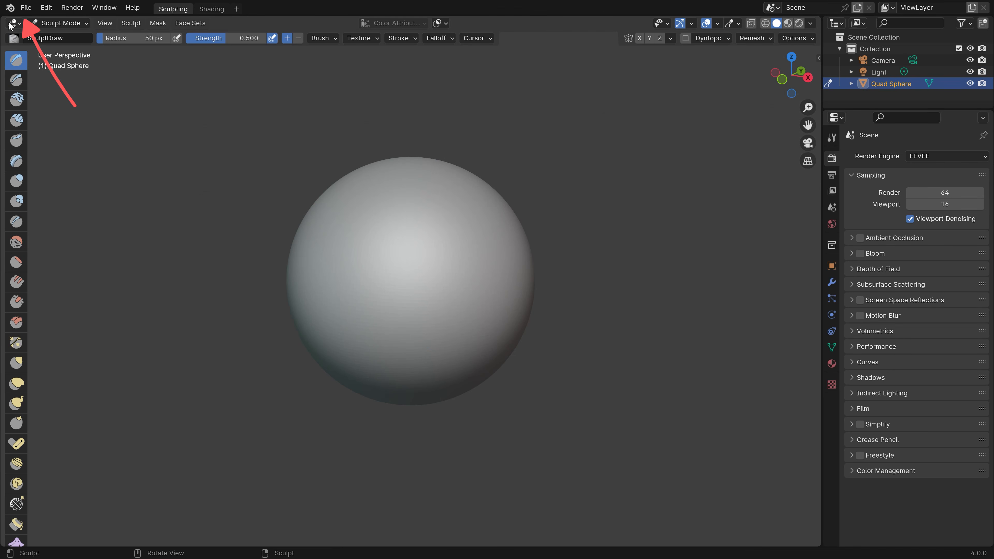
Create a new file from the Sculpting template
{"action": "mouse_move", "coordinate": [78, 21]}
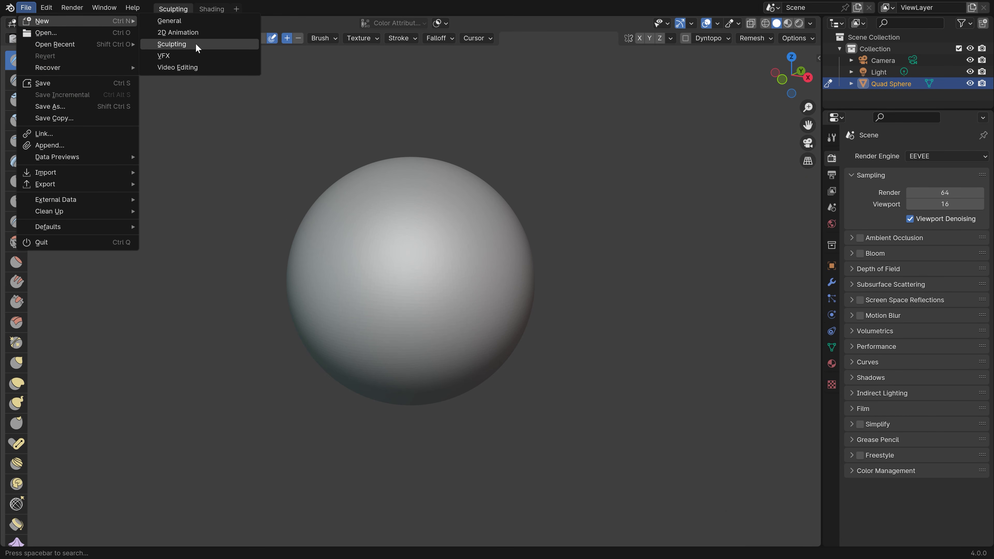
{"action": "left_click", "coordinate": [188, 43]}
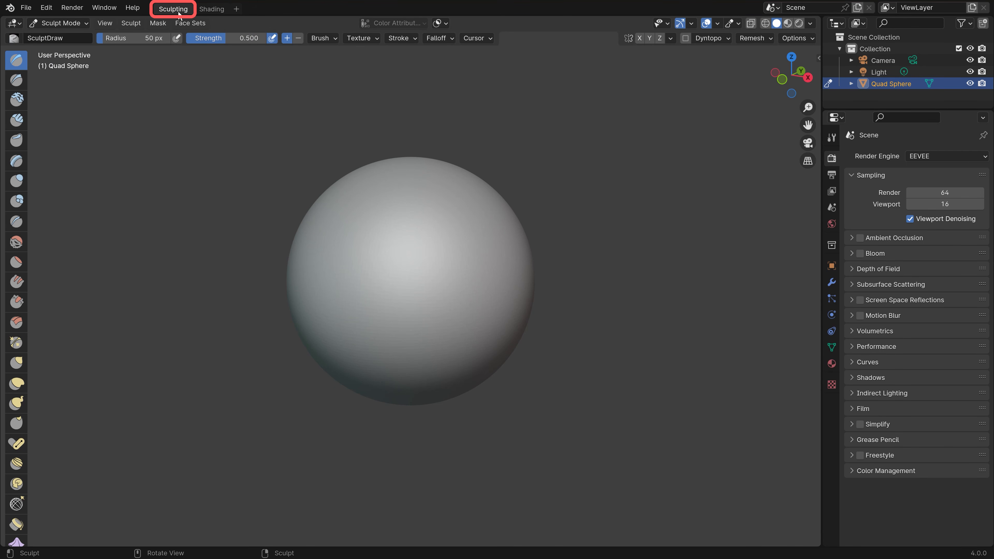
{"action": "left_click", "coordinate": [81, 25]}
{"action": "left_click", "coordinate": [81, 24]}
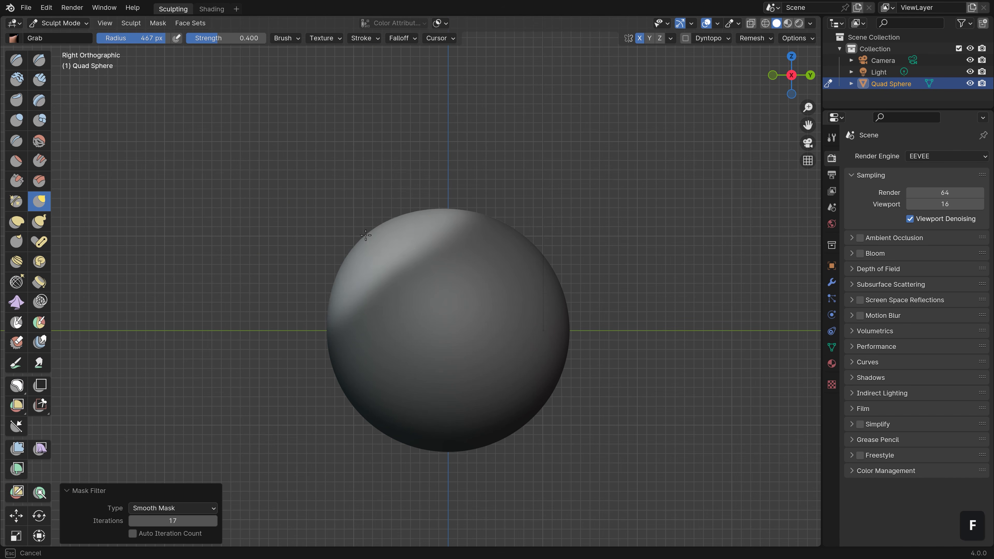
Pull the sphere into a rough creature head, body and tail with the Grab brush, working in side view
{"action": "left_click_drag", "start_coordinate": [353, 274], "coordinate": [277, 204]}
{"action": "mouse_move", "coordinate": [277, 204]}
{"action": "middle_mouse_down"}
{"action": "mouse_move", "coordinate": [395, 255]}
{"action": "mouse_move", "coordinate": [323, 286]}
{"action": "middle_mouse_up"}
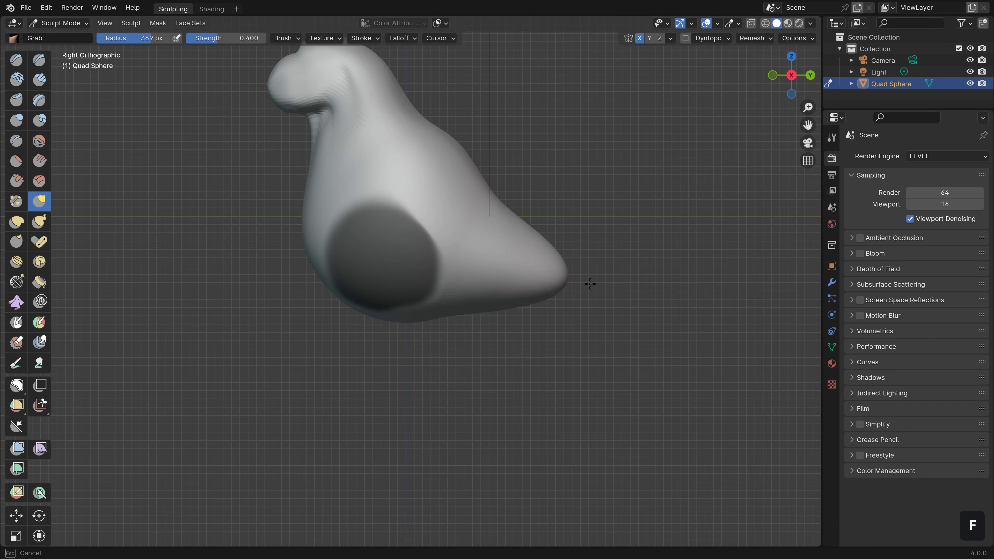
{"action": "middle_click_drag", "start_coordinate": [431, 274], "coordinate": [544, 393]}
{"action": "key", "text": "KP_3"}
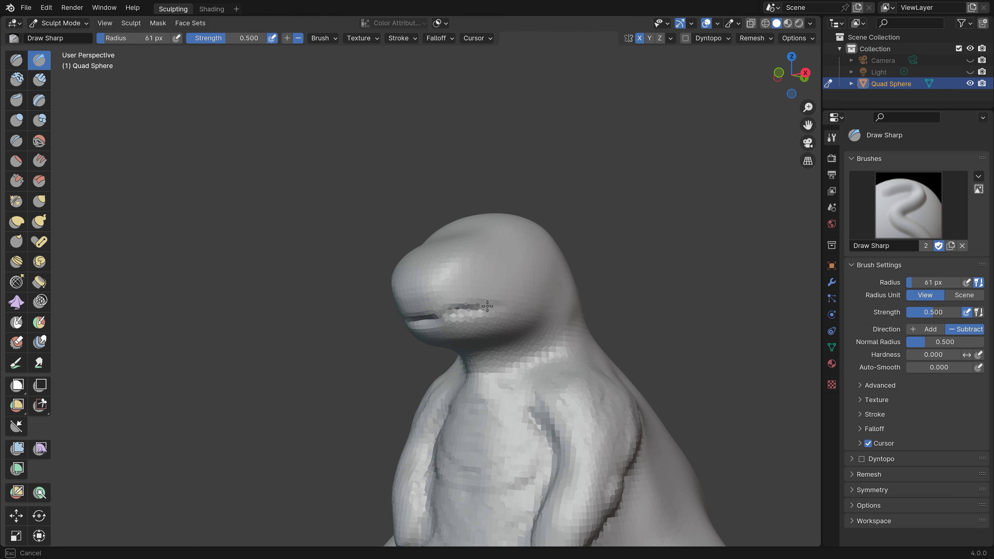
Carve the mouth line with Draw Sharp and build up the teeth with the Clay Strips brush
{"action": "middle_click_drag", "start_coordinate": [508, 275], "coordinate": [521, 271], "text": "shift"}
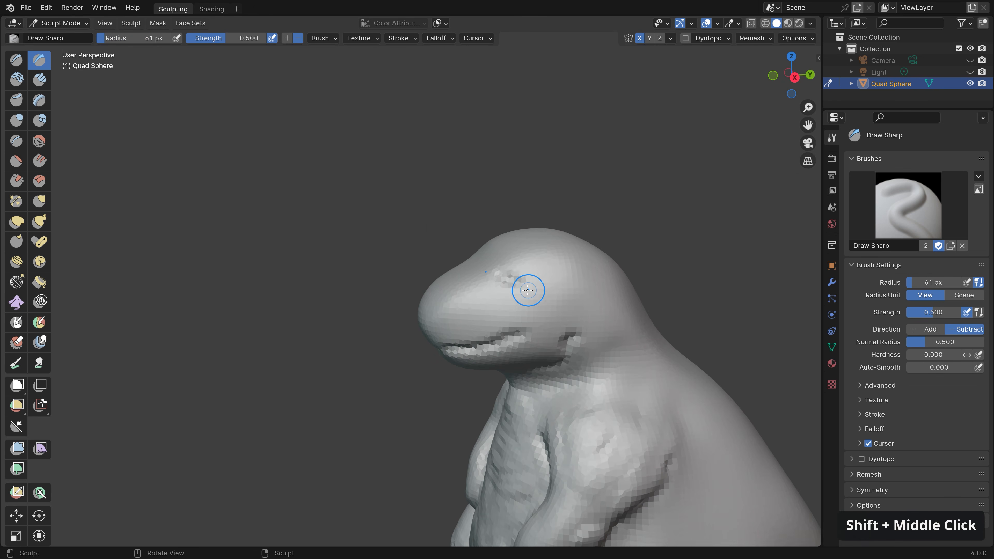
{"action": "key", "text": "f"}
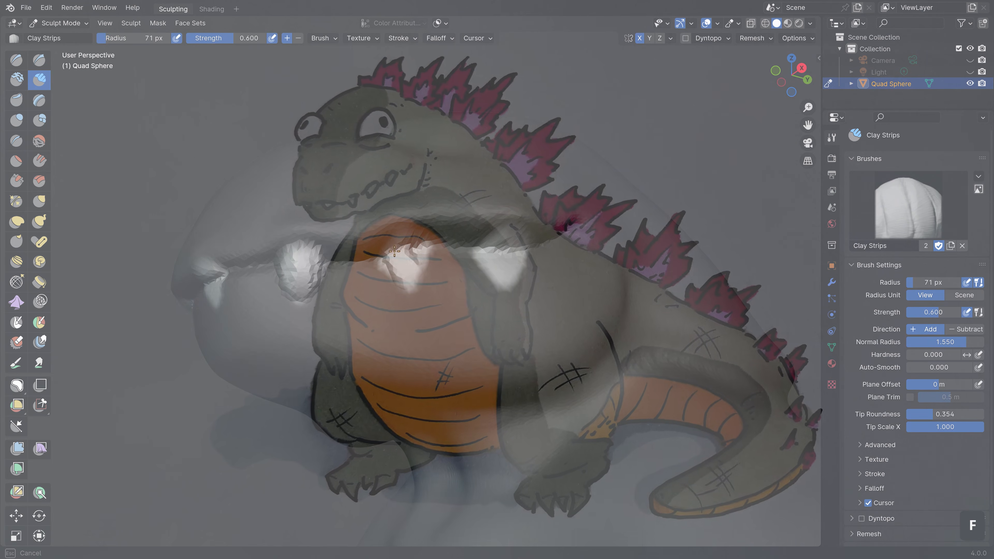
{"action": "left_click_drag", "start_coordinate": [297, 250], "coordinate": [313, 242], "text": "shift"}
{"action": "middle_click_drag", "start_coordinate": [344, 219], "coordinate": [347, 202], "text": "ctrl"}
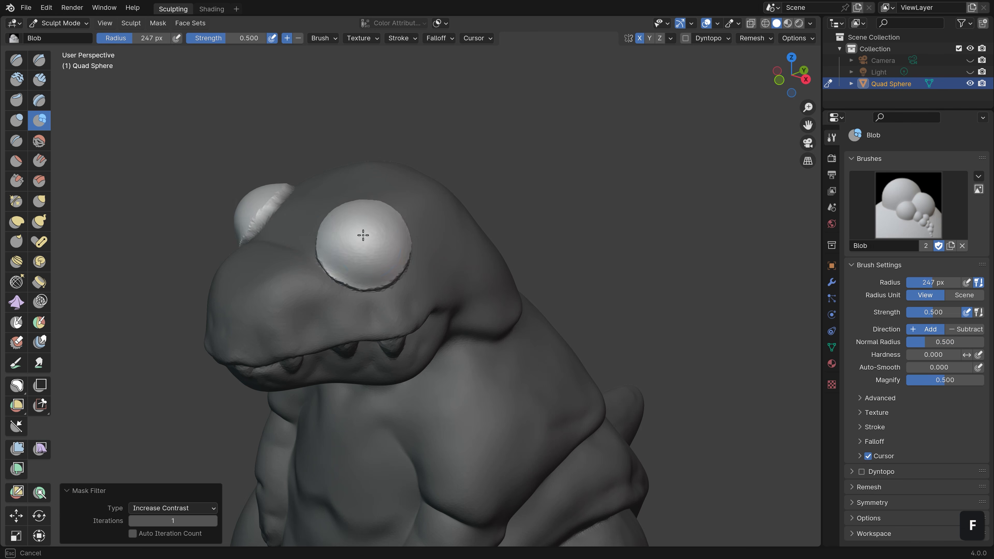
Refine the bulging eyes with the Blob brush and pull the masked back fins into jagged spikes with Grab
{"action": "key", "text": "f"}
{"action": "key", "text": "ctrl+z"}
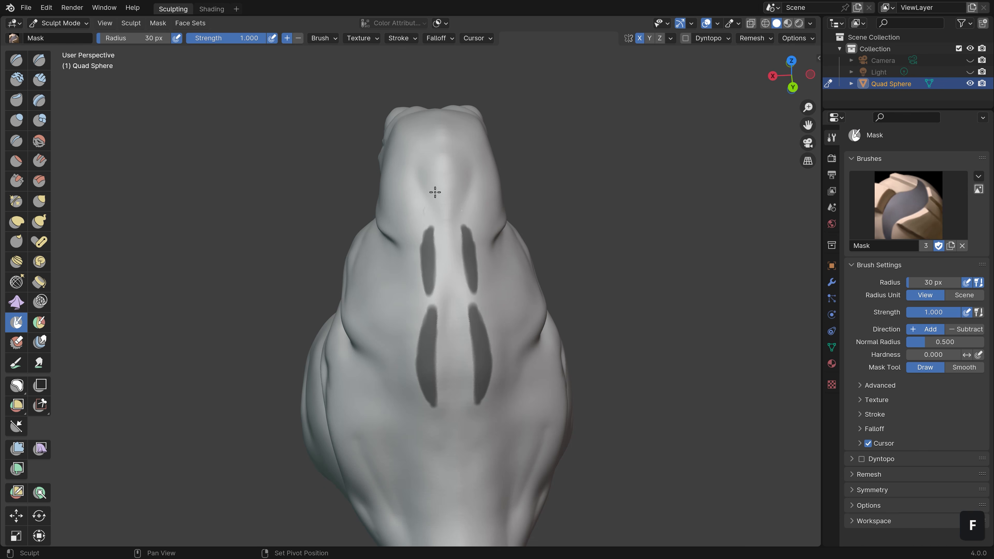
{"action": "middle_click", "coordinate": [432, 182]}
{"action": "middle_click_drag", "start_coordinate": [431, 183], "coordinate": [413, 329]}
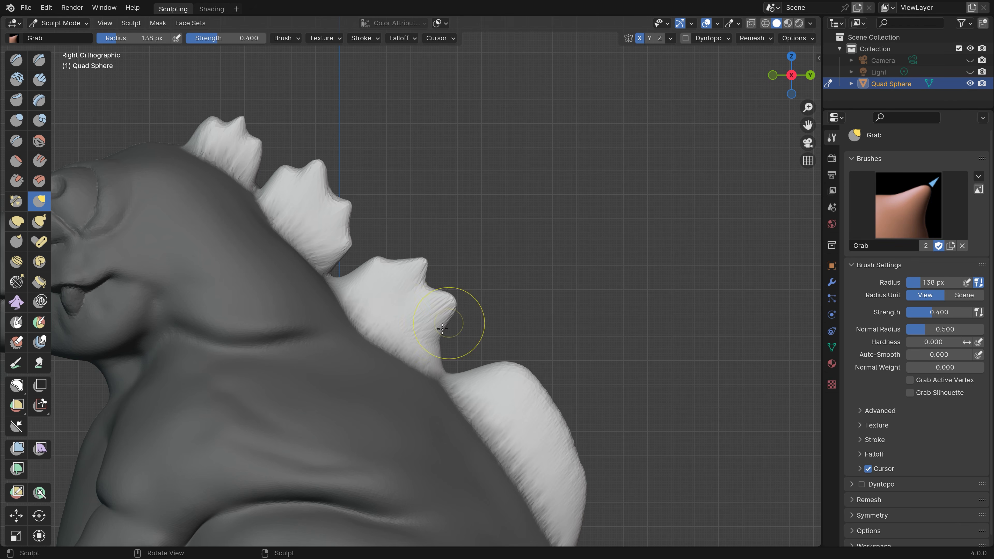
{"action": "key", "text": "f"}
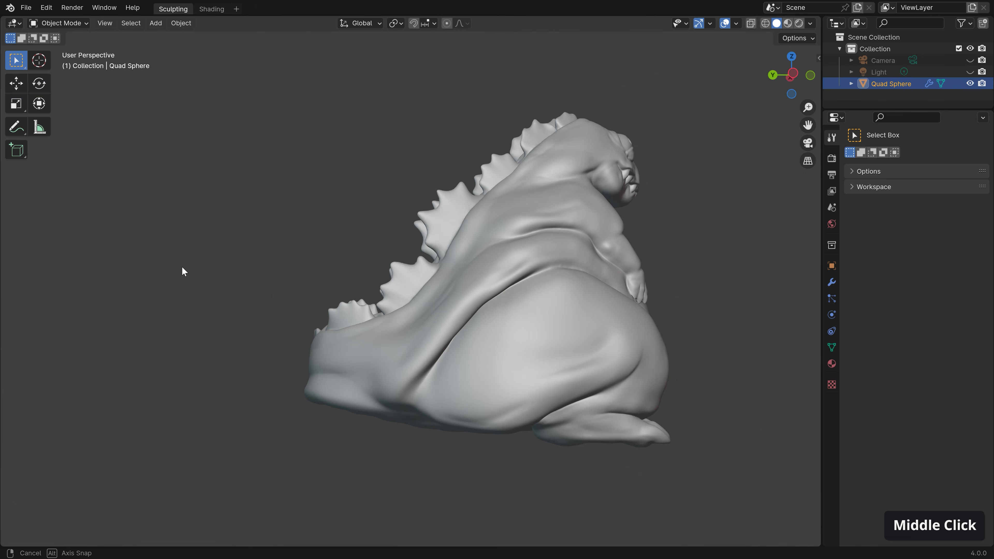
{"action": "mouse_move", "coordinate": [182, 270]}
{"action": "middle_mouse_down"}
{"action": "mouse_move", "coordinate": [382, 306]}
{"action": "mouse_move", "coordinate": [510, 295]}
{"action": "mouse_move", "coordinate": [514, 304]}
{"action": "middle_mouse_up"}
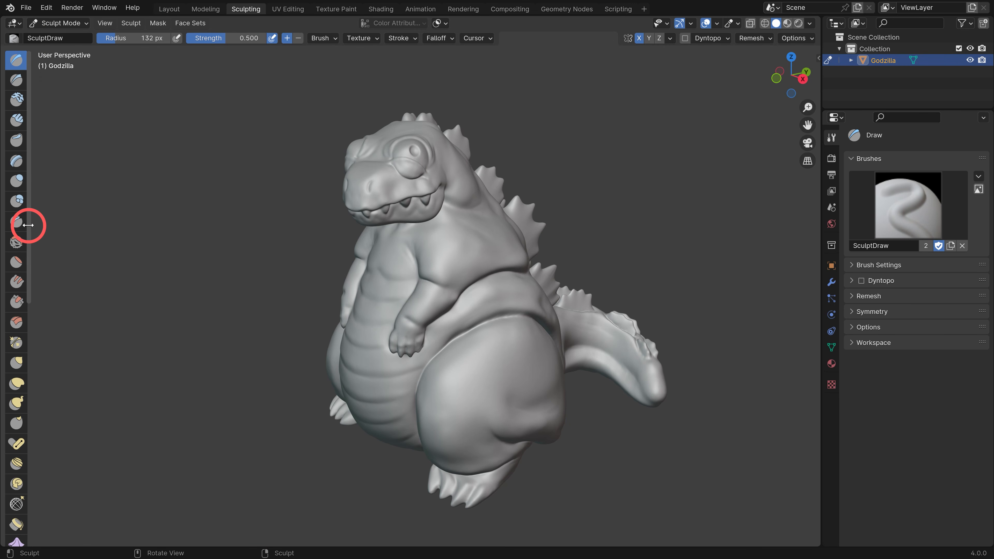
Widen the sculpting tool list until each brush is shown with its name
{"action": "left_click_drag", "start_coordinate": [28, 225], "coordinate": [43, 226]}
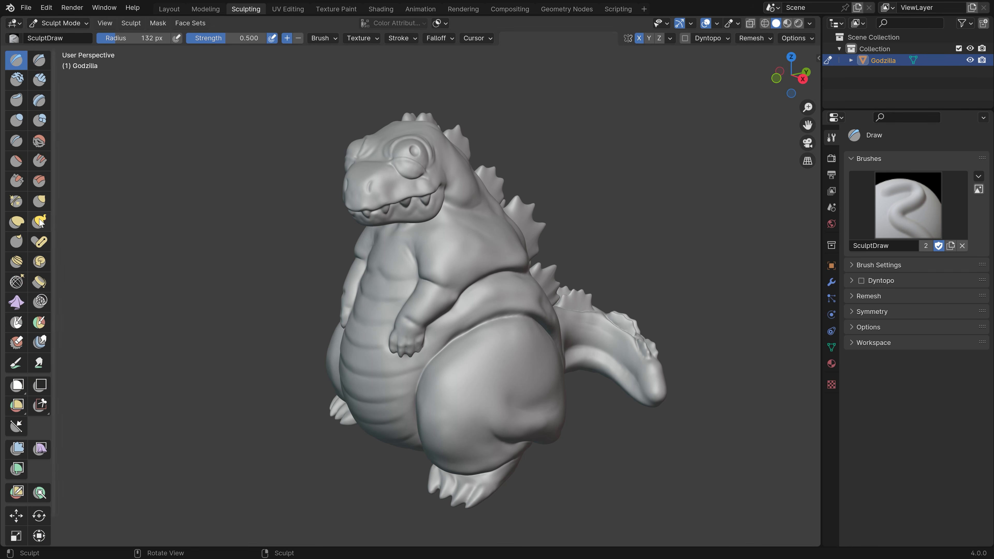
{"action": "middle_click_drag", "start_coordinate": [39, 346], "coordinate": [34, 306]}
{"action": "middle_click_drag", "start_coordinate": [23, 168], "coordinate": [25, 250]}
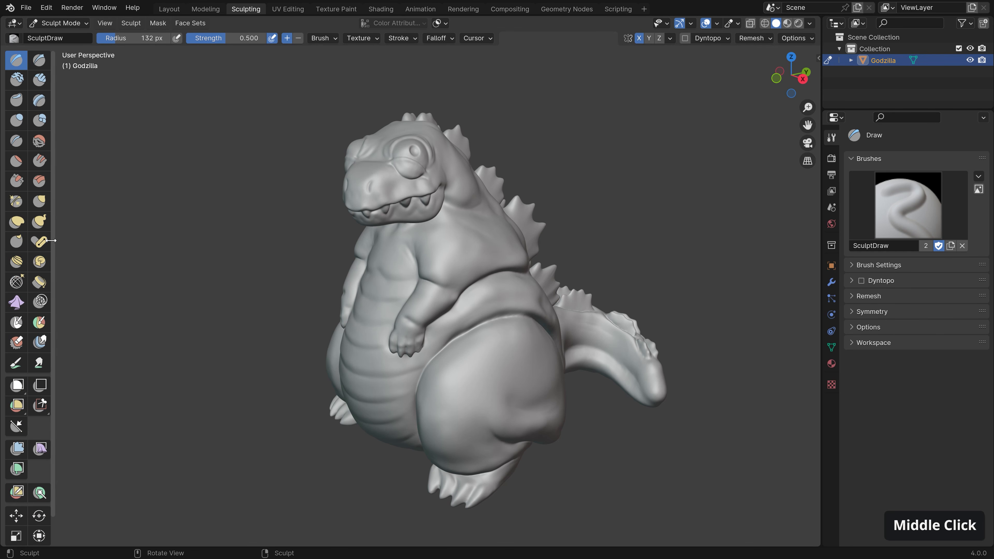
{"action": "mouse_move", "coordinate": [53, 242]}
{"action": "left_mouse_down"}
{"action": "mouse_move", "coordinate": [120, 255]}
{"action": "mouse_move", "coordinate": [106, 255]}
{"action": "left_mouse_up"}
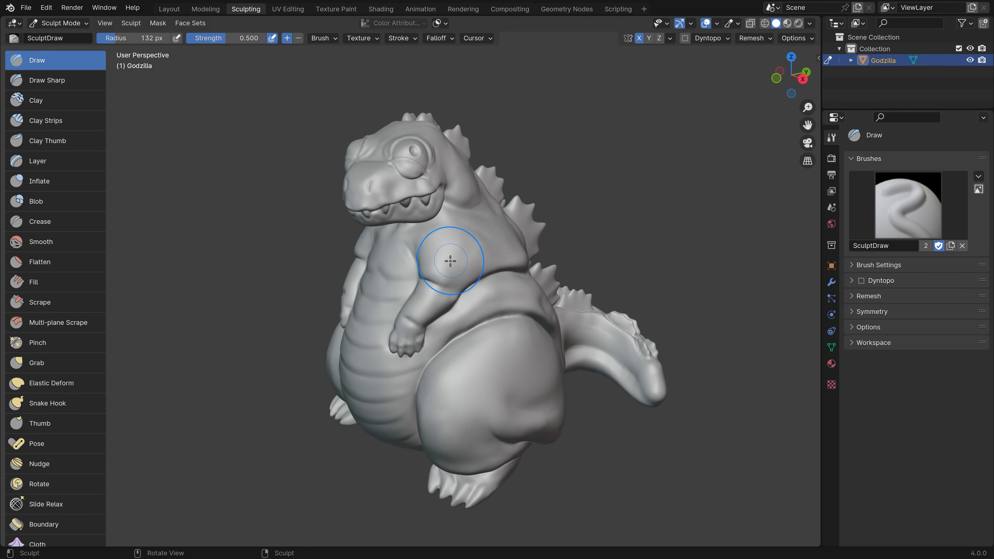
Set the Spacebar Action to Tools in the keymap preferences and close the preferences window
{"action": "key", "text": "ctrl"}
{"action": "key", "text": "ctrl+comma"}
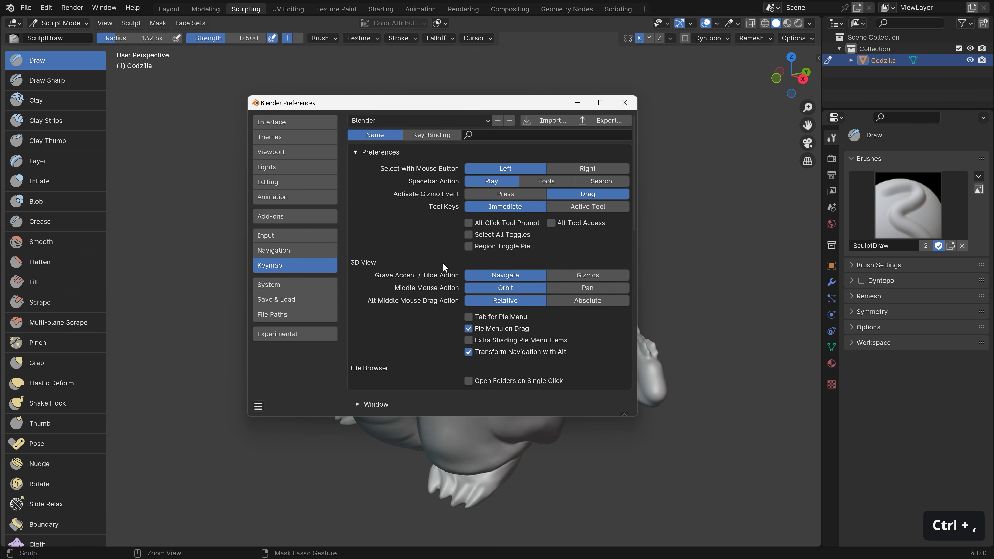
{"action": "left_click", "coordinate": [49, 9]}
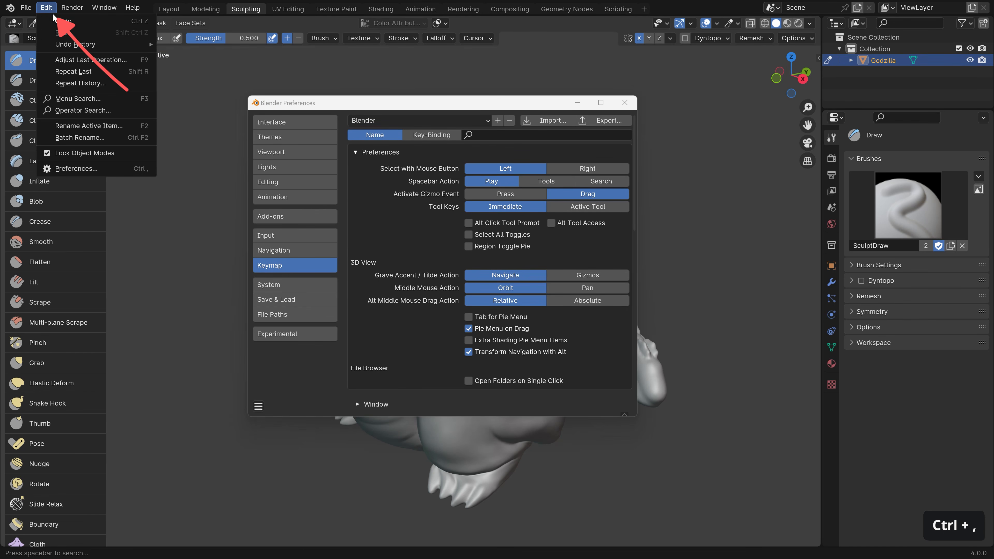
{"action": "left_click", "coordinate": [69, 169]}
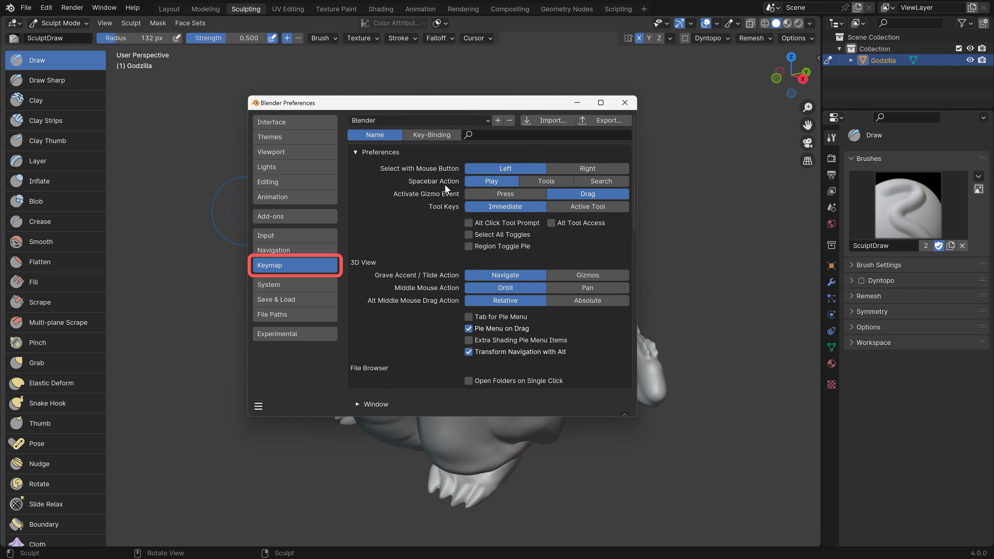
{"action": "left_click", "coordinate": [532, 180]}
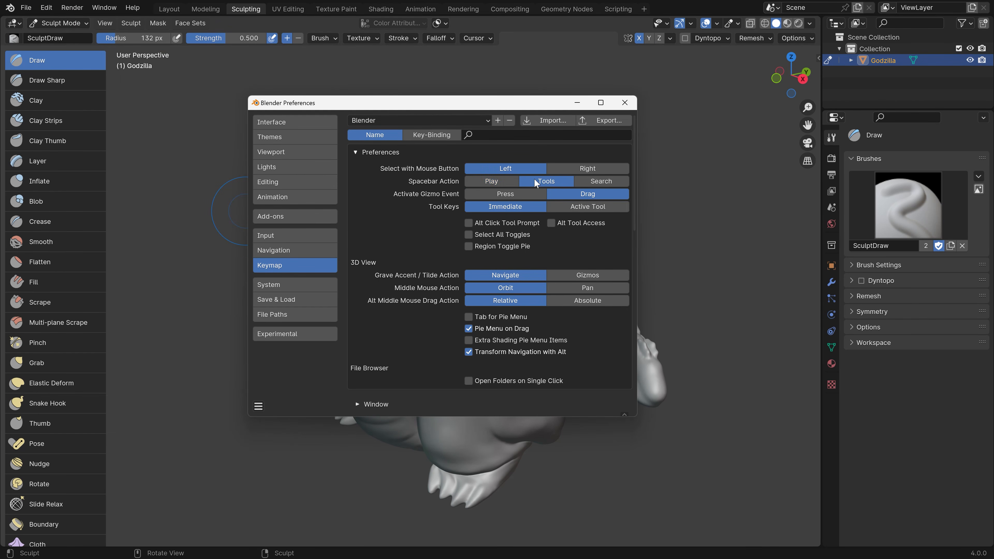
{"action": "left_click", "coordinate": [625, 103]}
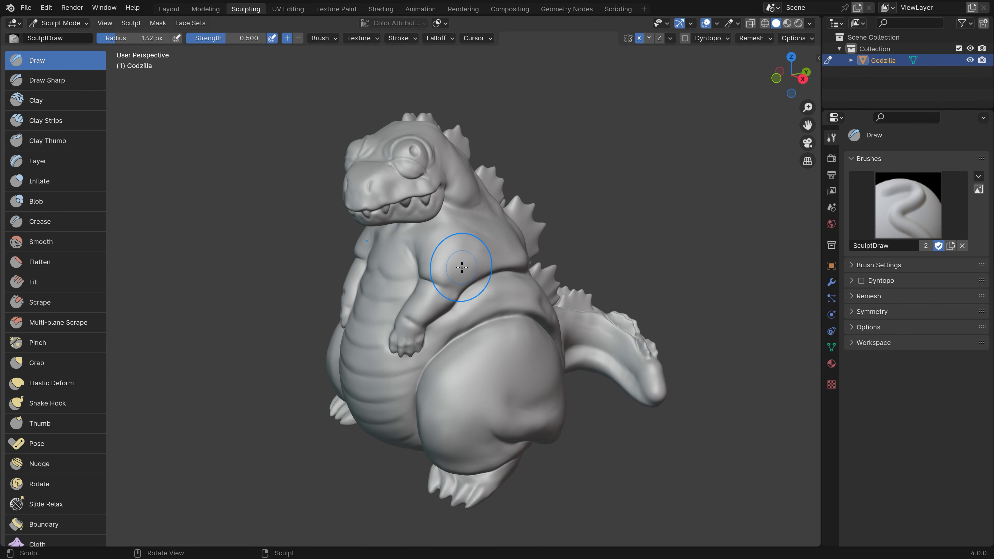
Choose the Clay Strips brush from the pop-up tool list and hide the toolbar
{"action": "key", "text": "space"}
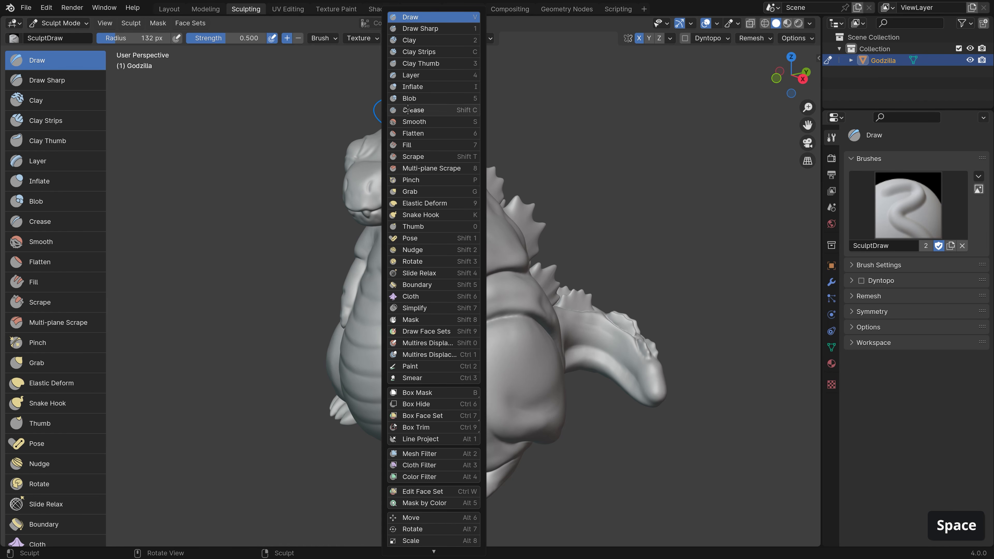
{"action": "left_click", "coordinate": [416, 52]}
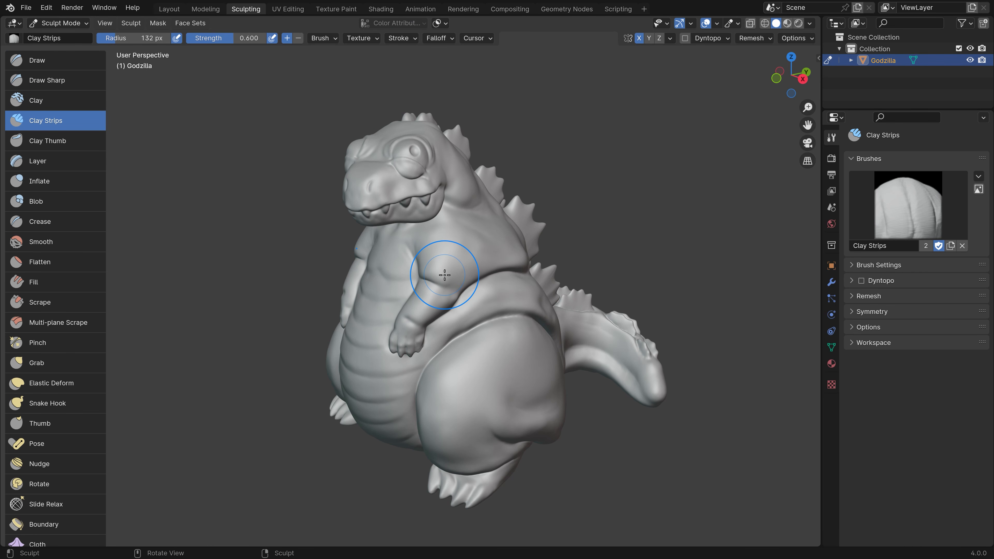
{"action": "key", "text": "t"}
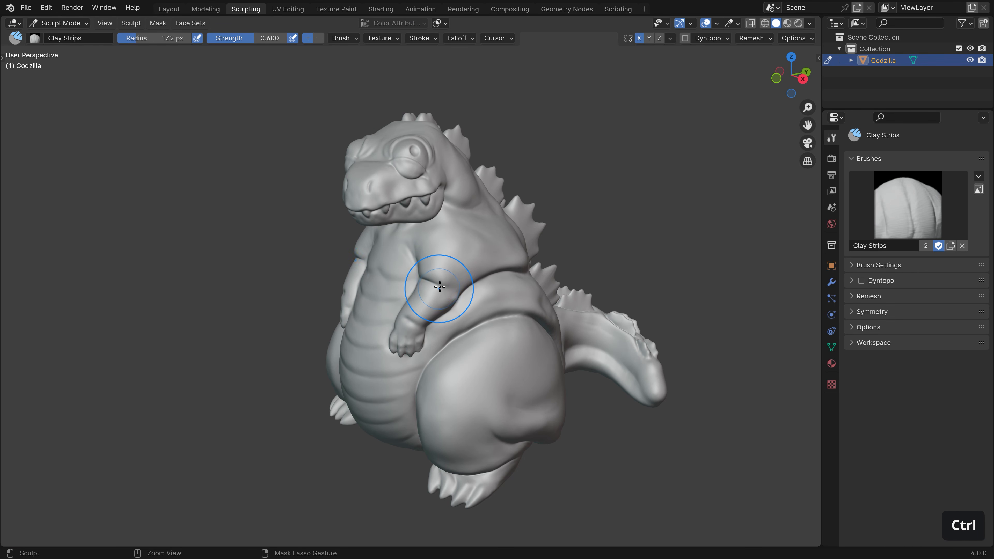
Try switching between sculpting brushes from the pop-up tool list, starting with Scrape
{"action": "middle_click_drag", "start_coordinate": [423, 270], "coordinate": [446, 240], "text": "ctrl"}
{"action": "key", "text": "space"}
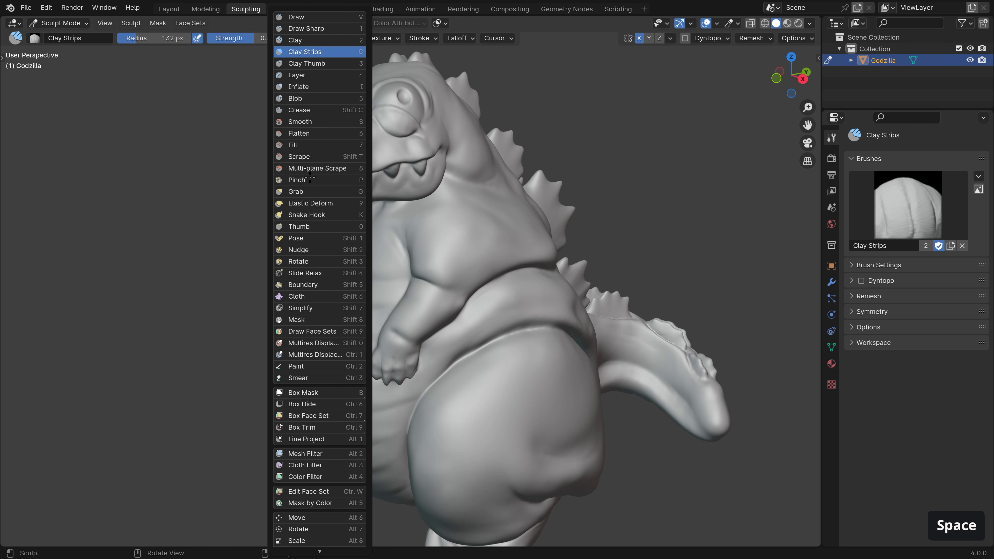
{"action": "left_click", "coordinate": [302, 156]}
{"action": "key", "text": "space"}
{"action": "left_click", "coordinate": [288, 242]}
{"action": "key", "text": "space"}
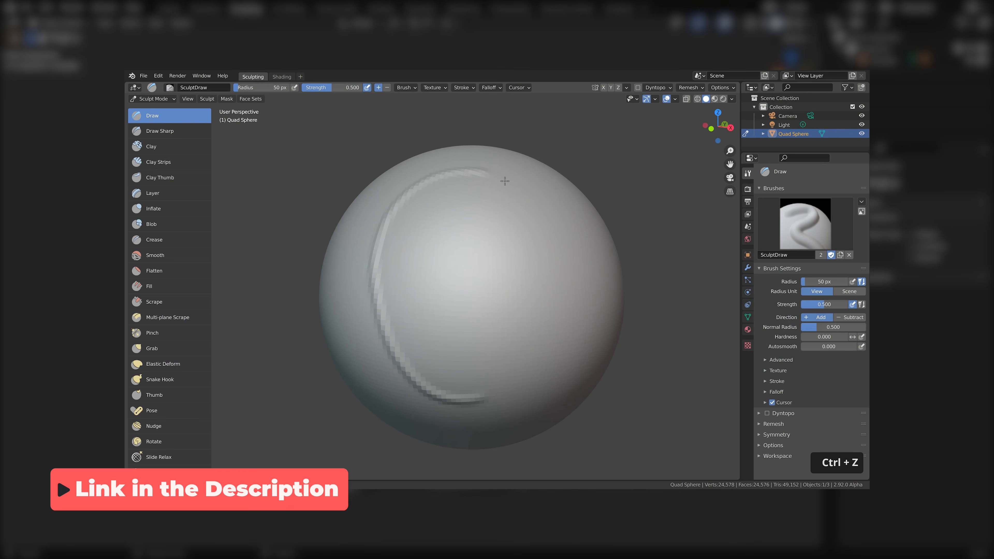
{"action": "mouse_move", "coordinate": [505, 182]}
{"action": "left_mouse_down"}
{"action": "mouse_move", "coordinate": [447, 358]}
{"action": "mouse_move", "coordinate": [517, 224]}
{"action": "mouse_move", "coordinate": [418, 289]}
{"action": "mouse_move", "coordinate": [468, 302]}
{"action": "mouse_move", "coordinate": [473, 267]}
{"action": "left_mouse_up"}
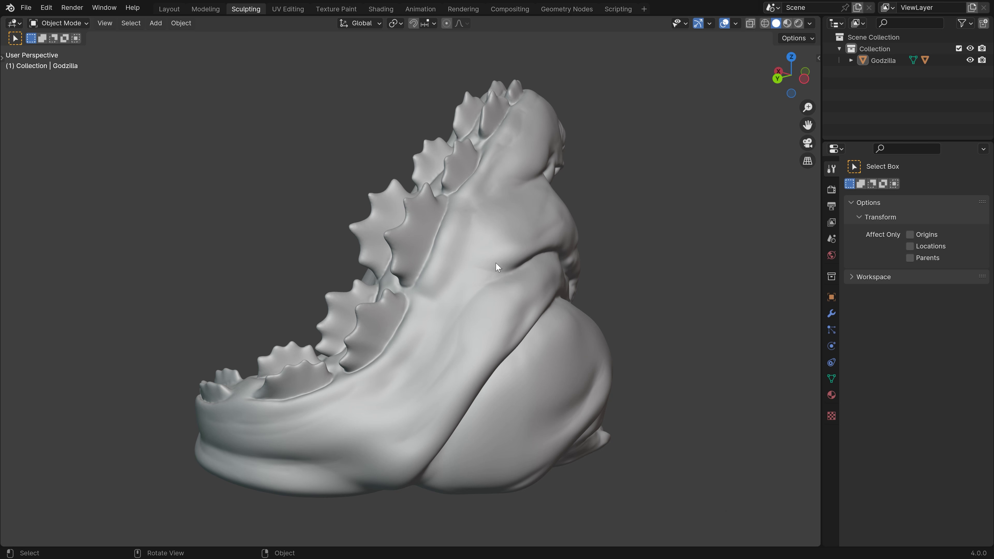
{"action": "key", "text": "ctrl+comma"}
{"action": "middle_click_drag", "start_coordinate": [224, 410], "coordinate": [214, 373], "text": "ctrl"}
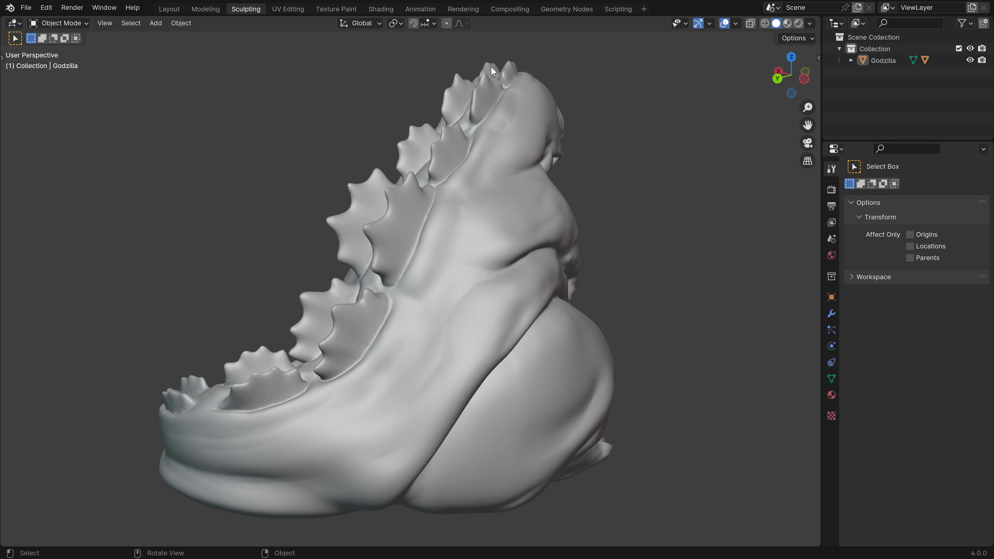
{"action": "mouse_move", "coordinate": [491, 67]}
{"action": "middle_mouse_down", "text": "ctrl"}
{"action": "mouse_move", "coordinate": [501, 42]}
{"action": "mouse_move", "coordinate": [484, 131]}
{"action": "mouse_move", "coordinate": [418, 233]}
{"action": "mouse_move", "coordinate": [456, 227]}
{"action": "mouse_move", "coordinate": [459, 213]}
{"action": "mouse_move", "coordinate": [470, 251]}
{"action": "middle_mouse_up", "text": "ctrl"}
{"action": "mouse_move", "coordinate": [470, 186]}
{"action": "middle_mouse_down", "text": "ctrl"}
{"action": "mouse_move", "coordinate": [445, 229]}
{"action": "mouse_move", "coordinate": [438, 402]}
{"action": "middle_mouse_up", "text": "ctrl"}
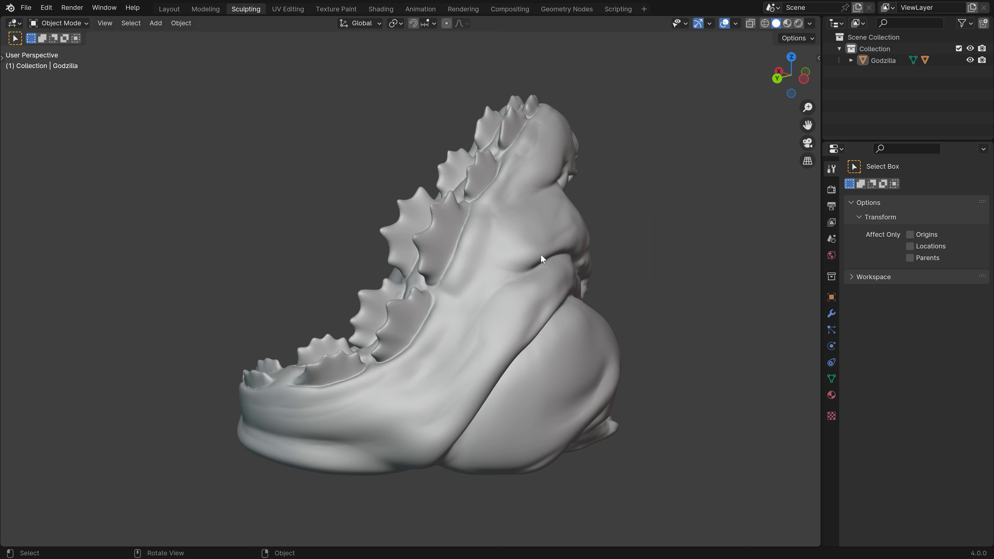
Select the Godzilla model, switch it to Sculpt Mode and make a short Draw brush stroke on its tail
{"action": "left_click", "coordinate": [441, 273]}
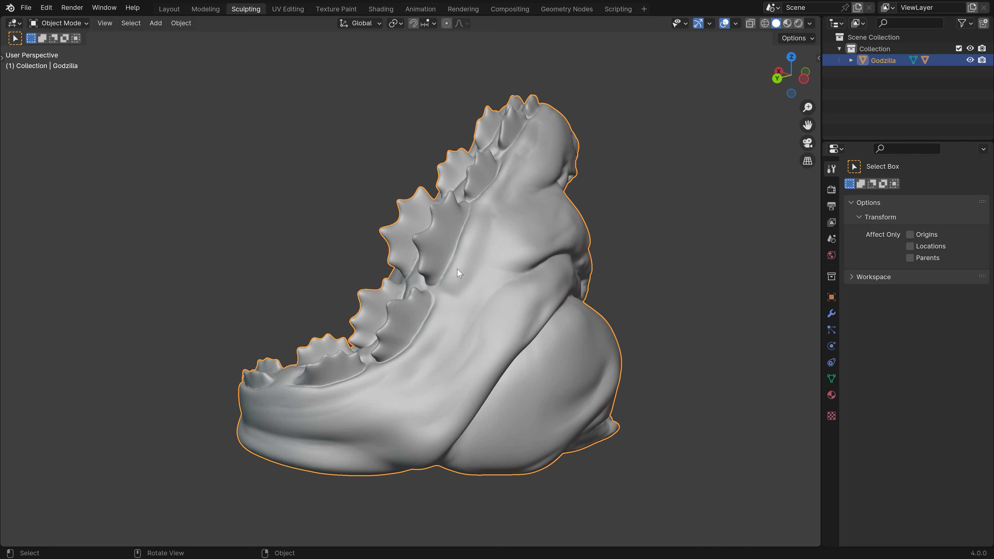
{"action": "mouse_move", "coordinate": [467, 269]}
{"action": "middle_mouse_down"}
{"action": "mouse_move", "coordinate": [474, 319]}
{"action": "mouse_move", "coordinate": [390, 263]}
{"action": "mouse_move", "coordinate": [484, 224]}
{"action": "mouse_move", "coordinate": [480, 294]}
{"action": "mouse_move", "coordinate": [470, 229]}
{"action": "mouse_move", "coordinate": [512, 268]}
{"action": "mouse_move", "coordinate": [475, 272]}
{"action": "middle_mouse_up"}
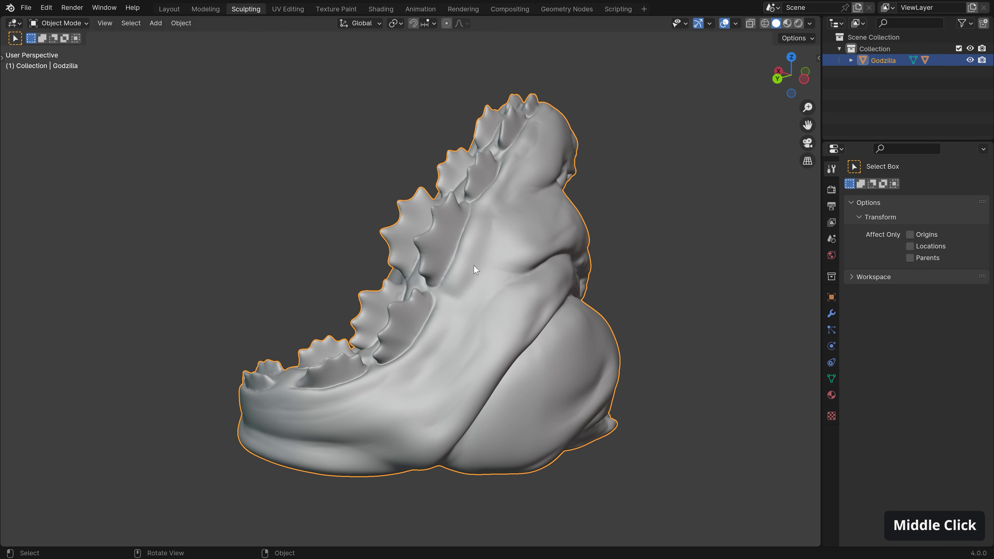
{"action": "left_click", "coordinate": [68, 24]}
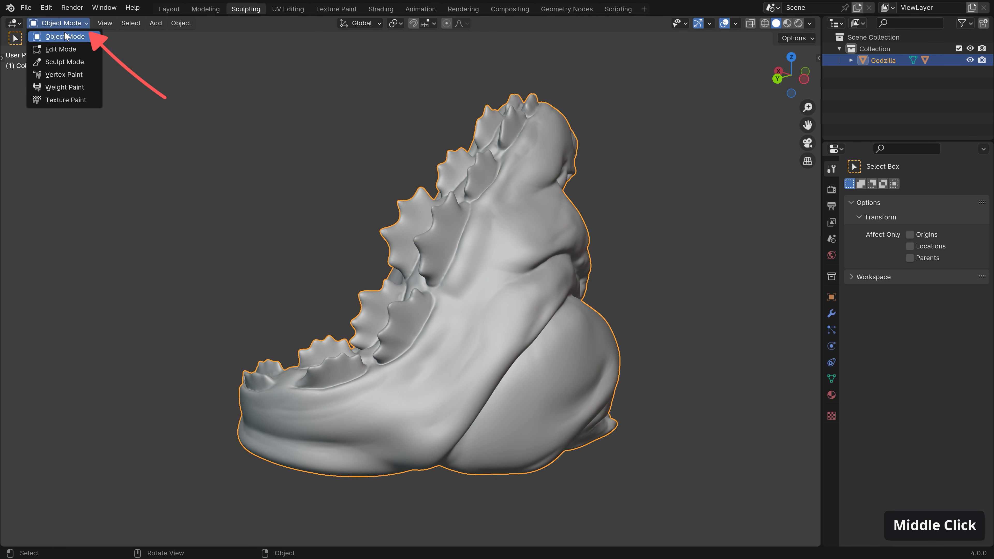
{"action": "left_click", "coordinate": [63, 62]}
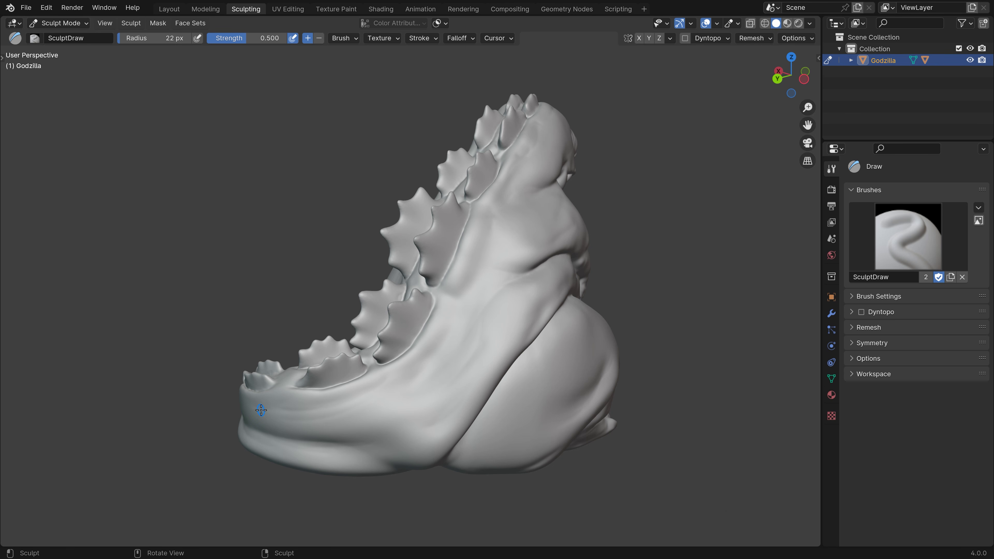
{"action": "left_click_drag", "start_coordinate": [262, 407], "coordinate": [278, 430]}
{"action": "mouse_move", "coordinate": [279, 415]}
{"action": "middle_mouse_down"}
{"action": "mouse_move", "coordinate": [369, 374]}
{"action": "mouse_move", "coordinate": [284, 404]}
{"action": "mouse_move", "coordinate": [344, 399]}
{"action": "mouse_move", "coordinate": [275, 398]}
{"action": "mouse_move", "coordinate": [492, 230]}
{"action": "mouse_move", "coordinate": [449, 277]}
{"action": "mouse_move", "coordinate": [470, 271]}
{"action": "mouse_move", "coordinate": [504, 284]}
{"action": "mouse_move", "coordinate": [509, 235]}
{"action": "mouse_move", "coordinate": [525, 221]}
{"action": "mouse_move", "coordinate": [493, 280]}
{"action": "mouse_move", "coordinate": [480, 225]}
{"action": "mouse_move", "coordinate": [532, 424]}
{"action": "mouse_move", "coordinate": [502, 413]}
{"action": "mouse_move", "coordinate": [520, 443]}
{"action": "mouse_move", "coordinate": [516, 400]}
{"action": "mouse_move", "coordinate": [526, 431]}
{"action": "mouse_move", "coordinate": [517, 436]}
{"action": "mouse_move", "coordinate": [544, 371]}
{"action": "mouse_move", "coordinate": [508, 313]}
{"action": "mouse_move", "coordinate": [466, 200]}
{"action": "mouse_move", "coordinate": [474, 197]}
{"action": "mouse_move", "coordinate": [476, 223]}
{"action": "mouse_move", "coordinate": [572, 221]}
{"action": "mouse_move", "coordinate": [397, 238]}
{"action": "mouse_move", "coordinate": [450, 264]}
{"action": "mouse_move", "coordinate": [445, 275]}
{"action": "mouse_move", "coordinate": [454, 240]}
{"action": "mouse_move", "coordinate": [447, 277]}
{"action": "mouse_move", "coordinate": [493, 269]}
{"action": "mouse_move", "coordinate": [468, 277]}
{"action": "mouse_move", "coordinate": [454, 271]}
{"action": "mouse_move", "coordinate": [461, 256]}
{"action": "middle_mouse_up"}
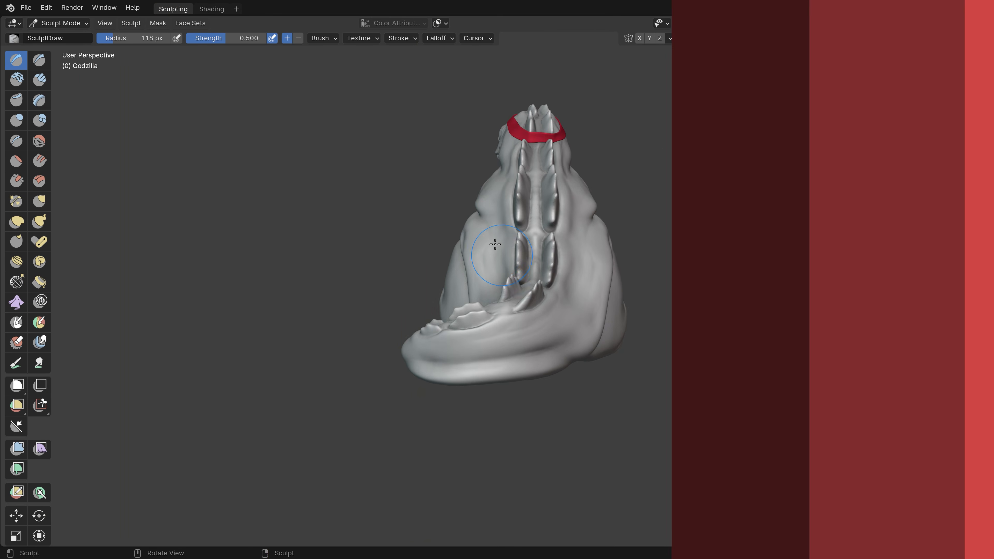
{"action": "mouse_move", "coordinate": [588, 235]}
{"action": "middle_mouse_down"}
{"action": "mouse_move", "coordinate": [667, 231]}
{"action": "mouse_move", "coordinate": [694, 262]}
{"action": "middle_mouse_up"}
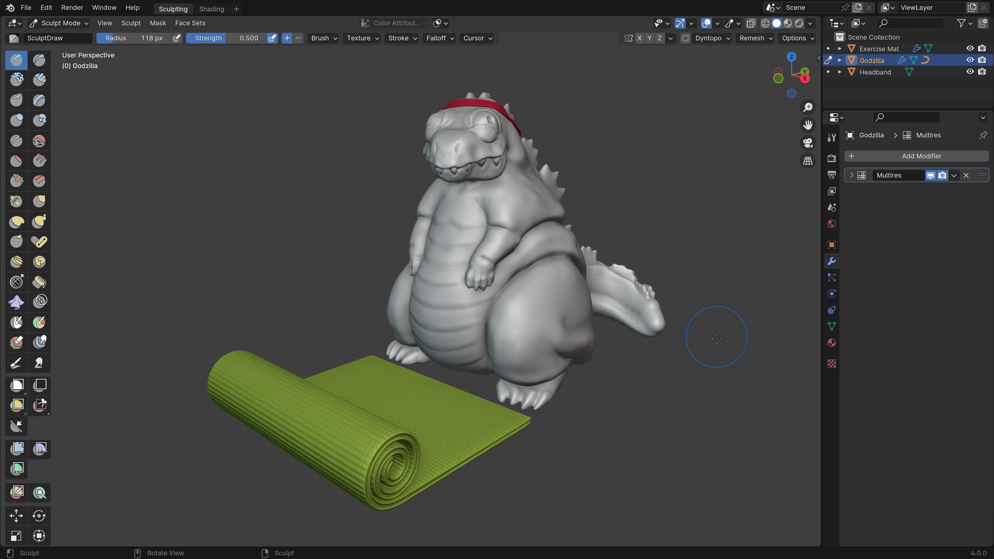
{"action": "middle_click_drag", "start_coordinate": [716, 336], "coordinate": [705, 352]}
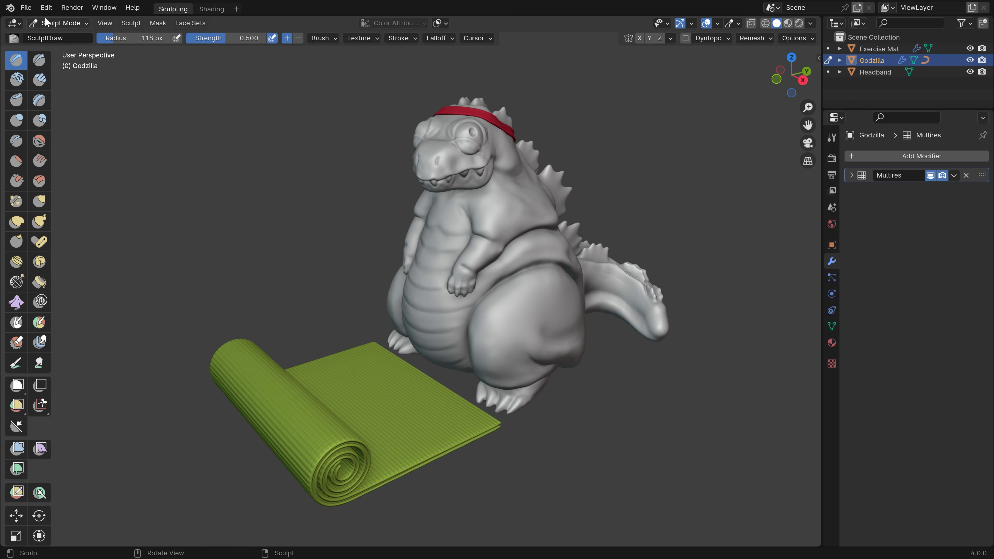
Return Godzilla to Object Mode, select the green exercise mat and switch it to Sculpt Mode
{"action": "left_click", "coordinate": [50, 23]}
{"action": "left_click", "coordinate": [53, 37]}
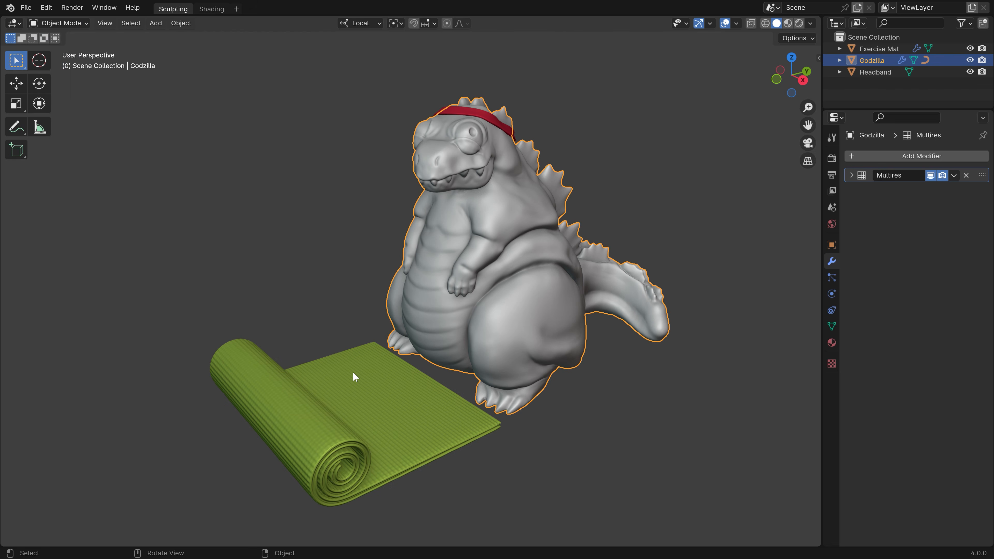
{"action": "left_click", "coordinate": [346, 366]}
{"action": "left_click", "coordinate": [70, 23]}
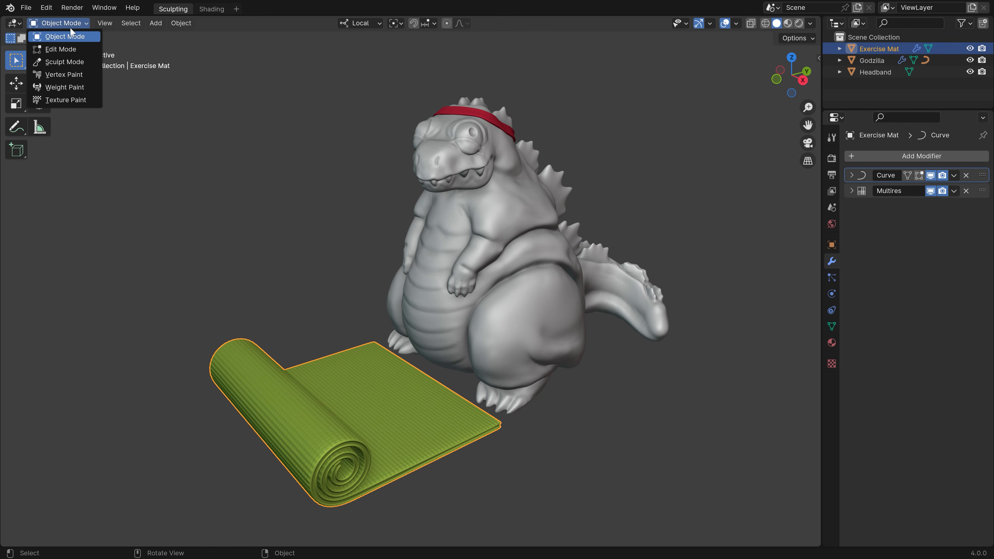
{"action": "left_click", "coordinate": [70, 62]}
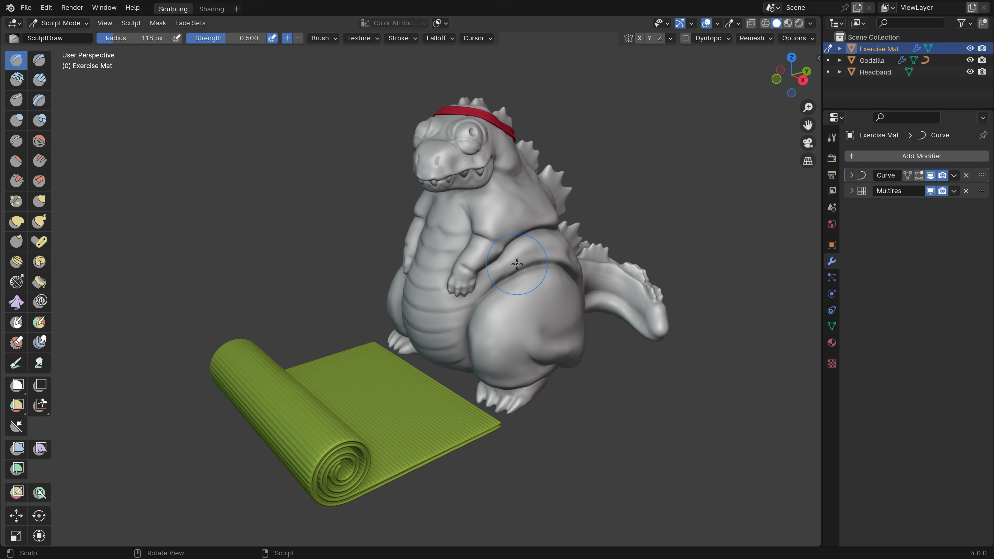
Enable Pie Menu on Drag in the keymap preferences and close the preferences window
{"action": "key", "text": "ctrl+comma"}
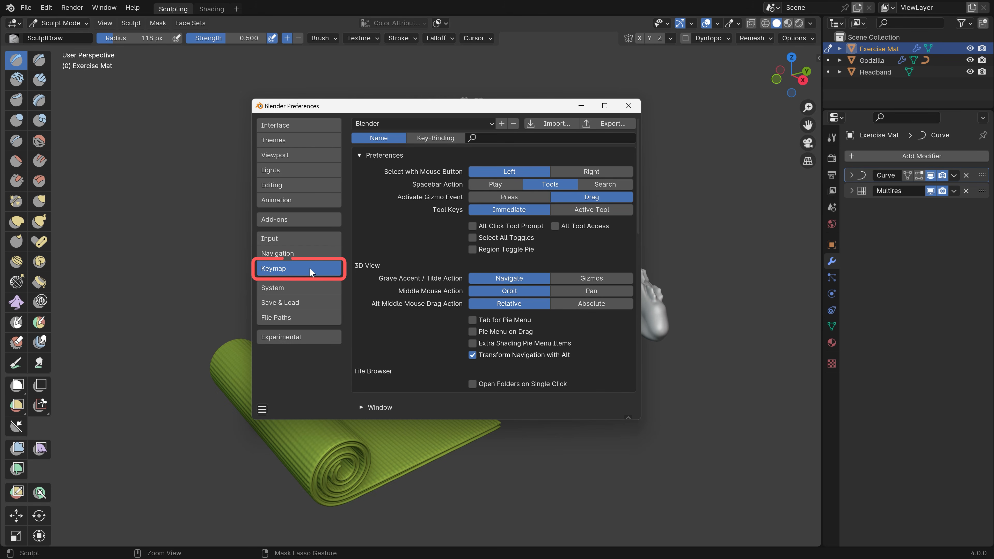
{"action": "left_click", "coordinate": [486, 333]}
{"action": "left_click", "coordinate": [628, 105]}
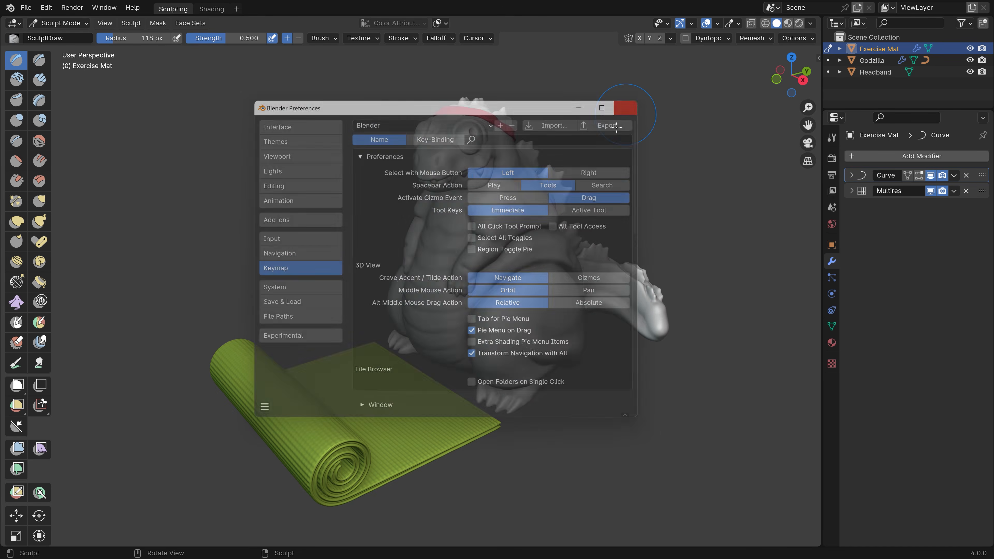
Use the mode pie menu to leave sculpting on the mat and put Godzilla into Sculpt Mode
{"action": "key", "text": "Tab"}
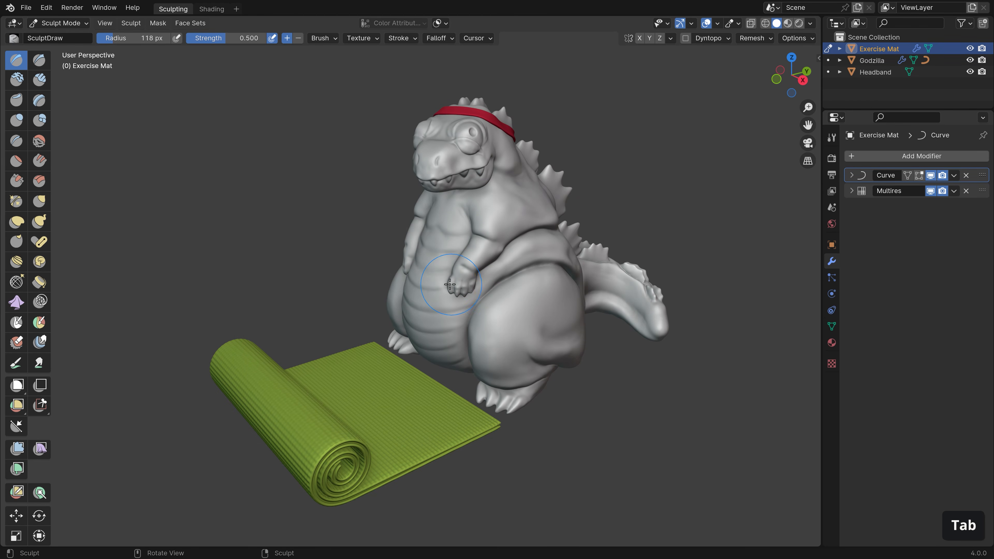
{"action": "key", "text": "Tab"}
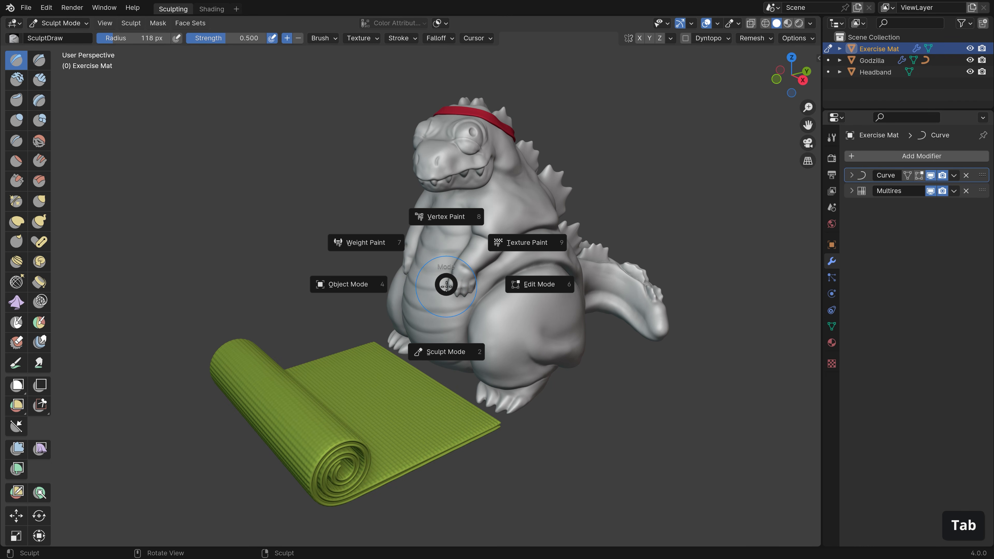
{"action": "left_click", "coordinate": [350, 289]}
{"action": "left_click", "coordinate": [429, 261]}
{"action": "key", "text": "Tab"}
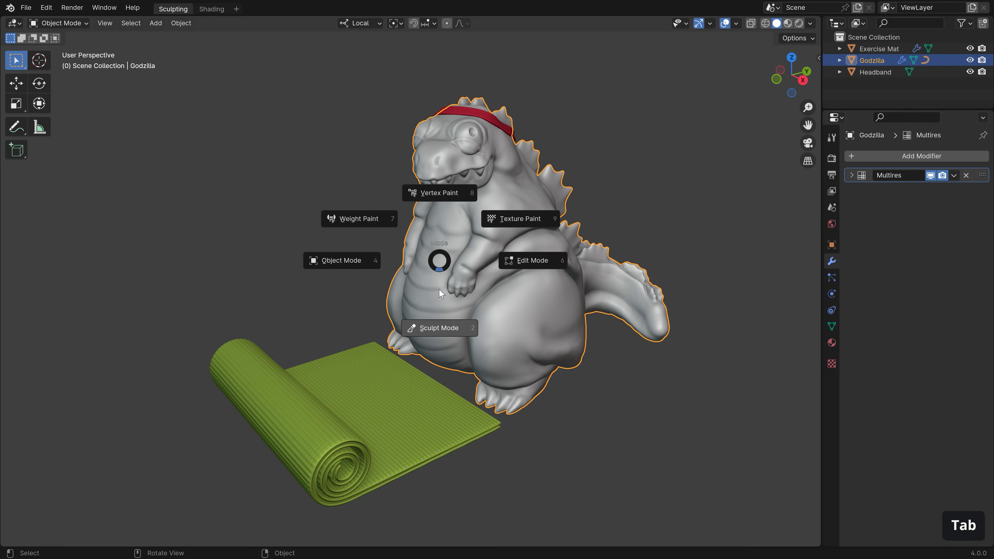
{"action": "left_click", "coordinate": [440, 331]}
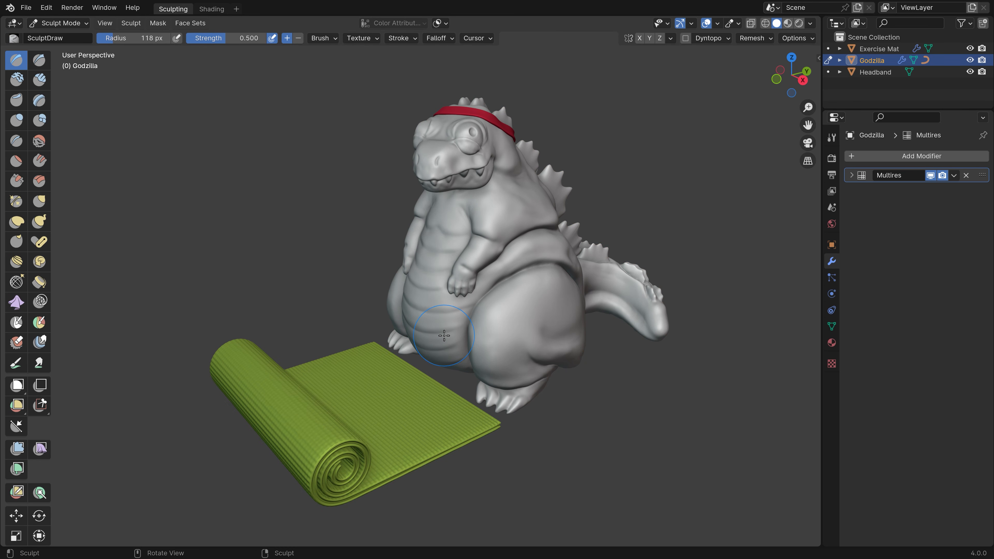
Transfer Sculpt Mode between the Headband, Exercise Mat and Godzilla from the outliner, ending on Godzilla
{"action": "left_click", "coordinate": [830, 72]}
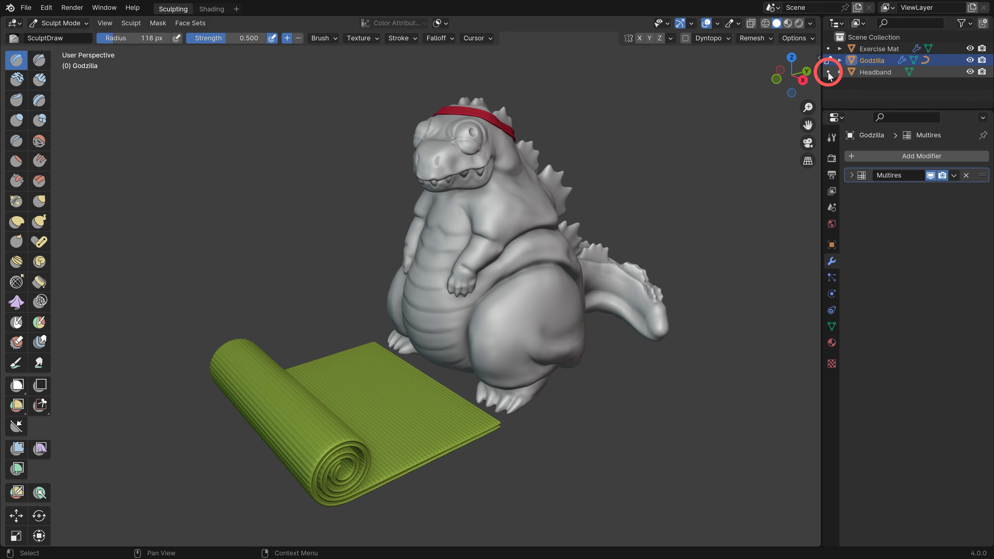
{"action": "left_click", "coordinate": [829, 49]}
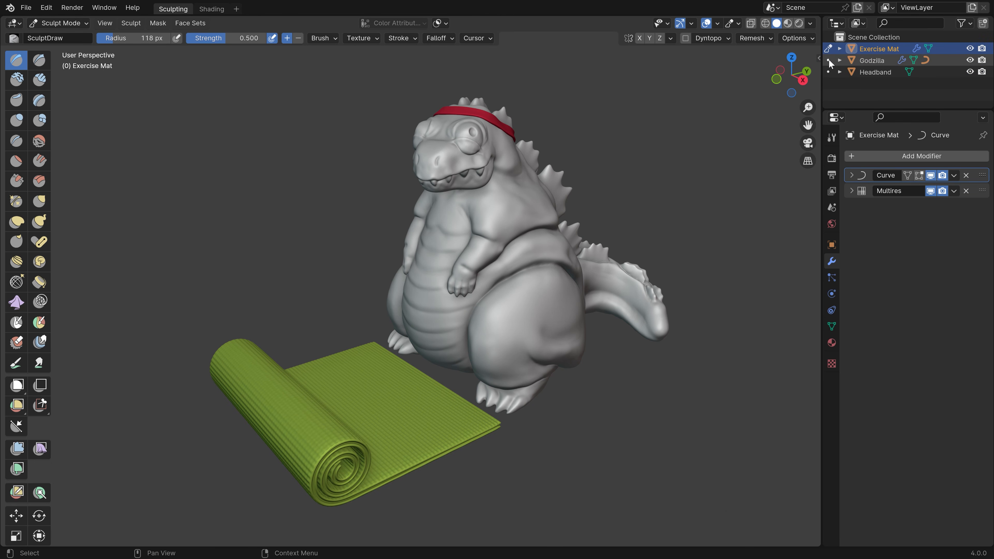
{"action": "left_click", "coordinate": [829, 60]}
{"action": "left_click", "coordinate": [829, 72]}
{"action": "left_click", "coordinate": [829, 60]}
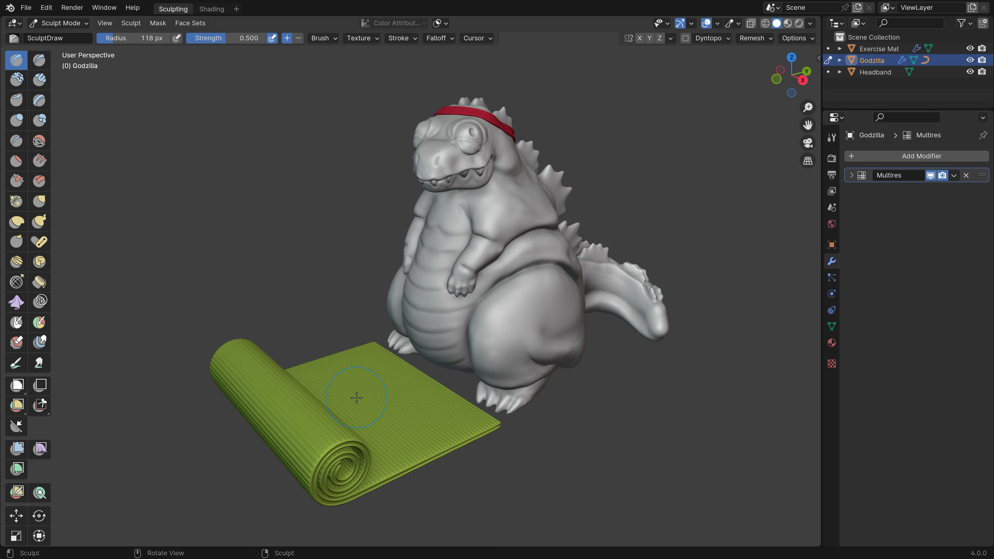
Transfer Sculpt Mode directly in the viewport from Godzilla to the exercise mat, the headband and back to Godzilla
{"action": "key", "text": "alt"}
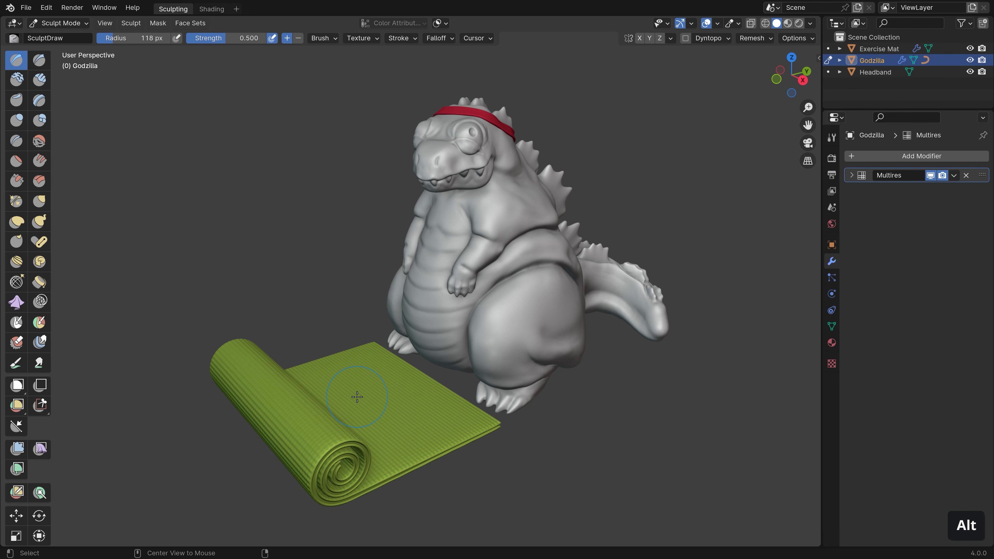
{"action": "key", "text": "alt+q"}
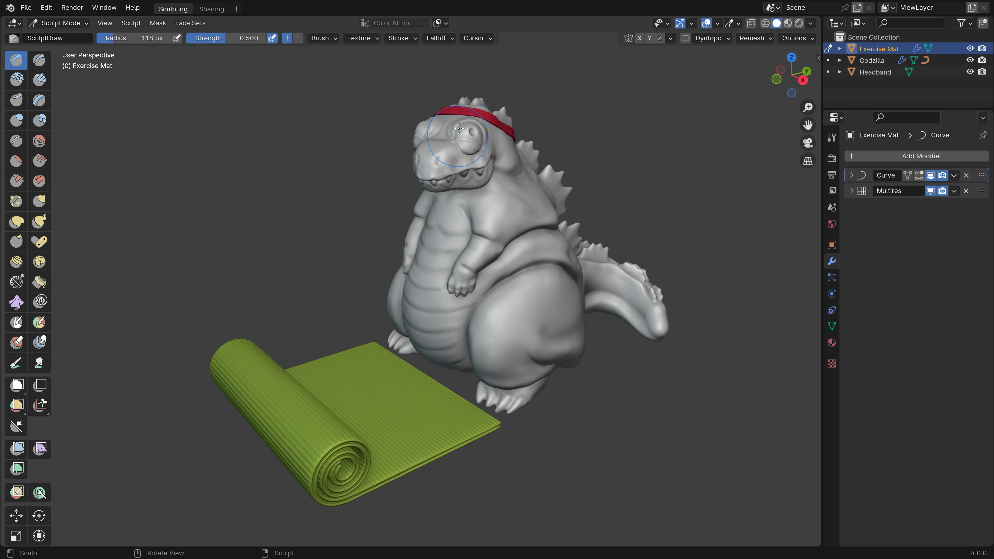
{"action": "key", "text": "alt+q"}
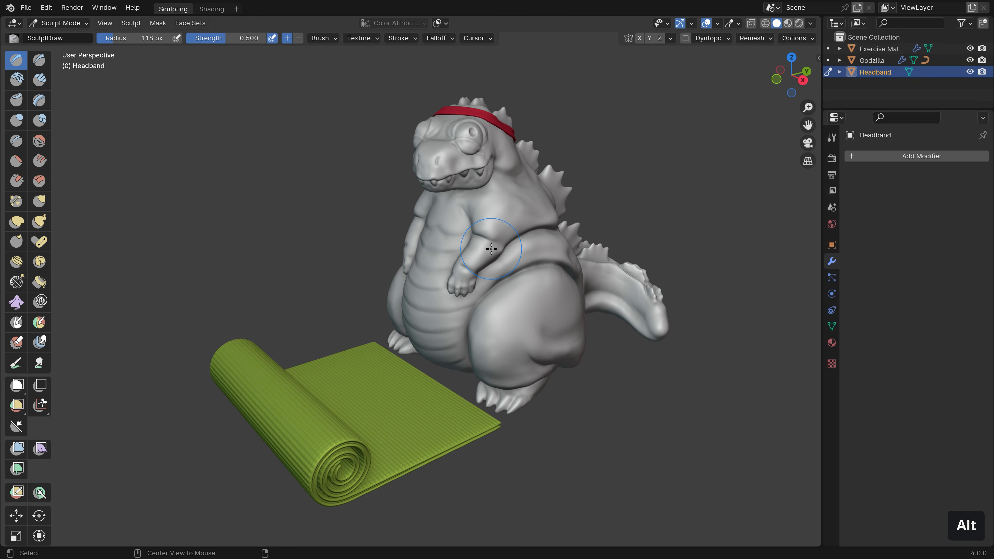
{"action": "key", "text": "alt+q"}
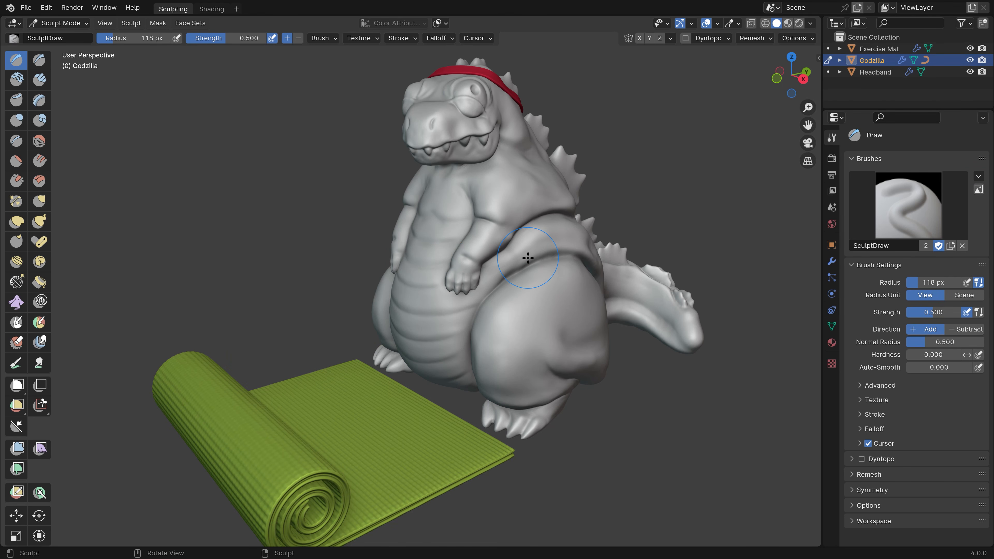
Try the Fade Inactive Geometry overlay with a different fade amount and switch it off again
{"action": "left_click", "coordinate": [717, 24]}
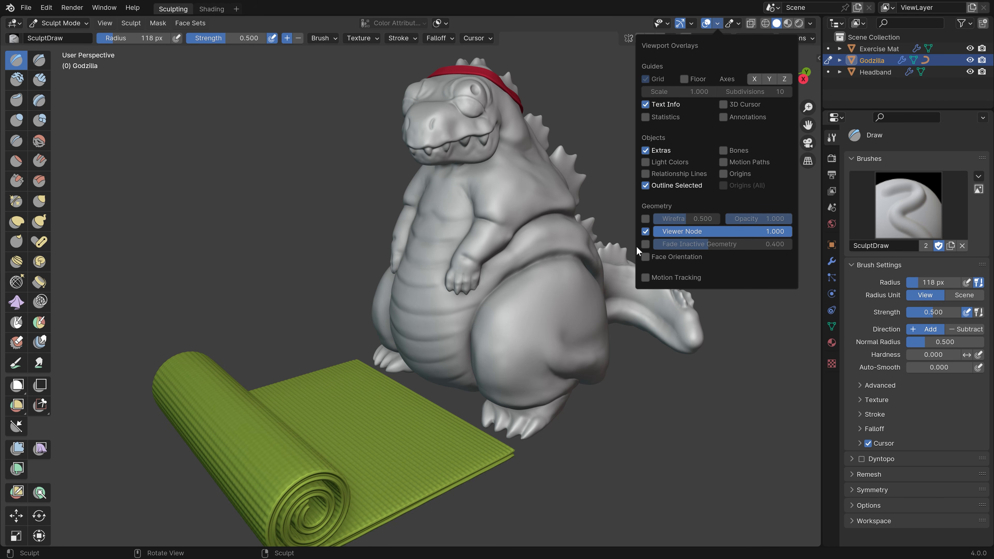
{"action": "left_click", "coordinate": [645, 244]}
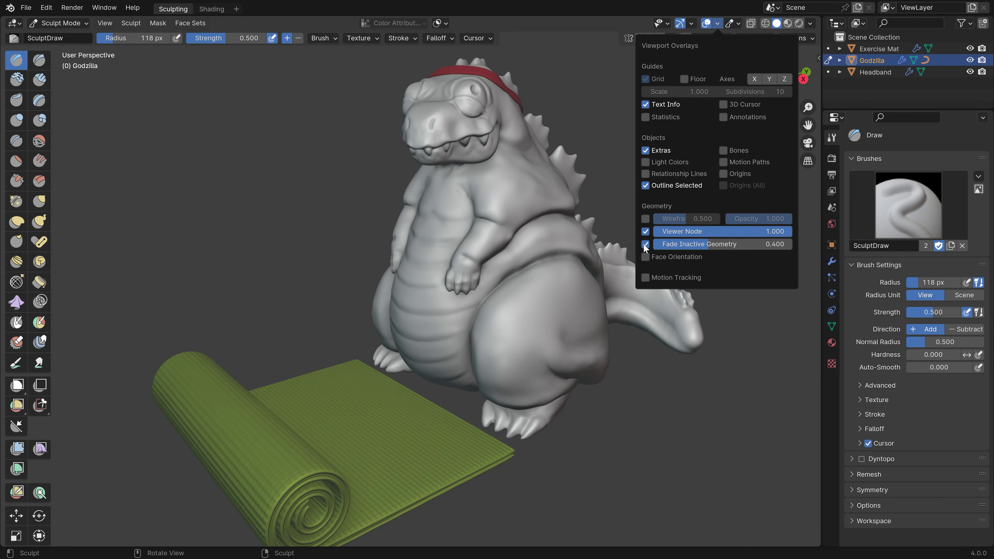
{"action": "left_click_drag", "start_coordinate": [664, 244], "coordinate": [694, 244]}
{"action": "left_click", "coordinate": [646, 245]}
Switch to Object Mode and unroll the mat by moving the unroll curve about 3.3 m in the negative local Y direction
{"action": "middle_click_drag", "start_coordinate": [539, 225], "coordinate": [555, 297], "text": "shift"}
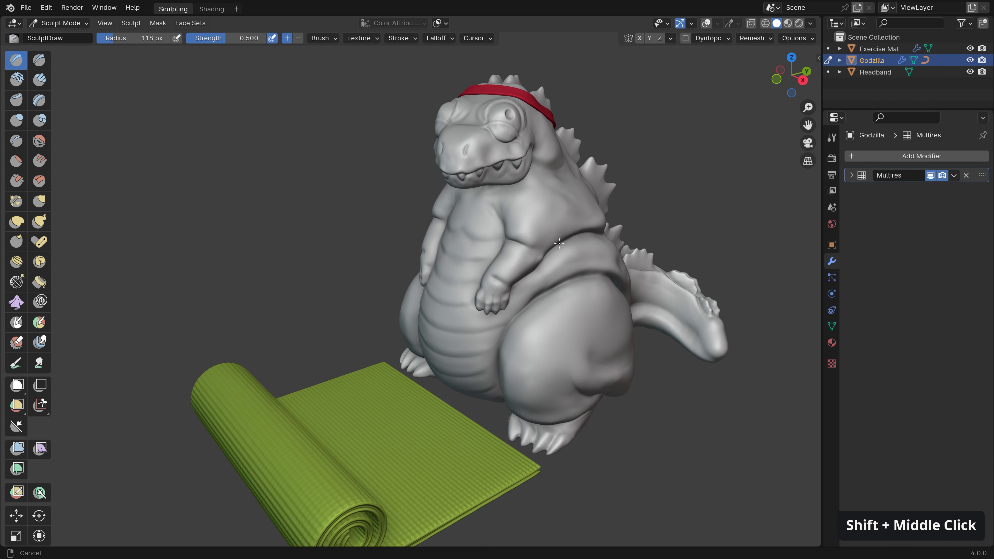
{"action": "key", "text": "Tab"}
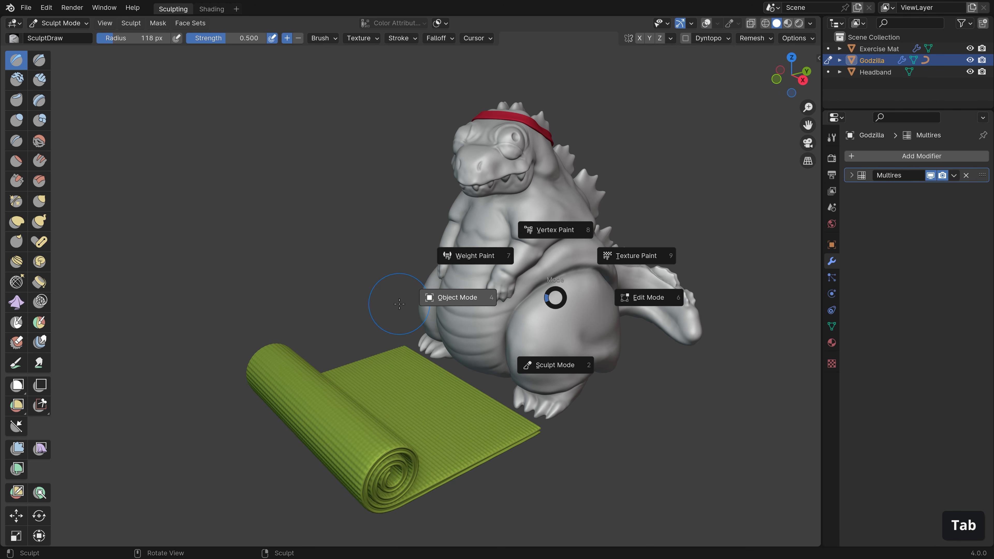
{"action": "left_click", "coordinate": [427, 314]}
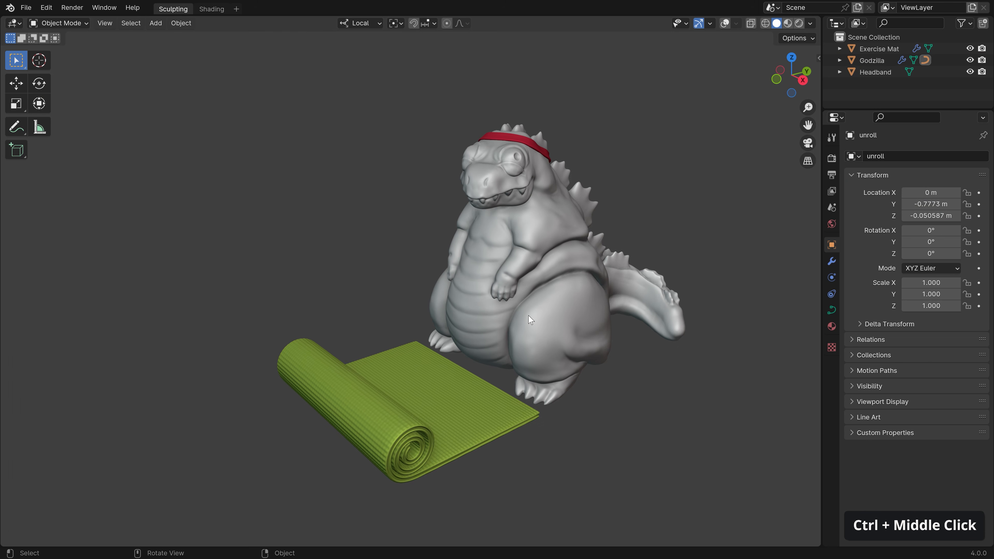
{"action": "middle_click_drag", "start_coordinate": [530, 322], "coordinate": [566, 325], "text": "ctrl"}
{"action": "key", "text": "g"}
{"action": "key", "text": "y"}
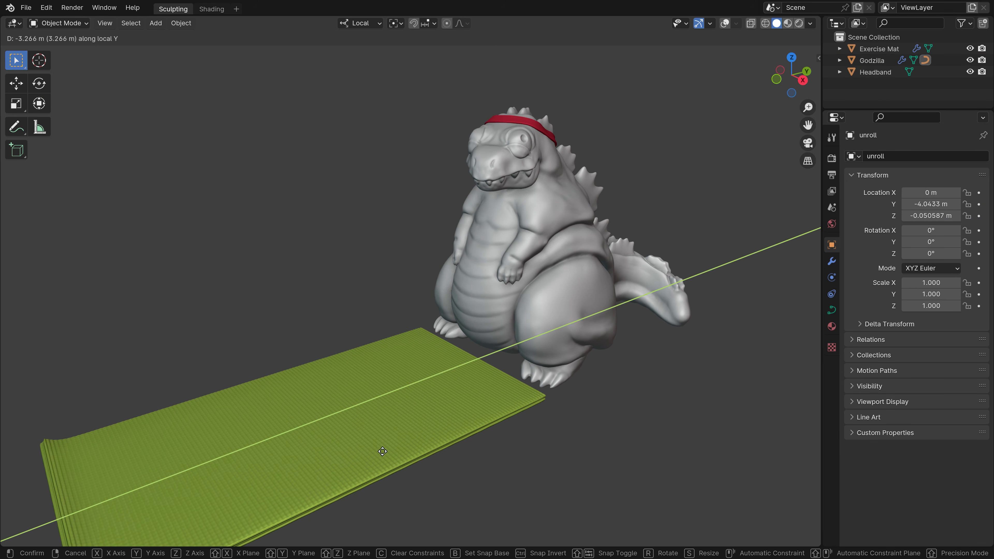
{"action": "left_click", "coordinate": [386, 436]}
{"action": "middle_click_drag", "start_coordinate": [385, 436], "coordinate": [488, 352], "text": "shift"}
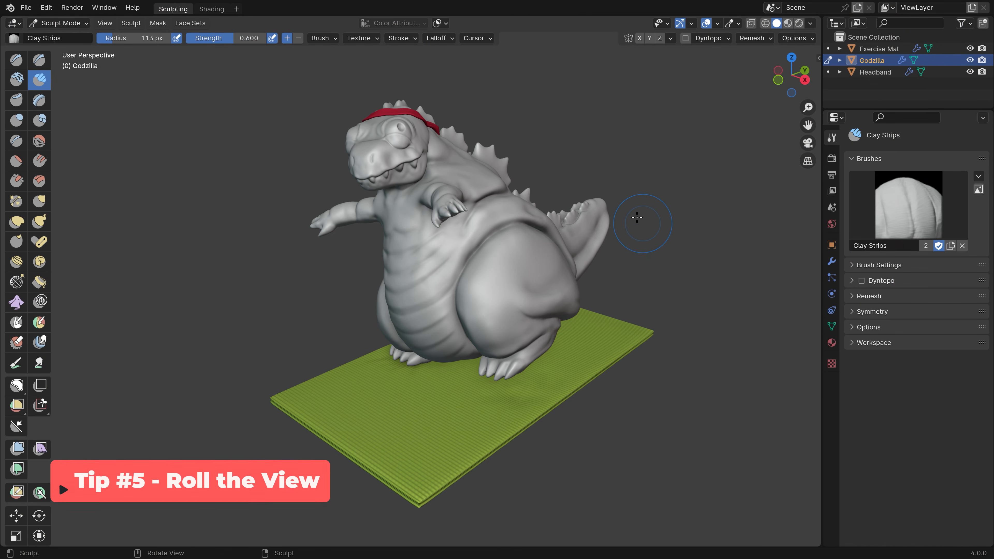
Frame Godzilla's head from behind and reduce the Clay Strips brush radius to 93 px
{"action": "mouse_move", "coordinate": [648, 261]}
{"action": "middle_mouse_down"}
{"action": "mouse_move", "coordinate": [533, 271]}
{"action": "mouse_move", "coordinate": [455, 229]}
{"action": "mouse_move", "coordinate": [468, 239]}
{"action": "mouse_move", "coordinate": [671, 244]}
{"action": "mouse_move", "coordinate": [629, 246]}
{"action": "middle_mouse_up"}
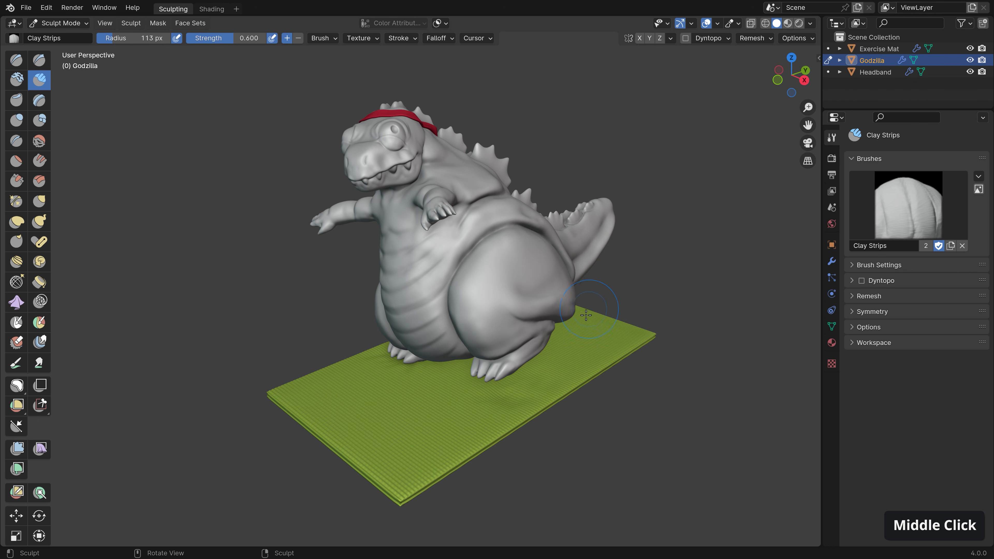
{"action": "middle_click_drag", "start_coordinate": [662, 311], "coordinate": [548, 328]}
{"action": "middle_click_drag", "start_coordinate": [537, 242], "coordinate": [551, 295], "text": "shift"}
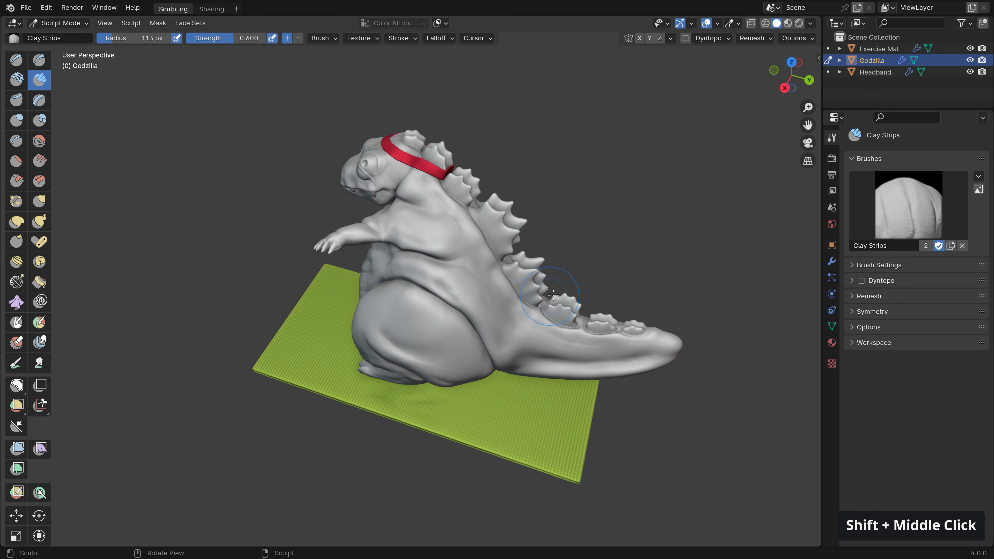
{"action": "scroll", "coordinate": [575, 271], "scroll_direction": "up", "scroll_amount": 1}
{"action": "middle_click_drag", "start_coordinate": [593, 261], "coordinate": [600, 262], "text": "shift"}
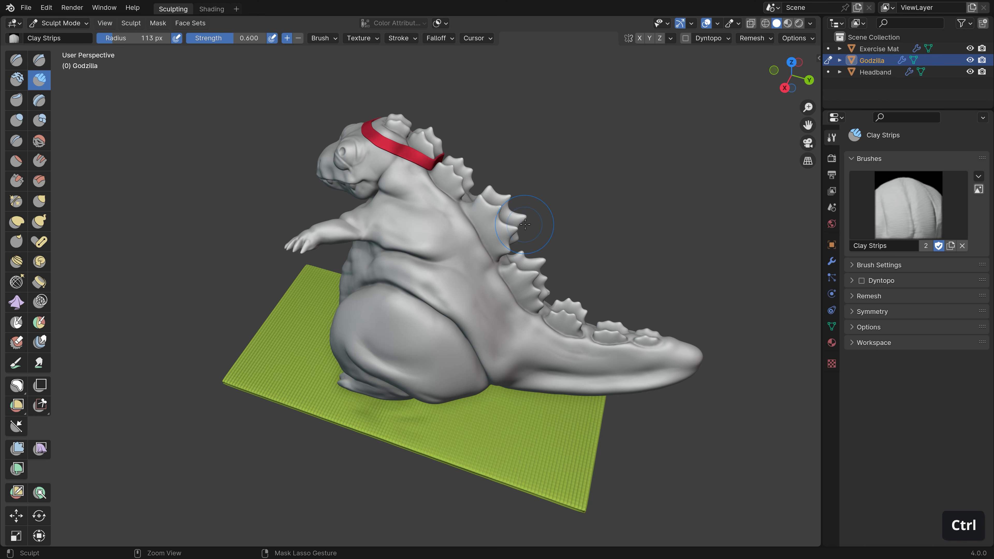
{"action": "mouse_move", "coordinate": [533, 220]}
{"action": "middle_mouse_down", "text": "ctrl"}
{"action": "mouse_move", "coordinate": [533, 166]}
{"action": "mouse_move", "coordinate": [455, 216]}
{"action": "mouse_move", "coordinate": [473, 195]}
{"action": "middle_mouse_up", "text": "ctrl"}
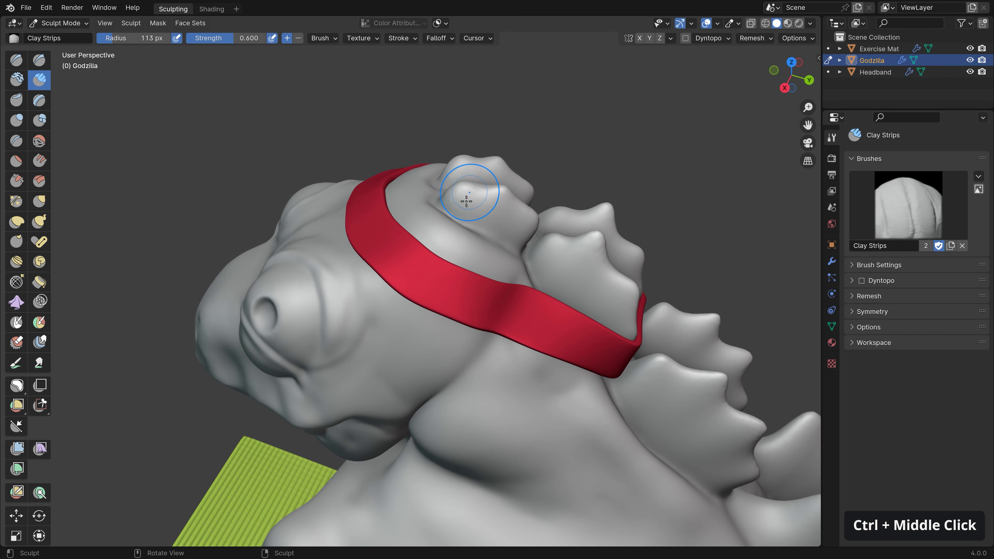
{"action": "key", "text": "f"}
{"action": "left_click", "coordinate": [436, 235]}
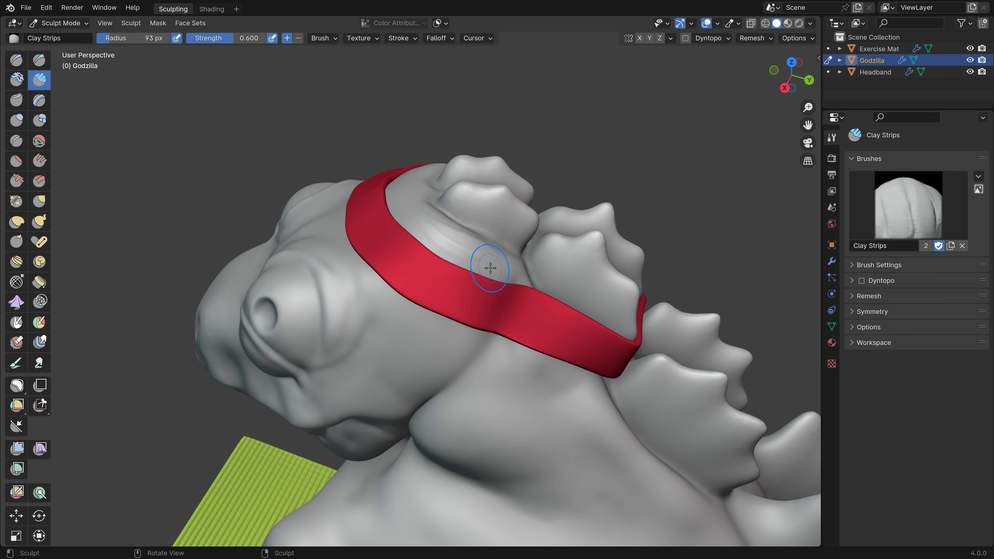
Roll the view around Godzilla's head in both directions to examine the headband area from different angles
{"action": "mouse_move", "coordinate": [490, 261]}
{"action": "middle_mouse_down"}
{"action": "mouse_move", "coordinate": [544, 279]}
{"action": "mouse_move", "coordinate": [490, 262]}
{"action": "mouse_move", "coordinate": [487, 248]}
{"action": "middle_mouse_up"}
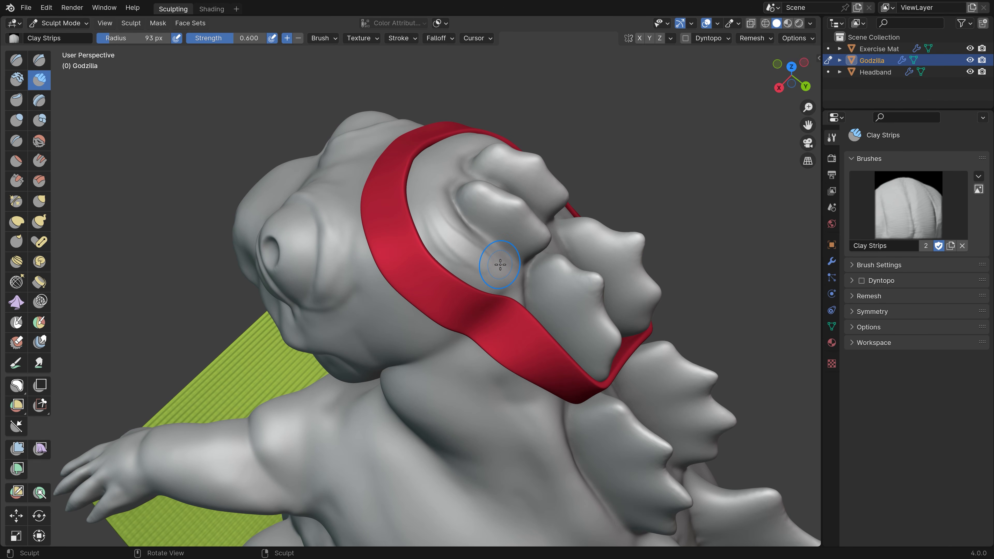
{"action": "key", "text": "shift+Left"}
{"action": "key", "text": "shift+Left"}
{"action": "key", "text": "shift+Left"}
{"action": "key", "text": "shift+Left"}
{"action": "key", "text": "shift+Left"}
{"action": "key", "text": "shift+Left"}
{"action": "key", "text": "shift+Left"}
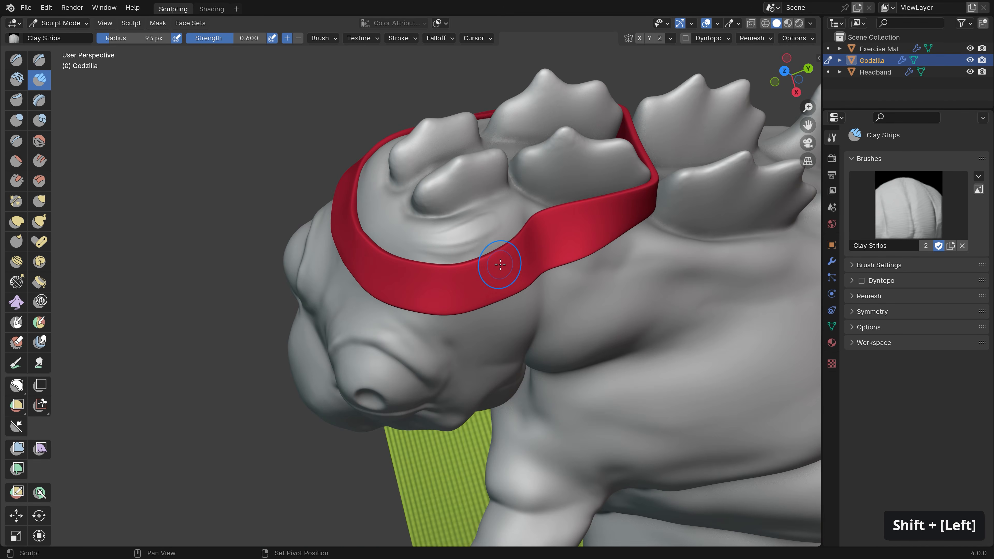
{"action": "key", "text": "shift+Left"}
{"action": "key", "text": "shift+Left"}
{"action": "key", "text": "shift+Left"}
{"action": "key", "text": "Left"}
{"action": "key", "text": "shift+Right"}
{"action": "key", "text": "shift+Right"}
{"action": "key", "text": "shift+Right"}
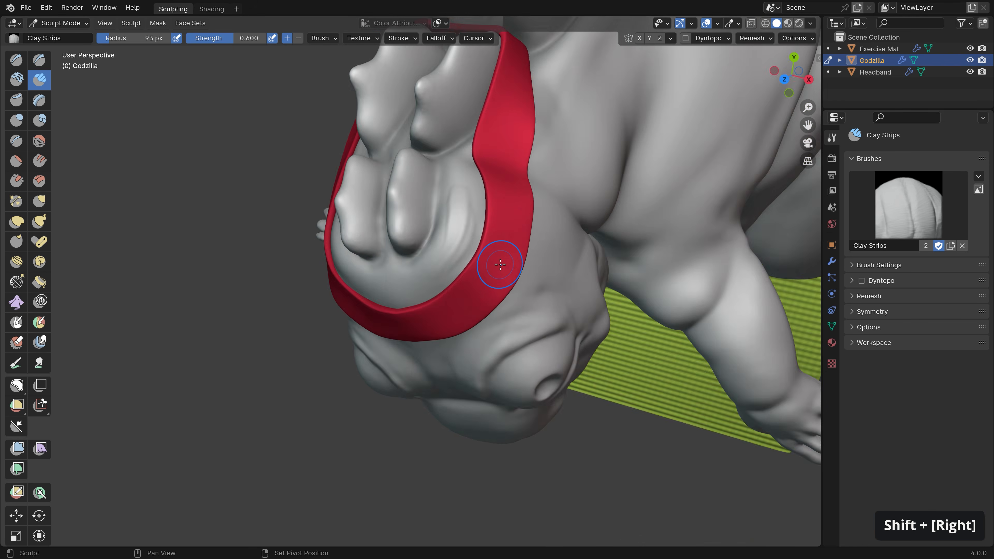
{"action": "key", "text": "Right"}
{"action": "key", "text": "shift+Right"}
{"action": "key", "text": "shift+Left"}
{"action": "middle_click_drag", "start_coordinate": [501, 265], "coordinate": [431, 253]}
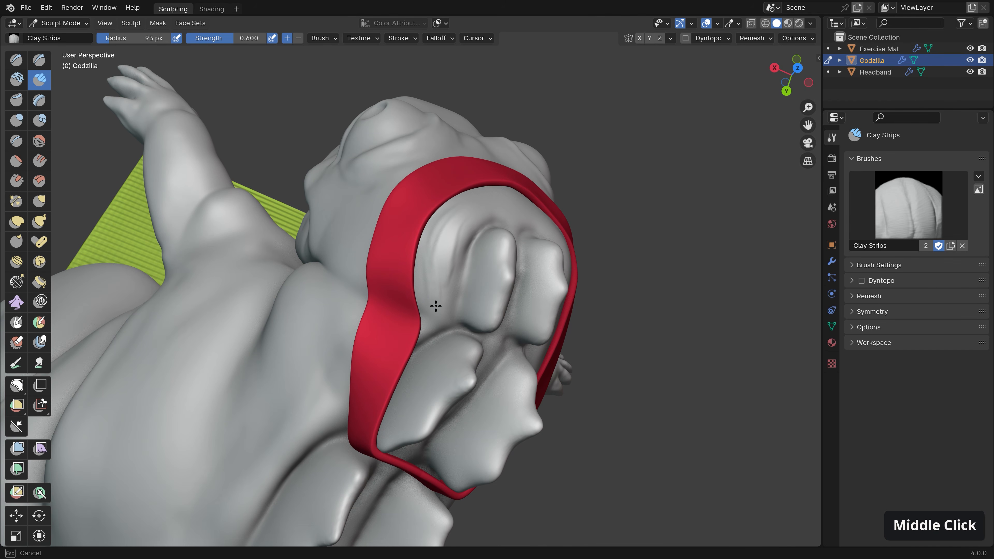
{"action": "key", "text": "shift"}
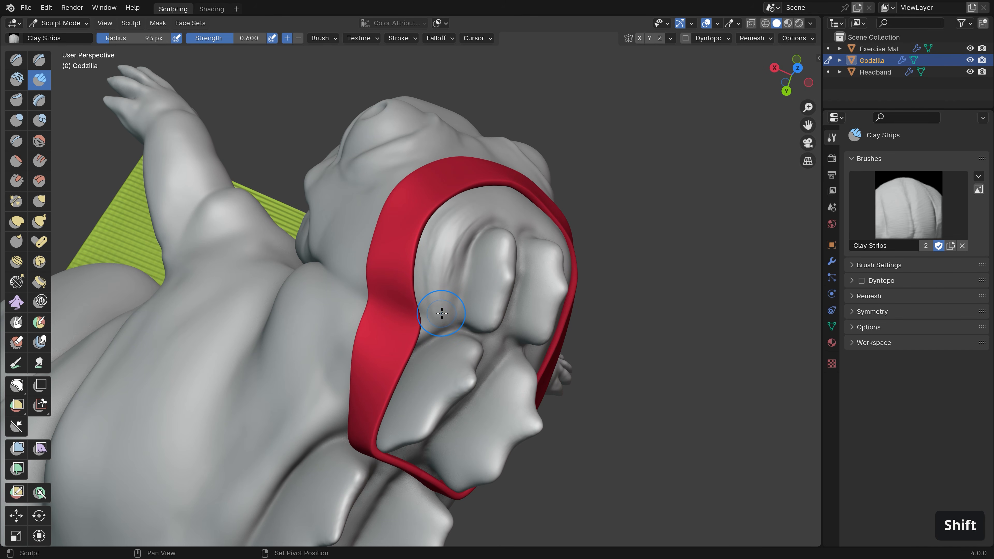
{"action": "key", "text": "shift+Left"}
{"action": "key", "text": "shift+Right"}
{"action": "key", "text": "Right"}
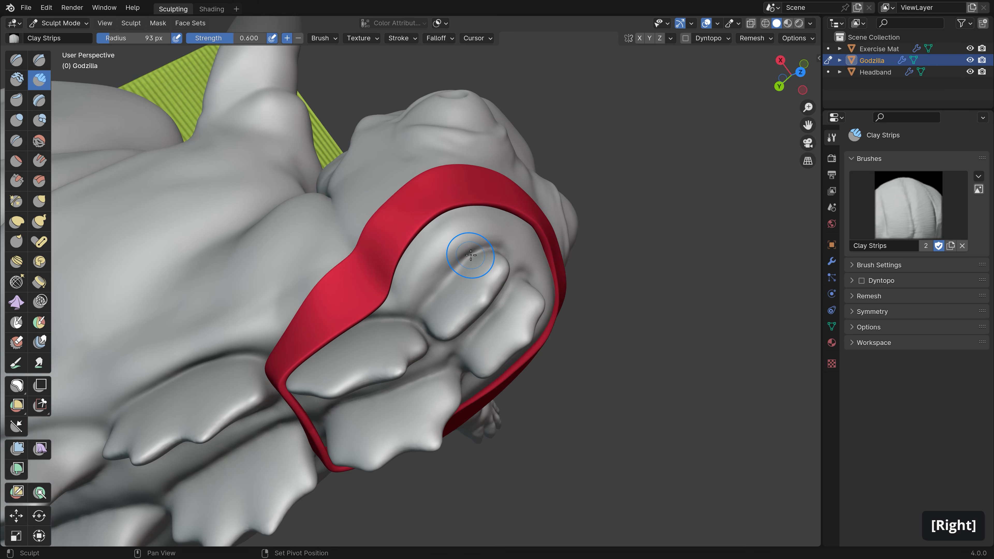
Set the viewport Rotation Angle to 5 in the Navigation preferences and put the preferences window away
{"action": "key", "text": "ctrl"}
{"action": "key", "text": "ctrl+comma"}
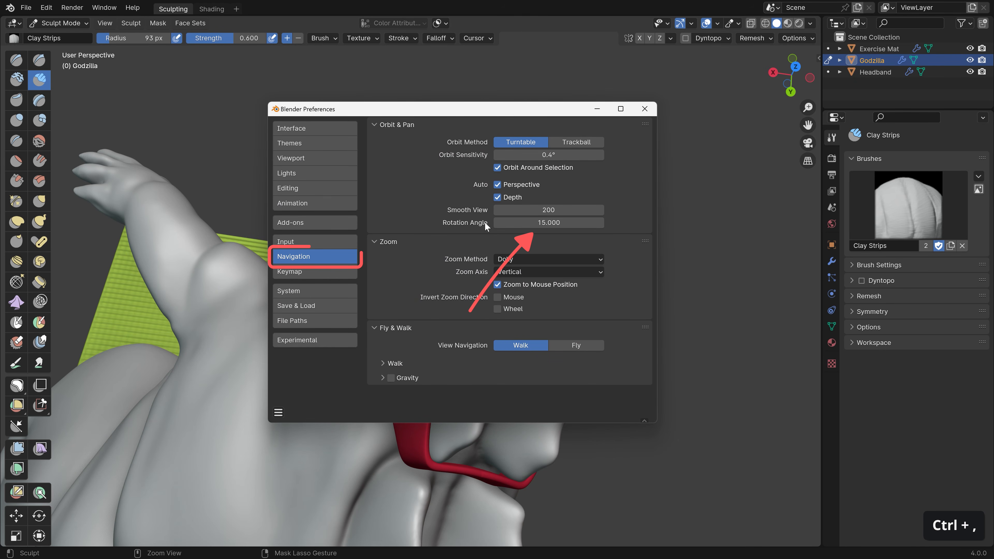
{"action": "left_click", "coordinate": [540, 222]}
{"action": "type", "text": "5"}
{"action": "key", "text": "Return"}
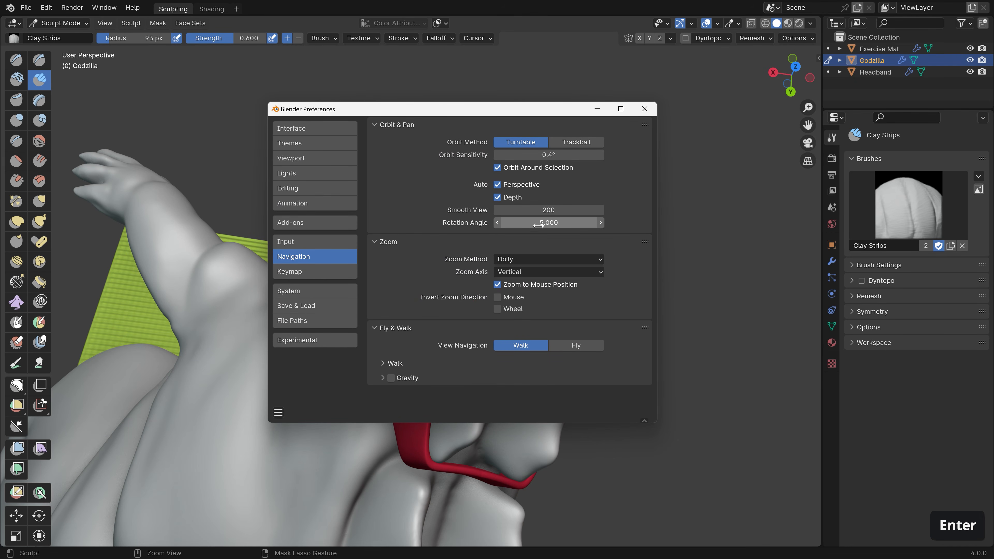
{"action": "left_click", "coordinate": [598, 109]}
Roll the view around Godzilla's head in both directions to examine the finer rotation increments
{"action": "key", "text": "shift+KP_6"}
{"action": "key", "text": "shift+KP_6"}
{"action": "key", "text": "shift+KP_6"}
{"action": "key", "text": "shift+KP_6"}
{"action": "key", "text": "shift+KP_6"}
{"action": "key", "text": "shift+KP_6"}
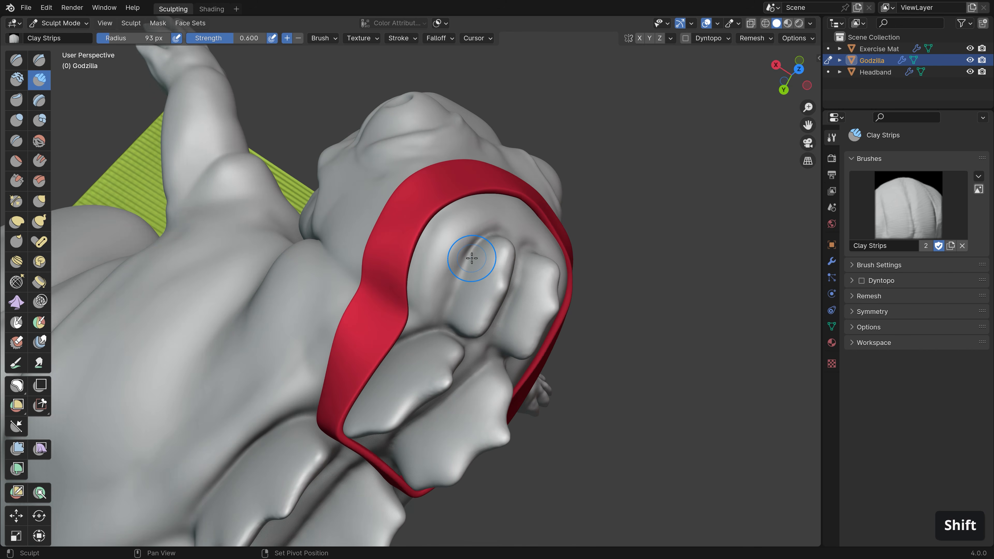
{"action": "key", "text": "shift+KP_4"}
{"action": "key", "text": "shift+KP_4"}
{"action": "key", "text": "shift+KP_4"}
{"action": "key", "text": "shift+KP_4"}
{"action": "key", "text": "shift+KP_4"}
{"action": "key", "text": "shift+KP_4"}
{"action": "key", "text": "shift+KP_4"}
{"action": "key", "text": "shift+KP_6"}
{"action": "key", "text": "shift+KP_6"}
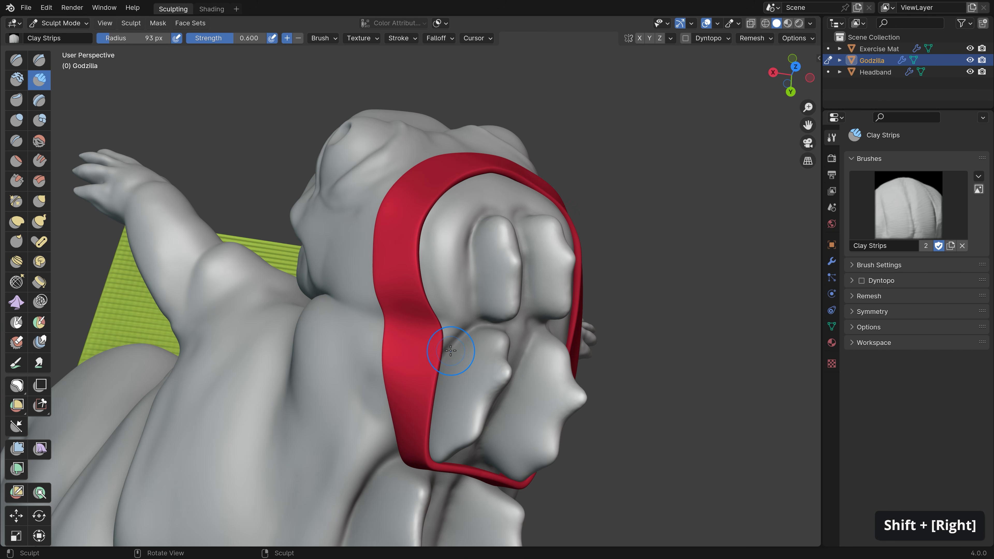
Change the orbit method to Trackball with an Orbit Sensitivity of 1.5 and close the preferences
{"action": "key", "text": "KP_1"}
{"action": "mouse_move", "coordinate": [455, 326]}
{"action": "middle_mouse_down", "text": "ctrl"}
{"action": "mouse_move", "coordinate": [486, 398]}
{"action": "mouse_move", "coordinate": [442, 218]}
{"action": "mouse_move", "coordinate": [466, 267]}
{"action": "mouse_move", "coordinate": [424, 290]}
{"action": "mouse_move", "coordinate": [425, 268]}
{"action": "middle_mouse_up", "text": "ctrl"}
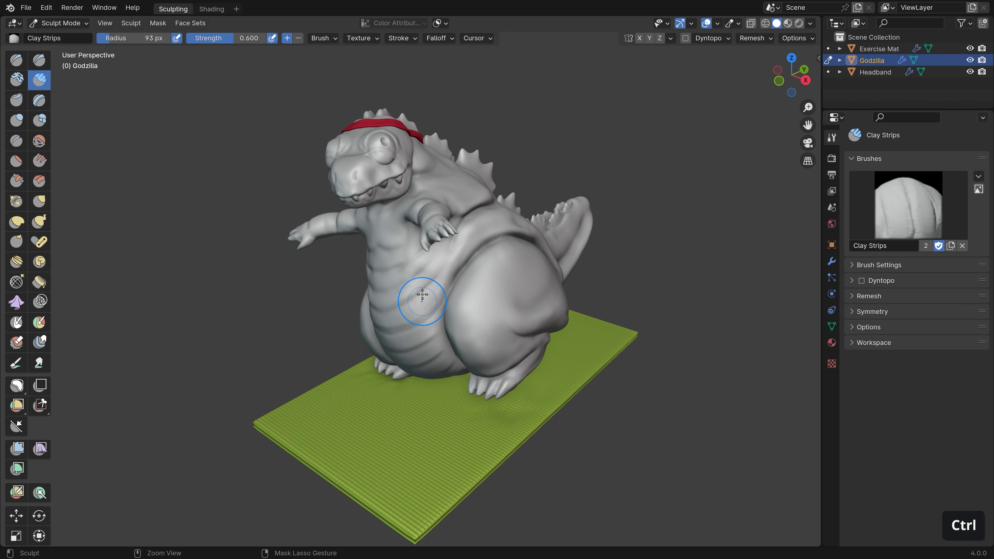
{"action": "key", "text": "ctrl+comma"}
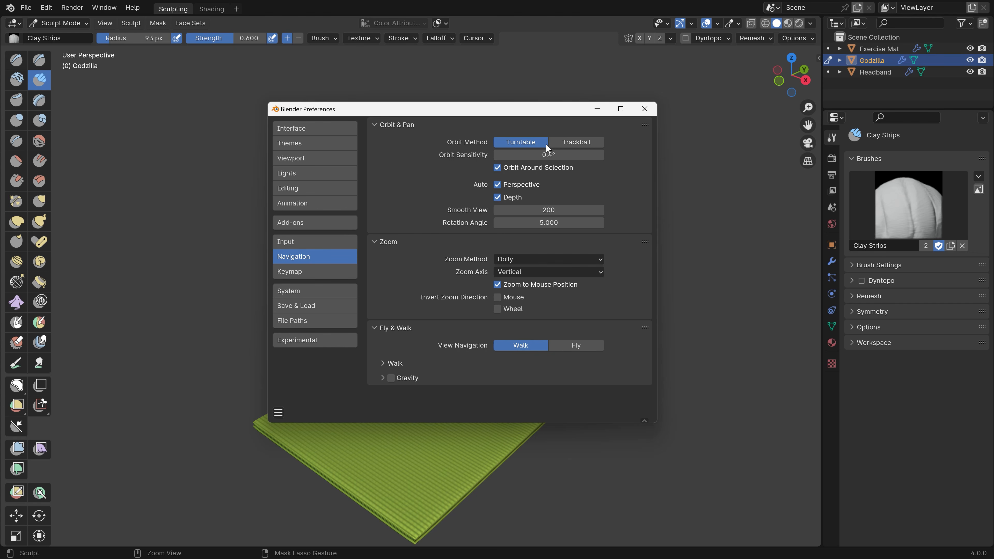
{"action": "left_click", "coordinate": [576, 141]}
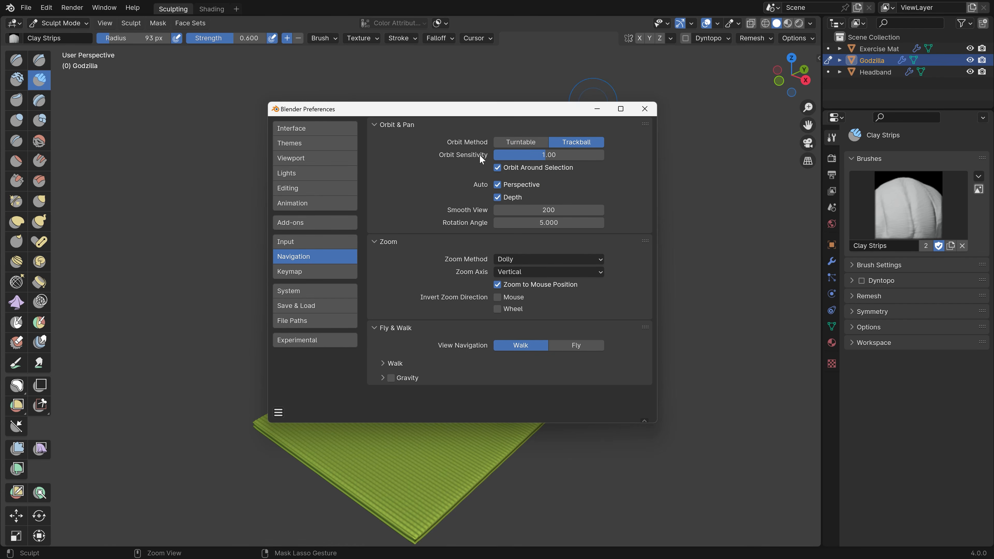
{"action": "left_click", "coordinate": [542, 155]}
{"action": "type", "text": "1."}
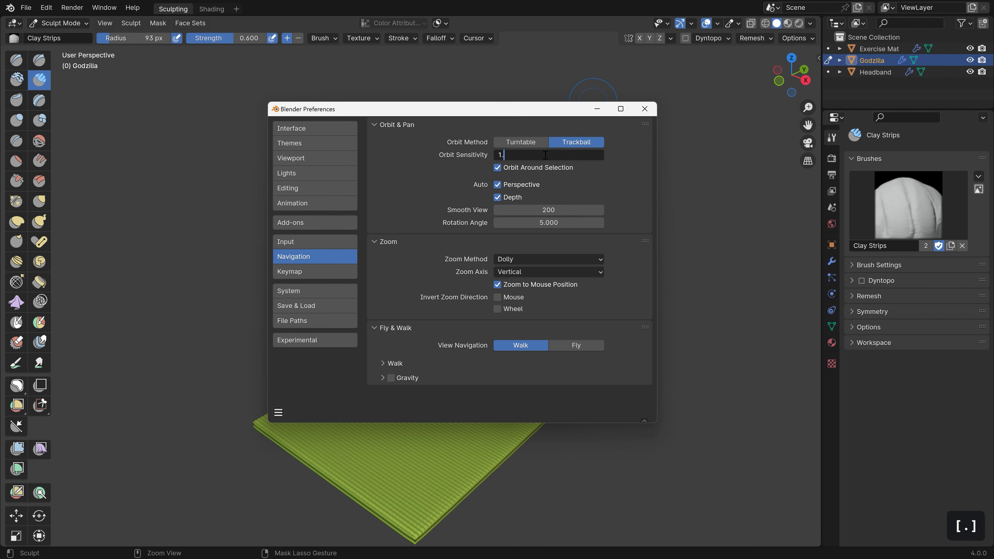
{"action": "type", "text": "5"}
{"action": "key", "text": "Return"}
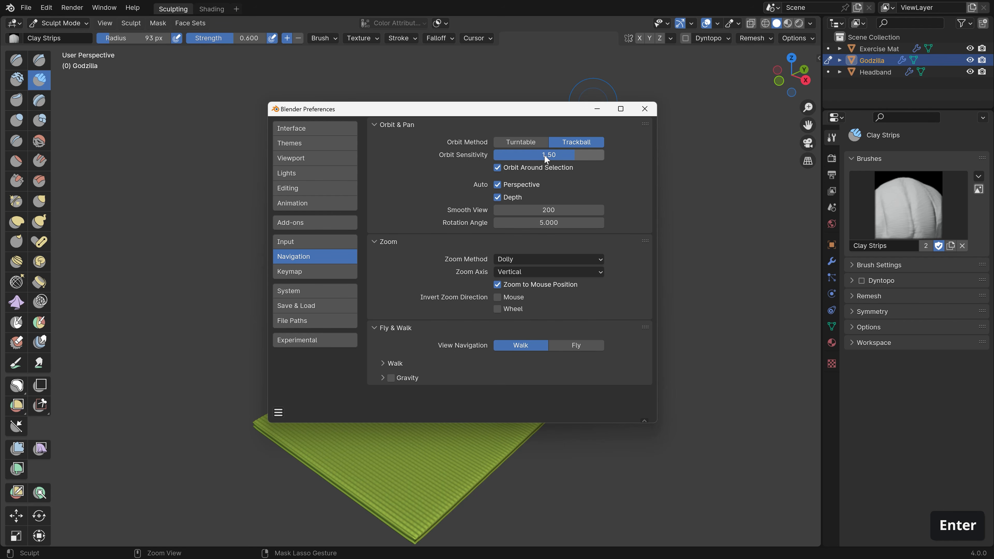
{"action": "left_click", "coordinate": [644, 111]}
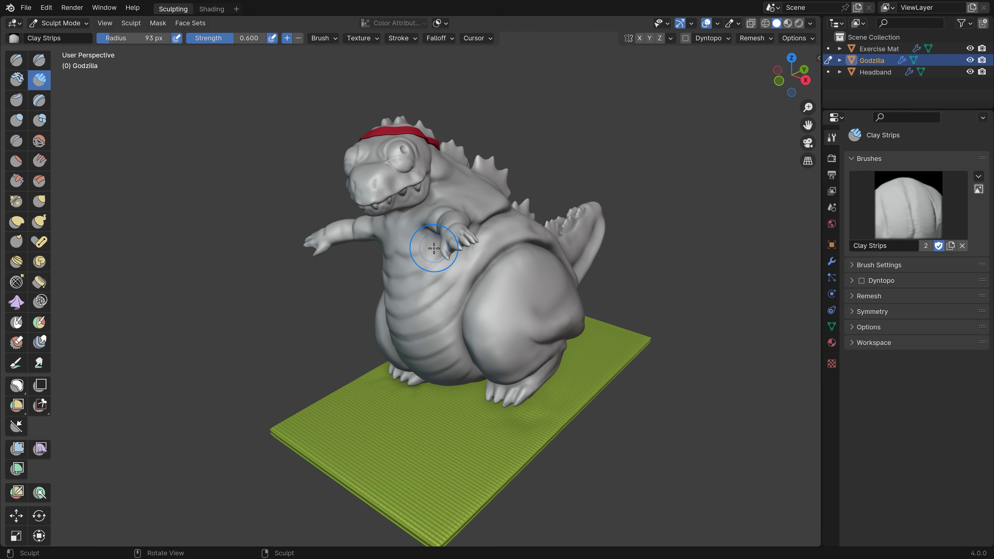
Orbit freely around Godzilla's body and the back of its head to examine how the Trackball method rotates the view
{"action": "mouse_move", "coordinate": [435, 249]}
{"action": "middle_mouse_down"}
{"action": "mouse_move", "coordinate": [428, 351]}
{"action": "mouse_move", "coordinate": [423, 128]}
{"action": "mouse_move", "coordinate": [428, 344]}
{"action": "mouse_move", "coordinate": [430, 282]}
{"action": "mouse_move", "coordinate": [437, 345]}
{"action": "mouse_move", "coordinate": [432, 235]}
{"action": "middle_mouse_up"}
{"action": "mouse_move", "coordinate": [652, 231]}
{"action": "middle_mouse_down"}
{"action": "mouse_move", "coordinate": [438, 223]}
{"action": "mouse_move", "coordinate": [622, 259]}
{"action": "middle_mouse_up"}
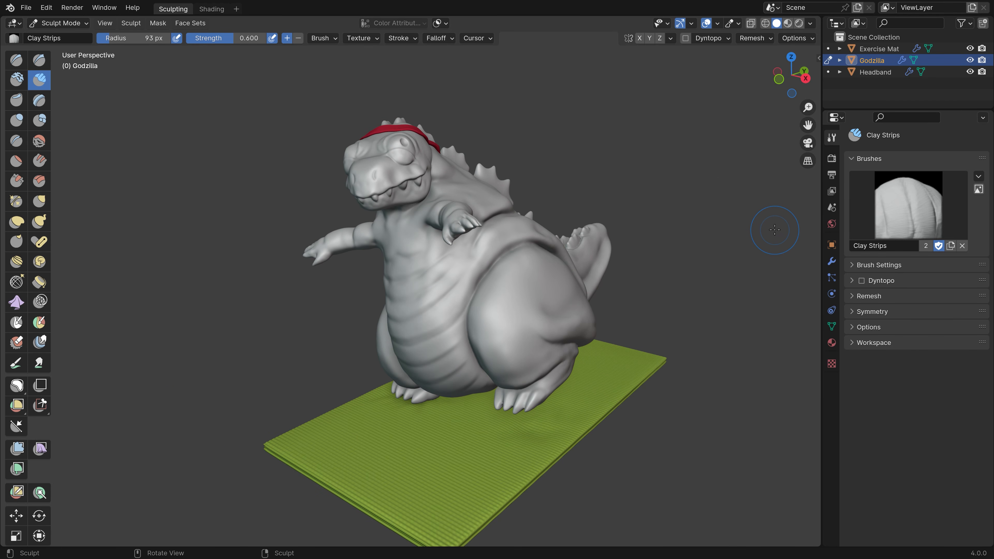
{"action": "middle_click_drag", "start_coordinate": [777, 222], "coordinate": [531, 242]}
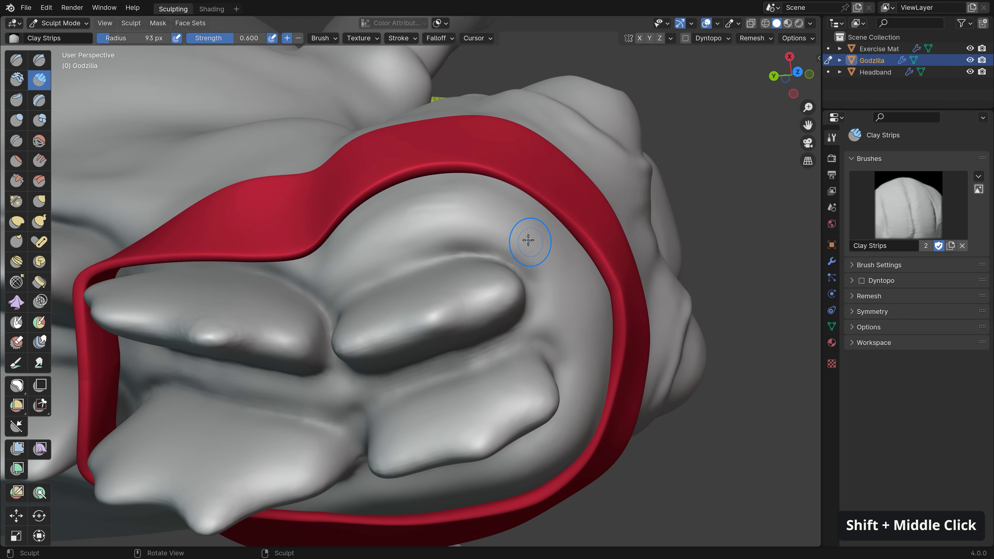
{"action": "left_click_drag", "start_coordinate": [484, 206], "coordinate": [564, 269]}
{"action": "left_click_drag", "start_coordinate": [486, 212], "coordinate": [566, 275]}
{"action": "mouse_move", "coordinate": [431, 306]}
{"action": "middle_mouse_down"}
{"action": "mouse_move", "coordinate": [304, 355]}
{"action": "mouse_move", "coordinate": [282, 333]}
{"action": "mouse_move", "coordinate": [690, 308]}
{"action": "mouse_move", "coordinate": [419, 315]}
{"action": "middle_mouse_up"}
{"action": "left_click_drag", "start_coordinate": [419, 315], "coordinate": [416, 316], "text": "shift"}
{"action": "left_click_drag", "start_coordinate": [565, 286], "coordinate": [598, 227], "text": "shift"}
{"action": "mouse_move", "coordinate": [587, 235]}
{"action": "middle_mouse_down", "text": "ctrl"}
{"action": "mouse_move", "coordinate": [563, 355]}
{"action": "mouse_move", "coordinate": [508, 360]}
{"action": "mouse_move", "coordinate": [486, 329]}
{"action": "middle_mouse_up", "text": "ctrl"}
{"action": "mouse_move", "coordinate": [692, 291]}
{"action": "middle_mouse_down"}
{"action": "mouse_move", "coordinate": [647, 351]}
{"action": "mouse_move", "coordinate": [577, 233]}
{"action": "mouse_move", "coordinate": [666, 269]}
{"action": "mouse_move", "coordinate": [644, 282]}
{"action": "middle_mouse_up"}
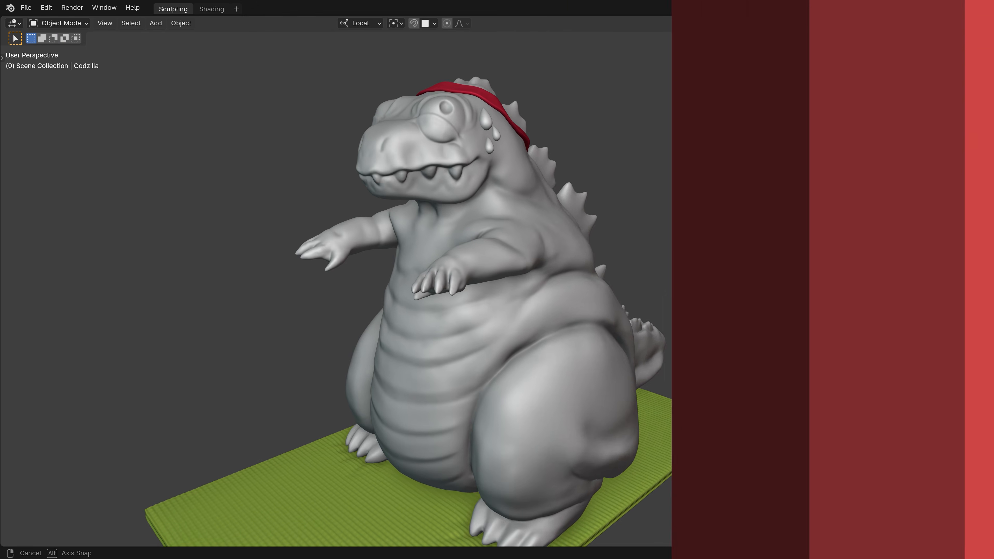
Unhide the dumbbell on the exercise mat, select it and switch to Sculpt Mode
{"action": "middle_click_drag", "start_coordinate": [740, 282], "coordinate": [719, 262]}
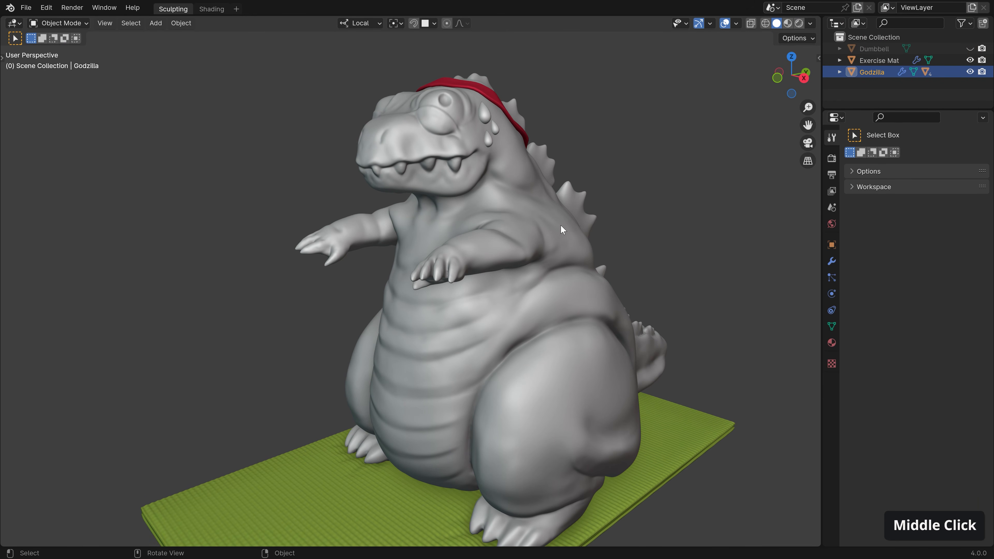
{"action": "left_click", "coordinate": [970, 49]}
{"action": "middle_click_drag", "start_coordinate": [471, 414], "coordinate": [475, 291], "text": "shift"}
{"action": "left_click", "coordinate": [470, 321]}
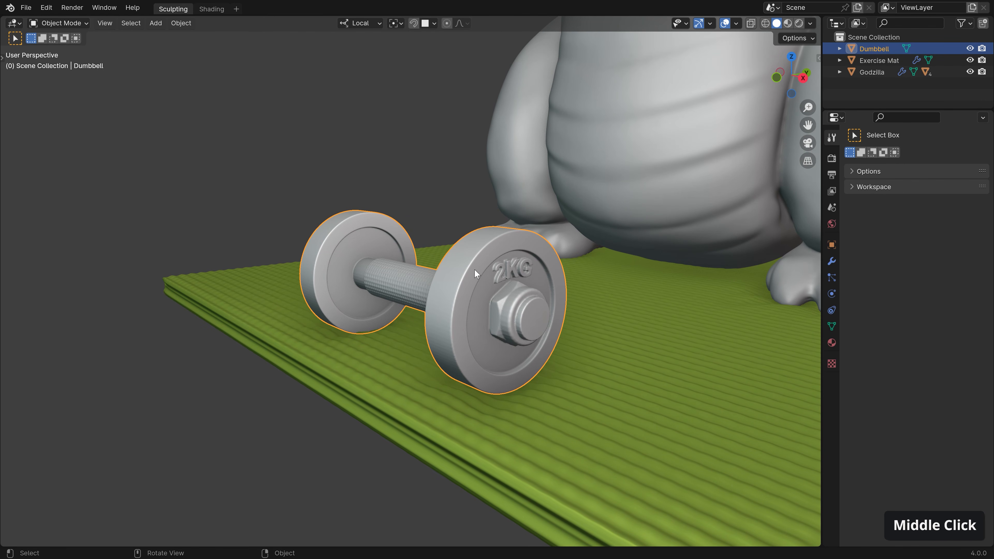
{"action": "key", "text": "Tab"}
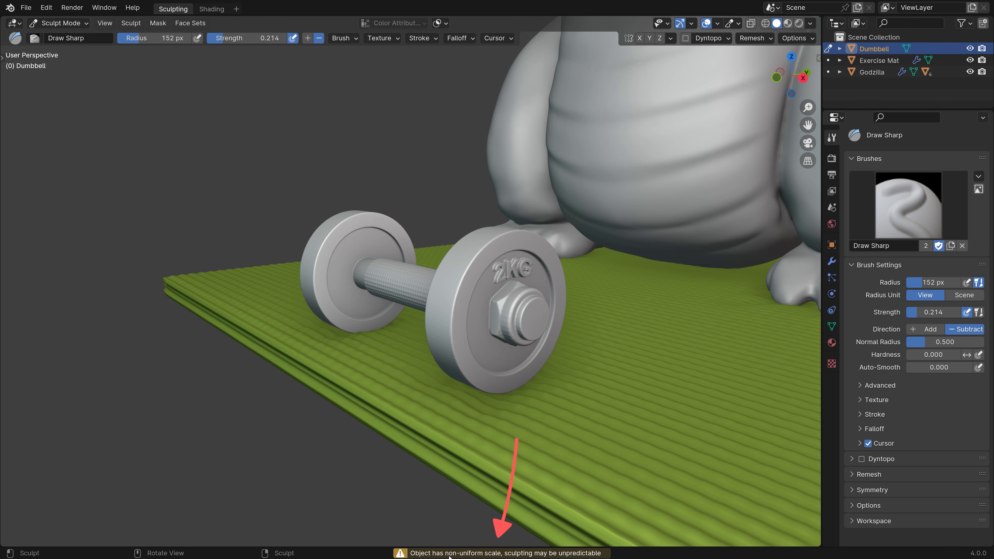
Show the sculpting brushes and choose the Clay Strips brush for the dumbbell
{"action": "middle_click_drag", "start_coordinate": [479, 306], "coordinate": [389, 301], "text": "ctrl"}
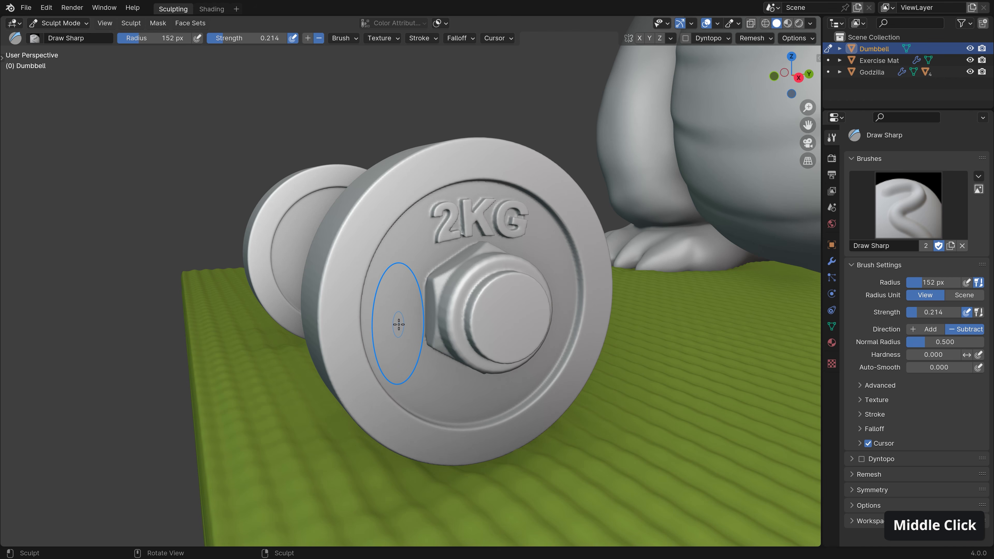
{"action": "key", "text": "t"}
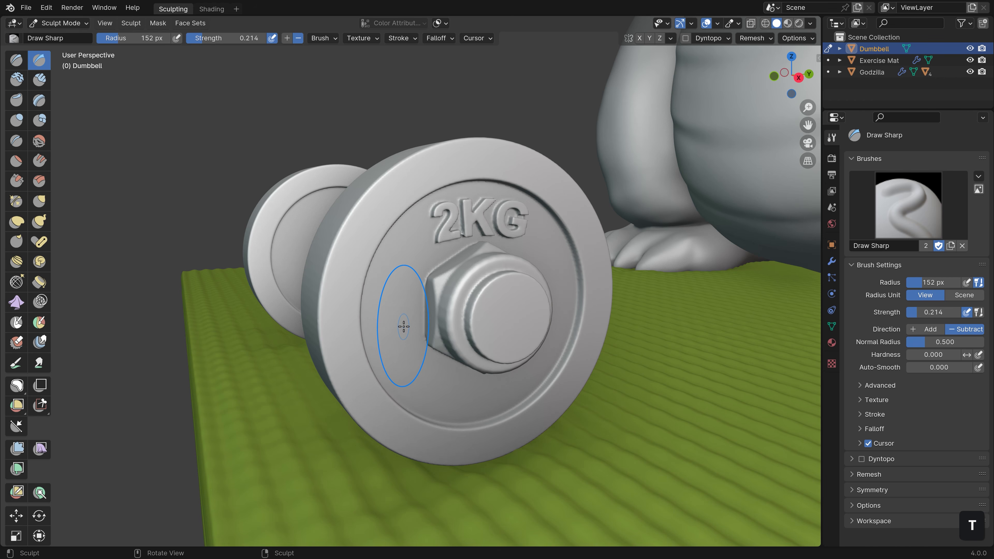
{"action": "left_click", "coordinate": [39, 80]}
Try Clay Strips strokes on the rim and hex nut of the dumbbell's near weight plate, and undo them
{"action": "mouse_move", "coordinate": [369, 313]}
{"action": "middle_mouse_down"}
{"action": "mouse_move", "coordinate": [436, 298]}
{"action": "mouse_move", "coordinate": [482, 274]}
{"action": "mouse_move", "coordinate": [498, 313]}
{"action": "middle_mouse_up"}
{"action": "mouse_move", "coordinate": [498, 312]}
{"action": "left_mouse_down"}
{"action": "mouse_move", "coordinate": [515, 306]}
{"action": "mouse_move", "coordinate": [516, 290]}
{"action": "left_mouse_up"}
{"action": "middle_click_drag", "start_coordinate": [517, 303], "coordinate": [555, 297]}
{"action": "left_click_drag", "start_coordinate": [636, 274], "coordinate": [666, 292]}
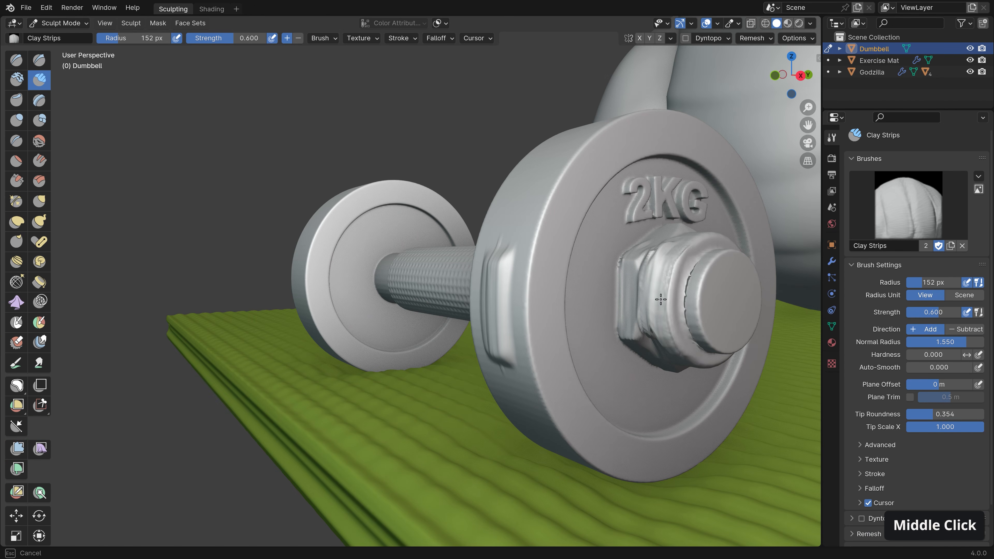
{"action": "middle_click_drag", "start_coordinate": [700, 297], "coordinate": [552, 298], "text": "ctrl"}
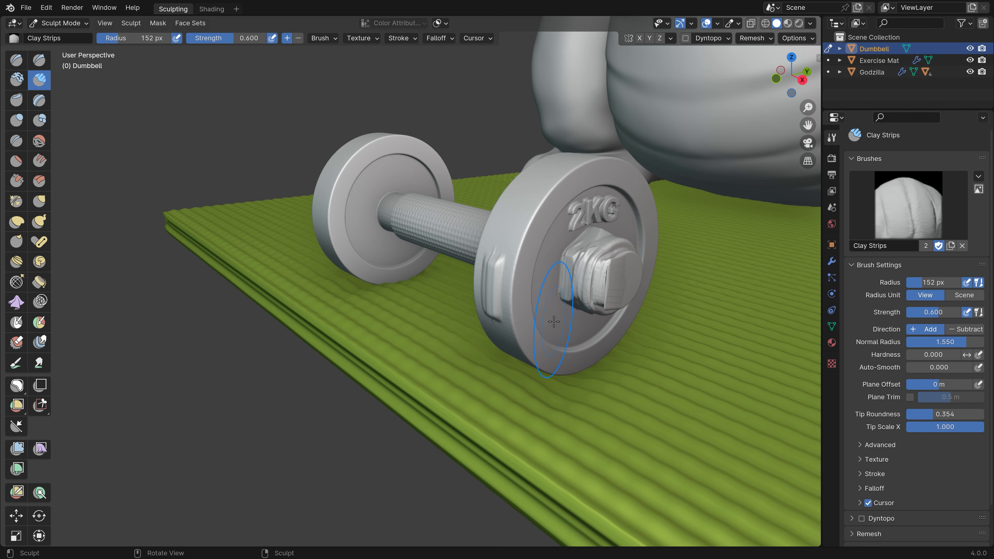
{"action": "key", "text": "ctrl+z"}
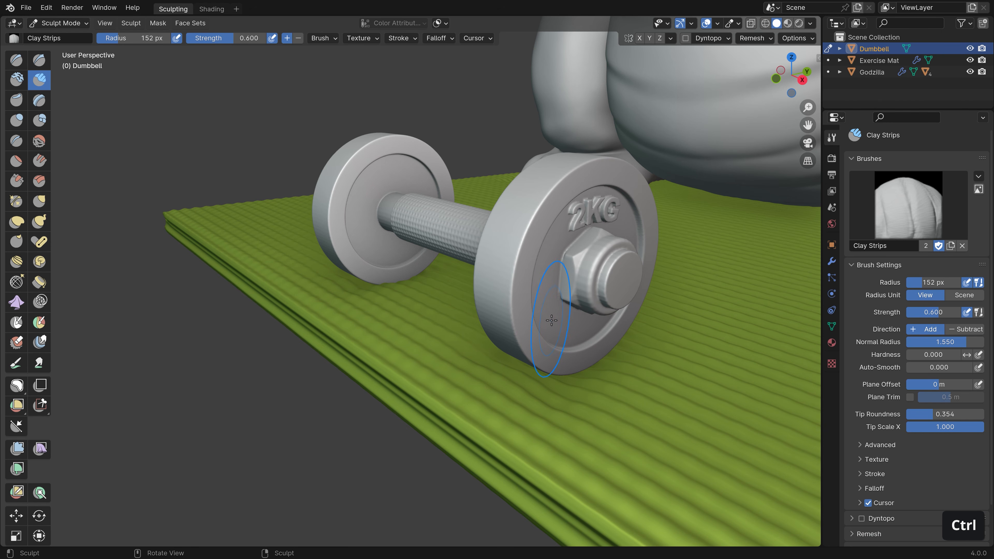
Return the dumbbell to Object Mode and display its transform values to check the scale
{"action": "key", "text": "Tab"}
{"action": "middle_click_drag", "start_coordinate": [532, 222], "coordinate": [538, 225], "text": "ctrl"}
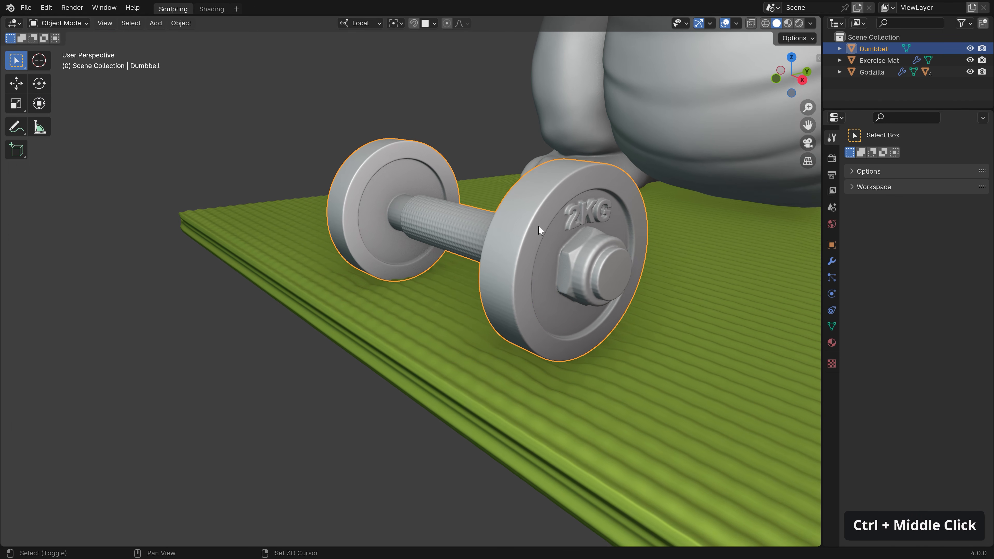
{"action": "key", "text": "n"}
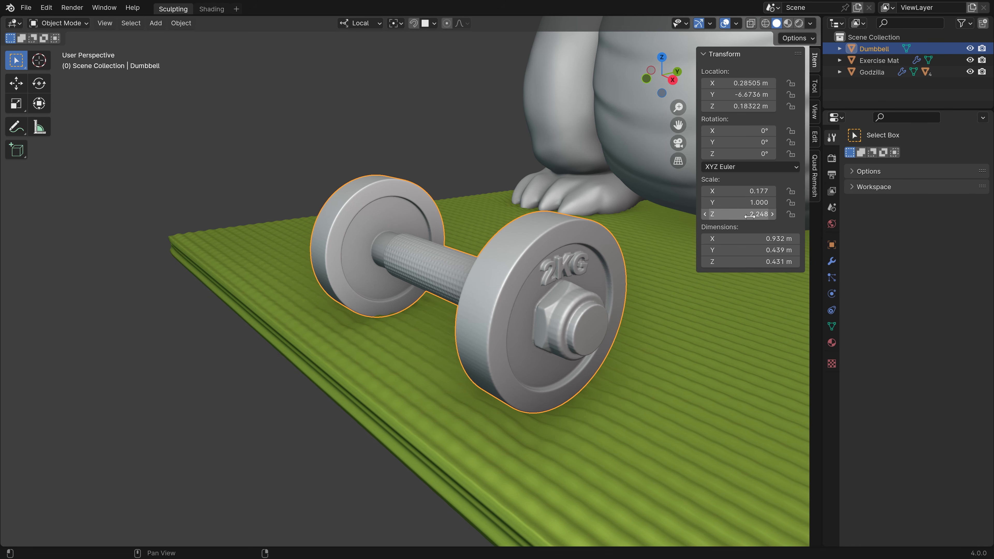
Place the 3D cursor beside the mat, add a 2 m cube there and move it about -0.895, -1.095, 0.313 m
{"action": "middle_click_drag", "start_coordinate": [582, 218], "coordinate": [547, 390], "text": "ctrl"}
{"action": "right_click", "coordinate": [419, 391], "text": "shift"}
{"action": "key", "text": "shift+a"}
{"action": "mouse_move", "coordinate": [411, 338]}
{"action": "left_click", "coordinate": [472, 345]}
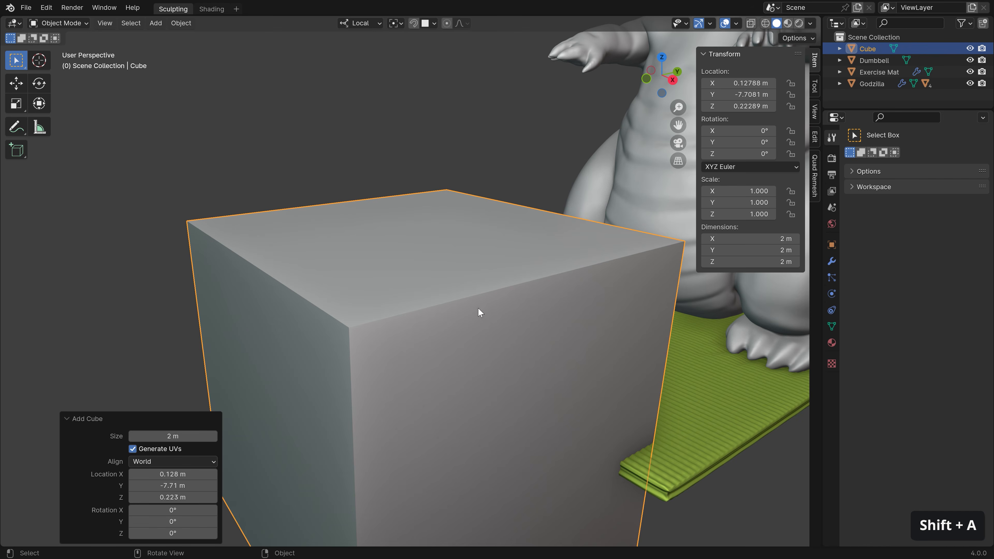
{"action": "middle_click_drag", "start_coordinate": [477, 318], "coordinate": [493, 318], "text": "ctrl"}
{"action": "middle_click_drag", "start_coordinate": [493, 318], "coordinate": [510, 318], "text": "shift"}
{"action": "key", "text": "g"}
{"action": "left_click", "coordinate": [432, 309]}
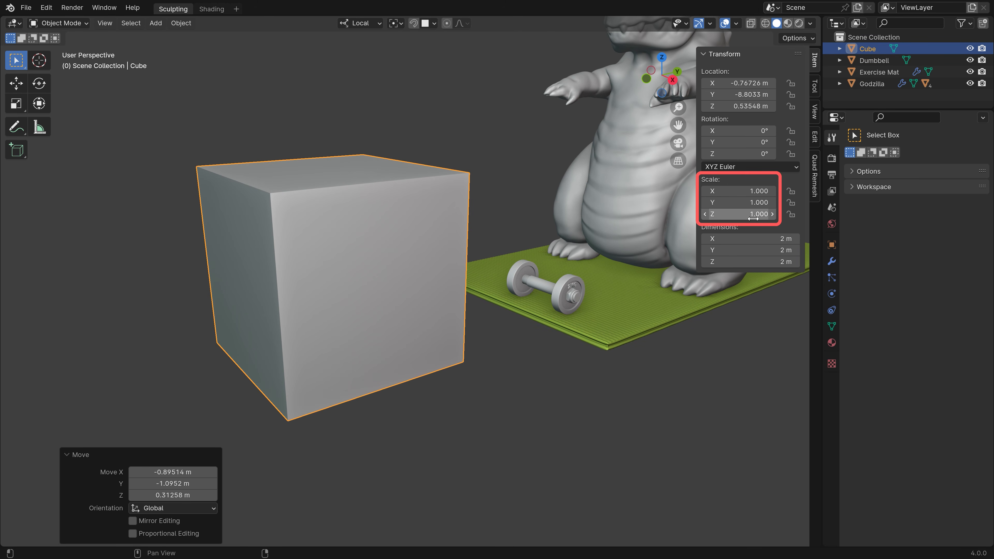
Scale the cube into a long flat beam of about X 1.761, Y 0.300, Z 0.141, and clear its scale
{"action": "middle_click_drag", "start_coordinate": [497, 272], "coordinate": [348, 251], "text": "shift"}
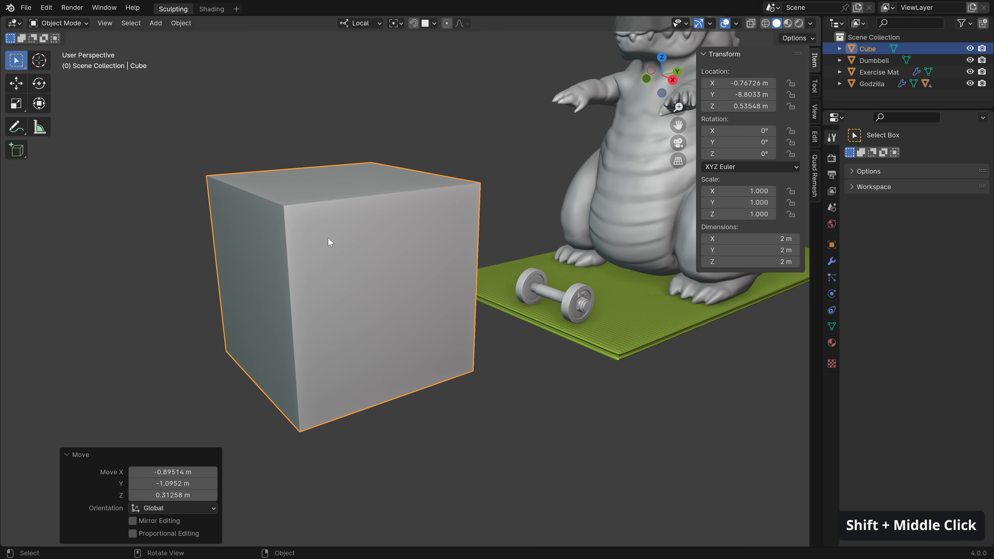
{"action": "left_click", "coordinate": [16, 103]}
{"action": "left_click_drag", "start_coordinate": [342, 234], "coordinate": [390, 308]}
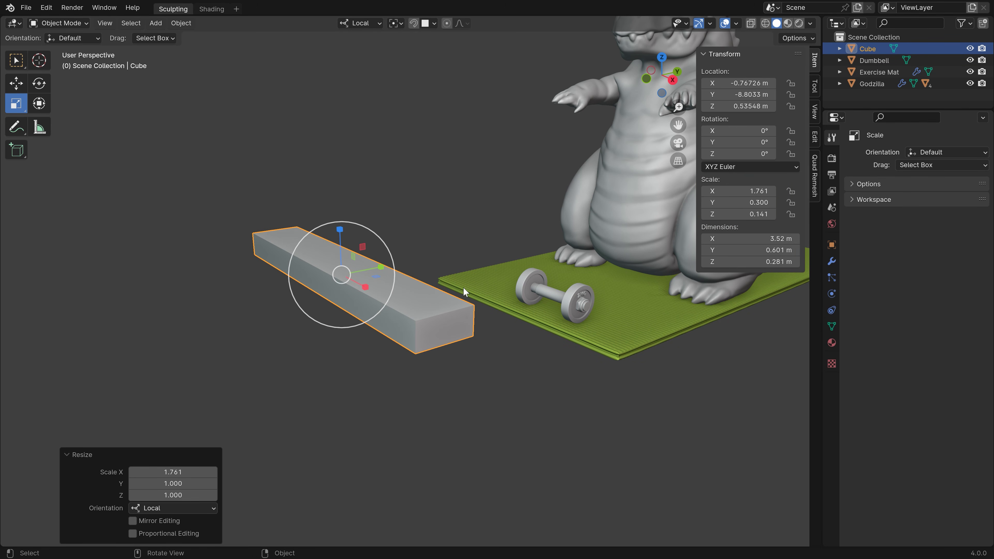
{"action": "key", "text": "alt+s"}
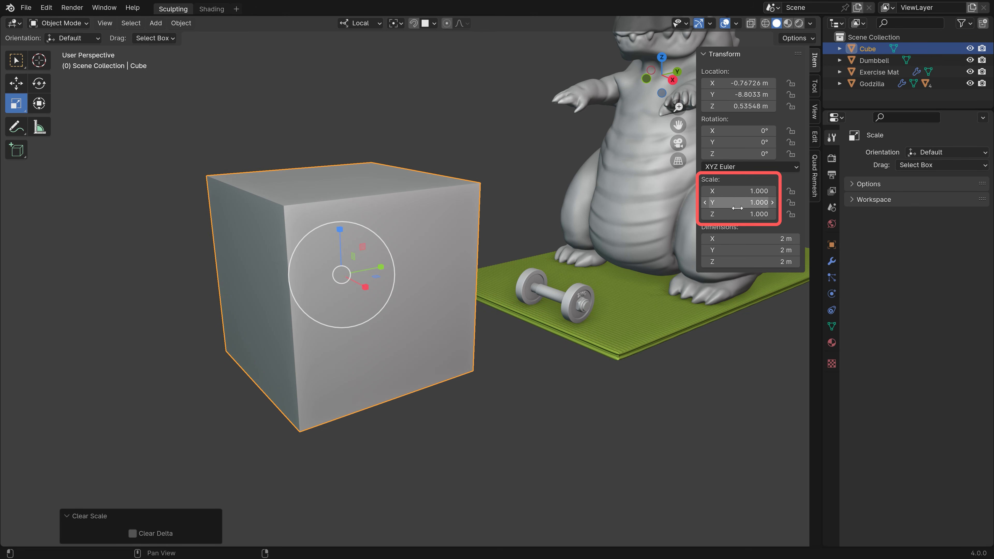
Scale the cube to about X 1.670, Y 0.351, Z 0.179 and apply its scale
{"action": "left_click_drag", "start_coordinate": [339, 229], "coordinate": [392, 335]}
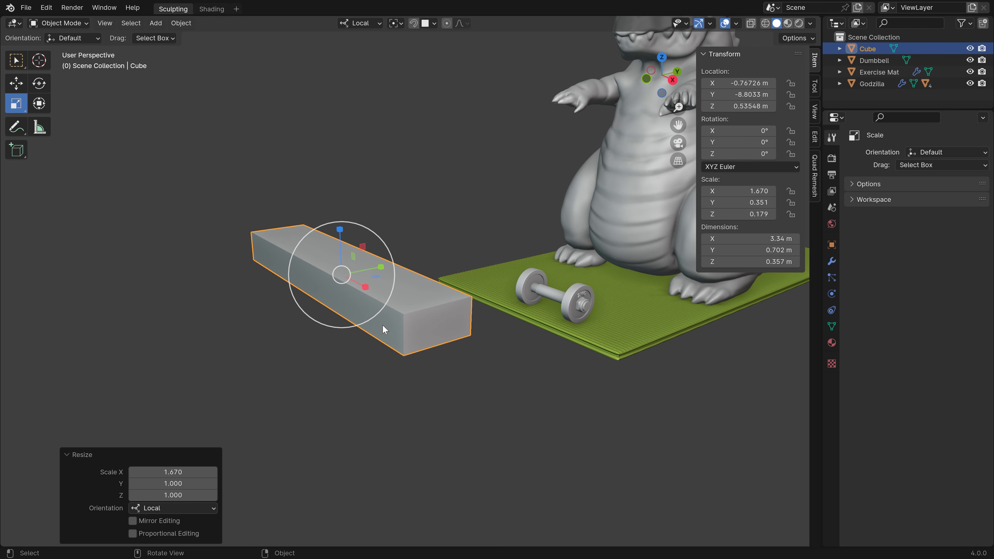
{"action": "left_click", "coordinate": [183, 24]}
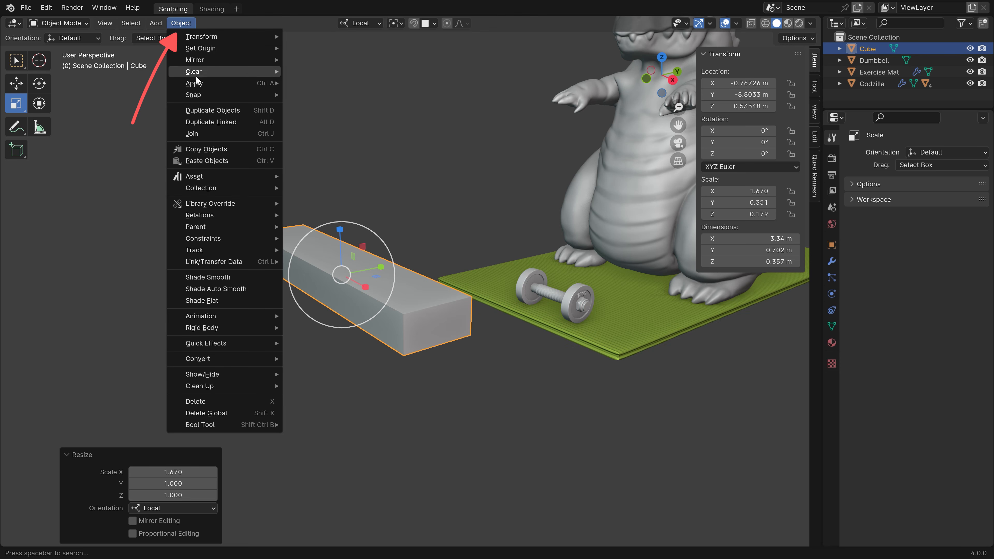
{"action": "key", "text": "Escape"}
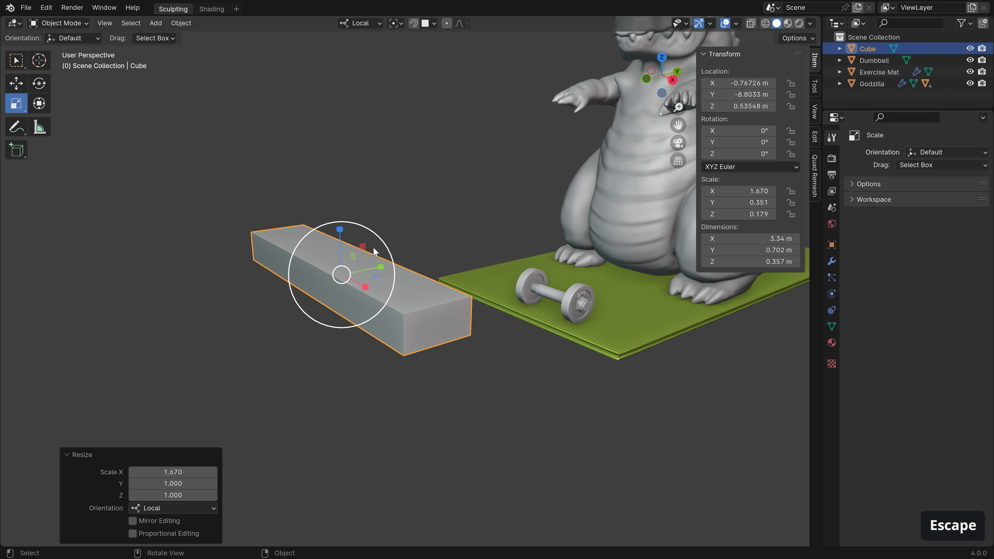
{"action": "key", "text": "ctrl+a"}
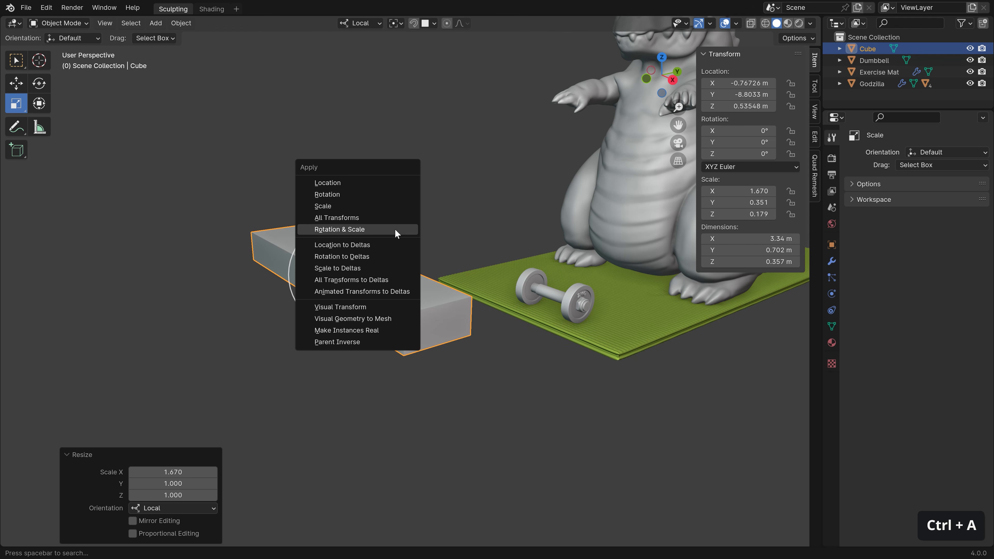
{"action": "left_click", "coordinate": [336, 207]}
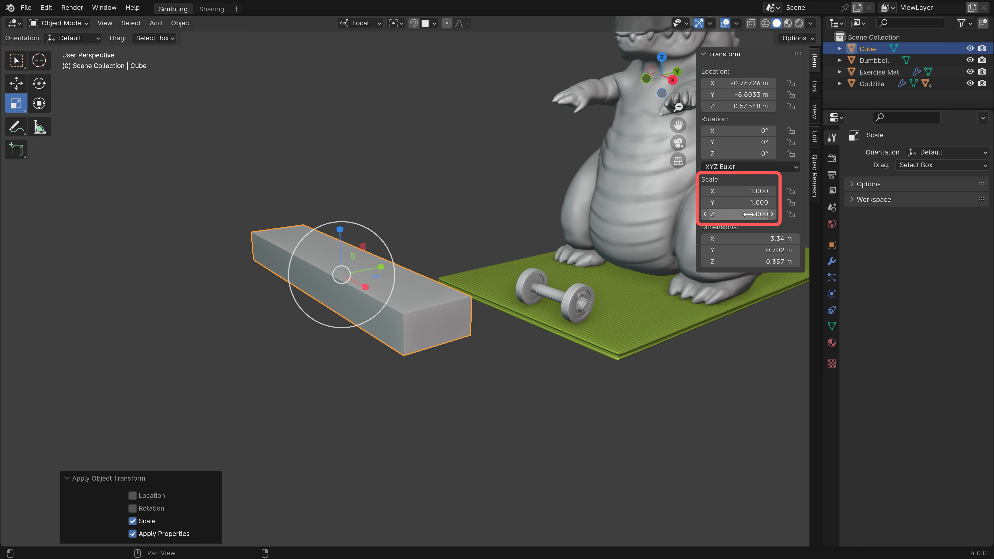
Scale the beam to about 3.094 along local Y and 4.709 along local Z
{"action": "left_click_drag", "start_coordinate": [384, 271], "coordinate": [469, 263]}
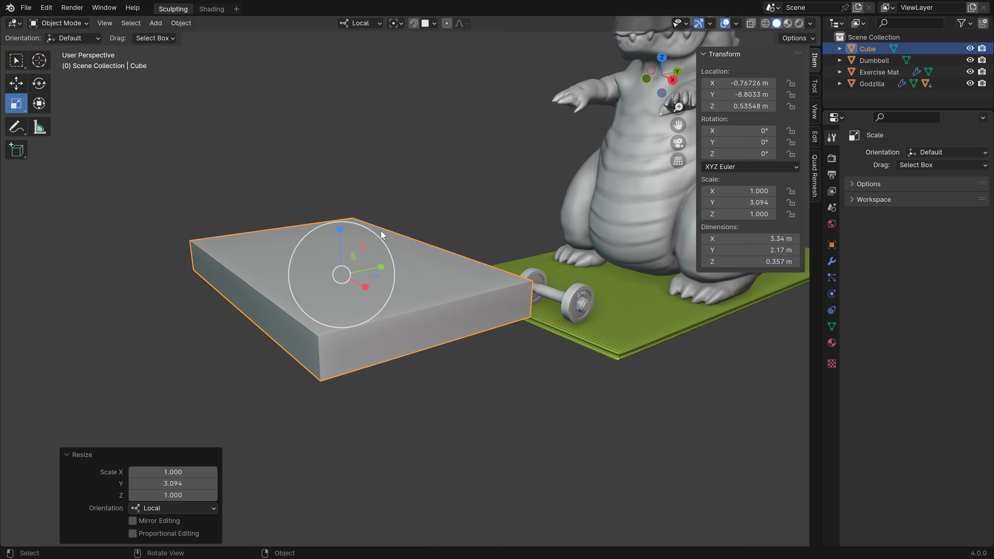
{"action": "left_click_drag", "start_coordinate": [340, 229], "coordinate": [336, 78]}
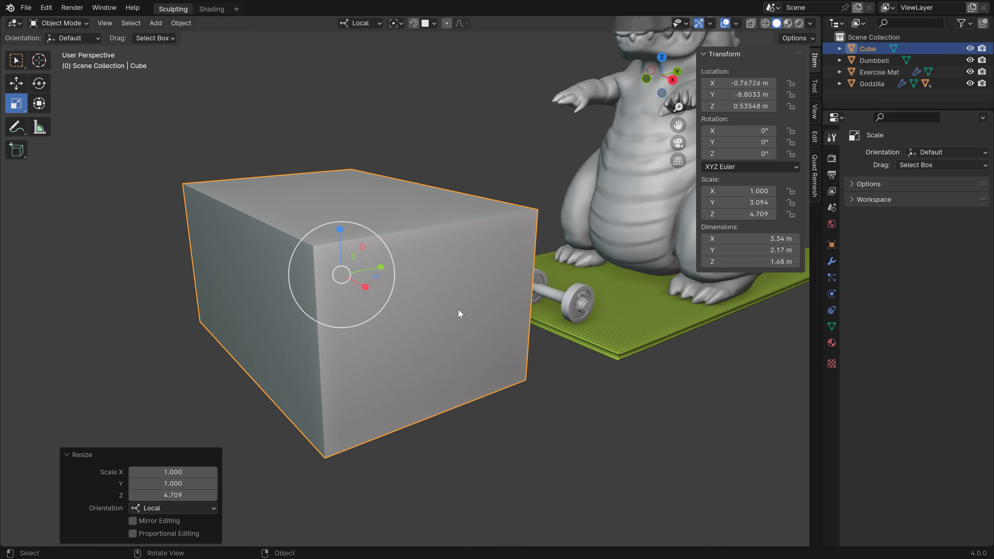
Clear the scale of the stretched beam and delete it from the scene
{"action": "key", "text": "alt+s"}
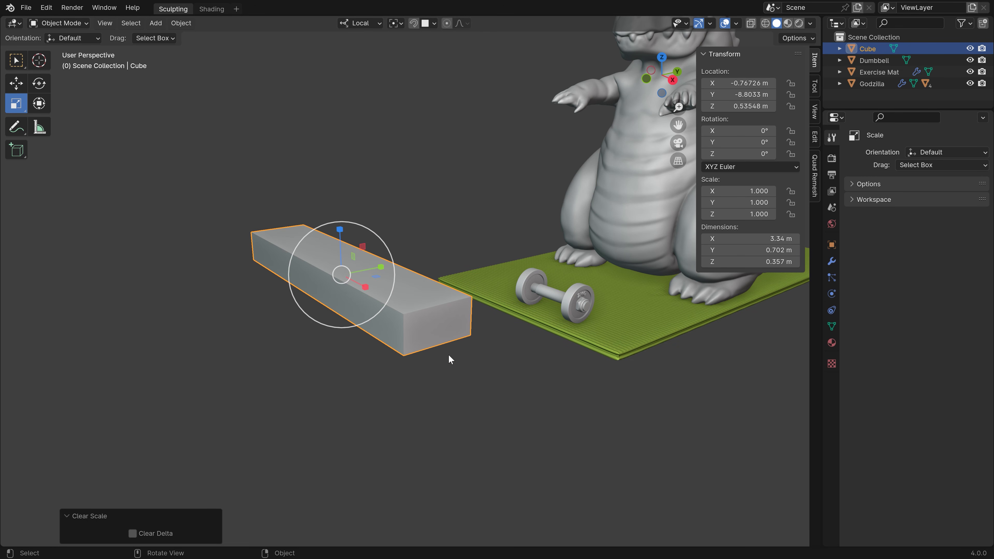
{"action": "key", "text": "Delete"}
Select the dumbbell on the mat and apply its scale
{"action": "middle_click_drag", "start_coordinate": [439, 330], "coordinate": [416, 209], "text": "shift"}
{"action": "left_click", "coordinate": [421, 251]}
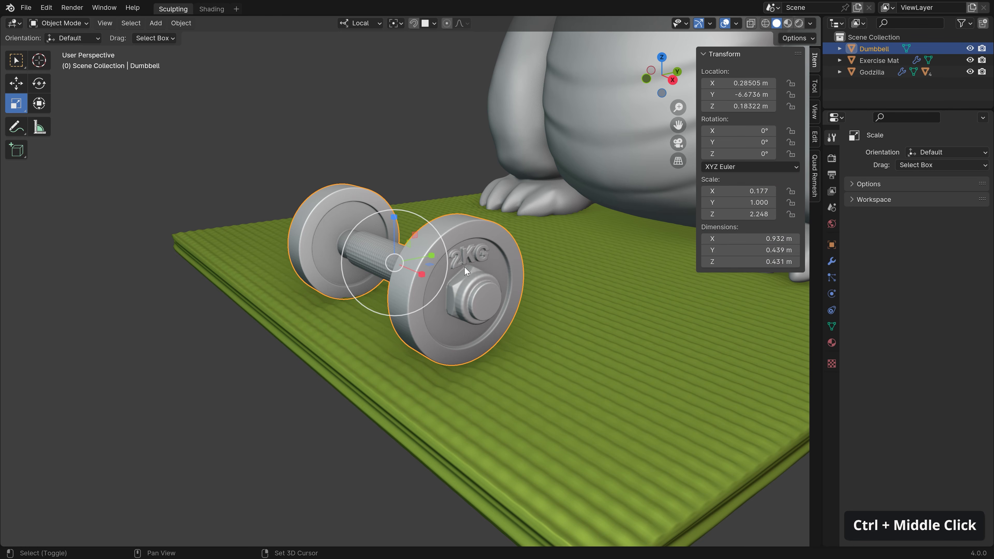
{"action": "middle_click_drag", "start_coordinate": [463, 266], "coordinate": [455, 257], "text": "shift"}
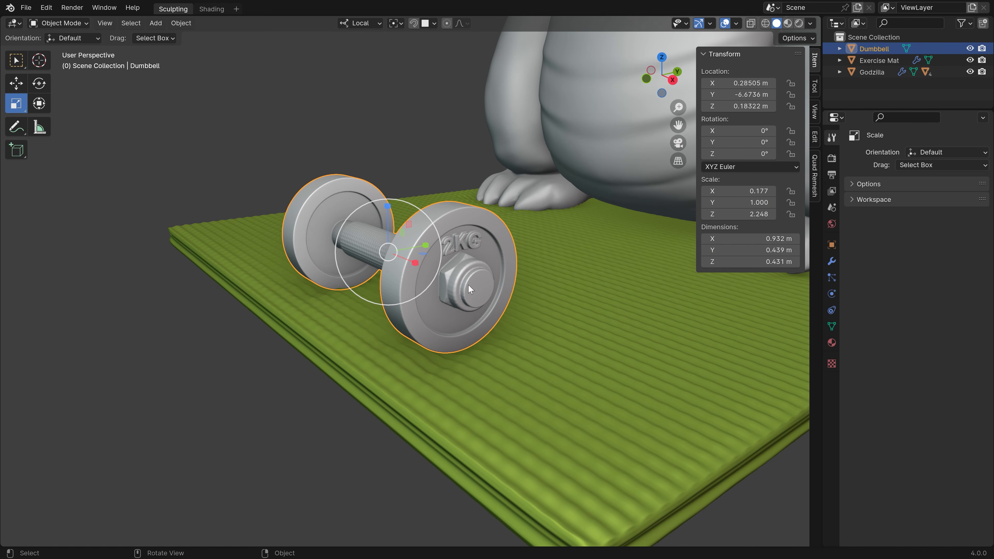
{"action": "key", "text": "ctrl+a"}
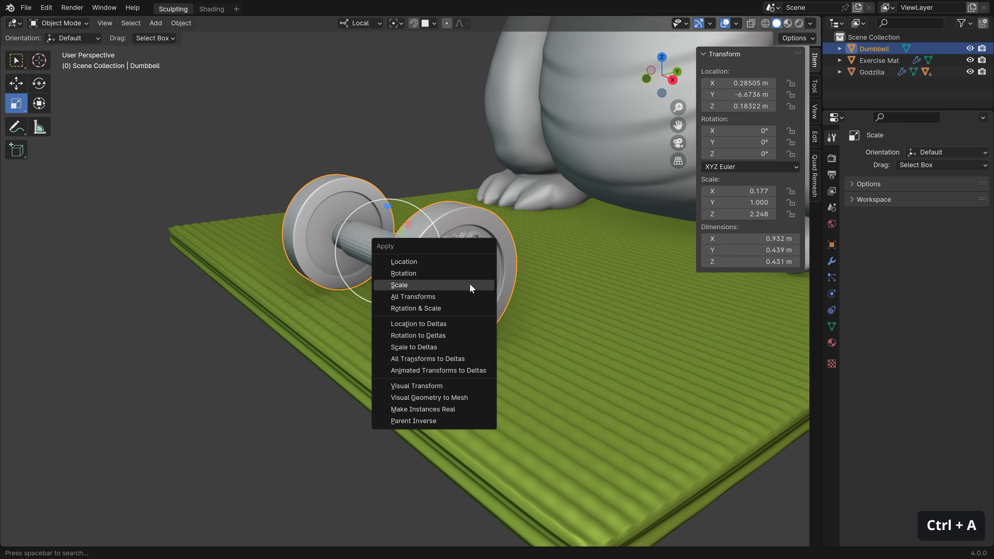
{"action": "left_click", "coordinate": [470, 289]}
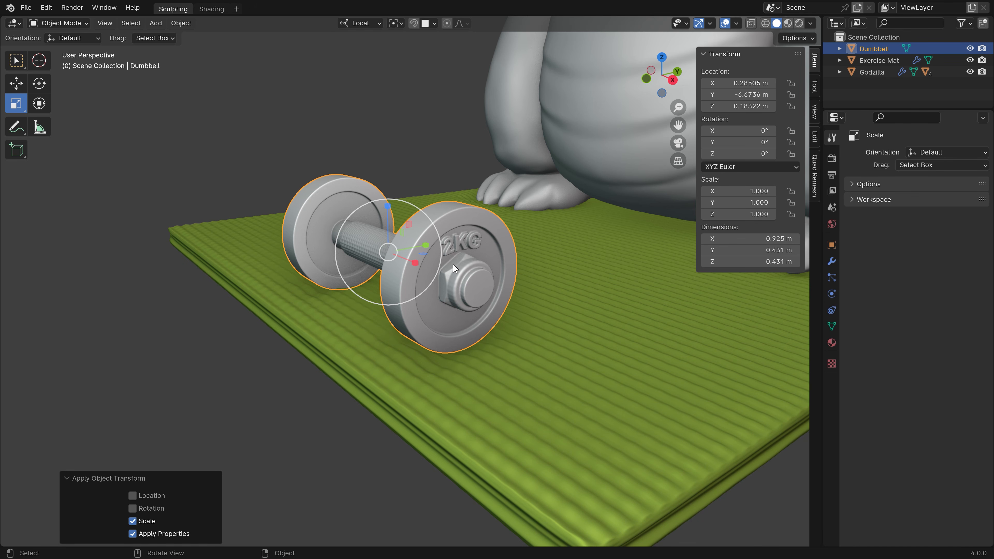
In Sculpt Mode, try a Clay Strips stroke with a 124 px radius on the face of the dumbbell's weight plate, and undo it
{"action": "key", "text": "Tab"}
{"action": "left_click", "coordinate": [456, 310]}
{"action": "middle_click_drag", "start_coordinate": [434, 288], "coordinate": [435, 281], "text": "ctrl"}
{"action": "key", "text": "f"}
{"action": "left_click", "coordinate": [424, 281]}
{"action": "left_click_drag", "start_coordinate": [431, 266], "coordinate": [430, 308]}
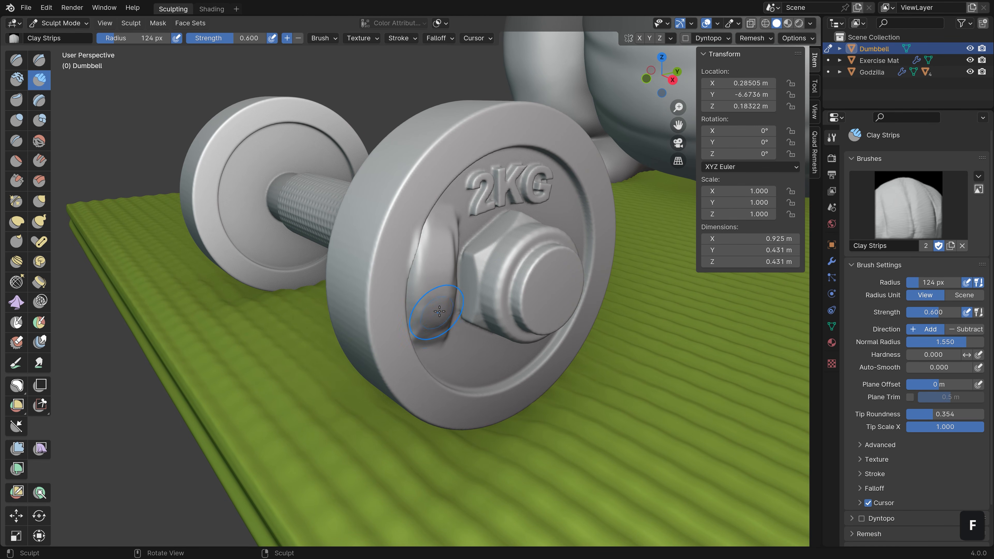
{"action": "middle_click_drag", "start_coordinate": [434, 306], "coordinate": [453, 305]}
{"action": "key", "text": "ctrl+z"}
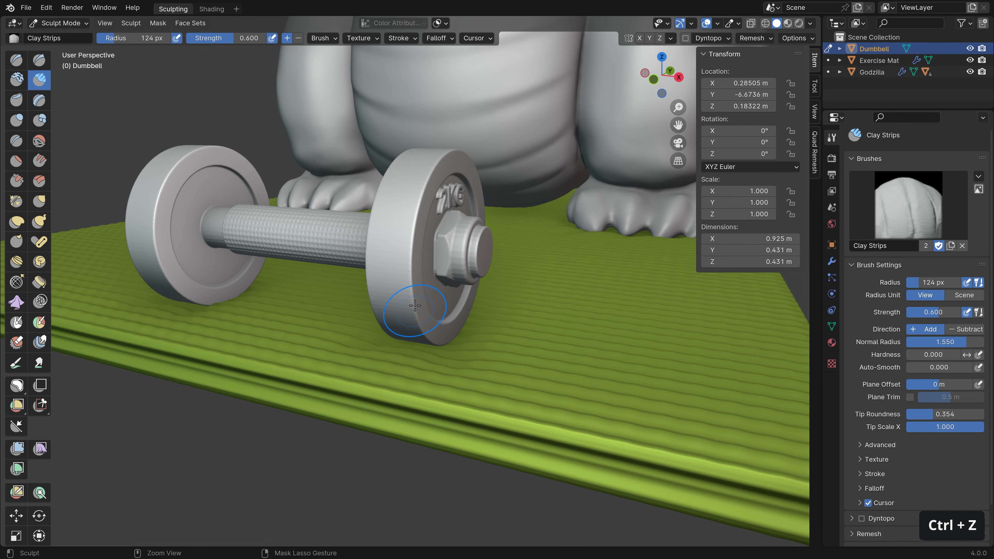
Return the dumbbell to Object Mode and apply its scale again
{"action": "middle_click_drag", "start_coordinate": [415, 306], "coordinate": [497, 262], "text": "ctrl"}
{"action": "key", "text": "Tab"}
{"action": "left_click", "coordinate": [395, 299]}
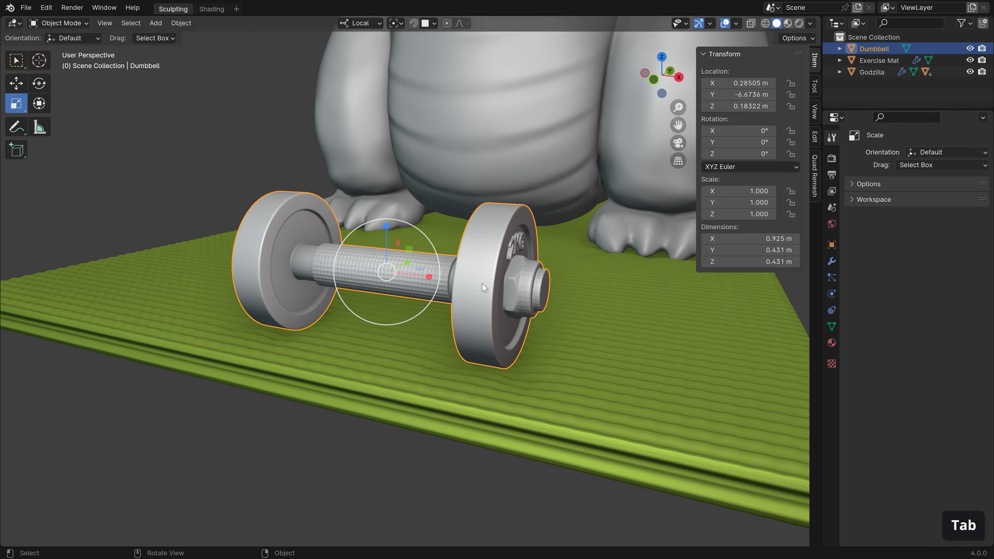
{"action": "key", "text": "ctrl+a"}
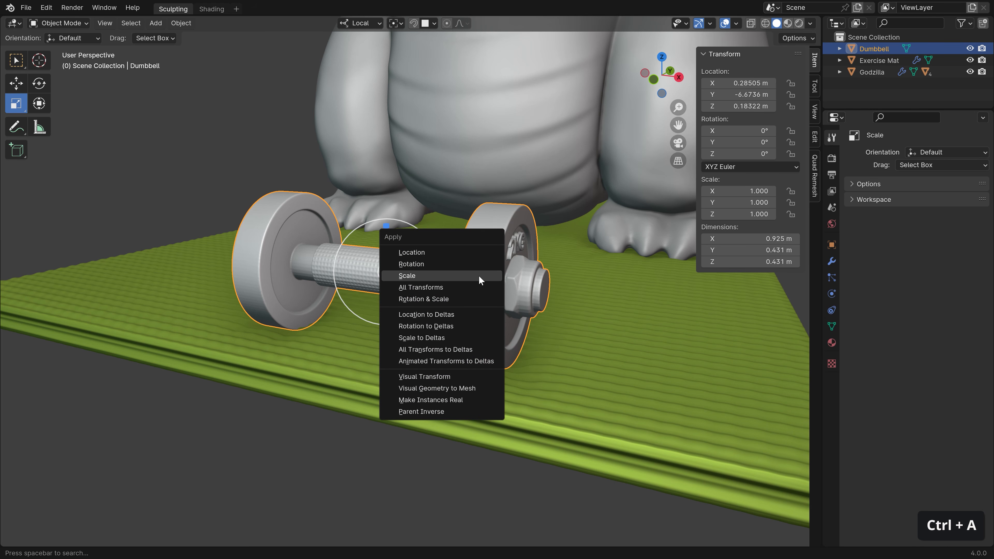
{"action": "left_click", "coordinate": [447, 277]}
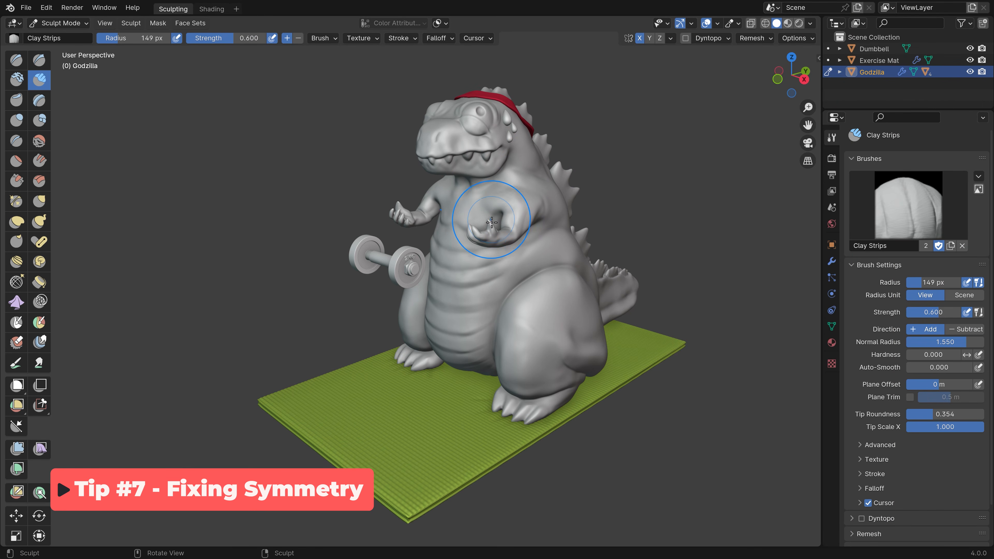
Transfer Sculpt Mode from Godzilla to the floating dumbbell
{"action": "middle_click_drag", "start_coordinate": [381, 253], "coordinate": [420, 241], "text": "ctrl"}
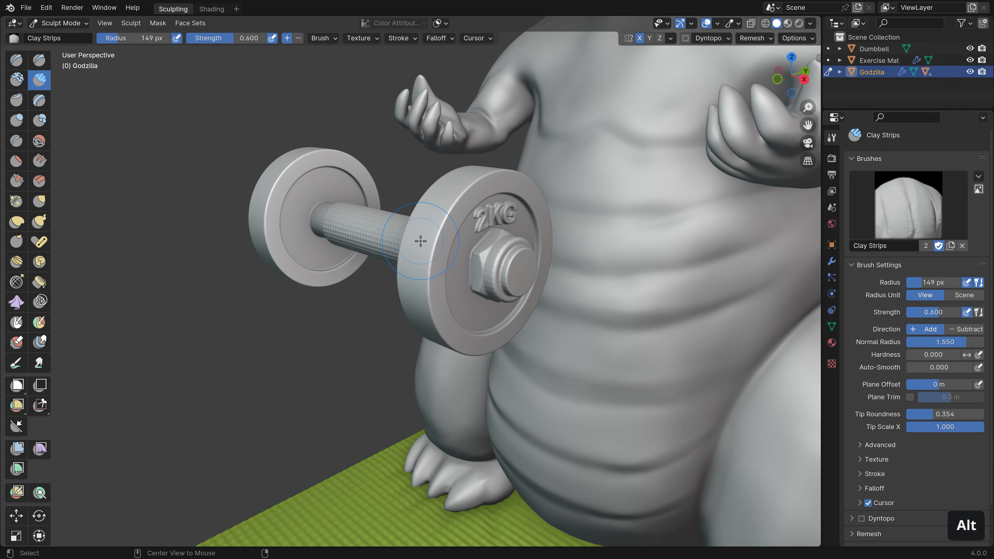
{"action": "key", "text": "alt+q"}
{"action": "middle_click_drag", "start_coordinate": [421, 241], "coordinate": [465, 333]}
{"action": "mouse_move", "coordinate": [475, 349]}
{"action": "left_mouse_down", "text": "shift"}
{"action": "mouse_move", "coordinate": [478, 368]}
{"action": "mouse_move", "coordinate": [485, 357]}
{"action": "left_mouse_up", "text": "shift"}
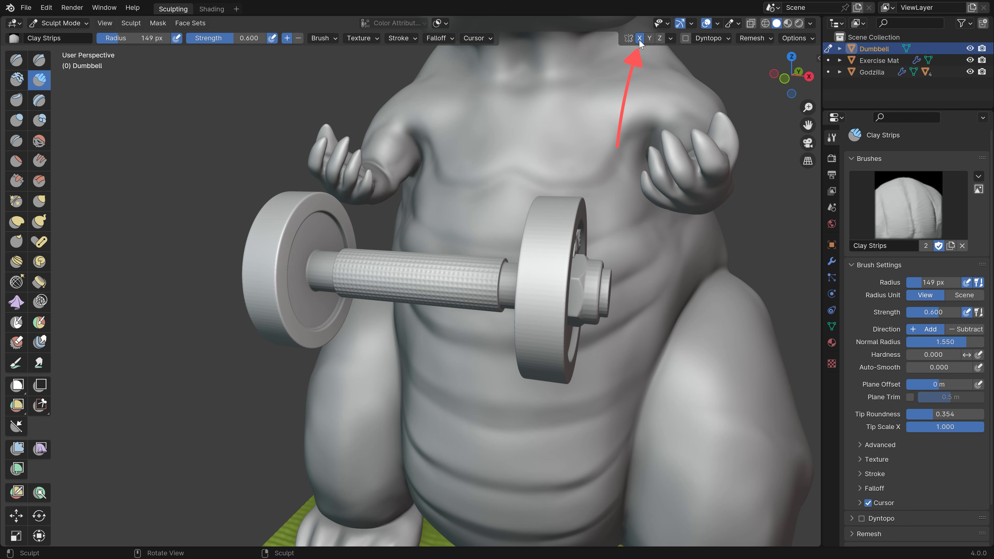
Try a Clay Strips stroke with X symmetry and an 83 px radius on the rim of the dumbbell's weight plate, and undo it
{"action": "key", "text": "f"}
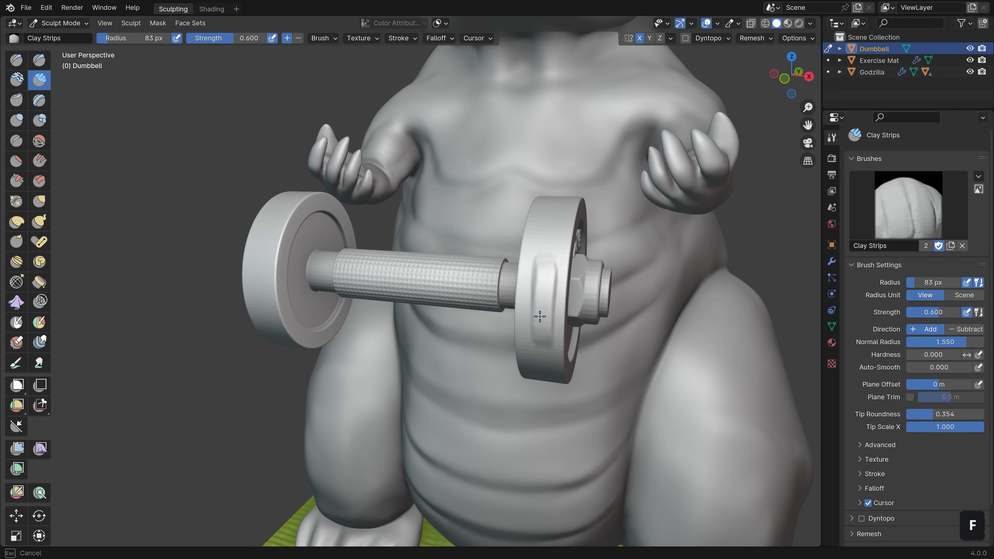
{"action": "left_click_drag", "start_coordinate": [545, 292], "coordinate": [551, 254]}
{"action": "middle_click_drag", "start_coordinate": [554, 257], "coordinate": [545, 286], "text": "ctrl"}
{"action": "middle_click_drag", "start_coordinate": [545, 286], "coordinate": [559, 311]}
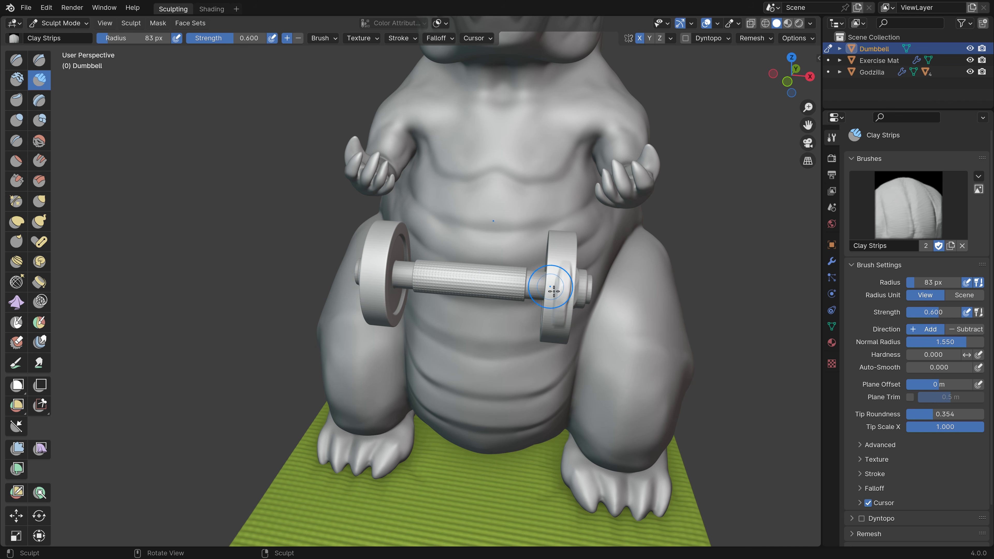
{"action": "key", "text": "ctrl+z"}
{"action": "middle_click_drag", "start_coordinate": [541, 284], "coordinate": [555, 291]}
Switch to Object Mode and use the Move tool in Local orientation to examine how the dumbbell's axes line up with its shape
{"action": "key", "text": "Tab"}
{"action": "middle_click_drag", "start_coordinate": [492, 302], "coordinate": [272, 222]}
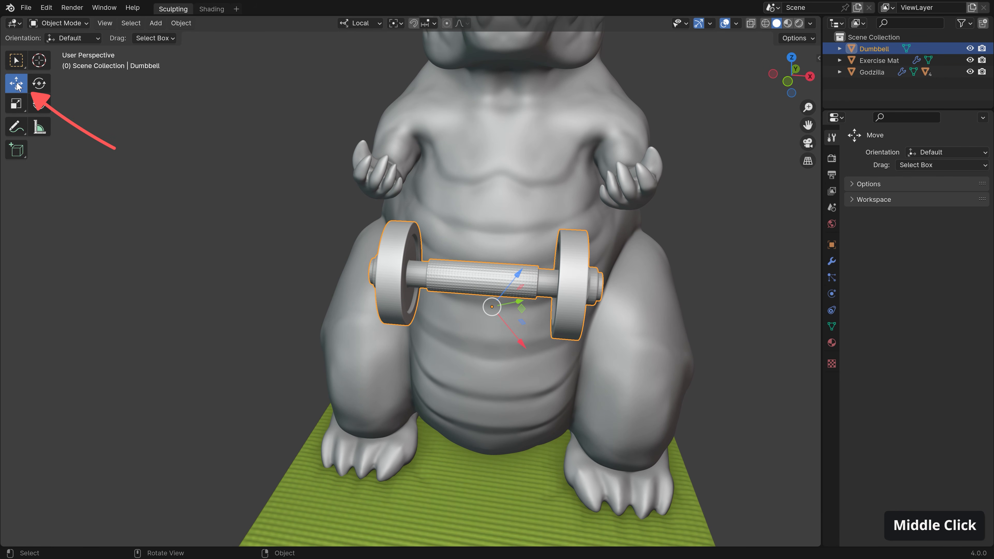
{"action": "left_click", "coordinate": [361, 23]}
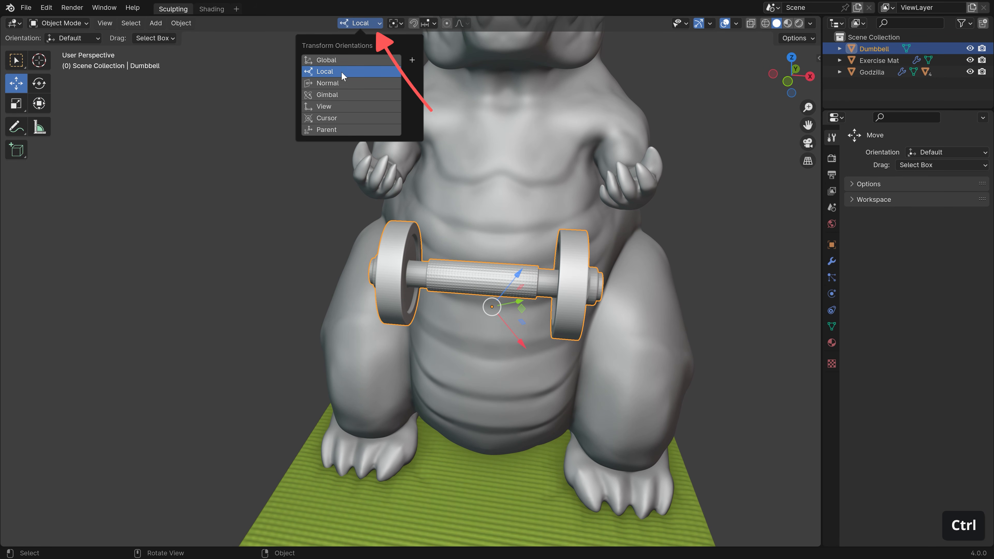
{"action": "middle_click_drag", "start_coordinate": [503, 327], "coordinate": [502, 289], "text": "ctrl"}
{"action": "middle_click_drag", "start_coordinate": [502, 294], "coordinate": [504, 289]}
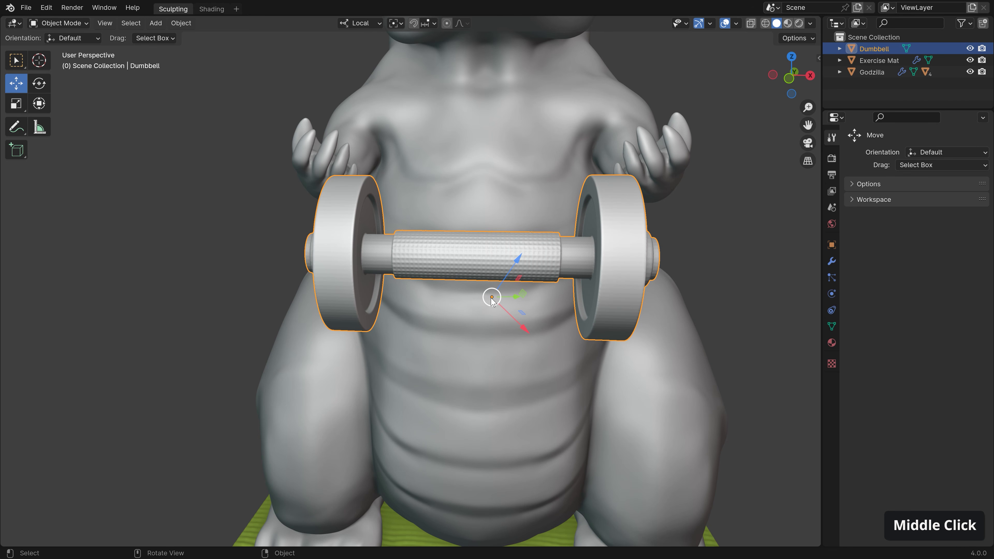
{"action": "middle_click_drag", "start_coordinate": [484, 272], "coordinate": [493, 295]}
{"action": "middle_click_drag", "start_coordinate": [533, 324], "coordinate": [529, 325]}
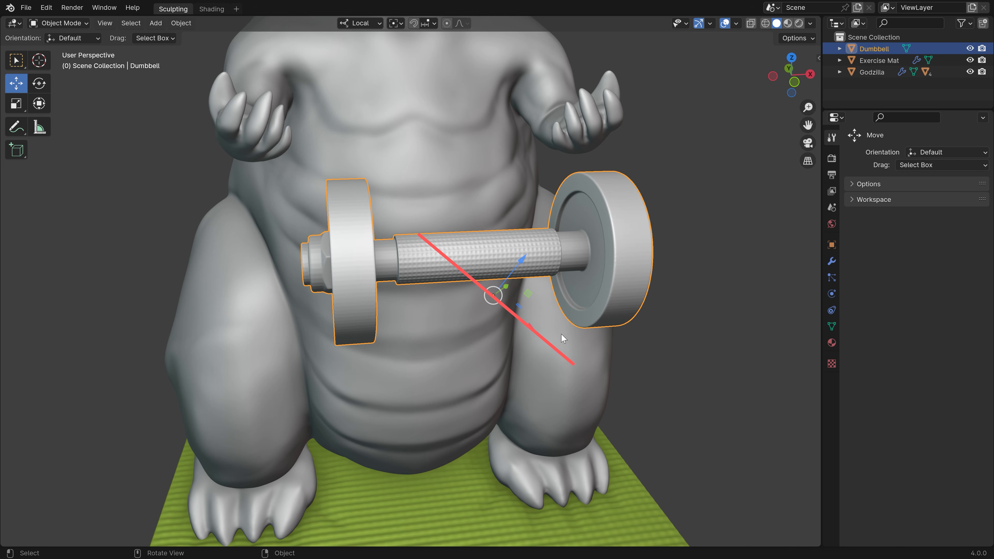
{"action": "middle_click_drag", "start_coordinate": [543, 322], "coordinate": [525, 307]}
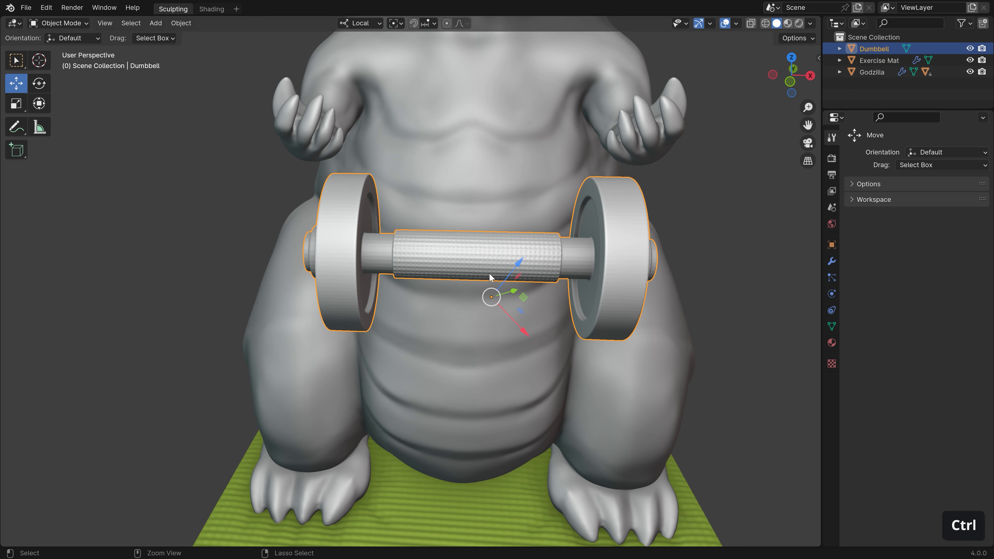
Apply the dumbbell's rotation so its local axes realign
{"action": "key", "text": "ctrl+a"}
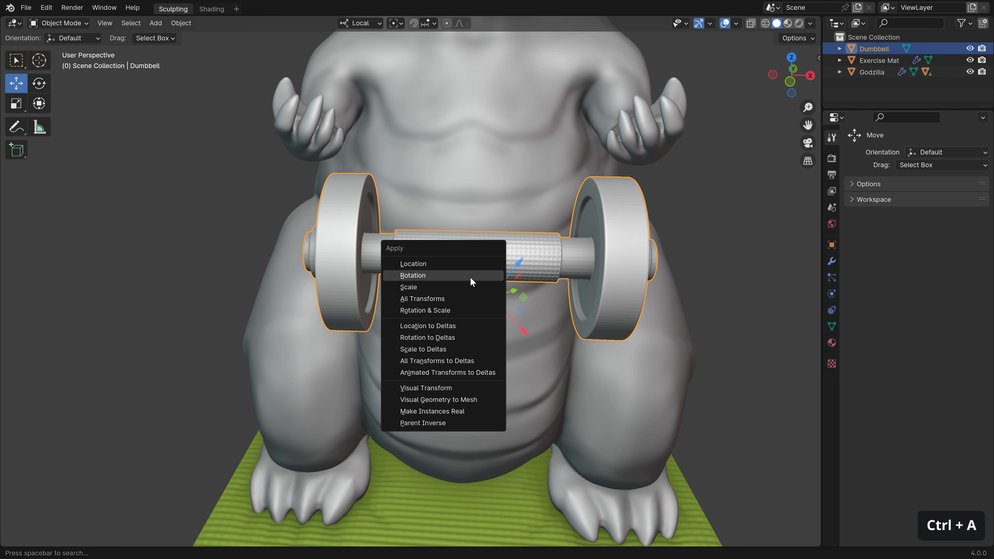
{"action": "left_click", "coordinate": [470, 275]}
{"action": "middle_click_drag", "start_coordinate": [523, 322], "coordinate": [506, 325]}
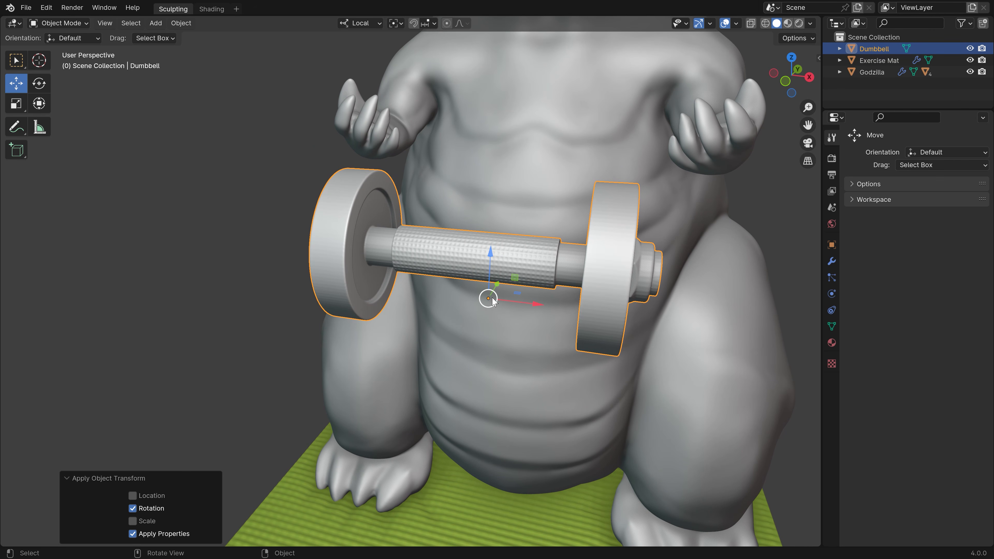
Set the dumbbell's origin to its geometry
{"action": "right_click", "coordinate": [509, 255]}
{"action": "mouse_move", "coordinate": [487, 302]}
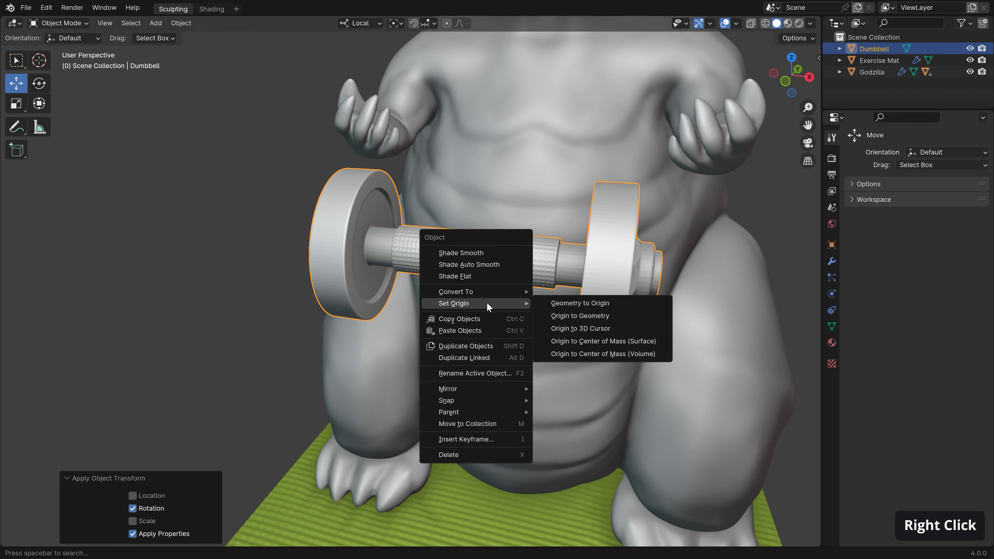
{"action": "left_click", "coordinate": [559, 317]}
{"action": "middle_click_drag", "start_coordinate": [558, 317], "coordinate": [473, 240]}
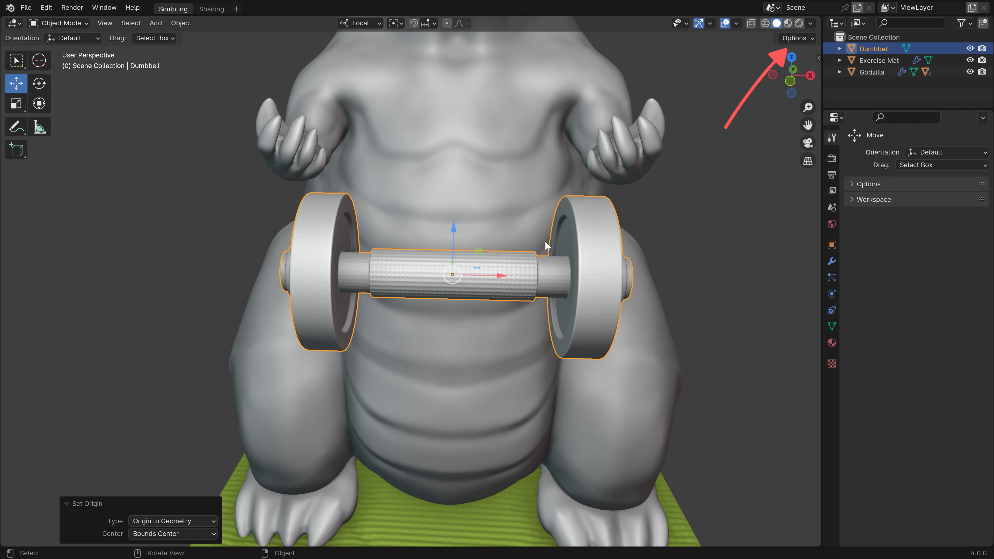
Limit transforms to origins, try moving the dumbbell's origin, and rotate it about -29.7° around local Z
{"action": "left_click", "coordinate": [797, 38]}
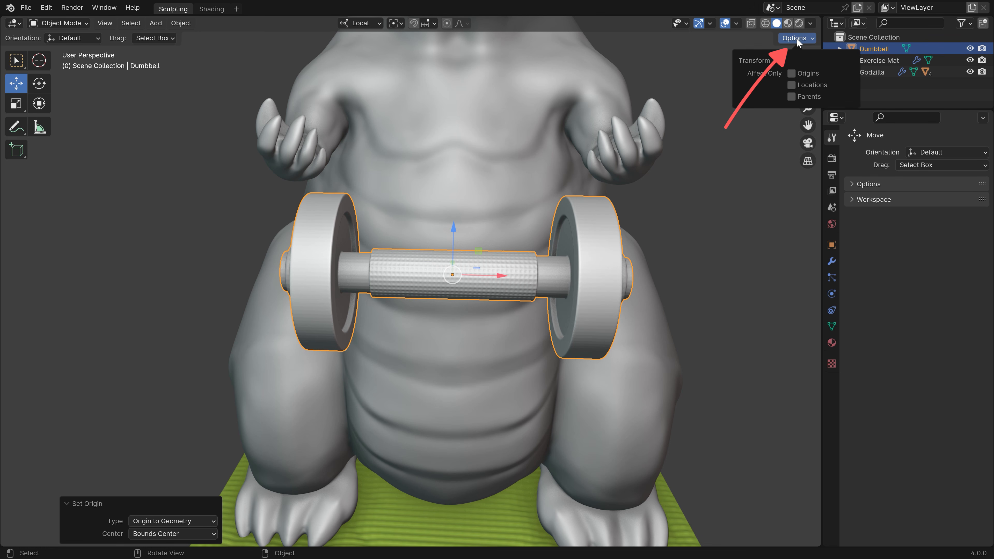
{"action": "left_click", "coordinate": [791, 73]}
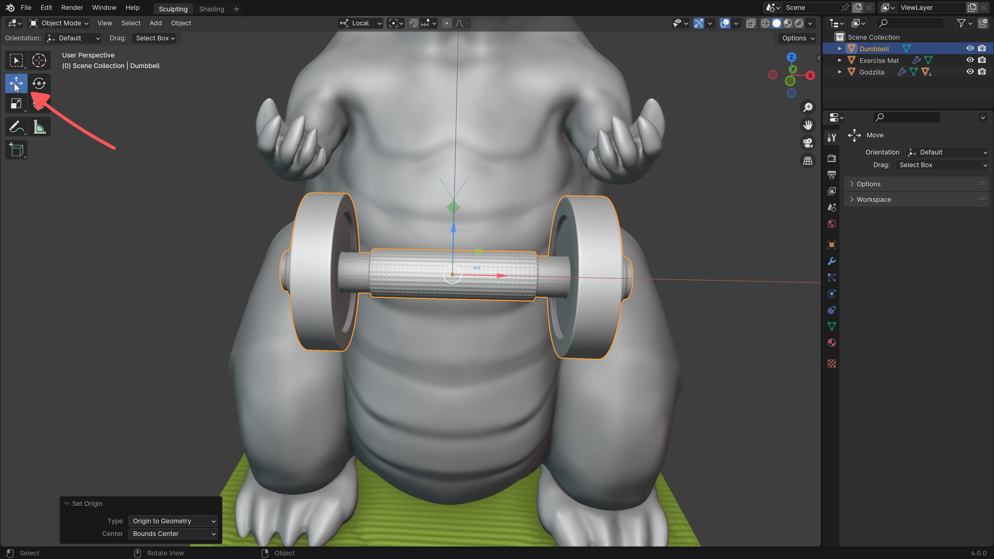
{"action": "middle_click_drag", "start_coordinate": [481, 269], "coordinate": [485, 258], "text": "ctrl"}
{"action": "middle_click_drag", "start_coordinate": [486, 258], "coordinate": [470, 260]}
{"action": "left_click_drag", "start_coordinate": [444, 239], "coordinate": [466, 270]}
{"action": "left_click", "coordinate": [39, 83]}
{"action": "middle_click_drag", "start_coordinate": [466, 271], "coordinate": [453, 303]}
{"action": "left_click_drag", "start_coordinate": [453, 302], "coordinate": [438, 301]}
{"action": "middle_click_drag", "start_coordinate": [475, 265], "coordinate": [488, 271]}
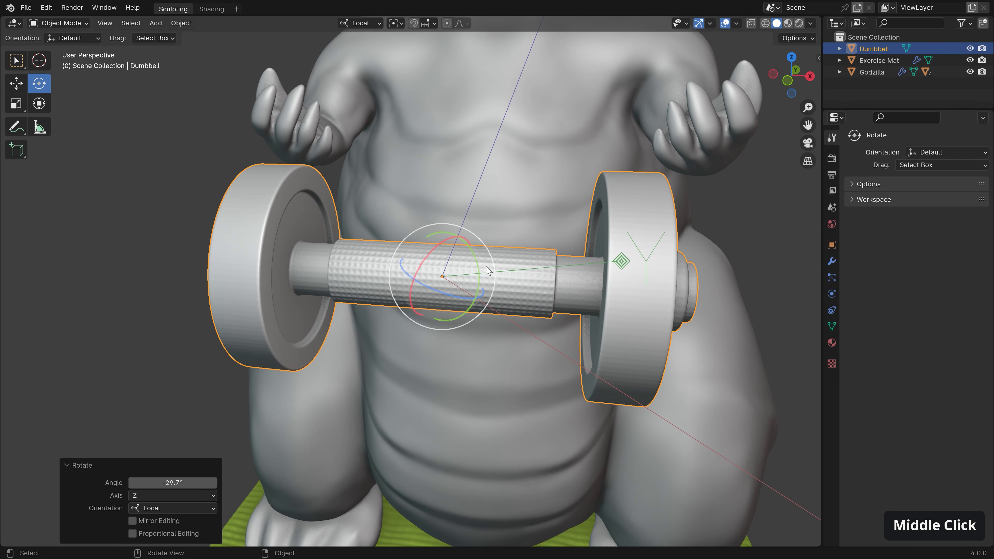
Clear the rotation of the dumbbell's origin, return to the Move tool and stop limiting transforms to origins
{"action": "key", "text": "alt"}
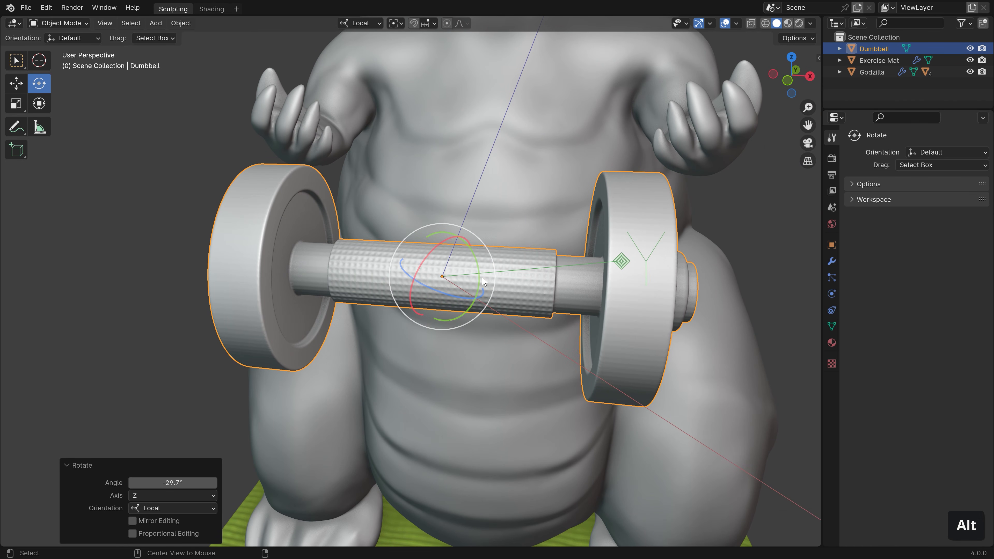
{"action": "key", "text": "alt+r"}
{"action": "middle_click_drag", "start_coordinate": [487, 293], "coordinate": [497, 277]}
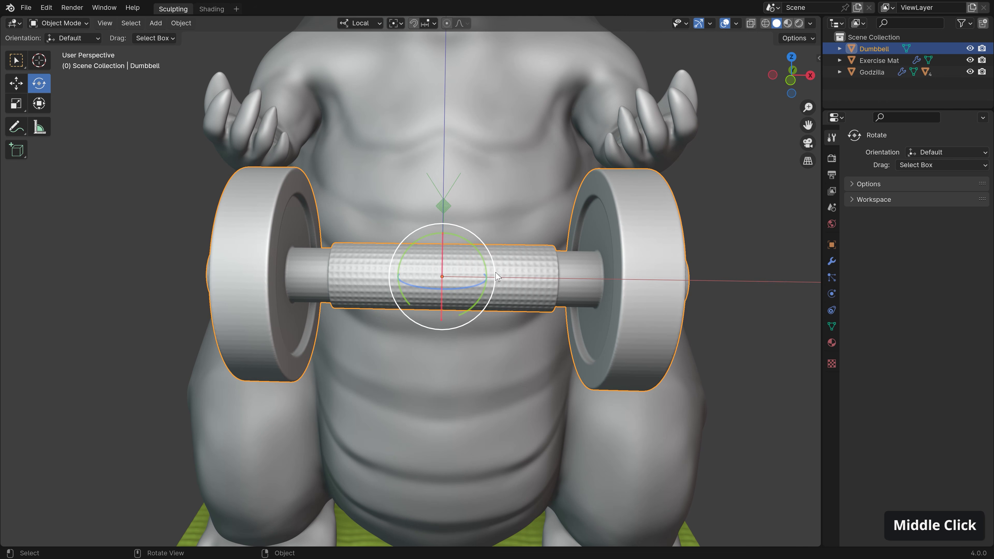
{"action": "left_click", "coordinate": [18, 87]}
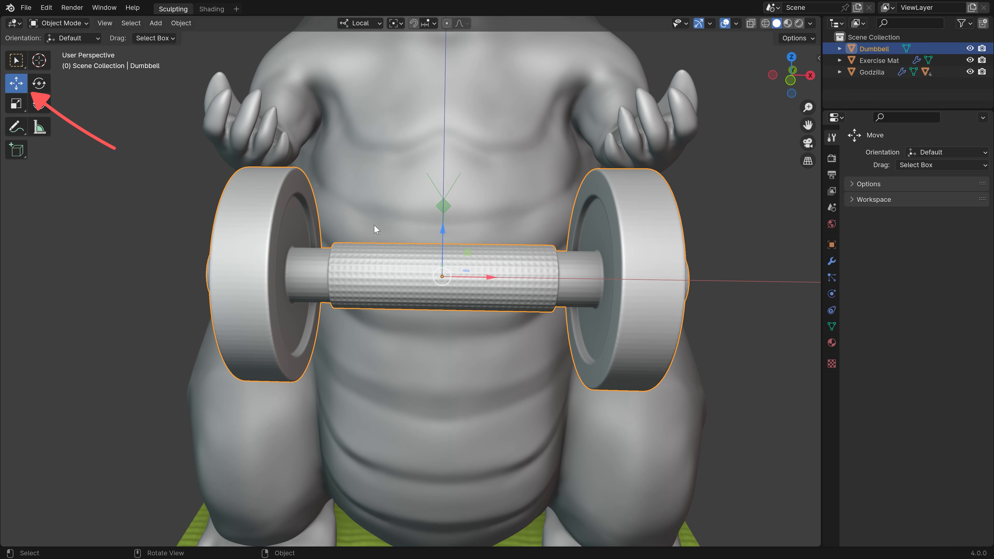
{"action": "left_click", "coordinate": [794, 40]}
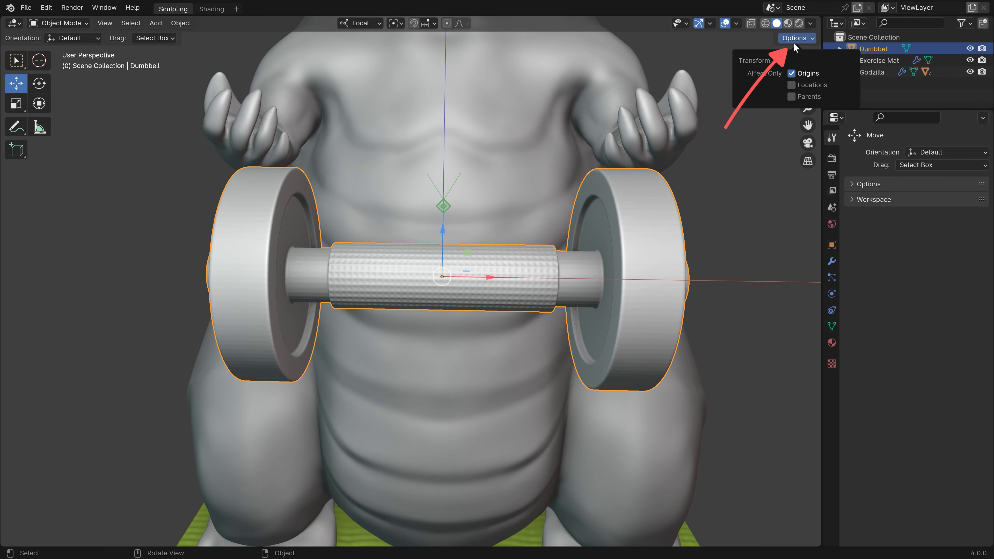
{"action": "left_click", "coordinate": [792, 74]}
Put the dumbbell back into Sculpt Mode and adjust the brush radius over its weight plate
{"action": "key", "text": "ctrl+Tab"}
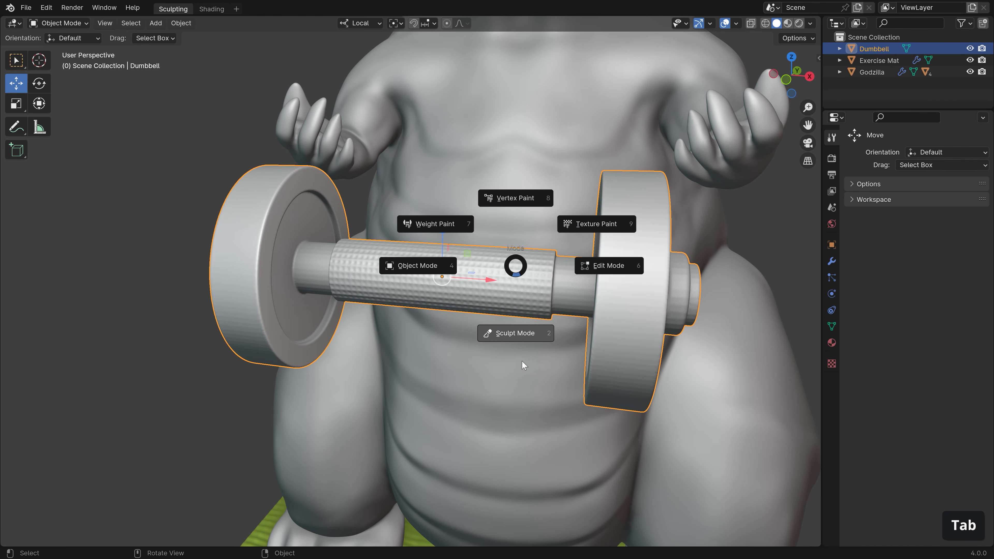
{"action": "left_click", "coordinate": [514, 333]}
{"action": "middle_click_drag", "start_coordinate": [566, 278], "coordinate": [577, 291], "text": "shift"}
{"action": "key", "text": "f"}
{"action": "left_click", "coordinate": [553, 332], "text": "shift"}
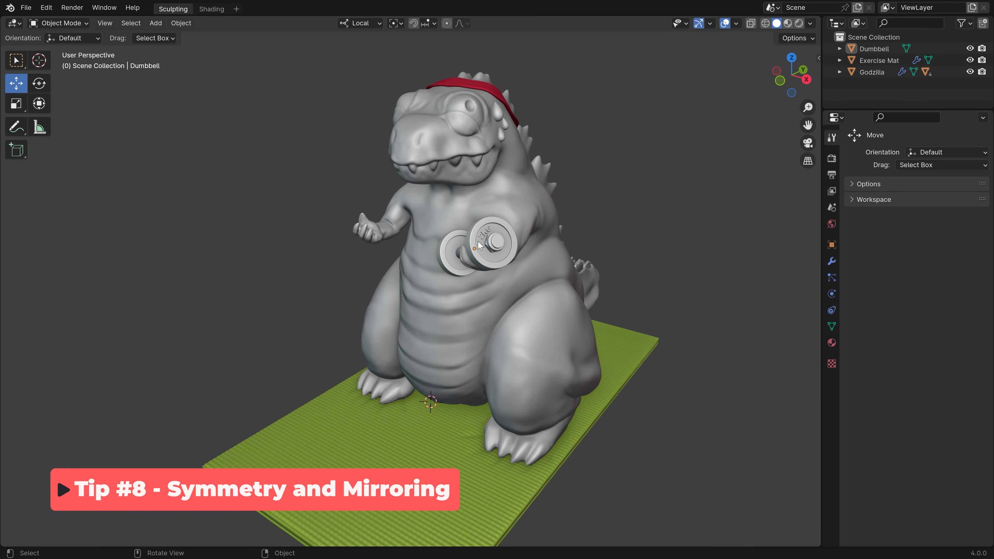
Add a Mirror modifier to the dumbbell
{"action": "left_click", "coordinate": [456, 245]}
{"action": "middle_click_drag", "start_coordinate": [456, 245], "coordinate": [340, 253]}
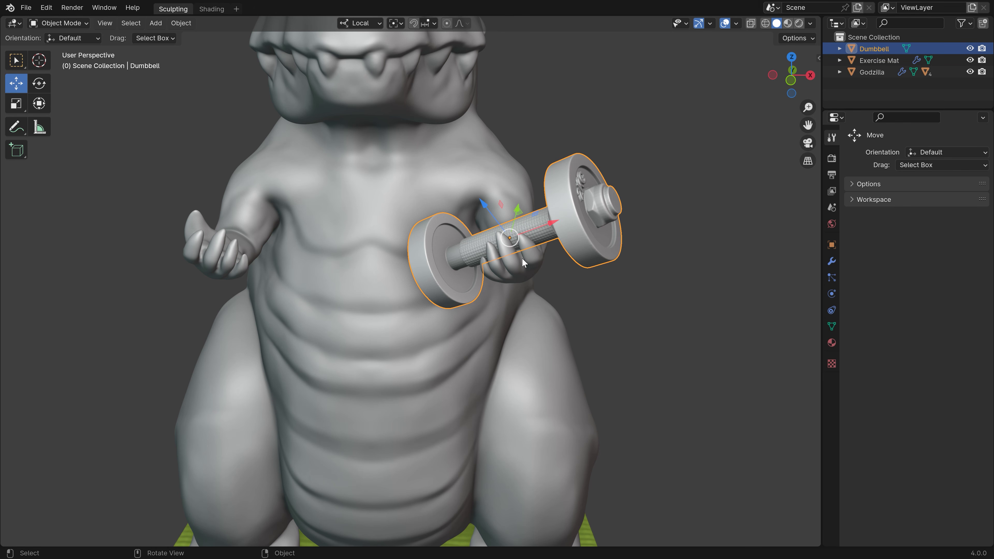
{"action": "left_click", "coordinate": [831, 261]}
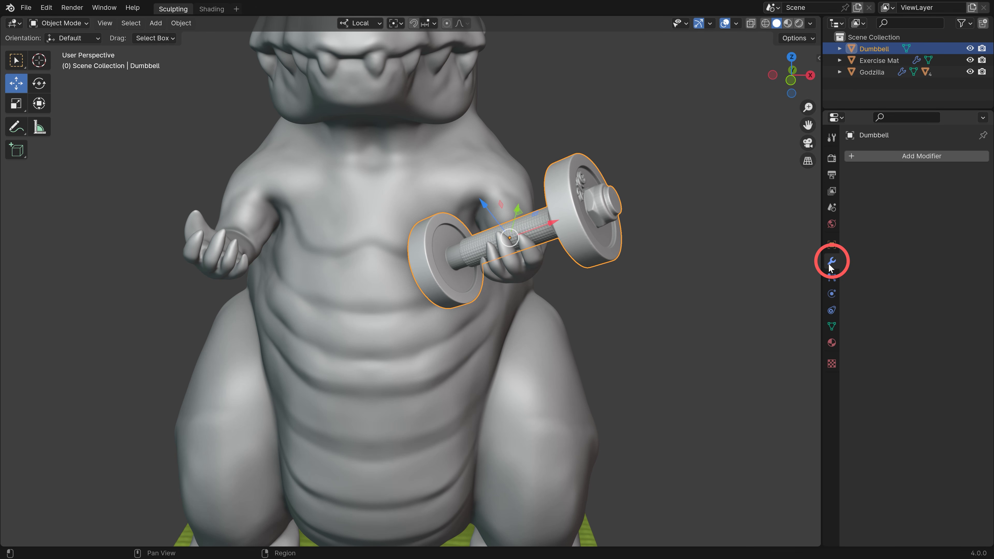
{"action": "left_click", "coordinate": [910, 157]}
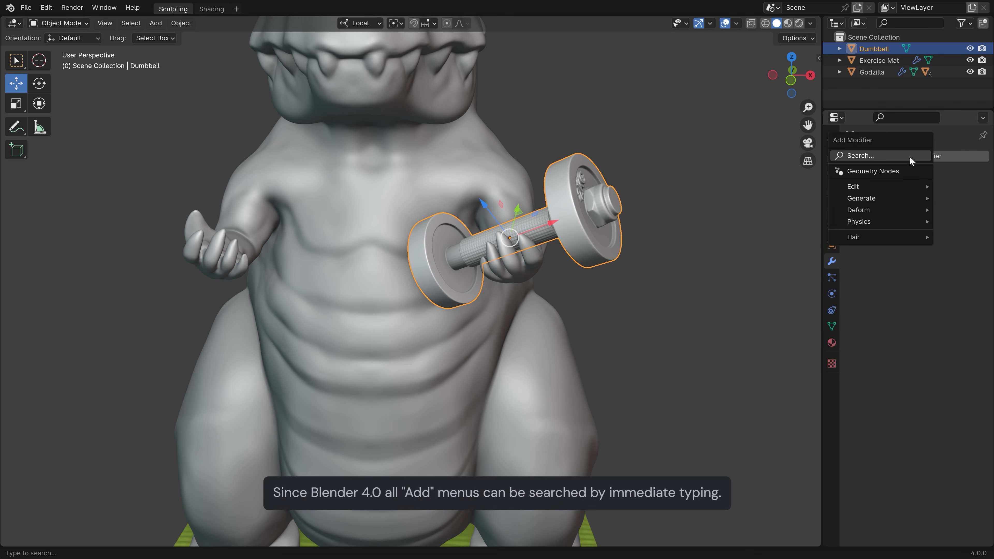
{"action": "left_click", "coordinate": [892, 159]}
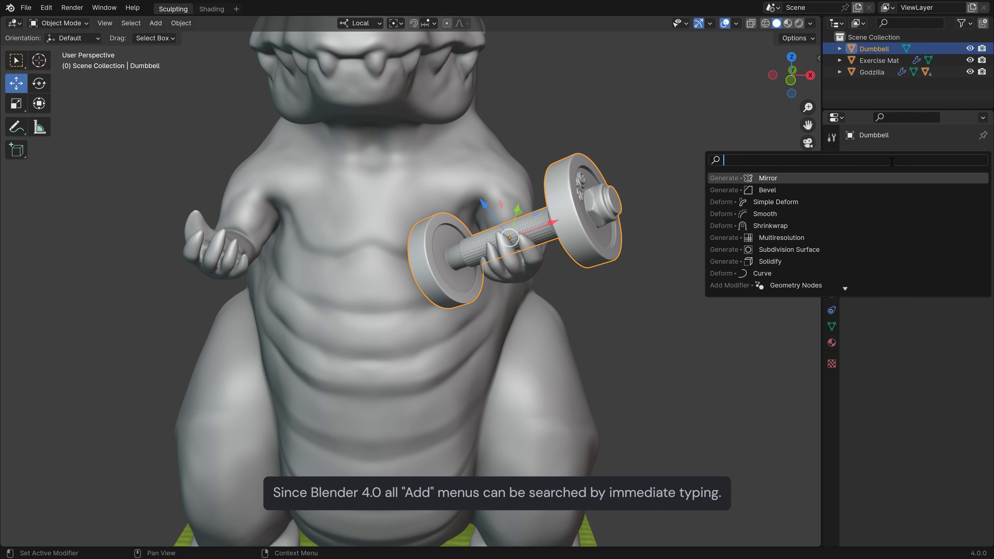
{"action": "left_click", "coordinate": [769, 178]}
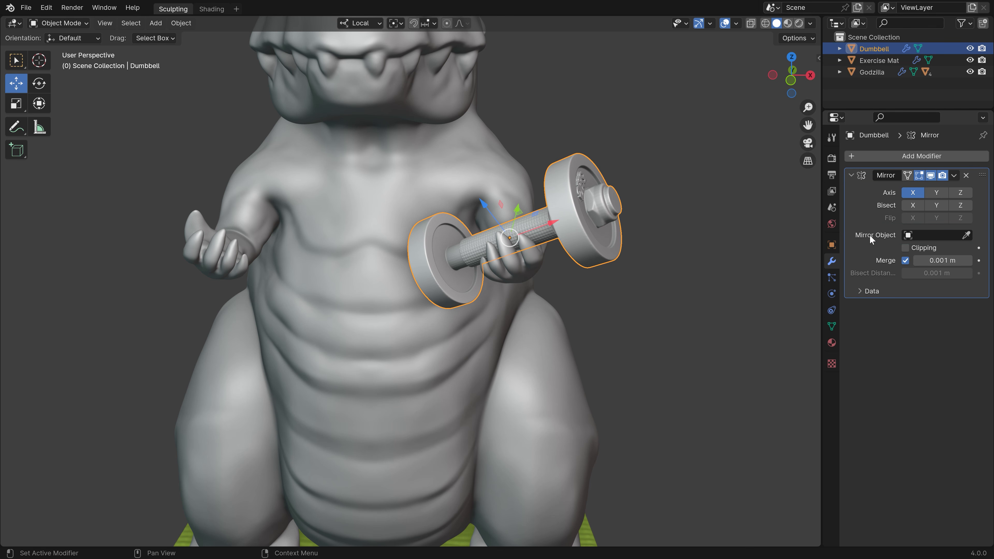
Inspect Godzilla's origin, and pick Godzilla as the mirror object of the dumbbell's Mirror modifier
{"action": "middle_click_drag", "start_coordinate": [492, 206], "coordinate": [469, 282], "text": "ctrl"}
{"action": "middle_click_drag", "start_coordinate": [469, 282], "coordinate": [444, 246]}
{"action": "left_click", "coordinate": [471, 266]}
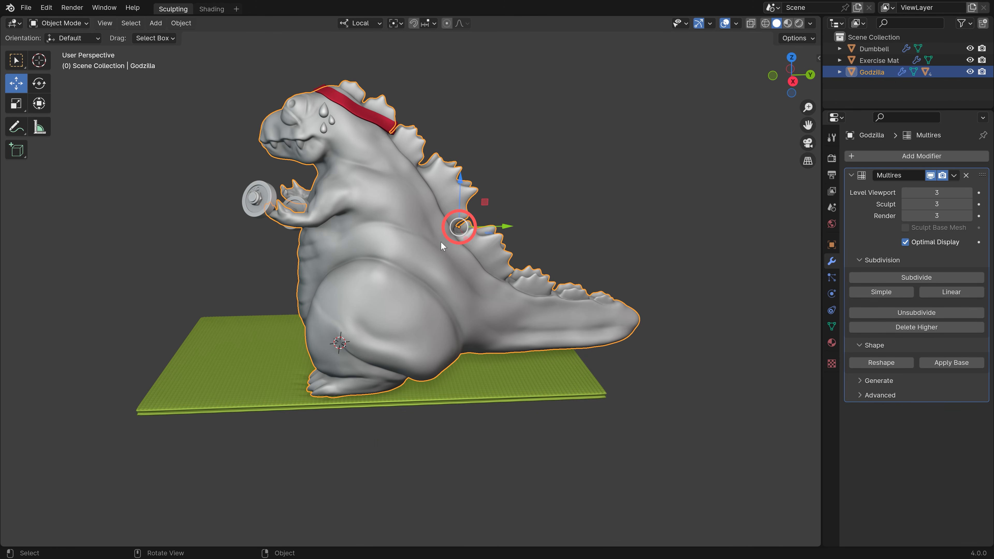
{"action": "middle_click_drag", "start_coordinate": [362, 233], "coordinate": [464, 253]}
{"action": "left_click", "coordinate": [465, 255]}
{"action": "left_click", "coordinate": [965, 235]}
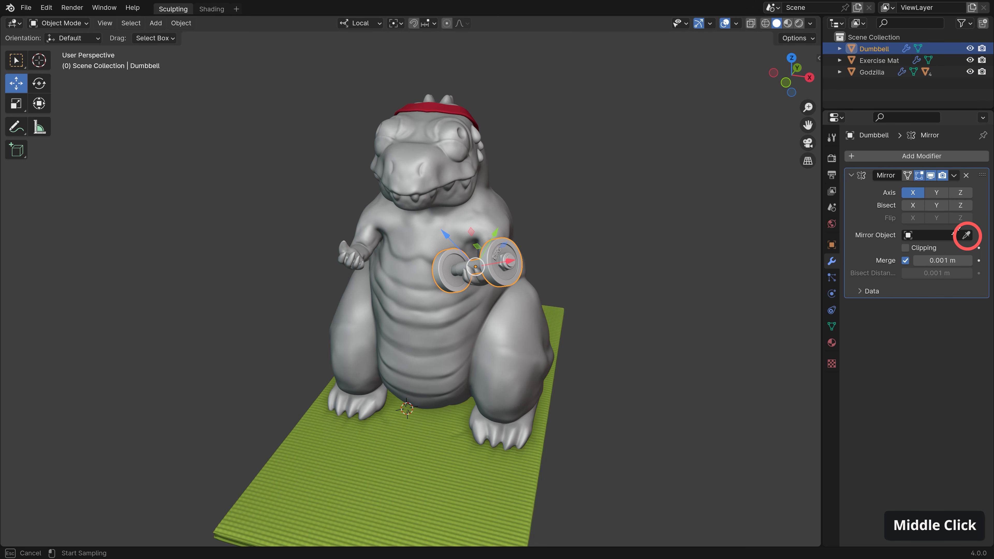
{"action": "left_click", "coordinate": [469, 212]}
{"action": "middle_click_drag", "start_coordinate": [552, 226], "coordinate": [455, 321]}
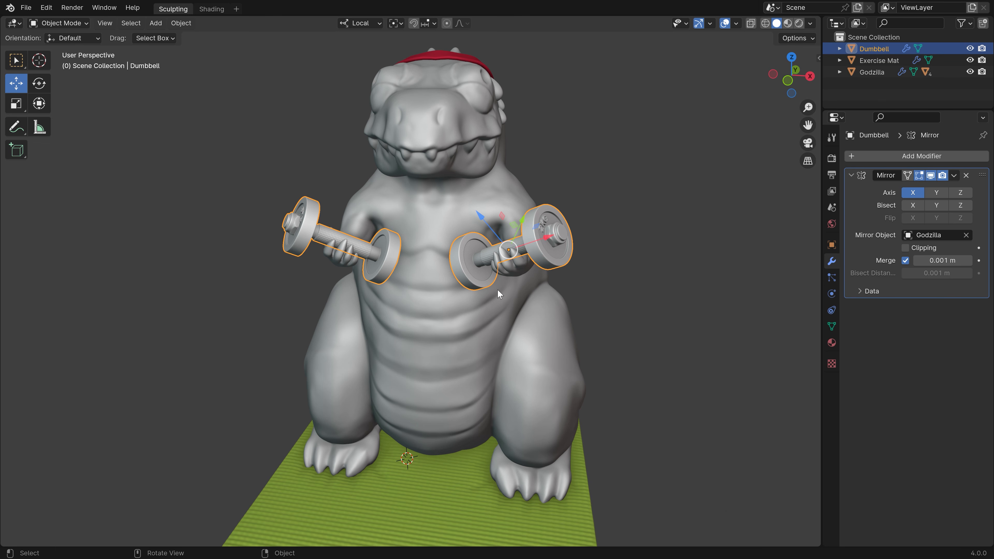
{"action": "middle_click_drag", "start_coordinate": [454, 359], "coordinate": [477, 335], "text": "shift"}
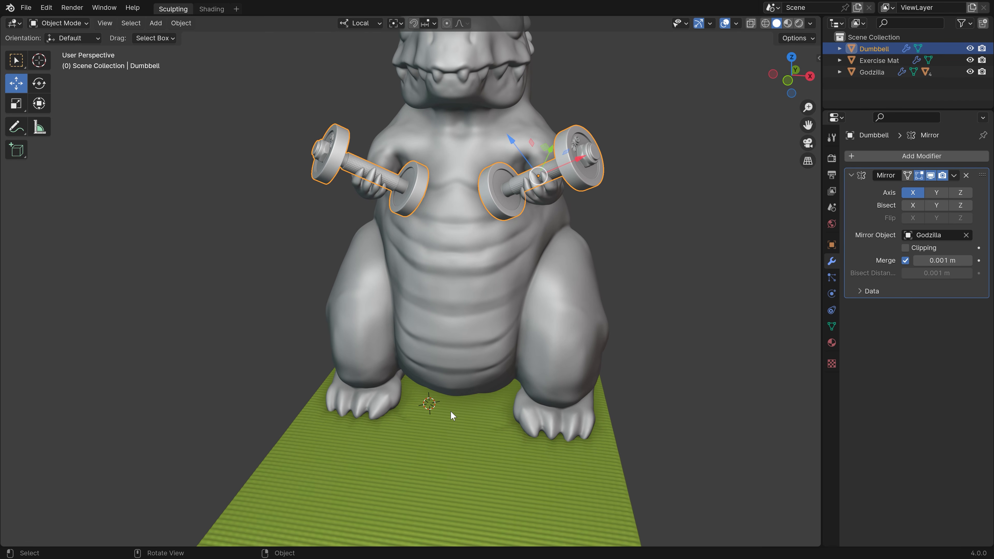
Reset the 3D cursor to the world origin and add a Plain Axes empty there
{"action": "key", "text": "shift+c"}
{"action": "middle_click_drag", "start_coordinate": [451, 410], "coordinate": [395, 360]}
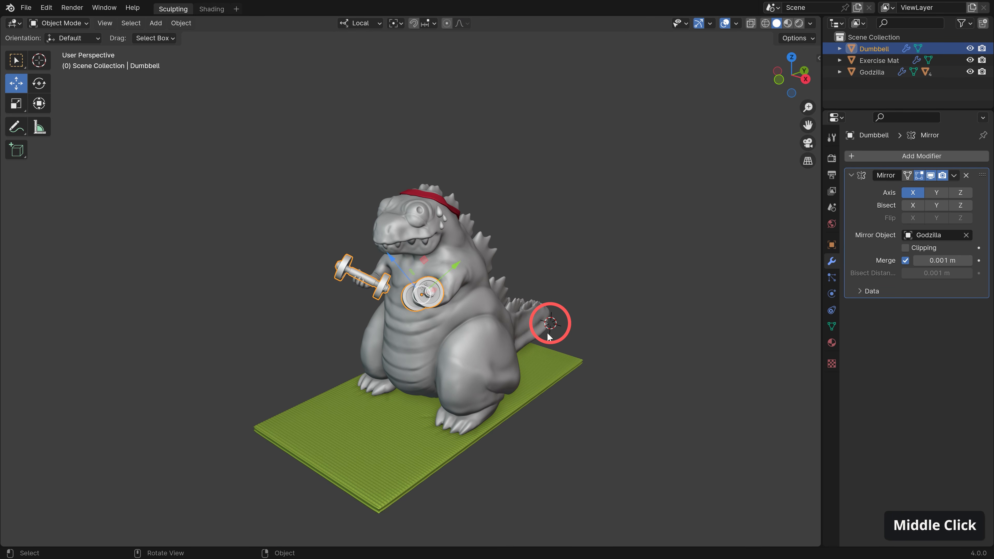
{"action": "middle_click_drag", "start_coordinate": [509, 336], "coordinate": [544, 324], "text": "shift"}
{"action": "left_click", "coordinate": [538, 236]}
{"action": "key", "text": "shift+a"}
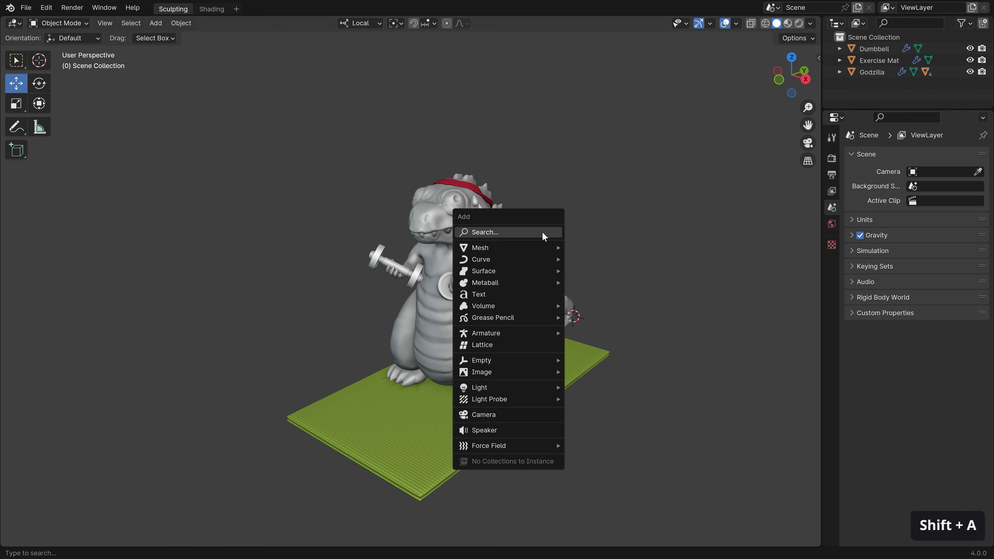
{"action": "mouse_move", "coordinate": [521, 360]}
{"action": "left_click", "coordinate": [604, 356]}
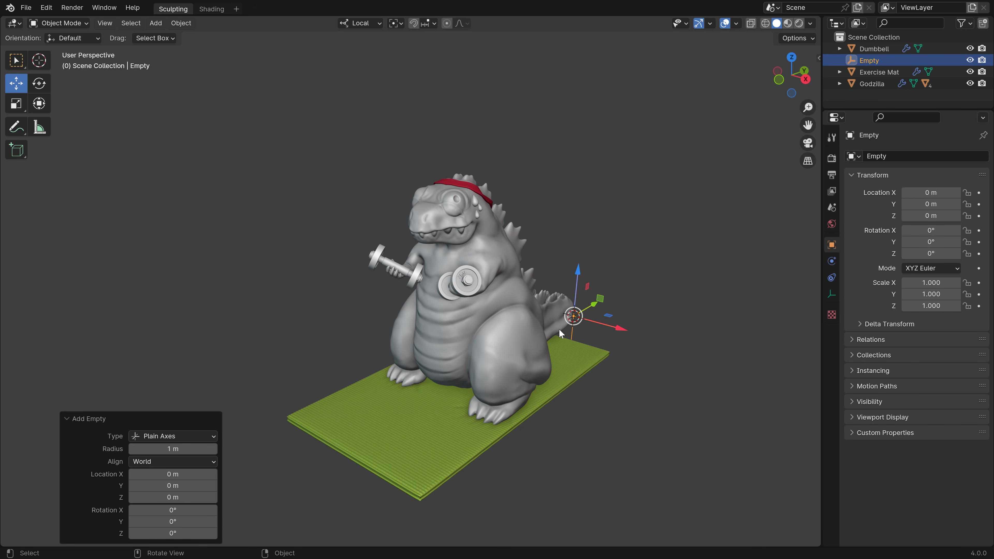
Rename the new empty as Mirror
{"action": "left_click", "coordinate": [583, 320]}
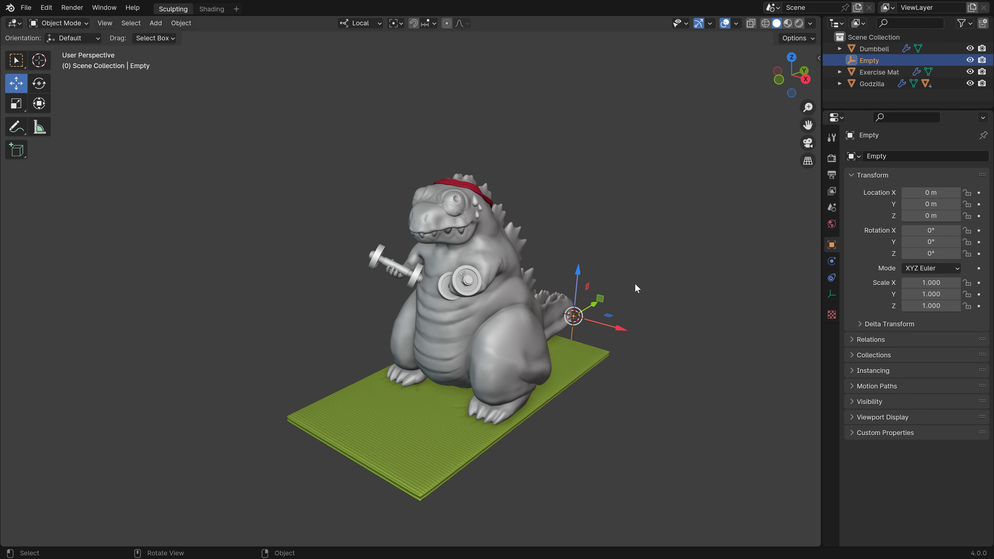
{"action": "key", "text": "F2"}
{"action": "type", "text": "Mirror"}
{"action": "key", "text": "Return"}
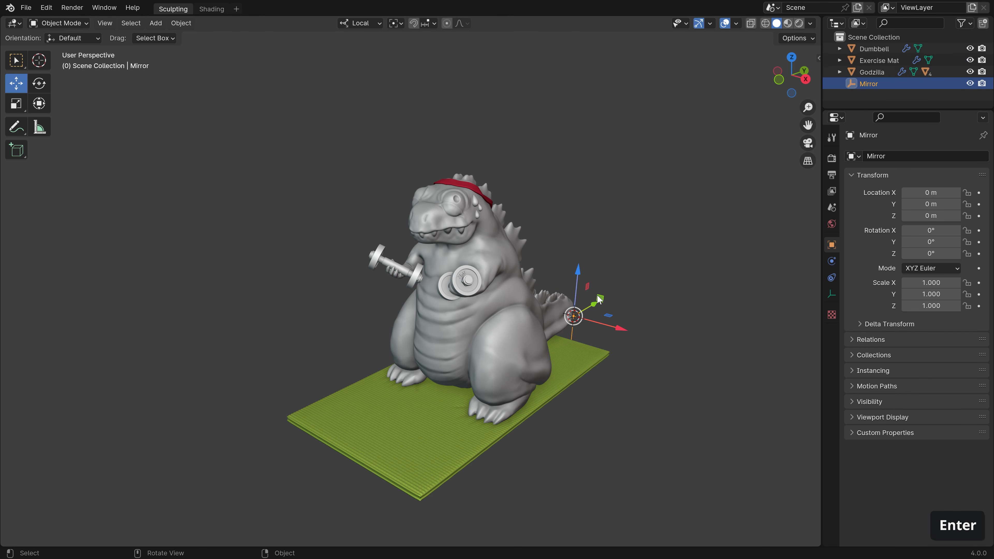
Change the mirror object of the dumbbell's Mirror modifier to the Mirror empty
{"action": "left_click", "coordinate": [446, 293]}
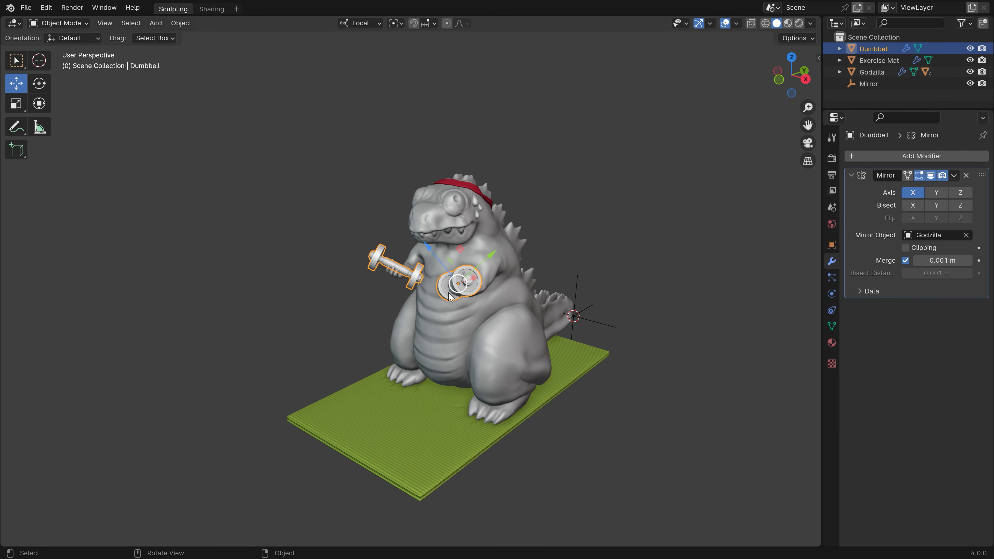
{"action": "left_click", "coordinate": [937, 238]}
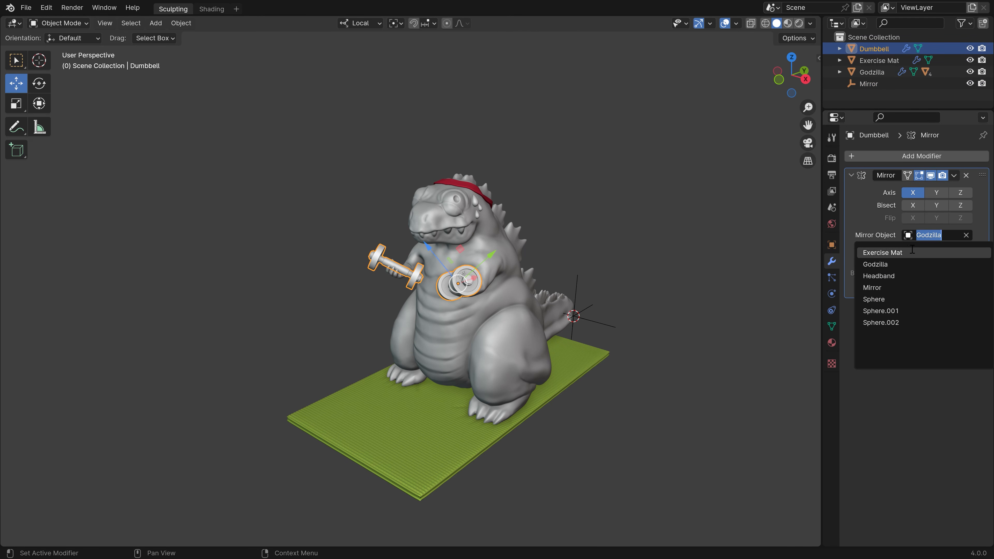
{"action": "left_click", "coordinate": [876, 288]}
Try moving the Mirror empty freely to test its effect on the mirrored dumbbell
{"action": "left_click", "coordinate": [573, 315]}
{"action": "middle_click_drag", "start_coordinate": [573, 315], "coordinate": [627, 325]}
{"action": "key", "text": "g"}
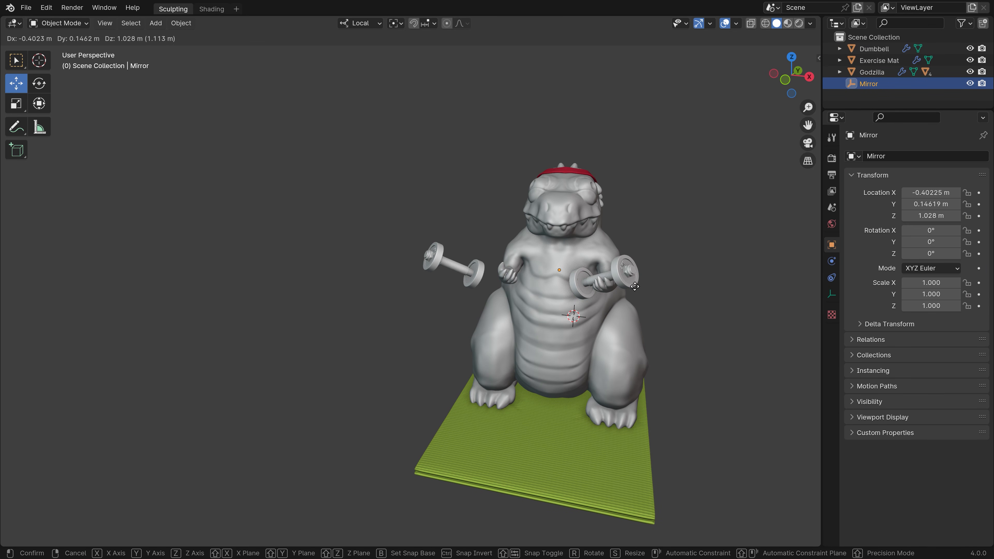
{"action": "key", "text": "Escape"}
Put the dumbbell into Sculpt Mode, set the Clay Strips radius to 50 px and sculpt a stroke on the outer weight plate
{"action": "scroll", "coordinate": [636, 279], "scroll_direction": "up", "scroll_amount": 2}
{"action": "left_click", "coordinate": [607, 251]}
{"action": "mouse_move", "coordinate": [607, 251]}
{"action": "middle_mouse_down", "text": "ctrl"}
{"action": "mouse_move", "coordinate": [611, 226]}
{"action": "mouse_move", "coordinate": [636, 199]}
{"action": "middle_mouse_up", "text": "ctrl"}
{"action": "key", "text": "Tab"}
{"action": "key", "text": "f"}
{"action": "left_click", "coordinate": [582, 223]}
{"action": "key", "text": "f"}
{"action": "left_click", "coordinate": [614, 227]}
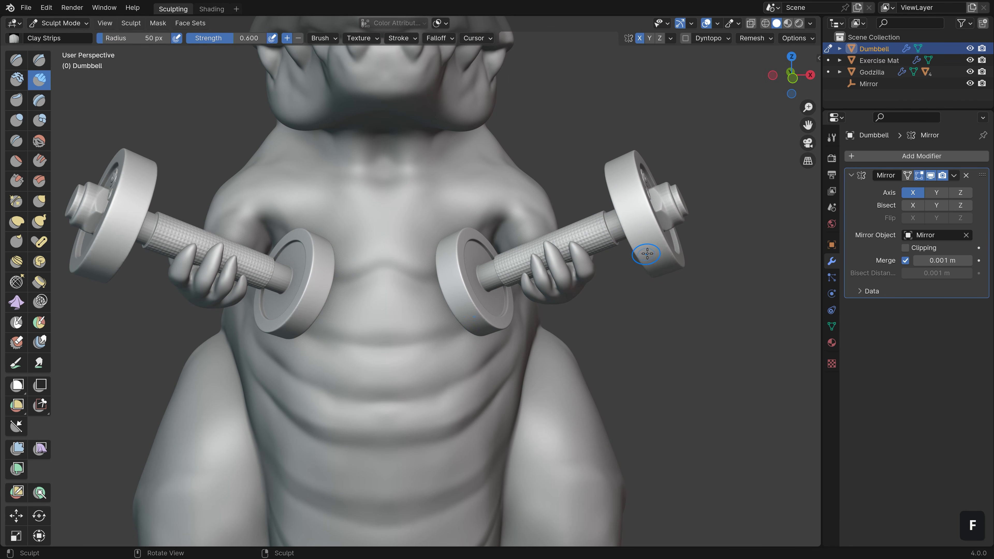
{"action": "left_click_drag", "start_coordinate": [650, 247], "coordinate": [629, 196]}
{"action": "middle_click_drag", "start_coordinate": [450, 257], "coordinate": [462, 239], "text": "ctrl"}
{"action": "mouse_move", "coordinate": [466, 254]}
{"action": "middle_mouse_down"}
{"action": "mouse_move", "coordinate": [530, 266]}
{"action": "mouse_move", "coordinate": [479, 255]}
{"action": "middle_mouse_up"}
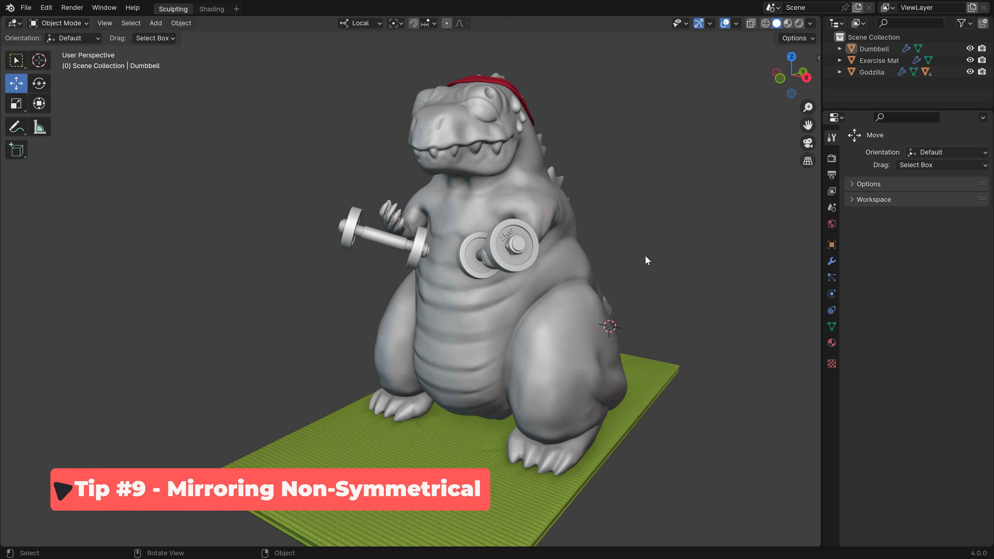
Remove the Mirror modifier from the dumbbell
{"action": "middle_click_drag", "start_coordinate": [649, 256], "coordinate": [675, 261]}
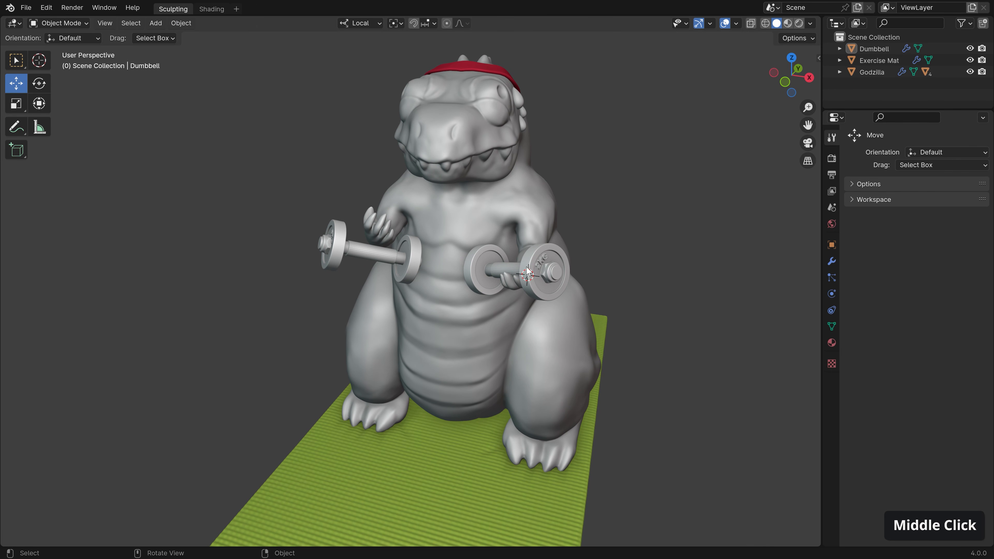
{"action": "left_click", "coordinate": [528, 271]}
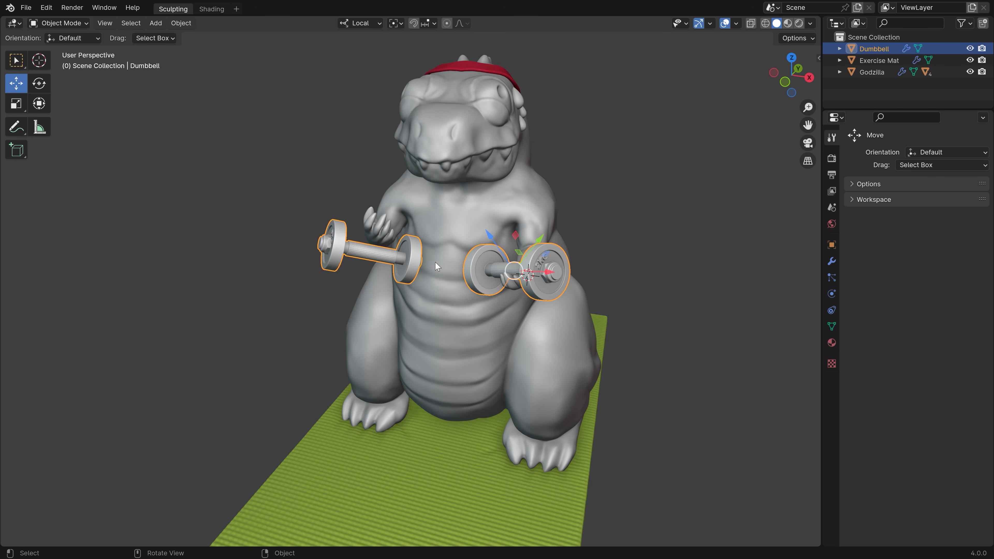
{"action": "left_click", "coordinate": [832, 262]}
{"action": "middle_click_drag", "start_coordinate": [612, 245], "coordinate": [529, 274]}
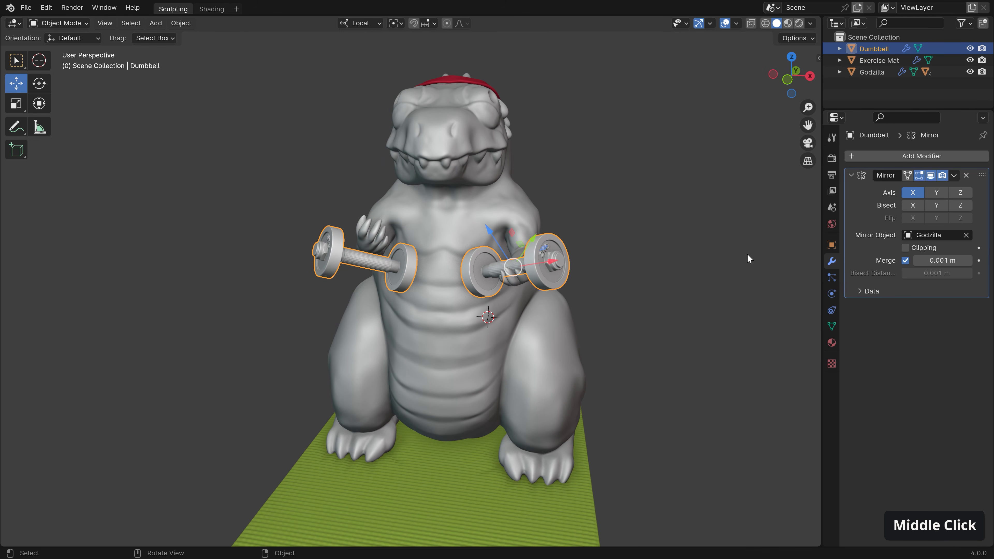
{"action": "left_click", "coordinate": [967, 175]}
{"action": "middle_click_drag", "start_coordinate": [470, 261], "coordinate": [519, 263], "text": "ctrl"}
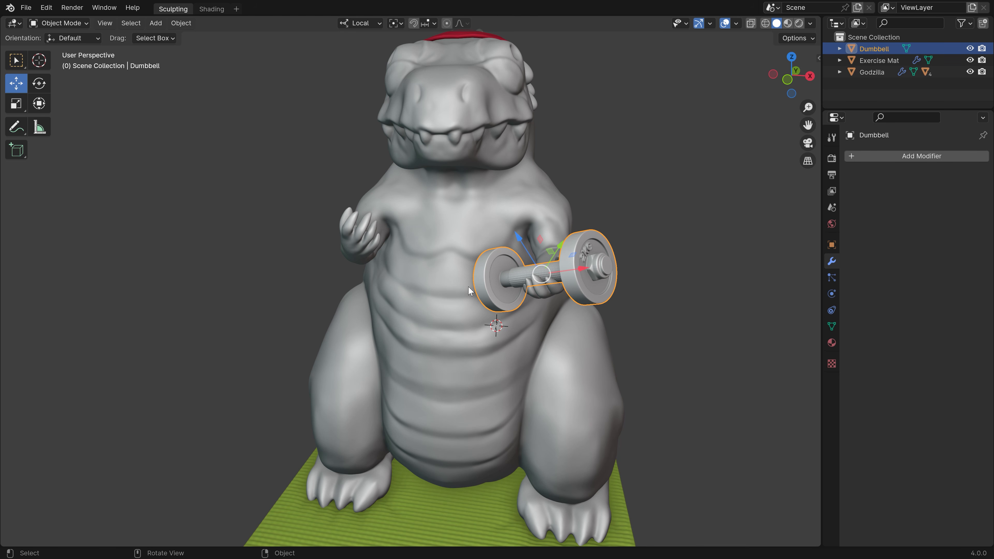
Reset the 3D cursor to the world origin and switch to the front orthographic view
{"action": "key", "text": "ctrl"}
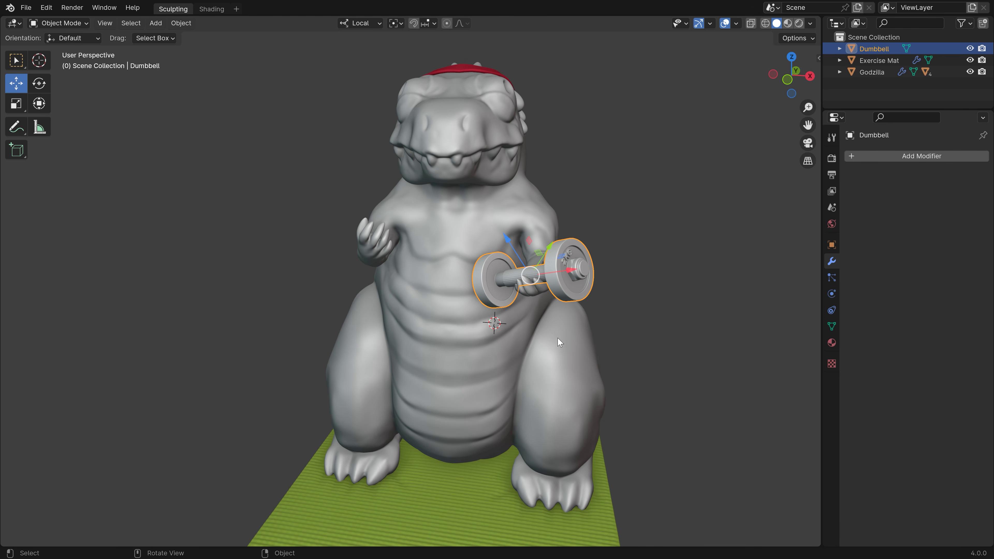
{"action": "key", "text": "shift+c"}
{"action": "middle_click_drag", "start_coordinate": [550, 337], "coordinate": [579, 262]}
{"action": "key", "text": "KP_1"}
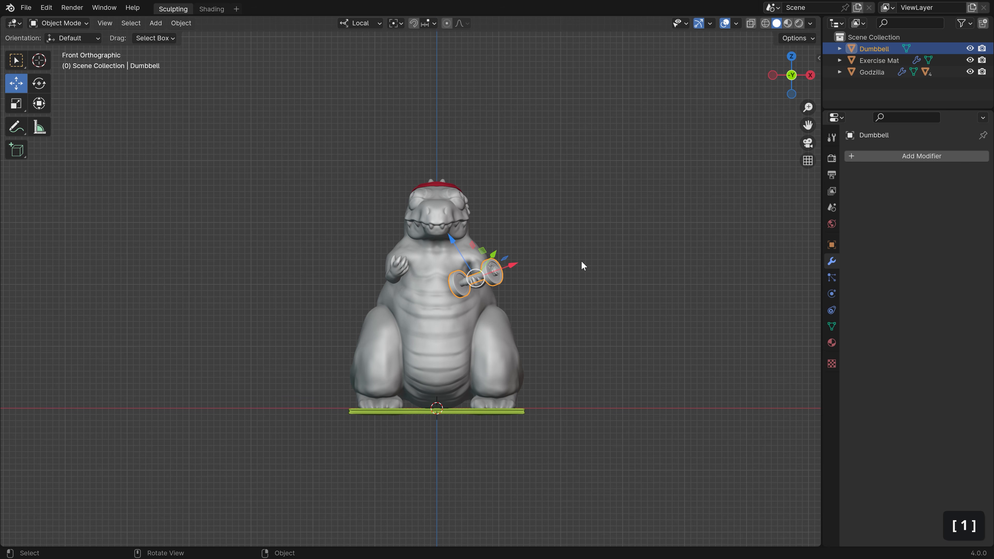
{"action": "middle_click_drag", "start_coordinate": [438, 260], "coordinate": [489, 211], "text": "ctrl"}
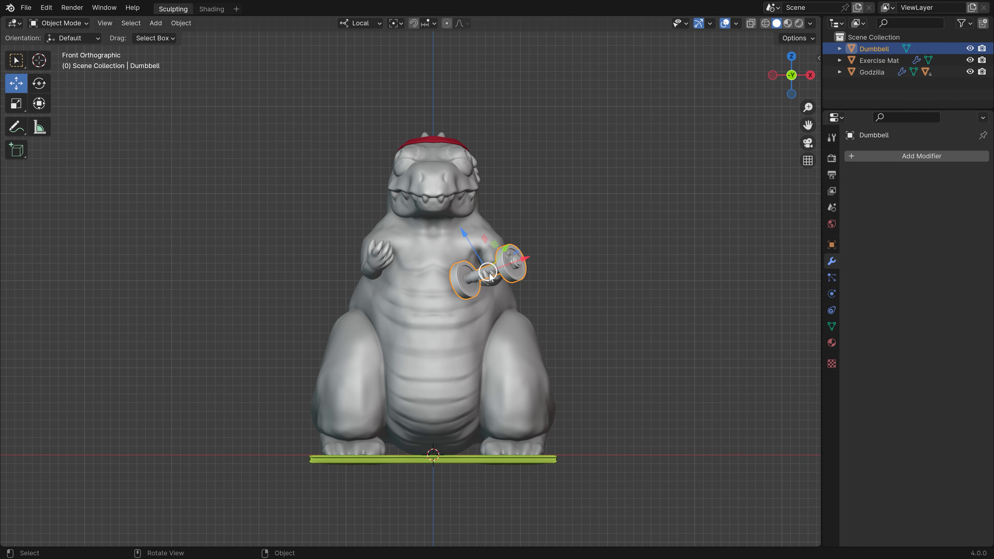
Set the transform pivot point to 3D Cursor and the transform orientation to Global
{"action": "left_click", "coordinate": [395, 23]}
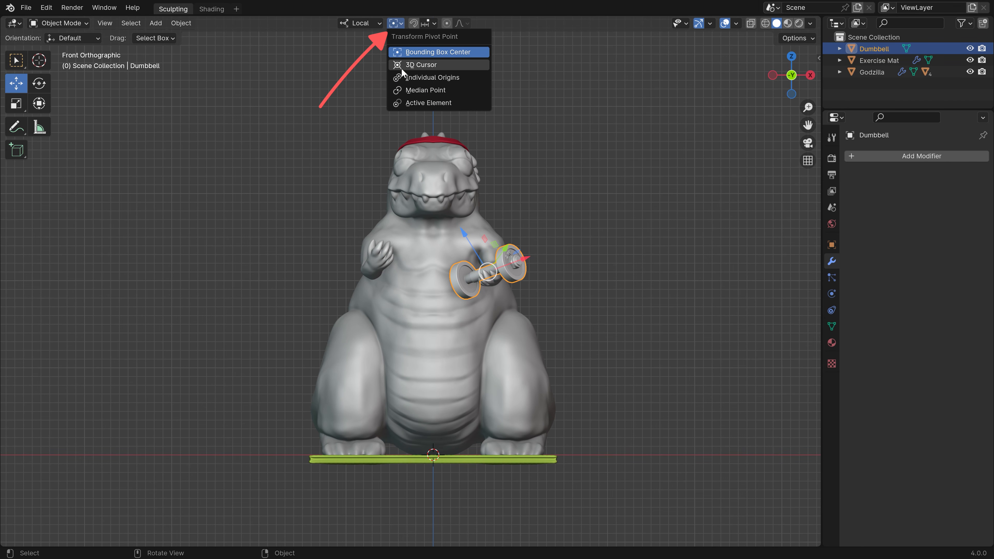
{"action": "left_click", "coordinate": [422, 65]}
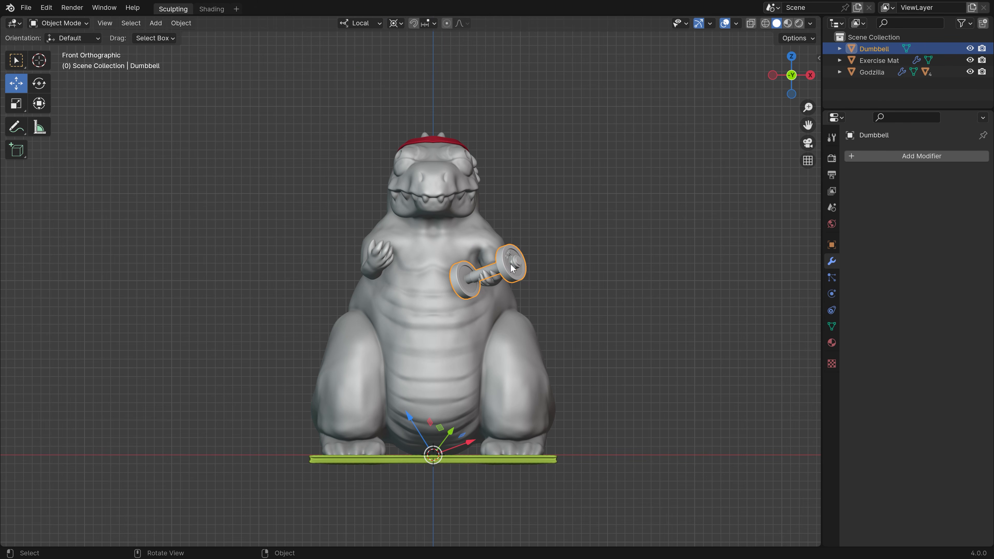
{"action": "left_click", "coordinate": [361, 23]}
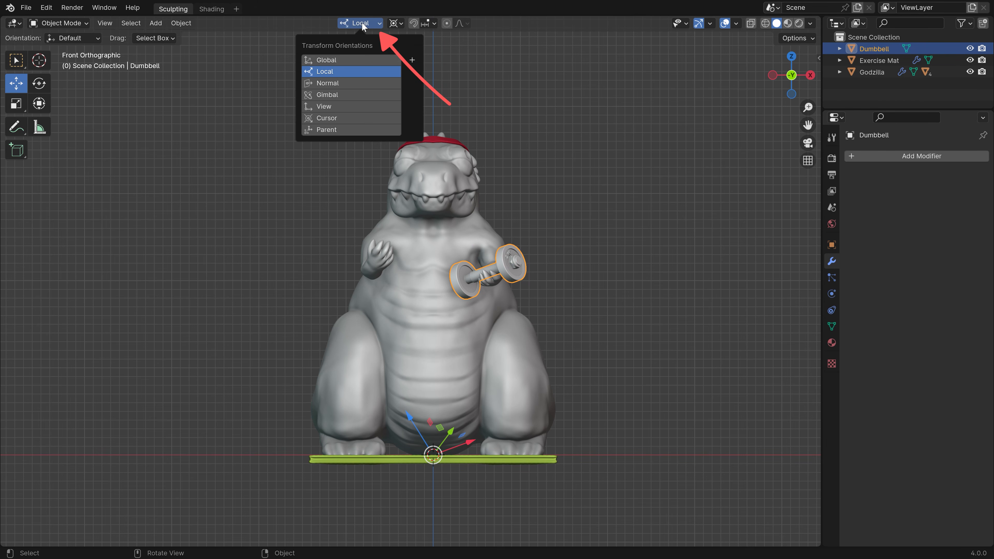
{"action": "left_click", "coordinate": [335, 59]}
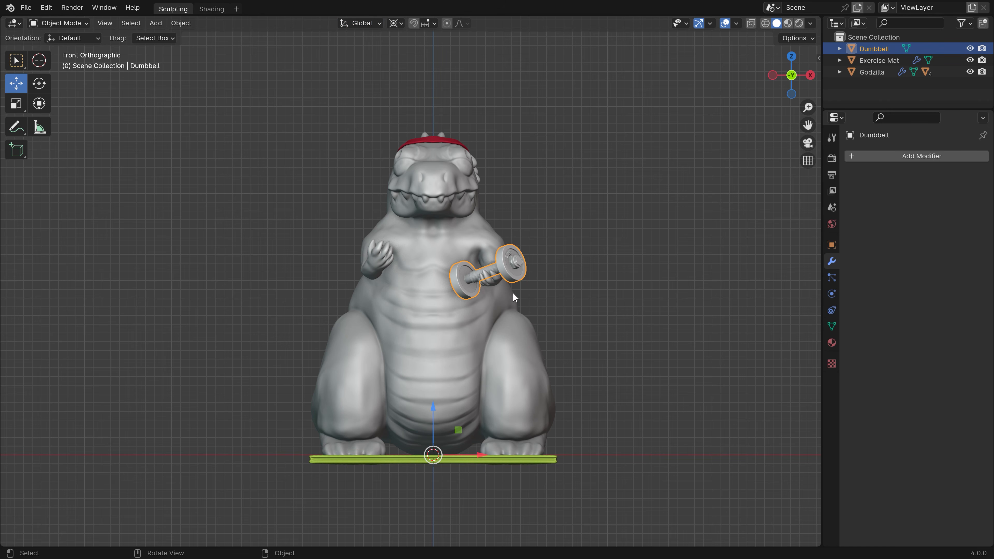
Create a linked duplicate of the dumbbell in place and expand both dumbbells in the outliner to compare their mesh data
{"action": "key", "text": "alt+d"}
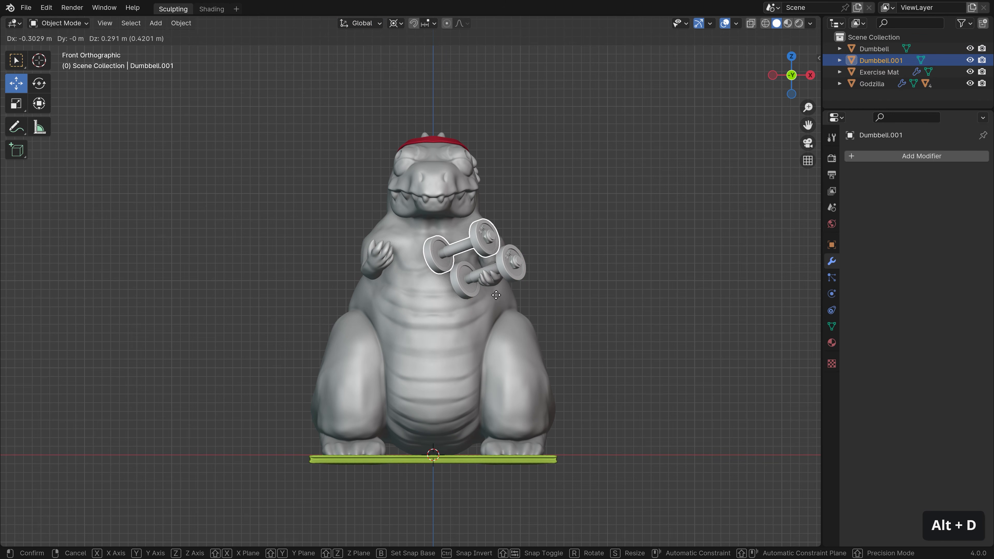
{"action": "key", "text": "Escape"}
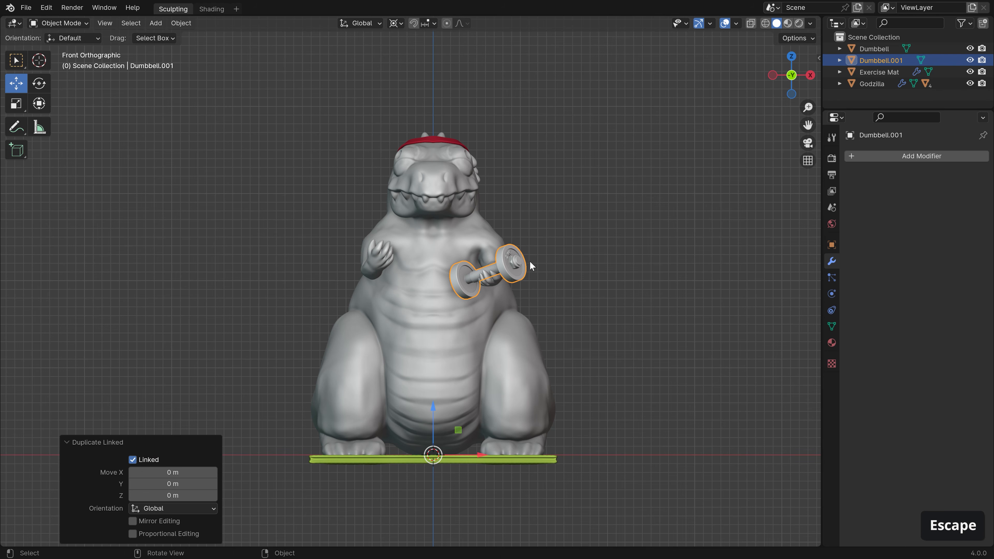
{"action": "key", "text": "g"}
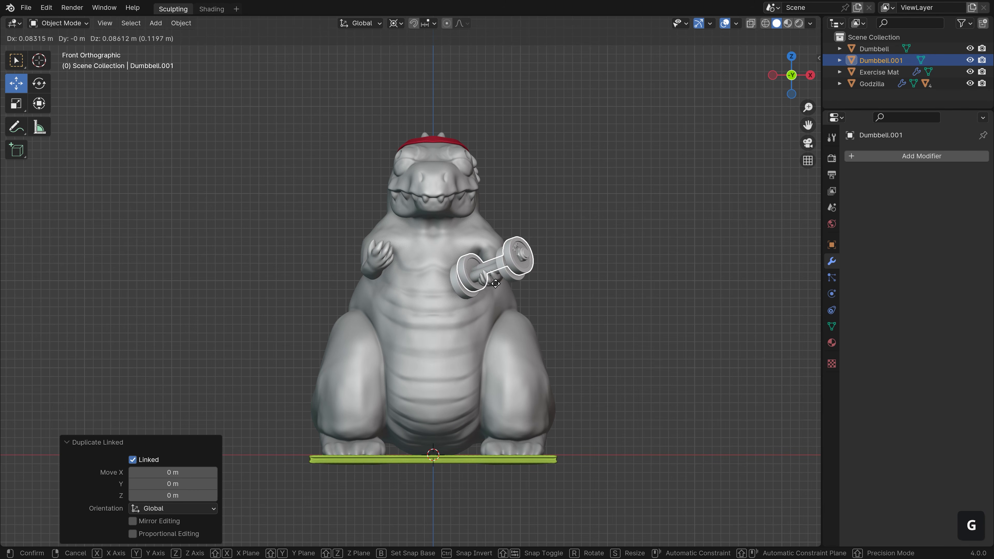
{"action": "key", "text": "Escape"}
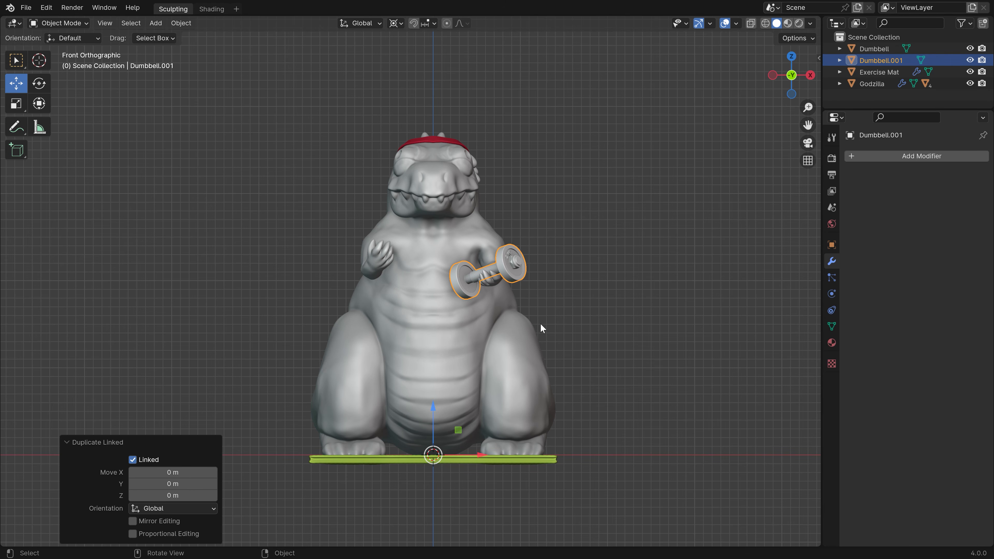
{"action": "left_click", "coordinate": [840, 61]}
{"action": "left_click", "coordinate": [840, 49]}
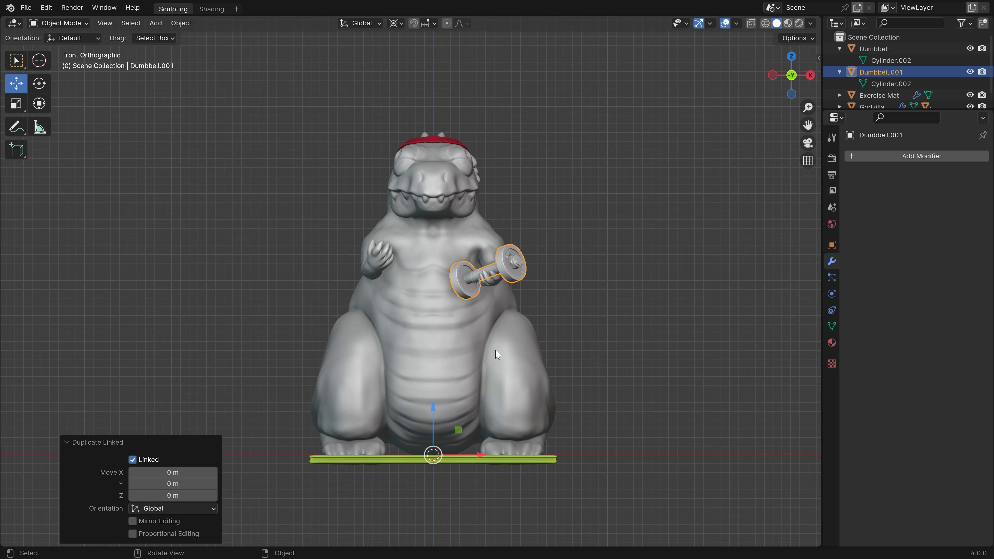
Mirror the linked dumbbell duplicate across the global X axis around the 3D cursor into Godzilla's other hand
{"action": "left_click", "coordinate": [357, 23]}
{"action": "left_click", "coordinate": [359, 23]}
{"action": "left_click", "coordinate": [395, 24]}
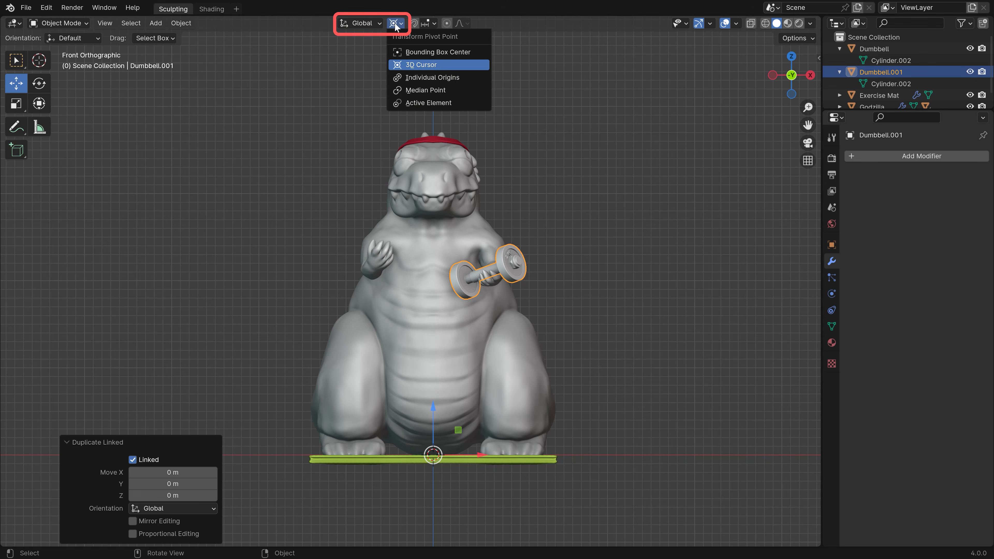
{"action": "left_click", "coordinate": [396, 25]}
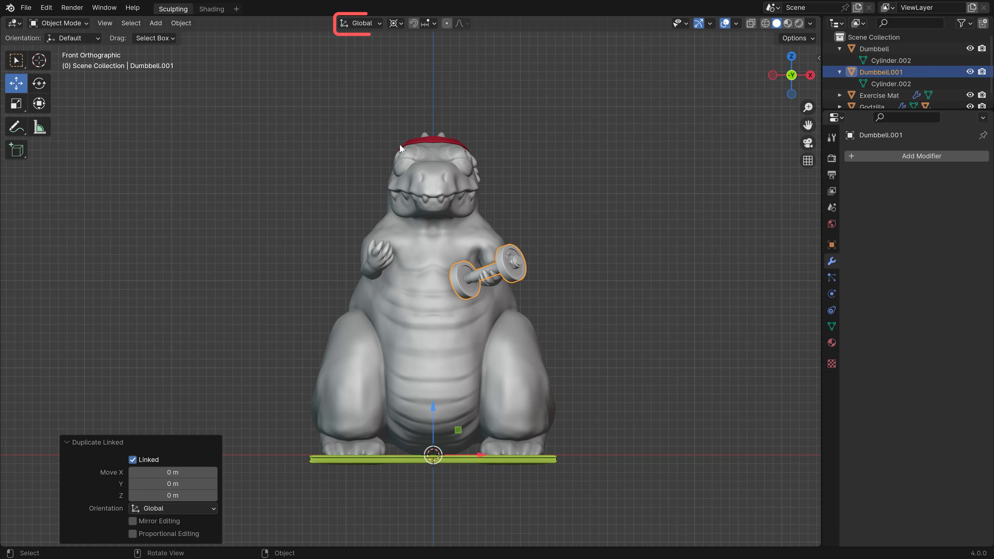
{"action": "key", "text": "ctrl+m"}
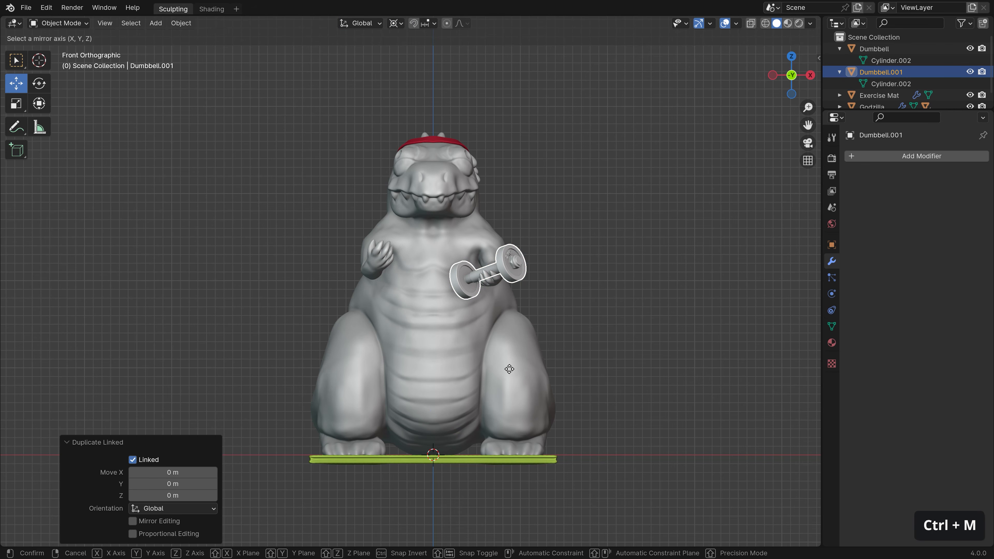
{"action": "key", "text": "x"}
{"action": "key", "text": "Return"}
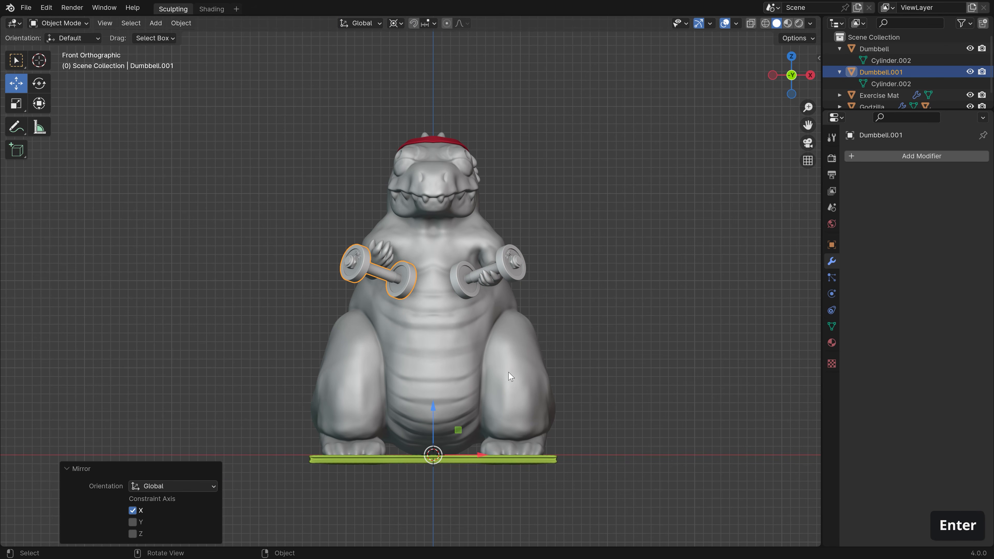
Set the transform pivot point to Bounding Box Center and the transform orientation to Local
{"action": "left_click", "coordinate": [395, 22]}
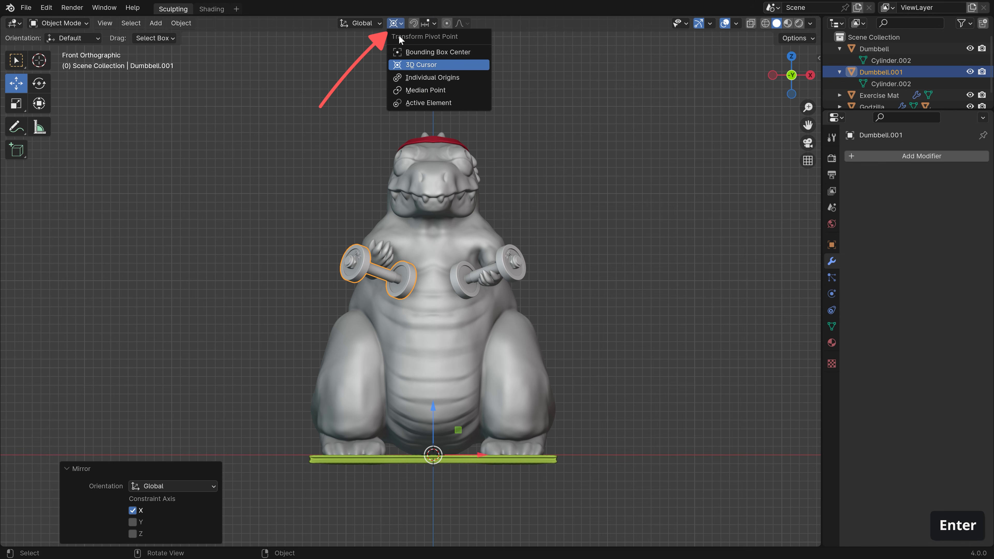
{"action": "left_click", "coordinate": [417, 49]}
{"action": "left_click", "coordinate": [371, 24]}
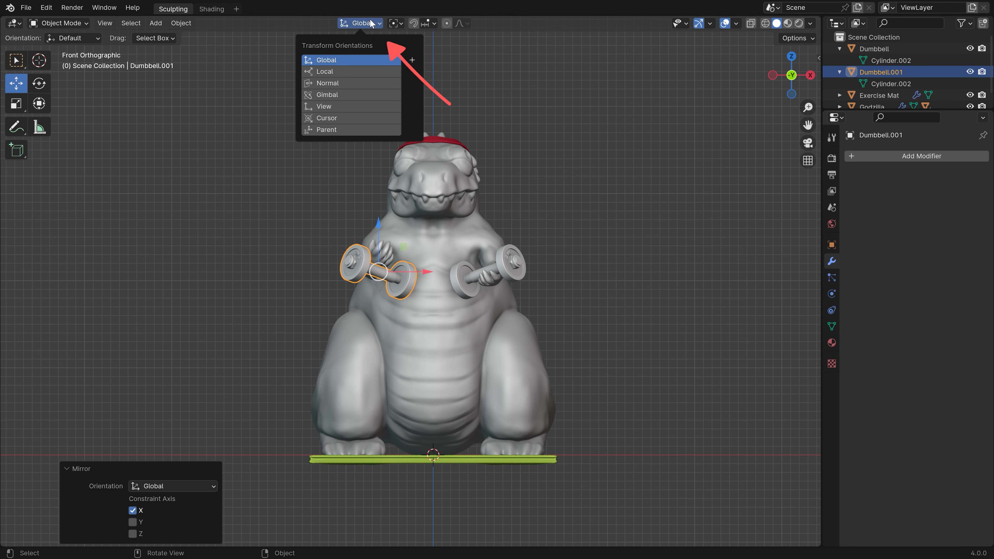
{"action": "left_click", "coordinate": [346, 71]}
Move and freely rotate the mirrored dumbbell to fit Godzilla's hand at a different angle from the original
{"action": "middle_click_drag", "start_coordinate": [415, 219], "coordinate": [494, 267]}
{"action": "middle_click_drag", "start_coordinate": [494, 267], "coordinate": [489, 344], "text": "ctrl"}
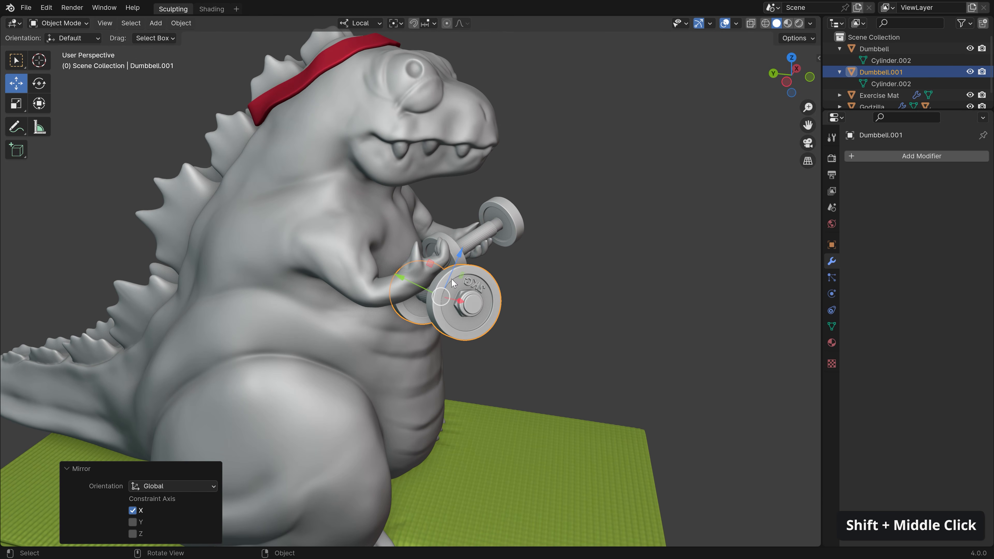
{"action": "key", "text": "g"}
{"action": "left_click", "coordinate": [459, 294]}
{"action": "key", "text": "r"}
{"action": "key", "text": "r"}
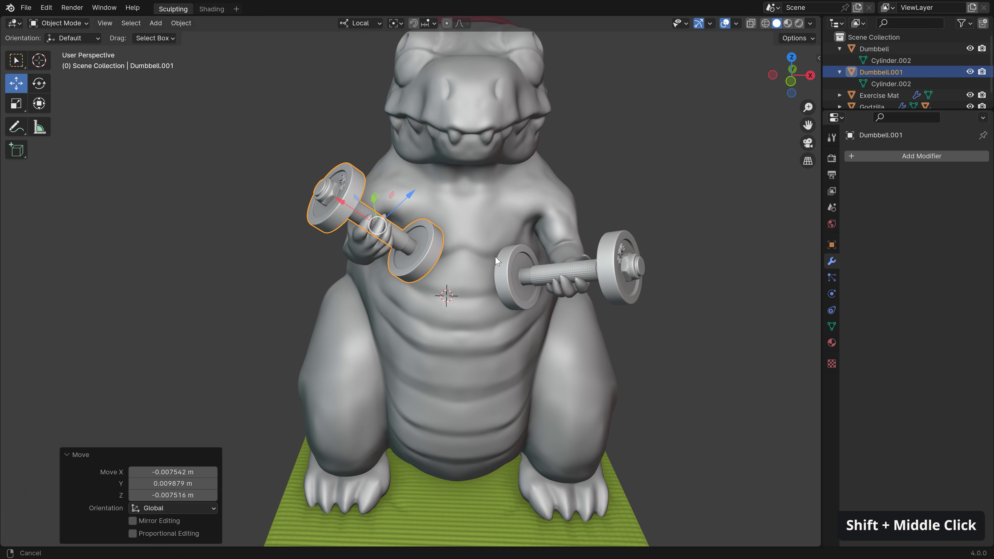
Put the original dumbbell into Sculpt Mode, set the Clay Strips radius to 30 px and turn off X symmetry
{"action": "middle_click_drag", "start_coordinate": [518, 275], "coordinate": [521, 267], "text": "shift"}
{"action": "left_click", "coordinate": [531, 268]}
{"action": "key", "text": "Tab"}
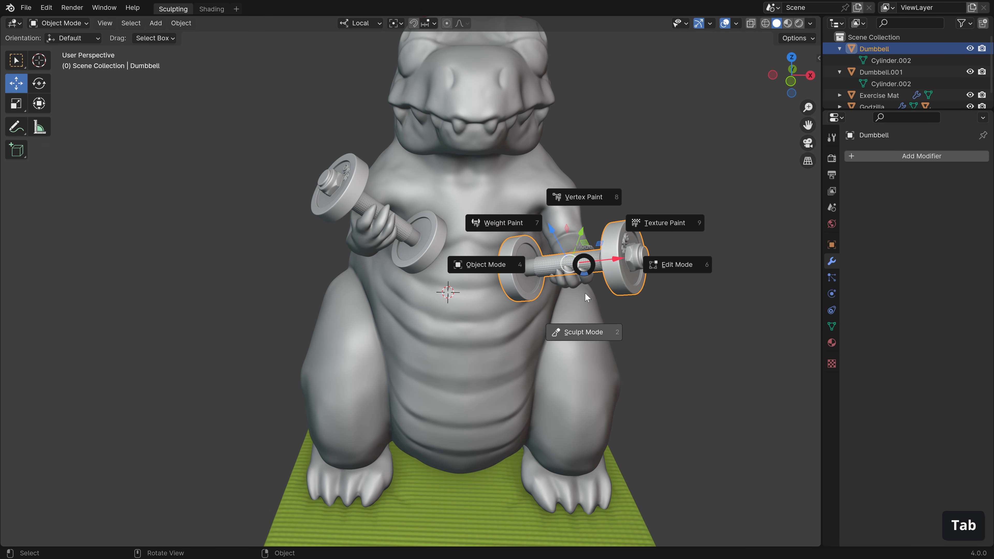
{"action": "left_click", "coordinate": [586, 331]}
{"action": "key", "text": "f"}
{"action": "left_click", "coordinate": [594, 260]}
{"action": "middle_click_drag", "start_coordinate": [595, 260], "coordinate": [611, 173], "text": "ctrl"}
{"action": "left_click", "coordinate": [640, 38]}
Sculpt Clay Strips strokes across the rim of the original dumbbell's outer plate and compare both linked dumbbells
{"action": "left_click_drag", "start_coordinate": [611, 173], "coordinate": [635, 292]}
{"action": "mouse_move", "coordinate": [619, 239]}
{"action": "middle_mouse_down", "text": "ctrl"}
{"action": "mouse_move", "coordinate": [588, 305]}
{"action": "mouse_move", "coordinate": [554, 315]}
{"action": "middle_mouse_up", "text": "ctrl"}
{"action": "middle_click_drag", "start_coordinate": [522, 270], "coordinate": [565, 255], "text": "shift"}
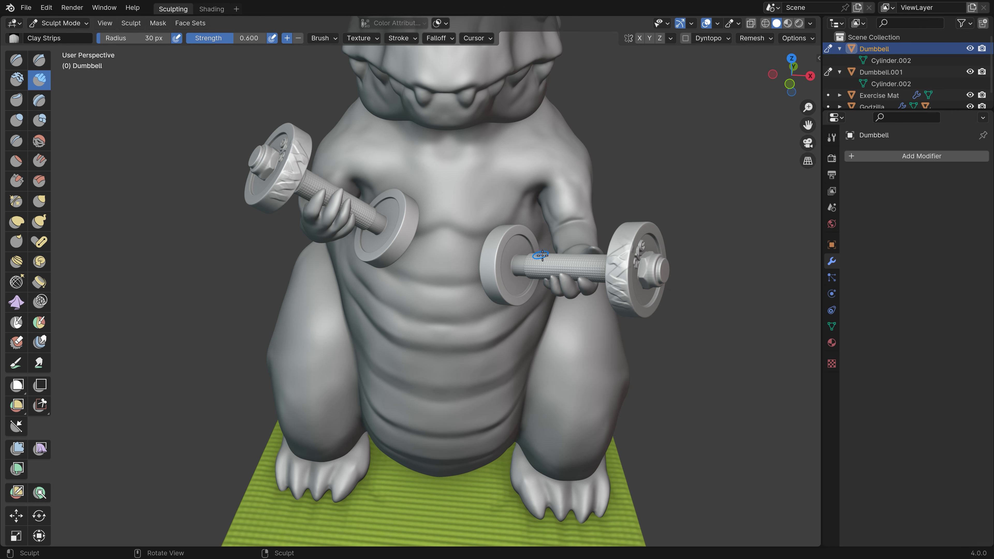
{"action": "middle_click_drag", "start_coordinate": [555, 229], "coordinate": [559, 280], "text": "ctrl"}
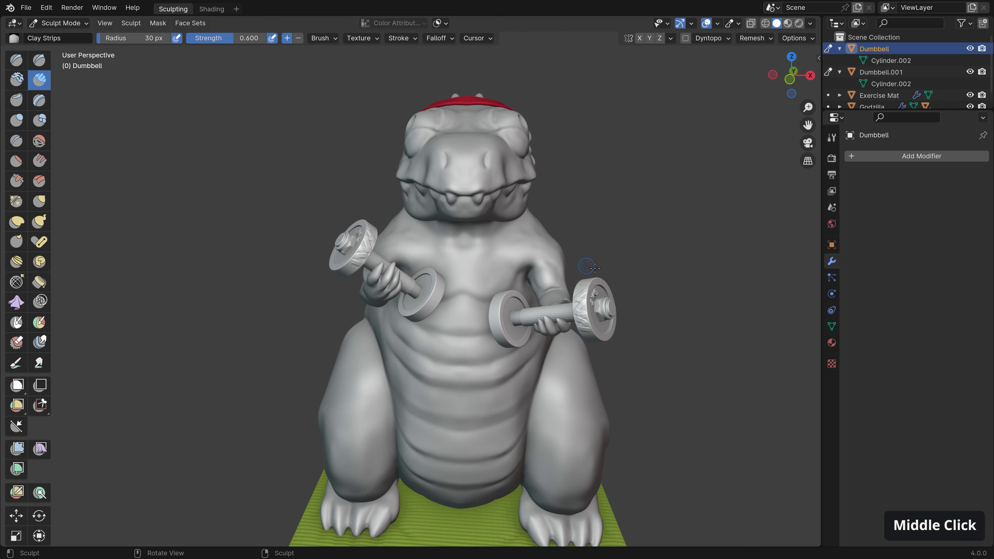
Return to Object Mode, select the mirrored dumbbell and show its transform values to check the X scale
{"action": "key", "text": "Tab"}
{"action": "left_click", "coordinate": [481, 285]}
{"action": "left_click", "coordinate": [421, 287]}
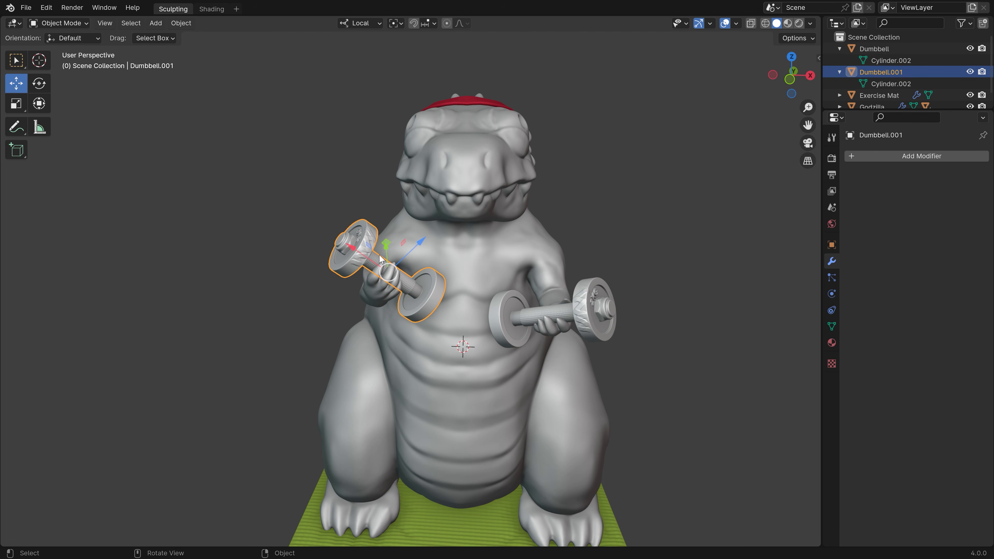
{"action": "key", "text": "n"}
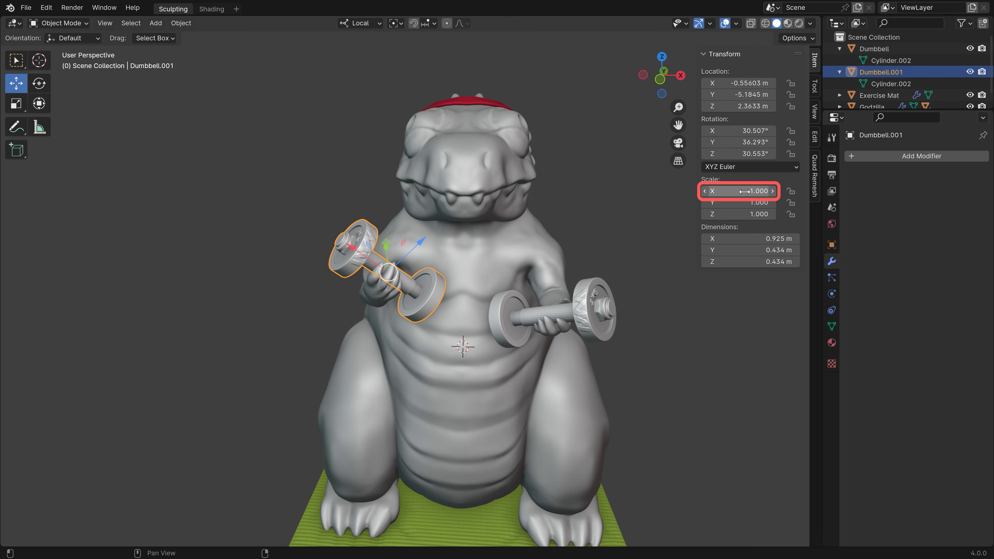
{"action": "key", "text": "minus"}
{"action": "middle_click_drag", "start_coordinate": [457, 303], "coordinate": [430, 276], "text": "shift"}
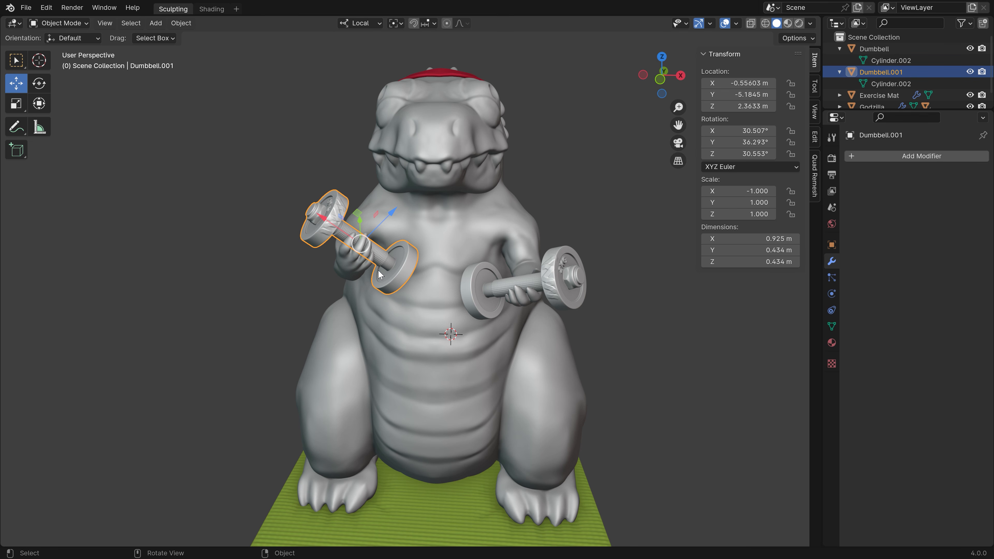
Apply the mirrored dumbbell's scale with new object-data users, and compare the mesh data of both dumbbells in the outliner
{"action": "key", "text": "ctrl+a"}
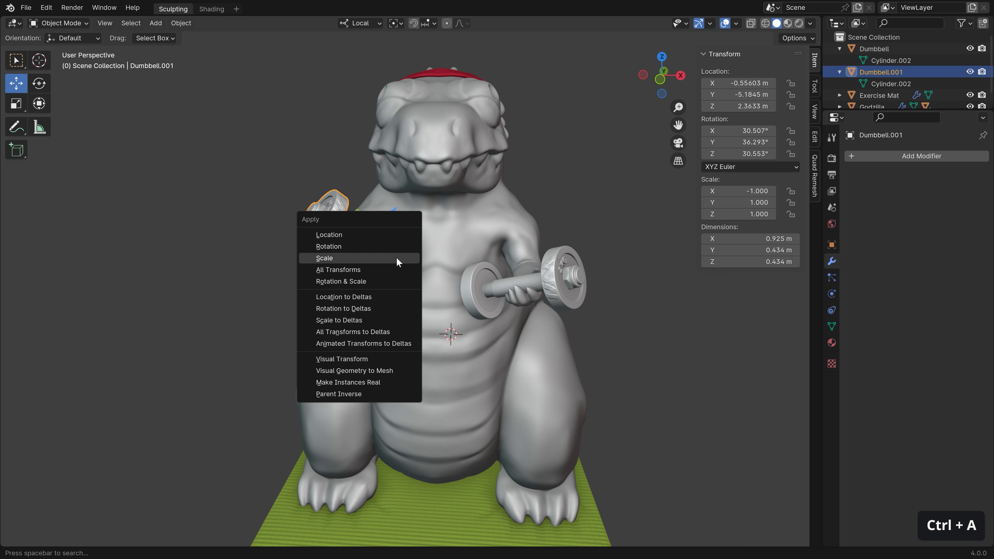
{"action": "left_click", "coordinate": [393, 258]}
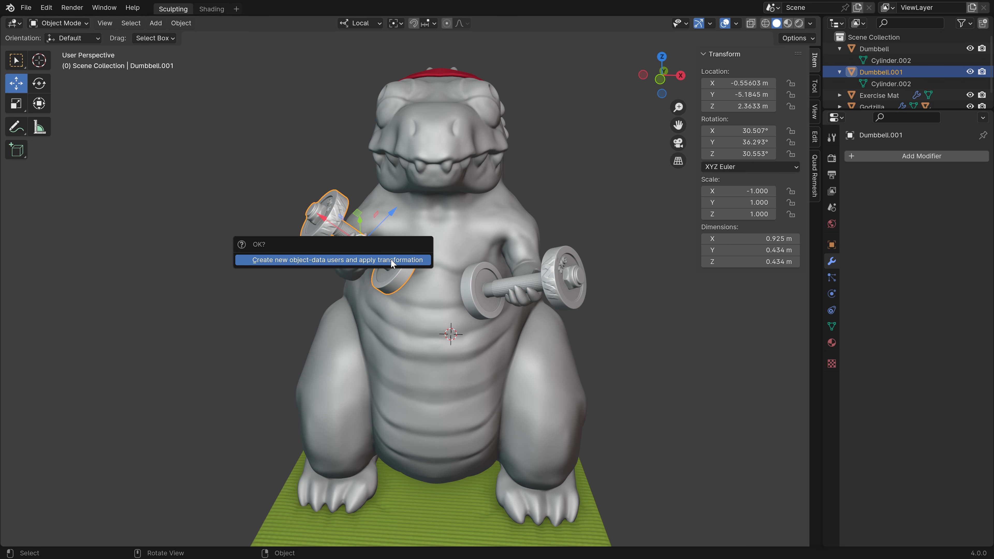
{"action": "left_click", "coordinate": [414, 259]}
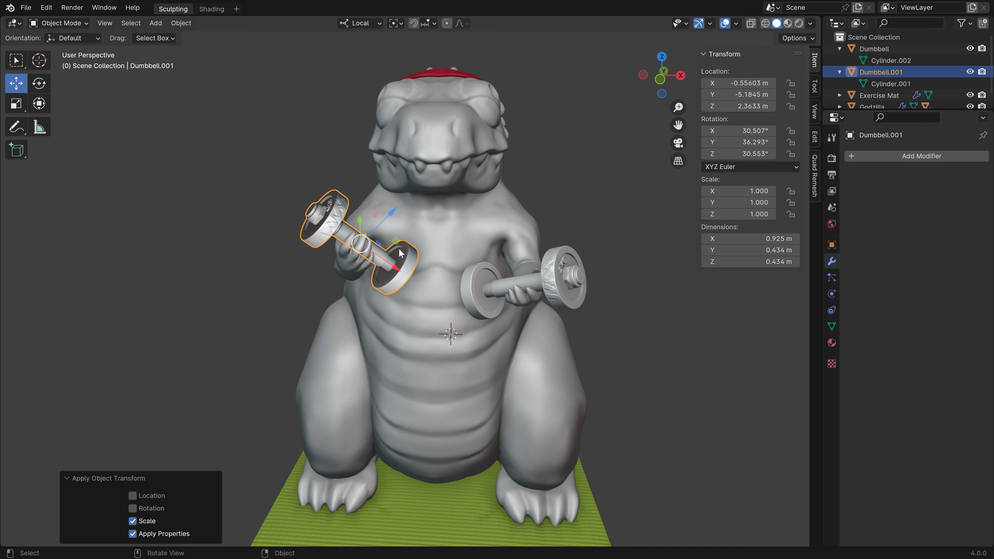
{"action": "left_click", "coordinate": [876, 84]}
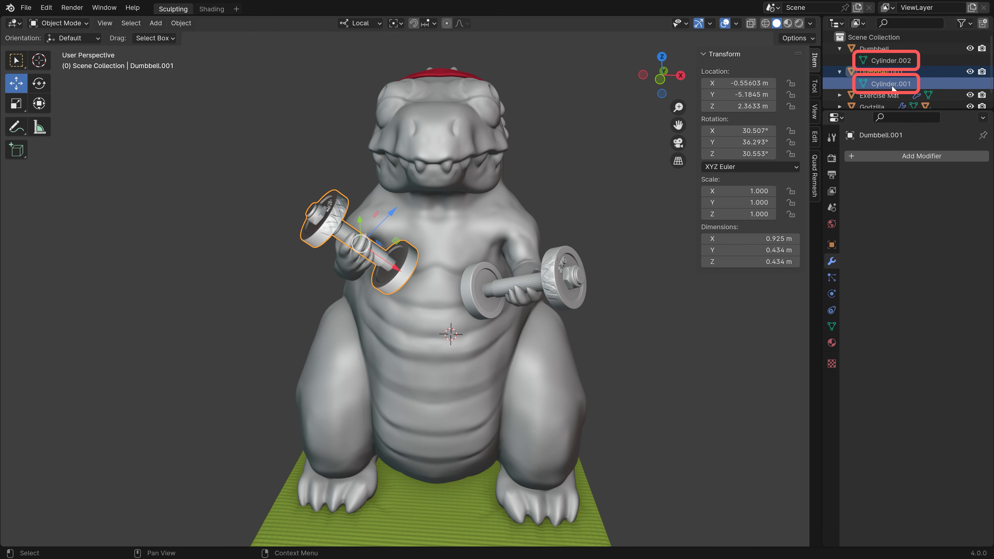
{"action": "left_click", "coordinate": [888, 61]}
{"action": "left_click", "coordinate": [883, 82]}
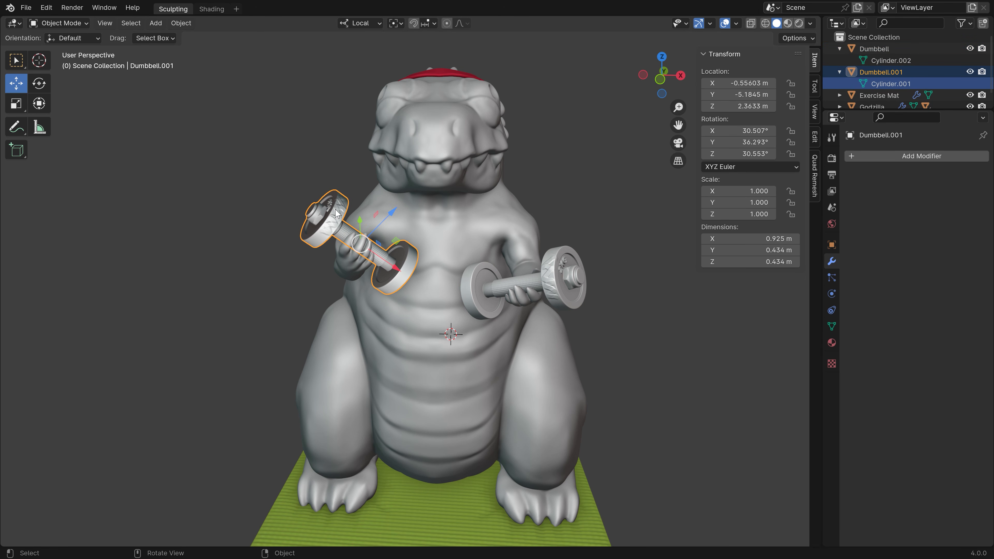
Sculpt Clay Strips strokes on the rim of the original dumbbell's inner plate
{"action": "left_click", "coordinate": [874, 48]}
{"action": "key", "text": "Tab"}
{"action": "middle_click_drag", "start_coordinate": [468, 300], "coordinate": [475, 234], "text": "ctrl"}
{"action": "mouse_move", "coordinate": [479, 320]}
{"action": "left_mouse_down"}
{"action": "mouse_move", "coordinate": [467, 307]}
{"action": "mouse_move", "coordinate": [465, 273]}
{"action": "left_mouse_up"}
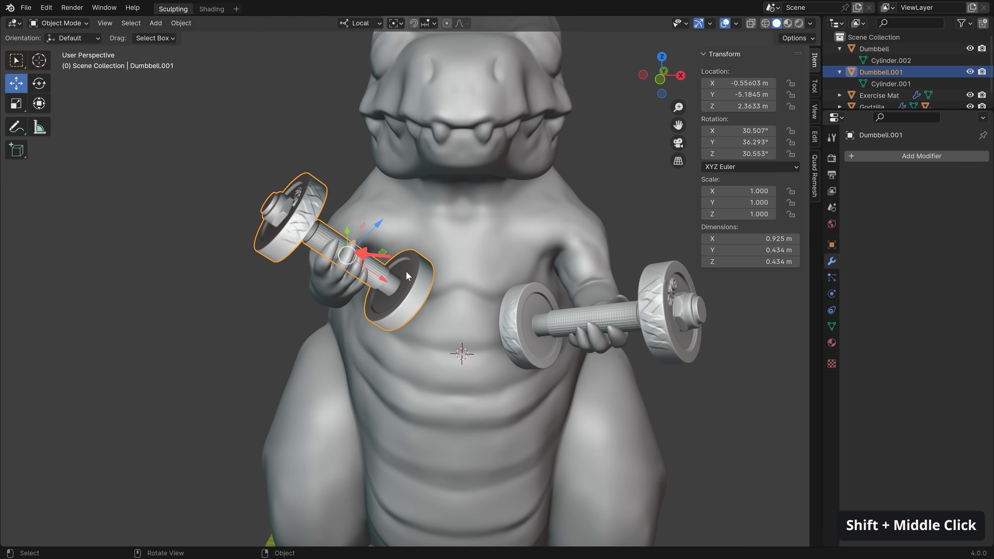
Deselect all objects and enable the Face Orientation overlay to inspect the normals of both dumbbells
{"action": "mouse_move", "coordinate": [411, 269]}
{"action": "middle_mouse_down", "text": "ctrl"}
{"action": "mouse_move", "coordinate": [417, 296]}
{"action": "mouse_move", "coordinate": [472, 312]}
{"action": "mouse_move", "coordinate": [429, 309]}
{"action": "mouse_move", "coordinate": [403, 286]}
{"action": "middle_mouse_up", "text": "ctrl"}
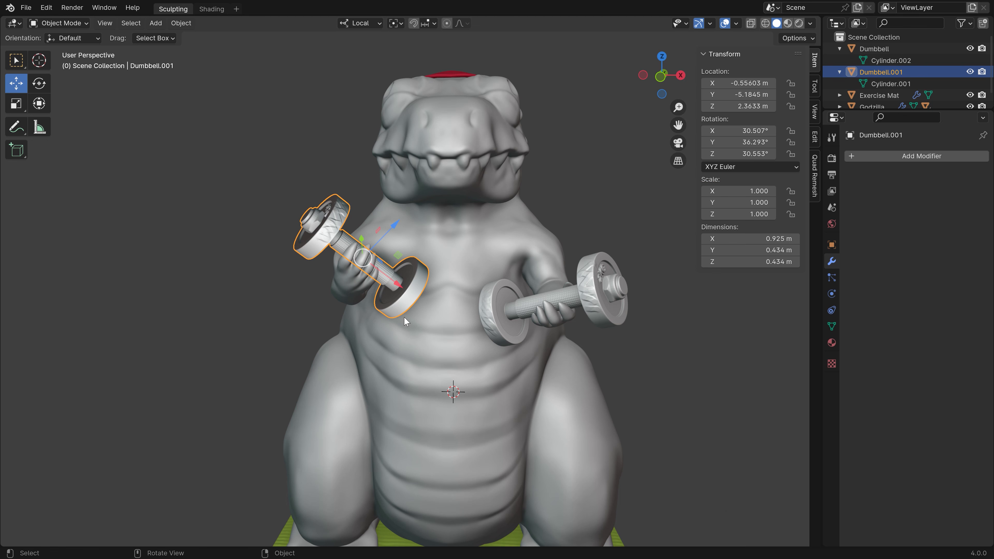
{"action": "key", "text": "alt+a"}
{"action": "left_click", "coordinate": [736, 23]}
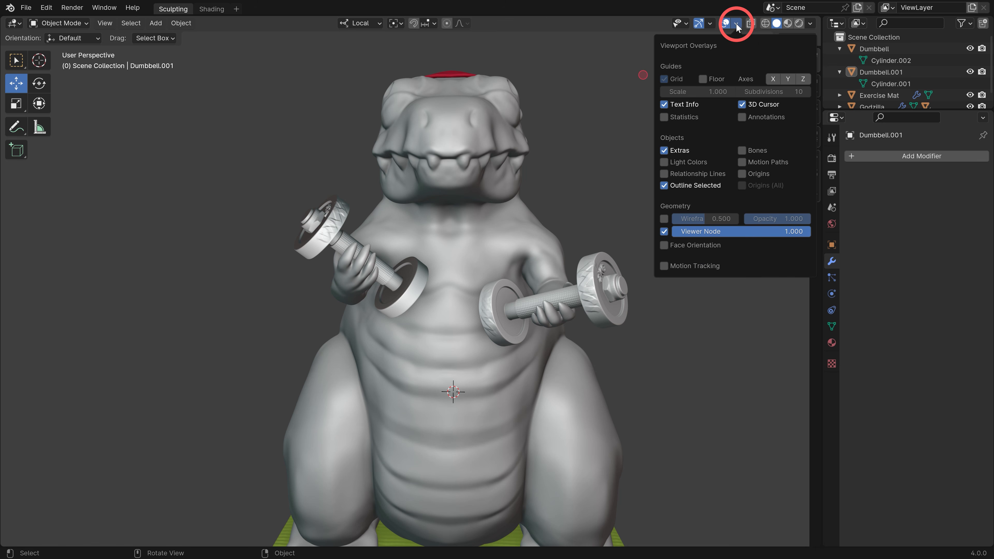
{"action": "left_click", "coordinate": [664, 245]}
{"action": "middle_click_drag", "start_coordinate": [464, 278], "coordinate": [423, 269], "text": "ctrl"}
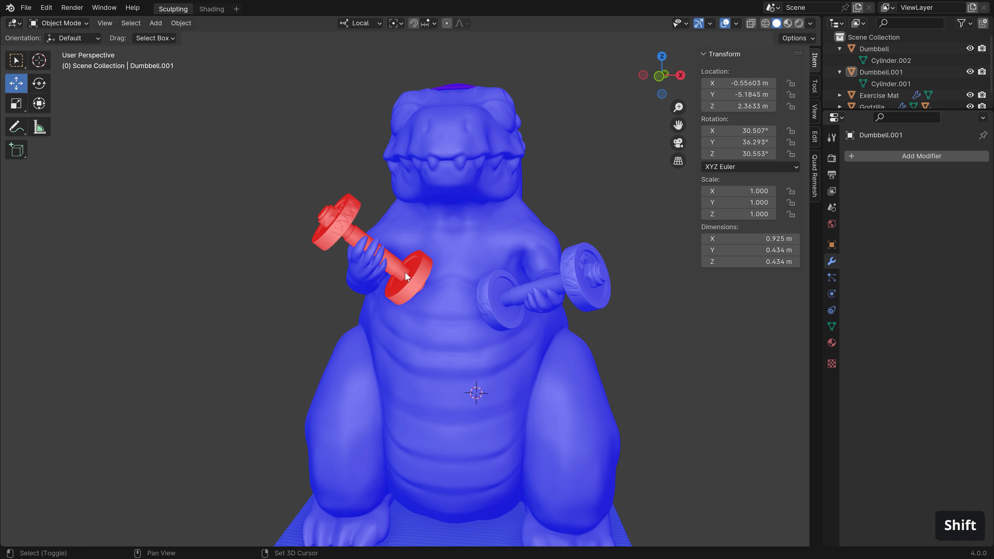
{"action": "middle_click_drag", "start_coordinate": [405, 271], "coordinate": [432, 291], "text": "shift"}
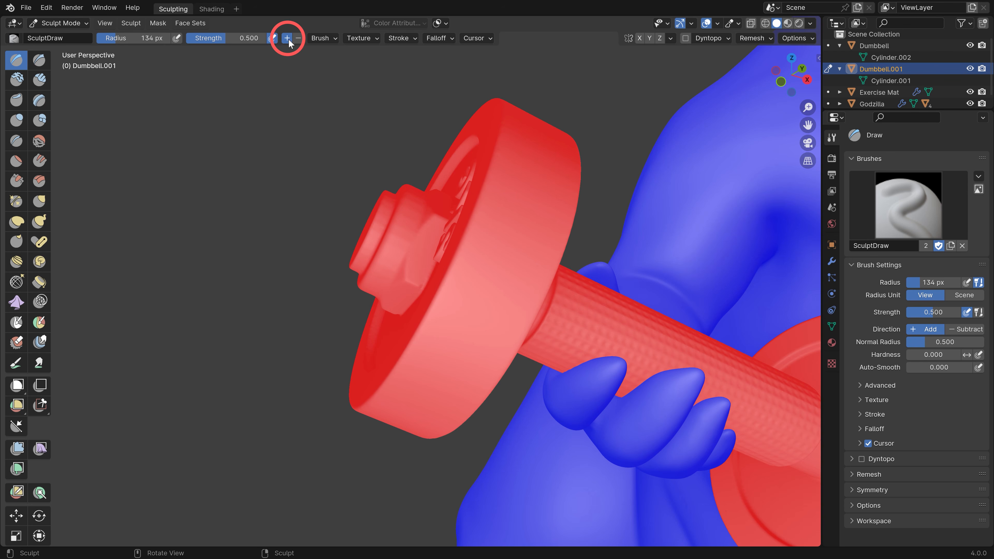
Sculpt test strokes on the mirrored dumbbell's outer plate with the Draw brush in Add direction at 0.500 strength
{"action": "left_click_drag", "start_coordinate": [494, 289], "coordinate": [495, 280]}
{"action": "mouse_move", "coordinate": [527, 173]}
{"action": "left_mouse_down"}
{"action": "mouse_move", "coordinate": [471, 313]}
{"action": "mouse_move", "coordinate": [507, 300]}
{"action": "left_mouse_up"}
{"action": "mouse_move", "coordinate": [506, 299]}
{"action": "middle_mouse_down"}
{"action": "mouse_move", "coordinate": [526, 190]}
{"action": "mouse_move", "coordinate": [497, 283]}
{"action": "middle_mouse_up"}
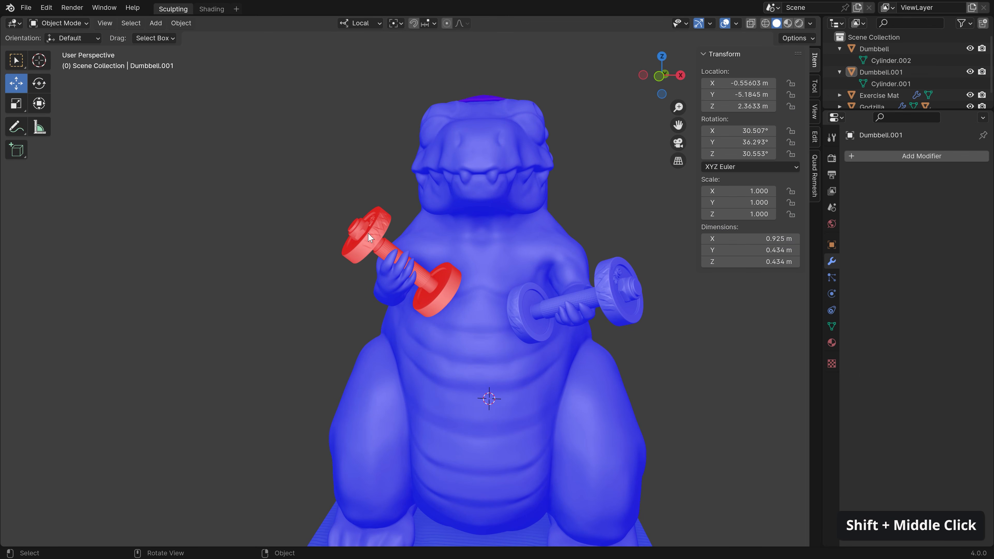
Recalculate the normals of the mirrored dumbbell's entire mesh to the outside in Edit Mode, and return to Object Mode
{"action": "left_click", "coordinate": [363, 242]}
{"action": "key", "text": "Tab"}
{"action": "left_click", "coordinate": [457, 265]}
{"action": "key", "text": "a"}
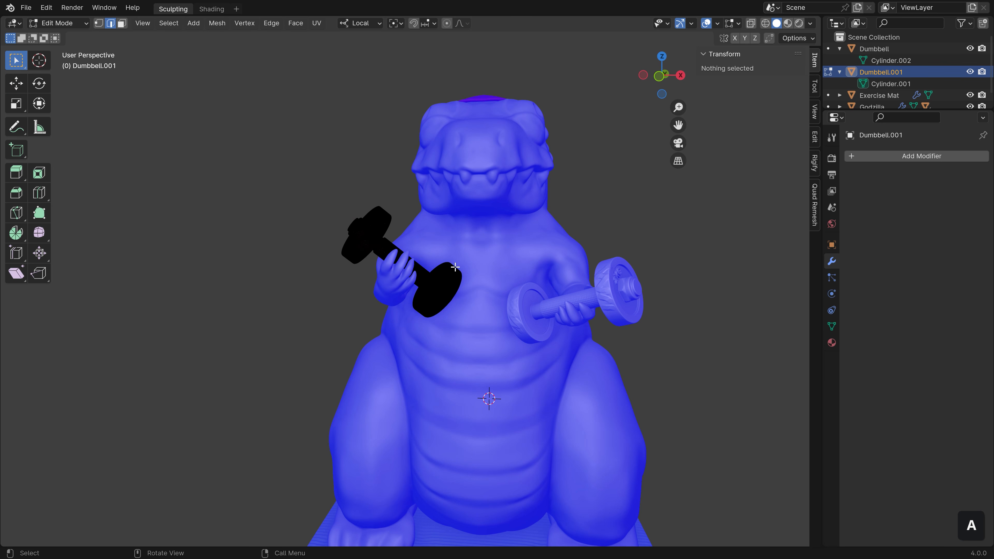
{"action": "key", "text": "shift+n"}
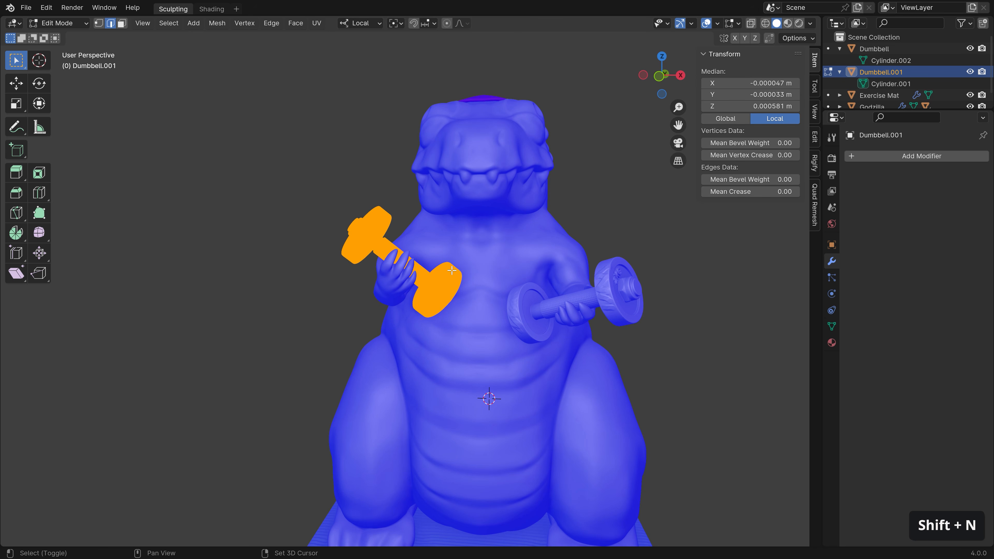
{"action": "left_click", "coordinate": [223, 23]}
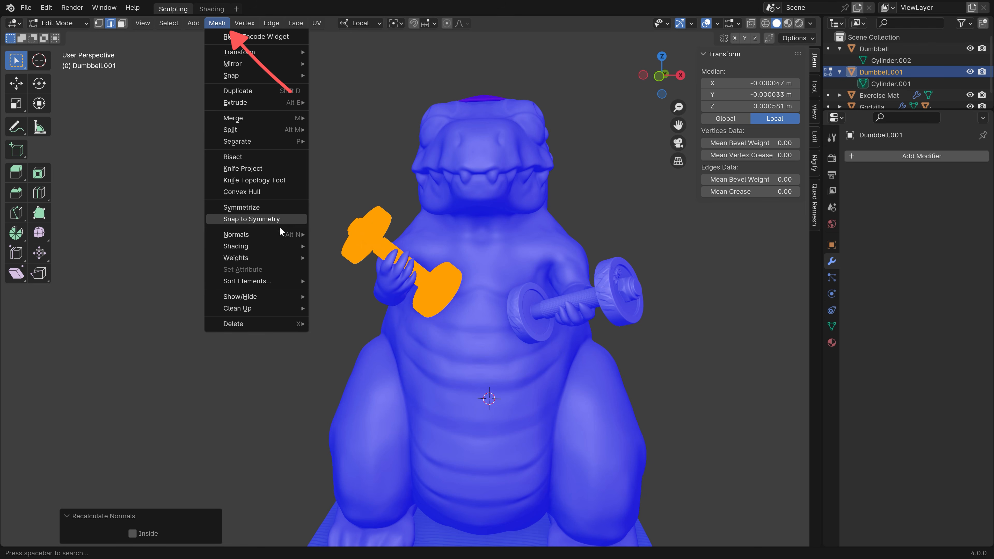
{"action": "mouse_move", "coordinate": [290, 234]}
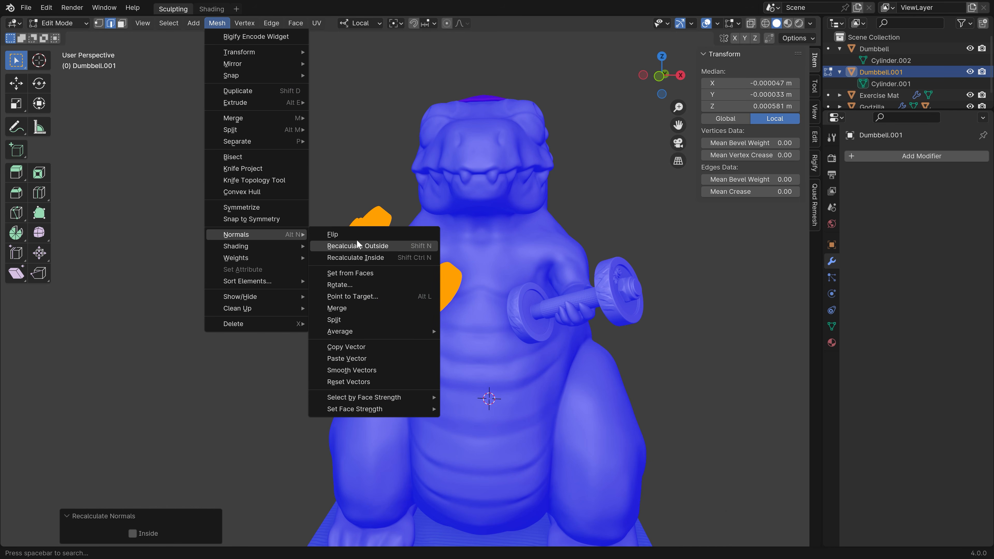
{"action": "left_click", "coordinate": [361, 245]}
{"action": "key", "text": "Tab"}
{"action": "left_click", "coordinate": [446, 267]}
Hide the transform values, inspect both dumbbells from several angles and turn off the Face Orientation overlay
{"action": "middle_click_drag", "start_coordinate": [450, 262], "coordinate": [485, 267]}
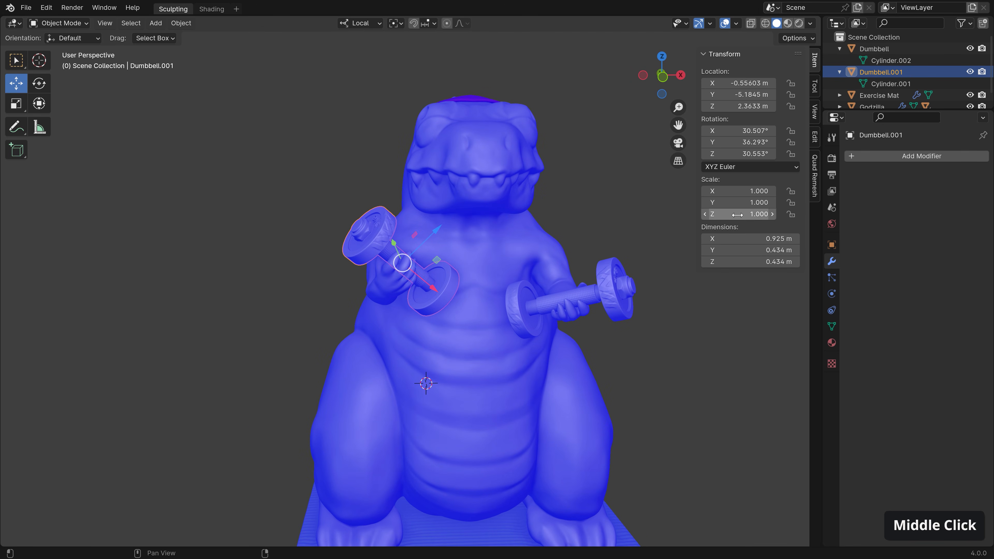
{"action": "key", "text": "n"}
{"action": "middle_click_drag", "start_coordinate": [631, 265], "coordinate": [525, 335]}
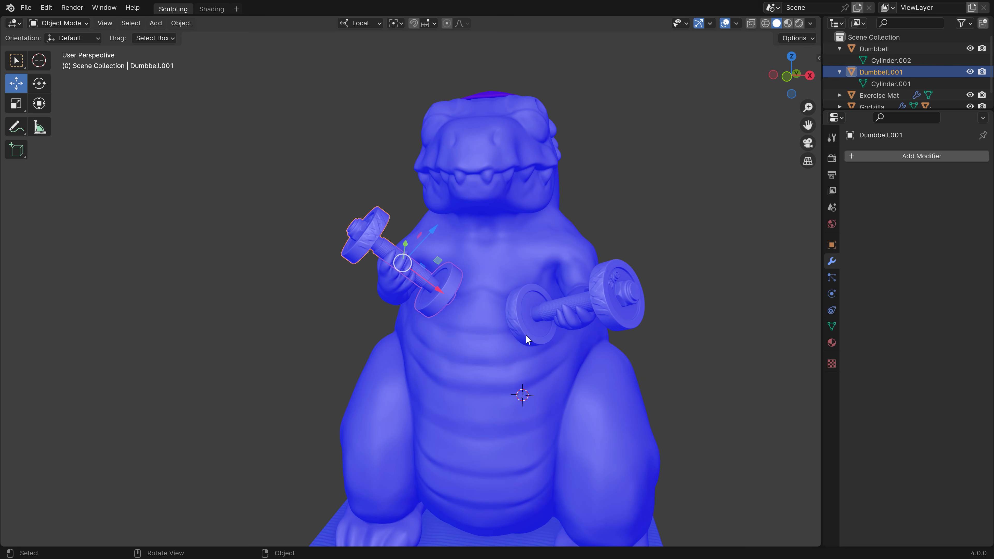
{"action": "middle_click_drag", "start_coordinate": [597, 256], "coordinate": [565, 270], "text": "ctrl"}
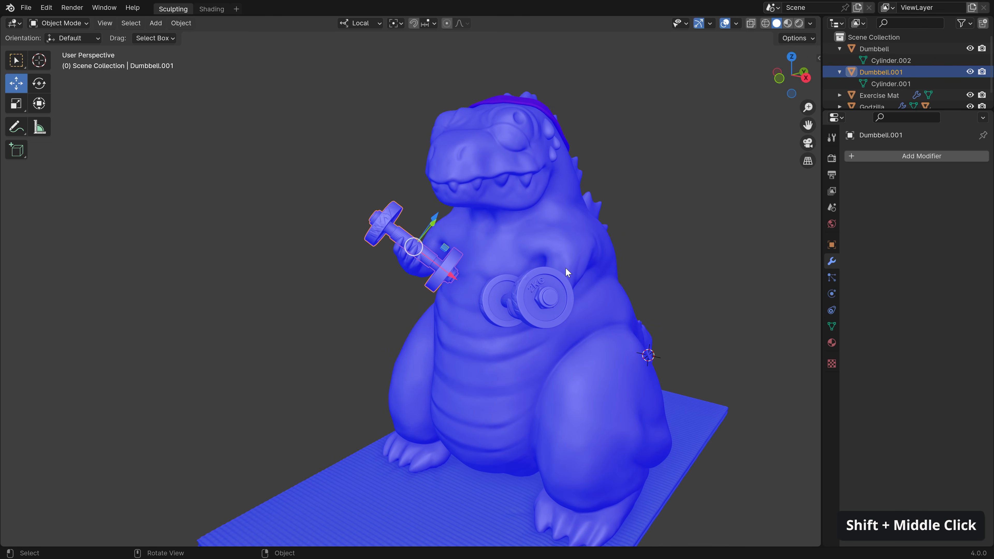
{"action": "left_click", "coordinate": [736, 23]}
{"action": "left_click", "coordinate": [664, 245]}
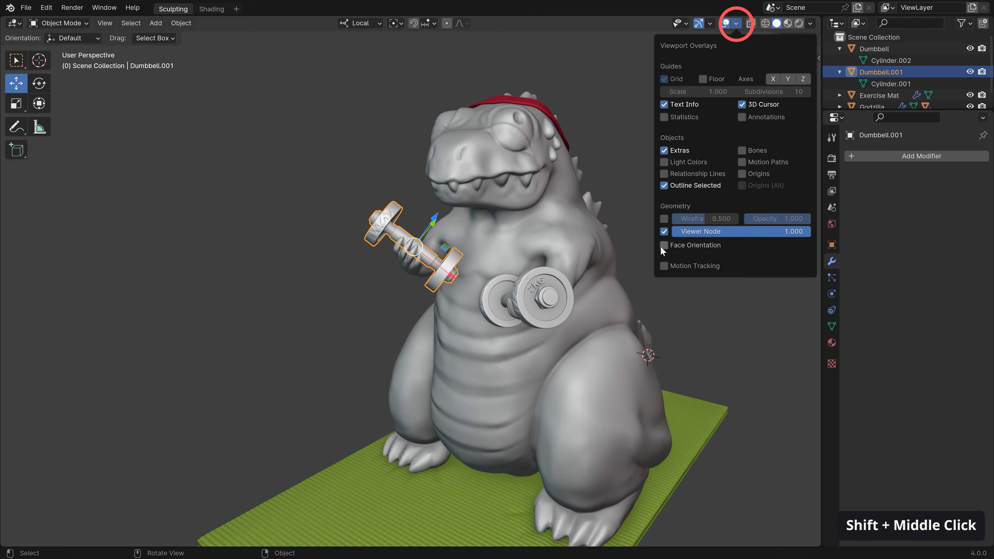
Sculpt and smooth test strokes on Godzilla's body with the Clay Strips brush and X symmetry enabled
{"action": "middle_click_drag", "start_coordinate": [603, 265], "coordinate": [602, 275], "text": "ctrl"}
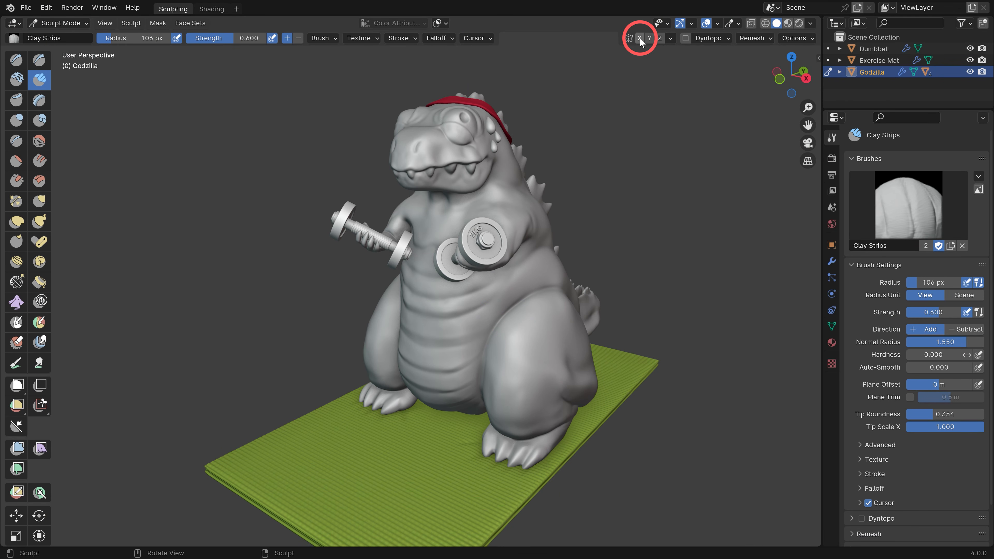
{"action": "mouse_move", "coordinate": [526, 344]}
{"action": "middle_mouse_down", "text": "ctrl"}
{"action": "mouse_move", "coordinate": [533, 389]}
{"action": "mouse_move", "coordinate": [447, 309]}
{"action": "middle_mouse_up", "text": "ctrl"}
{"action": "left_click", "coordinate": [432, 316], "text": "ctrl"}
{"action": "left_click_drag", "start_coordinate": [432, 316], "coordinate": [444, 336], "text": "ctrl"}
{"action": "left_click_drag", "start_coordinate": [444, 336], "coordinate": [448, 342], "text": "shift"}
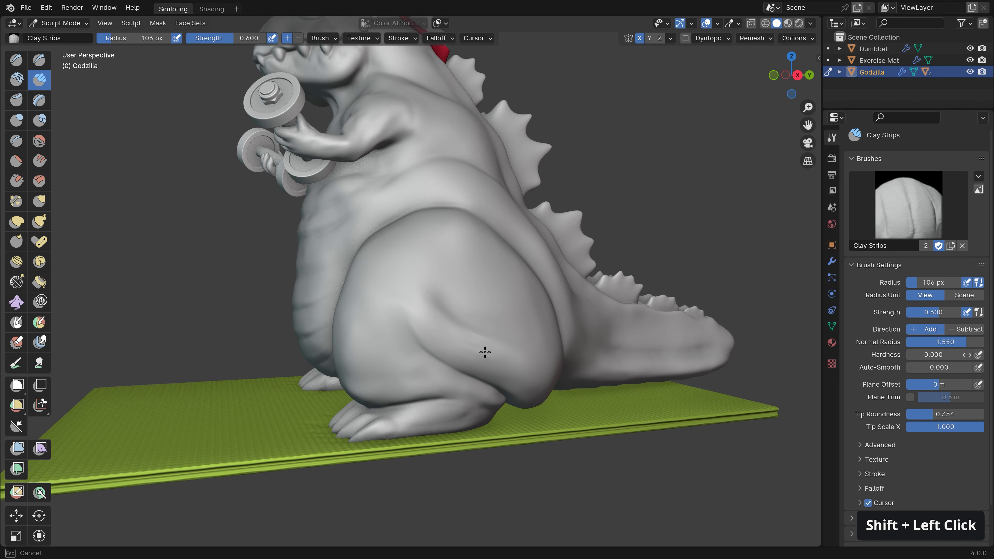
{"action": "middle_click_drag", "start_coordinate": [366, 300], "coordinate": [509, 260]}
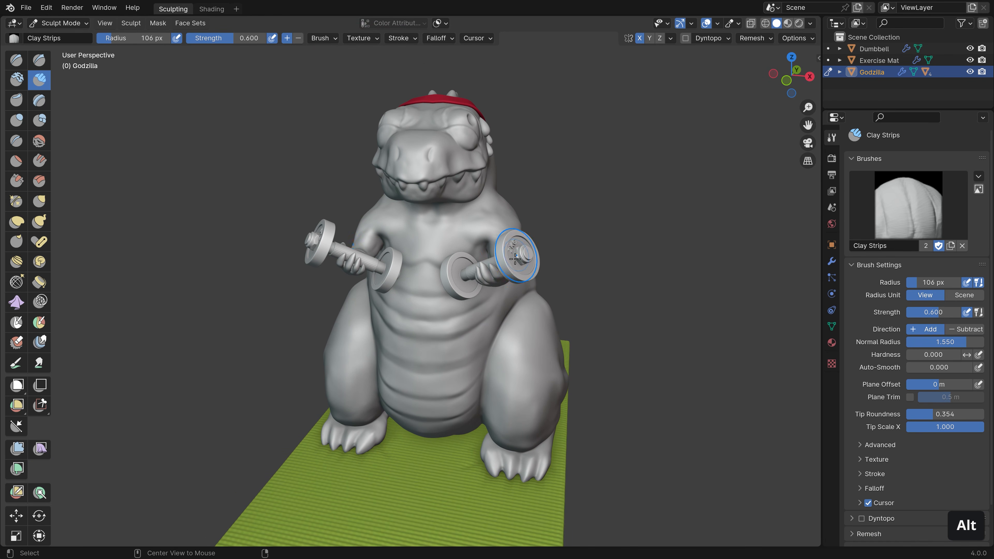
Switch sculpting from Godzilla to the dumbbell to check its X symmetry setting, and return to Object Mode
{"action": "key", "text": "alt+q"}
{"action": "left_click", "coordinate": [642, 38]}
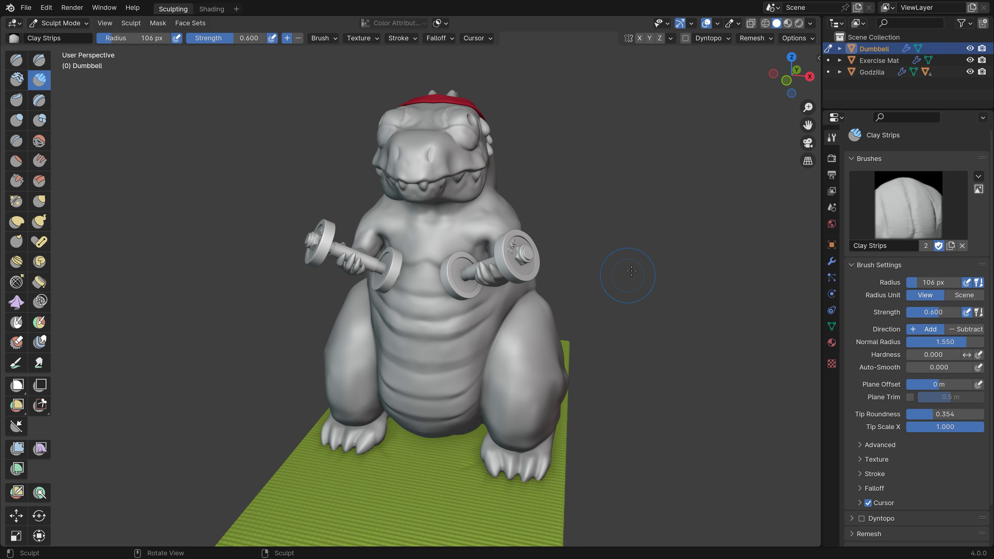
{"action": "key", "text": "Tab"}
{"action": "mouse_move", "coordinate": [535, 218]}
{"action": "middle_mouse_down"}
{"action": "mouse_move", "coordinate": [524, 212]}
{"action": "mouse_move", "coordinate": [518, 279]}
{"action": "middle_mouse_up"}
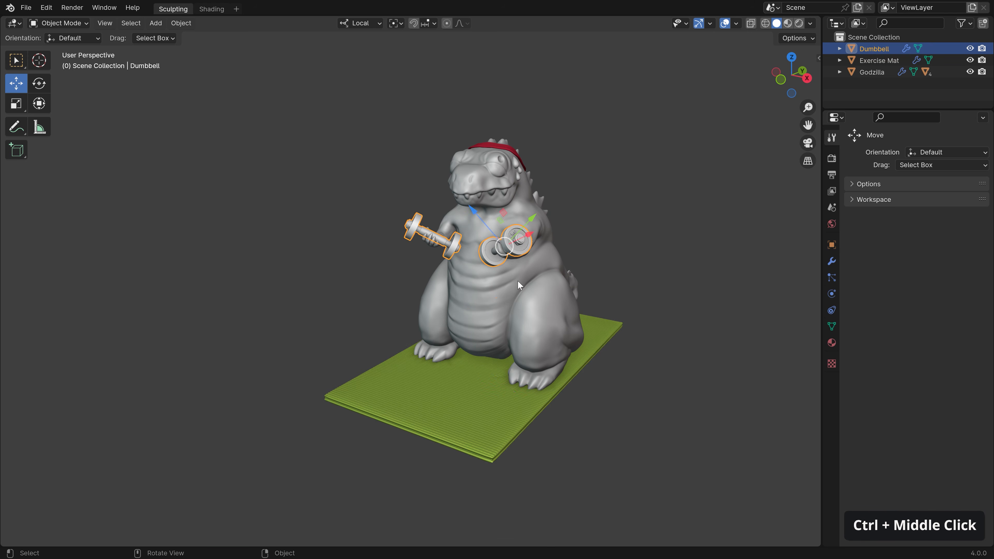
Enter Sculpt Mode with the exercise mat, dumbbells, headband and Godzilla selected, and enable X symmetry for all of them at once
{"action": "left_click", "coordinate": [494, 374]}
{"action": "left_click", "coordinate": [491, 241], "text": "shift"}
{"action": "left_click", "coordinate": [502, 146], "text": "shift"}
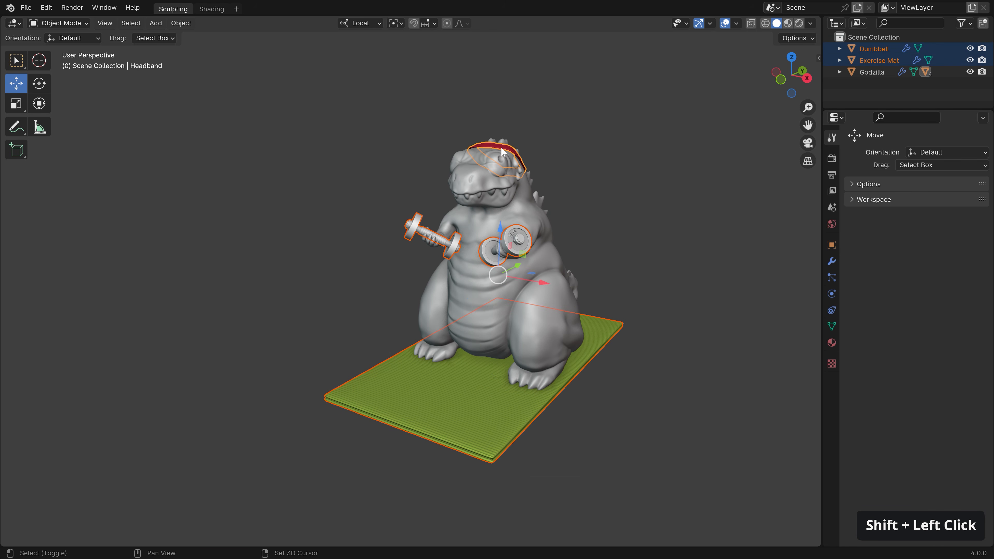
{"action": "left_click", "coordinate": [484, 191], "text": "shift"}
{"action": "key", "text": "Tab"}
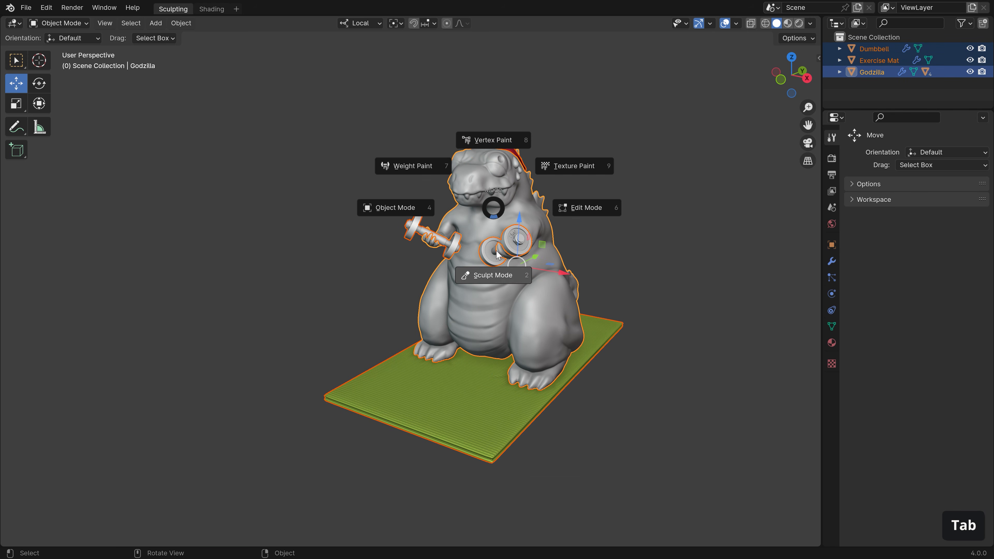
{"action": "left_click", "coordinate": [500, 276]}
{"action": "middle_click_drag", "start_coordinate": [497, 248], "coordinate": [612, 70], "text": "ctrl"}
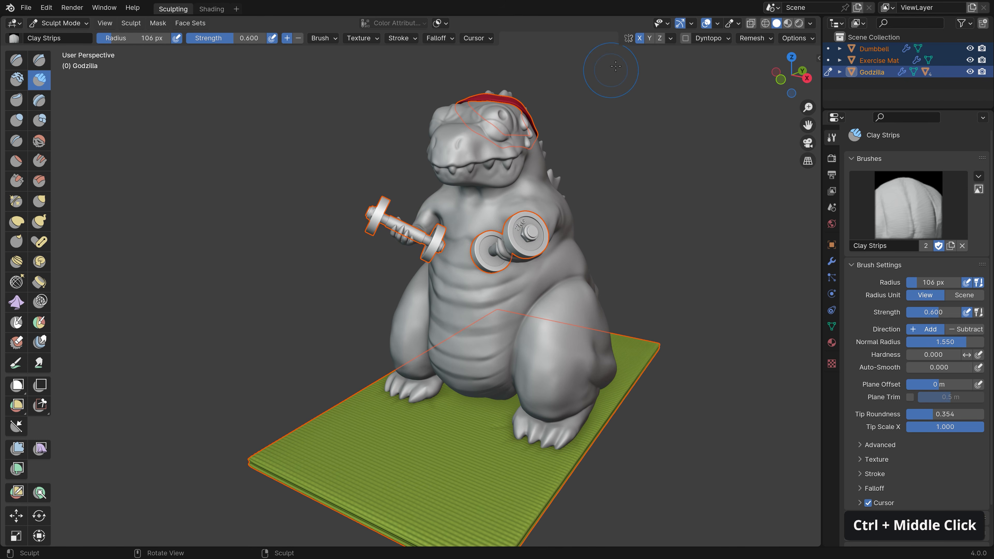
{"action": "left_click", "coordinate": [641, 39], "text": "alt"}
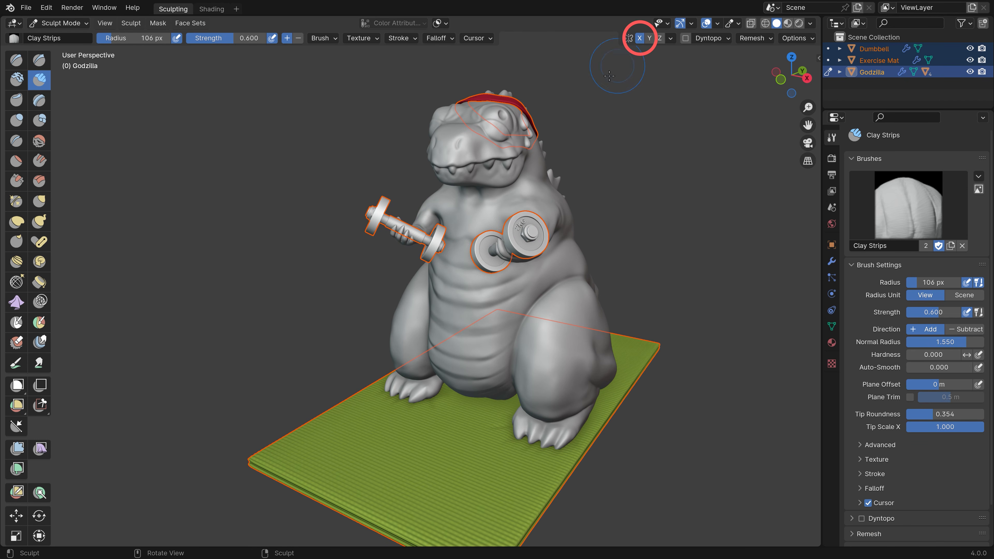
Switch sculpting between the dumbbell and the other objects to check the X symmetry setting of each
{"action": "key", "text": "alt+q"}
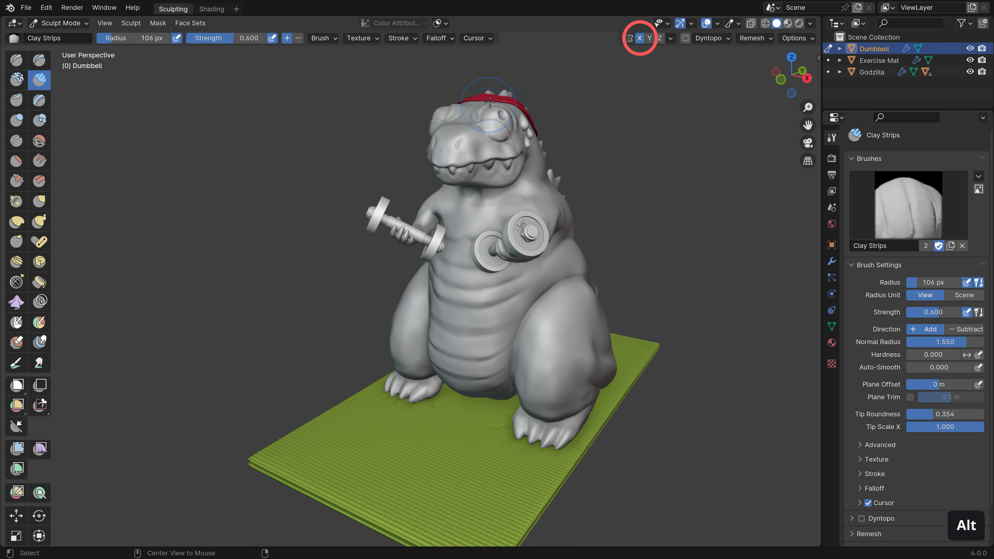
{"action": "key", "text": "alt+q"}
{"action": "key", "text": "alt+q"}
{"action": "key", "text": "alt+q"}
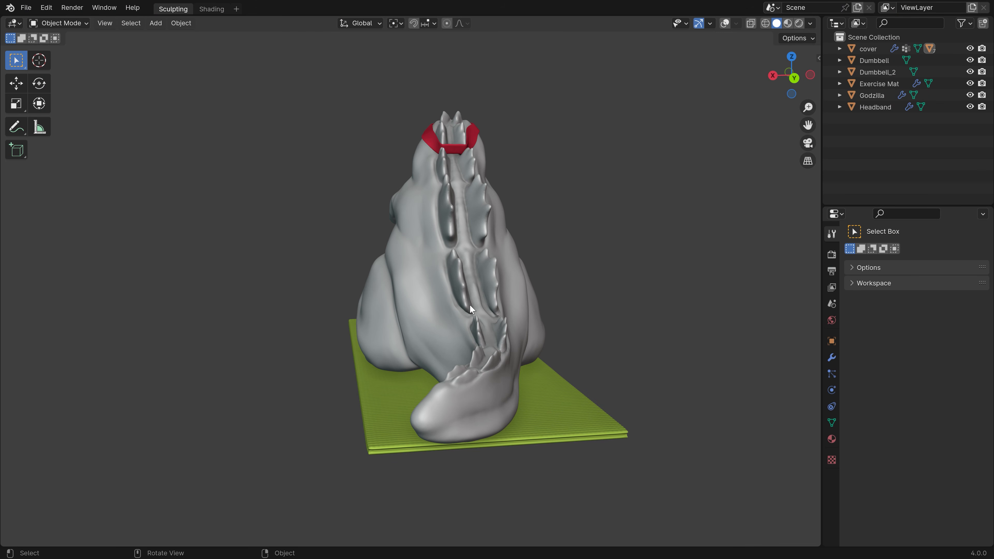
{"action": "middle_click_drag", "start_coordinate": [470, 305], "coordinate": [508, 274]}
{"action": "scroll", "coordinate": [467, 210], "scroll_direction": "up", "scroll_amount": 3}
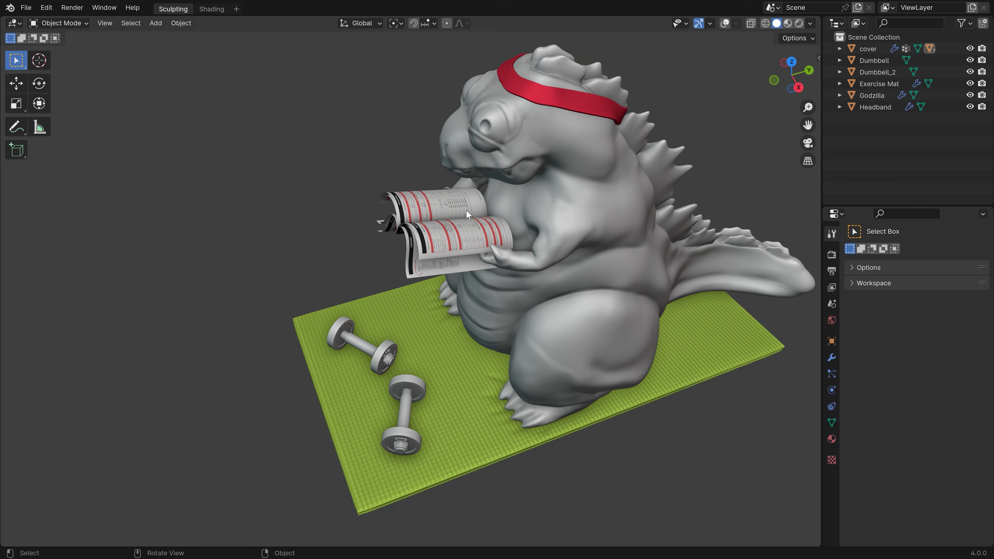
{"action": "scroll", "coordinate": [466, 210], "scroll_direction": "up", "scroll_amount": 2}
{"action": "middle_click_drag", "start_coordinate": [467, 210], "coordinate": [571, 316]}
{"action": "middle_click_drag", "start_coordinate": [373, 274], "coordinate": [460, 265], "text": "shift"}
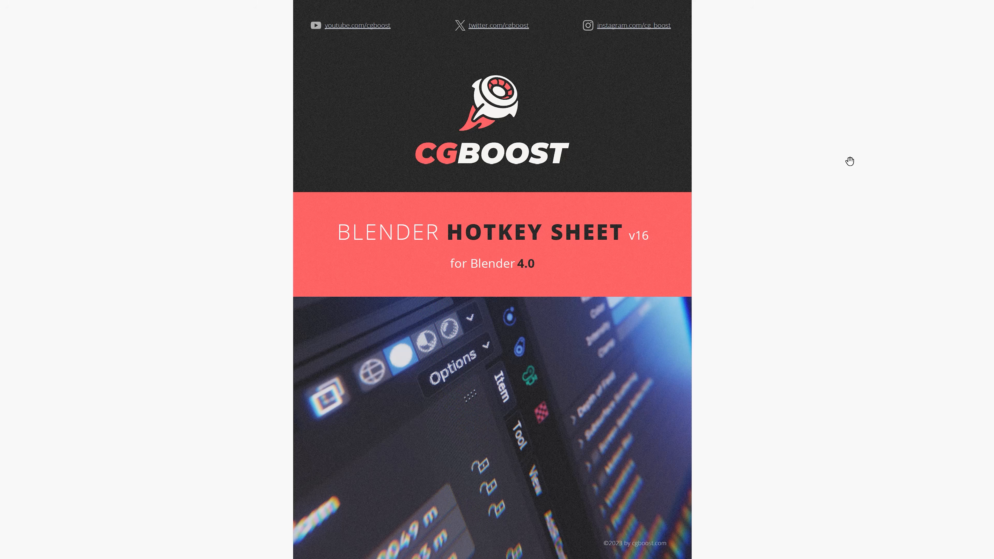
Look through the hotkey sheet for Blender 4.0, including the General, Sculpting and Animation pages, in its coloured and black-and-white versions
{"action": "scroll", "coordinate": [791, 40], "scroll_direction": "down", "scroll_amount": 15}
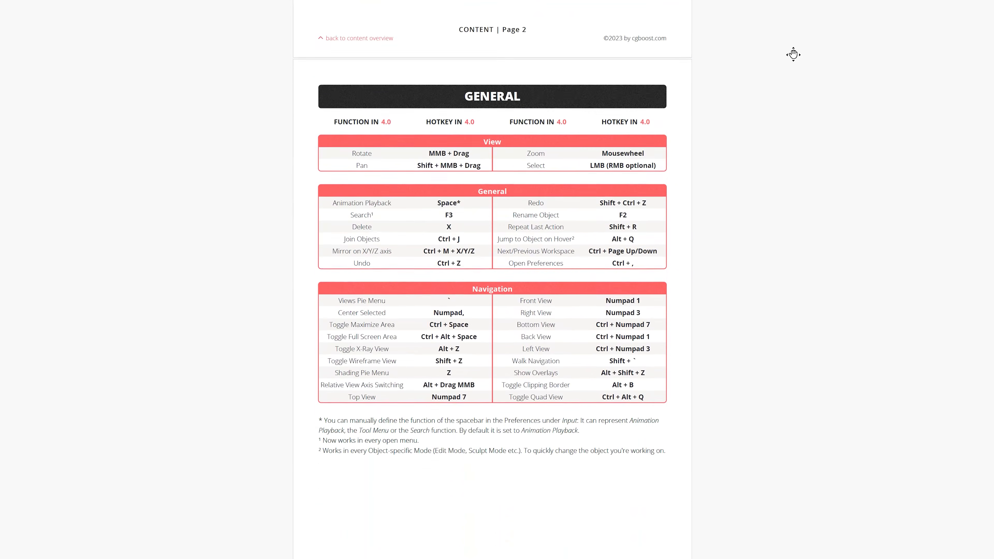
{"action": "scroll", "coordinate": [793, 55], "scroll_direction": "down", "scroll_amount": 20}
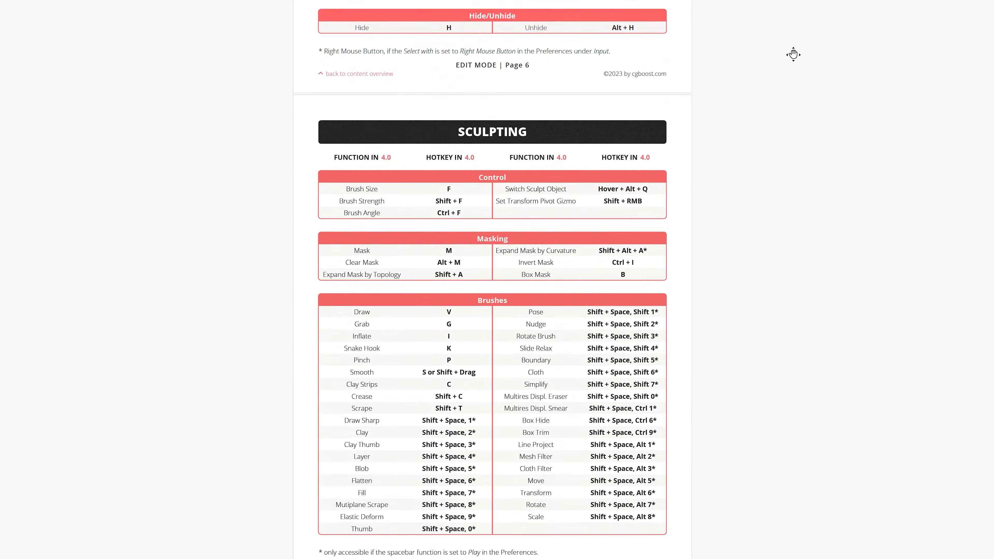
{"action": "scroll", "coordinate": [793, 55], "scroll_direction": "down", "scroll_amount": 20}
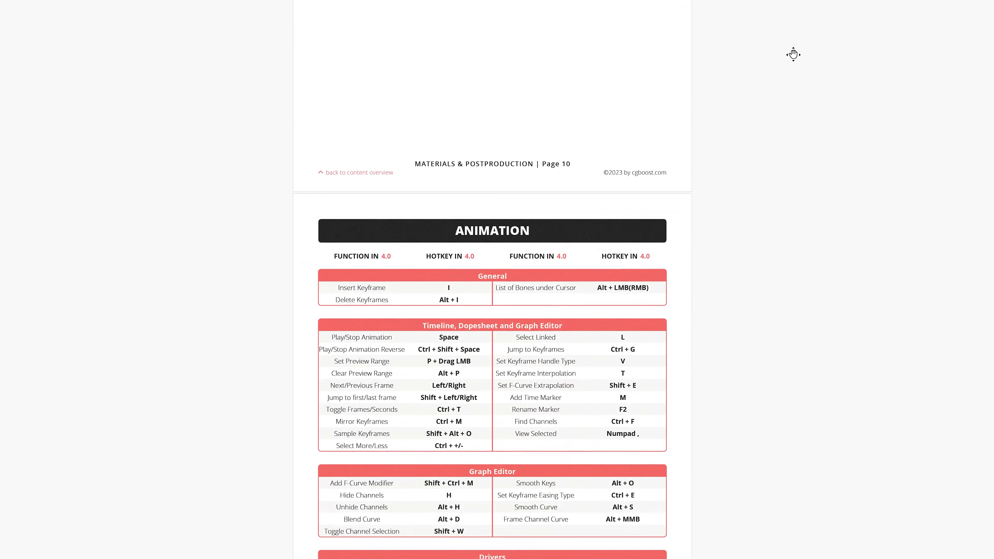
{"action": "scroll", "coordinate": [793, 54], "scroll_direction": "down", "scroll_amount": 20}
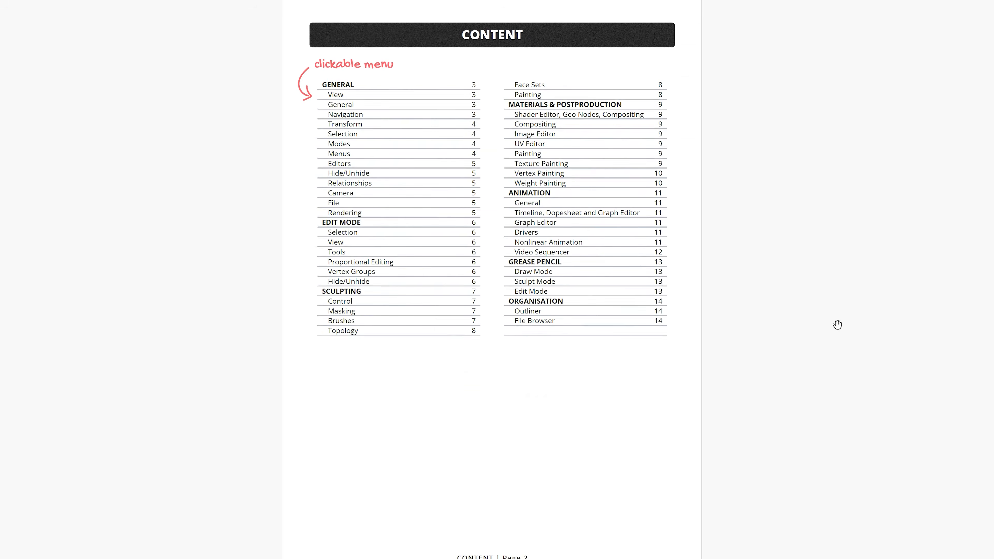
{"action": "left_click", "coordinate": [282, 405]}
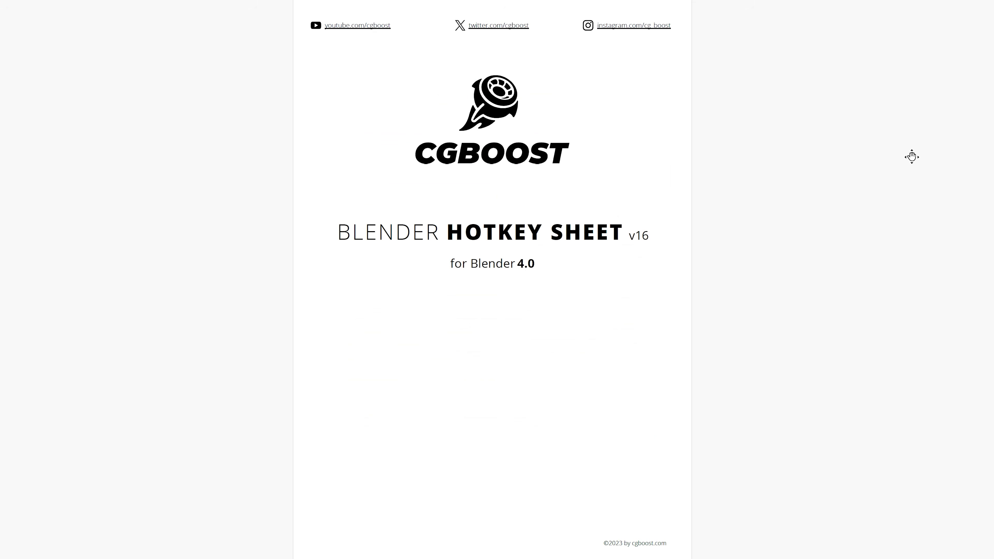
{"action": "scroll", "coordinate": [910, 156], "scroll_direction": "down", "scroll_amount": 20}
{"action": "scroll", "coordinate": [912, 168], "scroll_direction": "down", "scroll_amount": 20}
{"action": "scroll", "coordinate": [911, 168], "scroll_direction": "down", "scroll_amount": 20}
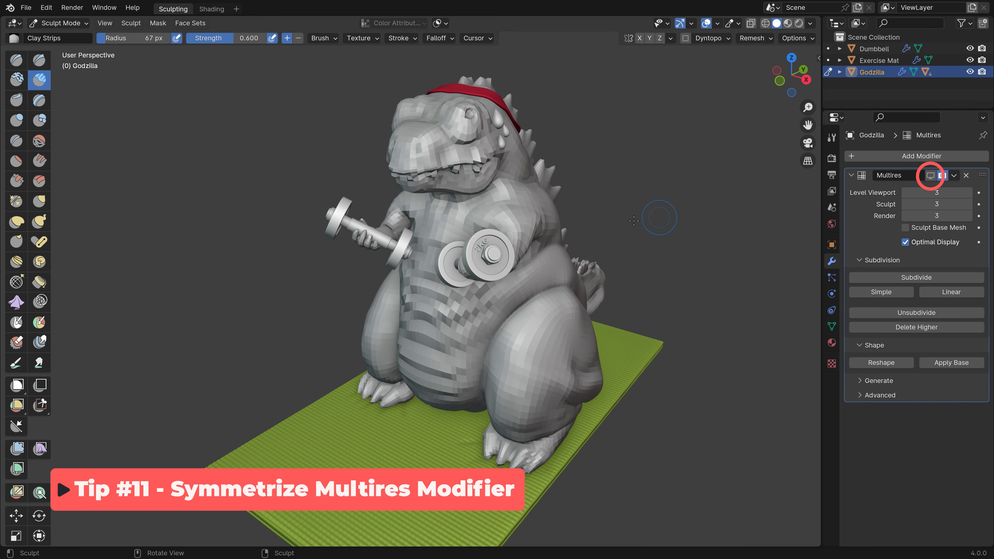
Turn on the Multires modifier's viewport display and sculpt strokes on Godzilla's left arm with Clay Strips, enlarging the brush radius to 175 px
{"action": "middle_click_drag", "start_coordinate": [384, 250], "coordinate": [524, 240]}
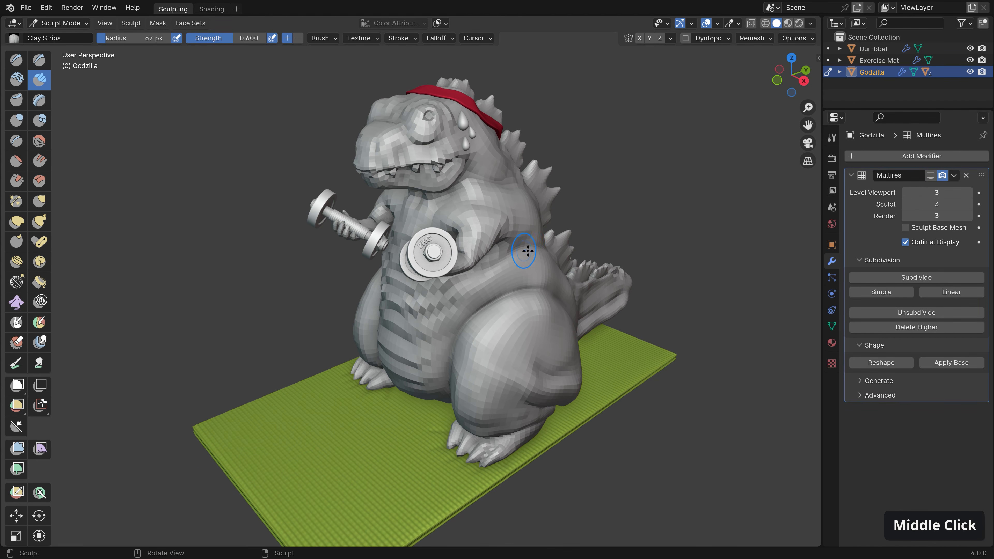
{"action": "left_click", "coordinate": [931, 175]}
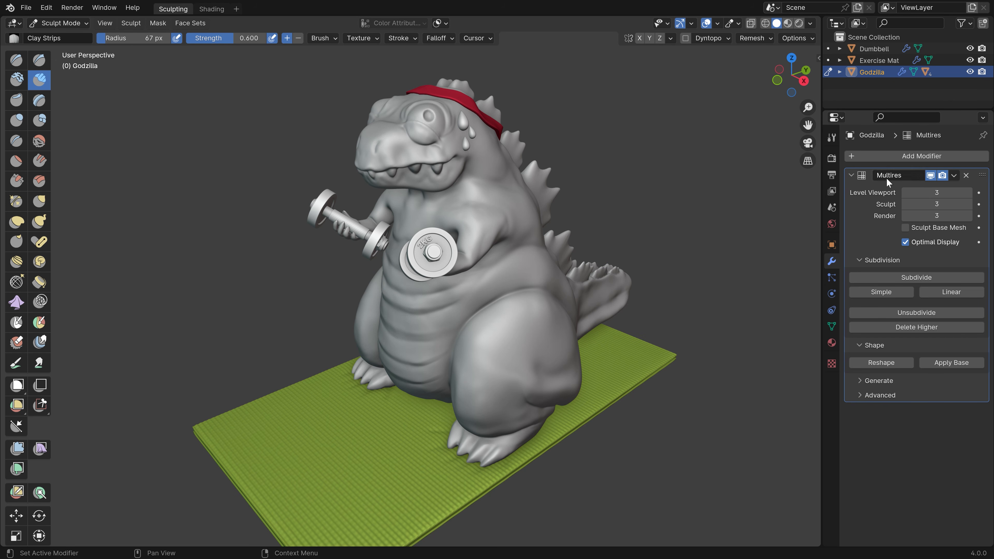
{"action": "mouse_move", "coordinate": [482, 270]}
{"action": "middle_mouse_down"}
{"action": "mouse_move", "coordinate": [505, 270]}
{"action": "mouse_move", "coordinate": [525, 208]}
{"action": "middle_mouse_up"}
{"action": "key", "text": "f"}
{"action": "left_click", "coordinate": [495, 300]}
{"action": "mouse_move", "coordinate": [473, 299]}
{"action": "left_mouse_down"}
{"action": "mouse_move", "coordinate": [490, 294]}
{"action": "mouse_move", "coordinate": [497, 258]}
{"action": "left_mouse_up"}
{"action": "middle_click_drag", "start_coordinate": [447, 302], "coordinate": [478, 280]}
{"action": "mouse_move", "coordinate": [478, 280]}
{"action": "left_mouse_down"}
{"action": "mouse_move", "coordinate": [462, 259]}
{"action": "mouse_move", "coordinate": [495, 252]}
{"action": "mouse_move", "coordinate": [487, 243]}
{"action": "left_mouse_up"}
{"action": "key", "text": "f"}
{"action": "left_click", "coordinate": [503, 249]}
{"action": "mouse_move", "coordinate": [487, 243]}
{"action": "middle_mouse_down", "text": "ctrl"}
{"action": "mouse_move", "coordinate": [484, 289]}
{"action": "mouse_move", "coordinate": [415, 275]}
{"action": "middle_mouse_up", "text": "ctrl"}
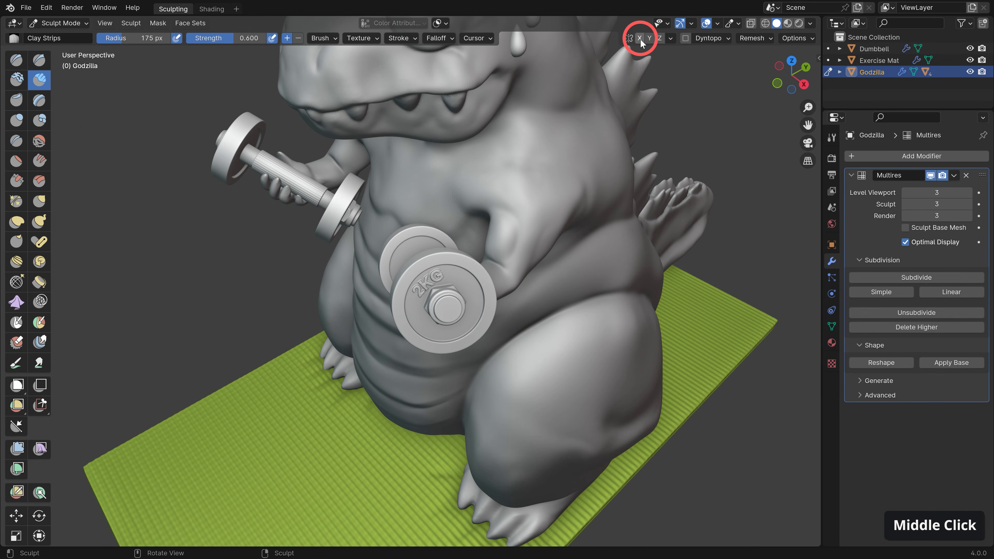
Compare the sculpted detail on Godzilla's left and right arms from several angles
{"action": "middle_click_drag", "start_coordinate": [486, 169], "coordinate": [469, 305]}
{"action": "middle_click_drag", "start_coordinate": [262, 210], "coordinate": [369, 366]}
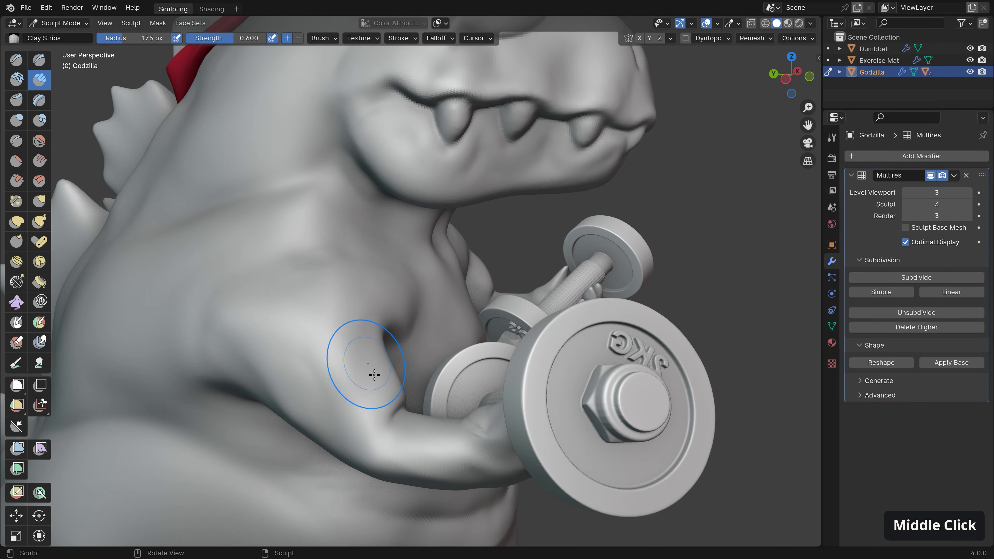
{"action": "middle_click_drag", "start_coordinate": [461, 164], "coordinate": [470, 255], "text": "ctrl"}
{"action": "middle_click_drag", "start_coordinate": [579, 243], "coordinate": [475, 251]}
{"action": "mouse_move", "coordinate": [476, 251]}
{"action": "middle_mouse_down", "text": "shift"}
{"action": "mouse_move", "coordinate": [480, 237]}
{"action": "mouse_move", "coordinate": [466, 239]}
{"action": "middle_mouse_up", "text": "shift"}
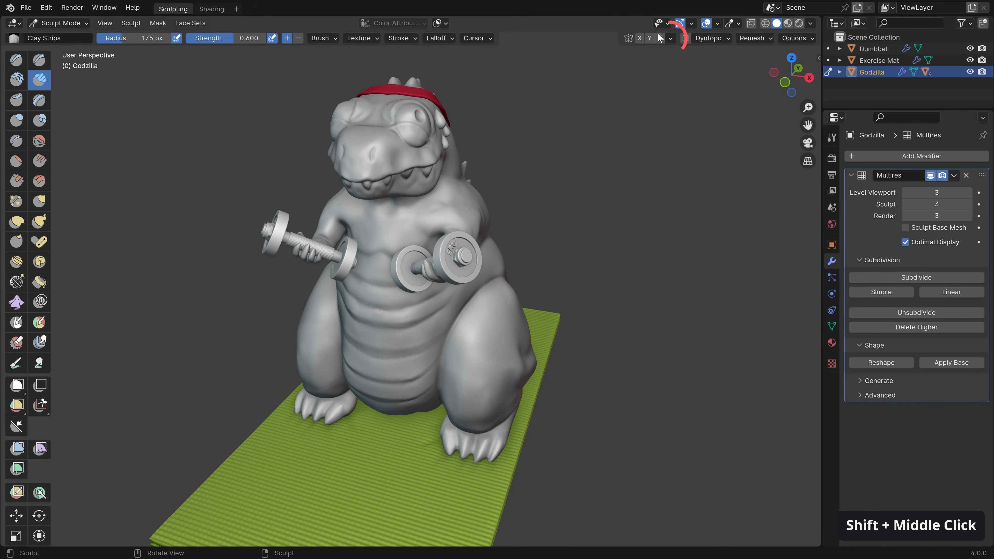
Turn off the Multires modifier's viewport display and symmetrize Godzilla's mesh in the +X to -X direction
{"action": "left_click", "coordinate": [670, 38]}
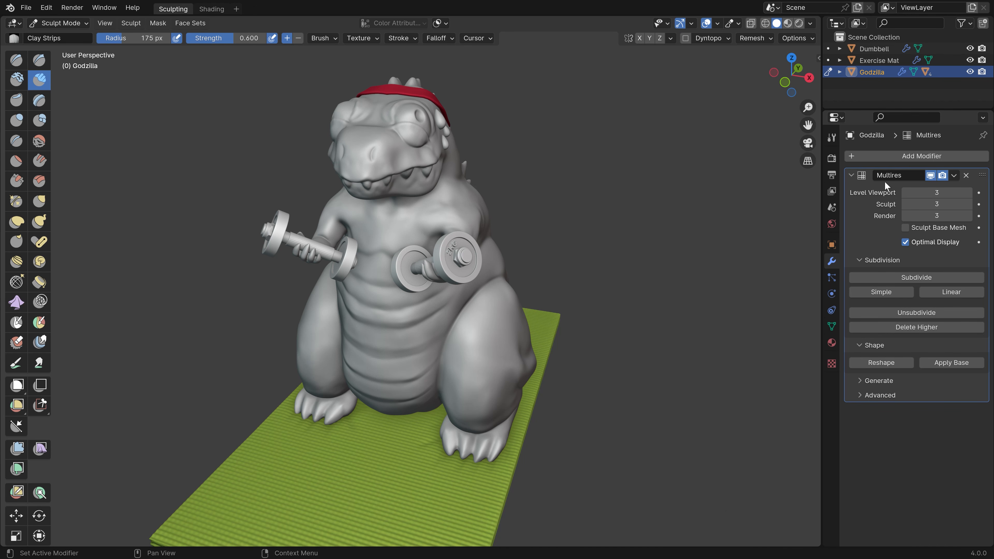
{"action": "left_click", "coordinate": [930, 176]}
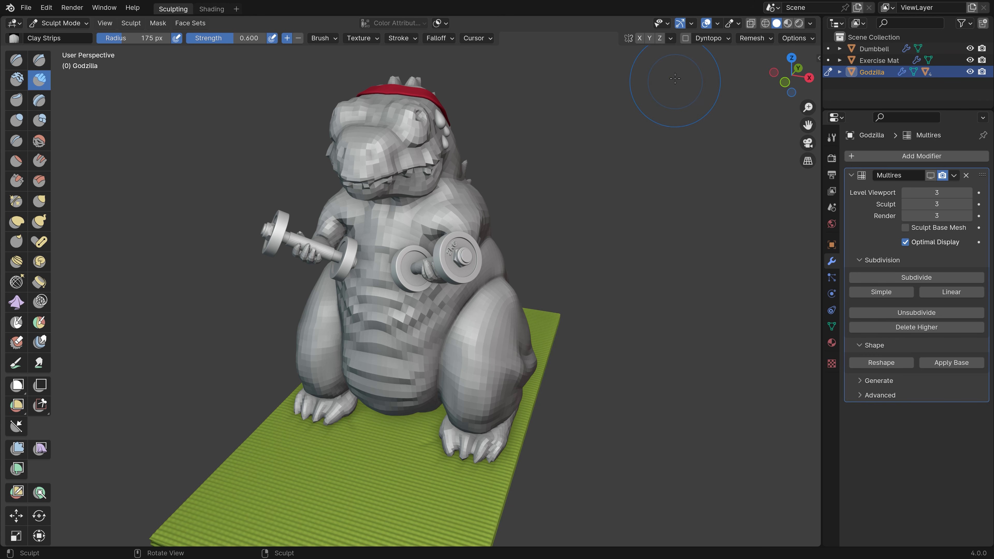
{"action": "left_click", "coordinate": [671, 38]}
{"action": "middle_click_drag", "start_coordinate": [512, 223], "coordinate": [539, 220]}
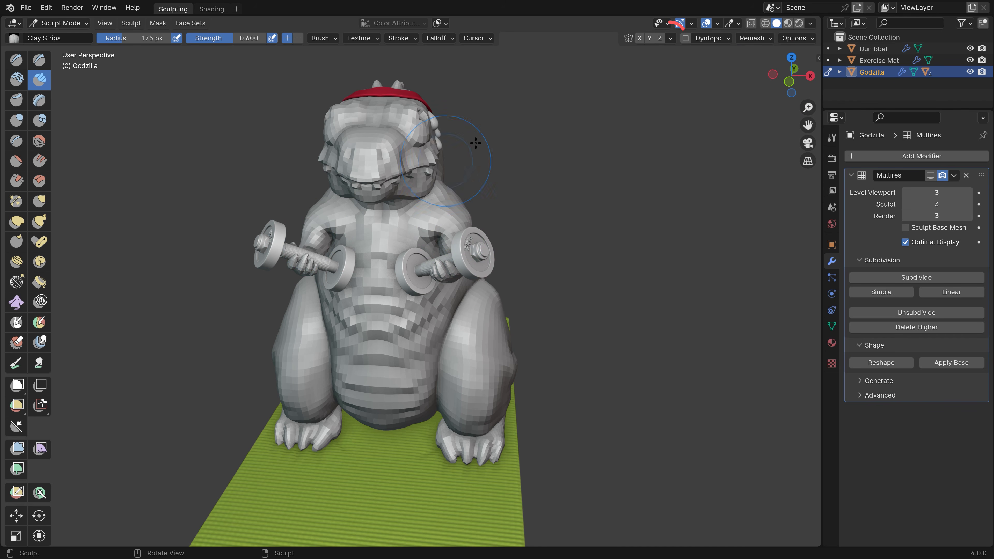
{"action": "left_click", "coordinate": [671, 38]}
{"action": "left_click", "coordinate": [671, 202]}
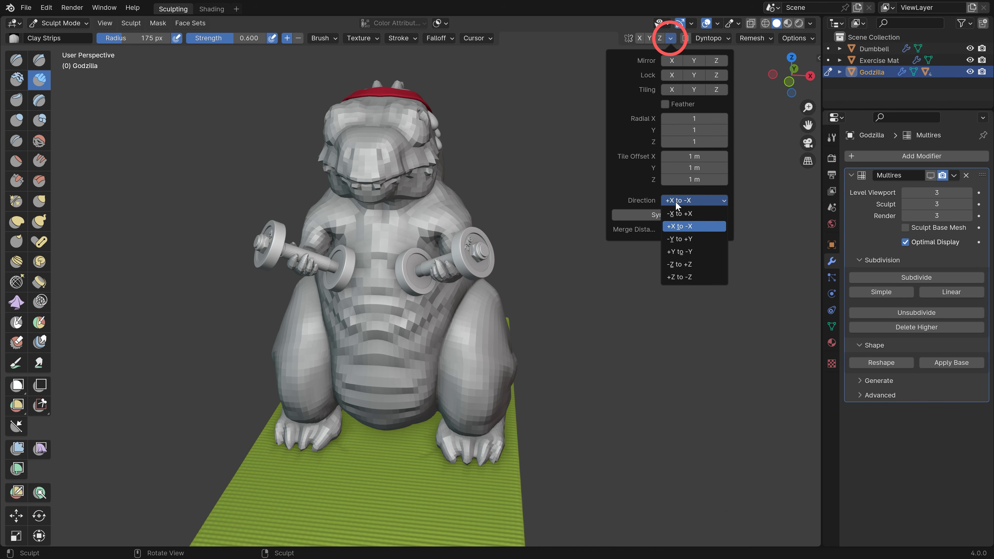
{"action": "left_click", "coordinate": [680, 229]}
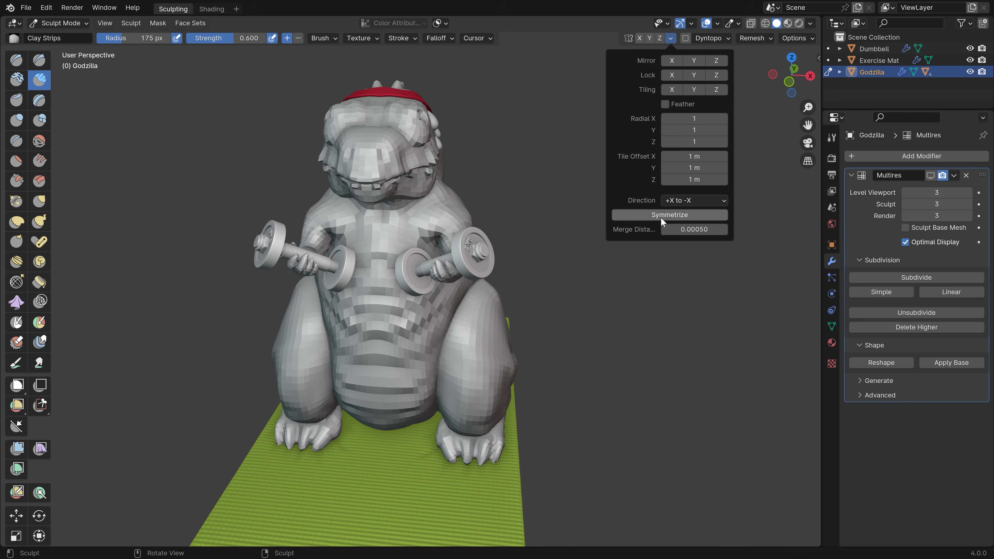
Turn the Multires viewport display back on and smooth the centre seam on Godzilla's chest
{"action": "left_click", "coordinate": [929, 176]}
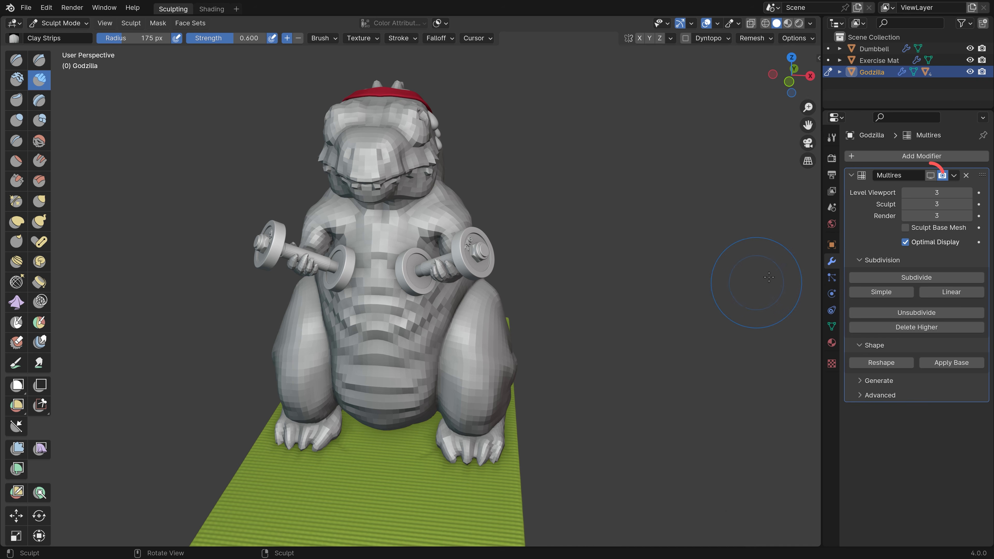
{"action": "left_click", "coordinate": [931, 176]}
{"action": "middle_click_drag", "start_coordinate": [529, 274], "coordinate": [423, 300]}
{"action": "middle_click_drag", "start_coordinate": [414, 247], "coordinate": [405, 218]}
{"action": "left_click_drag", "start_coordinate": [413, 264], "coordinate": [407, 243], "text": "shift"}
{"action": "middle_click_drag", "start_coordinate": [405, 218], "coordinate": [413, 270]}
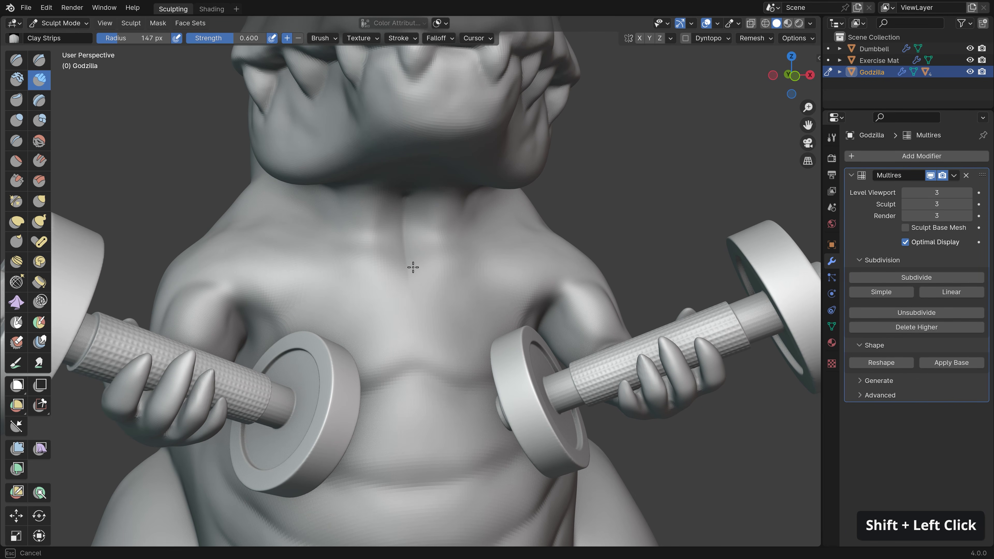
{"action": "middle_click_drag", "start_coordinate": [406, 232], "coordinate": [407, 258], "text": "ctrl"}
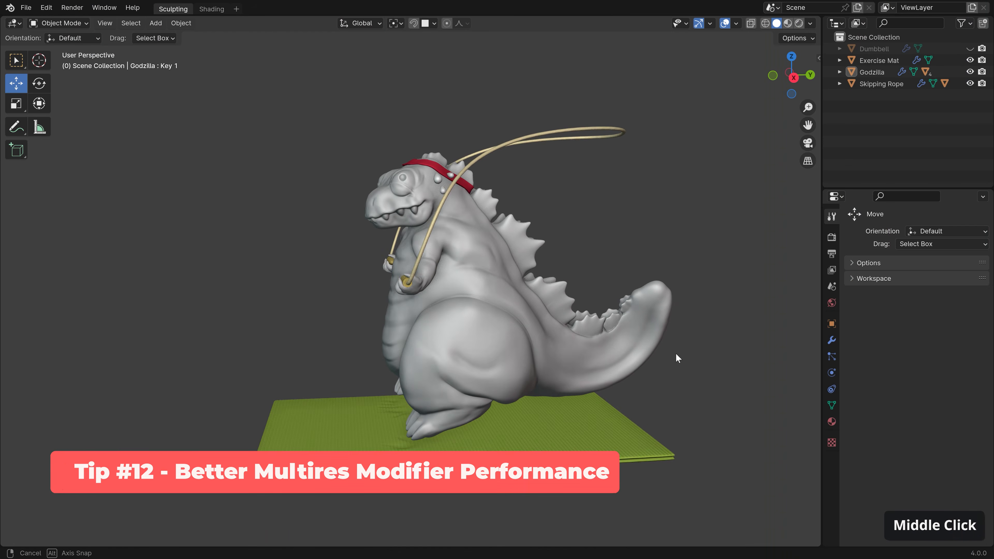
Create a new file from the General template
{"action": "middle_click_drag", "start_coordinate": [678, 358], "coordinate": [678, 323]}
{"action": "left_click", "coordinate": [26, 7]}
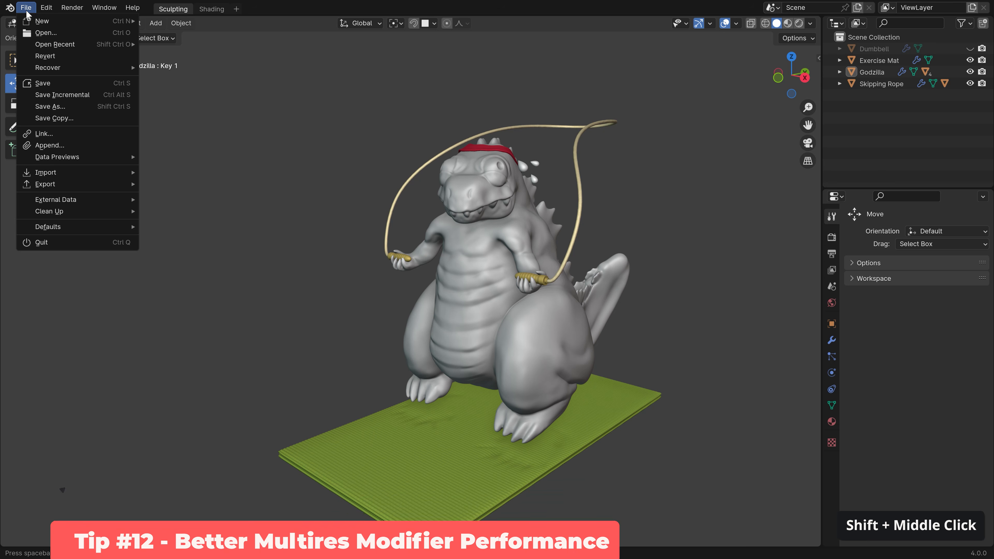
{"action": "mouse_move", "coordinate": [46, 20]}
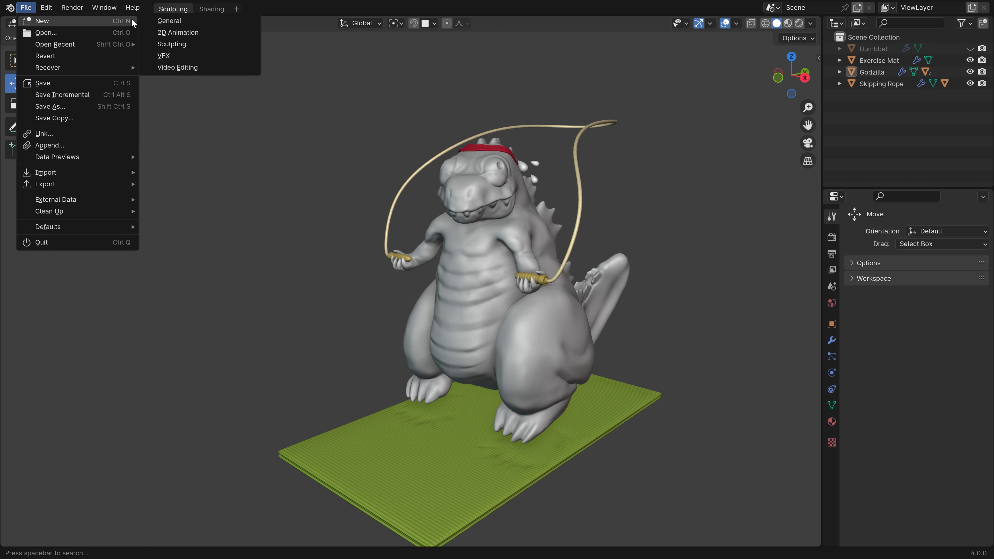
{"action": "left_click", "coordinate": [154, 20]}
Delete the default camera and light from the scene and select the cube
{"action": "left_click", "coordinate": [215, 219]}
{"action": "key", "text": "x"}
{"action": "left_click", "coordinate": [281, 335]}
{"action": "left_click", "coordinate": [525, 84]}
{"action": "key", "text": "x"}
{"action": "left_click", "coordinate": [602, 154]}
{"action": "left_click", "coordinate": [409, 261]}
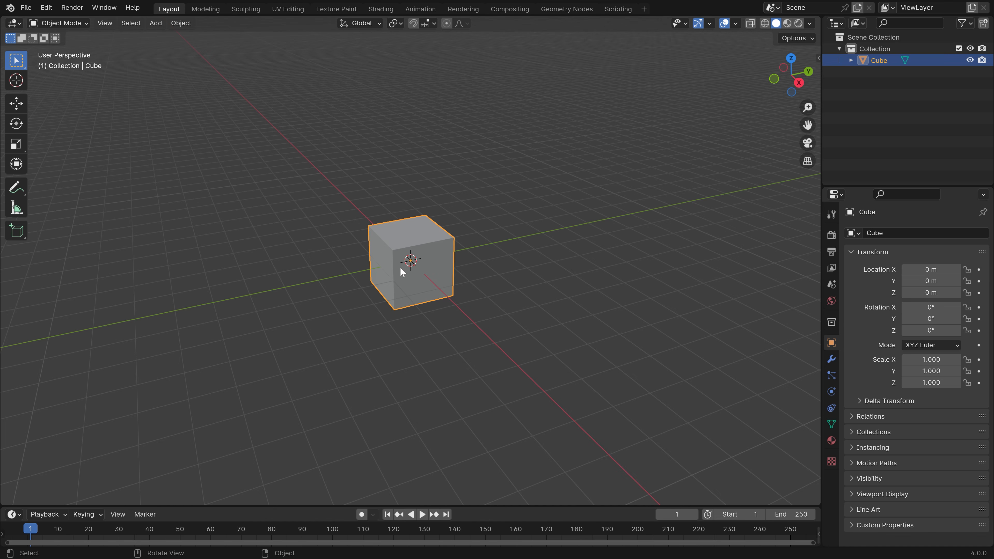
Add a Multiresolution modifier to the cube
{"action": "middle_click_drag", "start_coordinate": [402, 274], "coordinate": [460, 295], "text": "ctrl"}
{"action": "left_click", "coordinate": [832, 359]}
{"action": "left_click", "coordinate": [920, 235]}
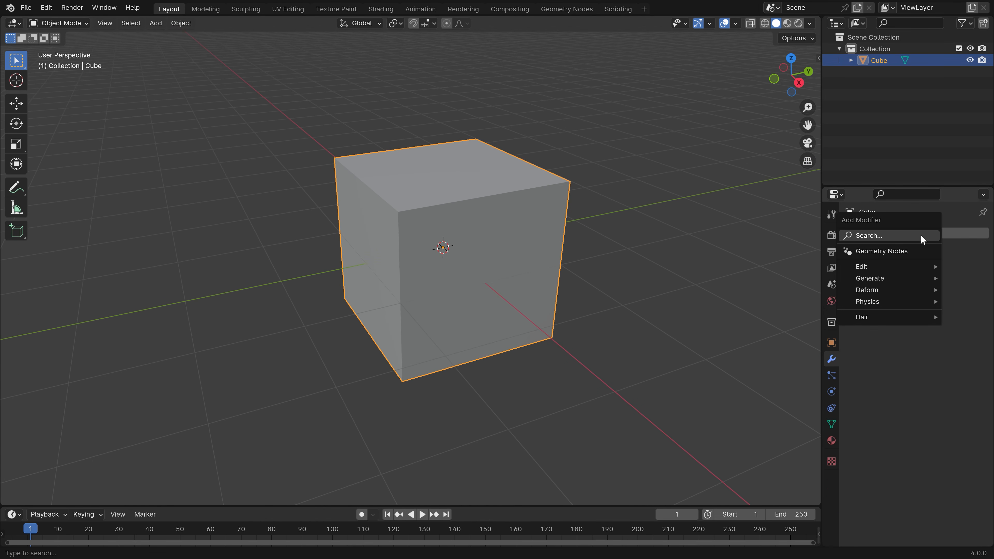
{"action": "left_click", "coordinate": [921, 235]}
{"action": "type", "text": "mut"}
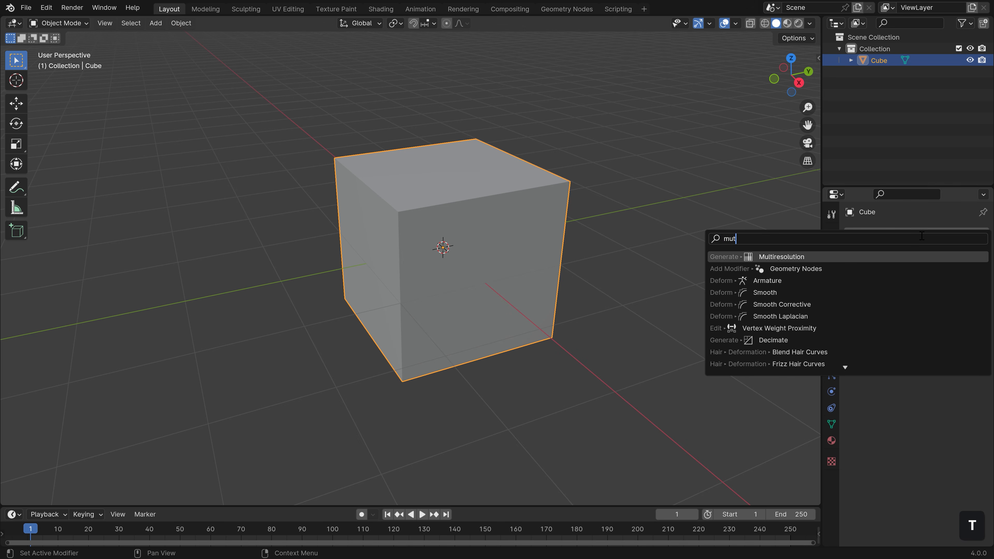
{"action": "left_click", "coordinate": [910, 255]}
Subdivide the cube's Multires modifier up to level 10
{"action": "left_click", "coordinate": [916, 355]}
{"action": "left_click", "coordinate": [916, 355]}
{"action": "left_click", "coordinate": [916, 356]}
{"action": "left_click", "coordinate": [916, 355]}
{"action": "left_click", "coordinate": [916, 355]}
{"action": "left_click", "coordinate": [916, 354]}
{"action": "left_click", "coordinate": [916, 354]}
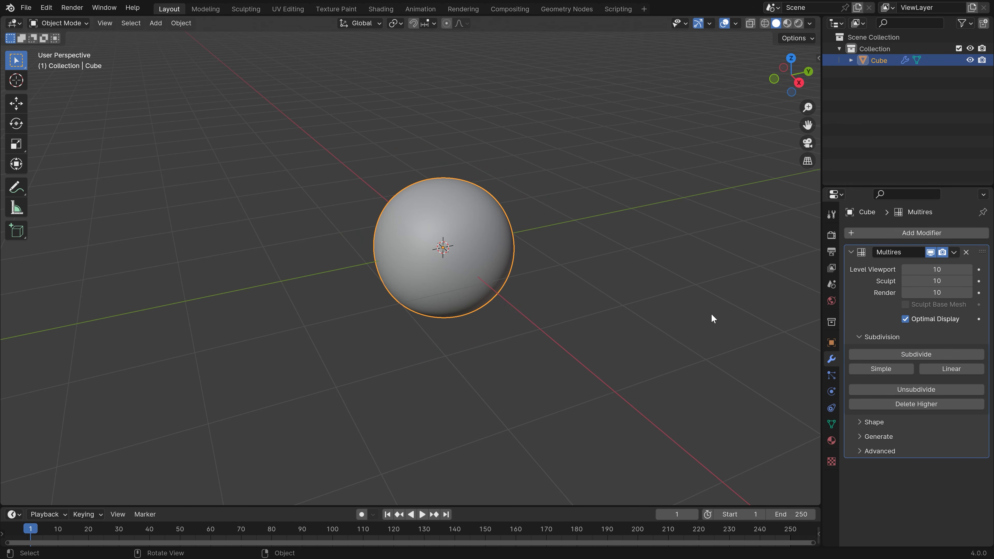
Show the scene statistics in the status bar
{"action": "right_click", "coordinate": [875, 556]}
{"action": "left_click", "coordinate": [853, 499]}
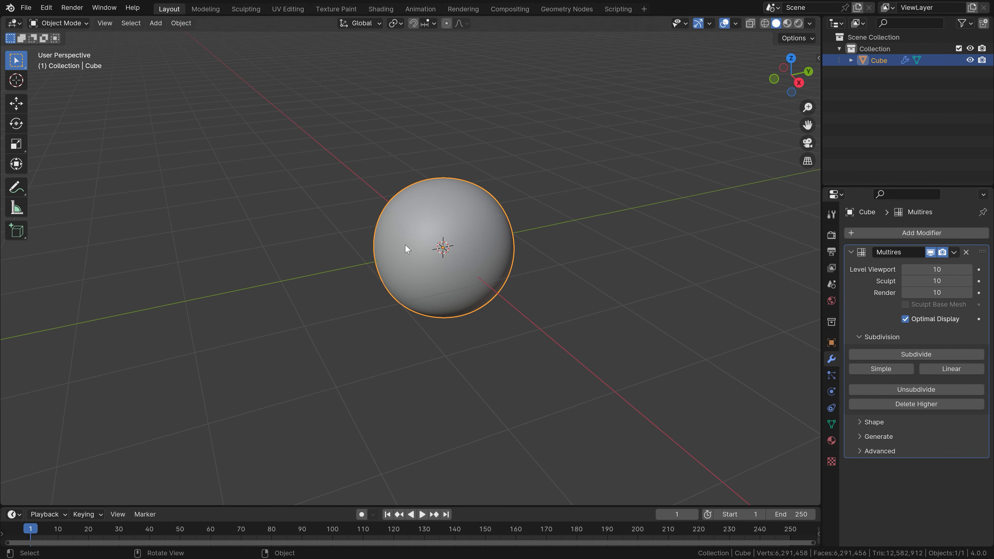
Switch the subdivided cube to Sculpt Mode and test a few SculptDraw strokes on its surface
{"action": "scroll", "coordinate": [441, 250], "scroll_direction": "up", "scroll_amount": 3}
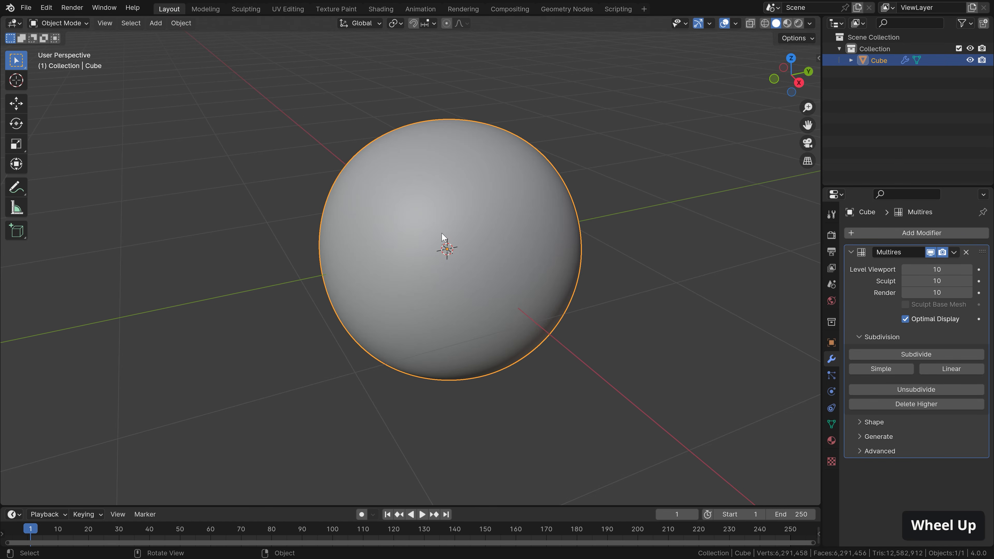
{"action": "key", "text": "Tab"}
{"action": "left_click", "coordinate": [453, 296]}
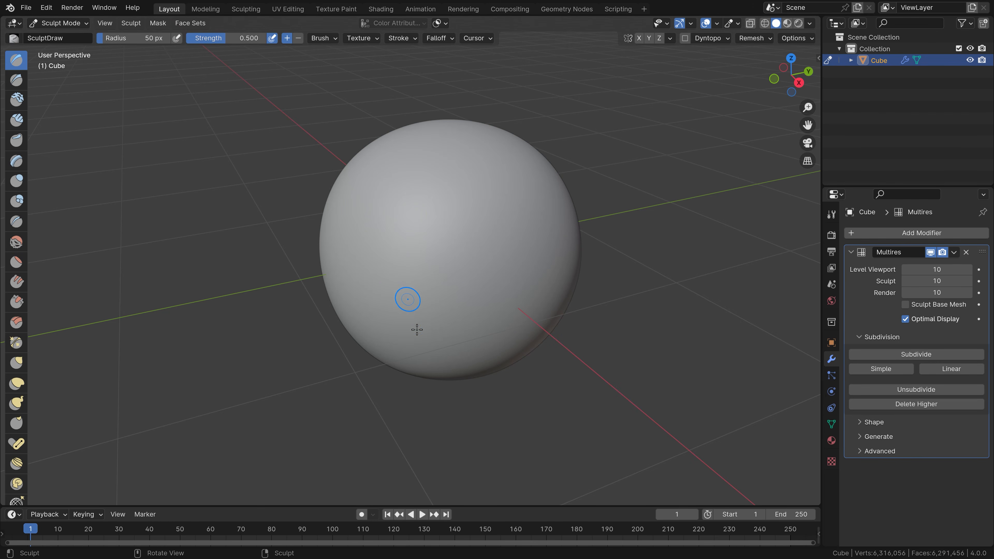
{"action": "left_click_drag", "start_coordinate": [398, 246], "coordinate": [418, 282]}
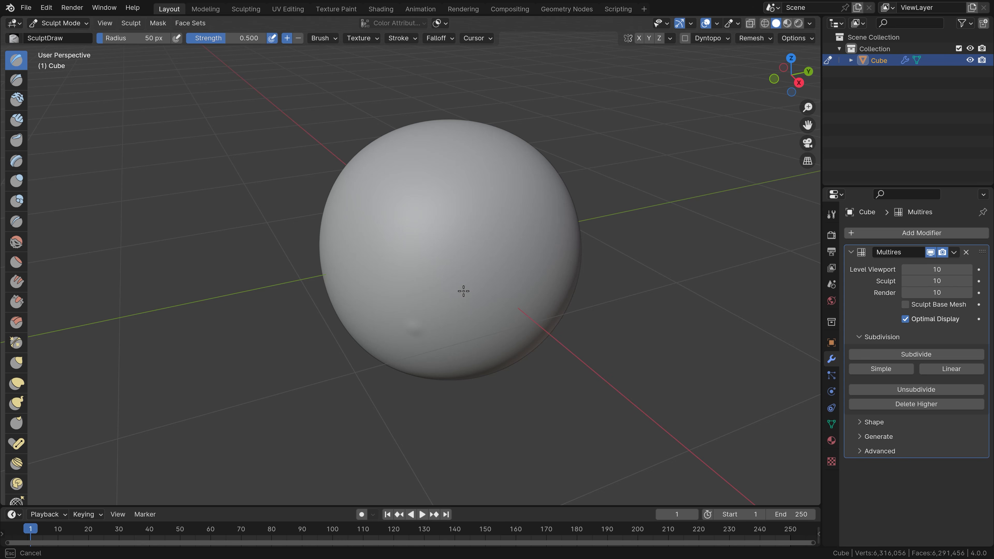
{"action": "left_click_drag", "start_coordinate": [465, 303], "coordinate": [380, 201]}
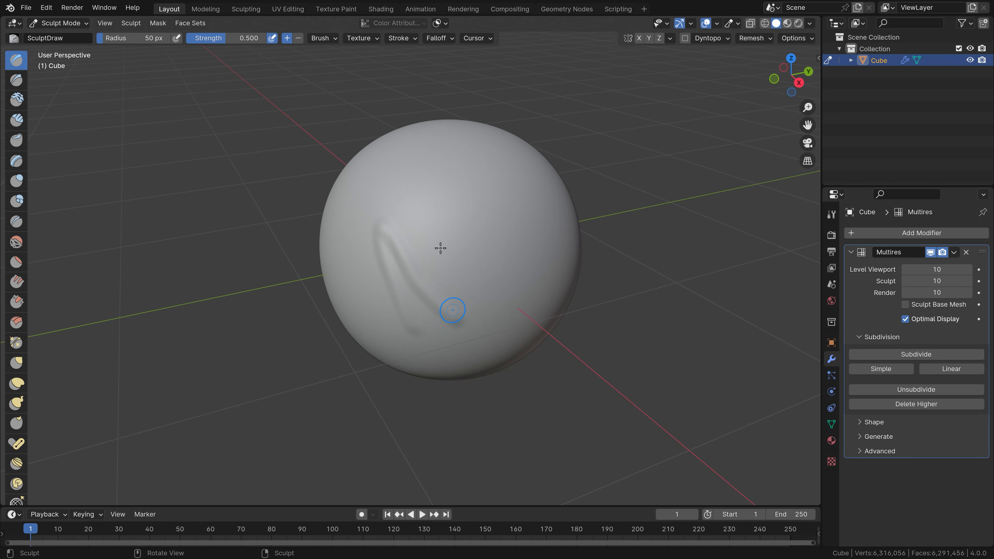
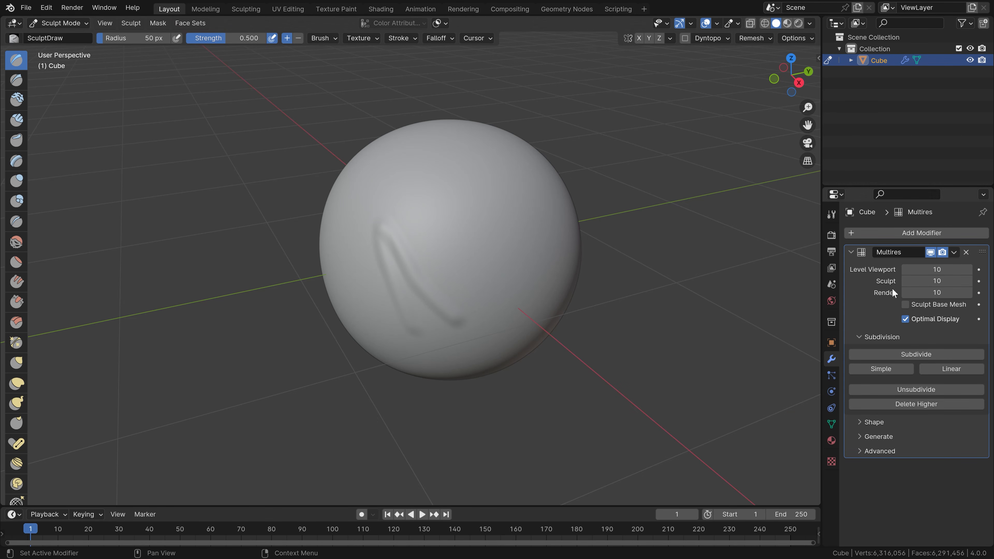
Return the cube to Object Mode and remove its Multires modifier
{"action": "key", "text": "Tab"}
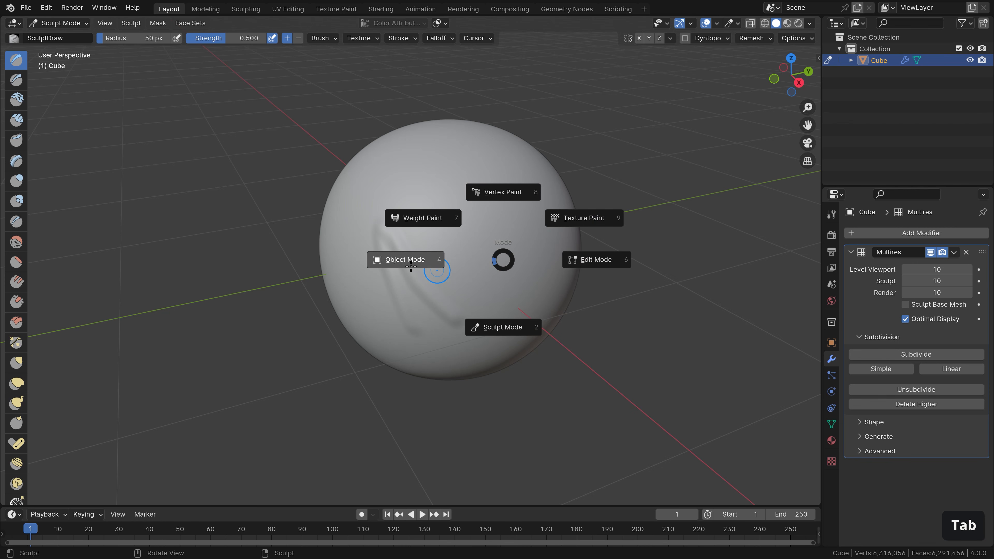
{"action": "left_click", "coordinate": [409, 260]}
{"action": "left_click", "coordinate": [966, 252]}
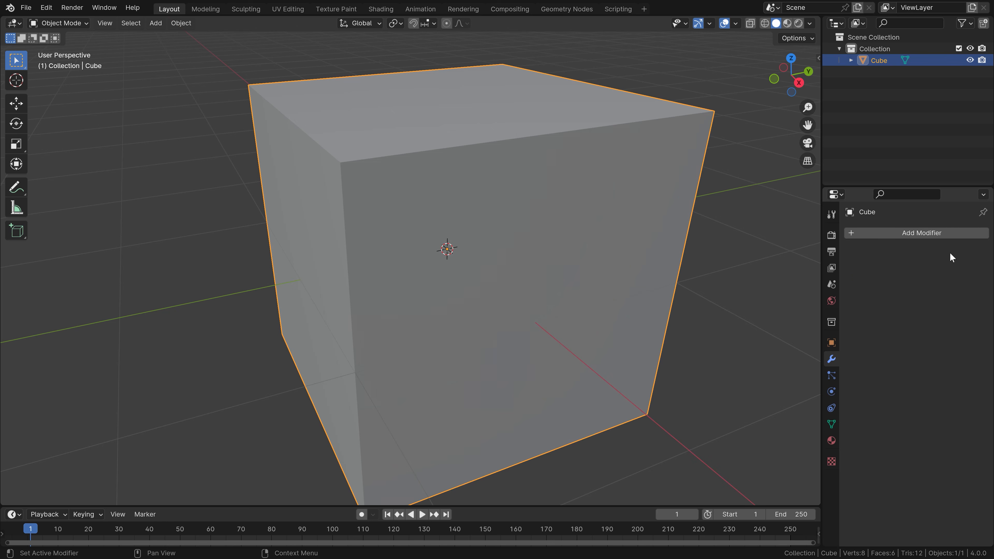
Add a Subdivision Surface modifier to the bare cube
{"action": "middle_click_drag", "start_coordinate": [549, 210], "coordinate": [522, 273], "text": "ctrl"}
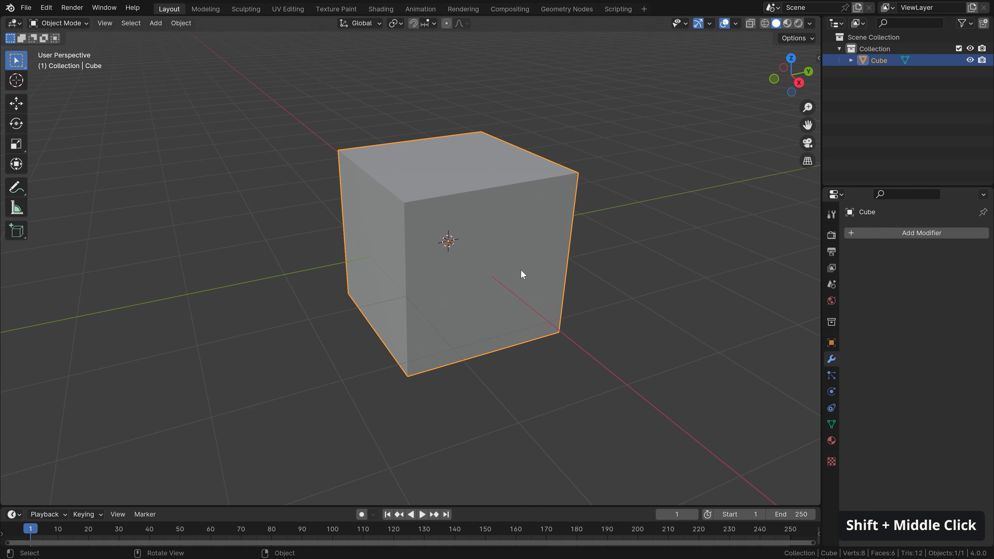
{"action": "left_click", "coordinate": [908, 233]}
{"action": "type", "text": "s"}
{"action": "left_click", "coordinate": [808, 260]}
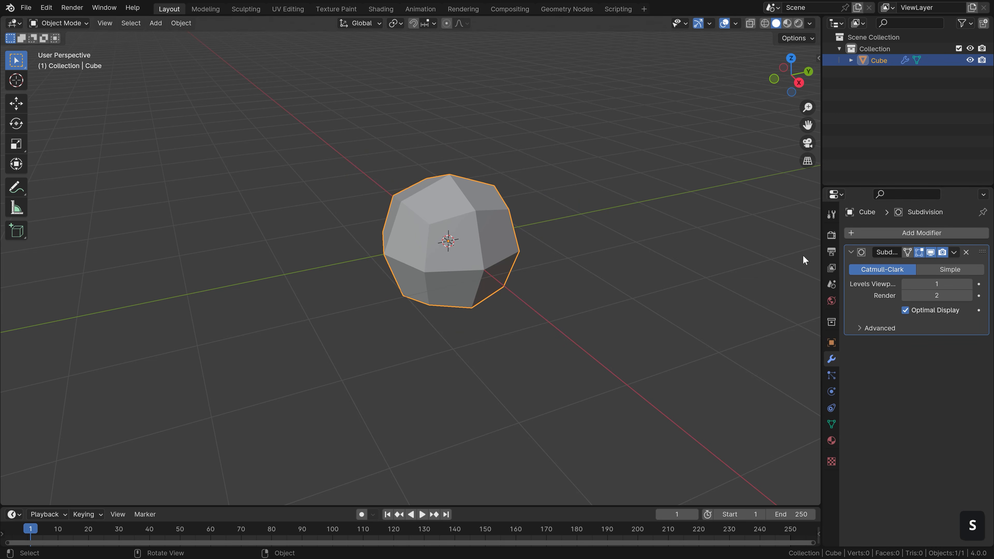
Raise the Subdivision modifier's viewport level to 5 along with its render level, and apply the modifier
{"action": "left_click", "coordinate": [969, 284]}
{"action": "left_click", "coordinate": [969, 284]}
{"action": "left_click", "coordinate": [969, 284]}
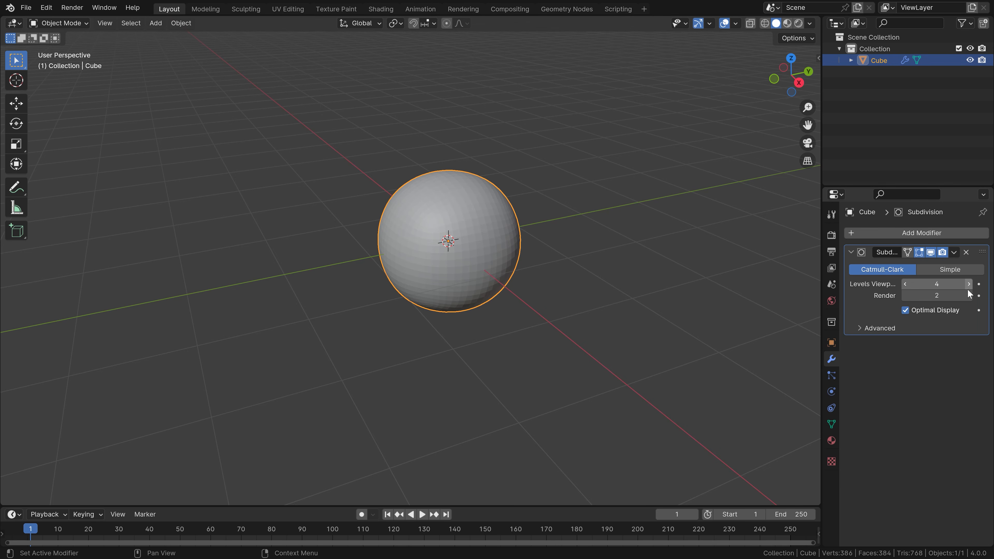
{"action": "left_click", "coordinate": [969, 286]}
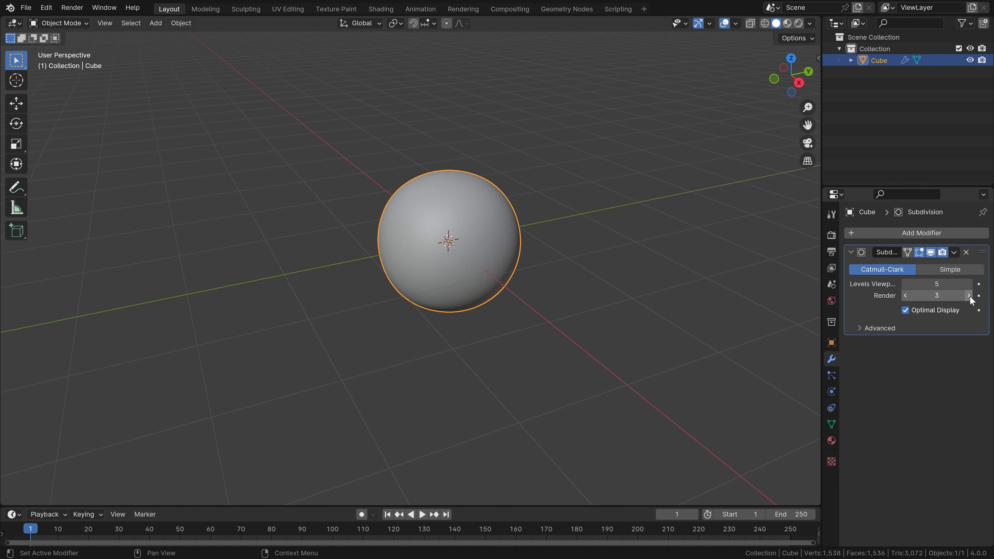
{"action": "left_click", "coordinate": [970, 296]}
{"action": "left_click", "coordinate": [969, 296]}
{"action": "left_click", "coordinate": [954, 253]}
{"action": "left_click", "coordinate": [896, 266]}
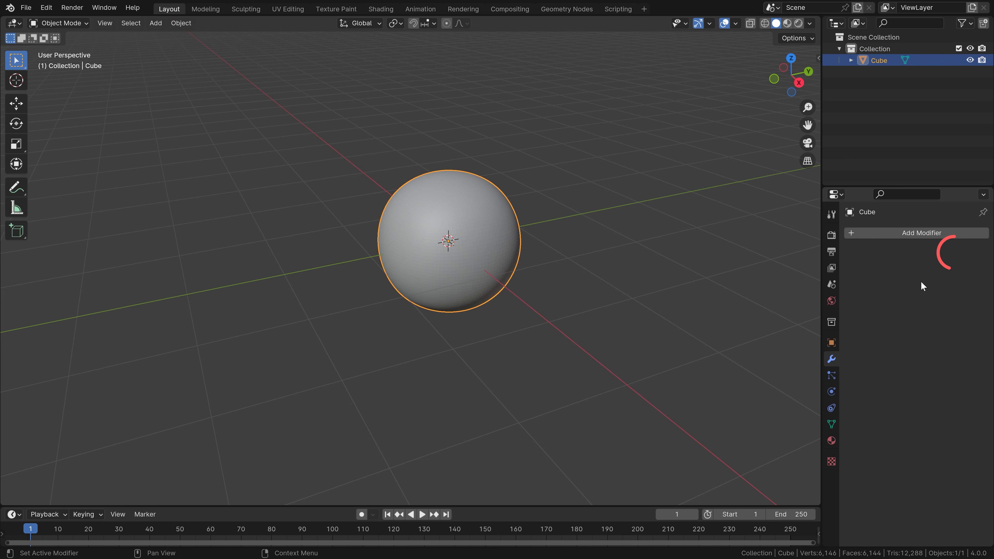
Examine the density of the sphere's base mesh in Edit Mode and return to Object Mode
{"action": "key", "text": "Tab"}
{"action": "middle_click_drag", "start_coordinate": [475, 244], "coordinate": [478, 187], "text": "ctrl"}
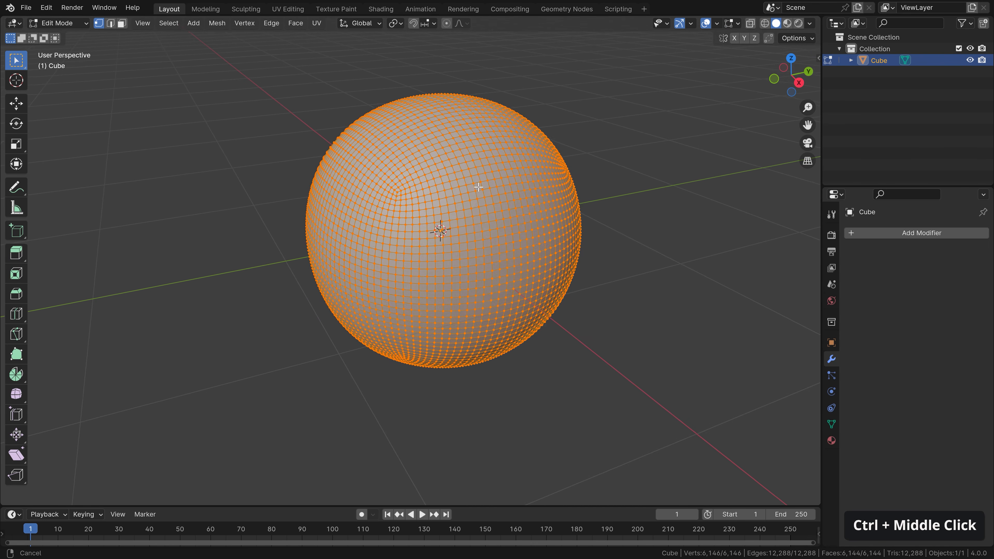
{"action": "middle_click_drag", "start_coordinate": [493, 249], "coordinate": [512, 271], "text": "shift"}
{"action": "key", "text": "Tab"}
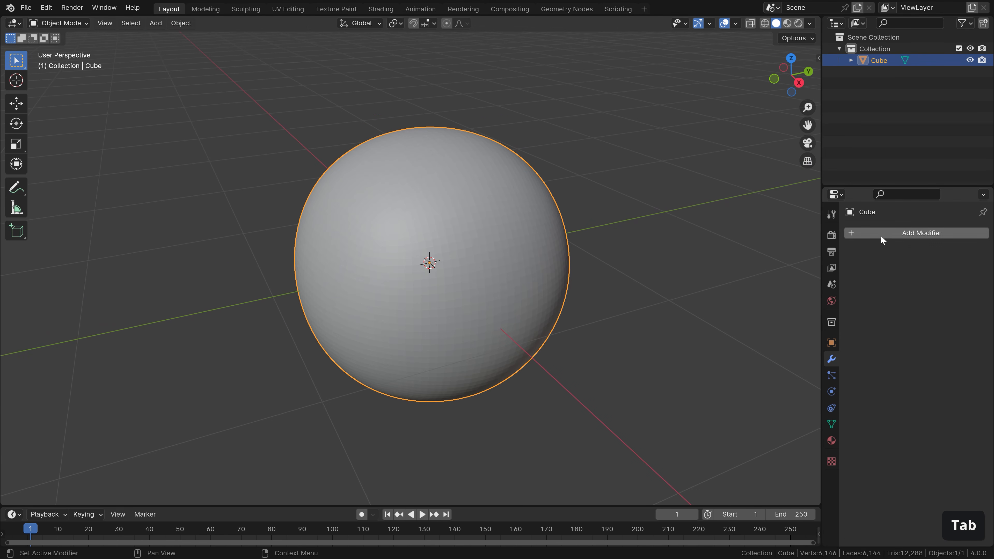
Add a Multiresolution modifier to the dense sphere and subdivide it to level 5
{"action": "left_click", "coordinate": [880, 236]}
{"action": "left_click", "coordinate": [835, 270]}
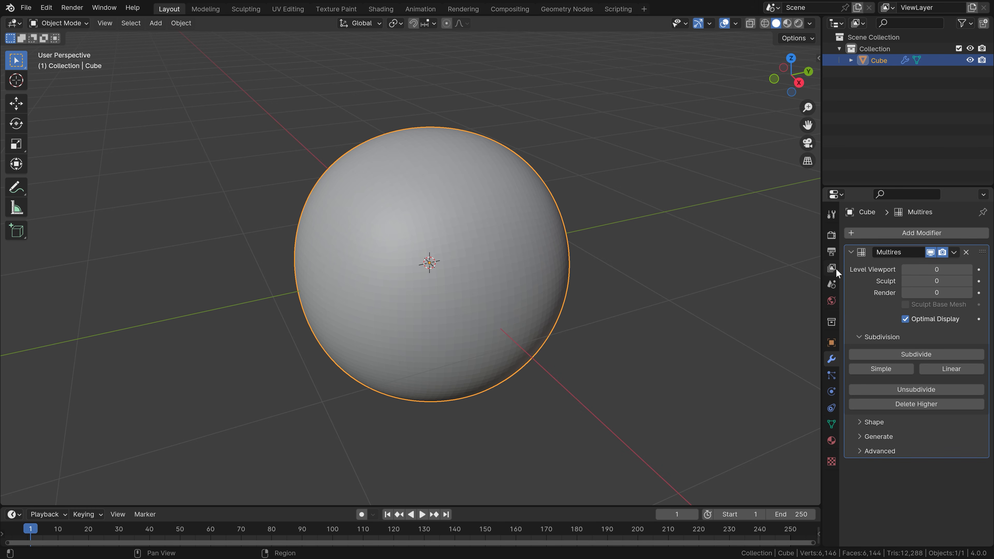
{"action": "left_click", "coordinate": [929, 354]}
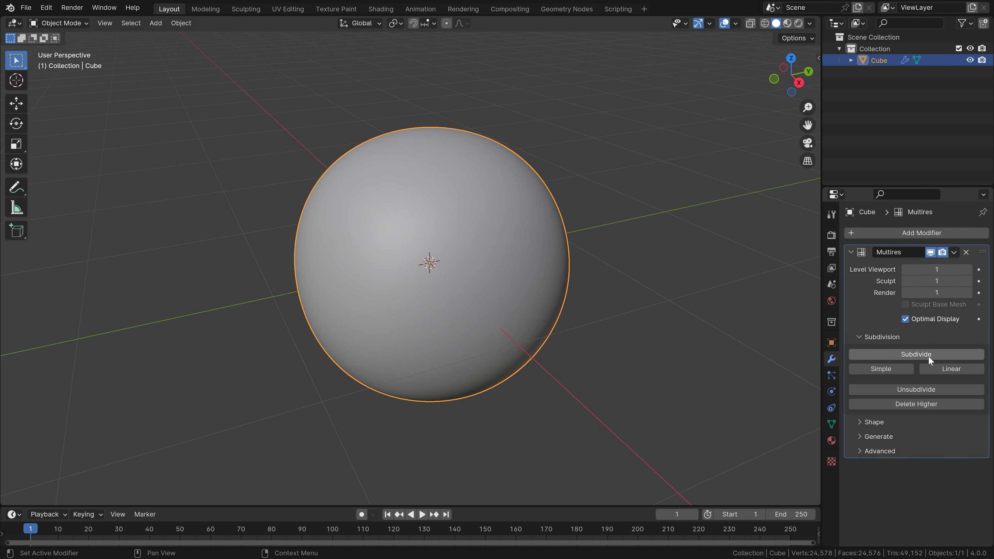
{"action": "left_click", "coordinate": [929, 355]}
{"action": "left_click", "coordinate": [929, 355]}
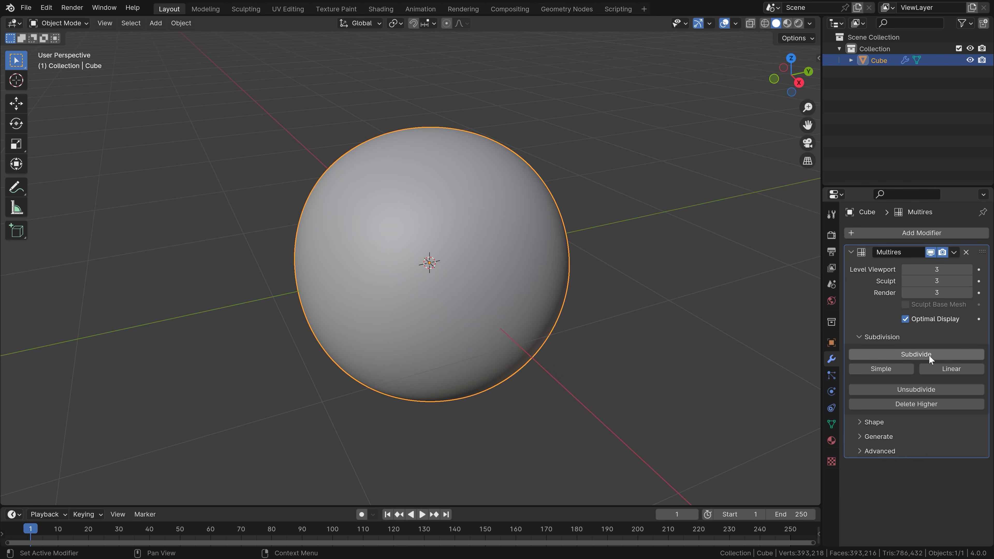
{"action": "left_click", "coordinate": [929, 355]}
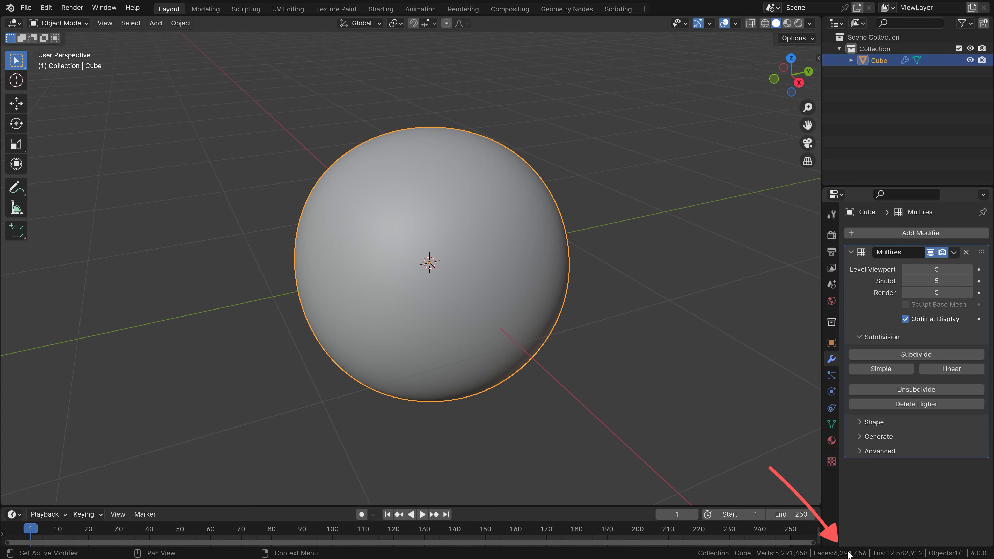
Sculpt several groups of SculptDraw strokes across different sides of the sphere in Sculpt Mode
{"action": "key", "text": "Tab"}
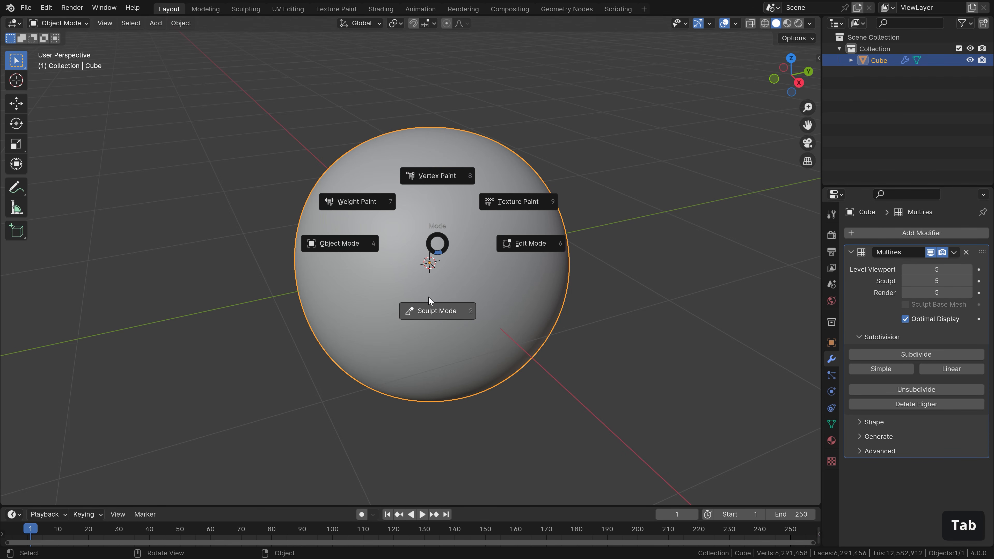
{"action": "left_click", "coordinate": [418, 283]}
{"action": "mouse_move", "coordinate": [407, 357]}
{"action": "left_mouse_down"}
{"action": "mouse_move", "coordinate": [369, 328]}
{"action": "mouse_move", "coordinate": [376, 263]}
{"action": "mouse_move", "coordinate": [446, 240]}
{"action": "mouse_move", "coordinate": [477, 182]}
{"action": "mouse_move", "coordinate": [521, 222]}
{"action": "mouse_move", "coordinate": [523, 247]}
{"action": "left_mouse_up"}
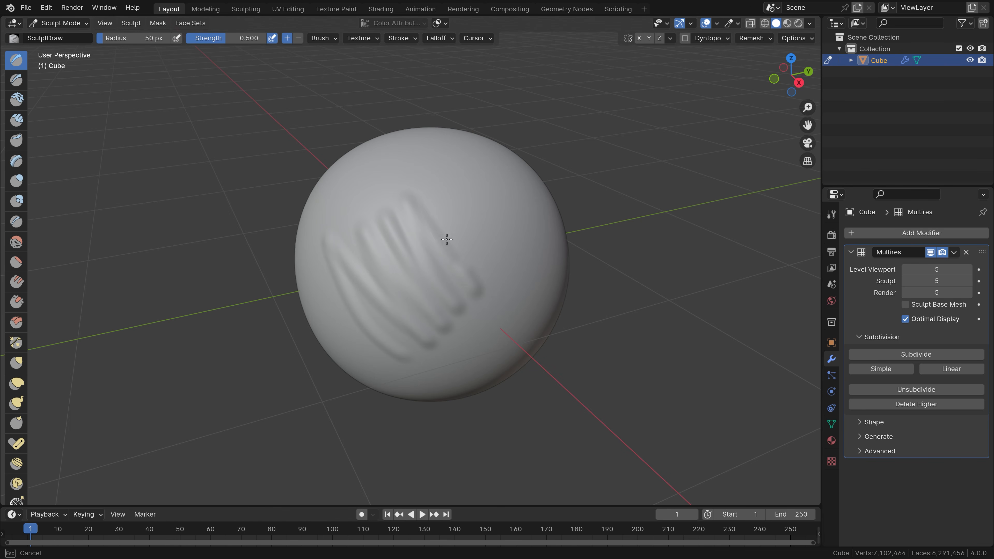
{"action": "mouse_move", "coordinate": [371, 222]}
{"action": "middle_mouse_down", "text": "shift"}
{"action": "mouse_move", "coordinate": [445, 242]}
{"action": "mouse_move", "coordinate": [466, 278]}
{"action": "middle_mouse_up", "text": "shift"}
{"action": "mouse_move", "coordinate": [435, 268]}
{"action": "left_mouse_down"}
{"action": "mouse_move", "coordinate": [406, 189]}
{"action": "mouse_move", "coordinate": [439, 175]}
{"action": "mouse_move", "coordinate": [519, 205]}
{"action": "left_mouse_up"}
{"action": "middle_click_drag", "start_coordinate": [519, 204], "coordinate": [524, 269]}
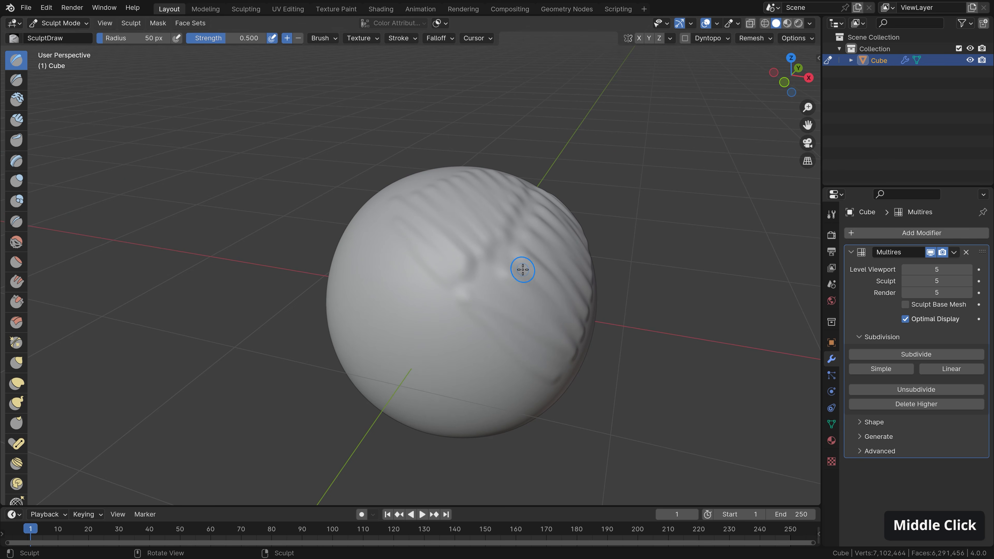
{"action": "mouse_move", "coordinate": [464, 316]}
{"action": "left_mouse_down"}
{"action": "mouse_move", "coordinate": [473, 355]}
{"action": "mouse_move", "coordinate": [382, 314]}
{"action": "mouse_move", "coordinate": [395, 358]}
{"action": "left_mouse_up"}
{"action": "key", "text": "alt"}
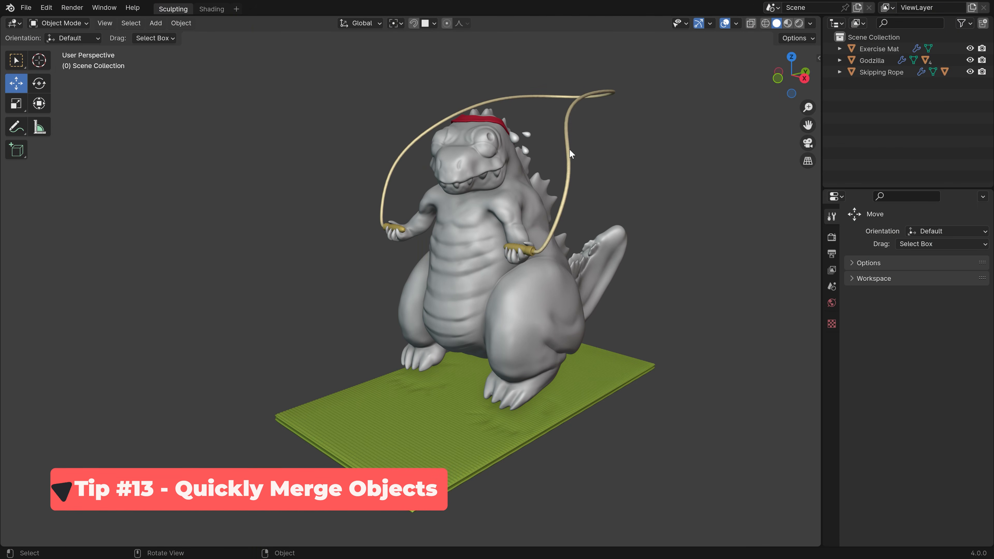
Select the rope strand of the skipping rope in the Godzilla scene and show its modifier stack with Displace collapsed
{"action": "middle_click_drag", "start_coordinate": [537, 244], "coordinate": [567, 305], "text": "ctrl"}
{"action": "left_click", "coordinate": [576, 310]}
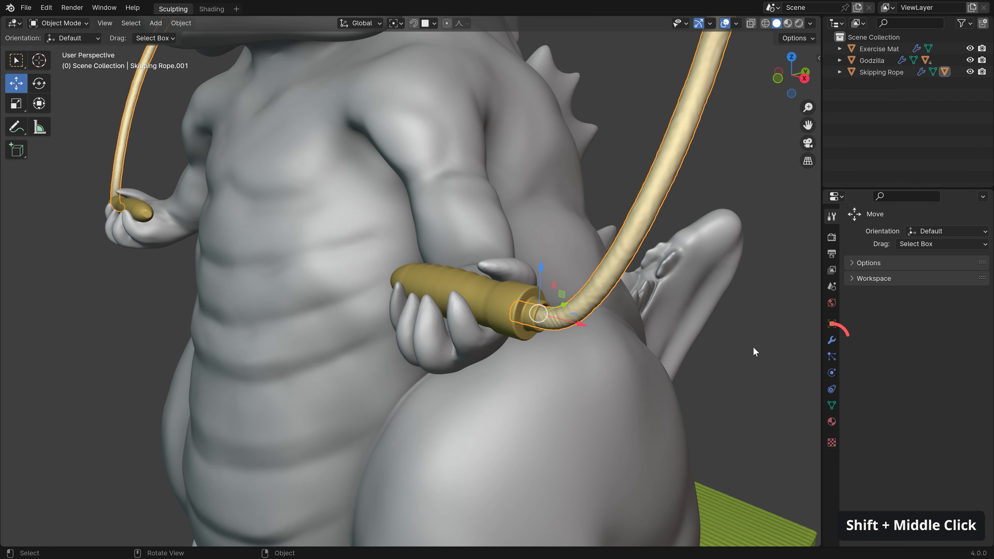
{"action": "left_click", "coordinate": [831, 341]}
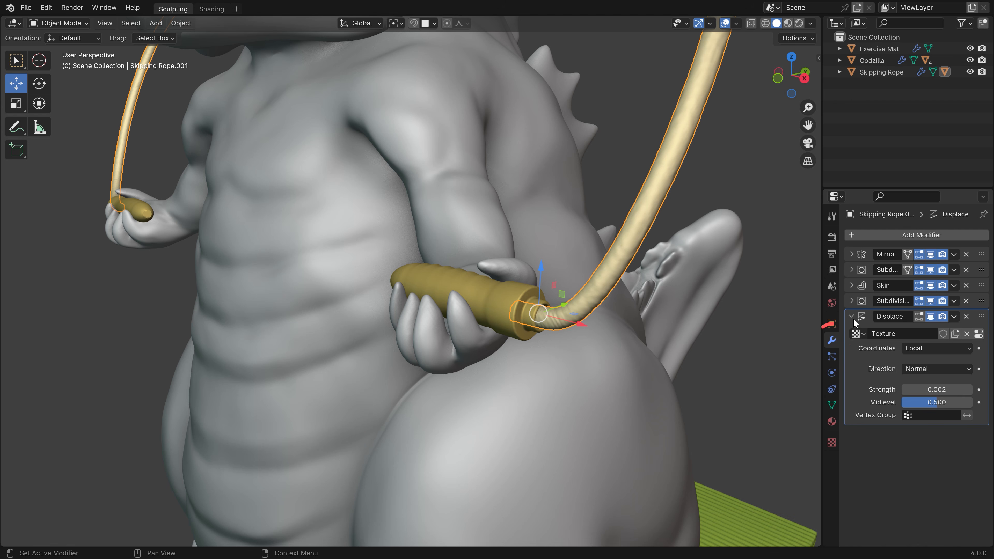
{"action": "left_click", "coordinate": [852, 316]}
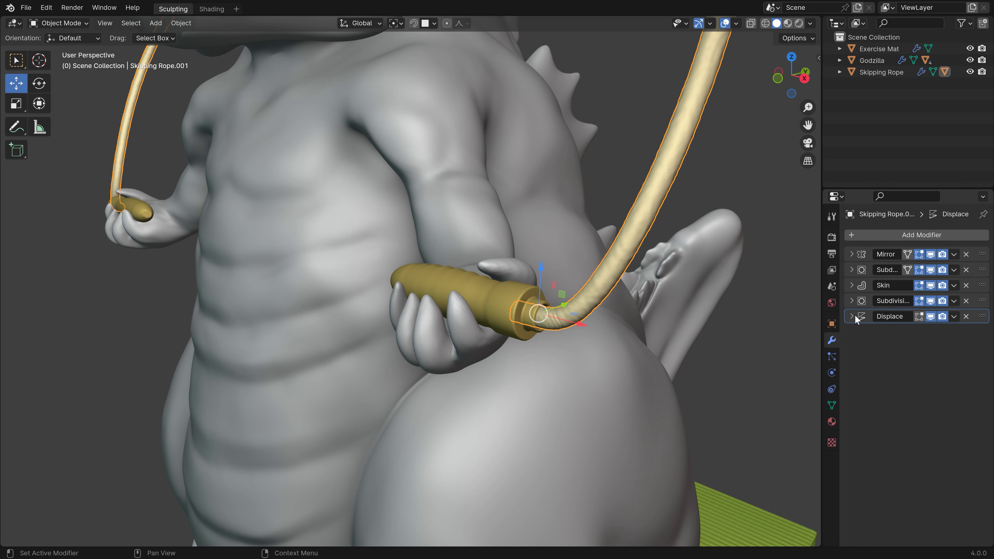
Turn off the viewport display of all five rope modifiers, then re-enable them in order from Mirror to Displace
{"action": "left_click_drag", "start_coordinate": [931, 318], "coordinate": [931, 255]}
{"action": "middle_click_drag", "start_coordinate": [689, 109], "coordinate": [590, 365], "text": "ctrl"}
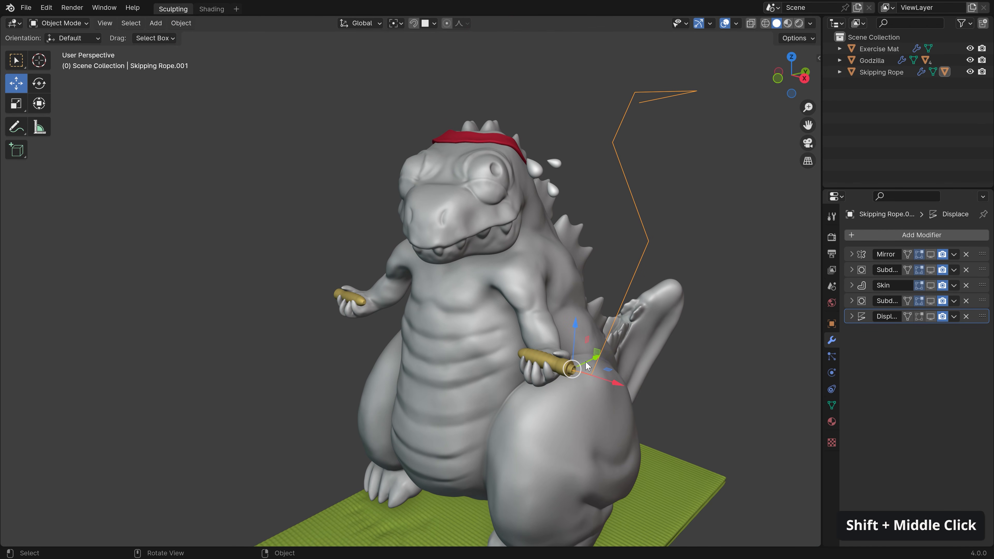
{"action": "left_click", "coordinate": [930, 255]}
{"action": "left_click", "coordinate": [932, 270]}
{"action": "left_click", "coordinate": [931, 285]}
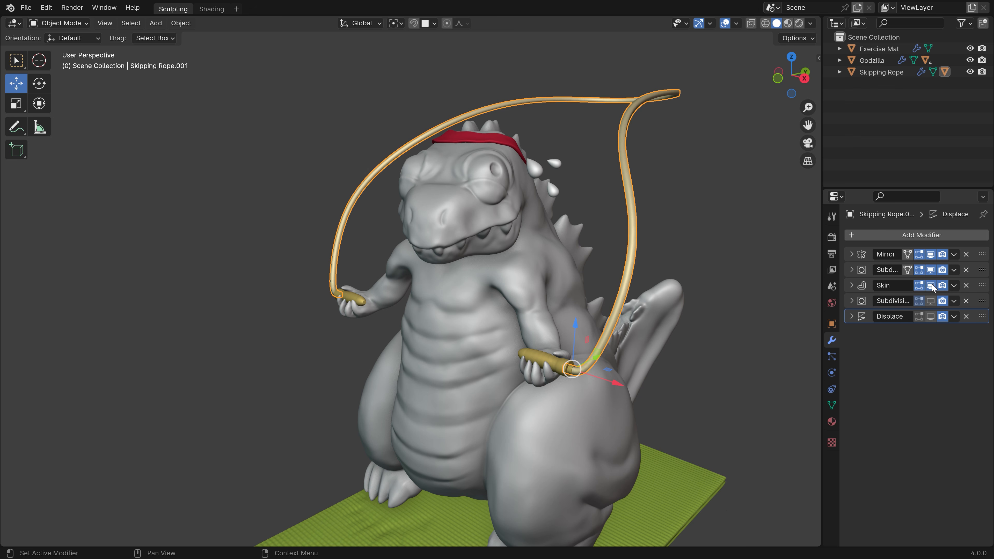
{"action": "left_click", "coordinate": [931, 301]}
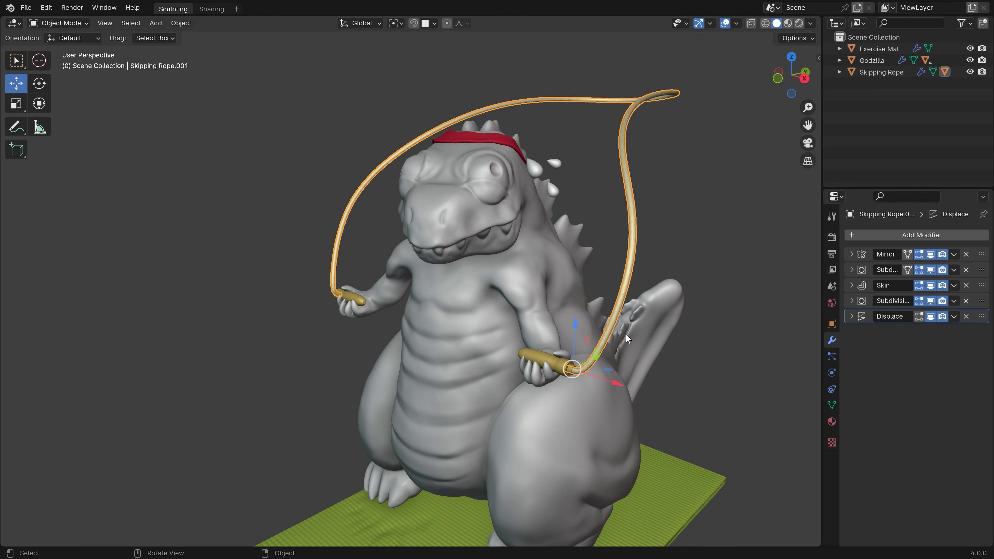
Switch the skipping rope to Sculpt Mode and enable Use Deform Only in the sculpt display options
{"action": "key", "text": "Tab"}
{"action": "left_click", "coordinate": [623, 384]}
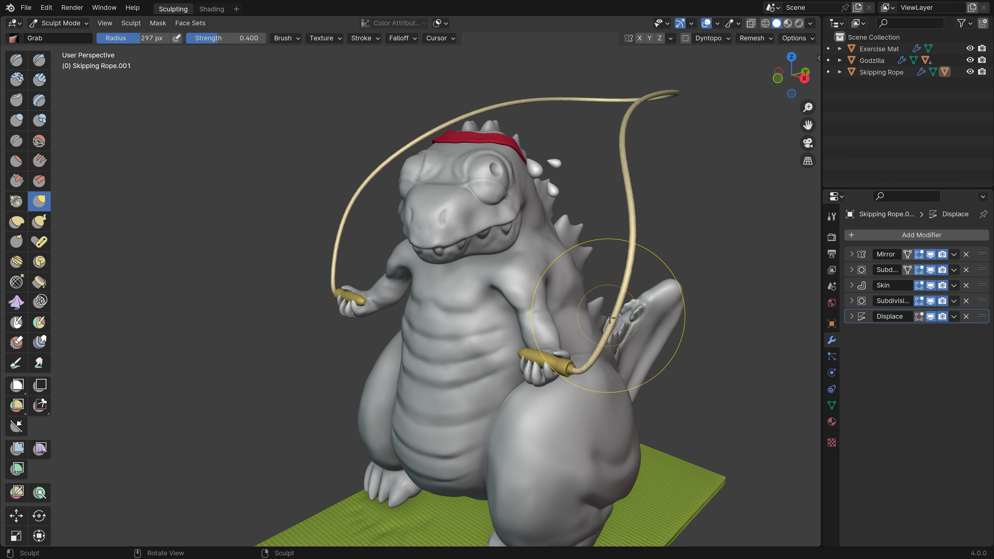
{"action": "left_click", "coordinate": [797, 38]}
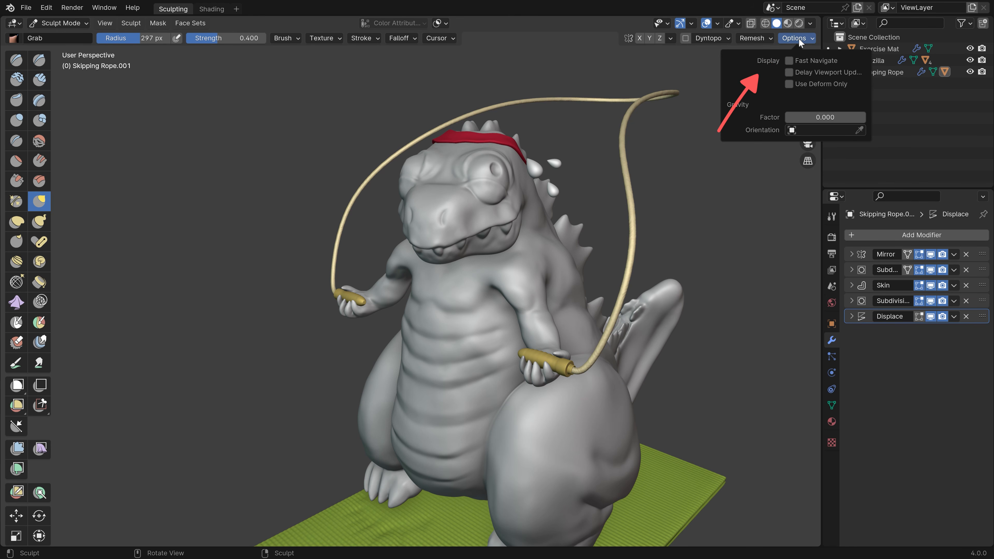
{"action": "left_click", "coordinate": [790, 84]}
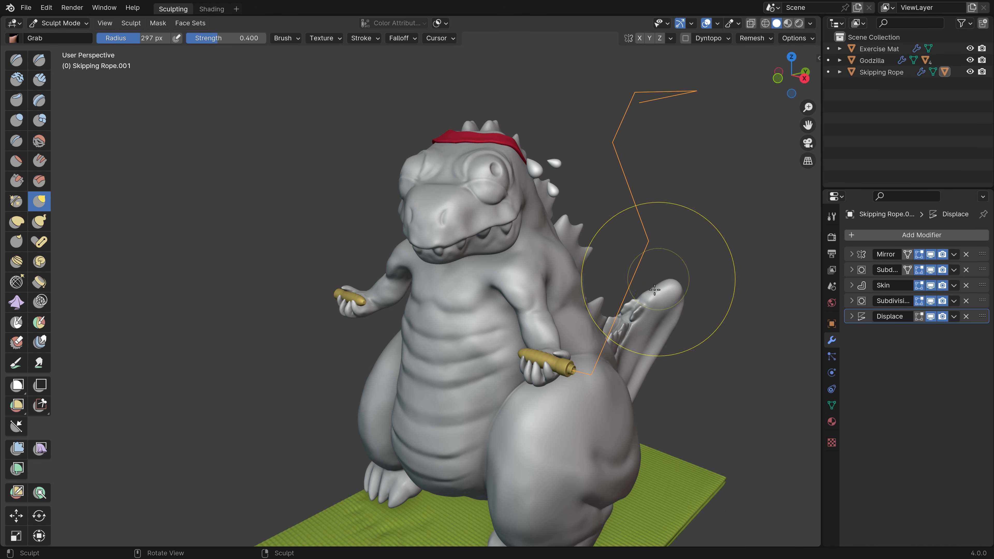
Return to Object Mode, select the skipping rope's handles and strand, and apply Visual Geometry to Mesh to both
{"action": "key", "text": "Tab"}
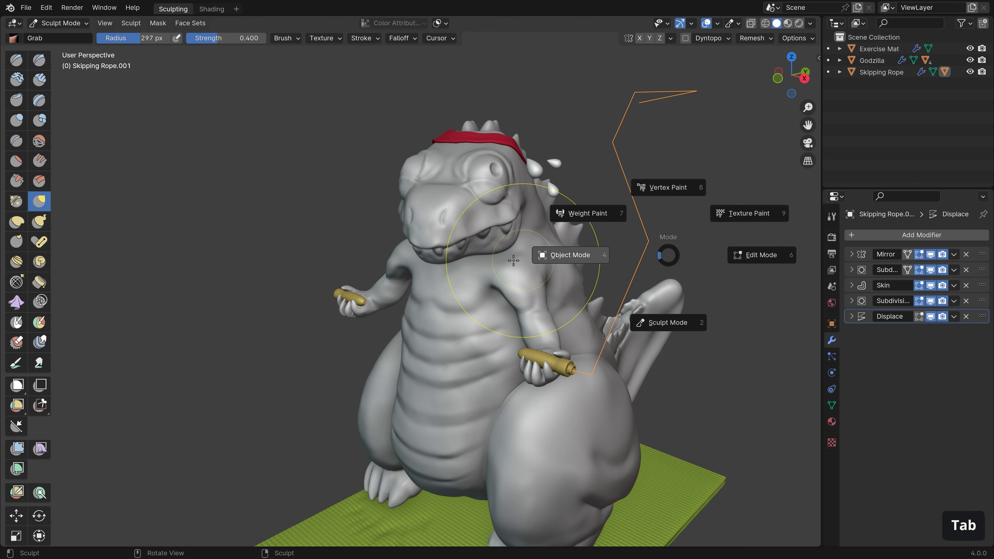
{"action": "left_click", "coordinate": [514, 266]}
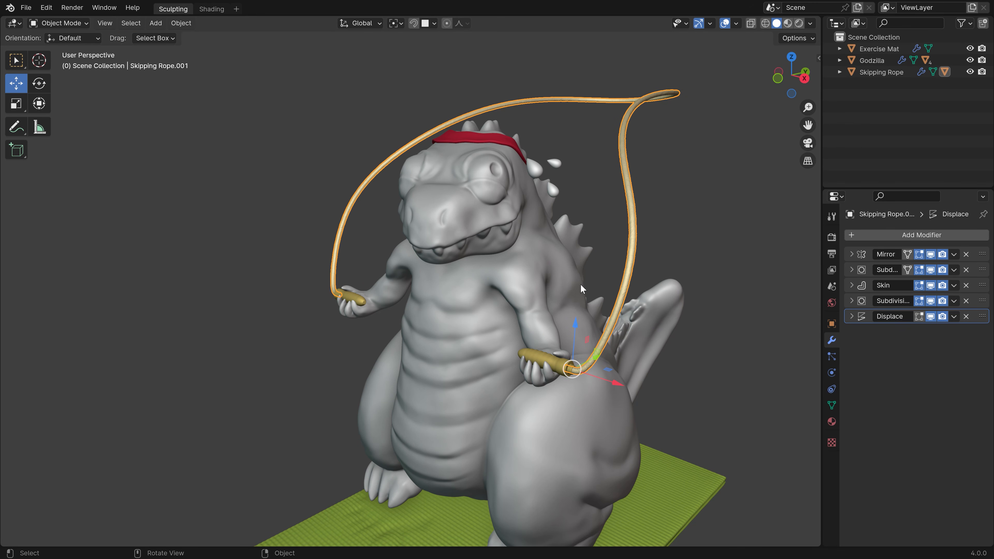
{"action": "left_click", "coordinate": [553, 366]}
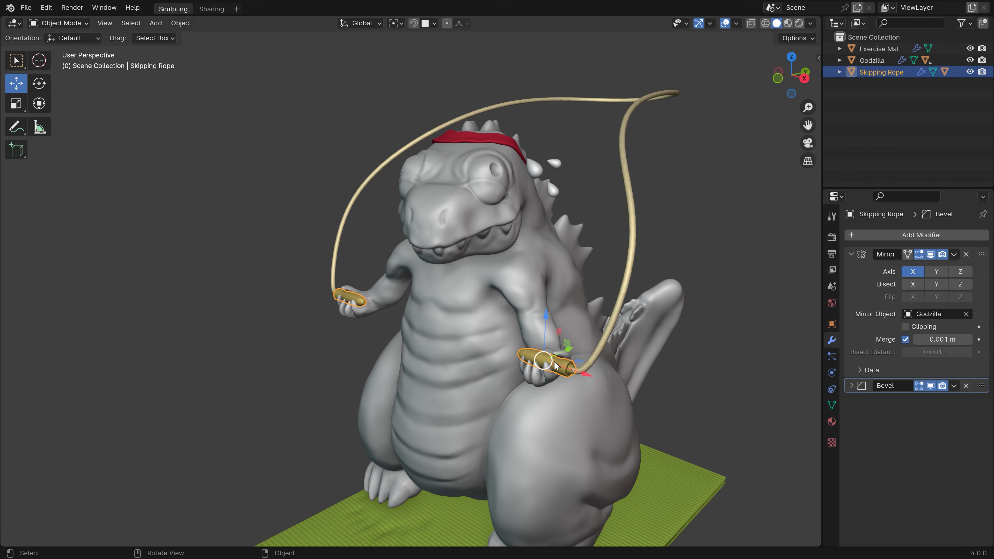
{"action": "left_click", "coordinate": [623, 252], "text": "shift"}
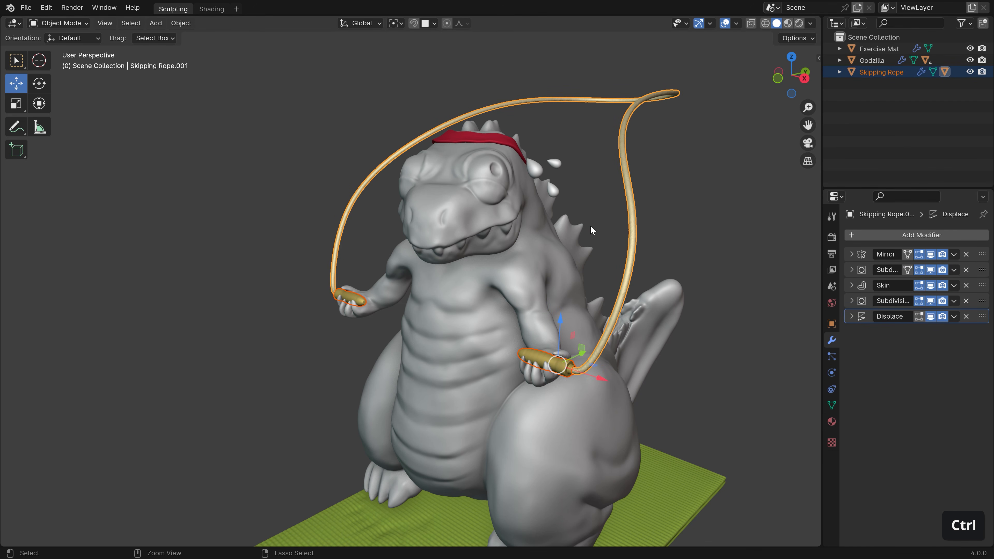
{"action": "key", "text": "ctrl+a"}
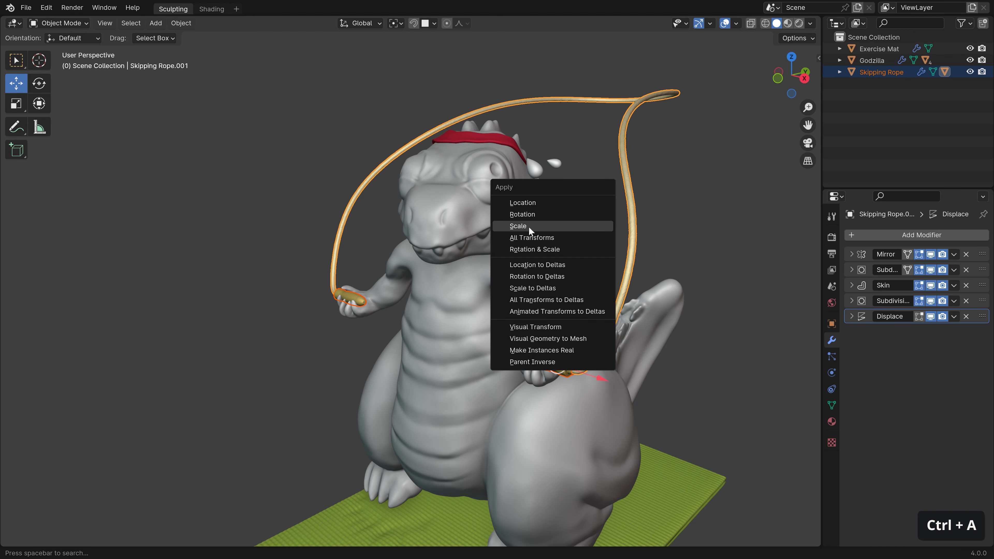
{"action": "left_click", "coordinate": [533, 340]}
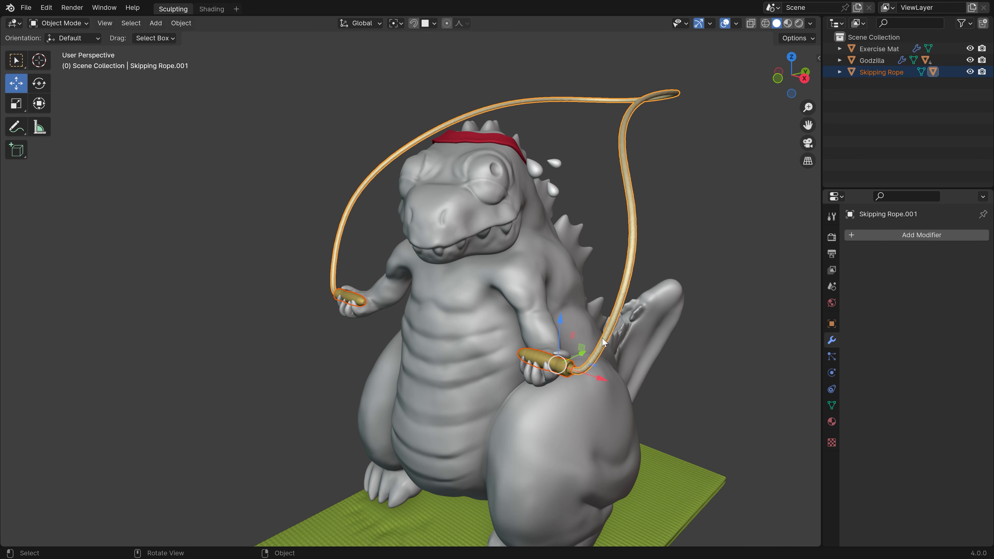
Join the rope strand into the handles as one object and switch it to Sculpt Mode
{"action": "left_click", "coordinate": [576, 369]}
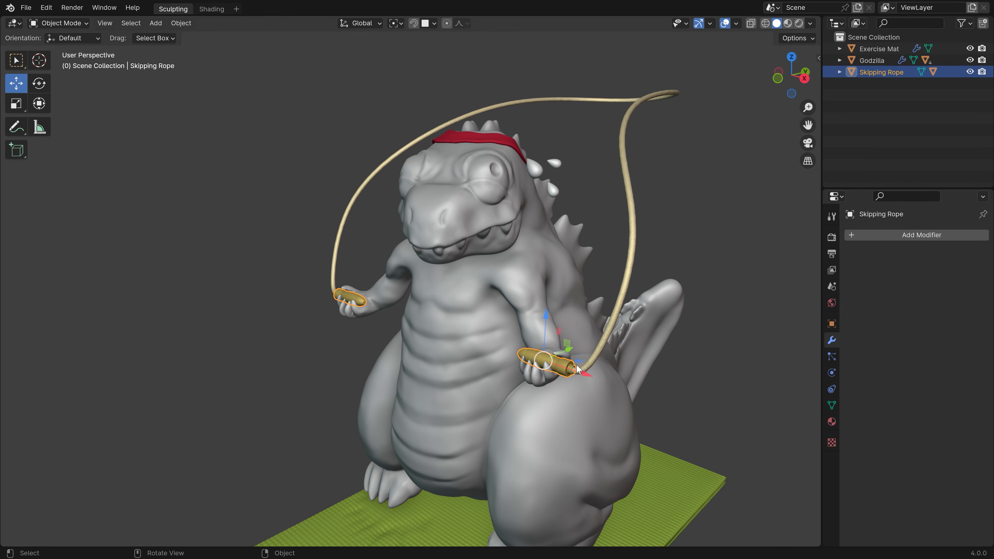
{"action": "left_click", "coordinate": [614, 319]}
{"action": "middle_click_drag", "start_coordinate": [615, 322], "coordinate": [527, 254], "text": "shift"}
{"action": "left_click", "coordinate": [473, 287], "text": "shift"}
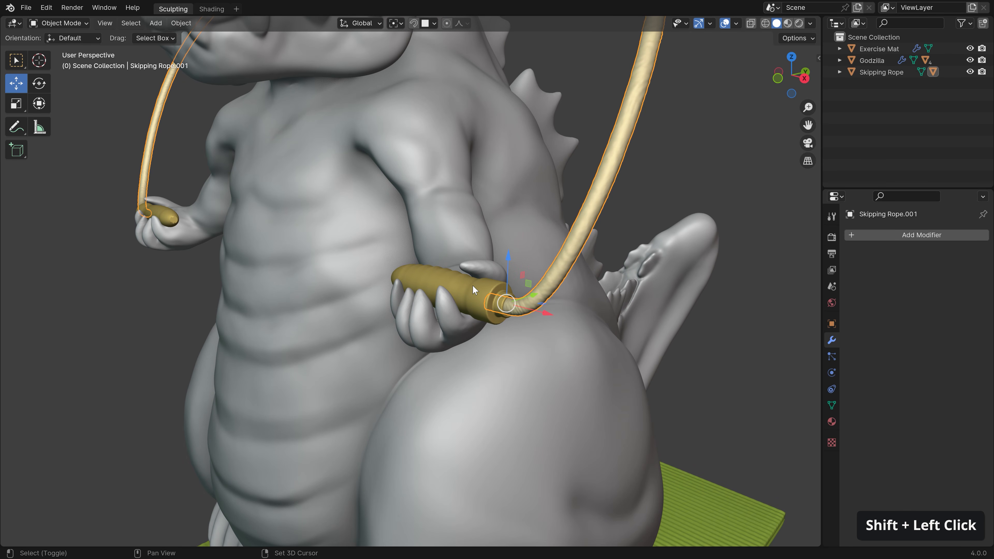
{"action": "key", "text": "ctrl+j"}
{"action": "key", "text": "Tab"}
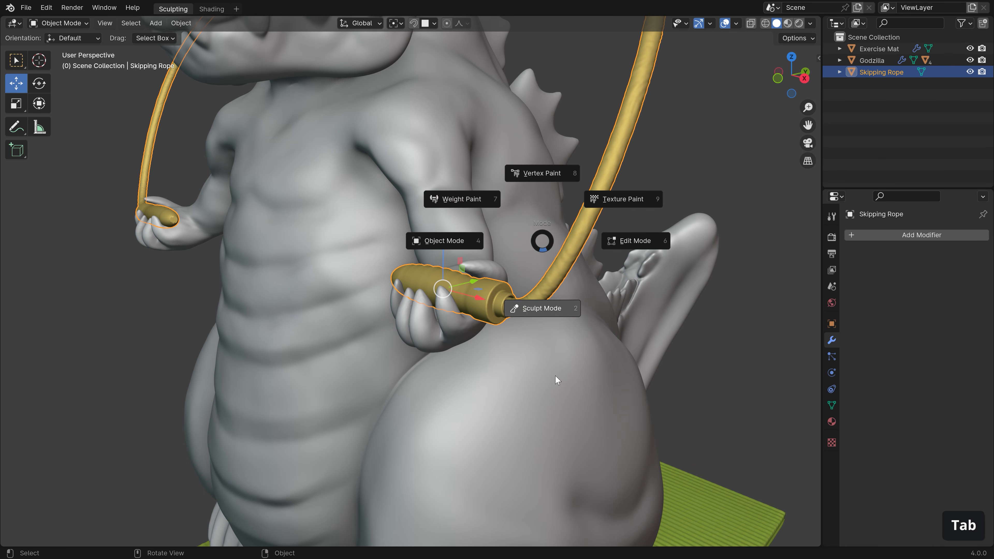
{"action": "left_click", "coordinate": [556, 372]}
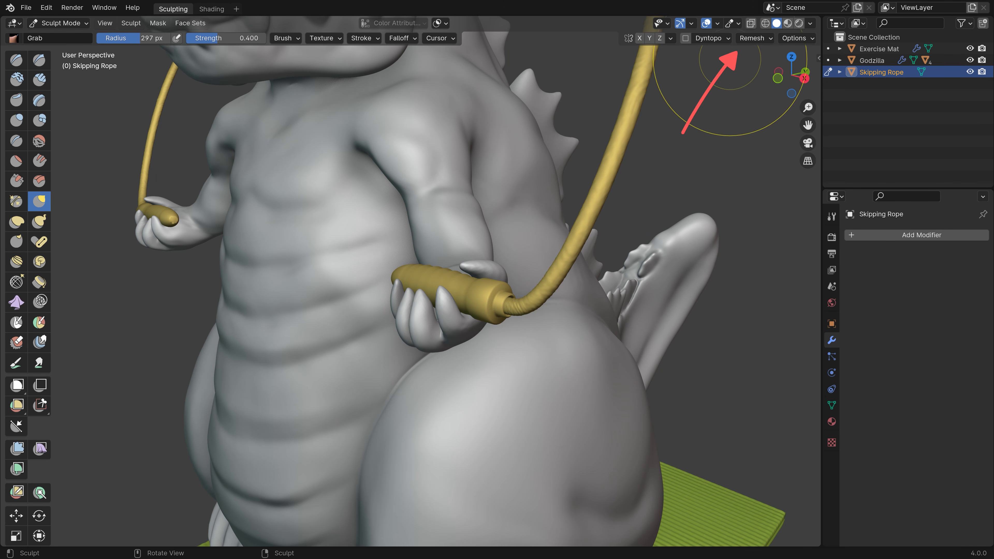
Voxel-remesh the joined skipping rope at a voxel size of 0.005025 m and smooth the seam between handle and strand
{"action": "left_click", "coordinate": [752, 38]}
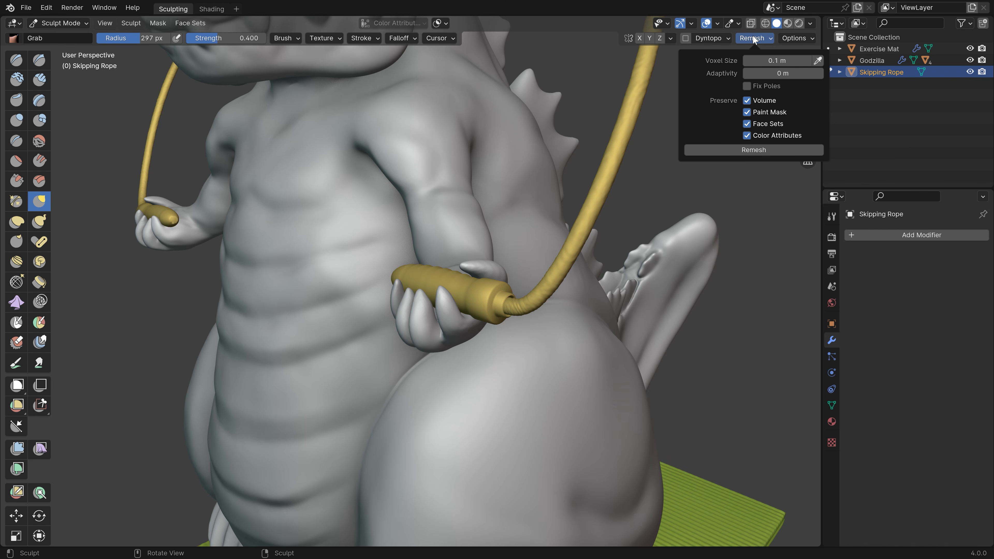
{"action": "middle_click_drag", "start_coordinate": [626, 236], "coordinate": [588, 389], "text": "ctrl"}
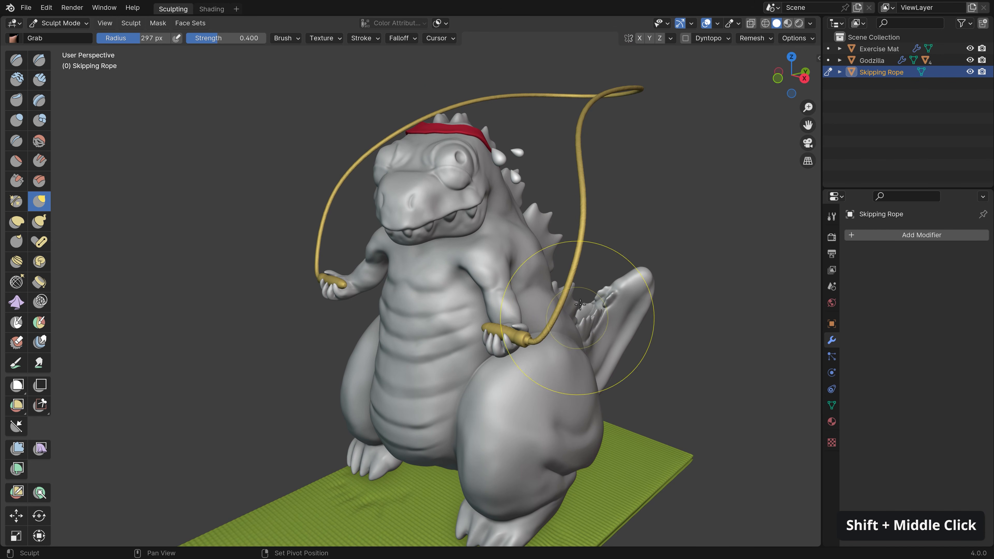
{"action": "key", "text": "r"}
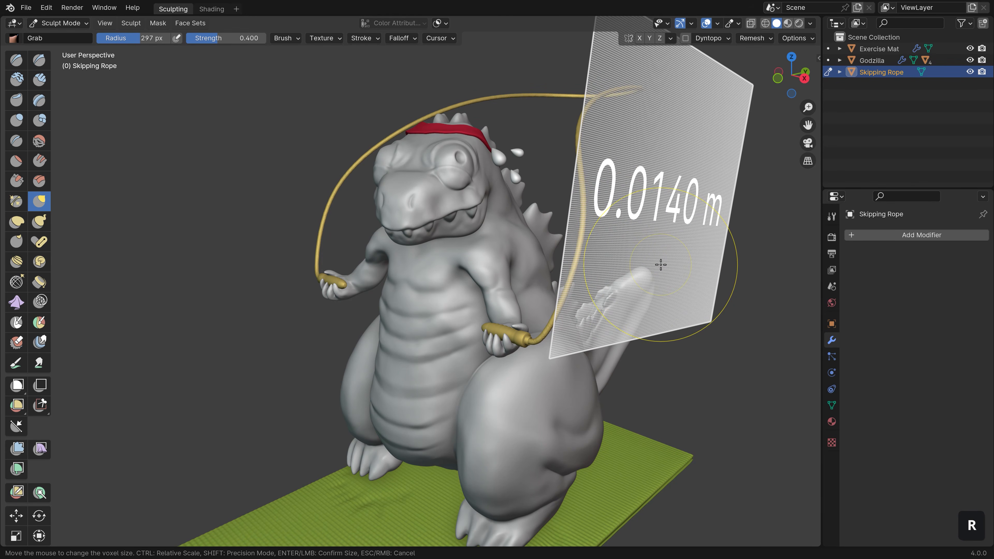
{"action": "key", "text": "shift"}
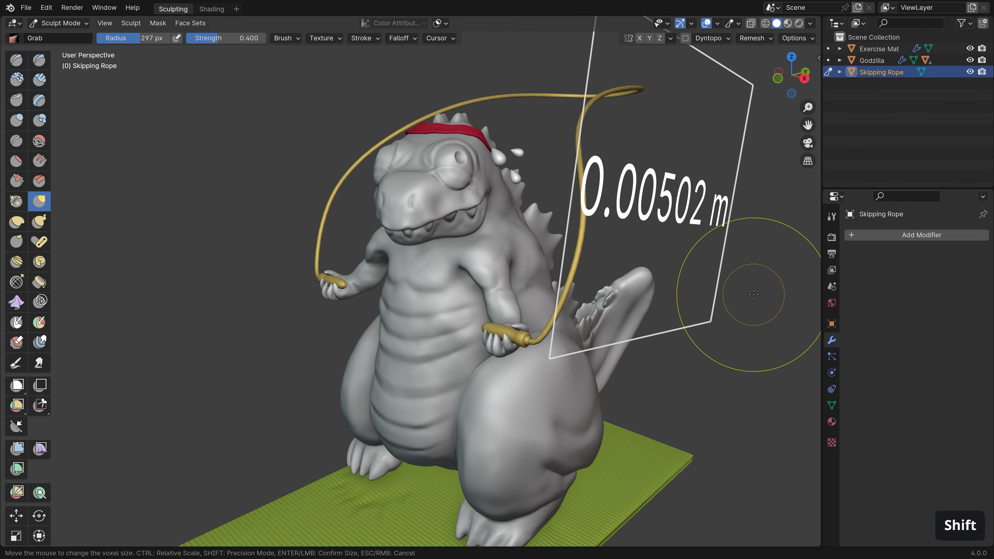
{"action": "left_click", "coordinate": [754, 295], "text": "shift"}
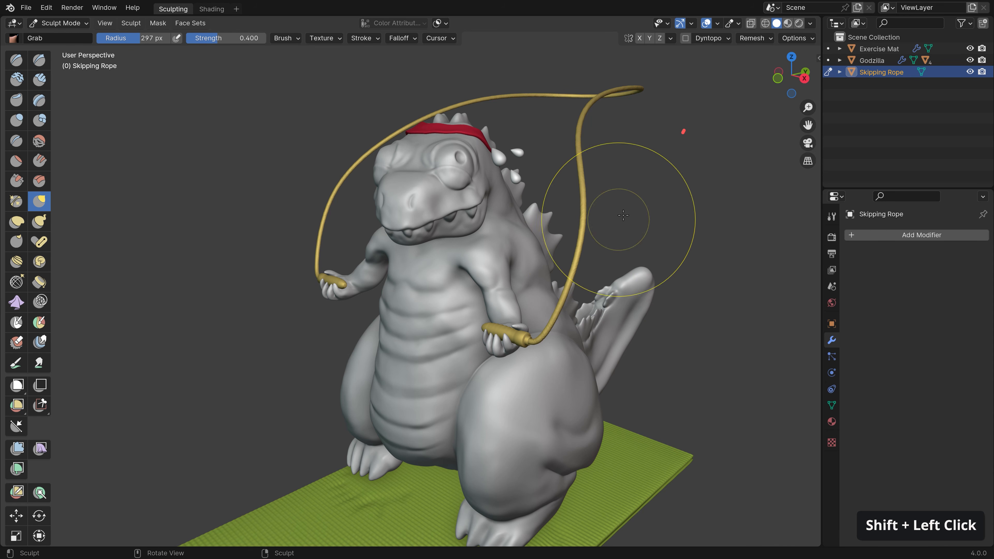
{"action": "left_click", "coordinate": [754, 38]}
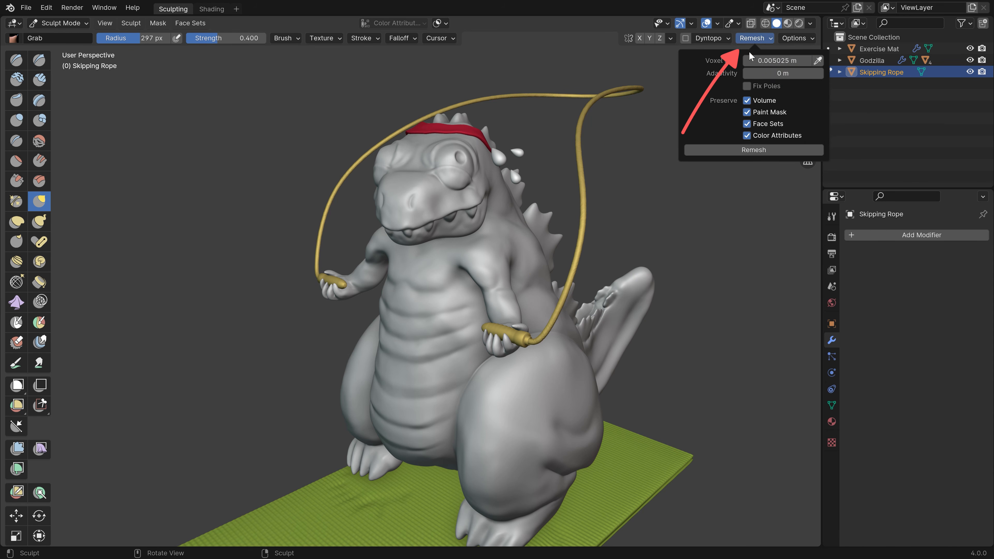
{"action": "left_click", "coordinate": [748, 151]}
{"action": "middle_click_drag", "start_coordinate": [528, 267], "coordinate": [532, 244], "text": "ctrl"}
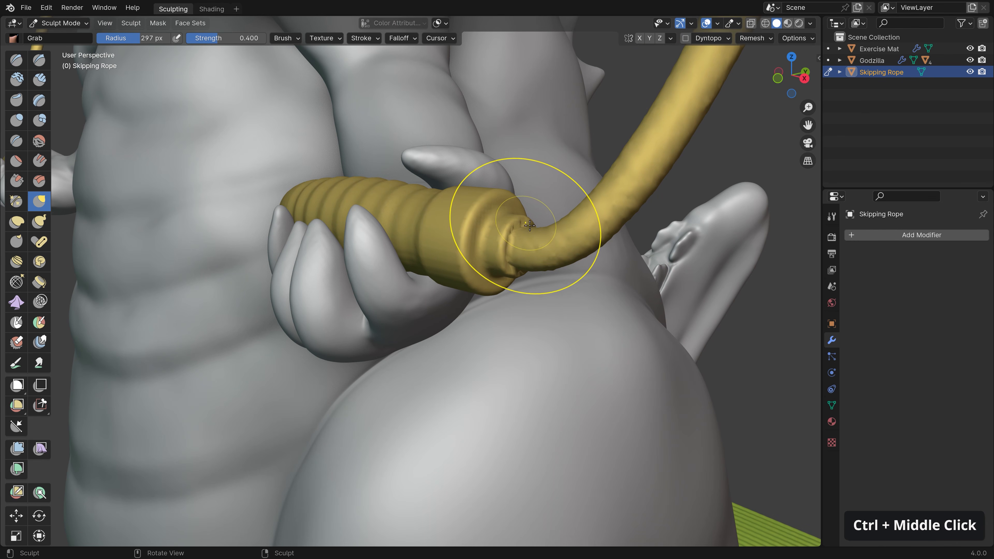
{"action": "left_click_drag", "start_coordinate": [521, 256], "coordinate": [498, 260], "text": "shift"}
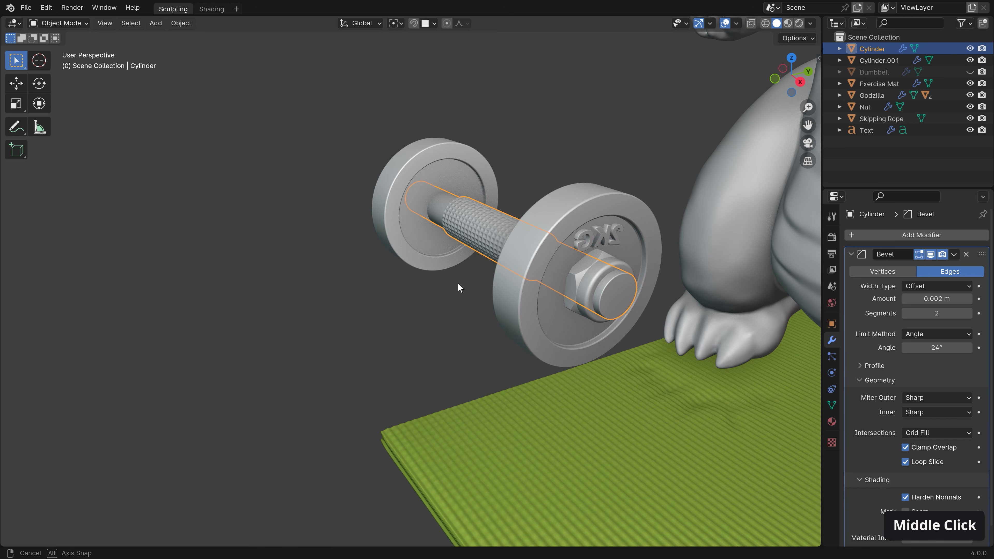
Inspect the modifier stacks of the dumbbell's weight plates, nut and 2KG text
{"action": "middle_click_drag", "start_coordinate": [458, 283], "coordinate": [618, 284]}
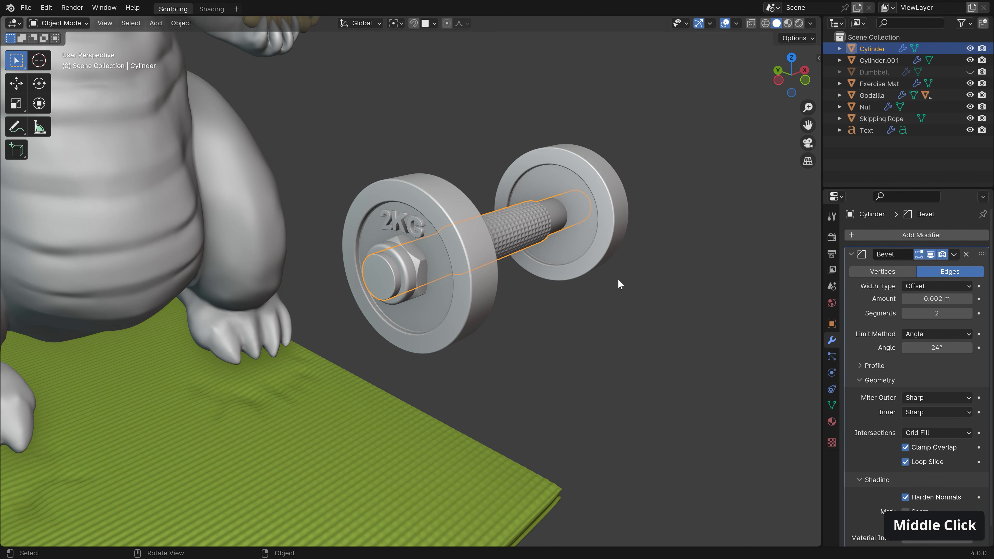
{"action": "left_click", "coordinate": [445, 319]}
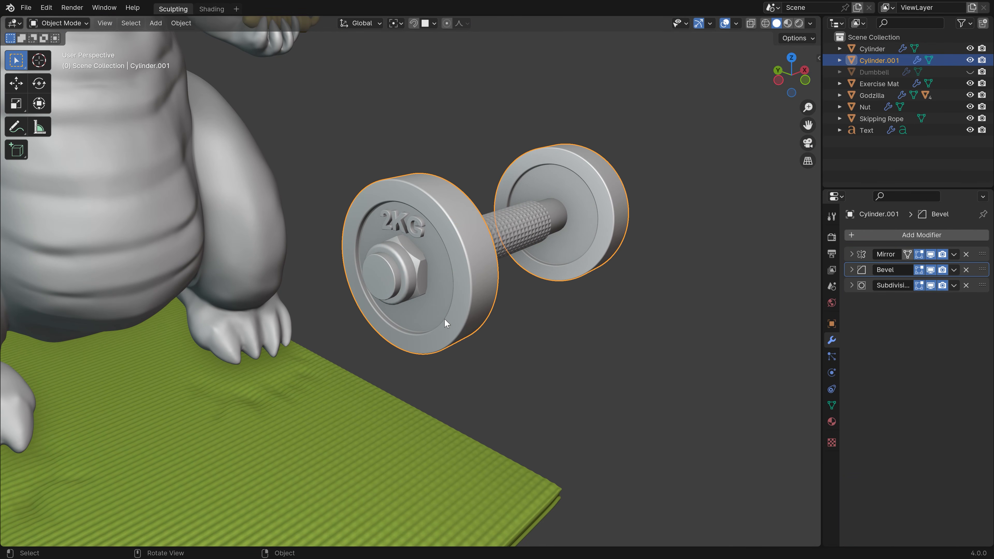
{"action": "left_click", "coordinate": [408, 296]}
{"action": "left_click", "coordinate": [404, 221]}
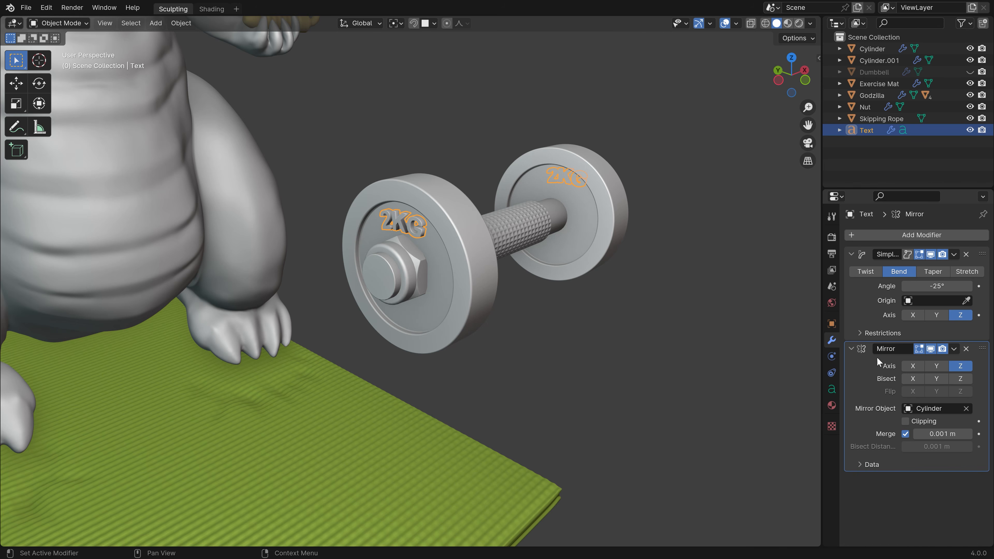
Select all the dumbbell parts with the weight plates active and apply Visual Geometry to Mesh
{"action": "left_click_drag", "start_coordinate": [368, 117], "coordinate": [660, 320]}
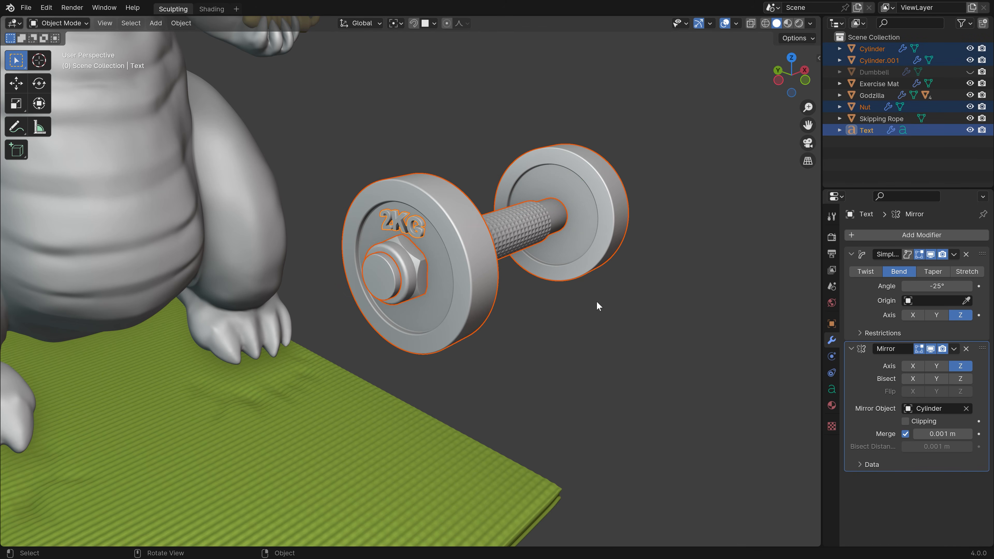
{"action": "left_click", "coordinate": [449, 214], "text": "shift"}
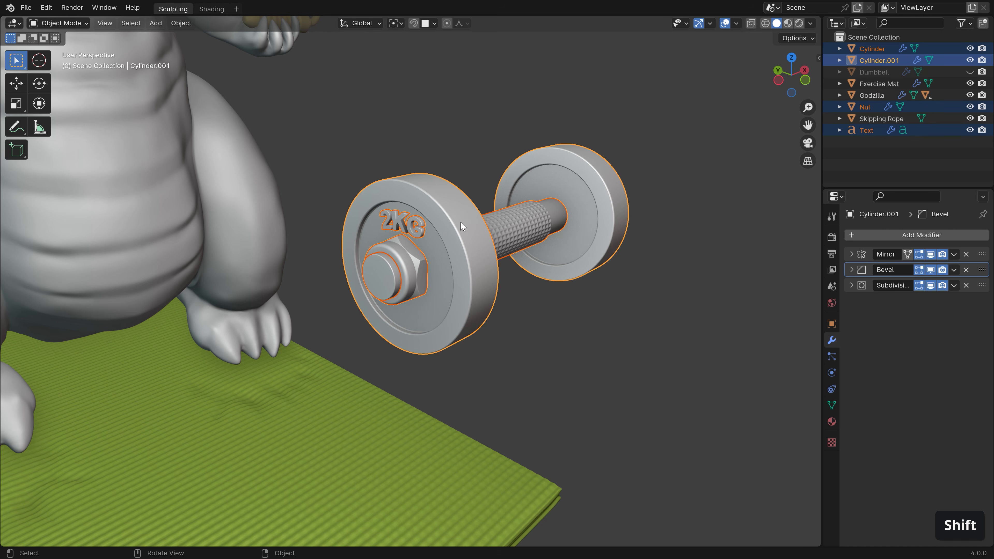
{"action": "key", "text": "ctrl+a"}
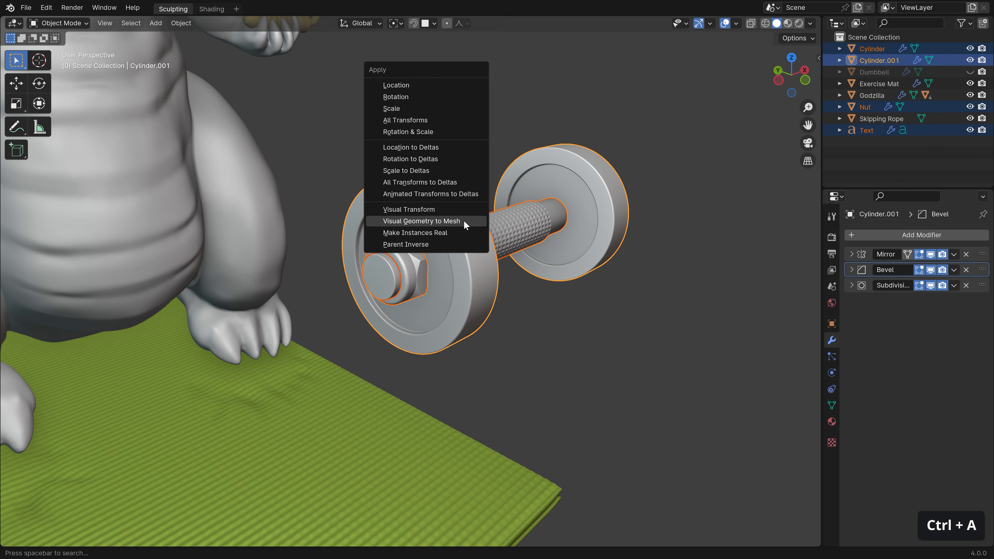
{"action": "left_click", "coordinate": [466, 225]}
Join all the dumbbell parts into the bar and switch the result to Sculpt Mode
{"action": "left_click", "coordinate": [524, 226], "text": "shift"}
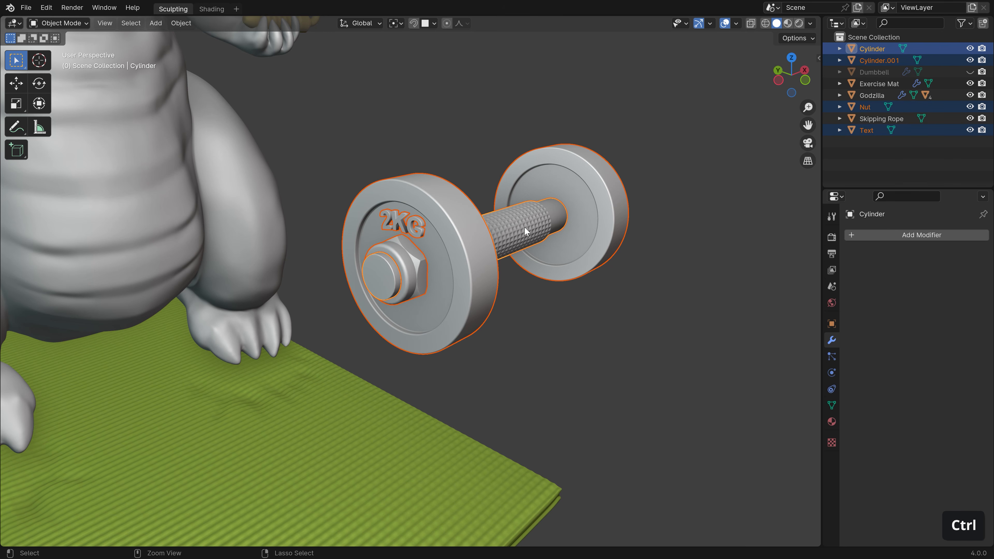
{"action": "key", "text": "ctrl+j"}
{"action": "key", "text": "Tab"}
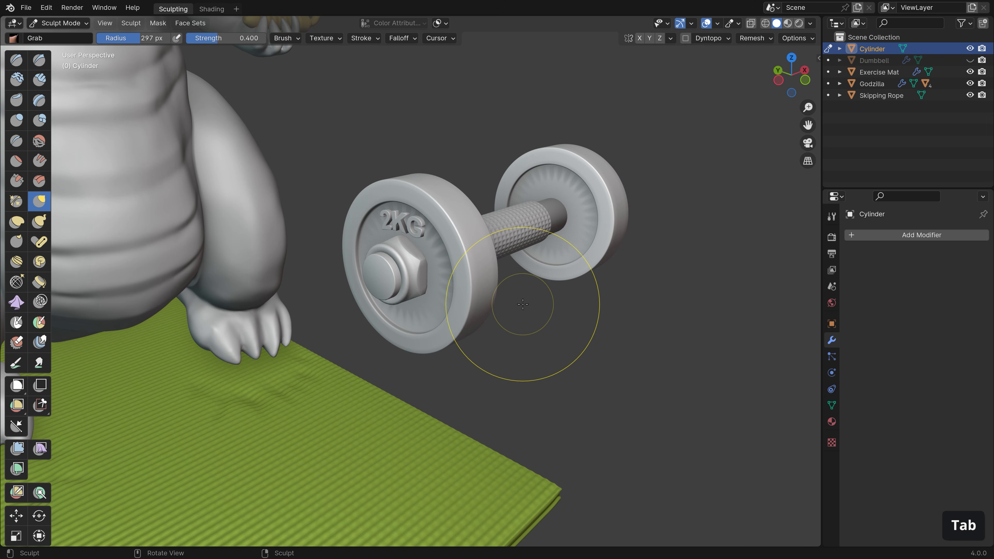
Set the dumbbell's voxel size to 0.00345 m, remesh it and check the merged result from both sides
{"action": "key", "text": "r"}
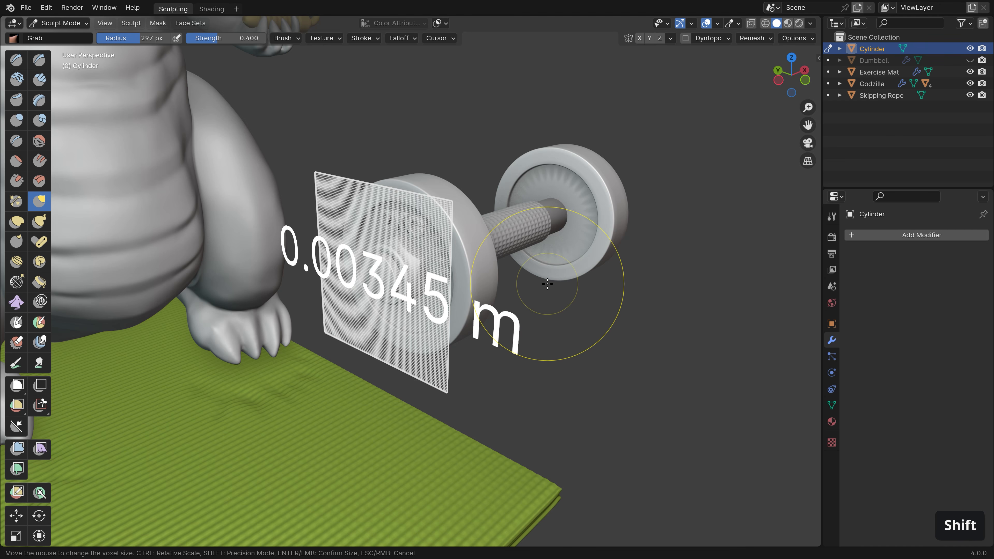
{"action": "left_click", "coordinate": [547, 284], "text": "shift"}
{"action": "key", "text": "ctrl+r"}
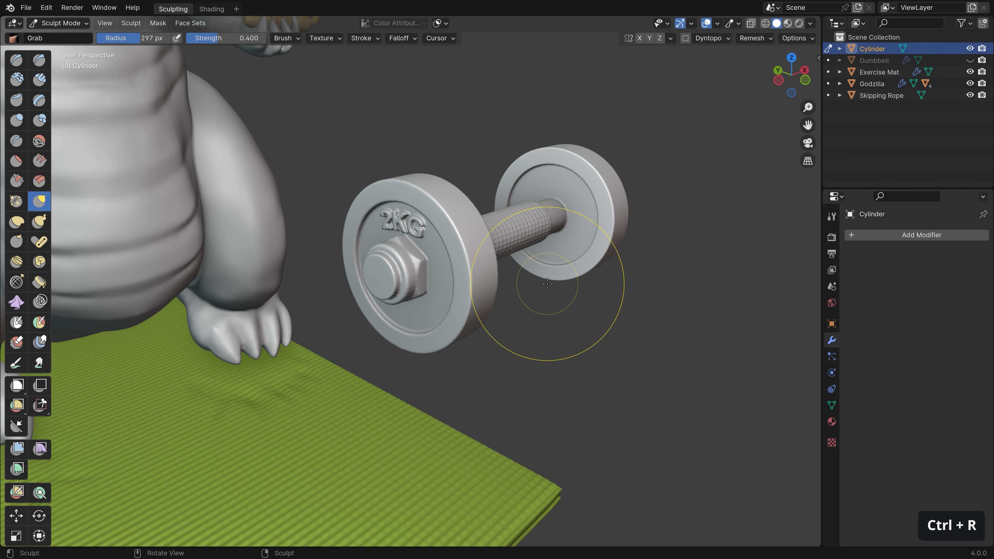
{"action": "middle_click_drag", "start_coordinate": [403, 242], "coordinate": [407, 178], "text": "ctrl"}
{"action": "middle_click_drag", "start_coordinate": [475, 237], "coordinate": [472, 319]}
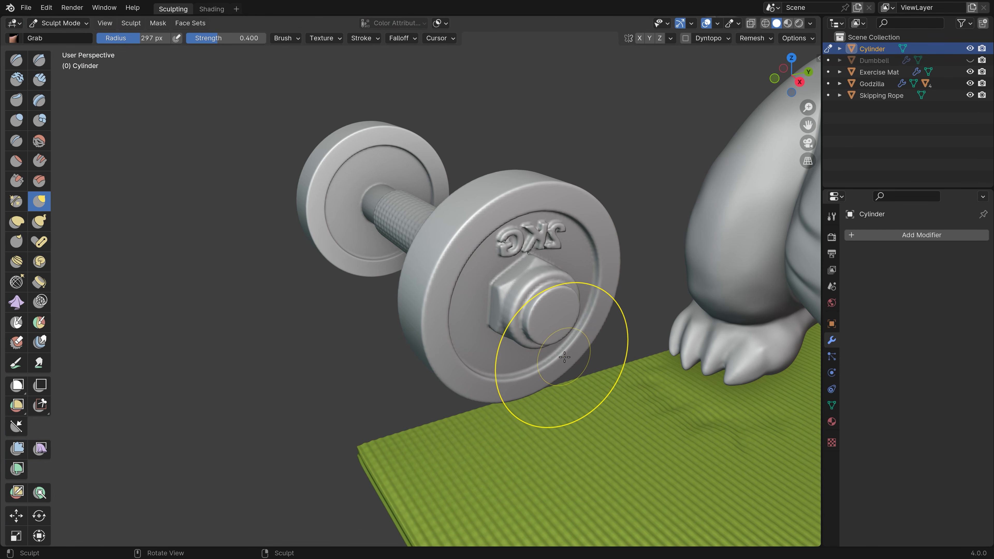
{"action": "mouse_move", "coordinate": [555, 365]}
{"action": "middle_mouse_down"}
{"action": "mouse_move", "coordinate": [531, 316]}
{"action": "mouse_move", "coordinate": [446, 313]}
{"action": "mouse_move", "coordinate": [534, 301]}
{"action": "middle_mouse_up"}
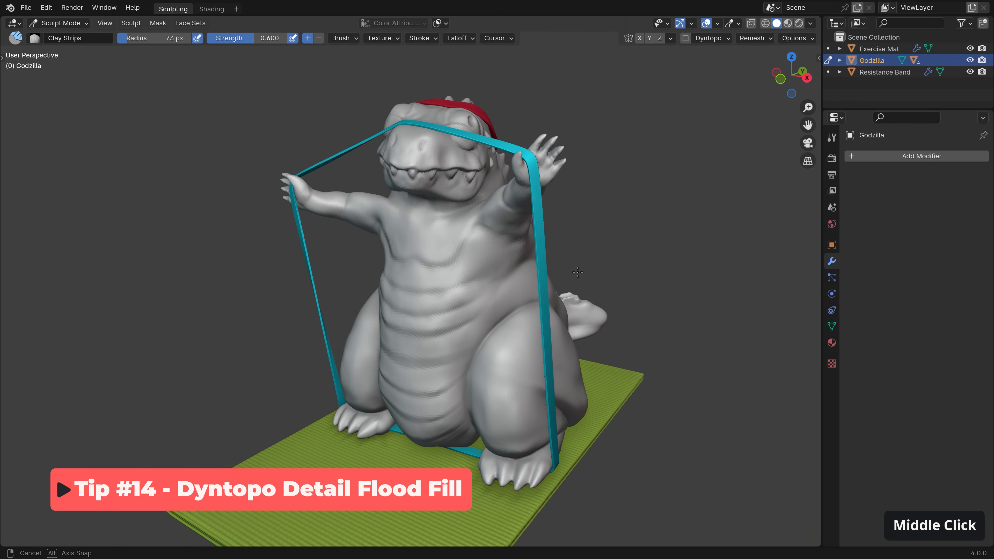
Sample the remesh voxel size from Godzilla's chest and show the resulting value in the remesh settings
{"action": "middle_click_drag", "start_coordinate": [578, 271], "coordinate": [564, 298]}
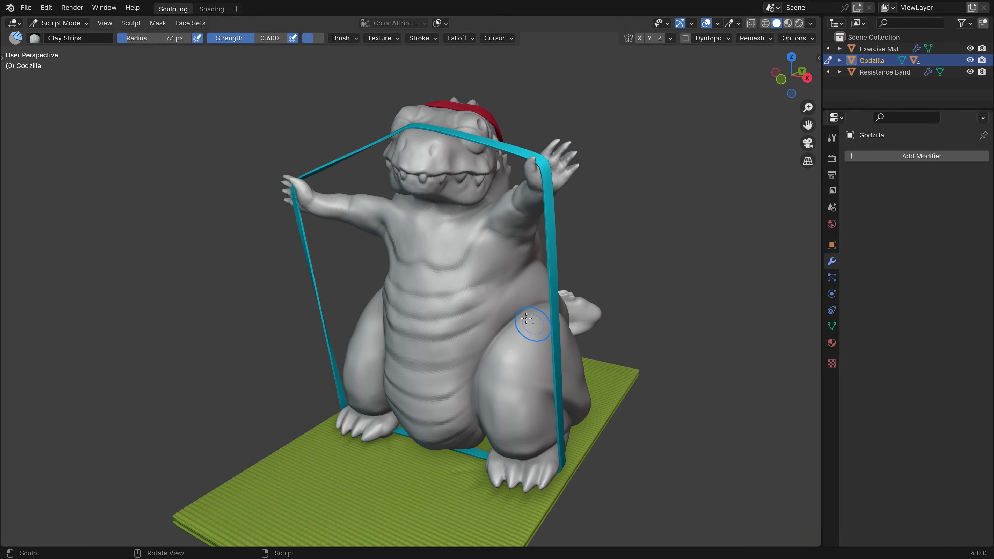
{"action": "mouse_move", "coordinate": [466, 311]}
{"action": "middle_mouse_down", "text": "ctrl"}
{"action": "mouse_move", "coordinate": [475, 274]}
{"action": "mouse_move", "coordinate": [475, 284]}
{"action": "middle_mouse_up", "text": "ctrl"}
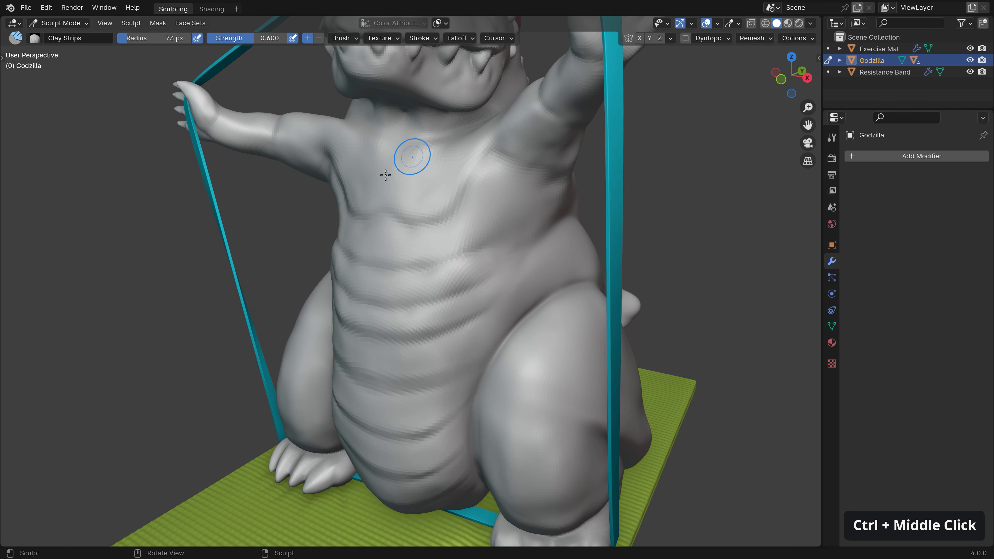
{"action": "middle_click_drag", "start_coordinate": [490, 335], "coordinate": [423, 309], "text": "ctrl"}
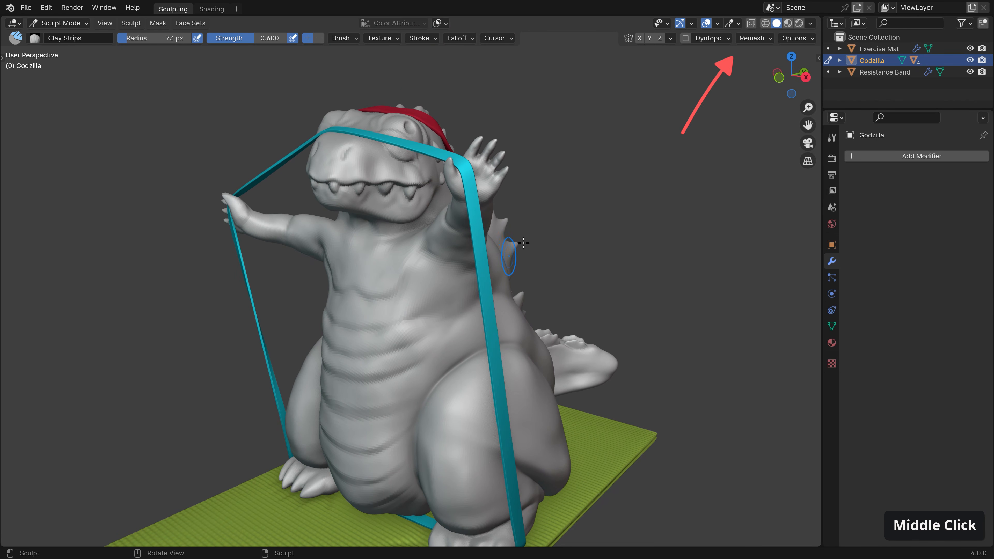
{"action": "left_click", "coordinate": [755, 38]}
{"action": "left_click", "coordinate": [818, 60]}
{"action": "left_click", "coordinate": [422, 275]}
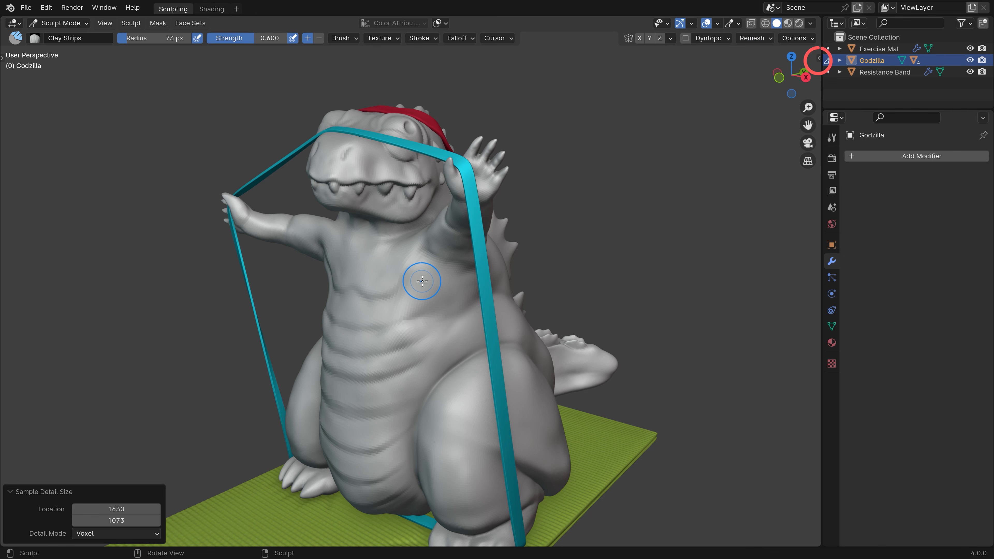
{"action": "left_click", "coordinate": [757, 58]}
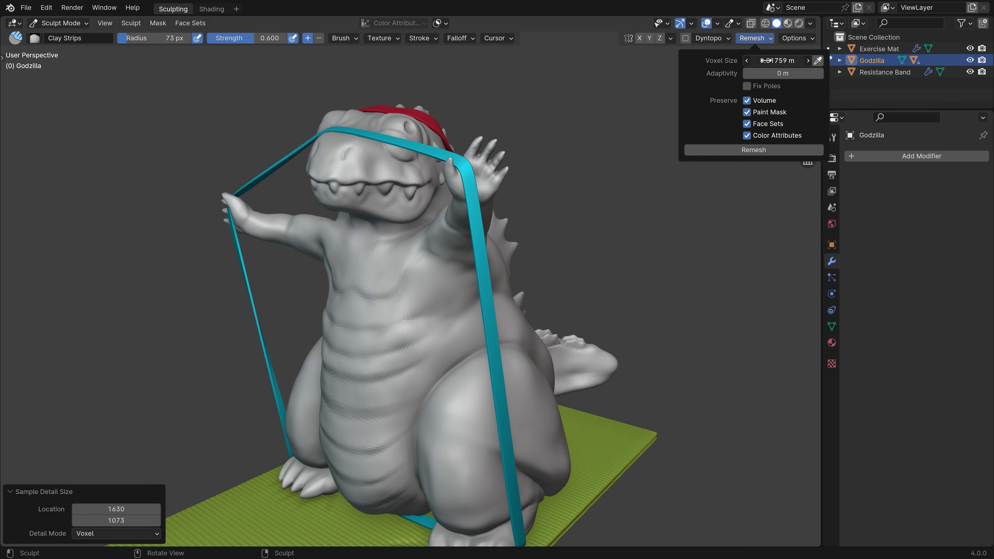
Set Godzilla's remesh voxel size to 0.01 m and remesh the sculpt
{"action": "left_click_drag", "start_coordinate": [762, 61], "coordinate": [796, 62]}
{"action": "type", "text": "0.010"}
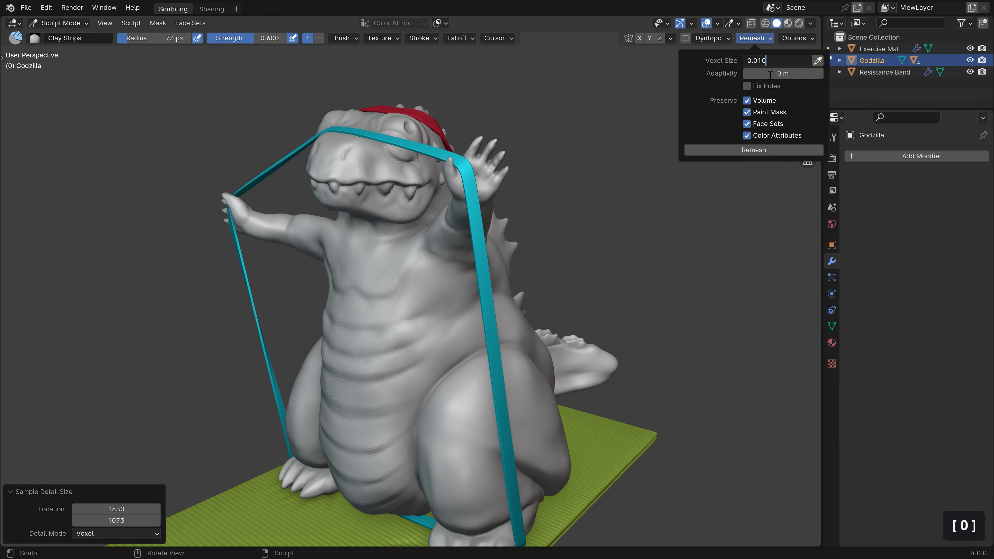
{"action": "left_click", "coordinate": [715, 71]}
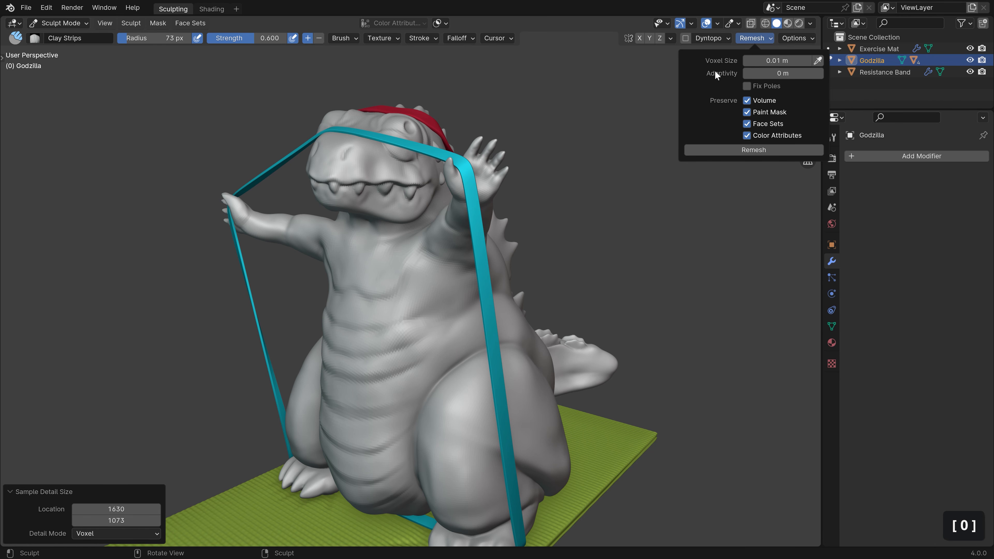
{"action": "left_click", "coordinate": [728, 150]}
Inspect the remeshed teeth and raised hand up close and undo the remesh
{"action": "mouse_move", "coordinate": [381, 251]}
{"action": "middle_mouse_down"}
{"action": "mouse_move", "coordinate": [335, 118]}
{"action": "mouse_move", "coordinate": [255, 188]}
{"action": "middle_mouse_up"}
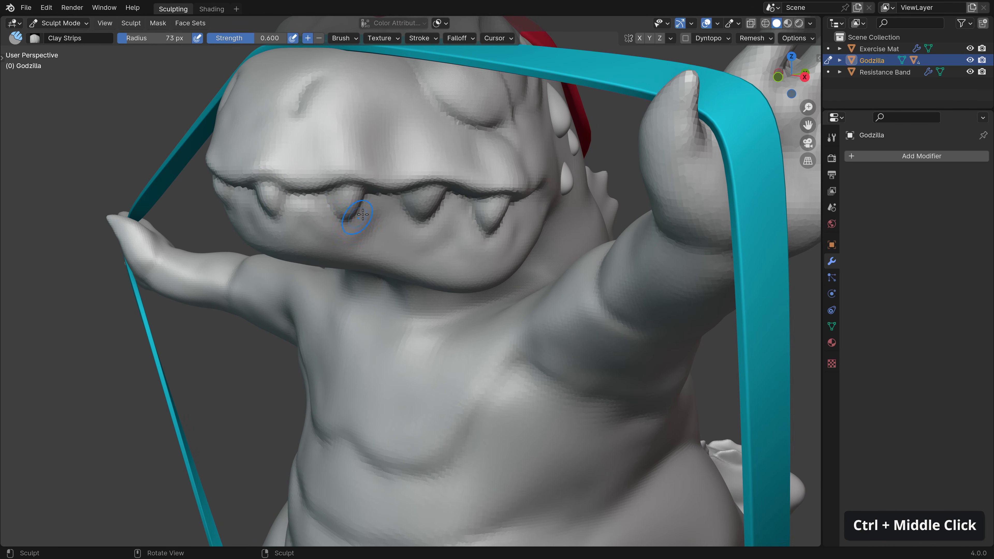
{"action": "middle_click_drag", "start_coordinate": [672, 127], "coordinate": [459, 147], "text": "shift"}
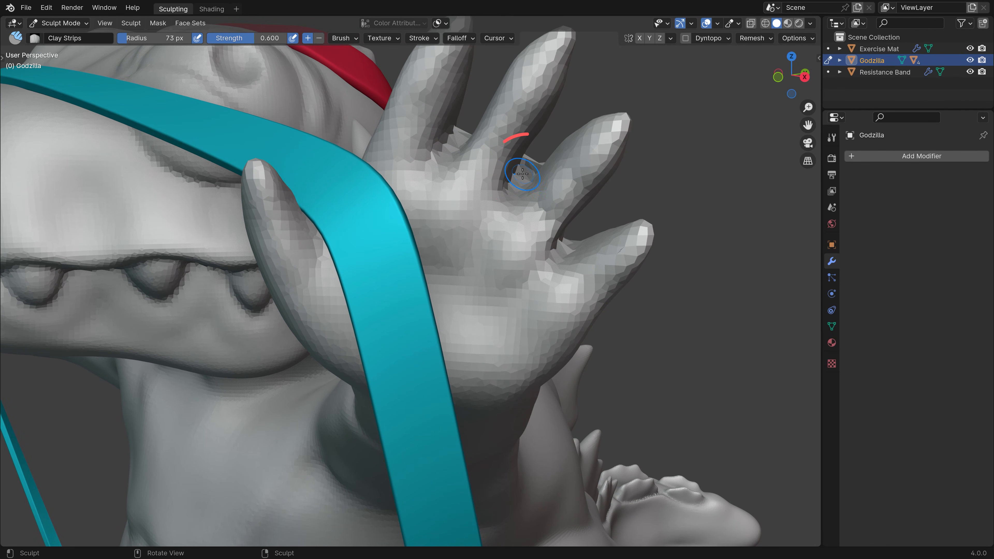
{"action": "middle_click_drag", "start_coordinate": [523, 130], "coordinate": [482, 249], "text": "ctrl"}
{"action": "key", "text": "ctrl+z"}
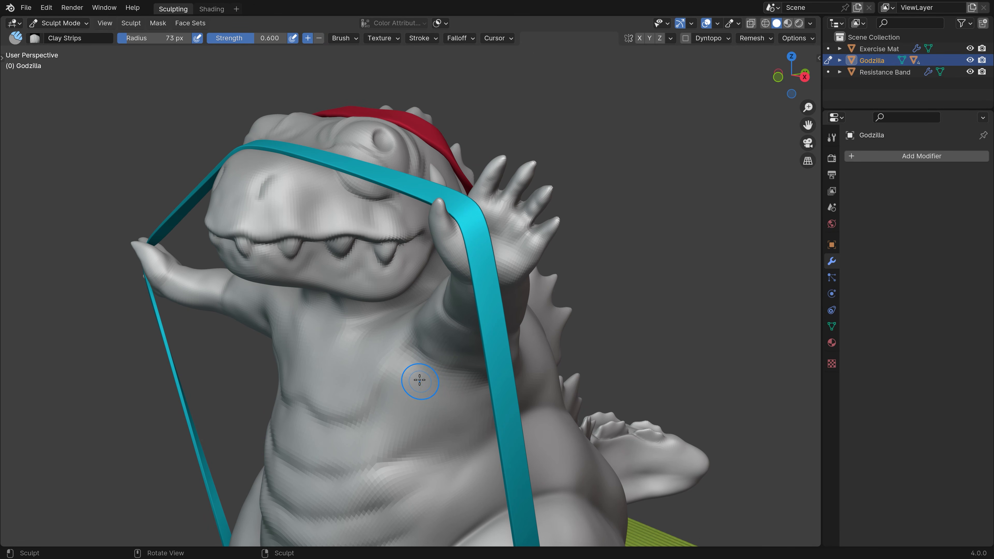
Enable Dyntopo on Godzilla despite the attribute data warning and set its detailing to Manual Detail
{"action": "left_click", "coordinate": [686, 38]}
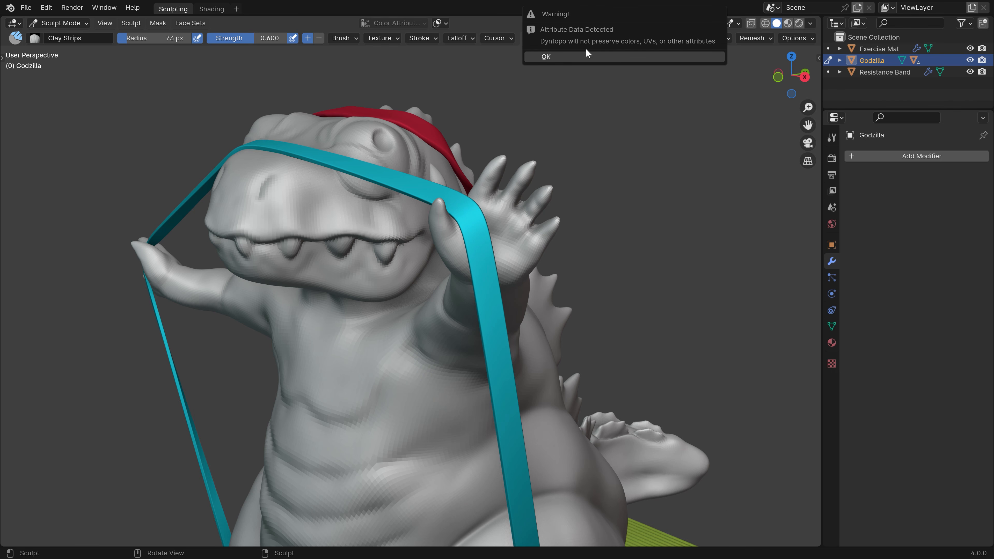
{"action": "left_click", "coordinate": [578, 57]}
{"action": "left_click", "coordinate": [712, 37]}
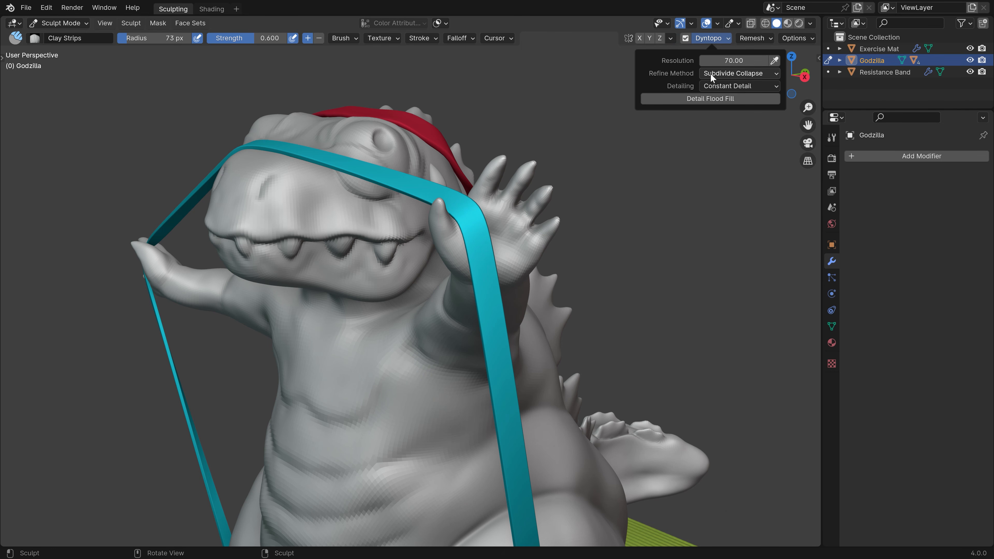
{"action": "left_click", "coordinate": [715, 85]}
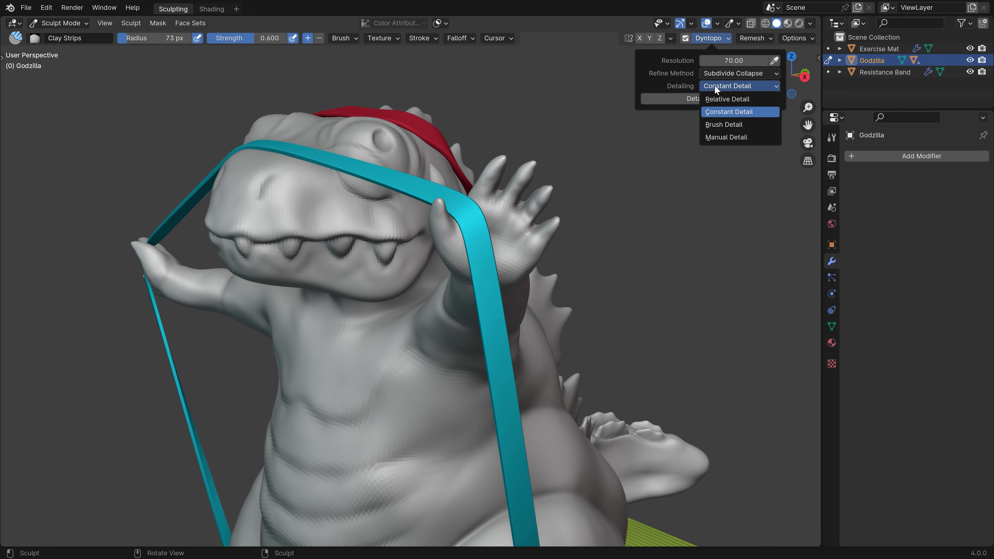
{"action": "left_click", "coordinate": [719, 136]}
Sample the Dyntopo resolution from a finger of Godzilla's raised hand and apply Detail Flood Fill
{"action": "left_click", "coordinate": [774, 61]}
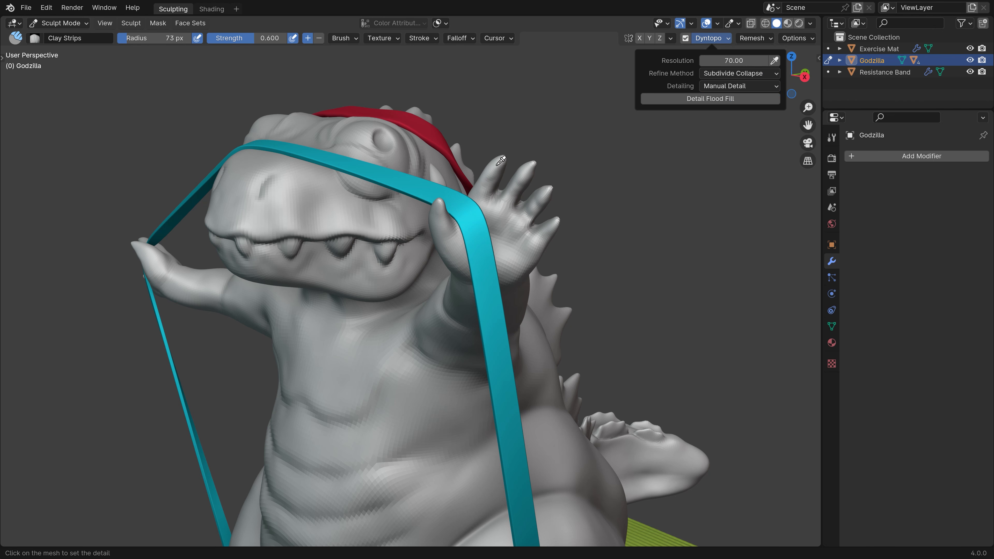
{"action": "left_click", "coordinate": [487, 186]}
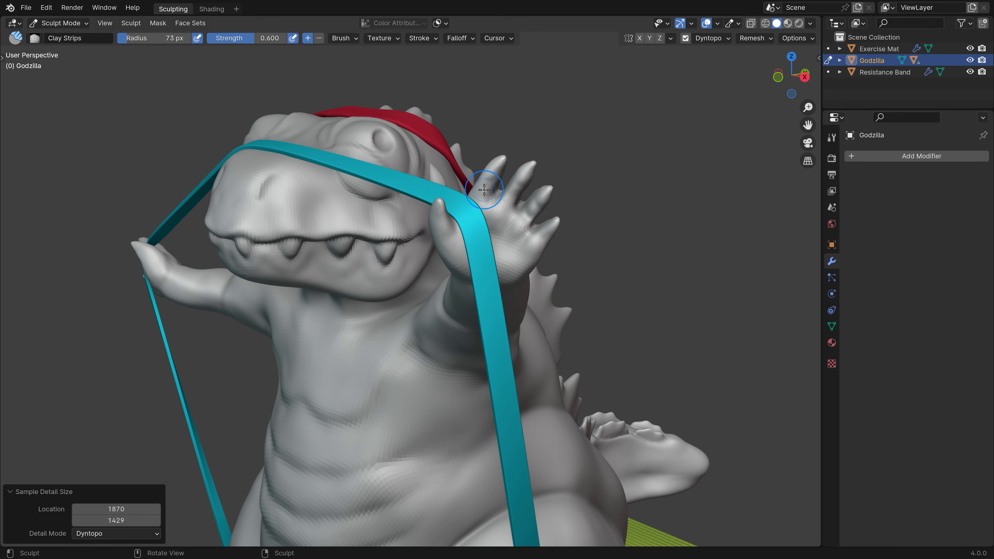
{"action": "left_click", "coordinate": [716, 38]}
{"action": "left_click", "coordinate": [708, 38]}
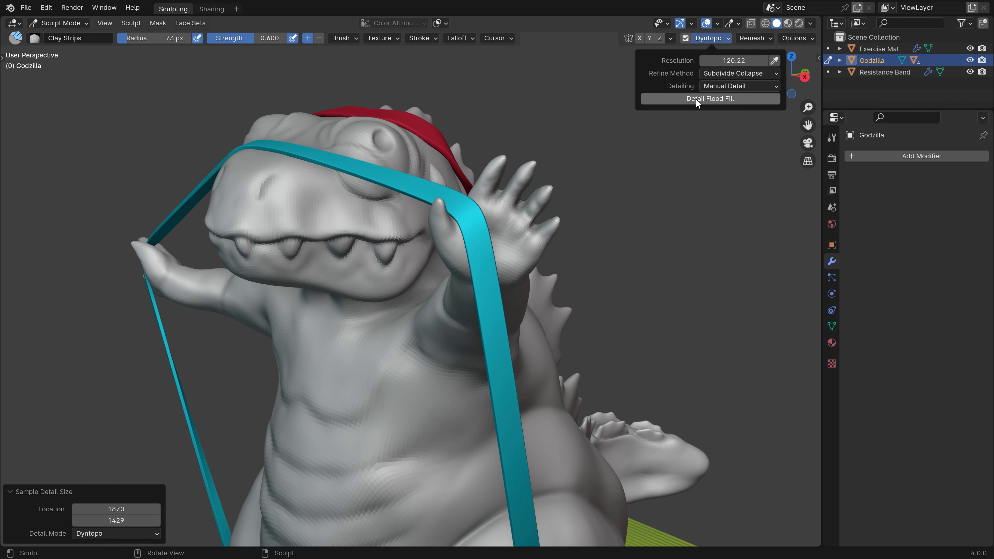
{"action": "left_click", "coordinate": [742, 98]}
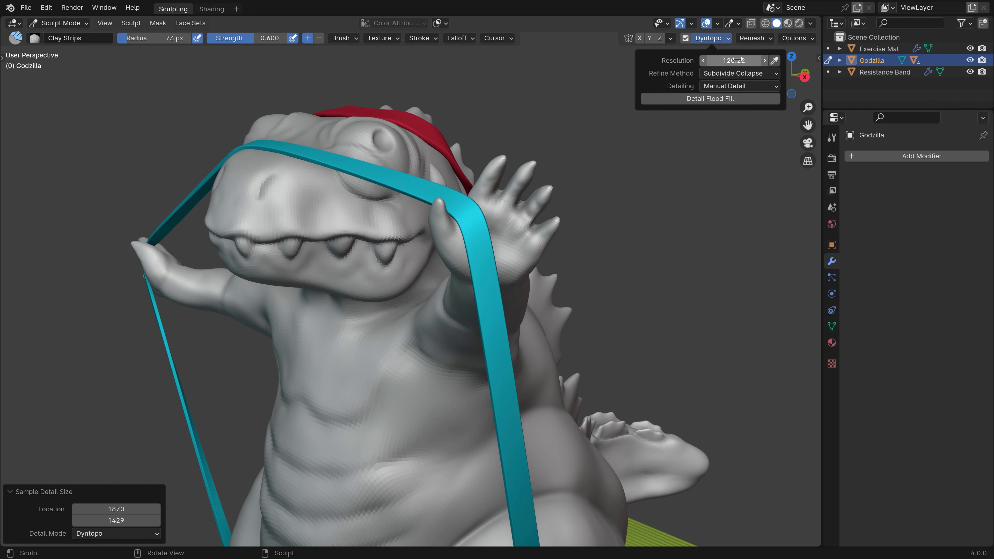
{"action": "left_click", "coordinate": [740, 99]}
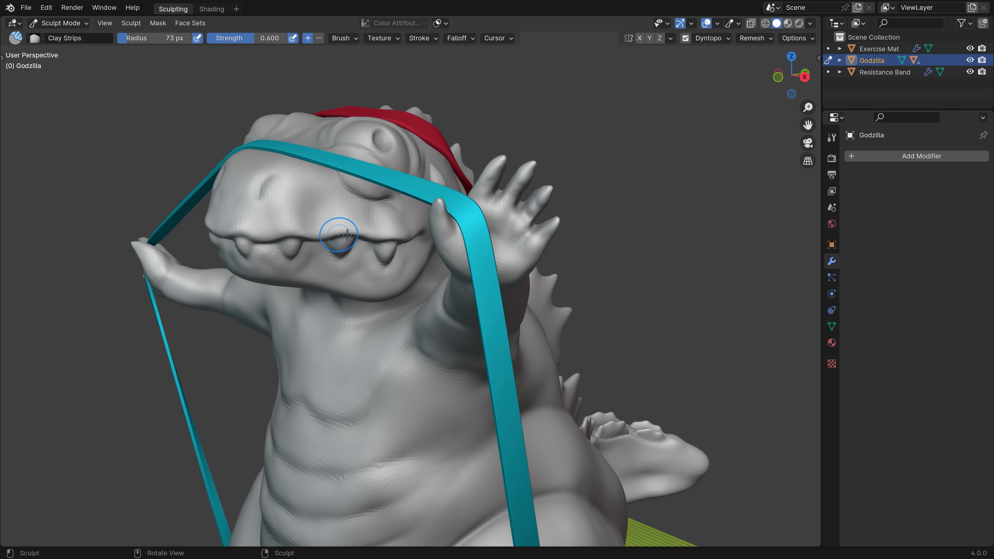
Turn Dyntopo off for the flood-filled Godzilla sculpt
{"action": "key", "text": "shift"}
{"action": "mouse_move", "coordinate": [358, 451]}
{"action": "middle_mouse_down", "text": "shift"}
{"action": "mouse_move", "coordinate": [355, 351]}
{"action": "mouse_move", "coordinate": [402, 322]}
{"action": "mouse_move", "coordinate": [416, 352]}
{"action": "mouse_move", "coordinate": [397, 358]}
{"action": "mouse_move", "coordinate": [402, 365]}
{"action": "middle_mouse_up", "text": "shift"}
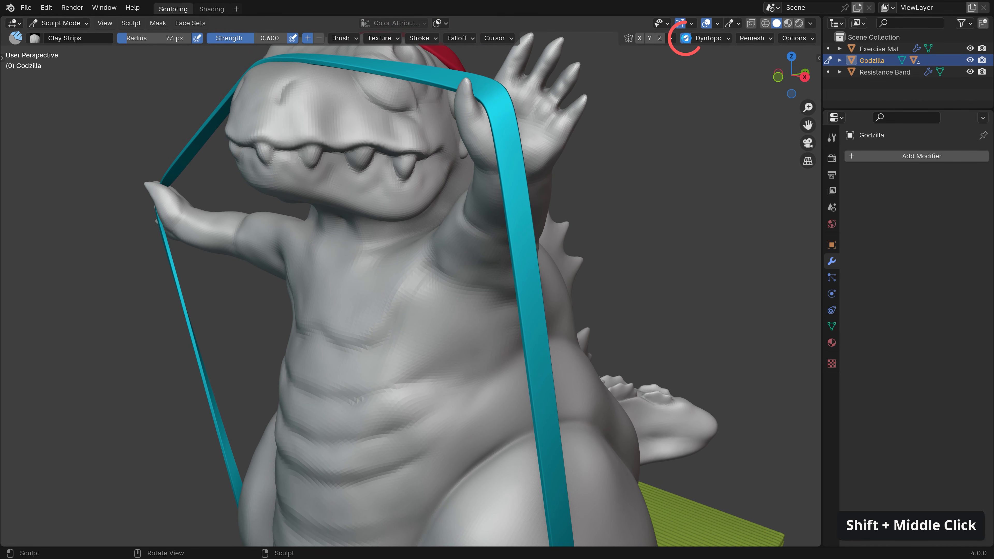
{"action": "left_click", "coordinate": [686, 38]}
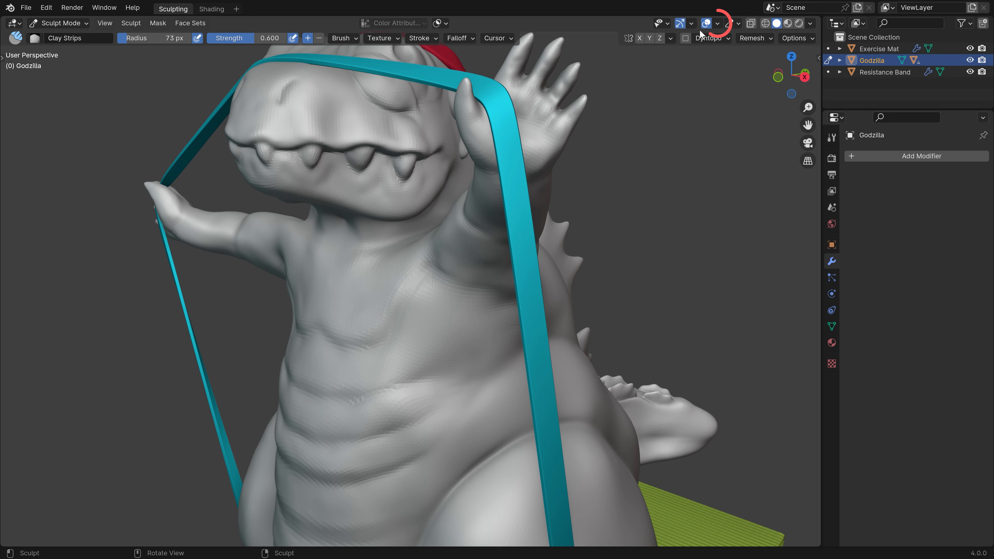
Display the wireframe overlay at 1.000, examine the triangle density across Godzilla's torso and hide the overlay
{"action": "left_click", "coordinate": [717, 24]}
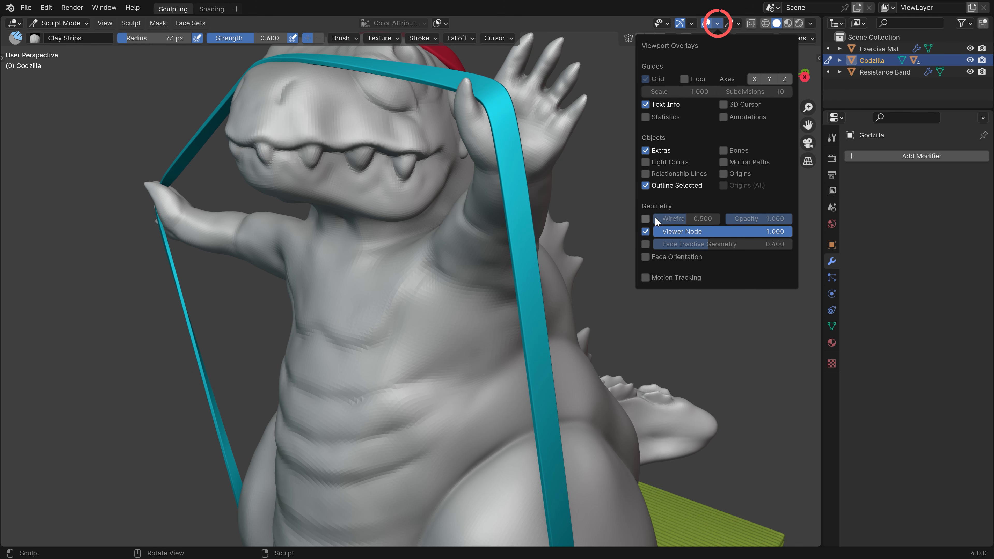
{"action": "left_click", "coordinate": [645, 219]}
{"action": "double_click", "coordinate": [670, 218]}
{"action": "type", "text": "1"}
{"action": "key", "text": "Return"}
{"action": "middle_click_drag", "start_coordinate": [370, 374], "coordinate": [441, 325], "text": "ctrl"}
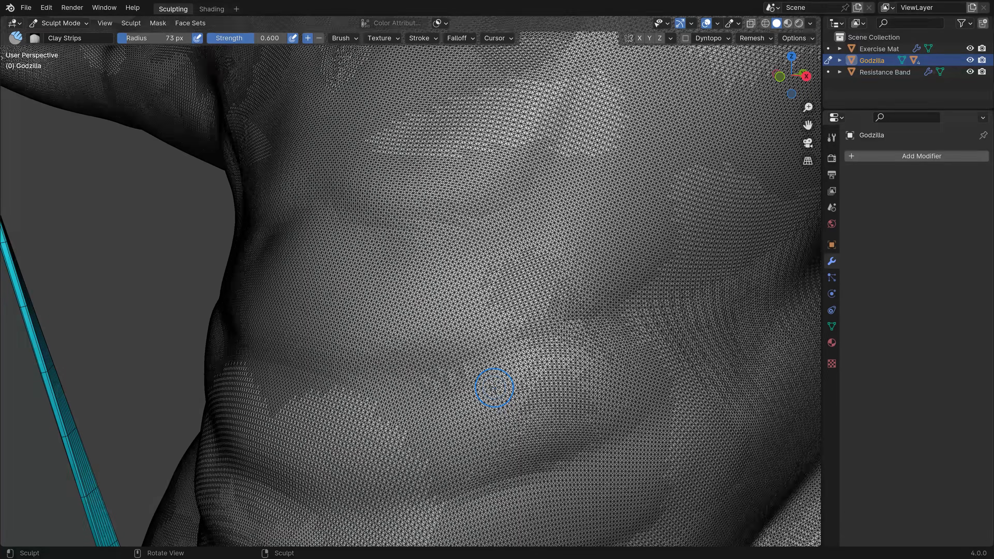
{"action": "middle_click_drag", "start_coordinate": [490, 384], "coordinate": [435, 322], "text": "ctrl"}
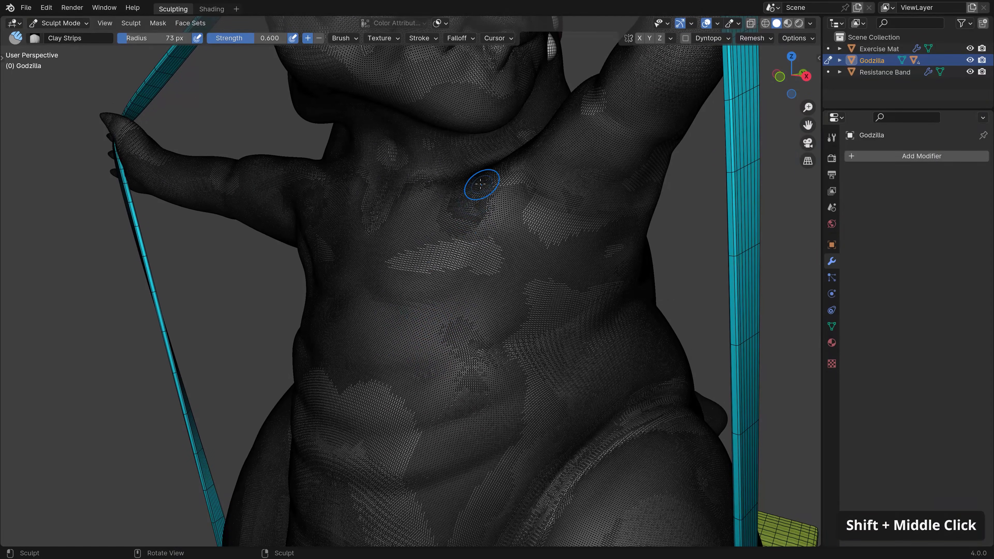
{"action": "left_click", "coordinate": [718, 23]}
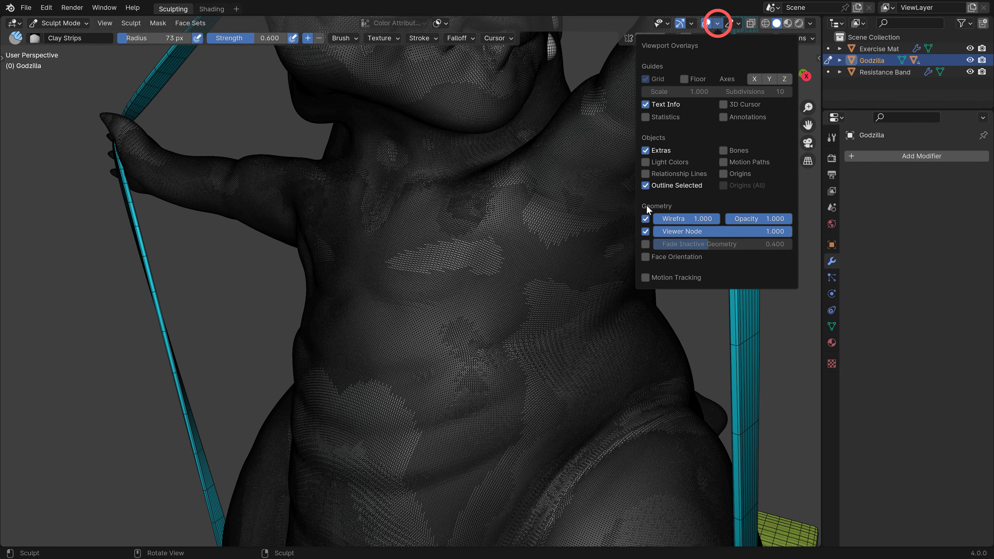
{"action": "left_click", "coordinate": [646, 219]}
Enlarge the brush radius to 213 px and smooth the crease on Godzilla's chest
{"action": "middle_click_drag", "start_coordinate": [487, 319], "coordinate": [499, 262], "text": "ctrl"}
{"action": "key", "text": "f"}
{"action": "left_click", "coordinate": [500, 263]}
{"action": "left_click_drag", "start_coordinate": [429, 274], "coordinate": [428, 294], "text": "shift"}
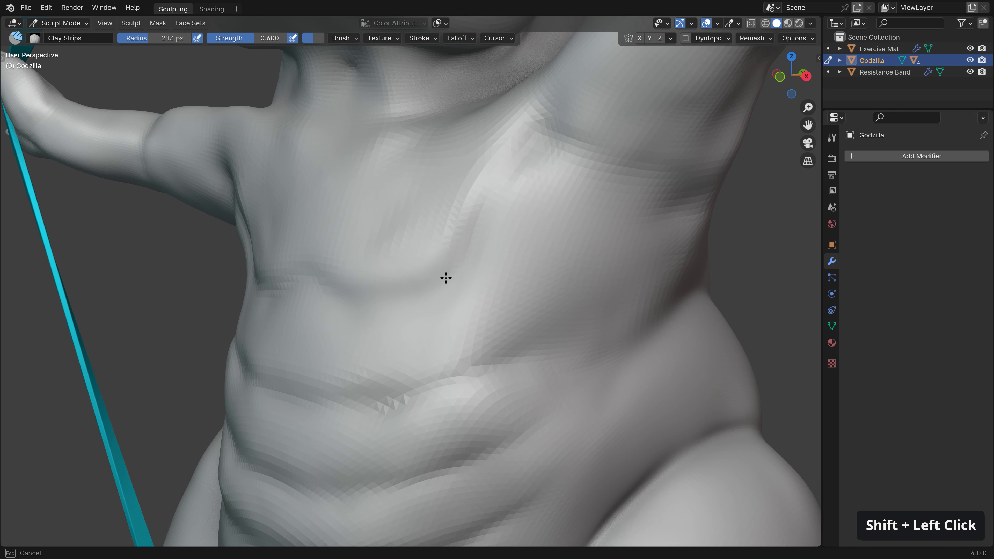
Show the sculpting tools, choose the Draw Sharp brush, adjust its radius and sculpt strokes across Godzilla's chest up to the shoulder
{"action": "key", "text": "t"}
{"action": "left_click", "coordinate": [39, 60]}
{"action": "key", "text": "f"}
{"action": "key", "text": "f"}
{"action": "left_click", "coordinate": [335, 307]}
{"action": "left_click_drag", "start_coordinate": [341, 305], "coordinate": [446, 286]}
{"action": "mouse_move", "coordinate": [372, 305]}
{"action": "left_mouse_down"}
{"action": "mouse_move", "coordinate": [463, 270]}
{"action": "mouse_move", "coordinate": [503, 192]}
{"action": "left_mouse_up"}
{"action": "left_click_drag", "start_coordinate": [555, 138], "coordinate": [484, 270]}
{"action": "middle_click_drag", "start_coordinate": [491, 165], "coordinate": [494, 201], "text": "ctrl"}
{"action": "middle_click_drag", "start_coordinate": [495, 201], "coordinate": [472, 285], "text": "shift"}
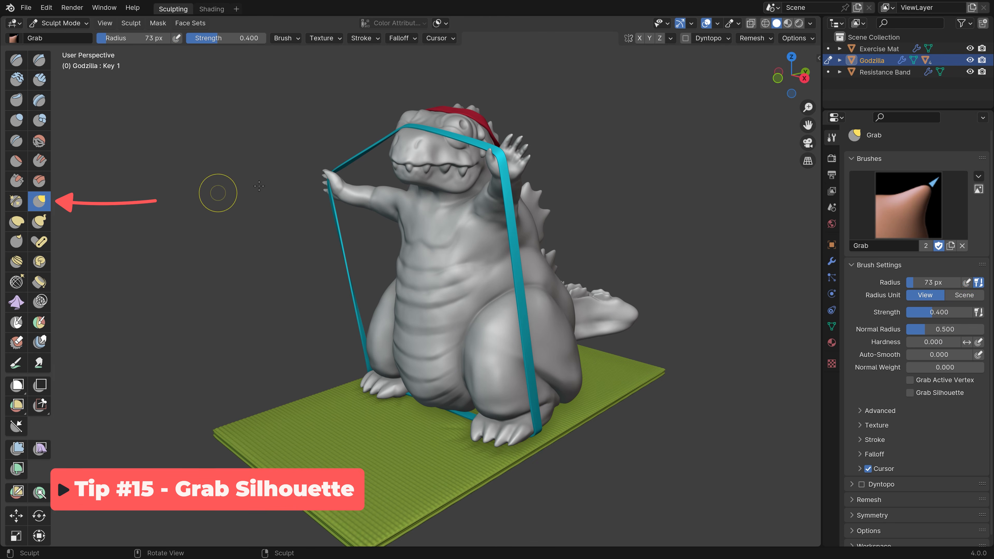
Try the Grab brush at a radius of 137 px on the fingers of the raised hand beside the head, undoing the stroke
{"action": "mouse_move", "coordinate": [522, 118]}
{"action": "middle_mouse_down", "text": "ctrl"}
{"action": "mouse_move", "coordinate": [504, 174]}
{"action": "mouse_move", "coordinate": [518, 137]}
{"action": "mouse_move", "coordinate": [477, 167]}
{"action": "mouse_move", "coordinate": [484, 175]}
{"action": "middle_mouse_up", "text": "ctrl"}
{"action": "key", "text": "f"}
{"action": "left_click", "coordinate": [517, 181]}
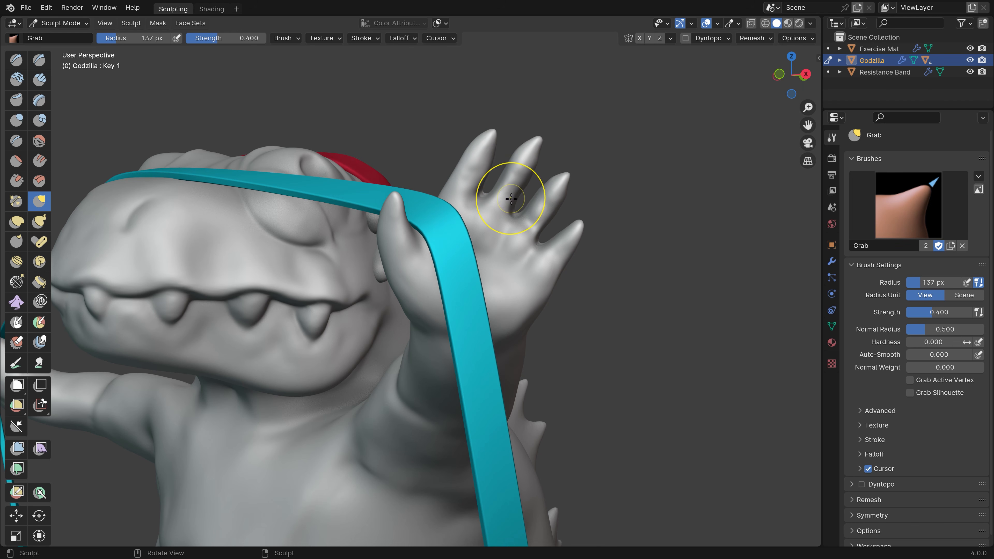
{"action": "key", "text": "ctrl+z"}
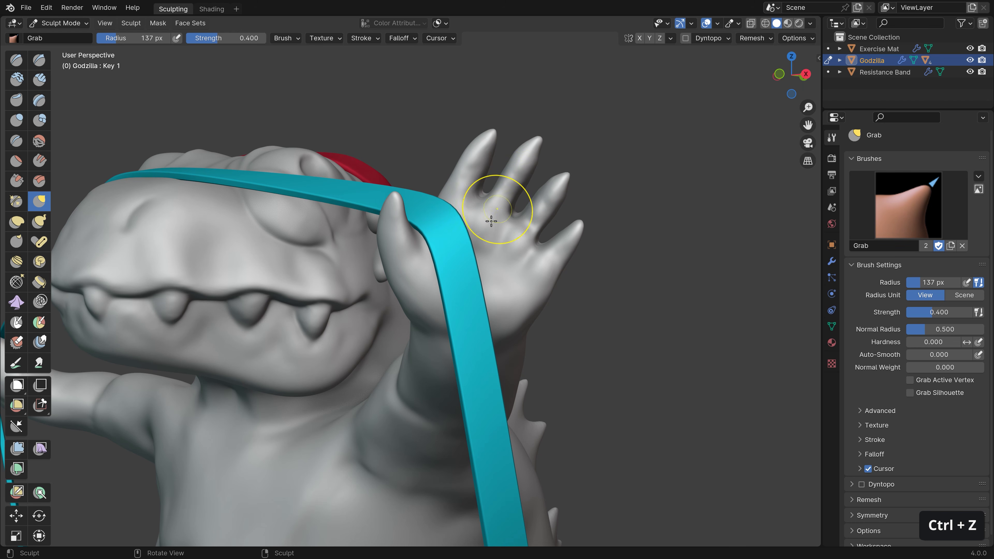
Enable Grab Silhouette and reshape individual fingers of the raised hand with the Grab brush at a radius of 153 px
{"action": "left_click", "coordinate": [910, 392]}
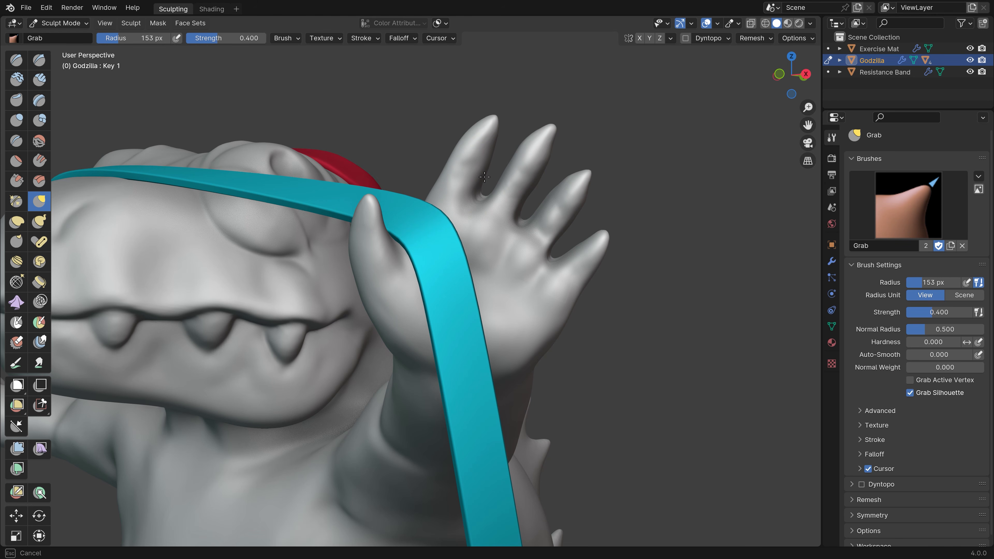
{"action": "left_click_drag", "start_coordinate": [496, 132], "coordinate": [482, 184]}
{"action": "left_click_drag", "start_coordinate": [524, 158], "coordinate": [527, 139]}
{"action": "left_click_drag", "start_coordinate": [521, 203], "coordinate": [527, 200]}
{"action": "mouse_move", "coordinate": [563, 160]}
{"action": "middle_mouse_down"}
{"action": "mouse_move", "coordinate": [336, 219]}
{"action": "mouse_move", "coordinate": [353, 199]}
{"action": "mouse_move", "coordinate": [586, 122]}
{"action": "middle_mouse_up"}
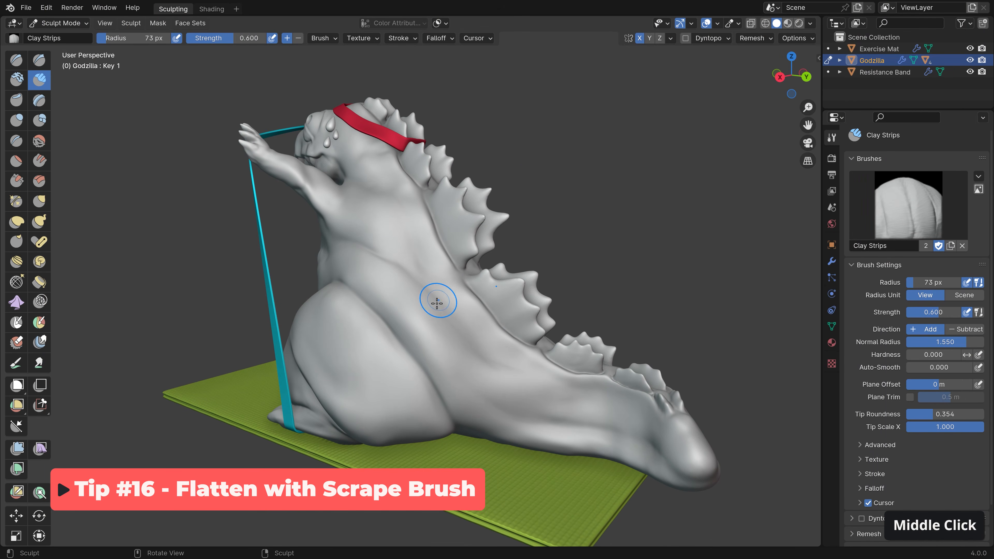
Try the Flatten brush on the fold above the thigh, starting at a radius of 134 px, and undo the strokes
{"action": "mouse_move", "coordinate": [438, 295]}
{"action": "middle_mouse_down", "text": "ctrl"}
{"action": "mouse_move", "coordinate": [406, 328]}
{"action": "mouse_move", "coordinate": [426, 295]}
{"action": "mouse_move", "coordinate": [437, 362]}
{"action": "middle_mouse_up", "text": "ctrl"}
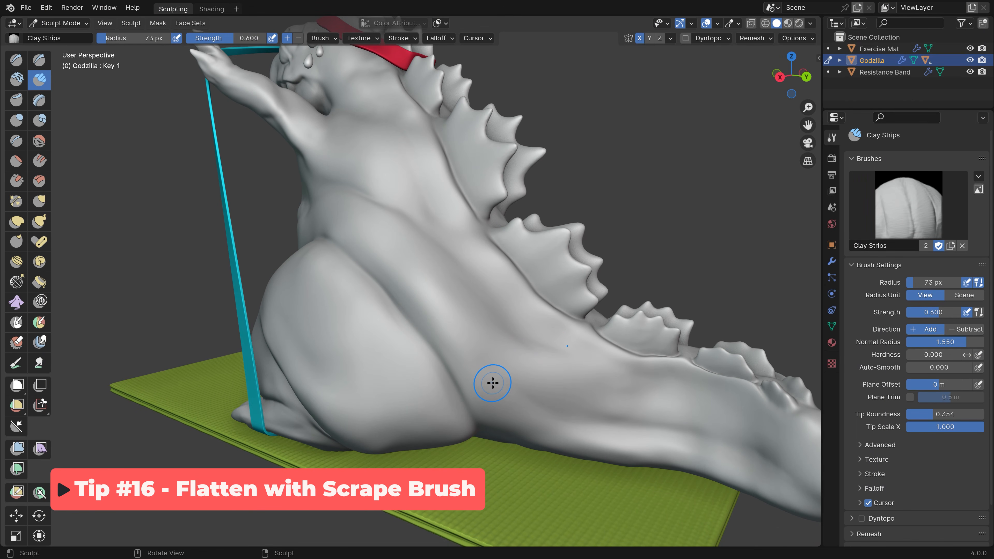
{"action": "left_click", "coordinate": [17, 161]}
{"action": "key", "text": "f"}
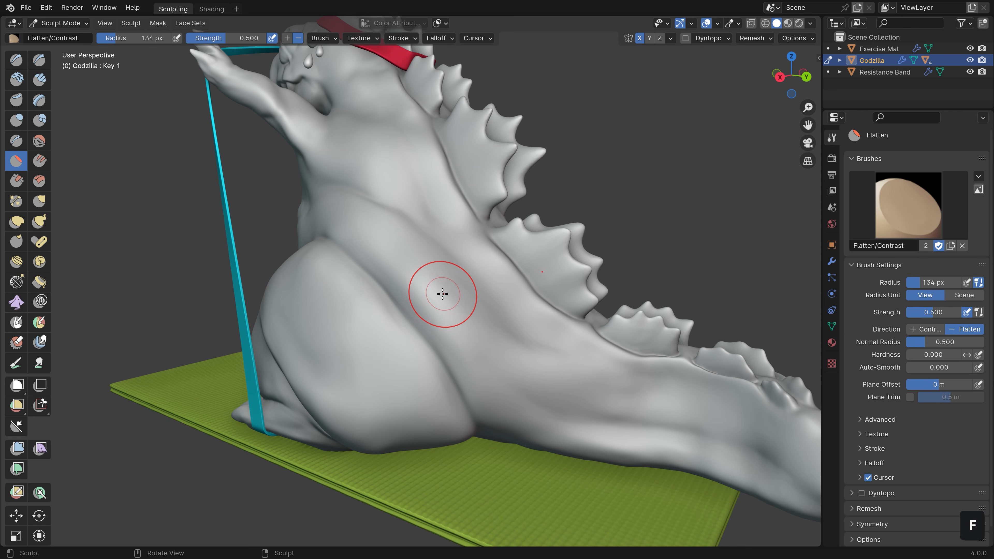
{"action": "mouse_move", "coordinate": [450, 313]}
{"action": "left_mouse_down"}
{"action": "mouse_move", "coordinate": [385, 246]}
{"action": "mouse_move", "coordinate": [473, 332]}
{"action": "mouse_move", "coordinate": [391, 248]}
{"action": "mouse_move", "coordinate": [405, 257]}
{"action": "left_mouse_up"}
{"action": "left_click_drag", "start_coordinate": [446, 292], "coordinate": [473, 349]}
{"action": "mouse_move", "coordinate": [473, 348]}
{"action": "middle_mouse_down"}
{"action": "mouse_move", "coordinate": [444, 291]}
{"action": "mouse_move", "coordinate": [393, 267]}
{"action": "middle_mouse_up"}
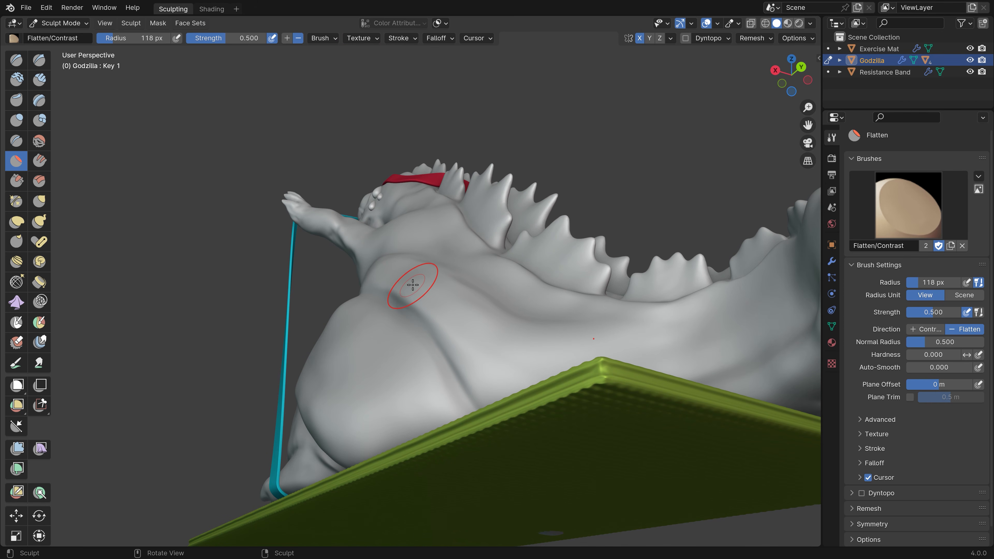
{"action": "middle_click_drag", "start_coordinate": [415, 279], "coordinate": [477, 348]}
{"action": "key", "text": "ctrl+z"}
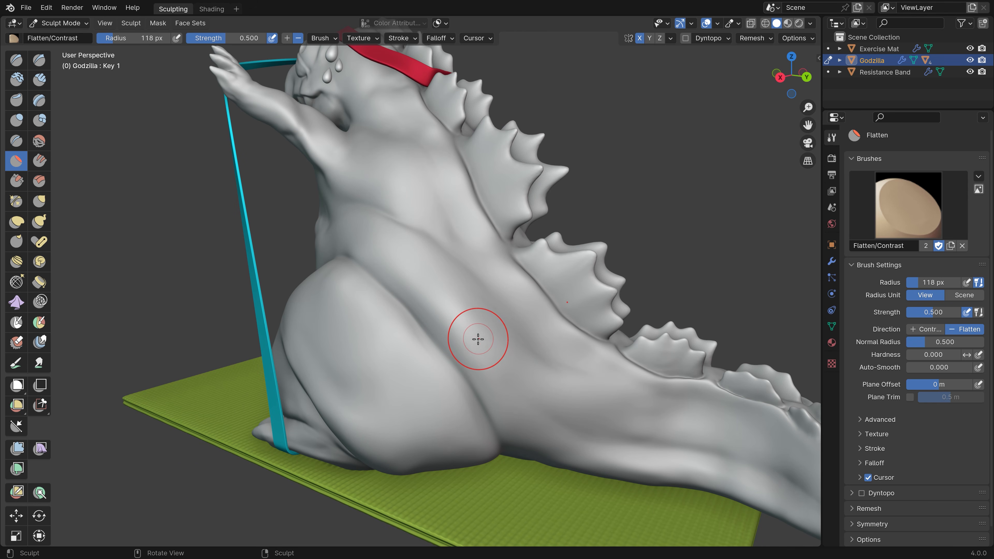
Flatten the body fold above the thigh with the Scrape brush at a radius of 83 px
{"action": "left_click", "coordinate": [16, 181]}
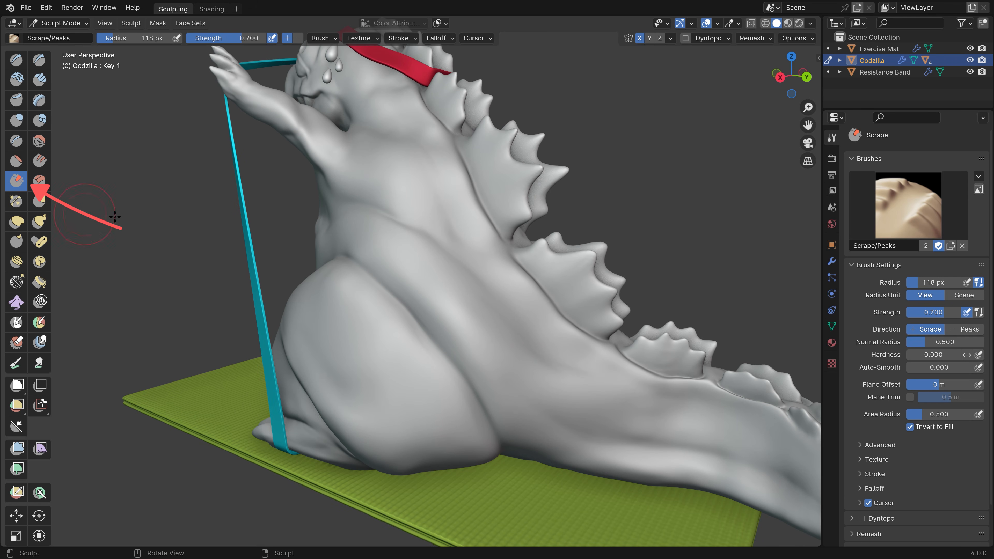
{"action": "key", "text": "f"}
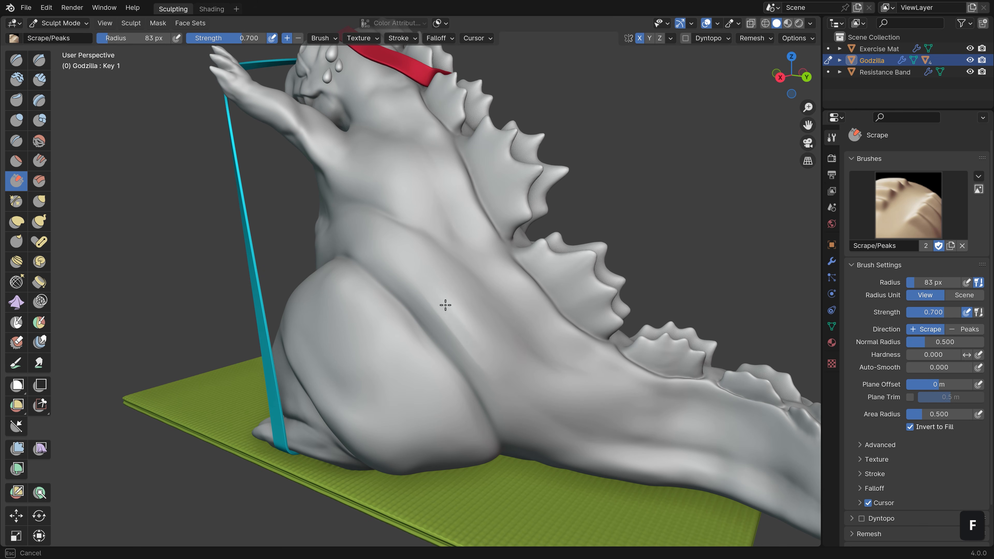
{"action": "left_click_drag", "start_coordinate": [465, 345], "coordinate": [449, 328]}
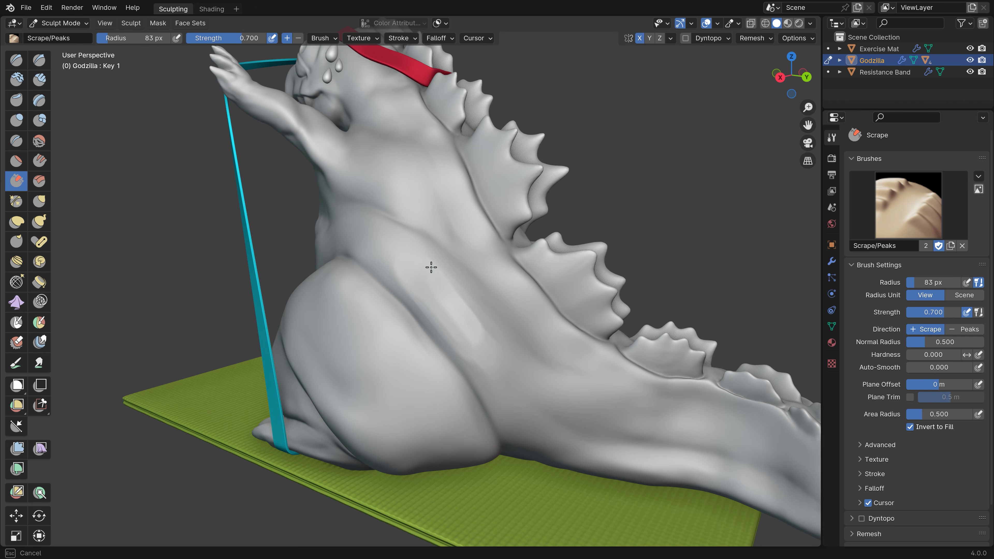
Scrape farther up the flank fold, reduce the brush radius to 71 px and smooth the scraped area
{"action": "key", "text": "f"}
{"action": "left_click", "coordinate": [476, 313]}
{"action": "left_click_drag", "start_coordinate": [415, 278], "coordinate": [413, 262]}
{"action": "key", "text": "f"}
{"action": "left_click", "coordinate": [485, 363]}
{"action": "left_click_drag", "start_coordinate": [473, 349], "coordinate": [467, 343], "text": "shift"}
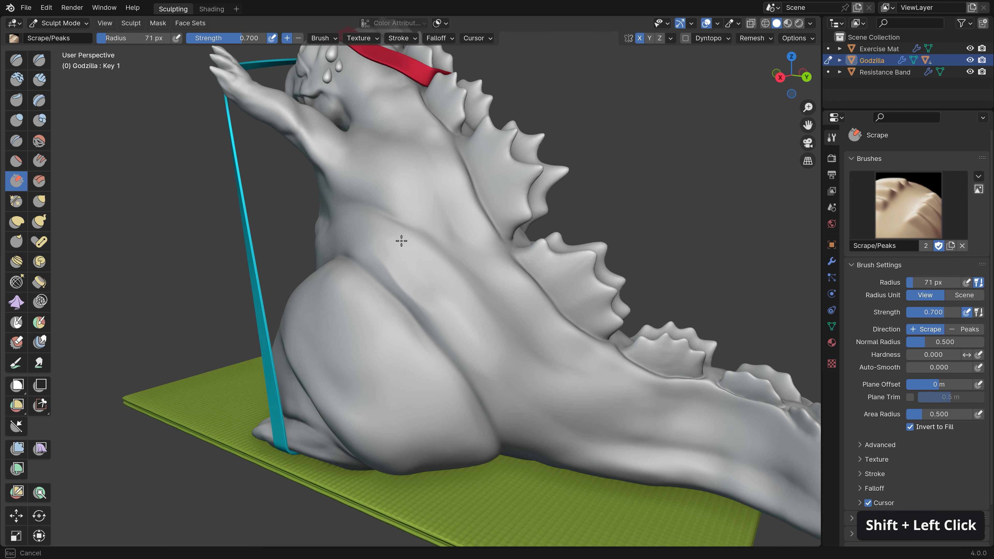
Scrape the lower flank beside the thigh at a radius of 92 px and smooth the resulting plane with a larger brush
{"action": "key", "text": "f"}
{"action": "left_click", "coordinate": [479, 341]}
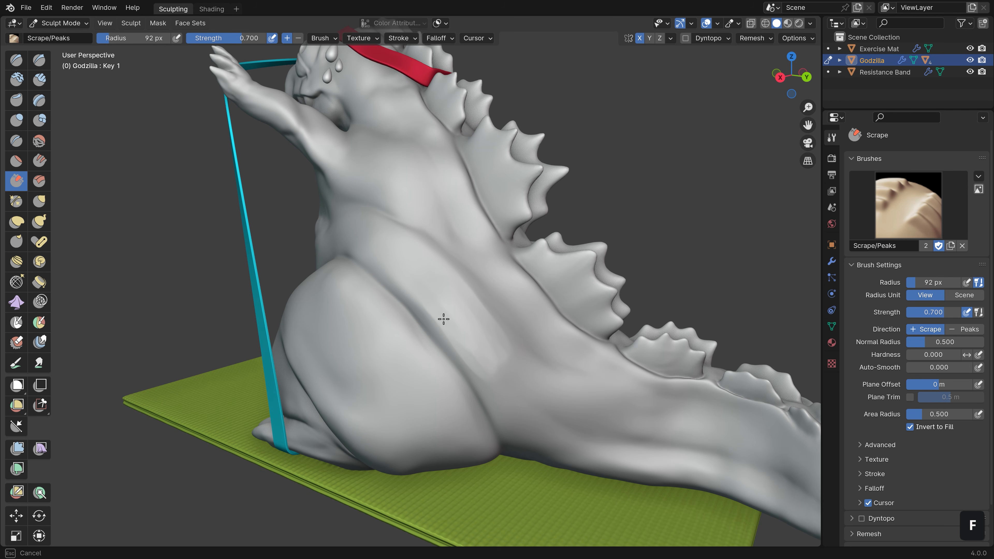
{"action": "key", "text": "f"}
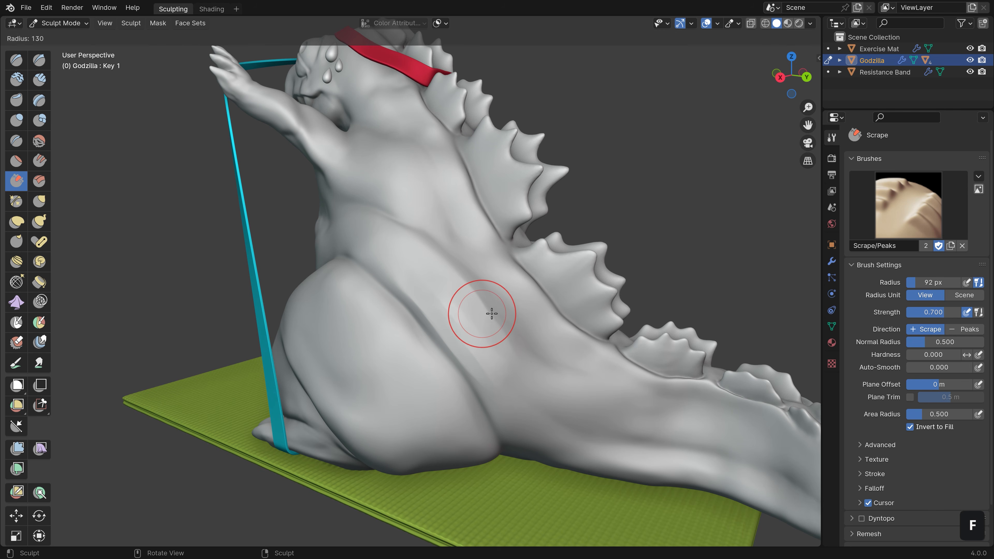
{"action": "left_click", "coordinate": [446, 302], "text": "shift"}
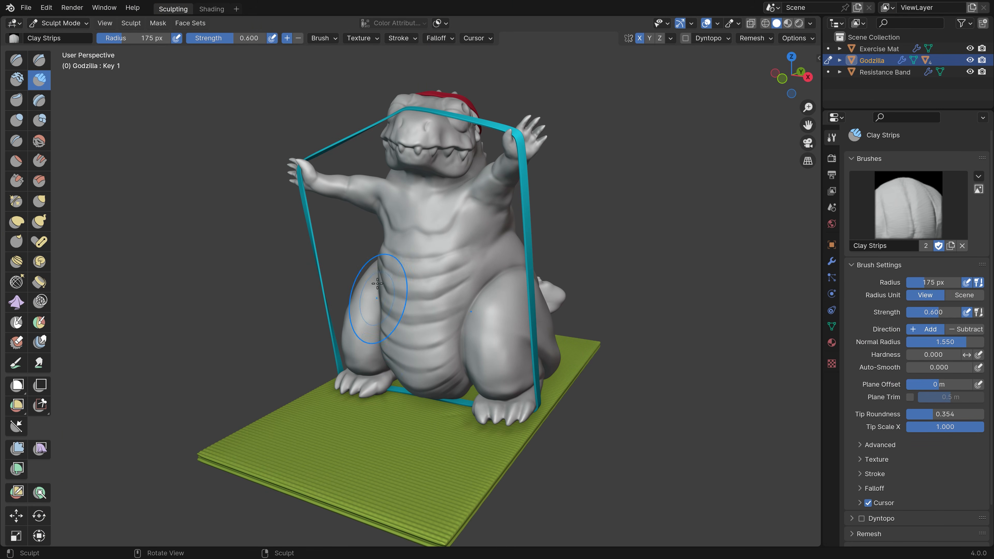
Try the Smooth brush at a radius of 175 px over the belly folds and undo the strokes
{"action": "mouse_move", "coordinate": [421, 359]}
{"action": "middle_mouse_down", "text": "ctrl"}
{"action": "mouse_move", "coordinate": [426, 278]}
{"action": "mouse_move", "coordinate": [435, 359]}
{"action": "middle_mouse_up", "text": "ctrl"}
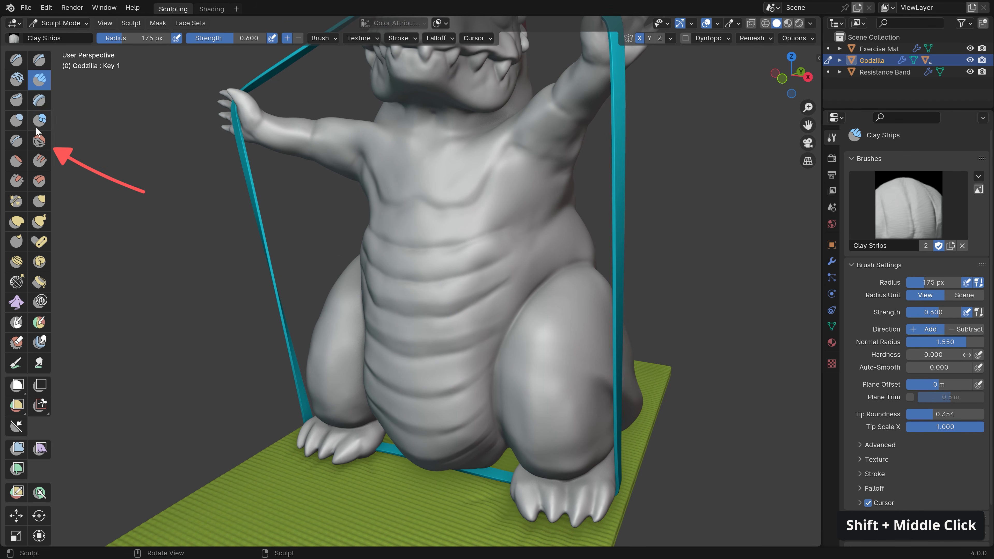
{"action": "left_click", "coordinate": [39, 140]}
{"action": "mouse_move", "coordinate": [373, 288]}
{"action": "left_mouse_down"}
{"action": "mouse_move", "coordinate": [434, 373]}
{"action": "mouse_move", "coordinate": [437, 349]}
{"action": "mouse_move", "coordinate": [493, 247]}
{"action": "left_mouse_up"}
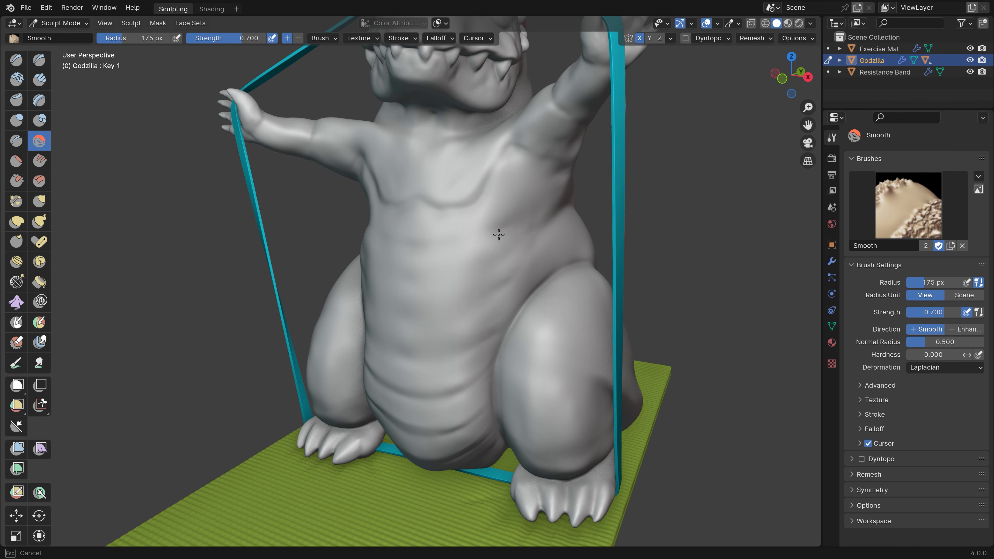
{"action": "mouse_move", "coordinate": [433, 335]}
{"action": "left_mouse_down"}
{"action": "mouse_move", "coordinate": [456, 366]}
{"action": "mouse_move", "coordinate": [417, 333]}
{"action": "left_mouse_up"}
{"action": "key", "text": "ctrl+z"}
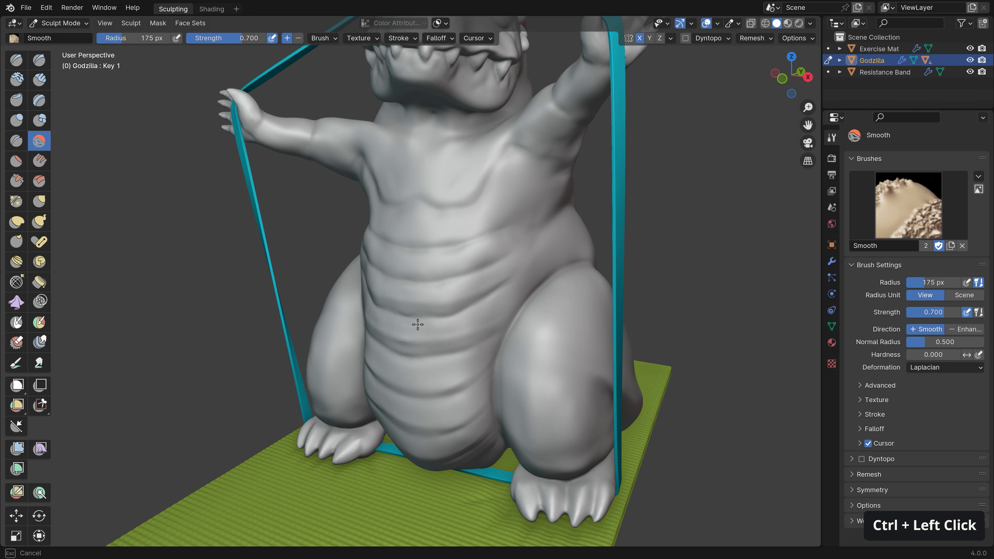
Try sharpening the belly folds with the inverted Smooth brush (Enhance) and undo the strokes
{"action": "mouse_move", "coordinate": [448, 290]}
{"action": "left_mouse_down", "text": "ctrl"}
{"action": "mouse_move", "coordinate": [448, 259]}
{"action": "mouse_move", "coordinate": [479, 244]}
{"action": "left_mouse_up", "text": "ctrl"}
{"action": "left_click_drag", "start_coordinate": [485, 335], "coordinate": [422, 391], "text": "ctrl"}
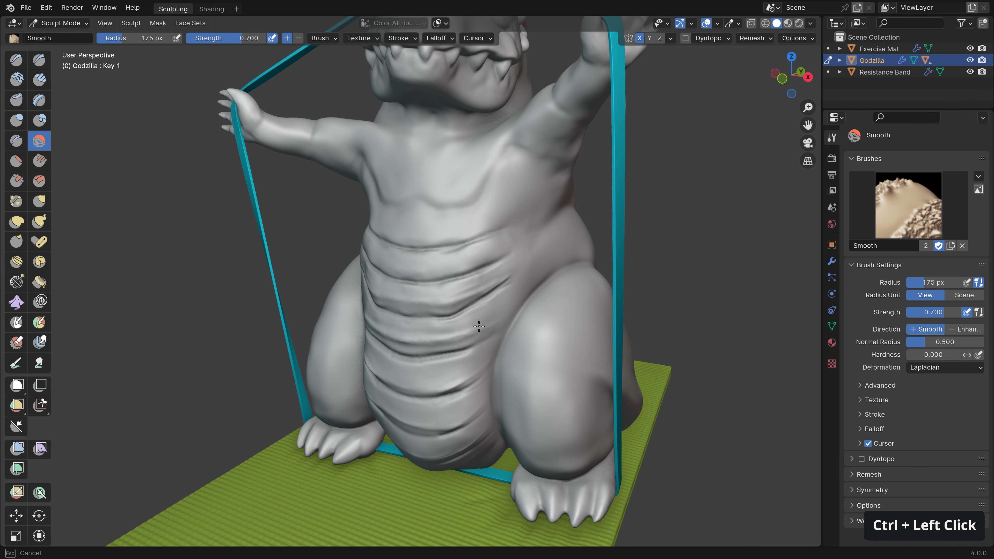
{"action": "left_click_drag", "start_coordinate": [475, 339], "coordinate": [484, 323], "text": "ctrl"}
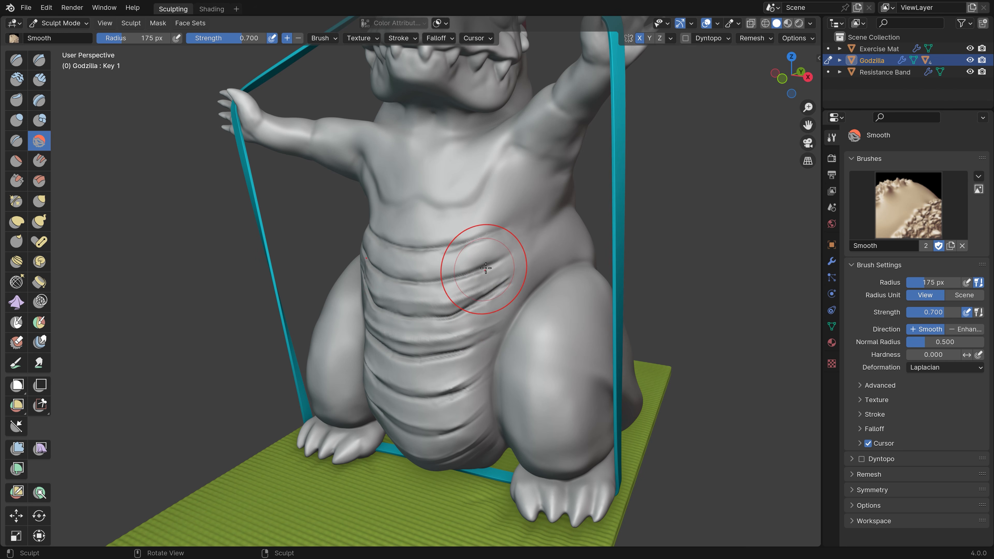
{"action": "key", "text": "ctrl+z"}
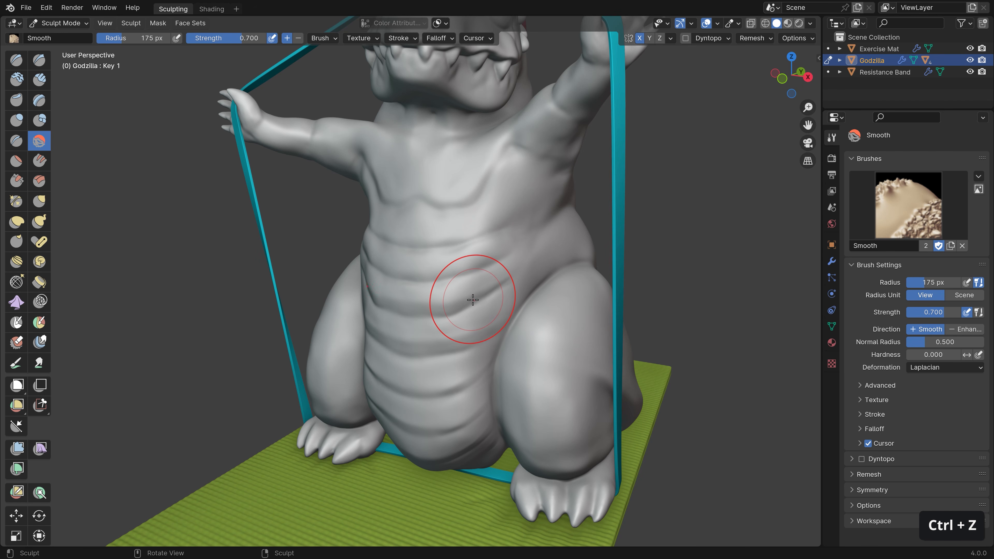
Try the Flatten brush on the belly folds, undo it, and try exaggerating the folds with its inverted Contrast effect
{"action": "left_click", "coordinate": [17, 160]}
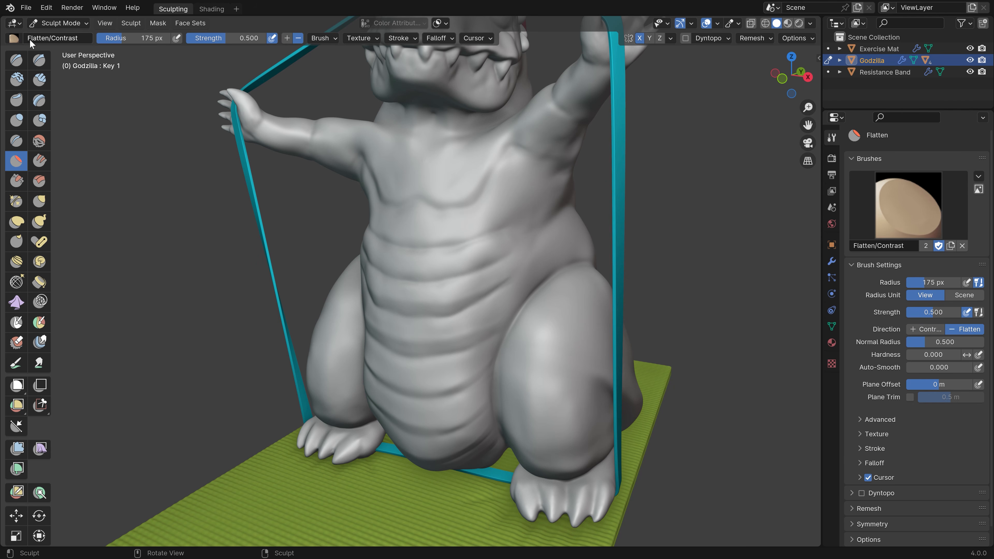
{"action": "mouse_move", "coordinate": [421, 351]}
{"action": "left_mouse_down"}
{"action": "mouse_move", "coordinate": [470, 294]}
{"action": "mouse_move", "coordinate": [445, 313]}
{"action": "left_mouse_up"}
{"action": "key", "text": "ctrl+z"}
{"action": "mouse_move", "coordinate": [444, 349]}
{"action": "left_mouse_down", "text": "ctrl"}
{"action": "mouse_move", "coordinate": [450, 333]}
{"action": "mouse_move", "coordinate": [404, 330]}
{"action": "mouse_move", "coordinate": [415, 291]}
{"action": "mouse_move", "coordinate": [446, 305]}
{"action": "left_mouse_up", "text": "ctrl"}
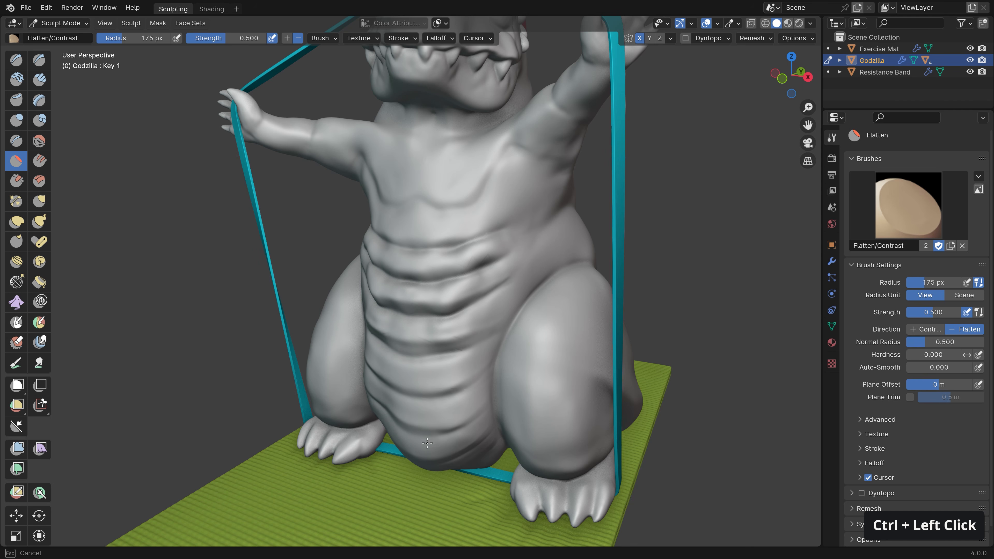
{"action": "left_click_drag", "start_coordinate": [456, 458], "coordinate": [459, 454], "text": "ctrl"}
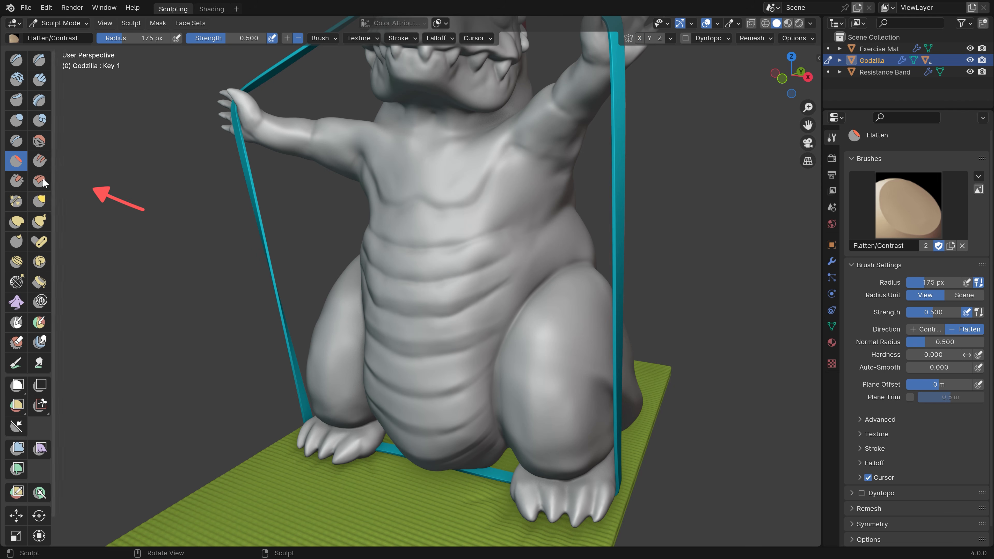
Try filling the creases between the belly folds with the Fill brush at strength 0.700 and undo the stroke
{"action": "left_click", "coordinate": [40, 163]}
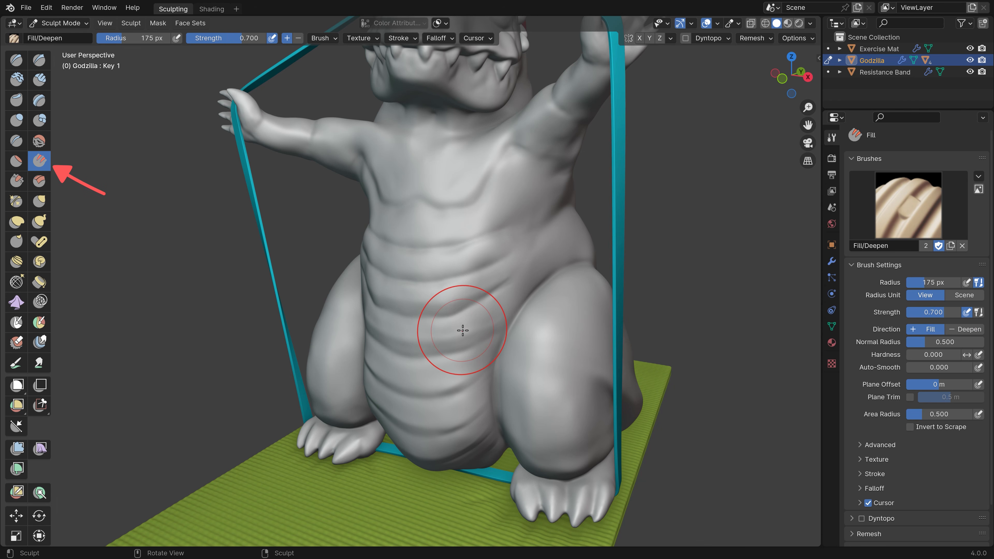
{"action": "mouse_move", "coordinate": [443, 347]}
{"action": "left_mouse_down"}
{"action": "mouse_move", "coordinate": [428, 309]}
{"action": "mouse_move", "coordinate": [381, 299]}
{"action": "mouse_move", "coordinate": [460, 262]}
{"action": "mouse_move", "coordinate": [475, 282]}
{"action": "mouse_move", "coordinate": [475, 345]}
{"action": "mouse_move", "coordinate": [425, 376]}
{"action": "left_mouse_up"}
{"action": "key", "text": "ctrl+z"}
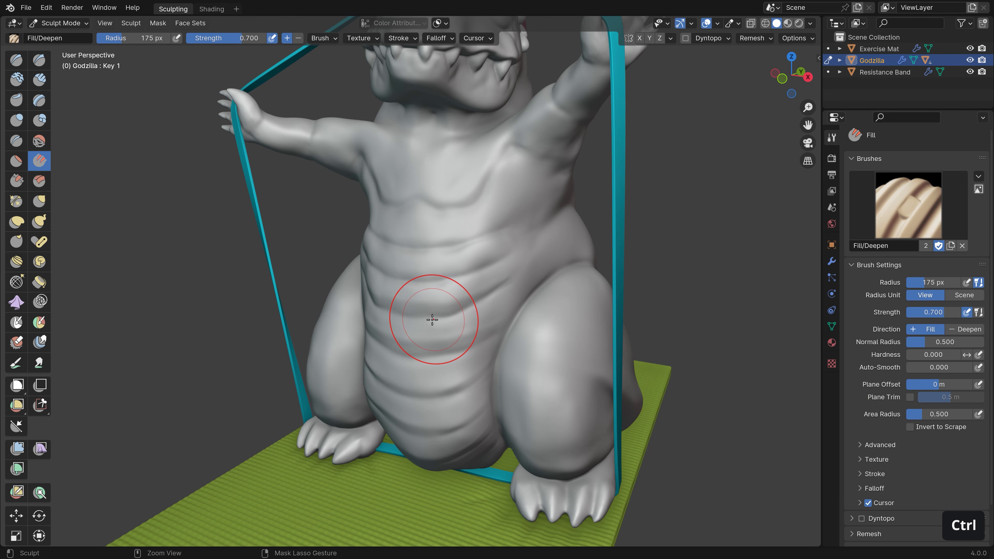
Try deepening the creases across the belly with the inverted Fill brush (Deepen)
{"action": "left_click_drag", "start_coordinate": [445, 316], "coordinate": [448, 314], "text": "ctrl"}
{"action": "left_click_drag", "start_coordinate": [497, 273], "coordinate": [431, 255], "text": "ctrl"}
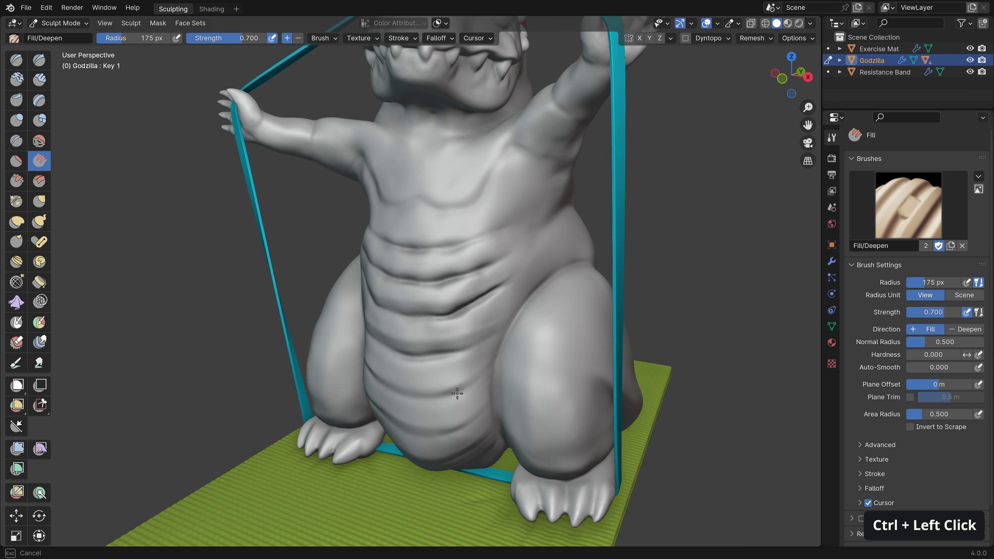
{"action": "left_click_drag", "start_coordinate": [454, 392], "coordinate": [464, 333], "text": "ctrl"}
Try scraping down the belly folds with the Scrape brush at a radius of 149 px and undo the strokes
{"action": "left_click", "coordinate": [19, 181]}
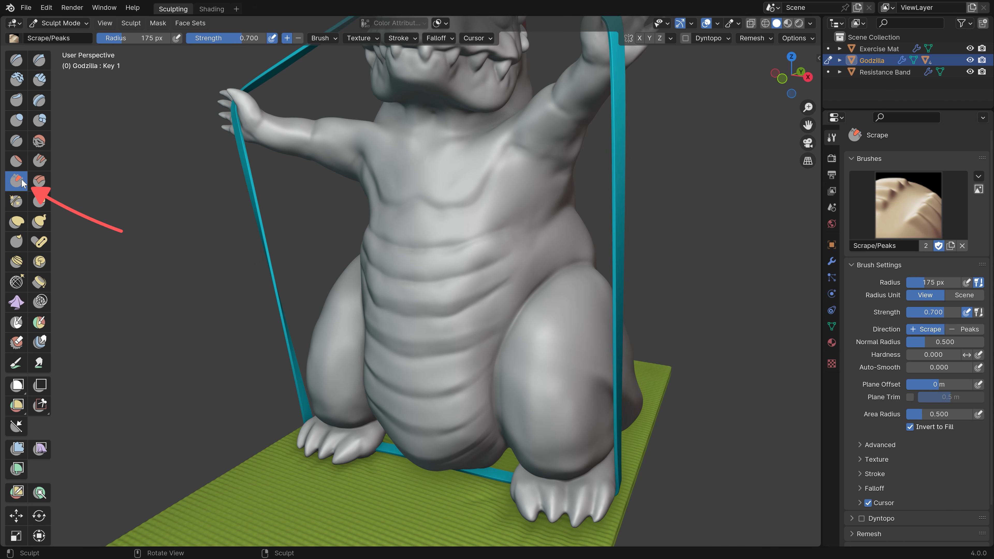
{"action": "key", "text": "f"}
{"action": "mouse_move", "coordinate": [411, 403]}
{"action": "left_mouse_down"}
{"action": "mouse_move", "coordinate": [431, 393]}
{"action": "mouse_move", "coordinate": [426, 293]}
{"action": "mouse_move", "coordinate": [468, 344]}
{"action": "mouse_move", "coordinate": [468, 330]}
{"action": "left_mouse_up"}
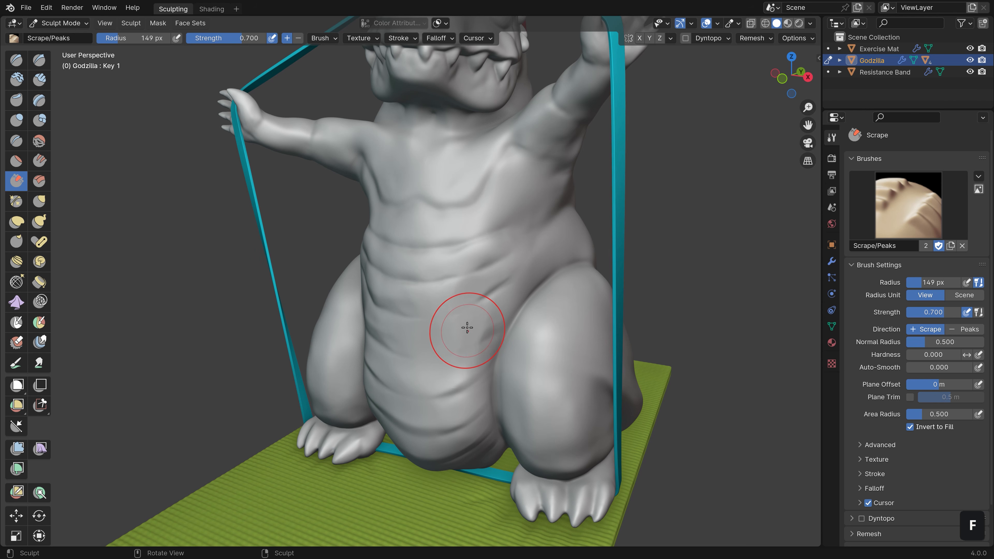
{"action": "key", "text": "ctrl+z"}
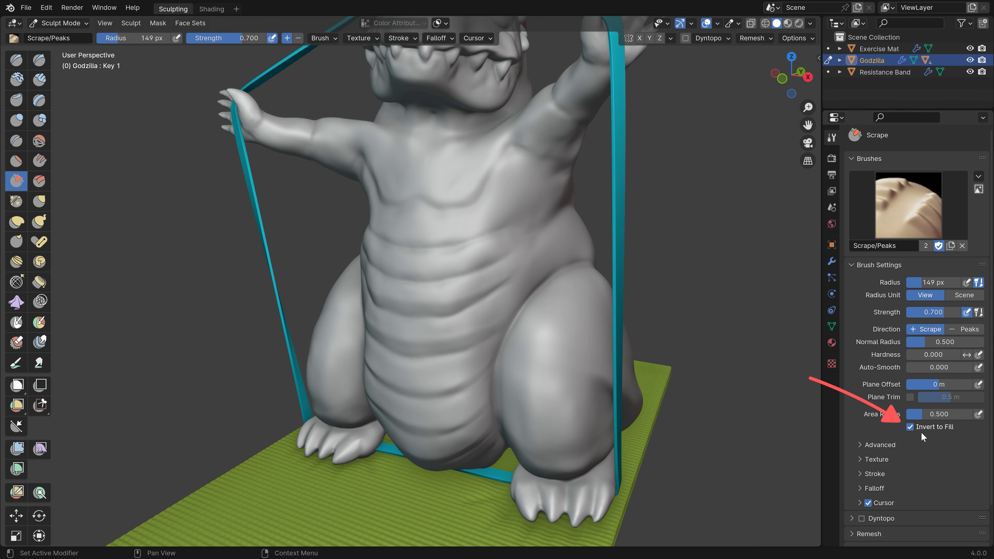
Disable Invert to Fill for the Scrape brush and try its inverted Peaks effect on the belly folds, undoing the strokes
{"action": "left_click", "coordinate": [910, 427]}
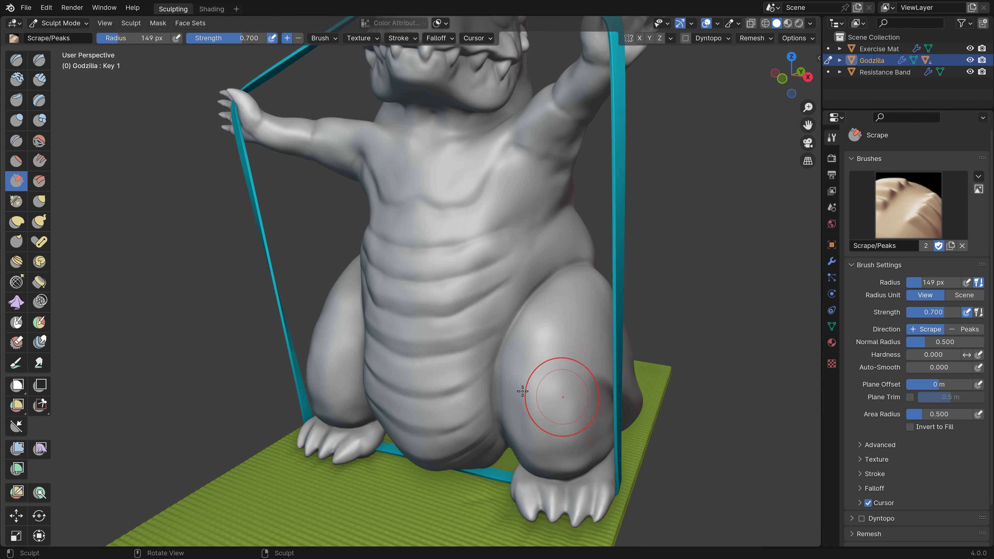
{"action": "left_click_drag", "start_coordinate": [412, 355], "coordinate": [414, 361], "text": "ctrl"}
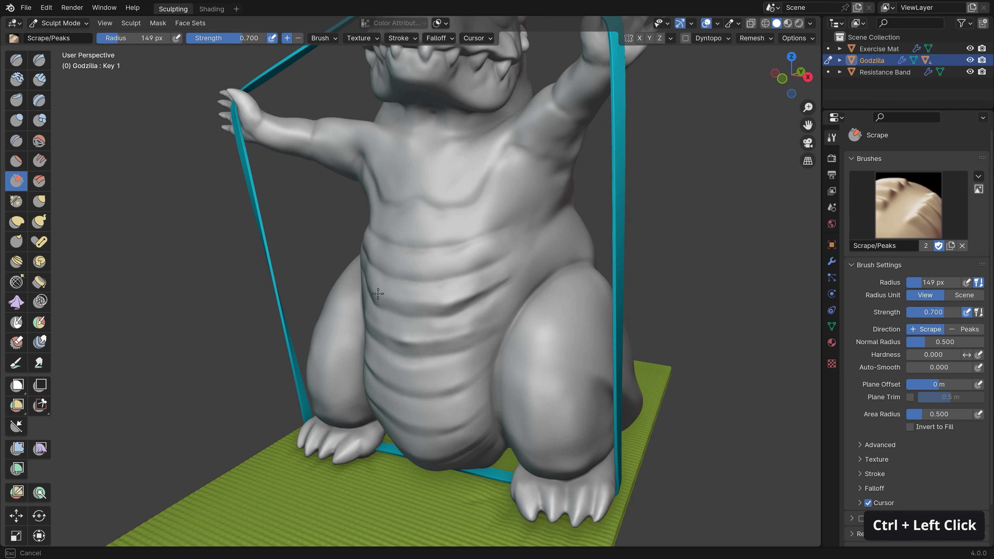
{"action": "left_click_drag", "start_coordinate": [492, 236], "coordinate": [493, 245], "text": "ctrl"}
{"action": "key", "text": "ctrl+z"}
Increase the contrast of the belly folds with the inverted Flatten brush and switch to the Smooth brush
{"action": "left_click", "coordinate": [17, 161]}
{"action": "mouse_move", "coordinate": [389, 358]}
{"action": "left_mouse_down", "text": "ctrl"}
{"action": "mouse_move", "coordinate": [454, 391]}
{"action": "mouse_move", "coordinate": [460, 278]}
{"action": "mouse_move", "coordinate": [482, 265]}
{"action": "mouse_move", "coordinate": [428, 395]}
{"action": "left_mouse_up", "text": "ctrl"}
{"action": "left_click", "coordinate": [39, 141]}
Switch to the Grab brush with a radius of 189 px and move a sphere over Godzilla's flank to illustrate the falloff
{"action": "key", "text": "alt"}
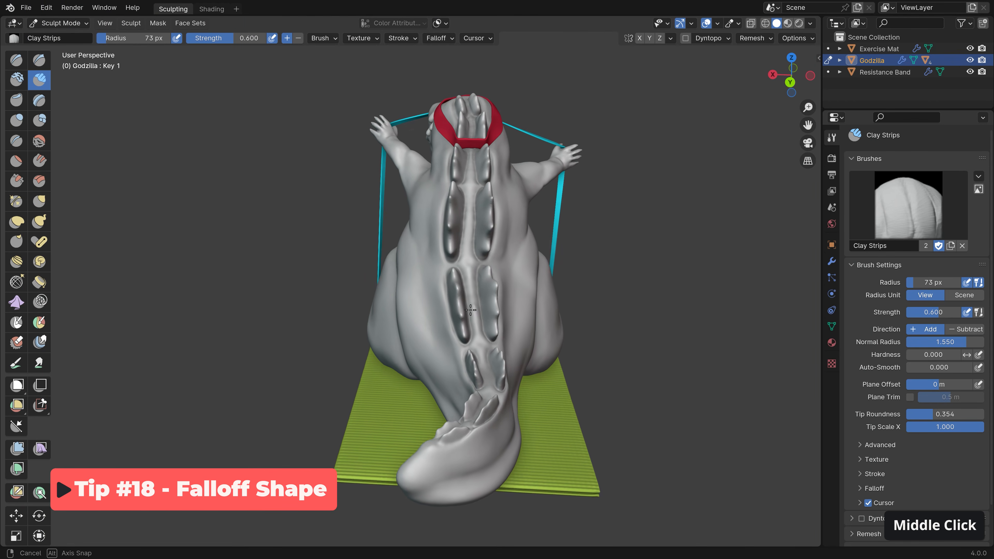
{"action": "mouse_move", "coordinate": [470, 310]}
{"action": "middle_mouse_down"}
{"action": "mouse_move", "coordinate": [505, 305]}
{"action": "mouse_move", "coordinate": [462, 292]}
{"action": "middle_mouse_up"}
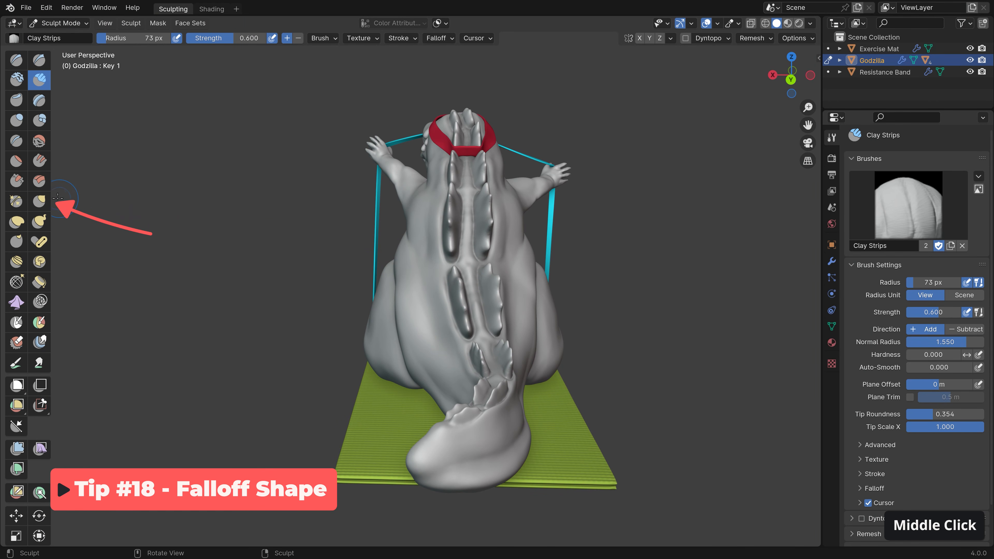
{"action": "left_click", "coordinate": [39, 201]}
{"action": "key", "text": "f"}
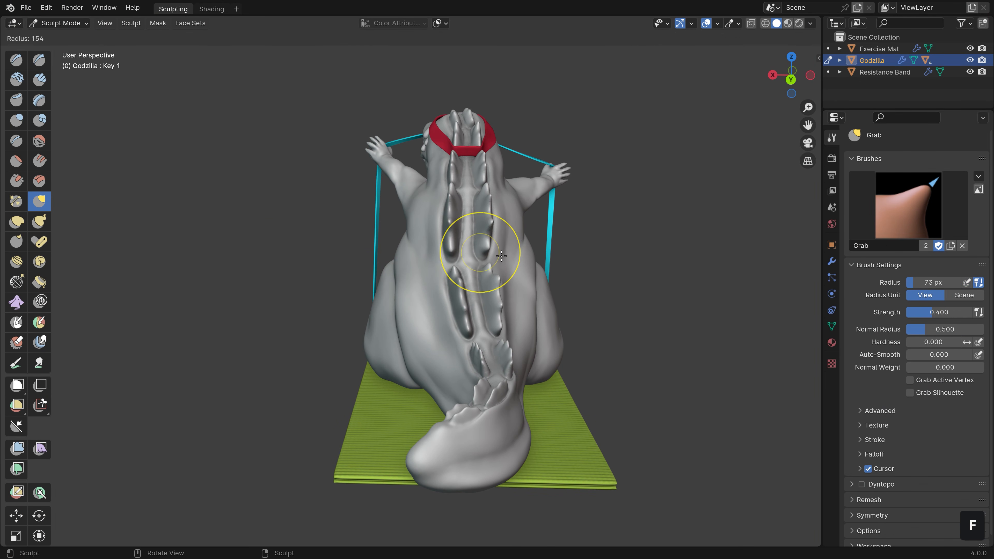
{"action": "left_click", "coordinate": [502, 257]}
{"action": "middle_click_drag", "start_coordinate": [501, 256], "coordinate": [399, 244], "text": "ctrl"}
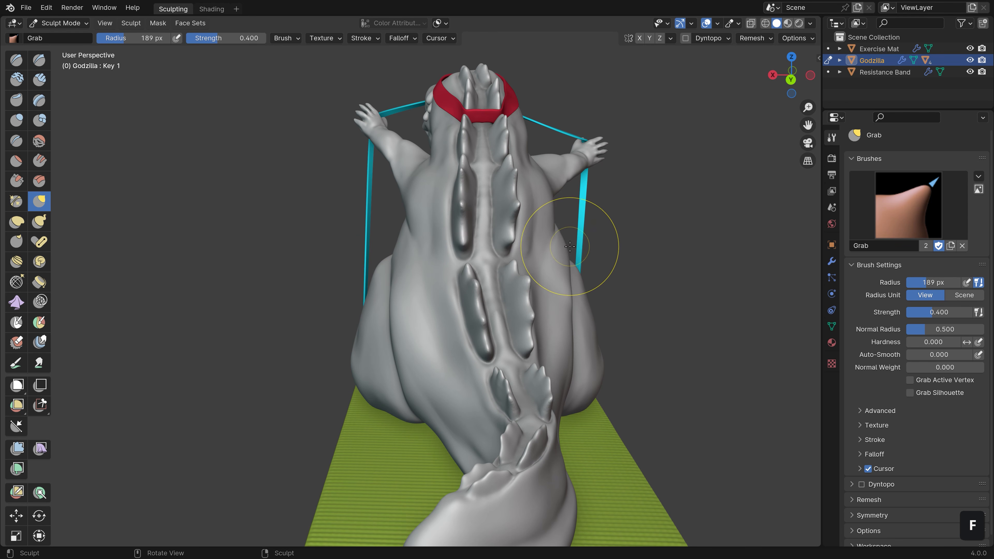
{"action": "middle_click_drag", "start_coordinate": [384, 231], "coordinate": [413, 258]}
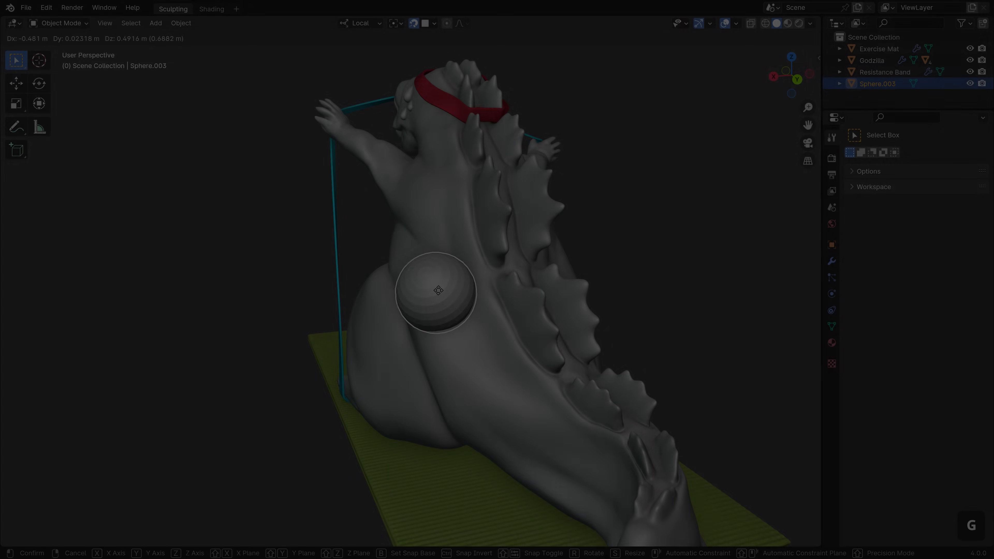
{"action": "key", "text": "g"}
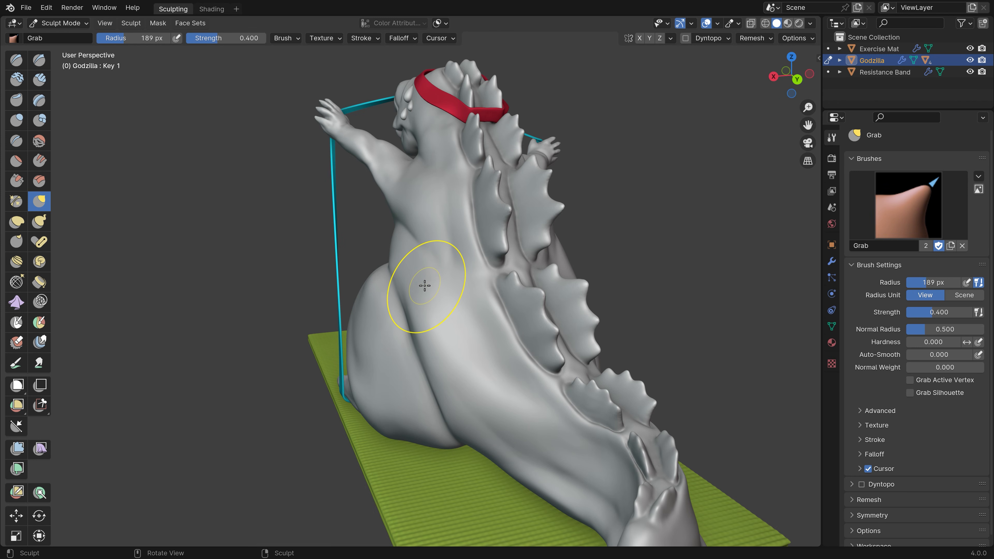
Set the Grab brush's falloff shape to Projected and its radius to 157 px
{"action": "middle_click_drag", "start_coordinate": [426, 283], "coordinate": [412, 240]}
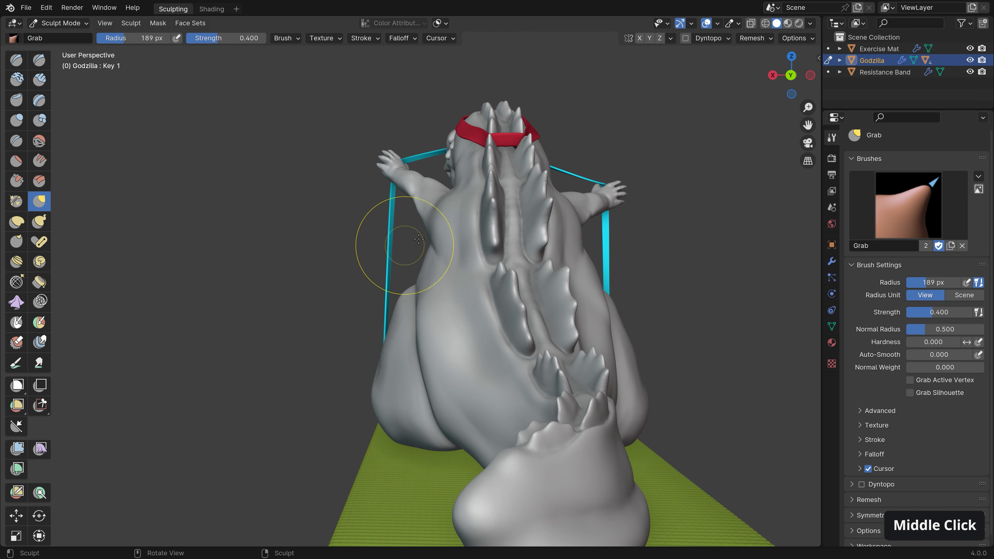
{"action": "left_click", "coordinate": [405, 40]}
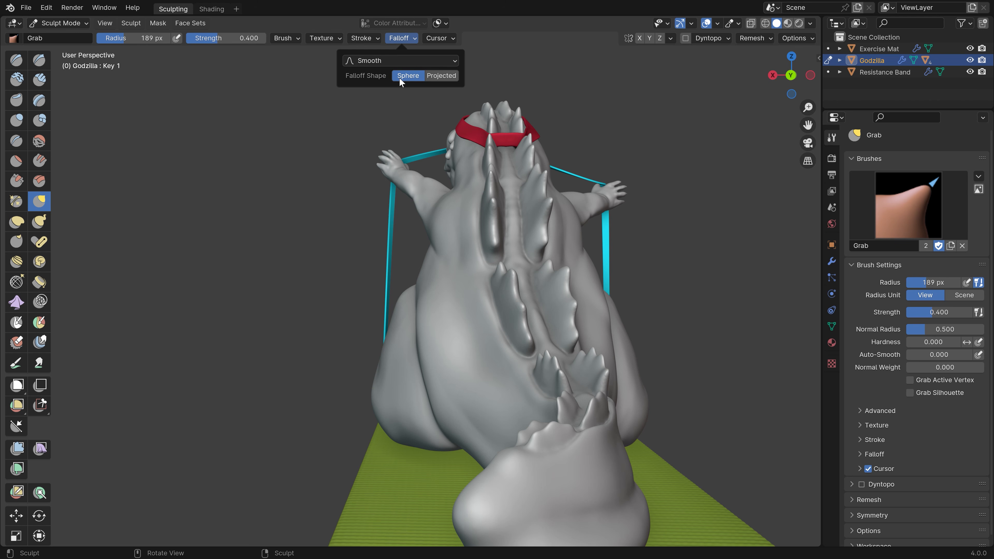
{"action": "left_click", "coordinate": [437, 75]}
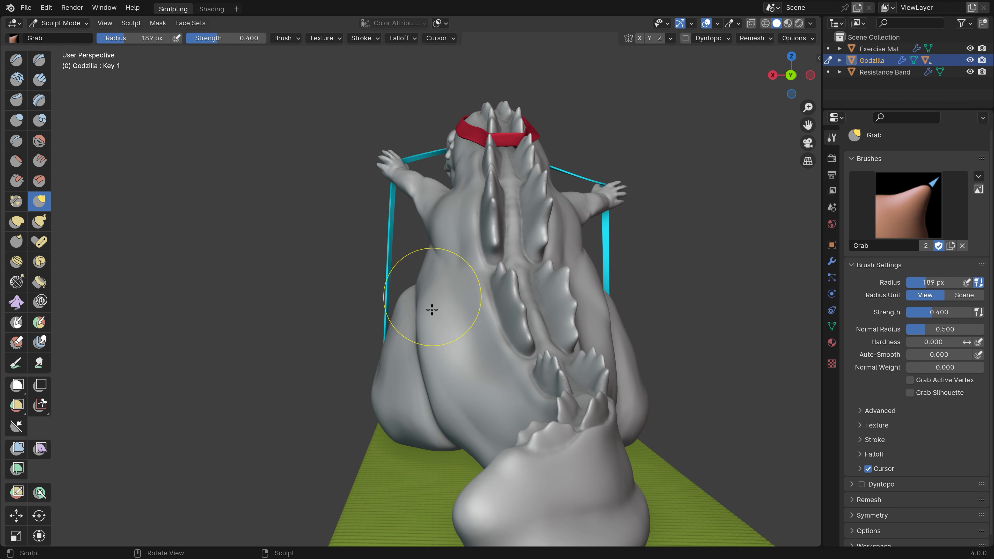
{"action": "key", "text": "f"}
{"action": "left_click", "coordinate": [428, 278]}
{"action": "middle_click_drag", "start_coordinate": [435, 278], "coordinate": [422, 274]}
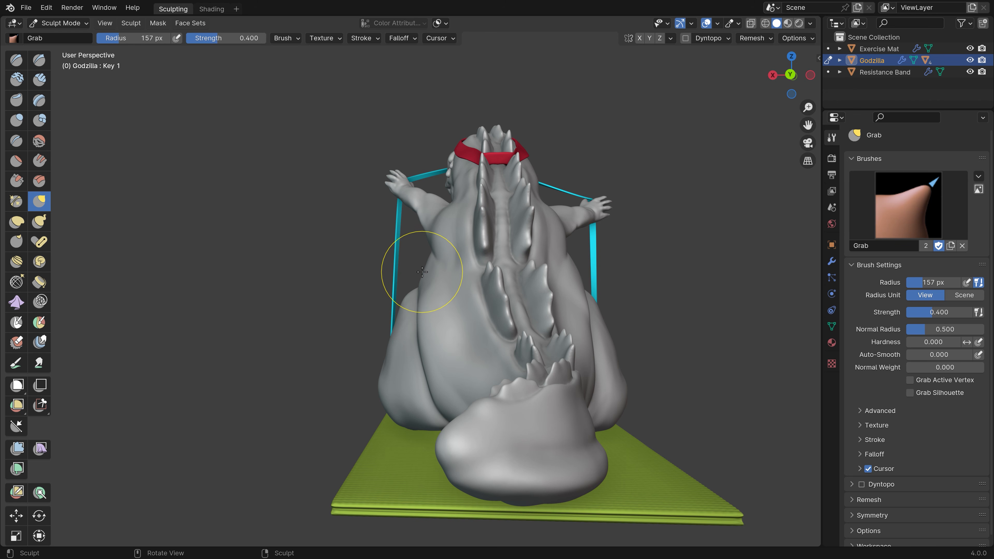
Try the projected Grab brush on Godzilla's flank at a radius of 178 px and resize the brush
{"action": "mouse_move", "coordinate": [409, 308]}
{"action": "middle_mouse_down"}
{"action": "mouse_move", "coordinate": [437, 296]}
{"action": "mouse_move", "coordinate": [415, 196]}
{"action": "middle_mouse_up"}
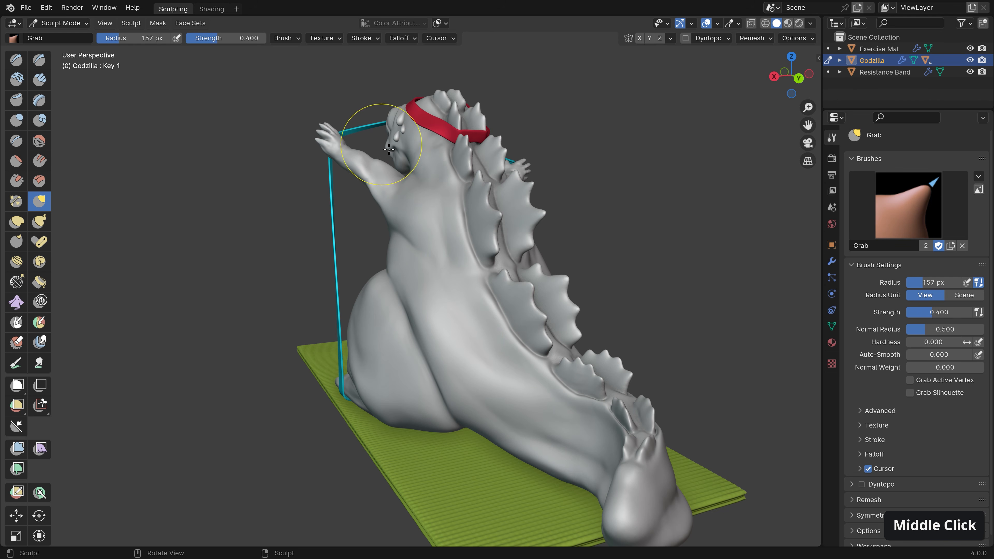
{"action": "mouse_move", "coordinate": [420, 296]}
{"action": "middle_mouse_down"}
{"action": "mouse_move", "coordinate": [391, 267]}
{"action": "mouse_move", "coordinate": [419, 272]}
{"action": "middle_mouse_up"}
{"action": "key", "text": "f"}
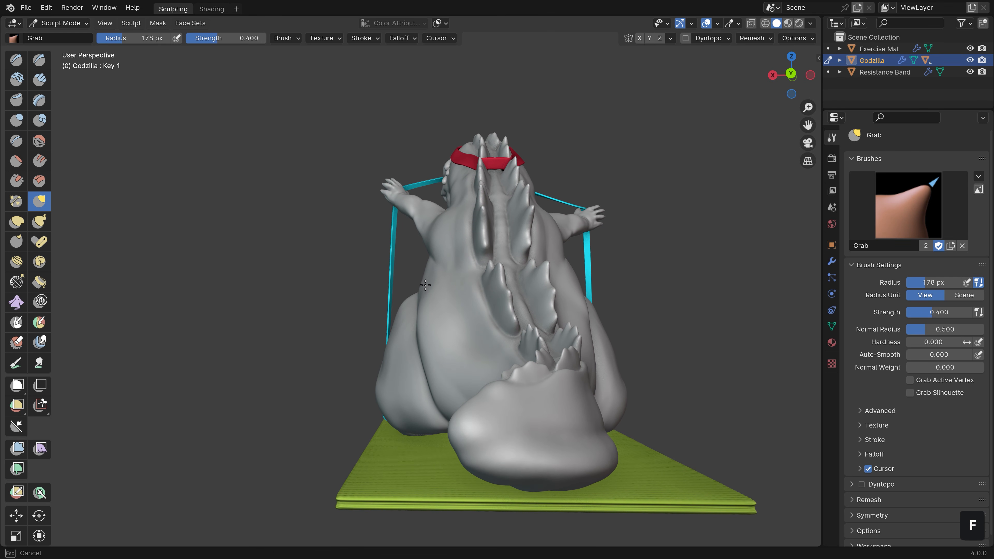
{"action": "left_click", "coordinate": [428, 288]}
{"action": "mouse_move", "coordinate": [421, 285]}
{"action": "middle_mouse_down"}
{"action": "mouse_move", "coordinate": [419, 276]}
{"action": "mouse_move", "coordinate": [492, 273]}
{"action": "mouse_move", "coordinate": [261, 277]}
{"action": "mouse_move", "coordinate": [501, 277]}
{"action": "middle_mouse_up"}
{"action": "key", "text": "f"}
{"action": "left_click", "coordinate": [524, 275]}
{"action": "key", "text": "f"}
{"action": "left_click", "coordinate": [555, 281]}
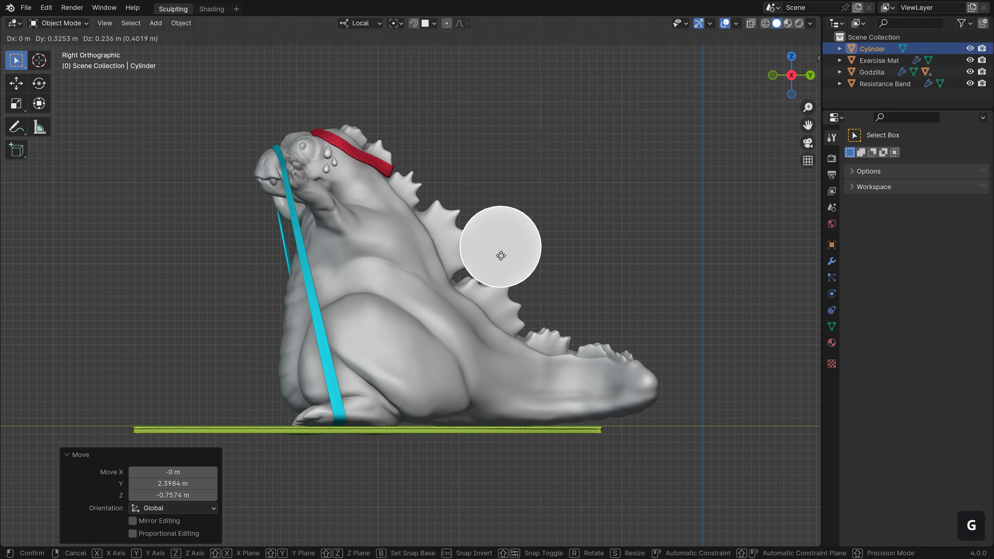
Place the cylinder over Godzilla's back spines in the side view and inspect it from another angle
{"action": "left_click", "coordinate": [485, 278]}
{"action": "middle_click_drag", "start_coordinate": [486, 279], "coordinate": [508, 276], "text": "ctrl"}
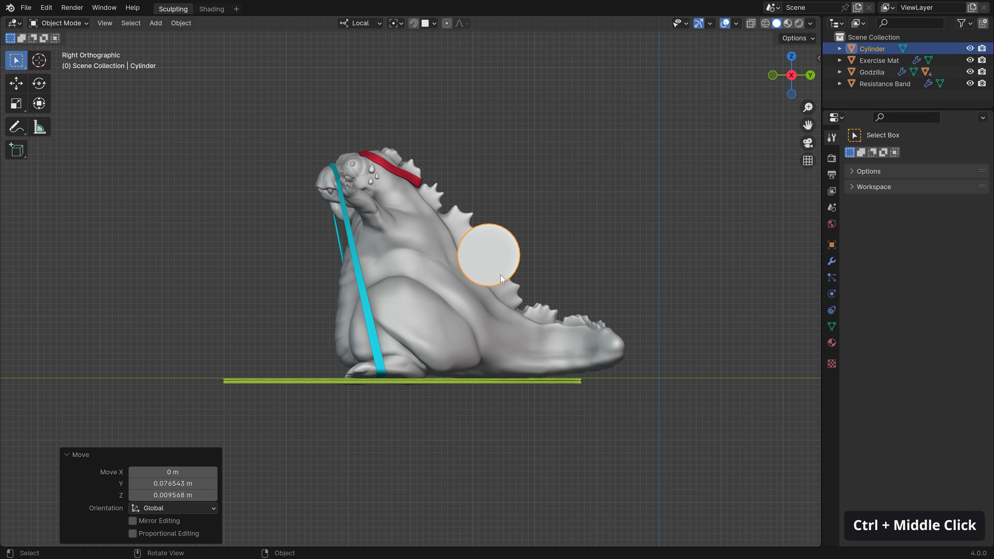
{"action": "middle_click_drag", "start_coordinate": [526, 228], "coordinate": [470, 271]}
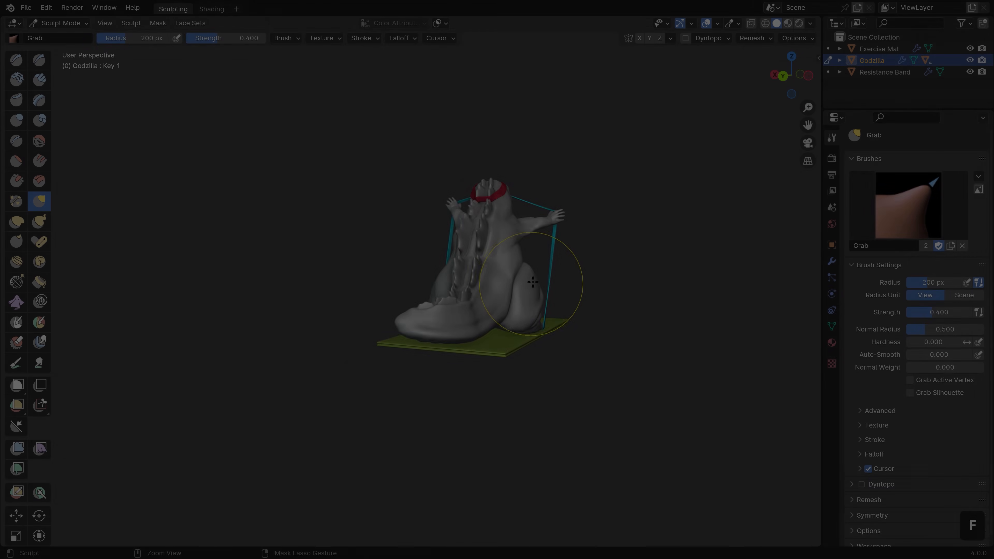
Set the projected Grab brush's radius to 185 px and try it on Godzilla's thigh
{"action": "key", "text": "f"}
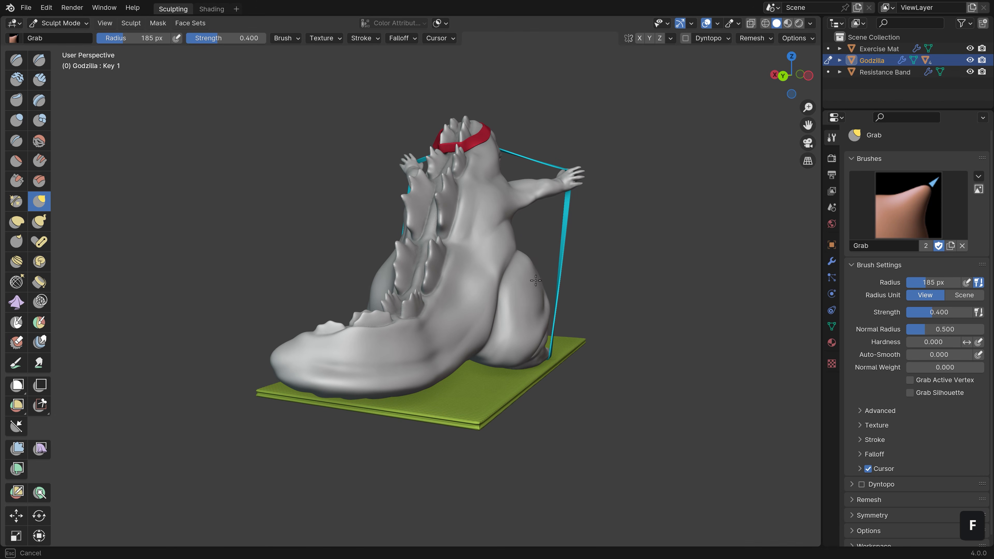
{"action": "mouse_move", "coordinate": [563, 289]}
{"action": "middle_mouse_down"}
{"action": "mouse_move", "coordinate": [411, 262]}
{"action": "mouse_move", "coordinate": [476, 258]}
{"action": "mouse_move", "coordinate": [503, 298]}
{"action": "middle_mouse_up"}
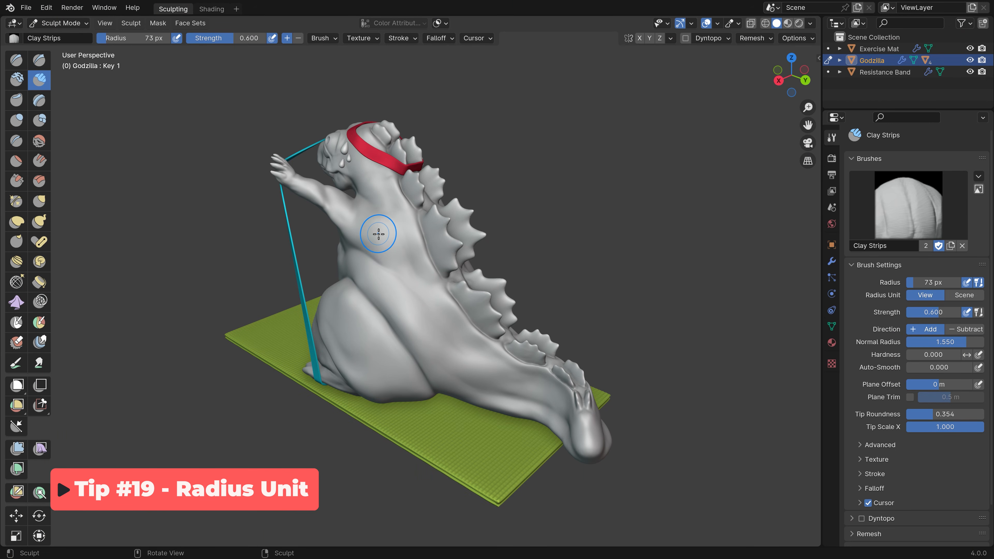
Set the Clay Strips brush's radius unit to Scene and compare the brush size at different viewing distances
{"action": "middle_click_drag", "start_coordinate": [382, 257], "coordinate": [390, 180], "text": "ctrl"}
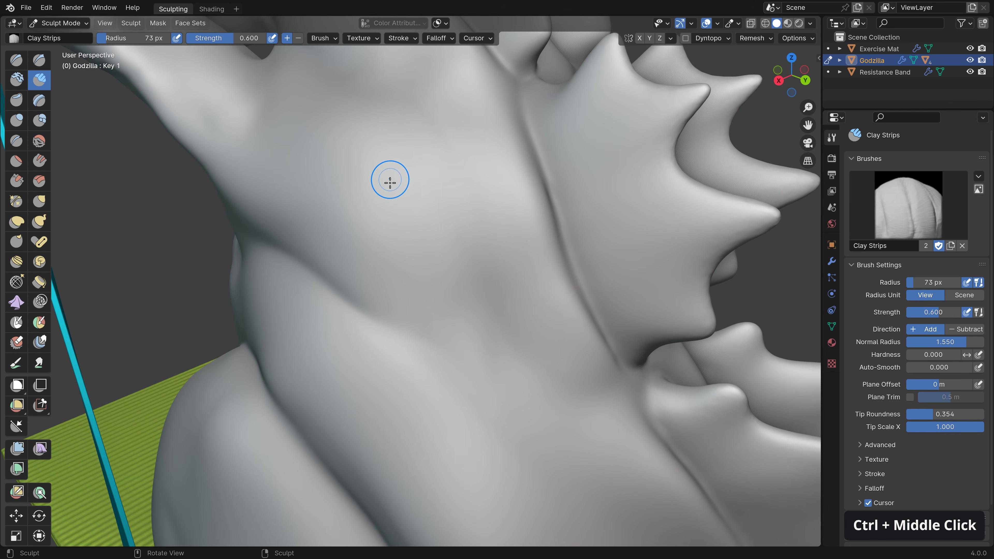
{"action": "mouse_move", "coordinate": [391, 228]}
{"action": "middle_mouse_down", "text": "ctrl"}
{"action": "mouse_move", "coordinate": [409, 291]}
{"action": "mouse_move", "coordinate": [393, 239]}
{"action": "mouse_move", "coordinate": [394, 252]}
{"action": "mouse_move", "coordinate": [401, 243]}
{"action": "middle_mouse_up", "text": "ctrl"}
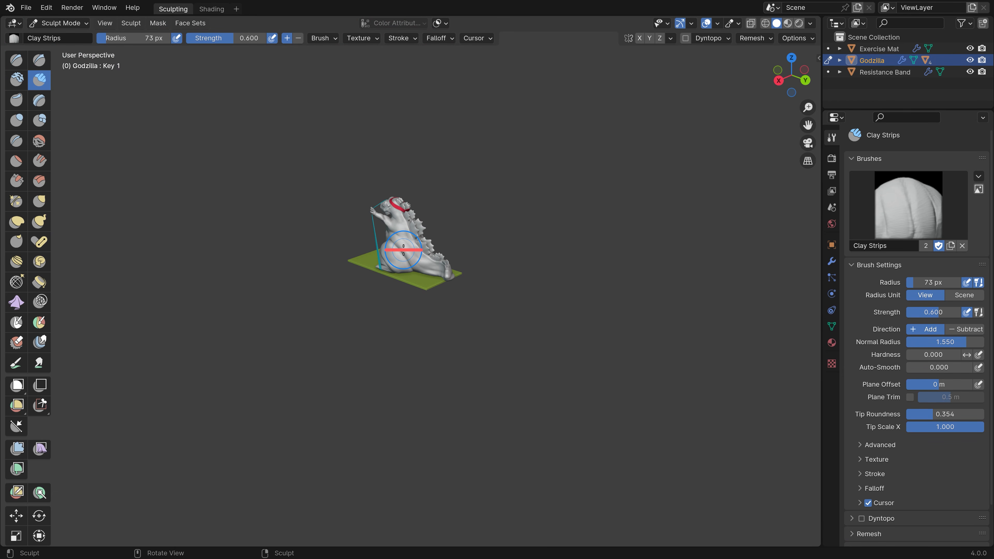
{"action": "middle_click_drag", "start_coordinate": [403, 250], "coordinate": [422, 244], "text": "ctrl"}
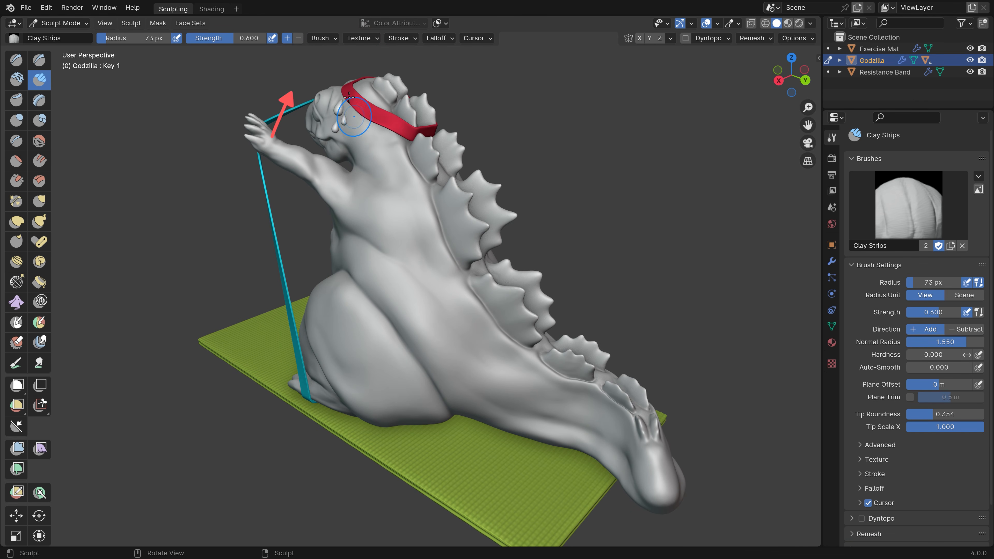
{"action": "left_click", "coordinate": [321, 38]}
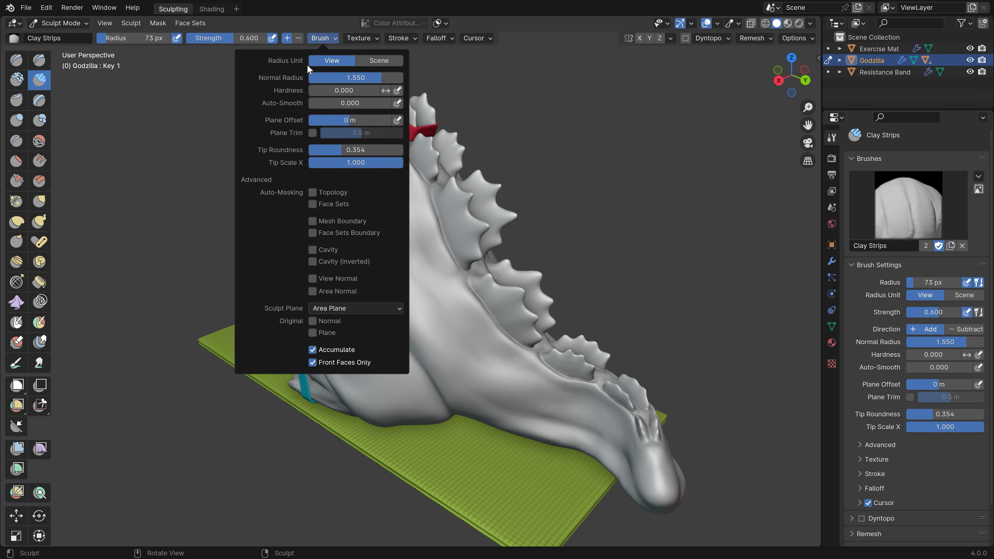
{"action": "left_click", "coordinate": [378, 62]}
{"action": "middle_click_drag", "start_coordinate": [403, 243], "coordinate": [399, 234], "text": "ctrl"}
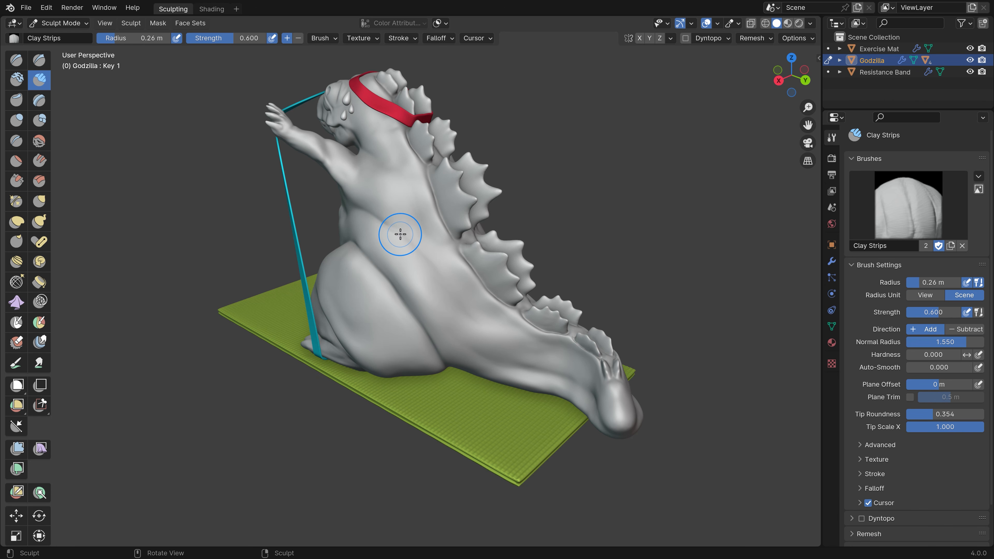
{"action": "middle_click_drag", "start_coordinate": [400, 235], "coordinate": [397, 193], "text": "ctrl"}
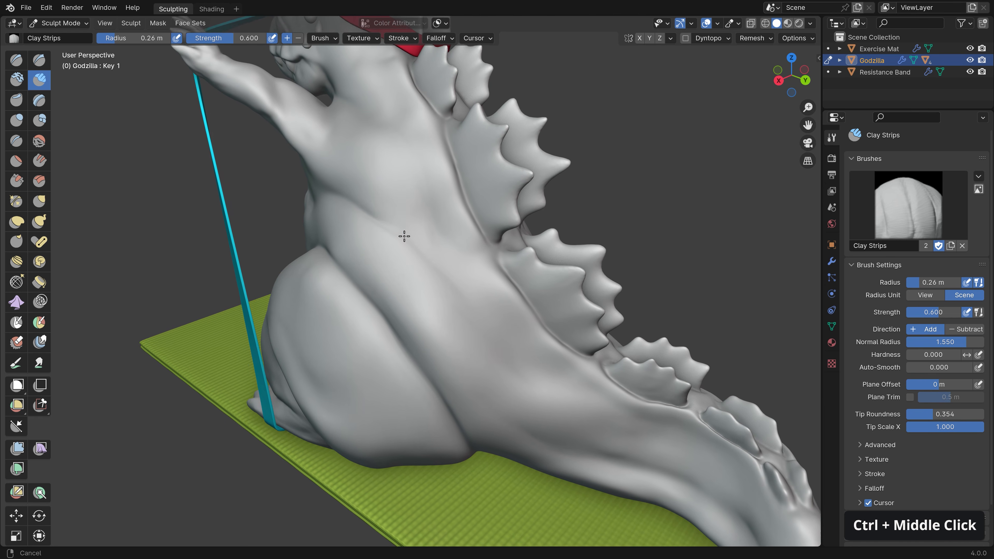
{"action": "middle_click_drag", "start_coordinate": [404, 237], "coordinate": [405, 187], "text": "ctrl"}
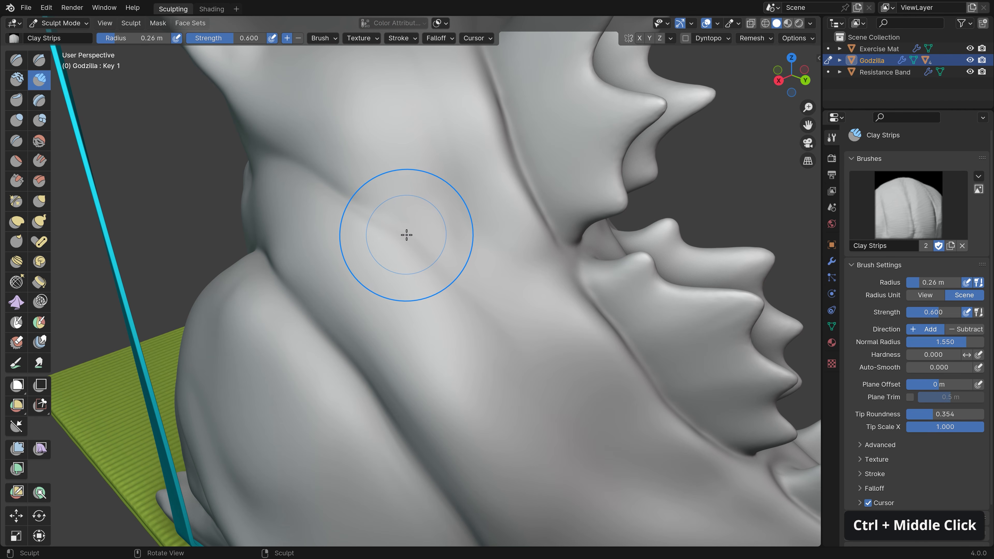
{"action": "mouse_move", "coordinate": [405, 240]}
{"action": "middle_mouse_down", "text": "ctrl"}
{"action": "mouse_move", "coordinate": [395, 211]}
{"action": "mouse_move", "coordinate": [393, 257]}
{"action": "mouse_move", "coordinate": [384, 211]}
{"action": "mouse_move", "coordinate": [401, 231]}
{"action": "mouse_move", "coordinate": [400, 222]}
{"action": "middle_mouse_up", "text": "ctrl"}
Set the Clay Strips brush's radius to 0.1 m and add short strips on Godzilla's flank at different viewing distances
{"action": "key", "text": "f"}
{"action": "left_click", "coordinate": [359, 266]}
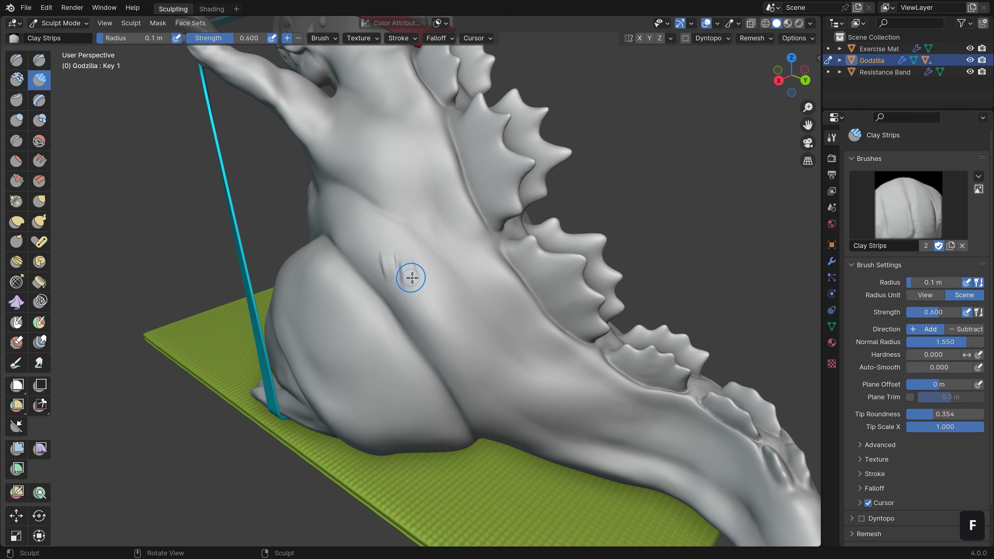
{"action": "middle_click_drag", "start_coordinate": [422, 272], "coordinate": [437, 309], "text": "ctrl"}
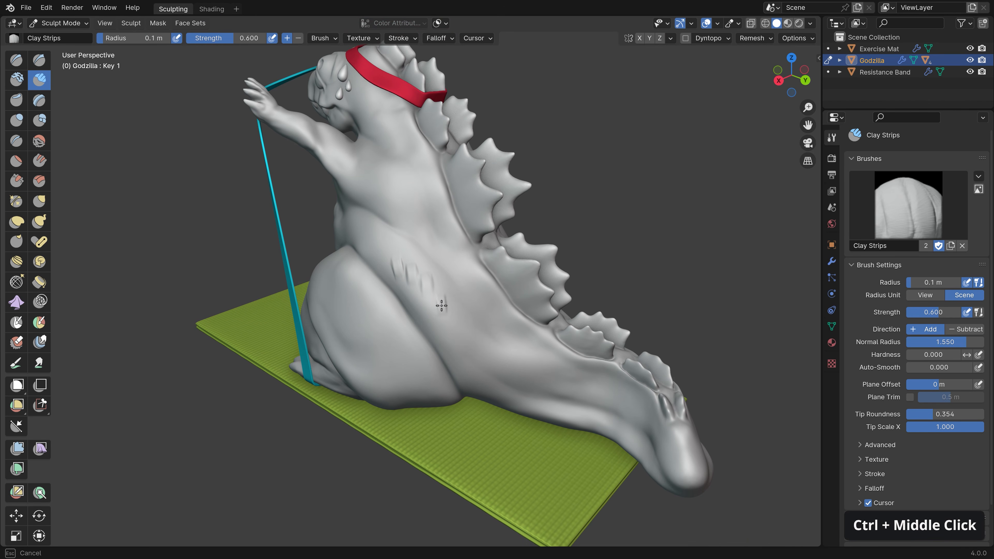
{"action": "middle_click_drag", "start_coordinate": [397, 260], "coordinate": [399, 196], "text": "ctrl"}
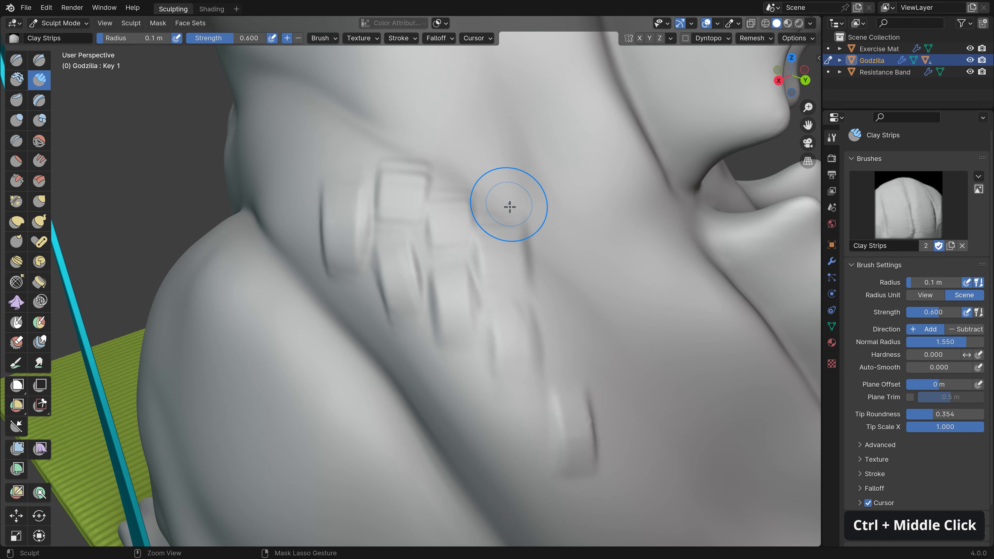
{"action": "middle_click_drag", "start_coordinate": [510, 204], "coordinate": [486, 291], "text": "ctrl"}
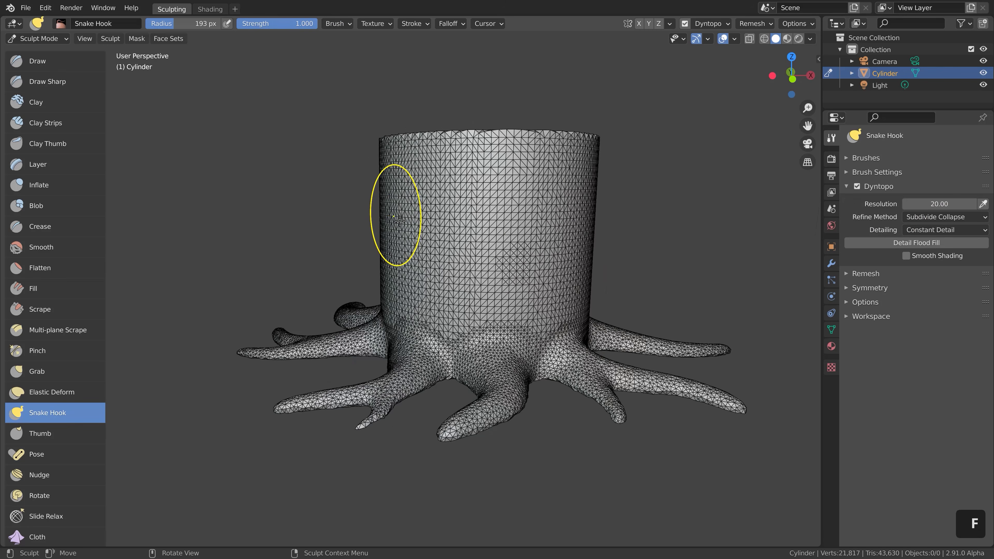
Resize the Snake Hook brush and pull a branch out from the side of the tree trunk
{"action": "key", "text": "f"}
{"action": "left_click", "coordinate": [323, 190]}
{"action": "mouse_move", "coordinate": [323, 190]}
{"action": "left_mouse_down"}
{"action": "mouse_move", "coordinate": [231, 153]}
{"action": "mouse_move", "coordinate": [246, 159]}
{"action": "left_mouse_up"}
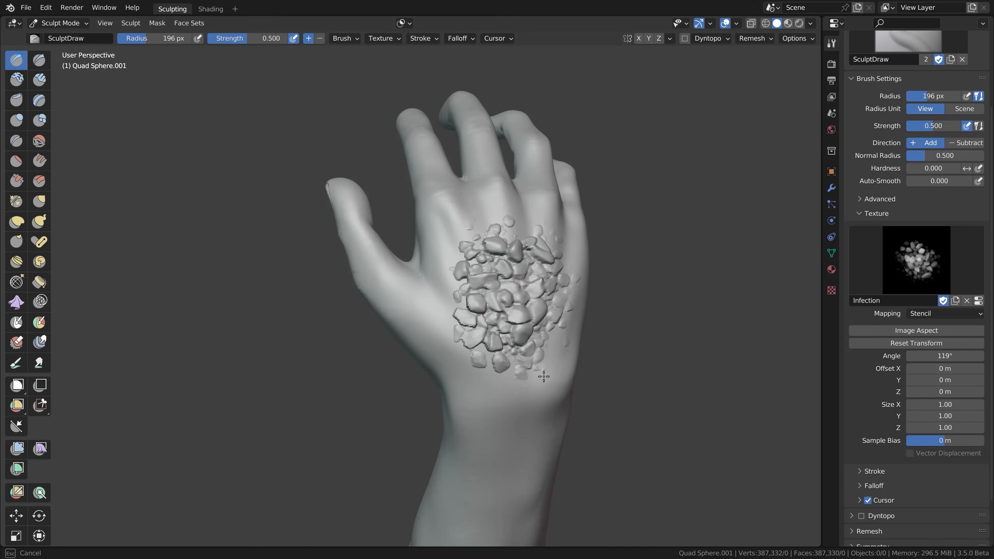
Carve out the melting character's mouth and eye with the inverted Blob brush at a radius of 186 px
{"action": "mouse_move", "coordinate": [520, 173]}
{"action": "left_mouse_down"}
{"action": "mouse_move", "coordinate": [588, 90]}
{"action": "mouse_move", "coordinate": [642, 152]}
{"action": "mouse_move", "coordinate": [735, 165]}
{"action": "left_mouse_up"}
{"action": "left_click_drag", "start_coordinate": [396, 321], "coordinate": [451, 260]}
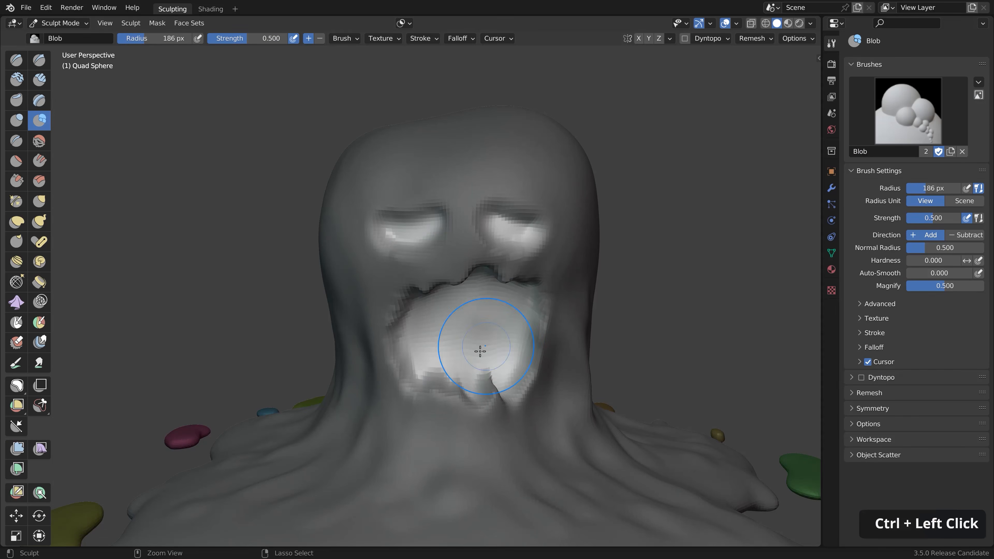
{"action": "left_click_drag", "start_coordinate": [466, 341], "coordinate": [466, 333], "text": "ctrl"}
{"action": "left_click", "coordinate": [410, 236]}
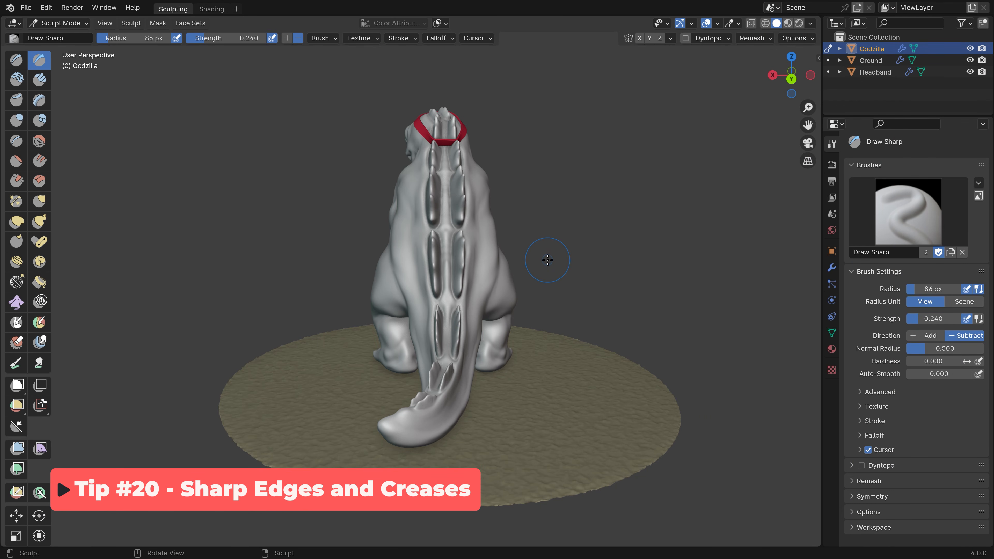
Show the wireframe overlay on the front of the standing Godzilla and switch to the Crease brush
{"action": "middle_click_drag", "start_coordinate": [546, 262], "coordinate": [541, 262]}
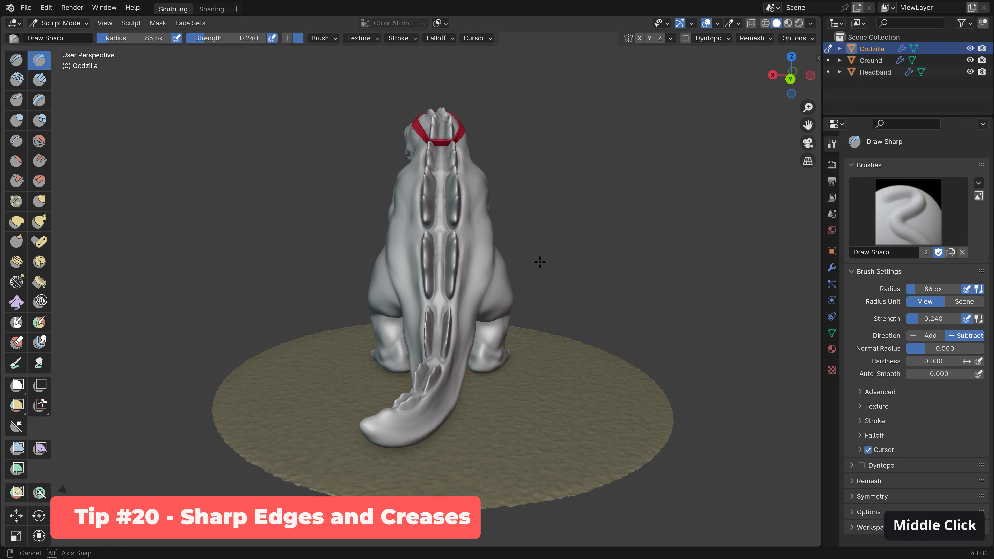
{"action": "middle_click_drag", "start_coordinate": [540, 262], "coordinate": [719, 259]}
{"action": "middle_click_drag", "start_coordinate": [543, 209], "coordinate": [396, 222], "text": "ctrl"}
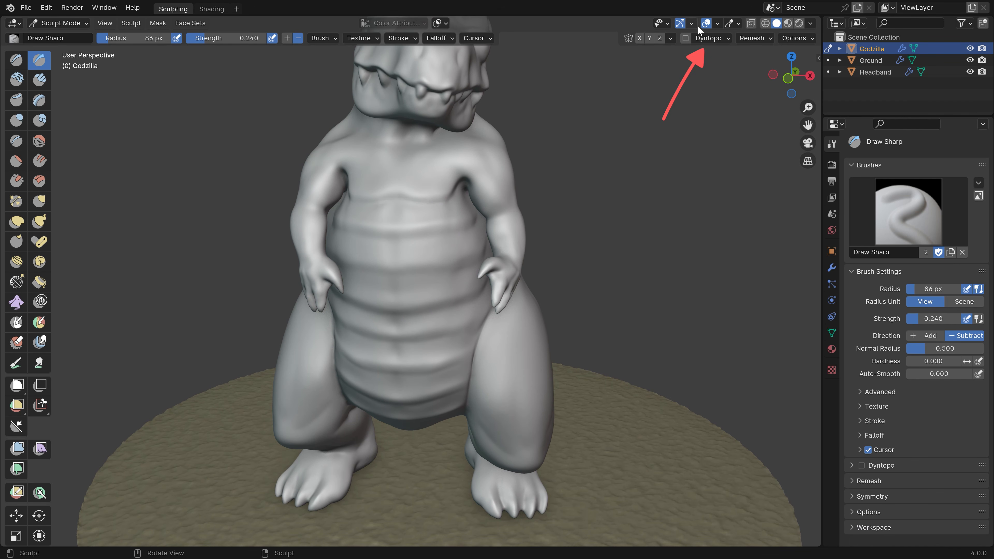
{"action": "left_click", "coordinate": [718, 23]}
{"action": "left_click", "coordinate": [645, 219]}
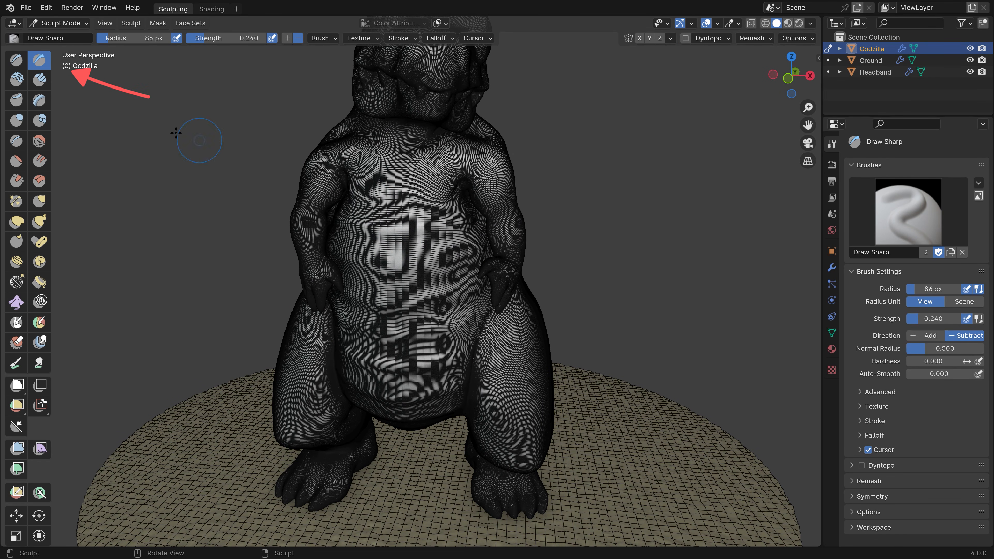
{"action": "left_click", "coordinate": [17, 142]}
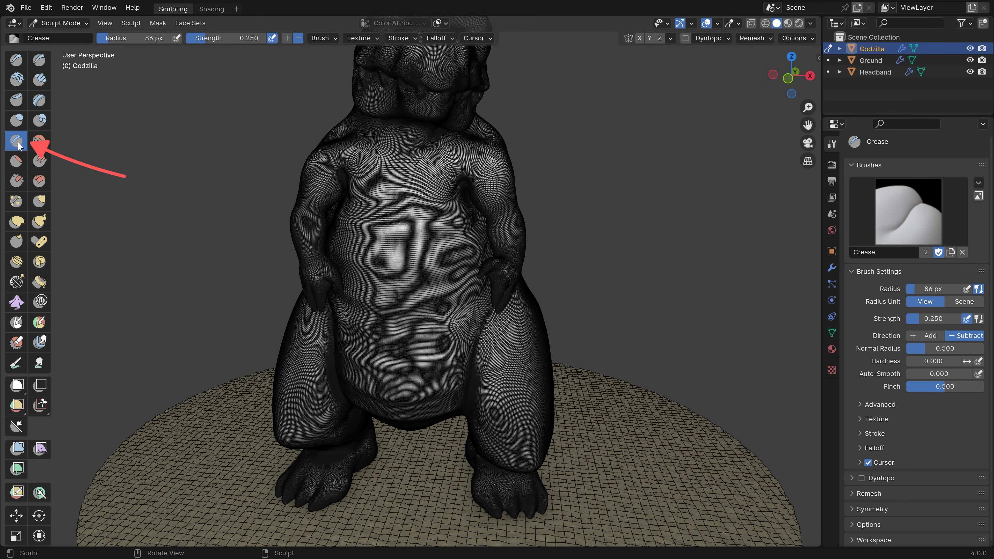
Carve the fold under Godzilla's chest up to the armpit with the Draw Sharp brush at a radius of 49 px
{"action": "left_click", "coordinate": [40, 65]}
{"action": "middle_click_drag", "start_coordinate": [395, 198], "coordinate": [411, 167], "text": "ctrl"}
{"action": "key", "text": "f"}
{"action": "left_click_drag", "start_coordinate": [372, 187], "coordinate": [384, 182]}
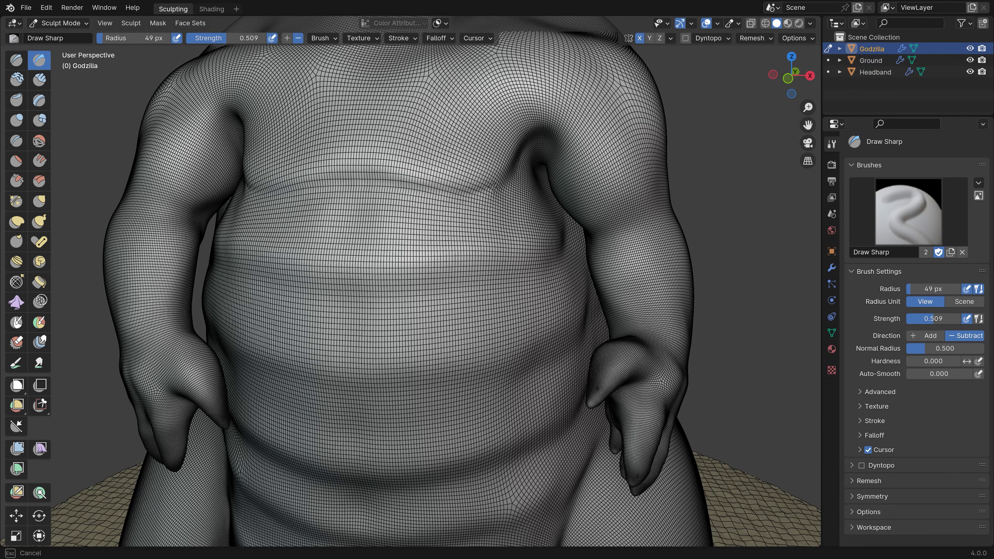
{"action": "left_click_drag", "start_coordinate": [513, 173], "coordinate": [521, 155]}
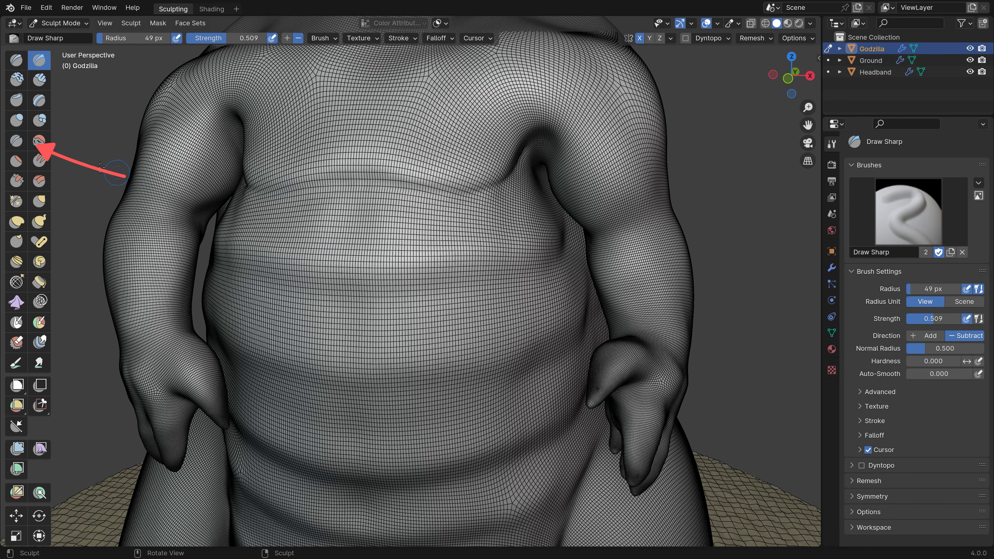
Carve deeper creases along the belly folds with the Crease brush at a radius of 73 px
{"action": "left_click", "coordinate": [19, 141]}
{"action": "key", "text": "f"}
{"action": "left_click", "coordinate": [393, 305]}
{"action": "left_click_drag", "start_coordinate": [347, 292], "coordinate": [473, 279]}
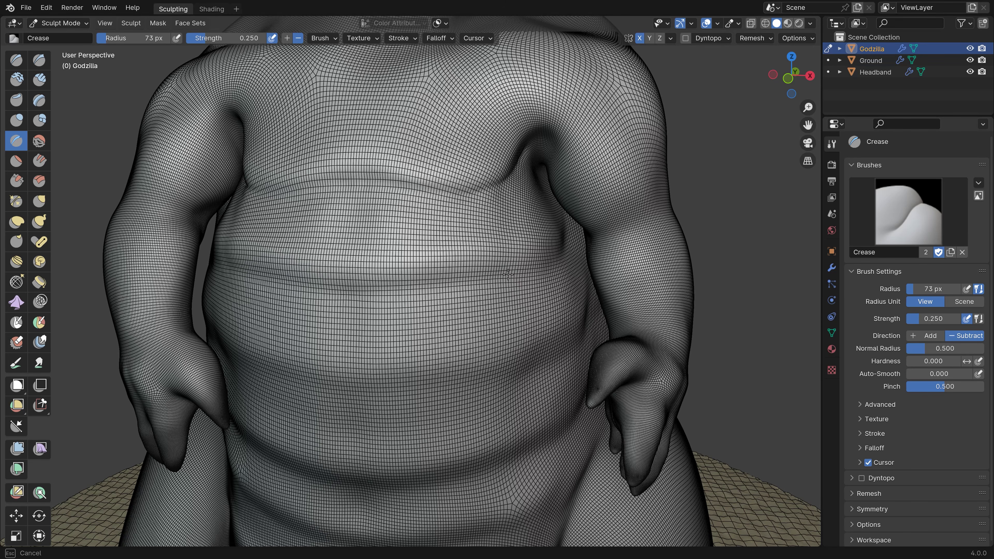
{"action": "left_click_drag", "start_coordinate": [549, 263], "coordinate": [351, 304]}
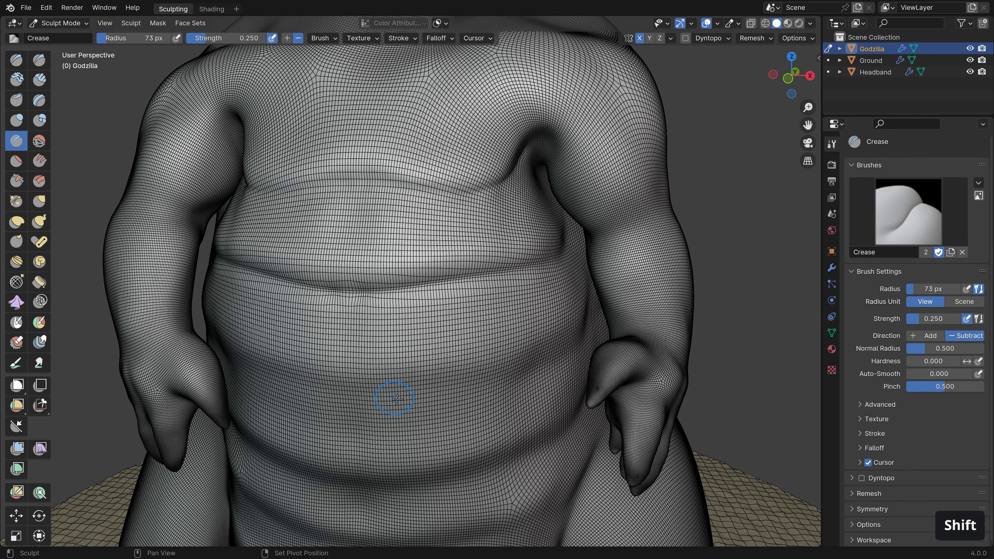
{"action": "middle_click_drag", "start_coordinate": [395, 302], "coordinate": [390, 371], "text": "shift"}
{"action": "left_click_drag", "start_coordinate": [357, 368], "coordinate": [509, 355]}
{"action": "mouse_move", "coordinate": [552, 331]}
{"action": "left_mouse_down"}
{"action": "mouse_move", "coordinate": [372, 366]}
{"action": "mouse_move", "coordinate": [350, 390]}
{"action": "left_mouse_up"}
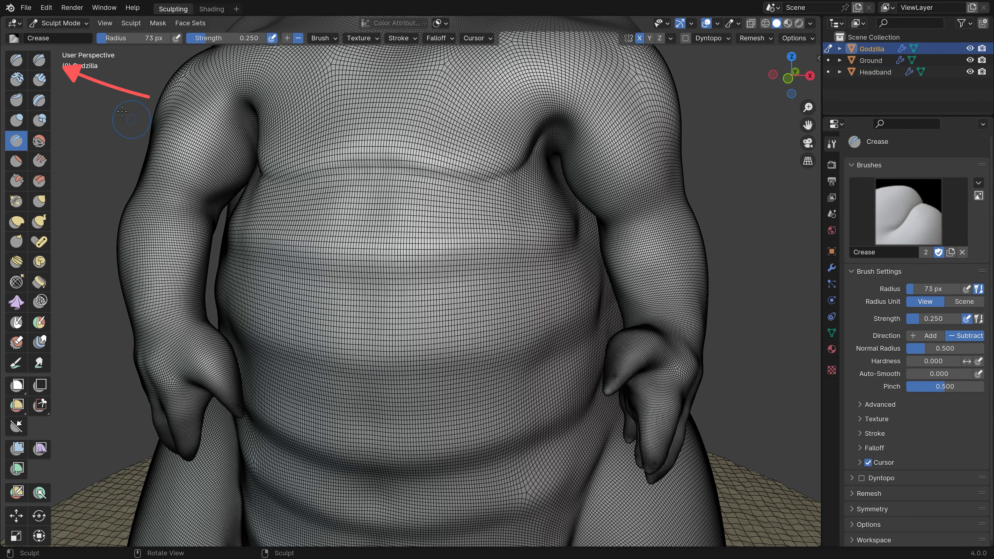
Carve along the upper belly fold with the Draw Sharp brush at a radius of 73 px
{"action": "left_click", "coordinate": [39, 59]}
{"action": "left_click_drag", "start_coordinate": [366, 285], "coordinate": [511, 267]}
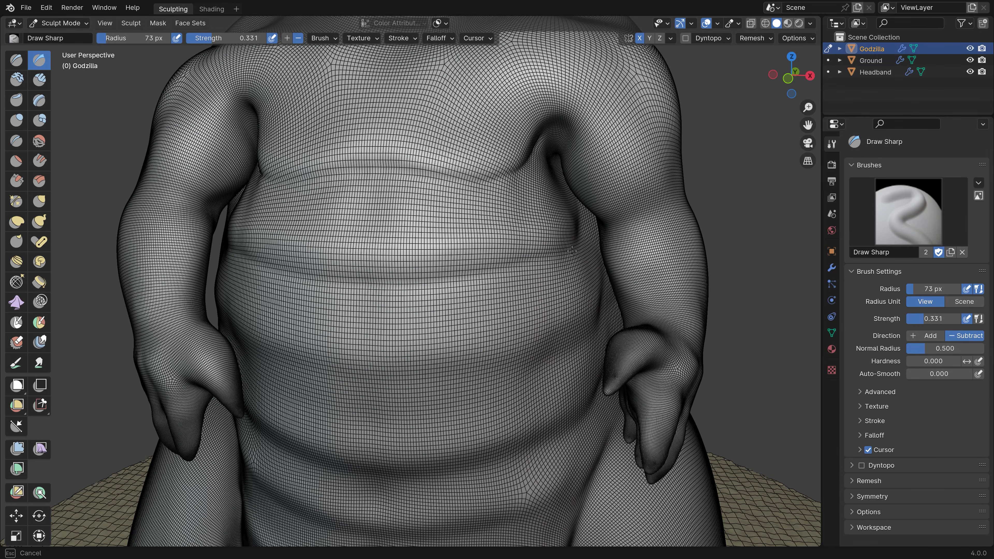
{"action": "left_click_drag", "start_coordinate": [383, 285], "coordinate": [567, 251]}
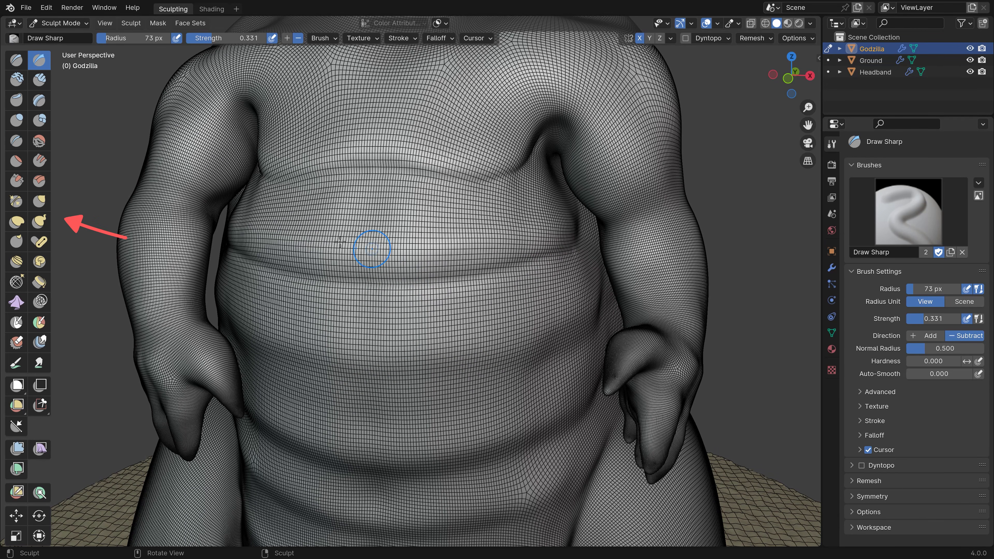
Tighten the upper belly fold by resizing the Pinch/Magnify brush and stroking along the crease
{"action": "left_click", "coordinate": [16, 202]}
{"action": "key", "text": "f"}
{"action": "key", "text": "f"}
{"action": "left_click", "coordinate": [373, 283]}
{"action": "left_click_drag", "start_coordinate": [375, 284], "coordinate": [462, 279]}
{"action": "mouse_move", "coordinate": [463, 279]}
{"action": "left_mouse_down"}
{"action": "mouse_move", "coordinate": [519, 275]}
{"action": "mouse_move", "coordinate": [543, 256]}
{"action": "left_mouse_up"}
{"action": "left_click_drag", "start_coordinate": [360, 282], "coordinate": [516, 270]}
{"action": "mouse_move", "coordinate": [508, 272]}
{"action": "left_mouse_down"}
{"action": "mouse_move", "coordinate": [526, 267]}
{"action": "mouse_move", "coordinate": [516, 265]}
{"action": "left_mouse_up"}
{"action": "left_click_drag", "start_coordinate": [570, 248], "coordinate": [540, 260]}
{"action": "key", "text": "f"}
{"action": "left_click", "coordinate": [466, 284]}
{"action": "mouse_move", "coordinate": [392, 282]}
{"action": "left_mouse_down"}
{"action": "mouse_move", "coordinate": [488, 271]}
{"action": "mouse_move", "coordinate": [576, 242]}
{"action": "left_mouse_up"}
Raise a ridge above the belly fold with the inverted Draw Sharp brush at a radius of 111 px
{"action": "left_click", "coordinate": [41, 61]}
{"action": "key", "text": "f"}
{"action": "left_click", "coordinate": [410, 250]}
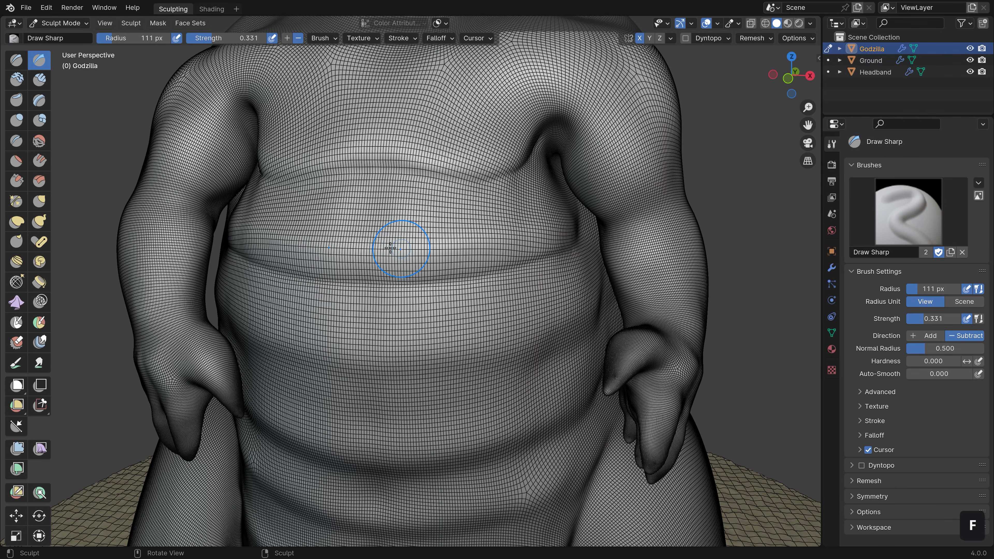
{"action": "mouse_move", "coordinate": [367, 255]}
{"action": "left_mouse_down", "text": "ctrl"}
{"action": "mouse_move", "coordinate": [415, 235]}
{"action": "mouse_move", "coordinate": [503, 242]}
{"action": "left_mouse_up", "text": "ctrl"}
{"action": "left_click_drag", "start_coordinate": [511, 241], "coordinate": [550, 226], "text": "ctrl"}
{"action": "left_click_drag", "start_coordinate": [366, 249], "coordinate": [366, 248], "text": "ctrl"}
{"action": "left_click_drag", "start_coordinate": [523, 235], "coordinate": [551, 230], "text": "ctrl"}
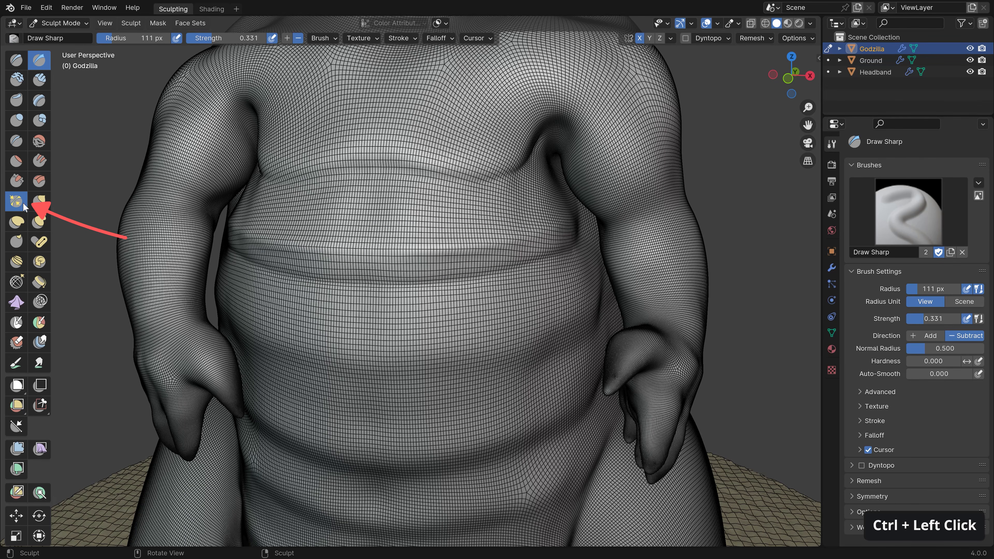
Sharpen the raised belly ridge with the Pinch/Magnify brush at a radius of 111 px and hide the wireframe overlay
{"action": "left_click", "coordinate": [16, 201]}
{"action": "left_click_drag", "start_coordinate": [456, 250], "coordinate": [541, 229]}
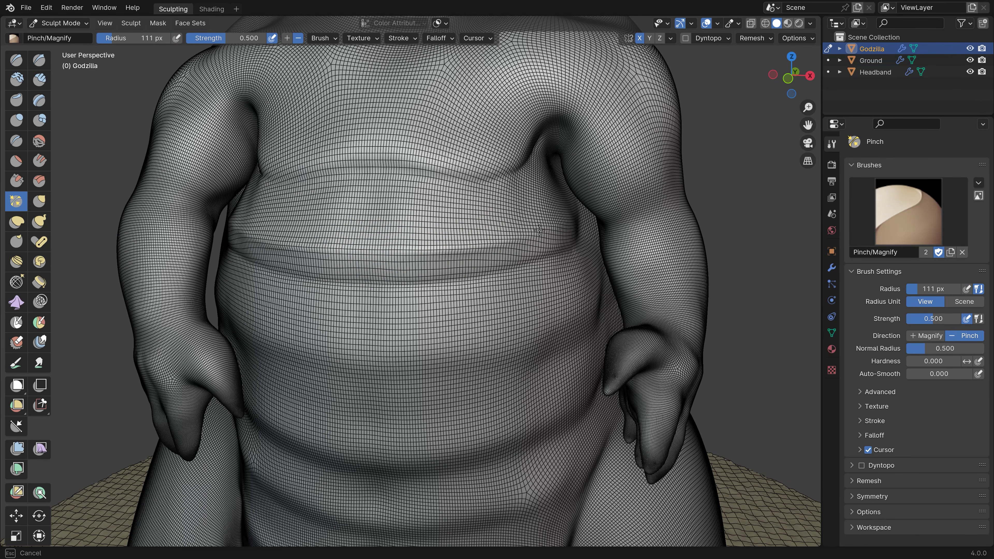
{"action": "left_click", "coordinate": [717, 24]}
{"action": "mouse_move", "coordinate": [498, 239]}
{"action": "middle_mouse_down", "text": "ctrl"}
{"action": "mouse_move", "coordinate": [462, 282]}
{"action": "mouse_move", "coordinate": [389, 262]}
{"action": "middle_mouse_up", "text": "ctrl"}
{"action": "left_click", "coordinate": [645, 219]}
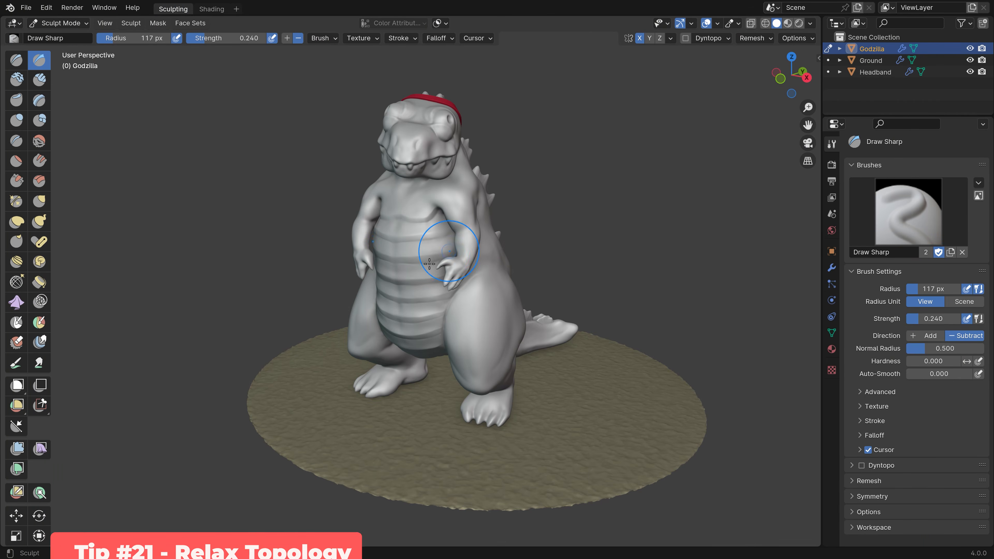
Show the wireframe overlay over Godzilla's belly and display the Multires modifier settings
{"action": "mouse_move", "coordinate": [430, 276]}
{"action": "middle_mouse_down", "text": "ctrl"}
{"action": "mouse_move", "coordinate": [403, 270]}
{"action": "mouse_move", "coordinate": [401, 232]}
{"action": "mouse_move", "coordinate": [418, 238]}
{"action": "middle_mouse_up", "text": "ctrl"}
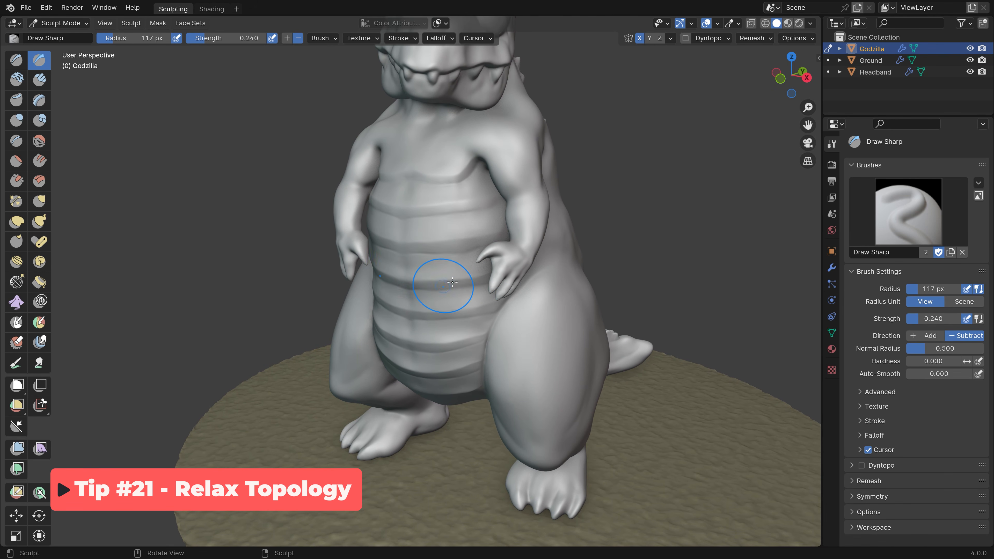
{"action": "left_click", "coordinate": [716, 24]}
{"action": "left_click", "coordinate": [645, 219]}
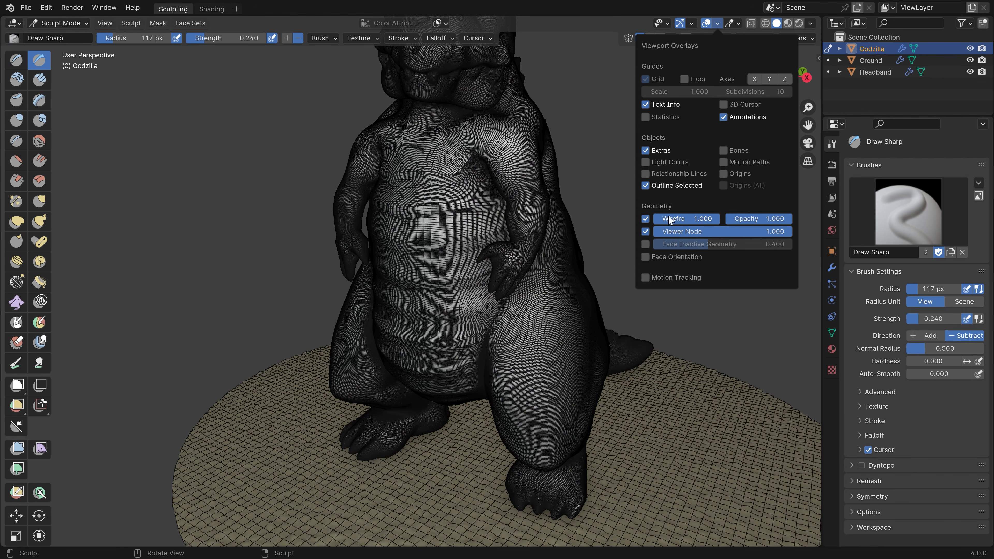
{"action": "middle_click_drag", "start_coordinate": [454, 274], "coordinate": [528, 280], "text": "ctrl"}
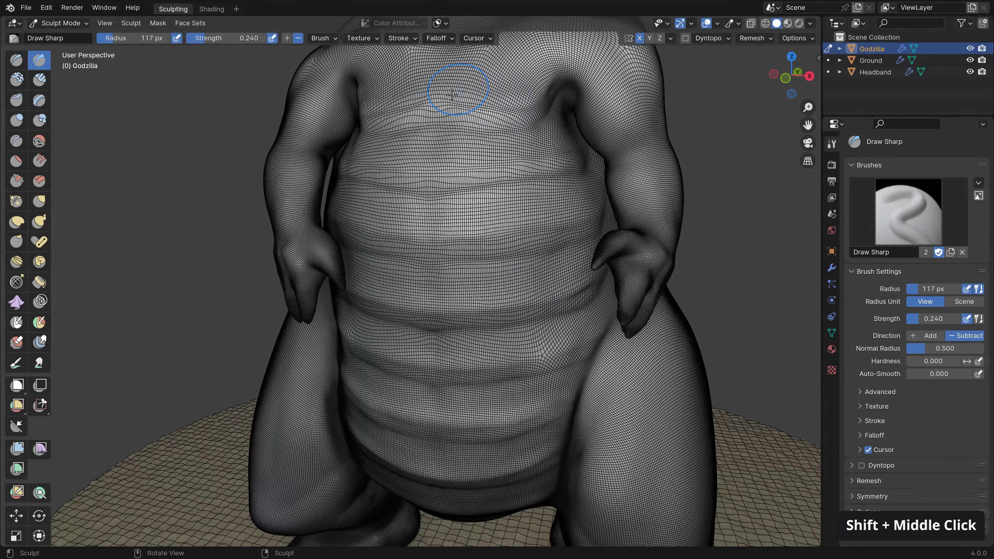
{"action": "left_click", "coordinate": [831, 268]}
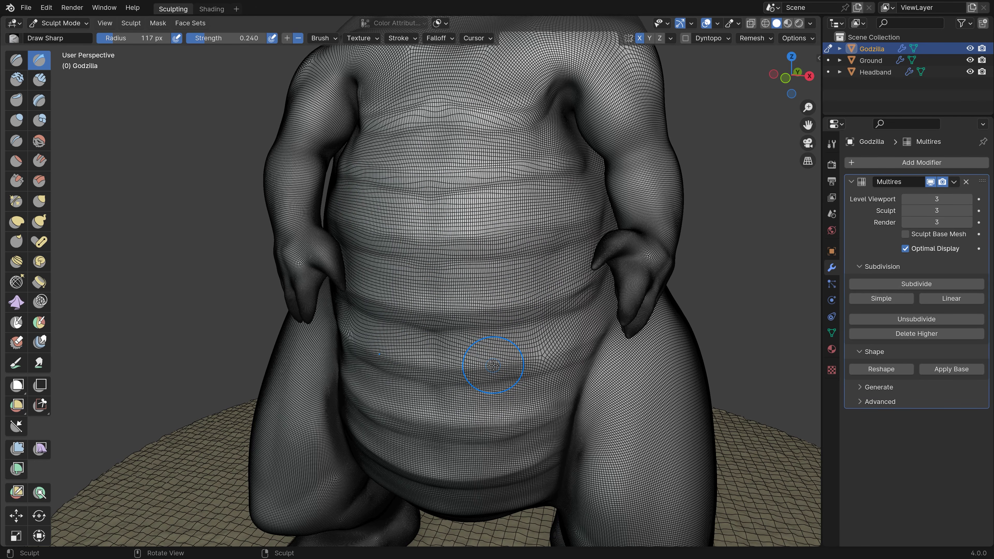
Relax the distorted topology across the belly folds with the Slide Relax brush at a radius of 272 px
{"action": "left_click", "coordinate": [16, 281]}
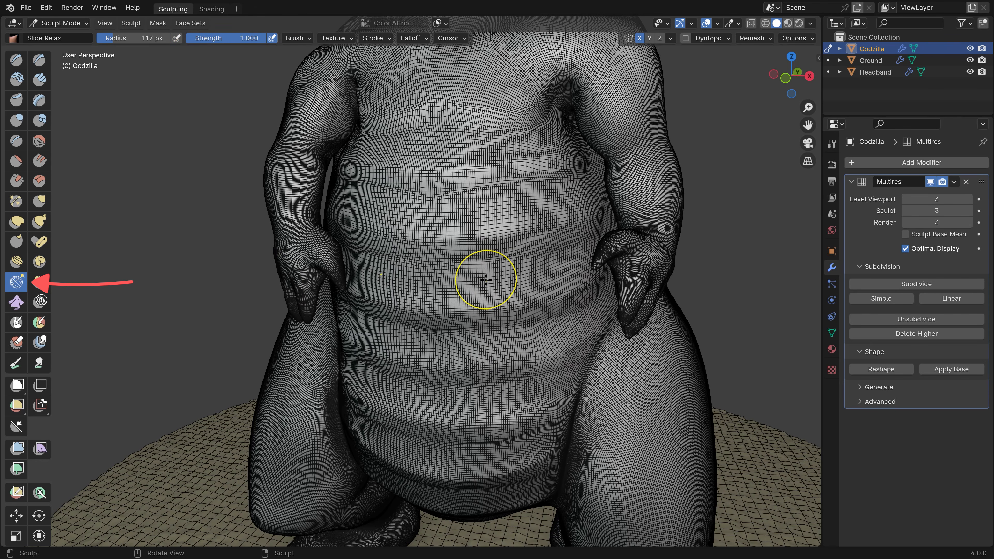
{"action": "key", "text": "f"}
{"action": "left_click", "coordinate": [509, 298]}
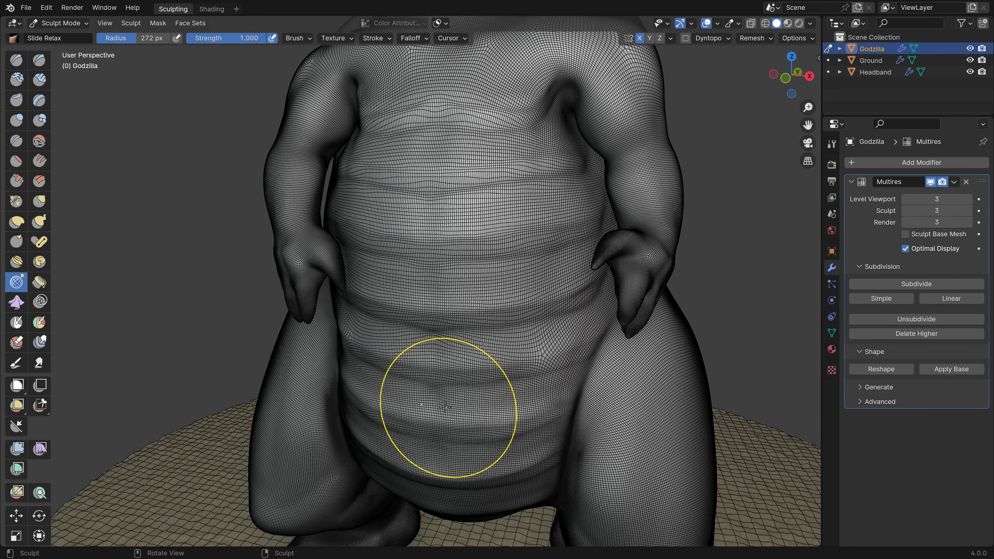
{"action": "mouse_move", "coordinate": [454, 411]}
{"action": "left_mouse_down", "text": "shift"}
{"action": "mouse_move", "coordinate": [429, 289]}
{"action": "mouse_move", "coordinate": [567, 286]}
{"action": "mouse_move", "coordinate": [470, 242]}
{"action": "mouse_move", "coordinate": [426, 100]}
{"action": "mouse_move", "coordinate": [512, 114]}
{"action": "mouse_move", "coordinate": [552, 230]}
{"action": "left_mouse_up", "text": "shift"}
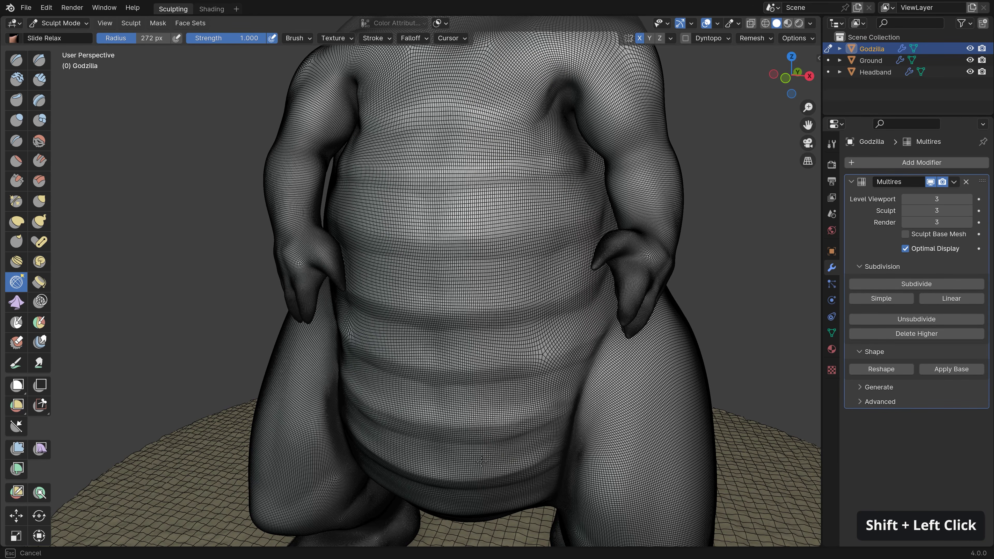
{"action": "middle_click_drag", "start_coordinate": [492, 455], "coordinate": [492, 482], "text": "ctrl"}
Hide the wireframe overlay and inspect the relaxed belly surface
{"action": "left_click", "coordinate": [718, 23]}
{"action": "left_click", "coordinate": [644, 219]}
{"action": "mouse_move", "coordinate": [548, 278]}
{"action": "middle_mouse_down", "text": "ctrl"}
{"action": "mouse_move", "coordinate": [562, 316]}
{"action": "mouse_move", "coordinate": [535, 321]}
{"action": "mouse_move", "coordinate": [567, 319]}
{"action": "mouse_move", "coordinate": [536, 323]}
{"action": "middle_mouse_up", "text": "ctrl"}
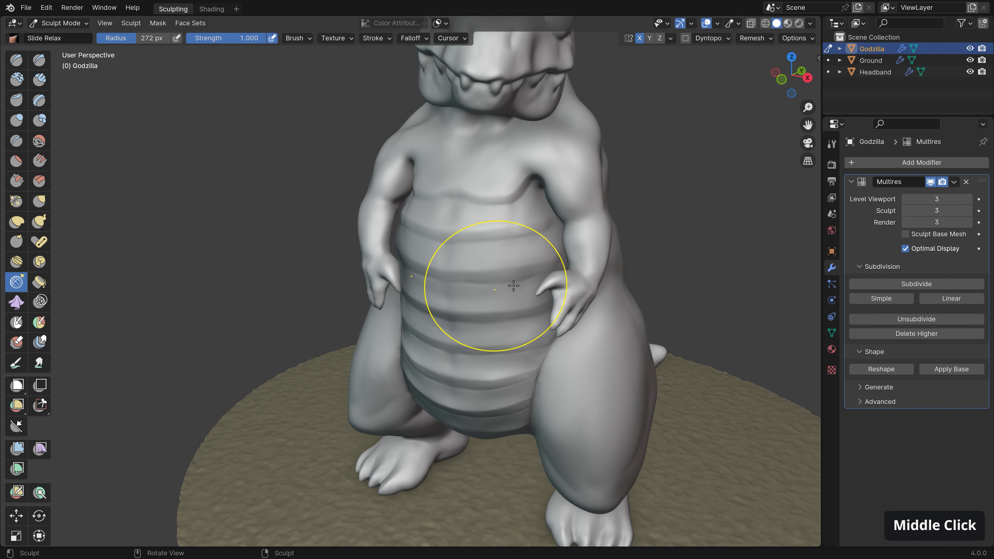
{"action": "middle_click_drag", "start_coordinate": [495, 306], "coordinate": [485, 310], "text": "shift"}
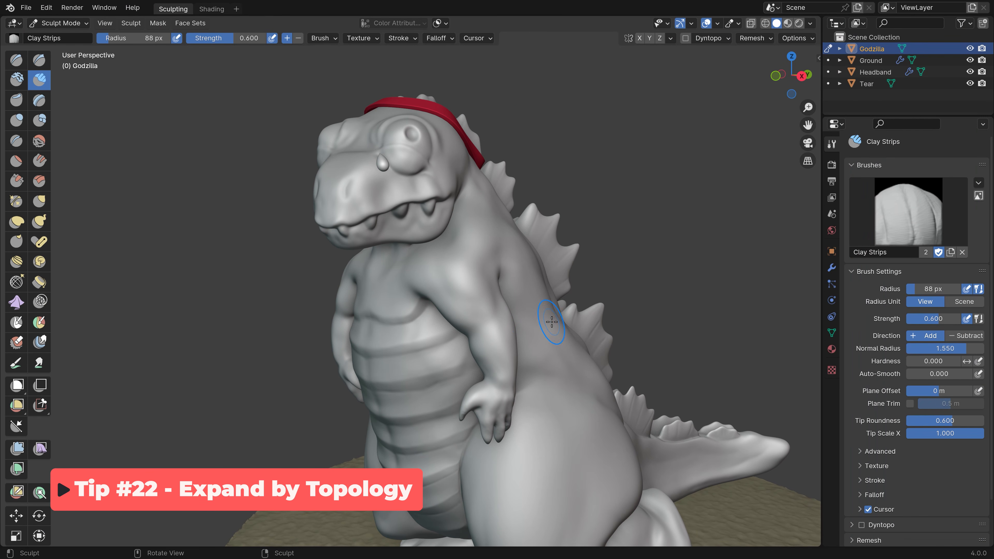
Select the Draw Face Sets brush, try painting the growth on the sole of Godzilla's foot, and undo the stroke
{"action": "middle_click_drag", "start_coordinate": [563, 318], "coordinate": [487, 188]}
{"action": "middle_click_drag", "start_coordinate": [470, 415], "coordinate": [505, 335], "text": "ctrl"}
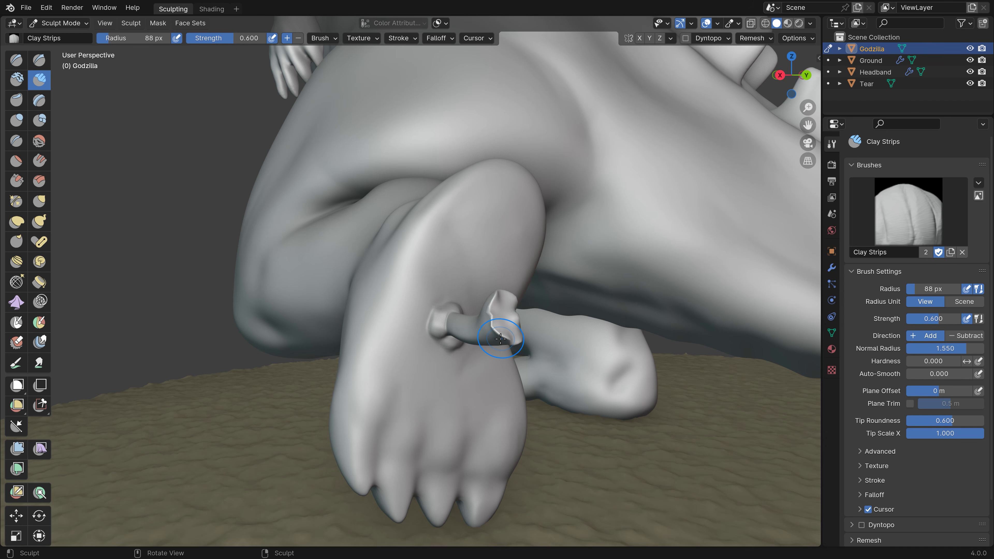
{"action": "left_click", "coordinate": [39, 323]}
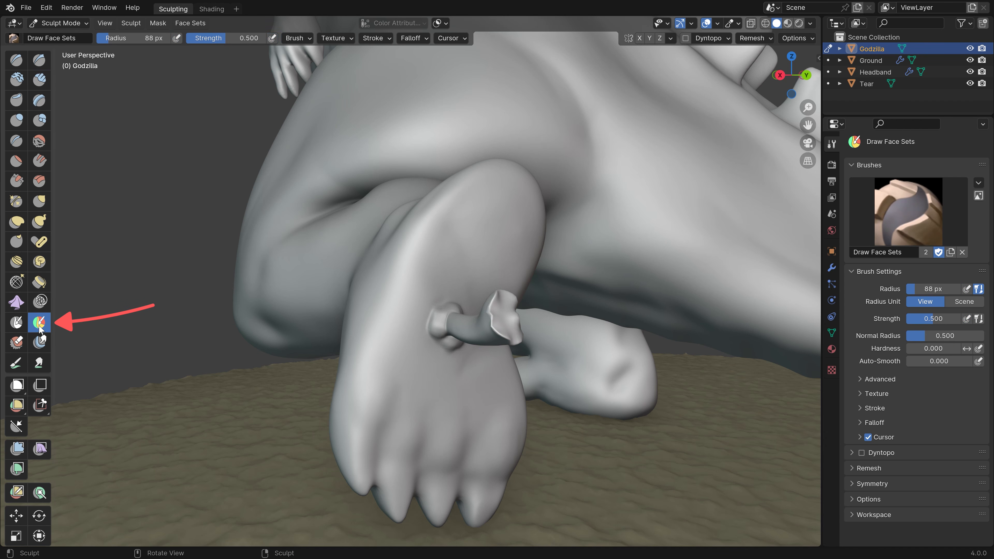
{"action": "left_click_drag", "start_coordinate": [492, 332], "coordinate": [466, 321]}
{"action": "key", "text": "ctrl+z"}
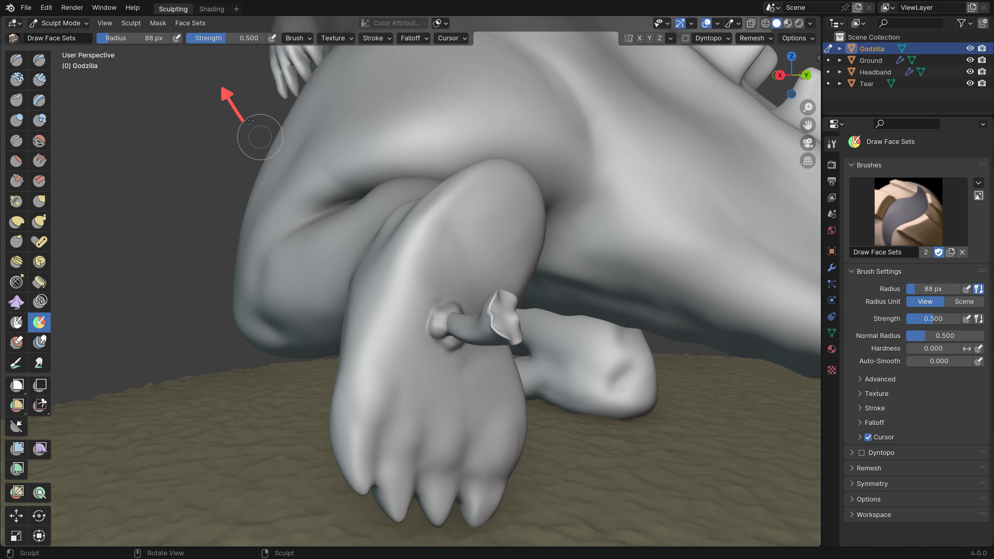
Expand a face set by topology from the tip of the growth down to its base on the sole
{"action": "left_click", "coordinate": [193, 22]}
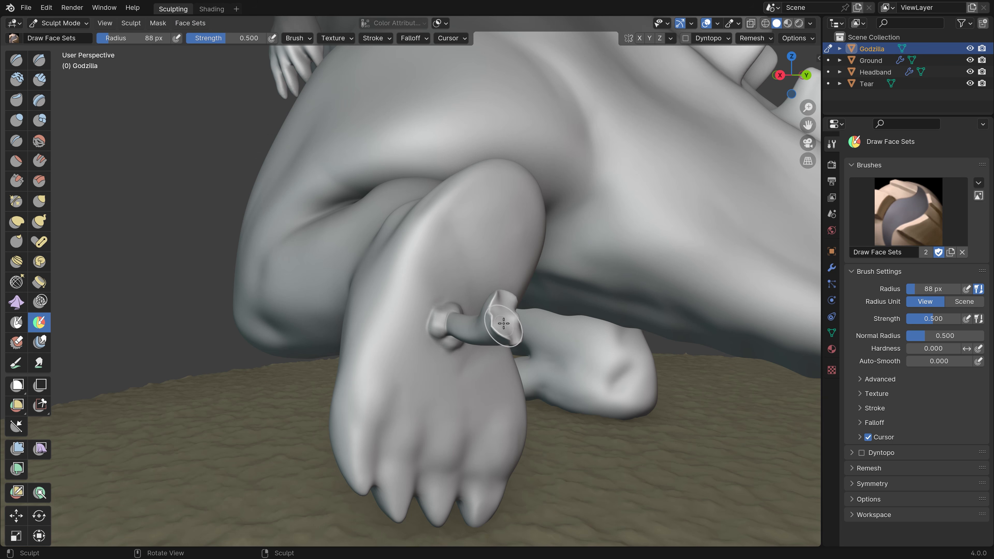
{"action": "key", "text": "shift"}
{"action": "key", "text": "shift+w"}
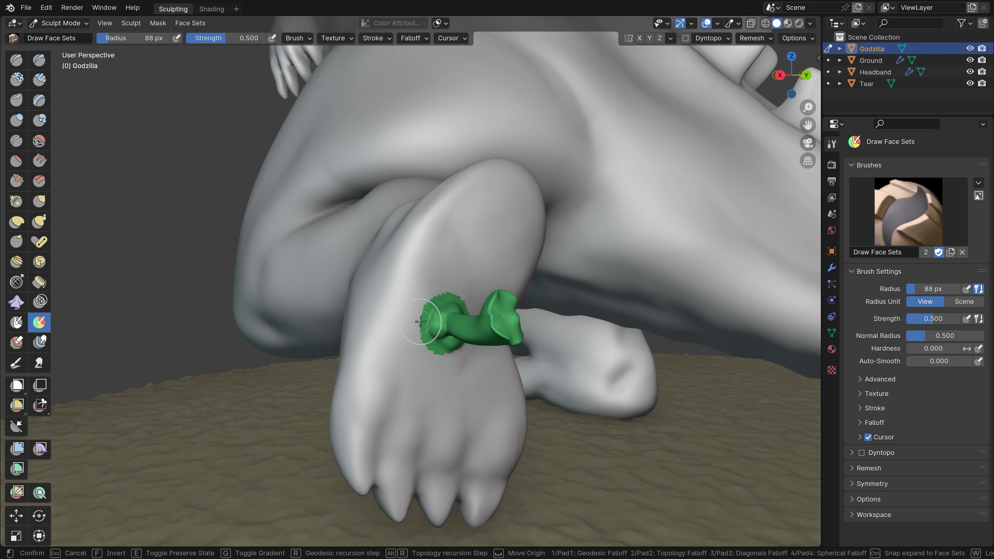
{"action": "key", "text": "f"}
{"action": "key", "text": "f"}
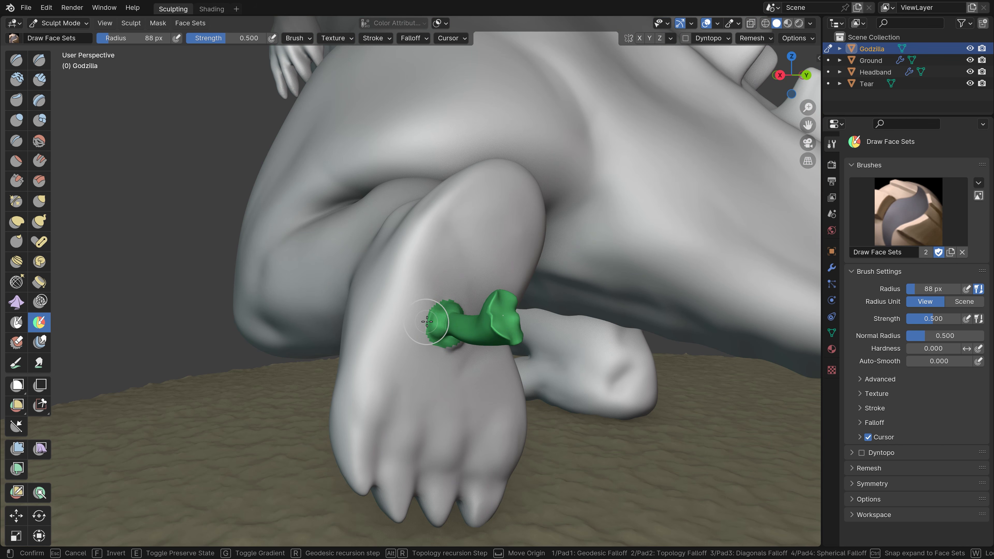
{"action": "key", "text": "space"}
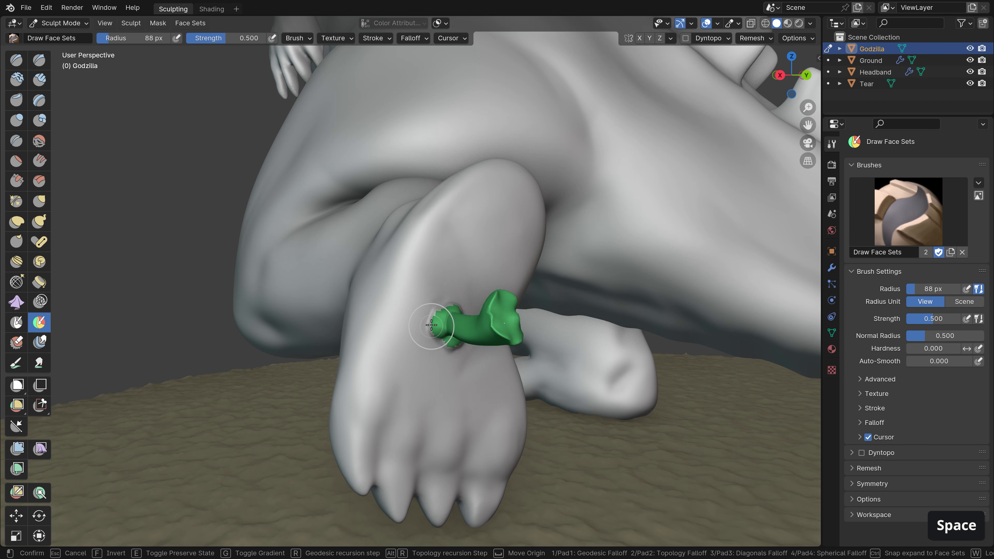
{"action": "left_click", "coordinate": [433, 319]}
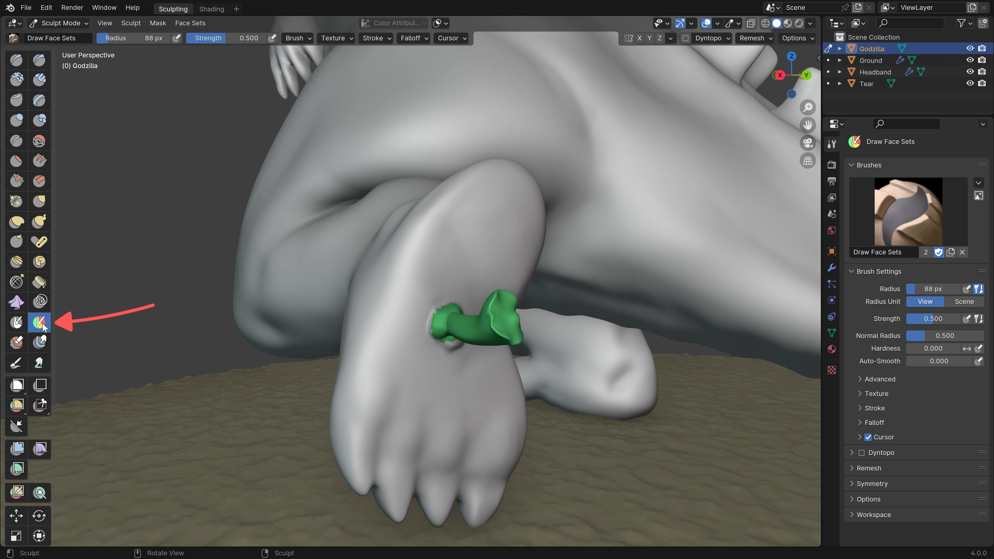
Extend the green face set around the growth's base and trim its stray edge with the inverted Draw Face Sets brush
{"action": "middle_click_drag", "start_coordinate": [391, 284], "coordinate": [444, 316], "text": "ctrl"}
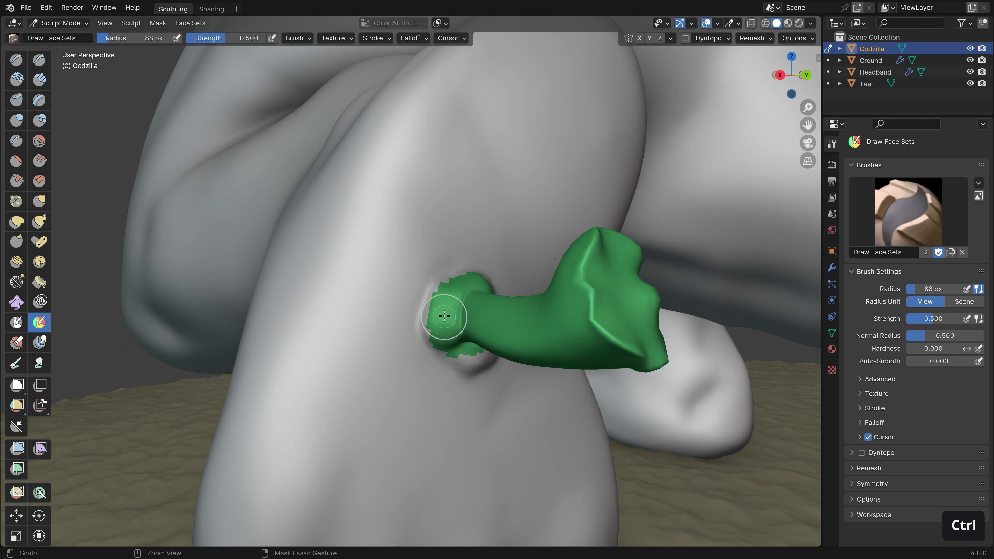
{"action": "left_click_drag", "start_coordinate": [443, 321], "coordinate": [441, 328], "text": "ctrl"}
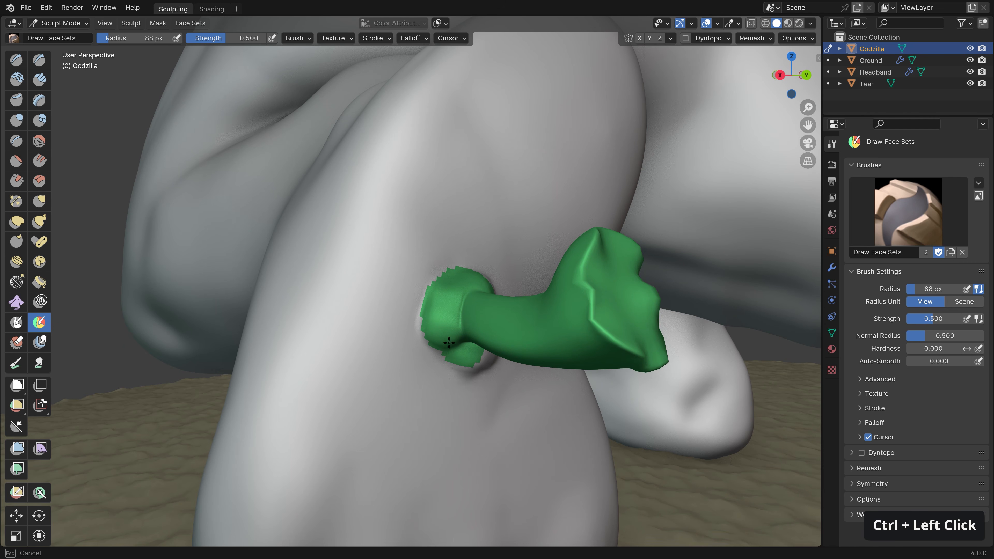
{"action": "left_click_drag", "start_coordinate": [458, 343], "coordinate": [485, 352], "text": "ctrl"}
{"action": "middle_click_drag", "start_coordinate": [515, 338], "coordinate": [555, 343]}
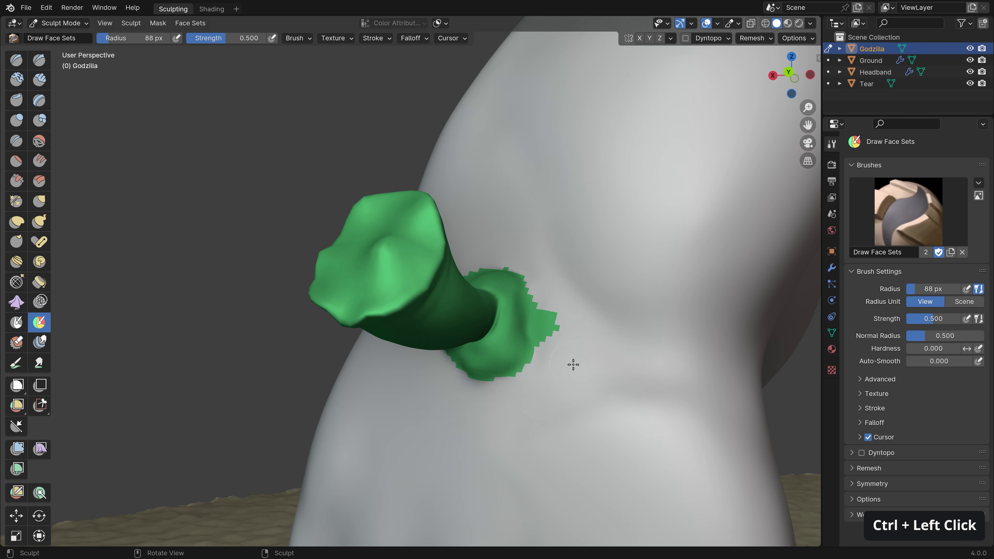
{"action": "left_click_drag", "start_coordinate": [570, 362], "coordinate": [562, 336], "text": "ctrl"}
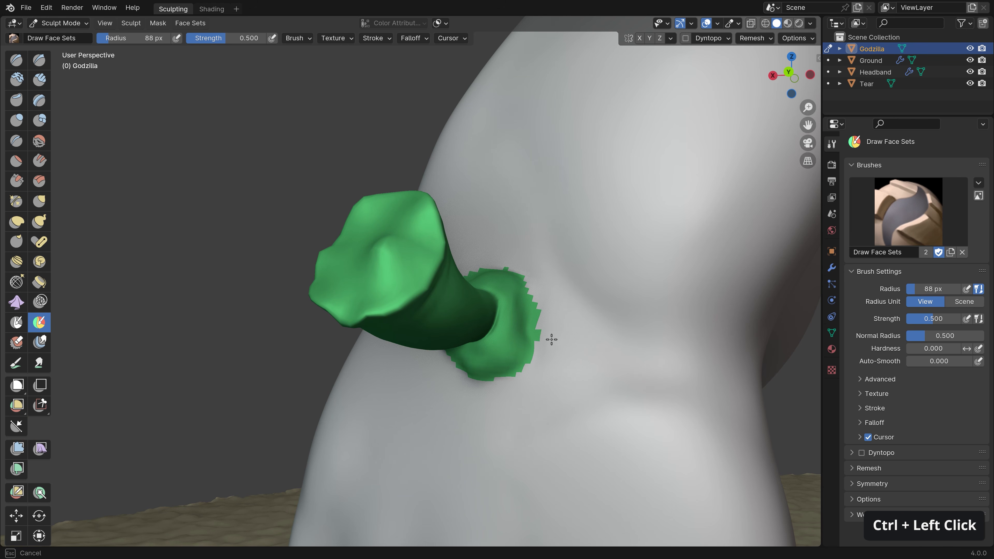
{"action": "left_click_drag", "start_coordinate": [546, 293], "coordinate": [517, 262], "text": "ctrl"}
Try to expand a mask by topology over the growth and around its base, repositioning the expansion's origin
{"action": "middle_click_drag", "start_coordinate": [517, 262], "coordinate": [515, 293]}
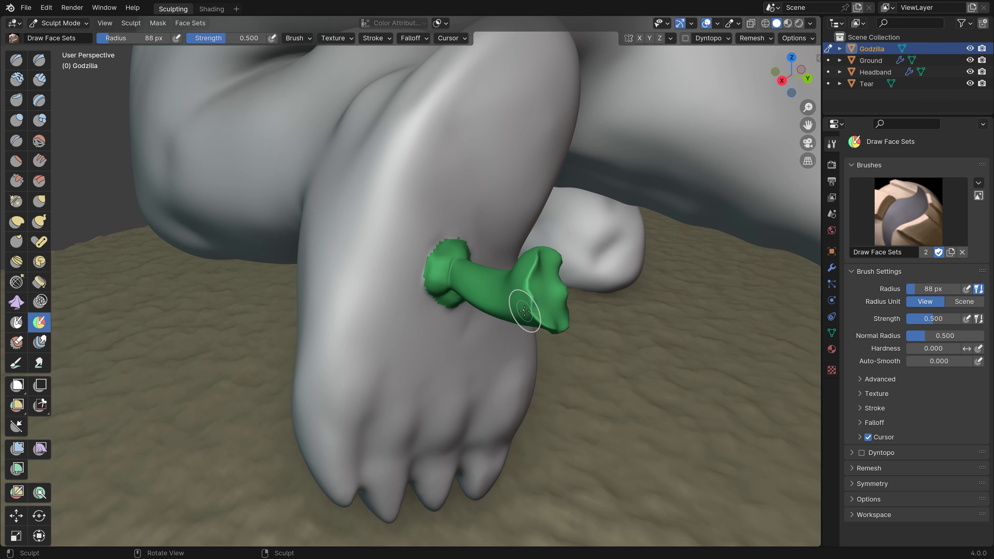
{"action": "middle_click_drag", "start_coordinate": [493, 289], "coordinate": [504, 226], "text": "shift"}
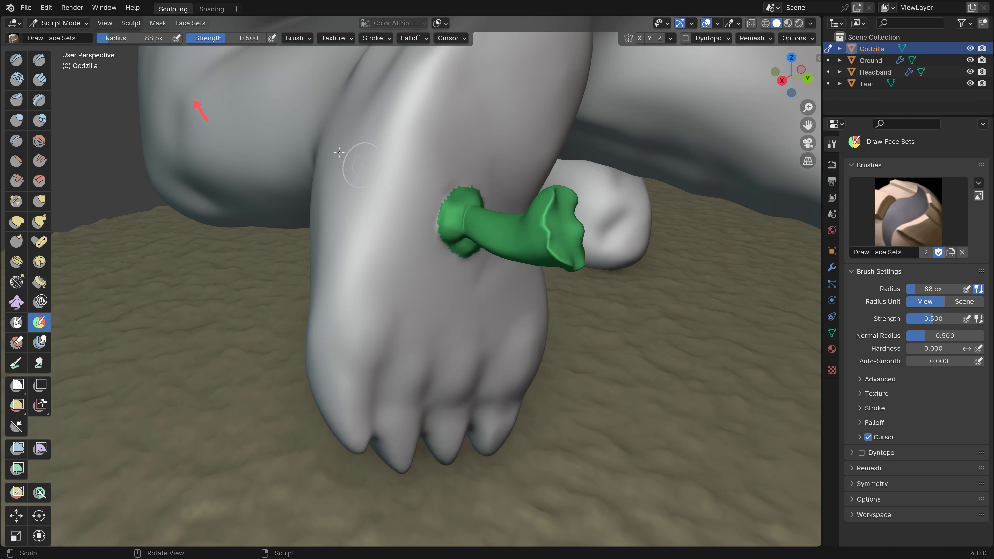
{"action": "left_click", "coordinate": [158, 25]}
{"action": "key", "text": "shift+a"}
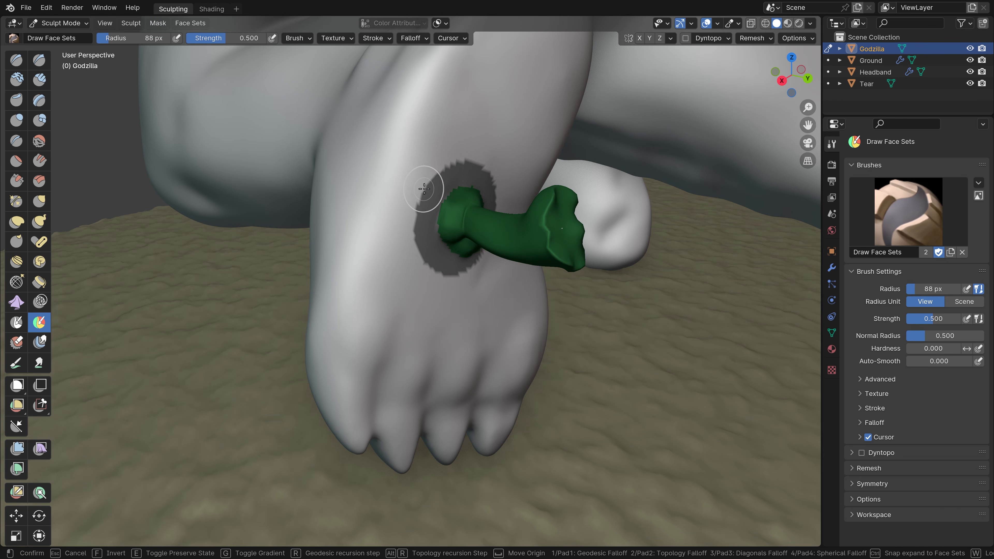
{"action": "key", "text": "space"}
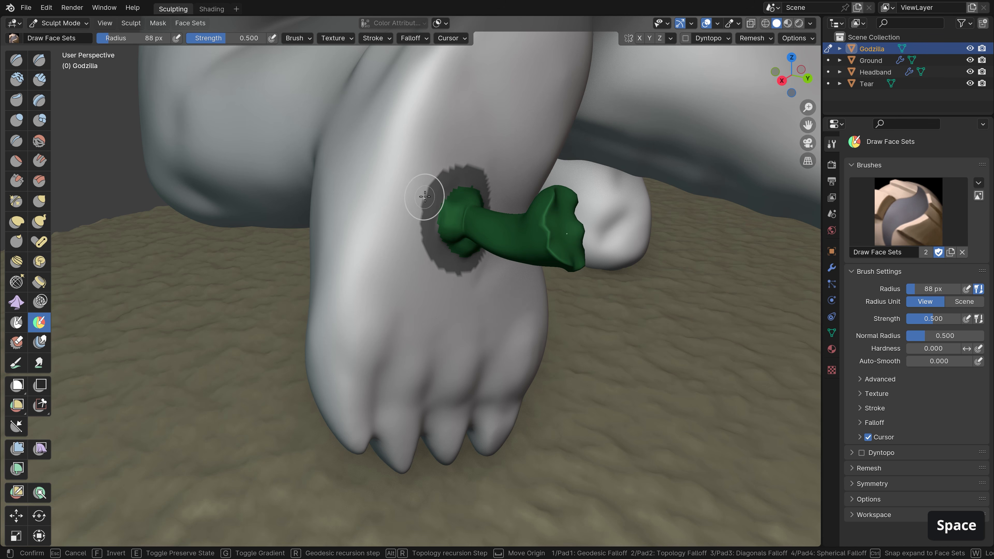
{"action": "key", "text": "Escape"}
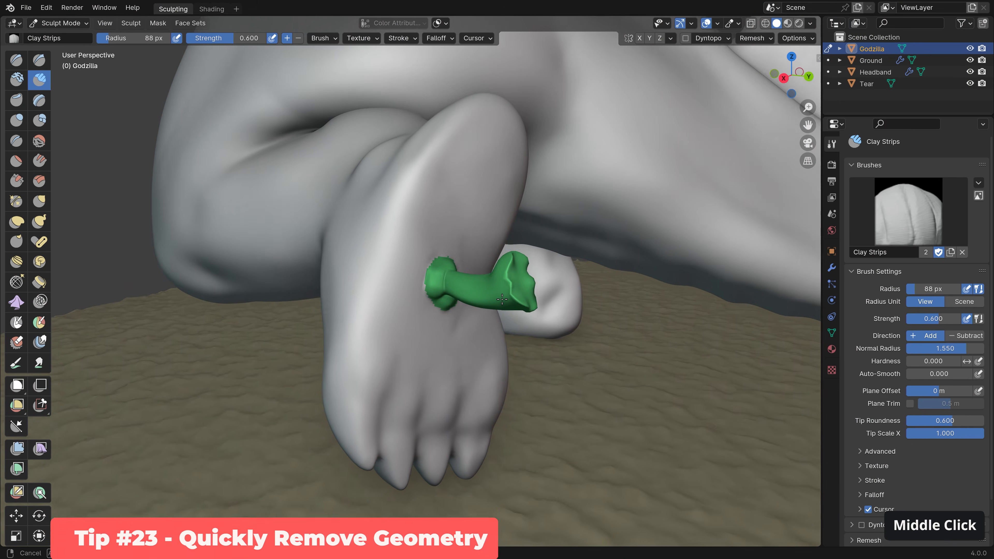
Apply Fair Positions to the green face set to flatten the growth into the foot's sole
{"action": "middle_click_drag", "start_coordinate": [493, 304], "coordinate": [505, 309]}
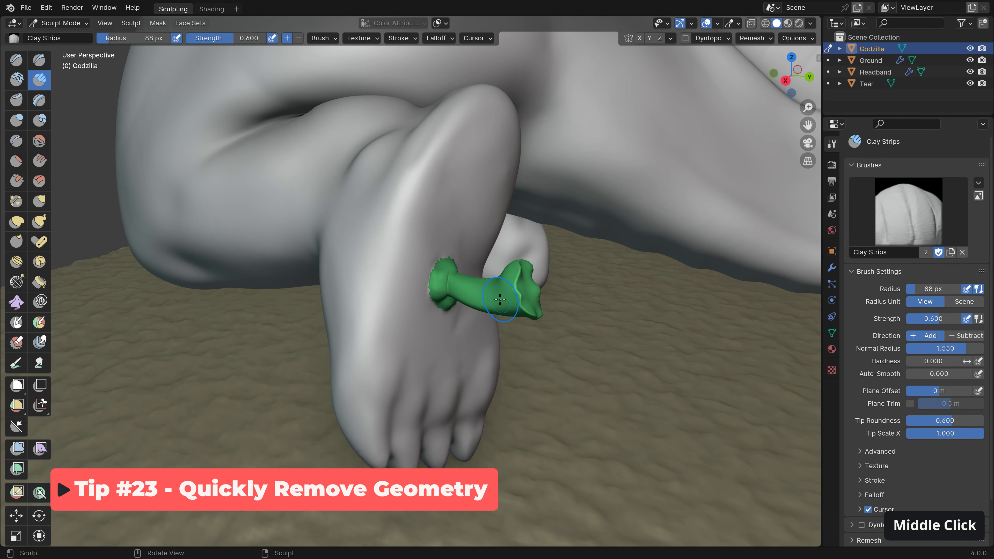
{"action": "left_click", "coordinate": [39, 406]}
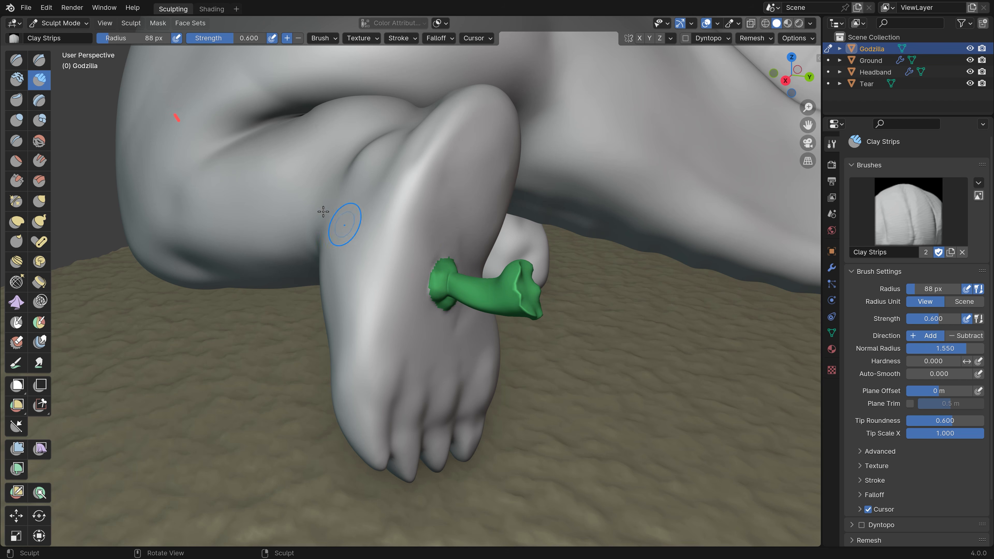
{"action": "left_click", "coordinate": [130, 23]}
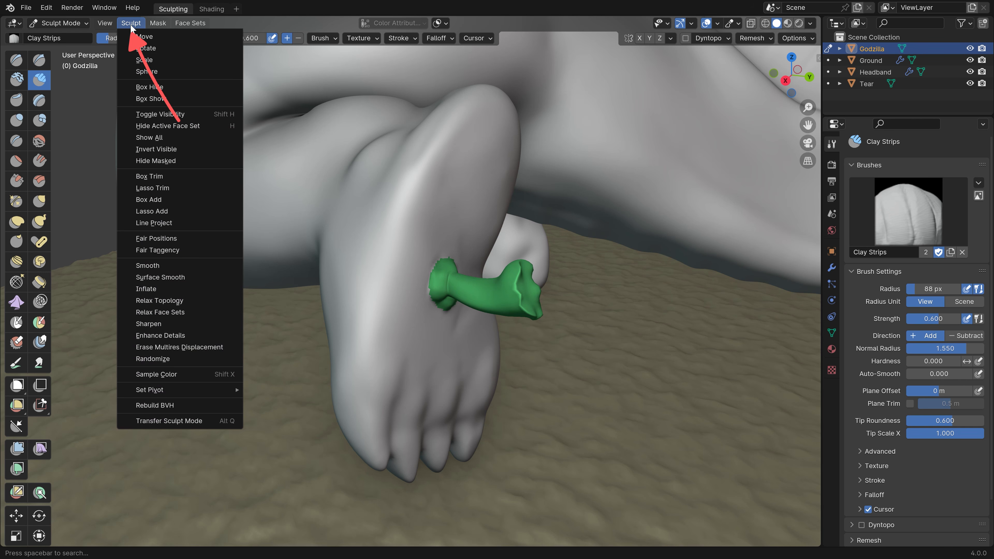
{"action": "left_click", "coordinate": [157, 238]}
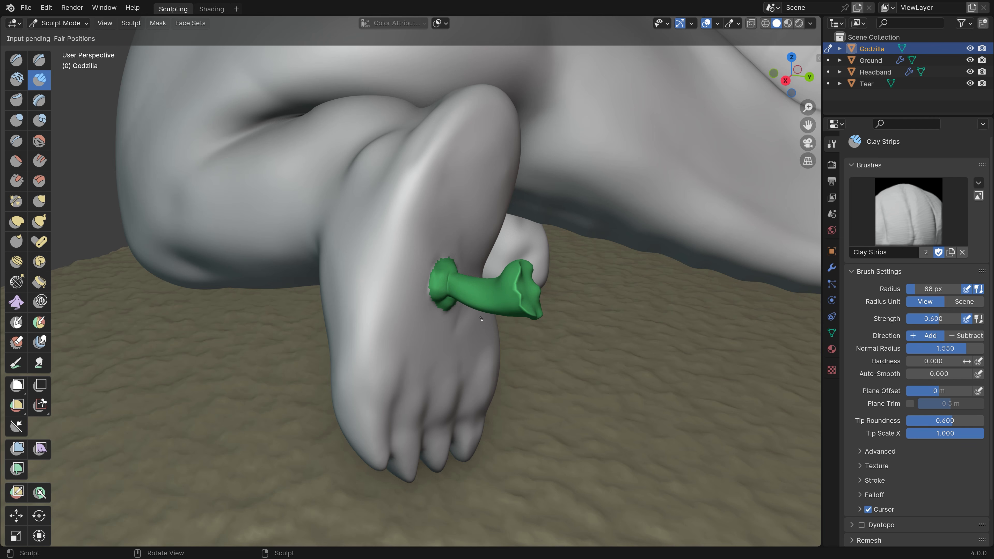
{"action": "left_click", "coordinate": [489, 298]}
Show the wireframe overlay and examine the topology inside the green face set on the sole
{"action": "mouse_move", "coordinate": [478, 298]}
{"action": "middle_mouse_down"}
{"action": "mouse_move", "coordinate": [389, 295]}
{"action": "mouse_move", "coordinate": [444, 300]}
{"action": "mouse_move", "coordinate": [428, 238]}
{"action": "middle_mouse_up"}
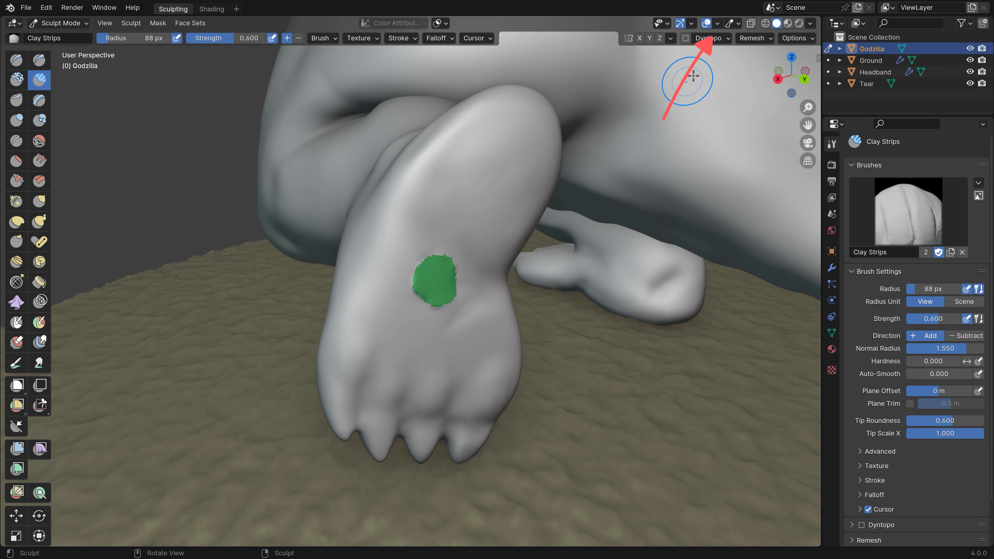
{"action": "left_click", "coordinate": [717, 23]}
{"action": "left_click", "coordinate": [645, 219]}
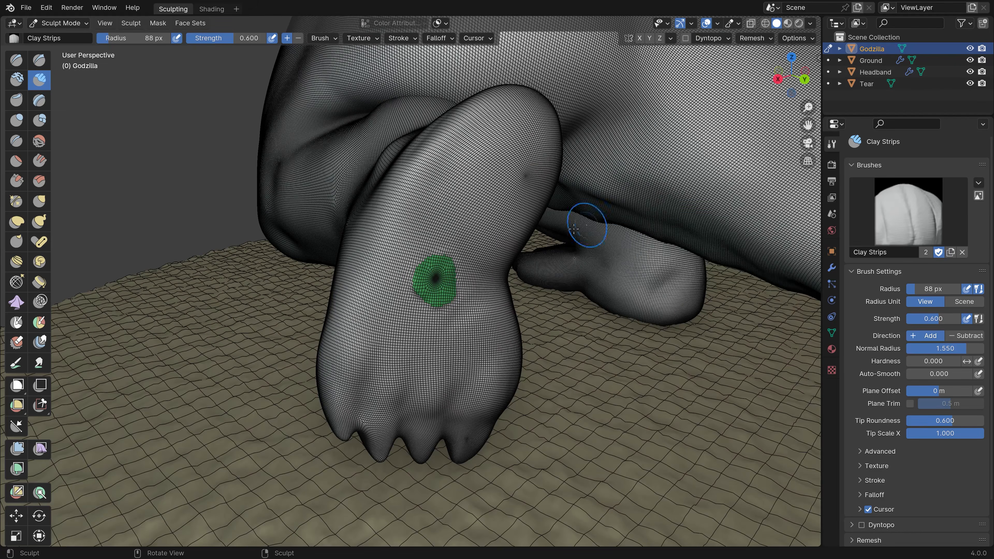
{"action": "mouse_move", "coordinate": [434, 295]}
{"action": "middle_mouse_down", "text": "ctrl"}
{"action": "mouse_move", "coordinate": [450, 187]}
{"action": "mouse_move", "coordinate": [448, 239]}
{"action": "mouse_move", "coordinate": [441, 190]}
{"action": "mouse_move", "coordinate": [427, 284]}
{"action": "mouse_move", "coordinate": [436, 313]}
{"action": "middle_mouse_up", "text": "ctrl"}
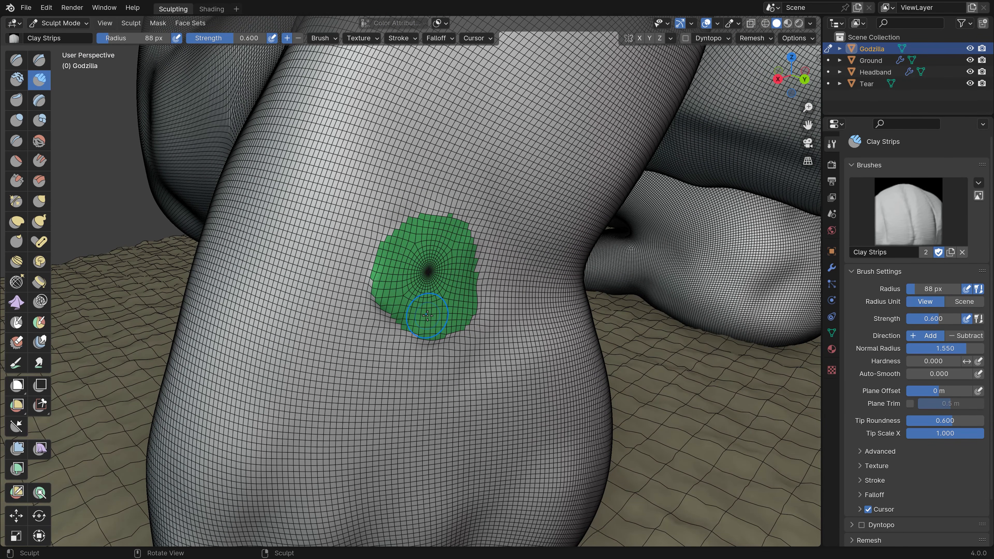
{"action": "middle_click_drag", "start_coordinate": [428, 316], "coordinate": [527, 287]}
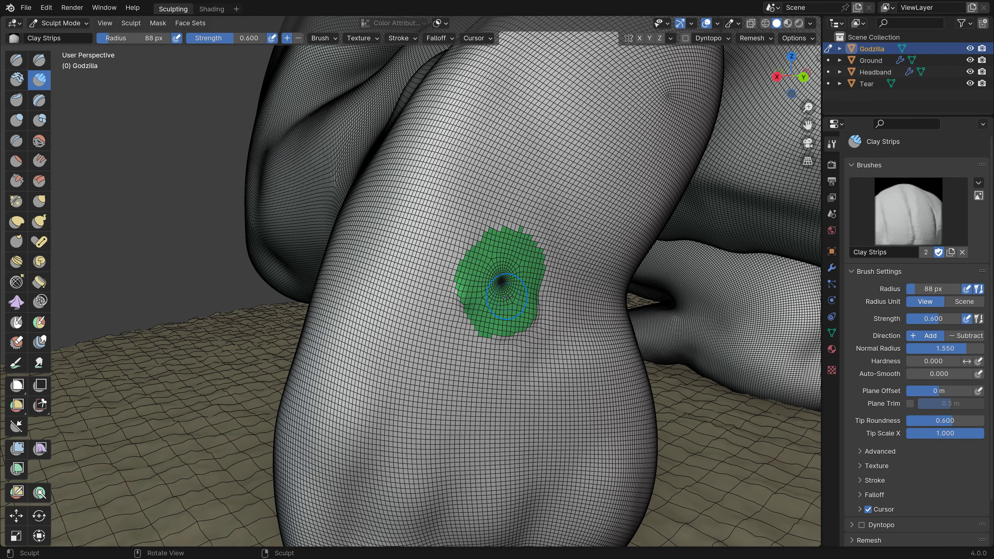
{"action": "mouse_move", "coordinate": [494, 275]}
{"action": "middle_mouse_down", "text": "ctrl"}
{"action": "mouse_move", "coordinate": [507, 269]}
{"action": "mouse_move", "coordinate": [503, 250]}
{"action": "mouse_move", "coordinate": [505, 262]}
{"action": "middle_mouse_up", "text": "ctrl"}
Enable Dyntopo and sample its detail resolution from the mesh beside the pinched spot on the sole
{"action": "left_click", "coordinate": [709, 38]}
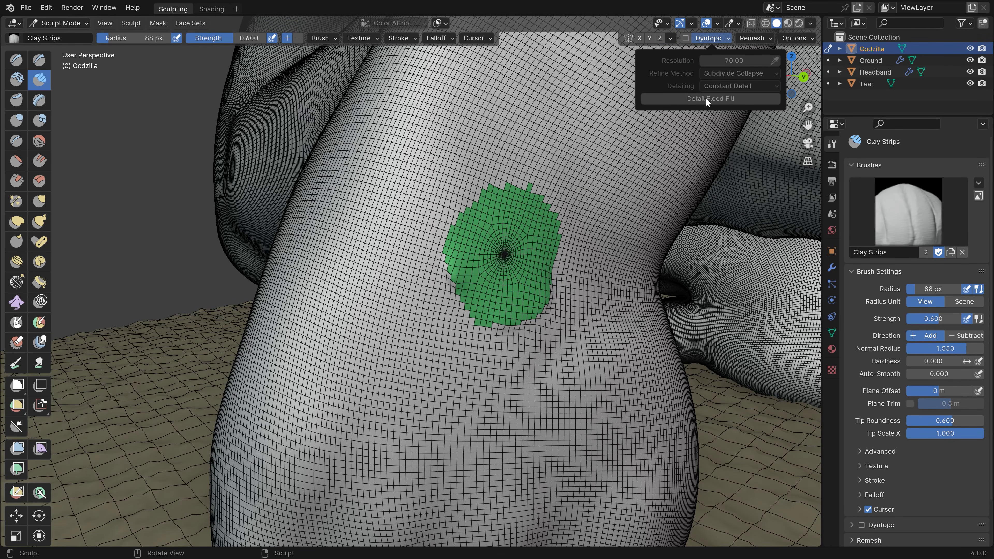
{"action": "left_click", "coordinate": [753, 38]}
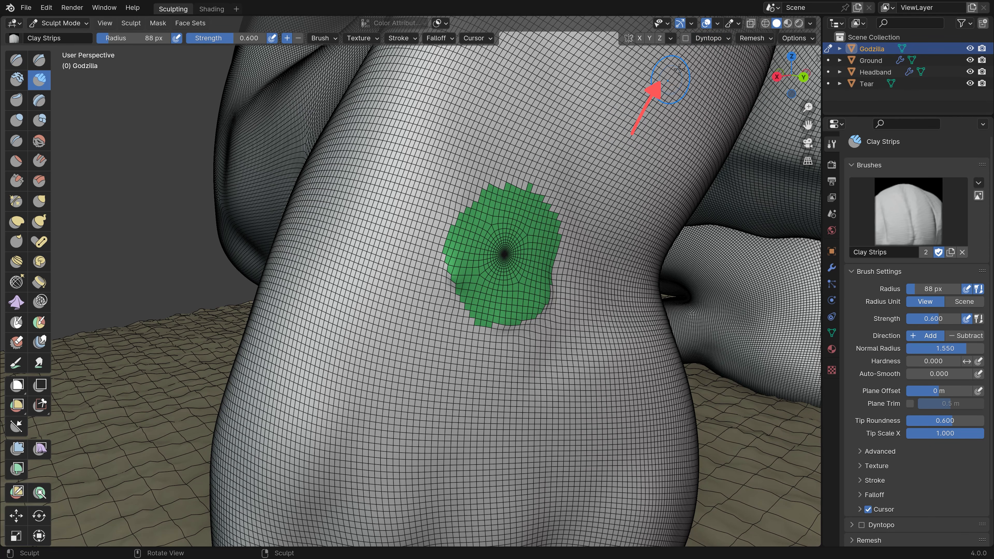
{"action": "left_click", "coordinate": [686, 38]}
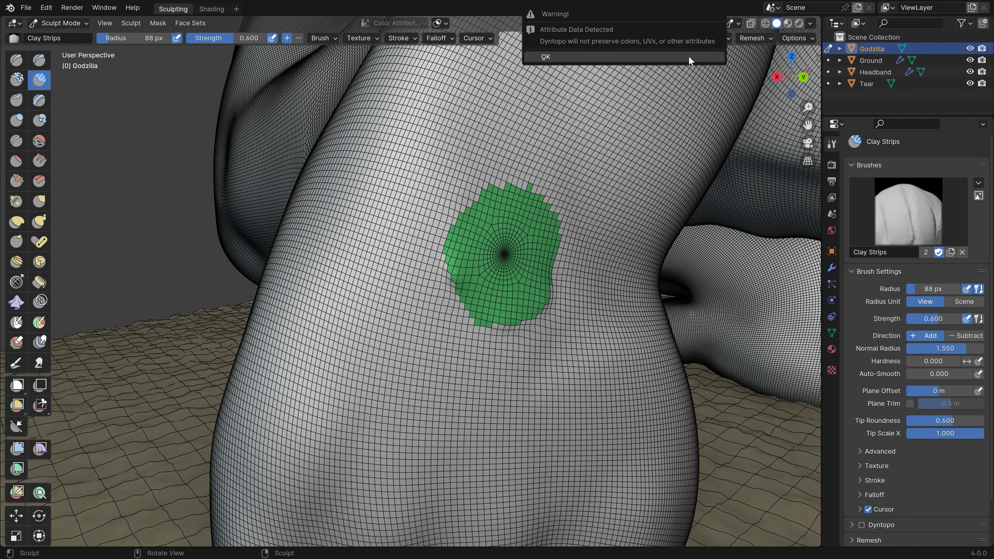
{"action": "left_click", "coordinate": [689, 56]}
{"action": "left_click", "coordinate": [709, 39]}
{"action": "left_click", "coordinate": [775, 60]}
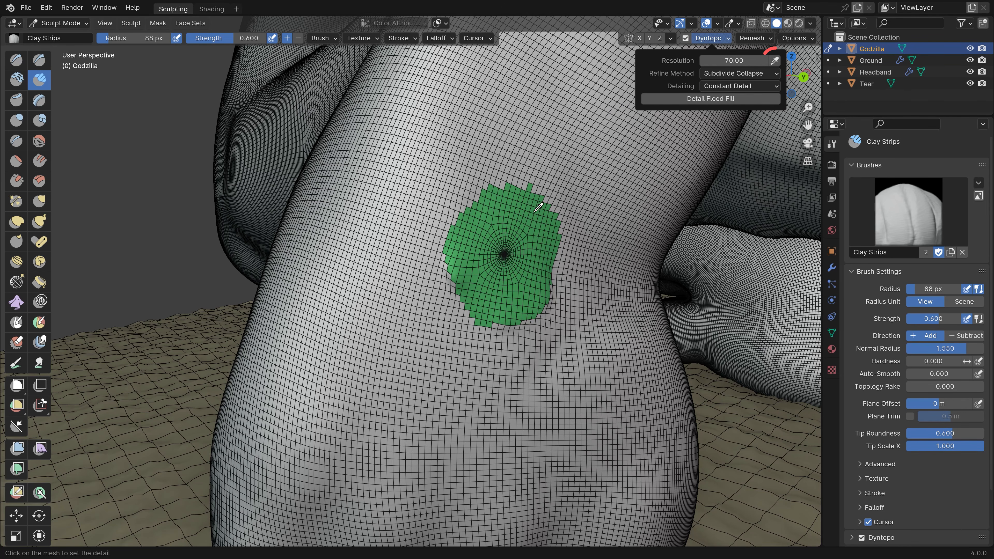
{"action": "left_click", "coordinate": [540, 263]}
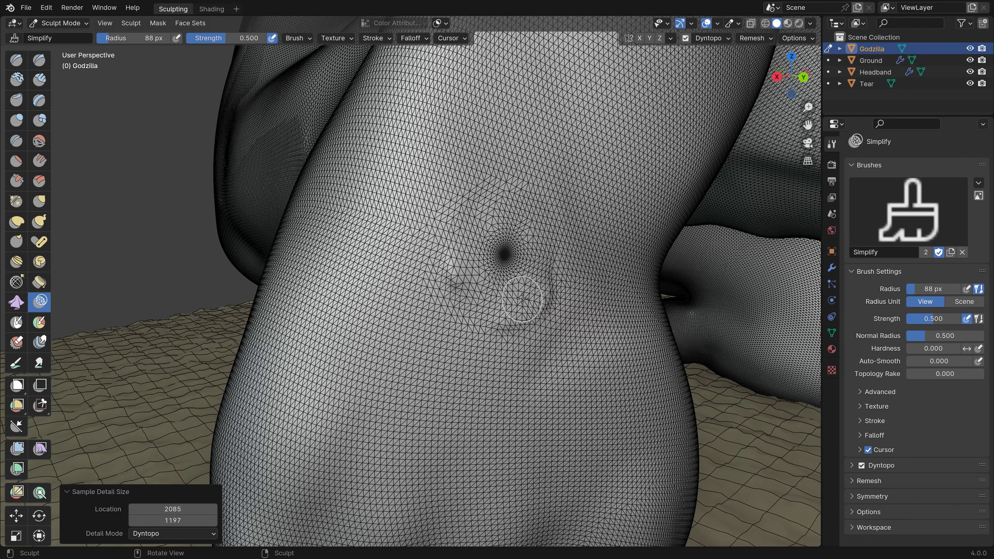
Clean up the dense, pinched topology on the sole with the Simplify brush and inspect the model
{"action": "mouse_move", "coordinate": [516, 297]}
{"action": "left_mouse_down"}
{"action": "mouse_move", "coordinate": [517, 233]}
{"action": "mouse_move", "coordinate": [537, 314]}
{"action": "left_mouse_up"}
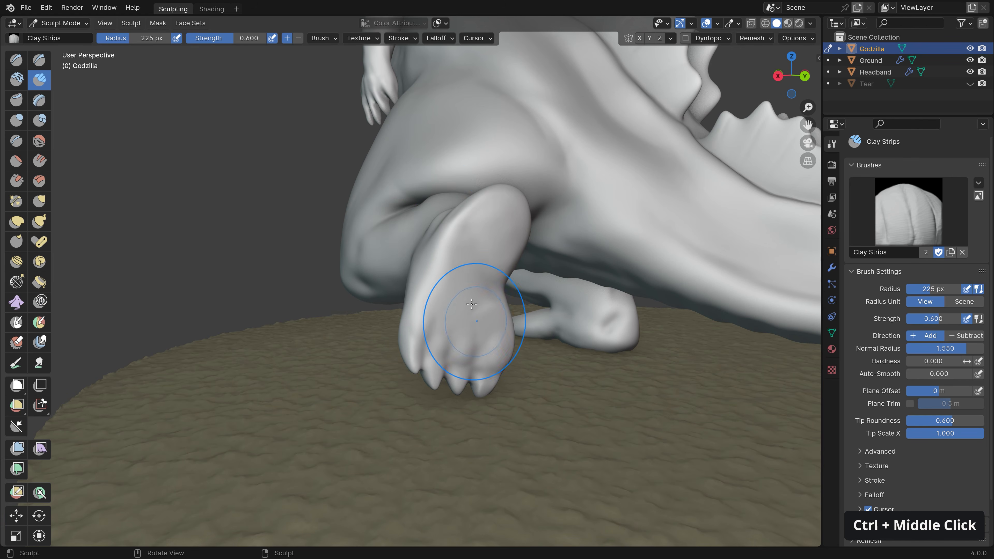
{"action": "mouse_move", "coordinate": [471, 304]}
{"action": "middle_mouse_down"}
{"action": "mouse_move", "coordinate": [533, 224]}
{"action": "mouse_move", "coordinate": [477, 366]}
{"action": "mouse_move", "coordinate": [553, 339]}
{"action": "mouse_move", "coordinate": [603, 362]}
{"action": "middle_mouse_up"}
{"action": "middle_click_drag", "start_coordinate": [517, 220], "coordinate": [517, 260], "text": "ctrl"}
{"action": "middle_click_drag", "start_coordinate": [517, 260], "coordinate": [518, 268], "text": "shift"}
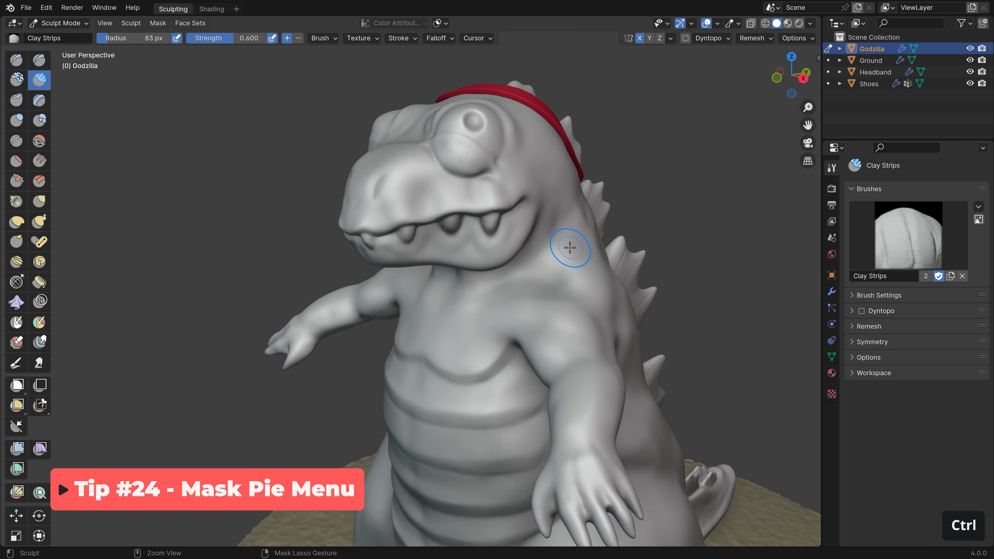
Review the available mask commands and bring up the Mask Edit pie menu beside Godzilla's arm
{"action": "mouse_move", "coordinate": [573, 245]}
{"action": "middle_mouse_down", "text": "ctrl"}
{"action": "mouse_move", "coordinate": [586, 310]}
{"action": "mouse_move", "coordinate": [493, 263]}
{"action": "mouse_move", "coordinate": [500, 284]}
{"action": "mouse_move", "coordinate": [511, 276]}
{"action": "mouse_move", "coordinate": [489, 290]}
{"action": "mouse_move", "coordinate": [523, 278]}
{"action": "middle_mouse_up", "text": "ctrl"}
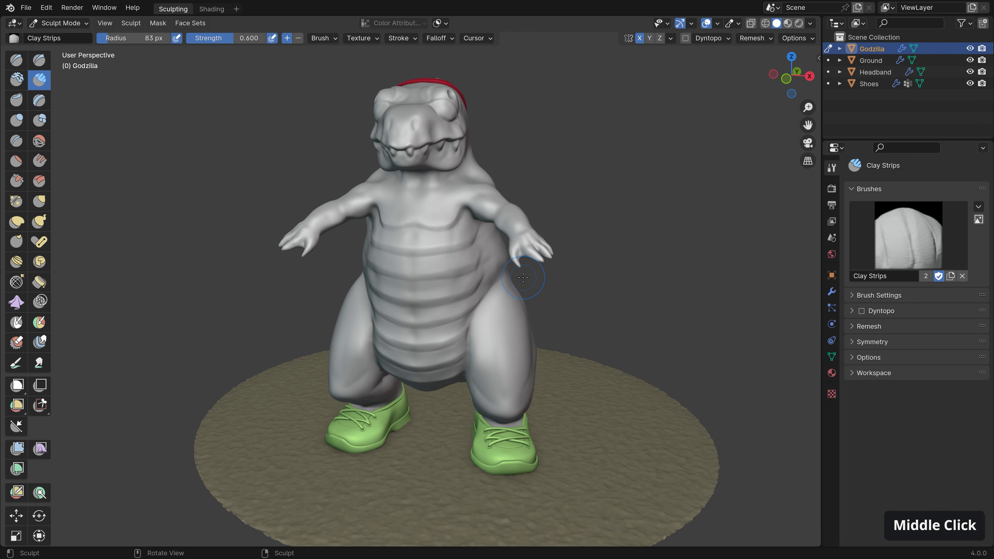
{"action": "middle_click_drag", "start_coordinate": [509, 238], "coordinate": [499, 248], "text": "ctrl"}
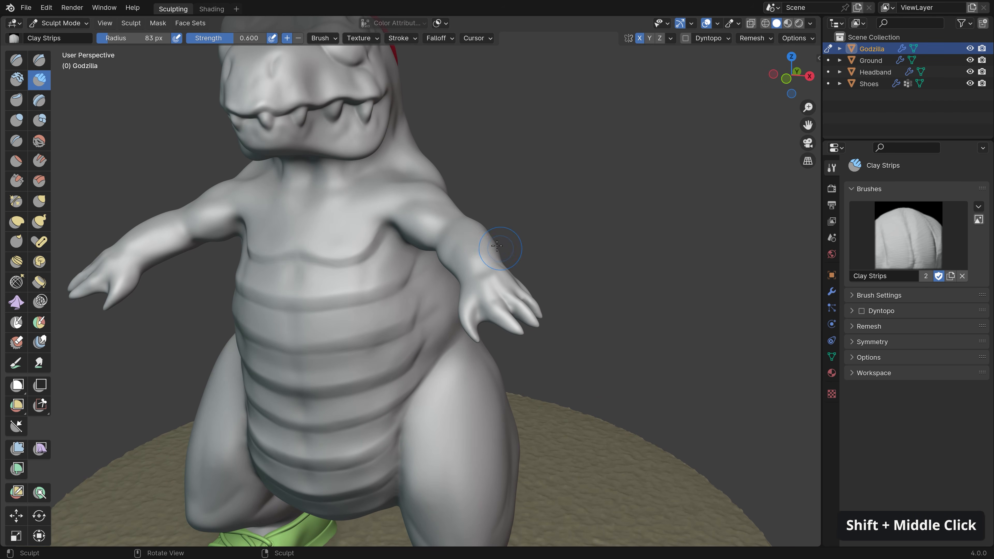
{"action": "left_click", "coordinate": [158, 23]}
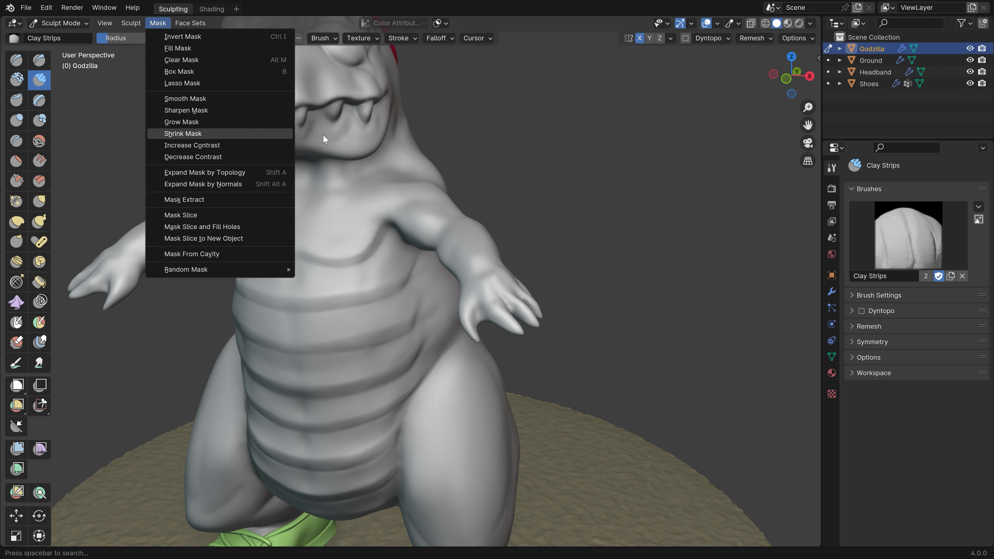
{"action": "middle_click_drag", "start_coordinate": [584, 239], "coordinate": [603, 229]}
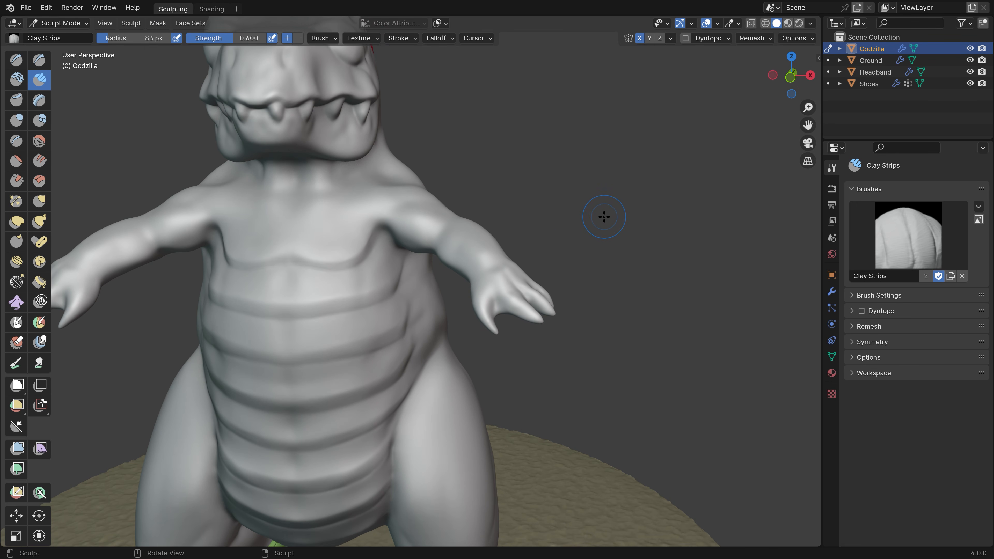
{"action": "key", "text": "a"}
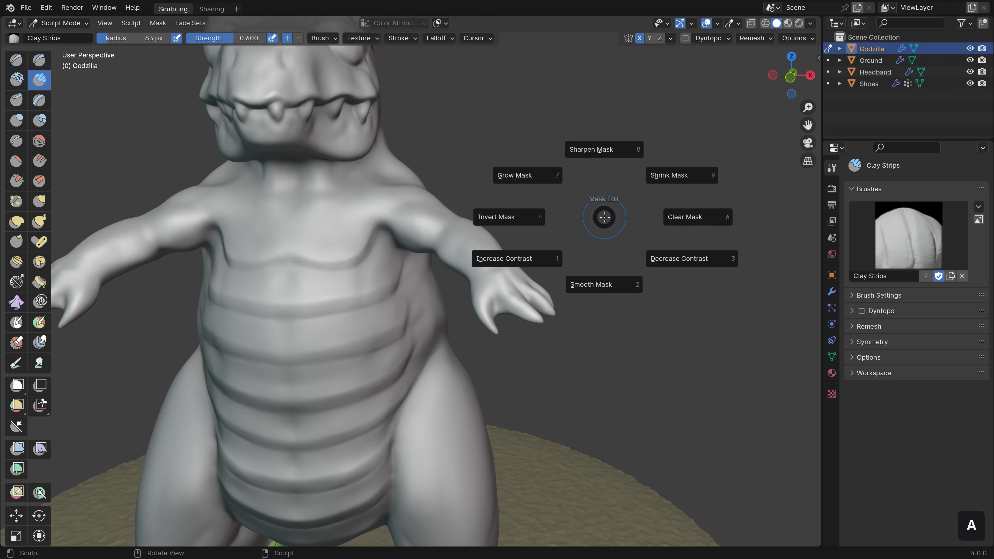
Expand a mask from Godzilla's fingertip up to the shoulder, using Topology Falloff
{"action": "middle_click_drag", "start_coordinate": [596, 215], "coordinate": [581, 282], "text": "shift"}
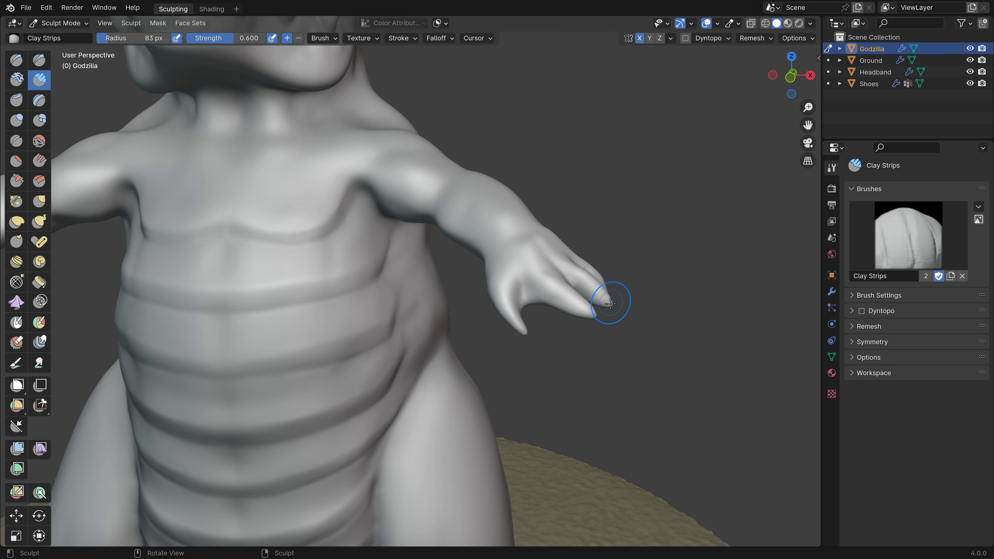
{"action": "key", "text": "shift"}
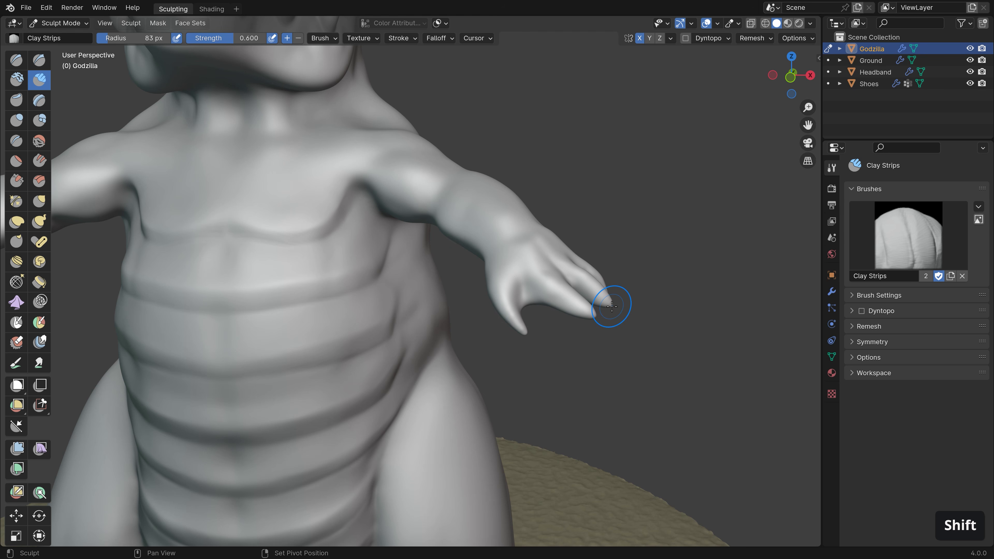
{"action": "key", "text": "shift+a"}
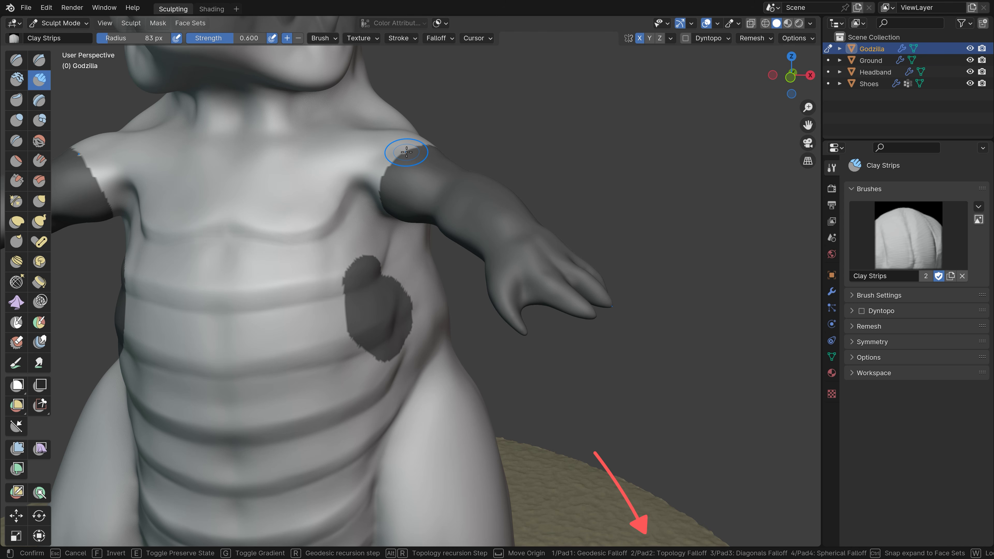
{"action": "key", "text": "2"}
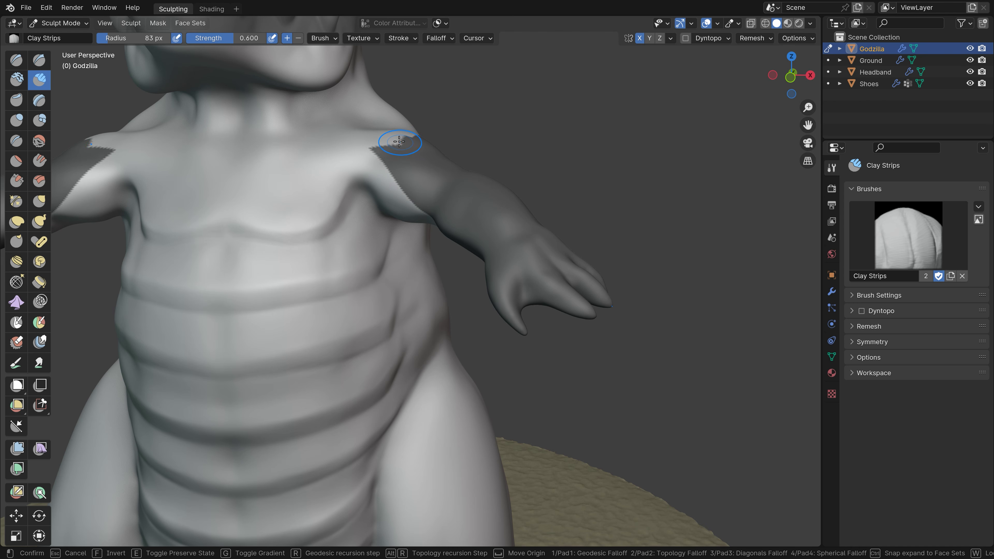
{"action": "left_click", "coordinate": [389, 144]}
Extend the arm mask around the shoulder with repeated topology expansions from the front and side
{"action": "middle_click_drag", "start_coordinate": [398, 197], "coordinate": [430, 165]}
{"action": "key", "text": "shift+a"}
{"action": "middle_click_drag", "start_coordinate": [322, 106], "coordinate": [357, 211]}
{"action": "key", "text": "shift+a"}
{"action": "left_click", "coordinate": [327, 140]}
{"action": "key", "text": "shift+a"}
{"action": "left_click", "coordinate": [369, 128]}
{"action": "middle_click_drag", "start_coordinate": [376, 136], "coordinate": [345, 174]}
{"action": "key", "text": "shift+a"}
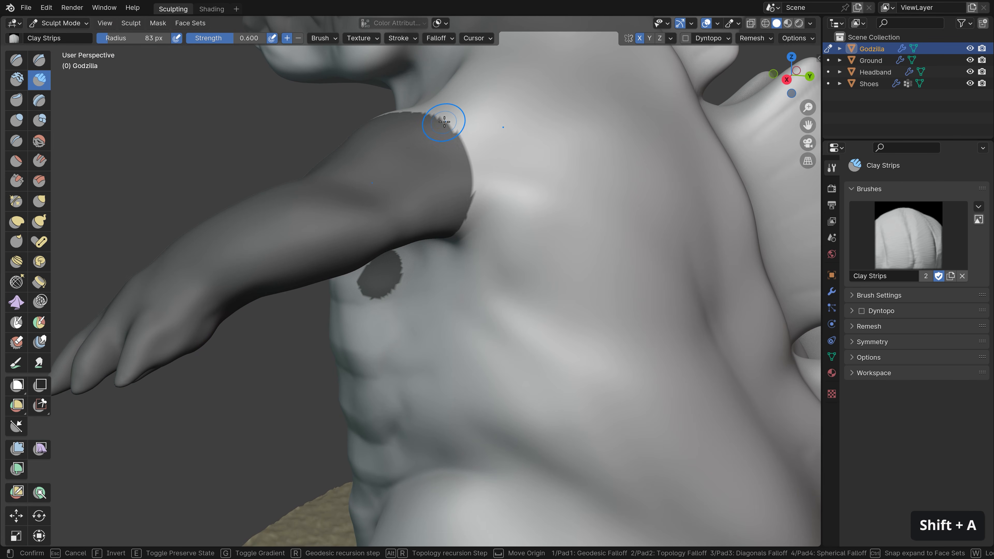
{"action": "left_click", "coordinate": [448, 121]}
Remove the stray mask patch below the armpit with an inverted mask expansion
{"action": "middle_click_drag", "start_coordinate": [434, 321], "coordinate": [423, 280]}
{"action": "key", "text": "shift+a"}
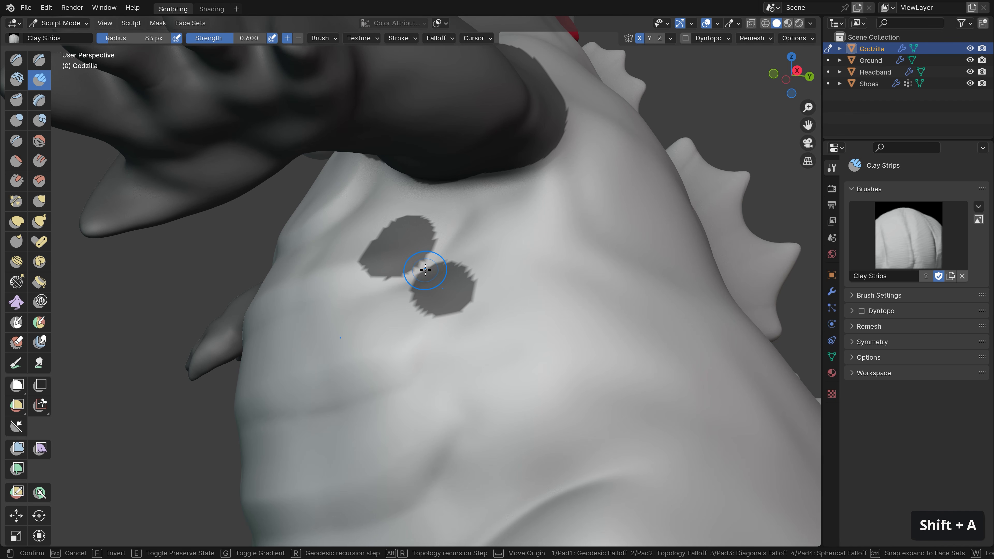
{"action": "key", "text": "f"}
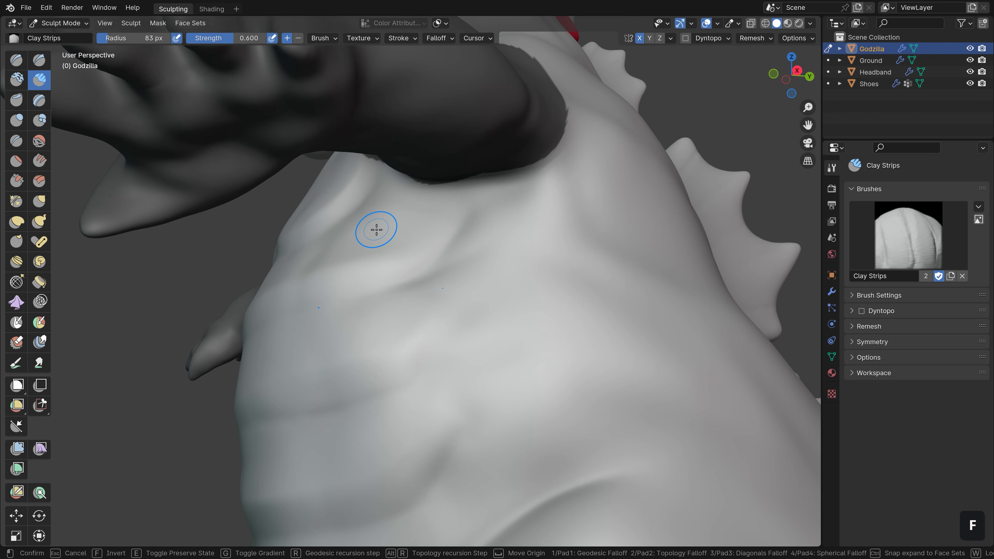
{"action": "left_click", "coordinate": [377, 229]}
Smooth the arm mask with Auto Iteration Count turned off and the filter set to 35 iterations
{"action": "middle_click_drag", "start_coordinate": [415, 213], "coordinate": [377, 284]}
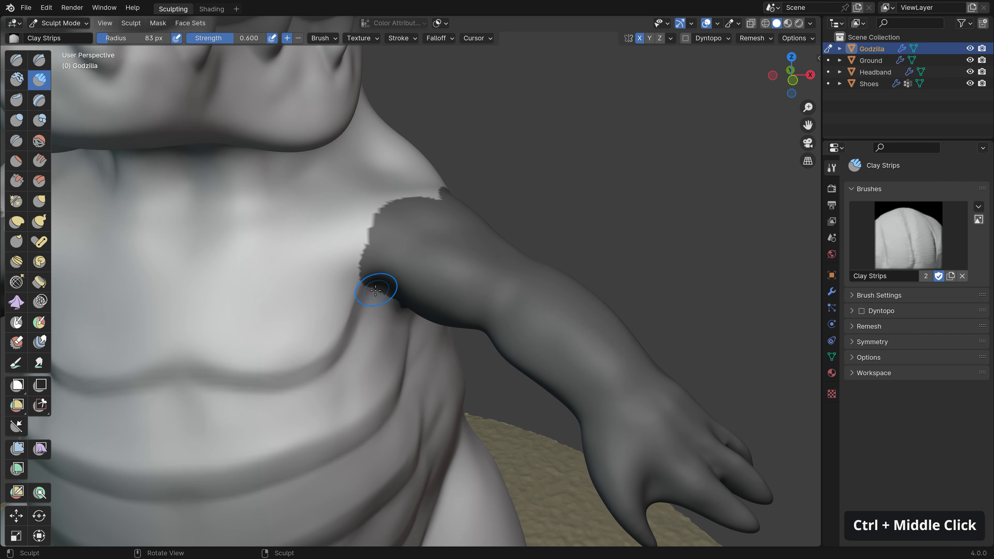
{"action": "middle_click_drag", "start_coordinate": [444, 191], "coordinate": [613, 204], "text": "ctrl"}
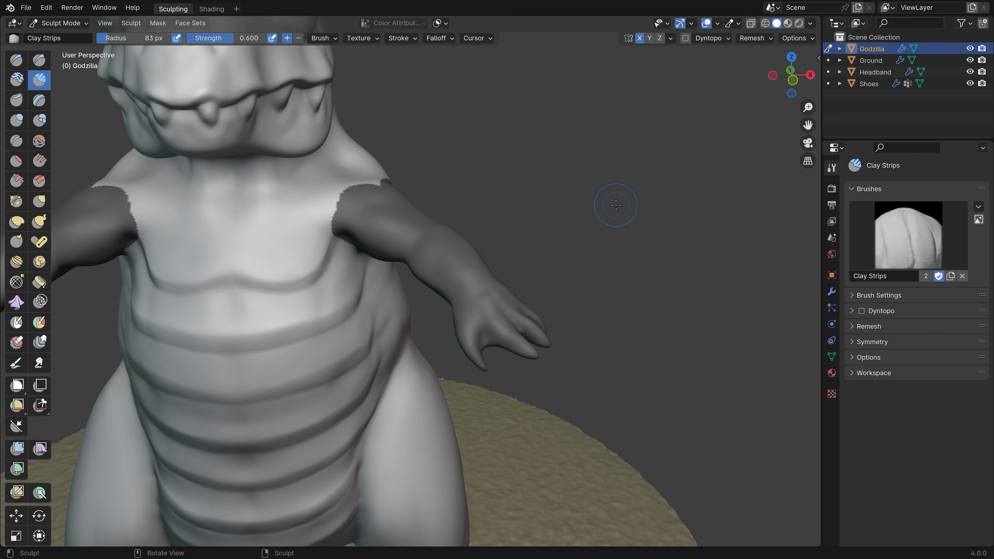
{"action": "key", "text": "a"}
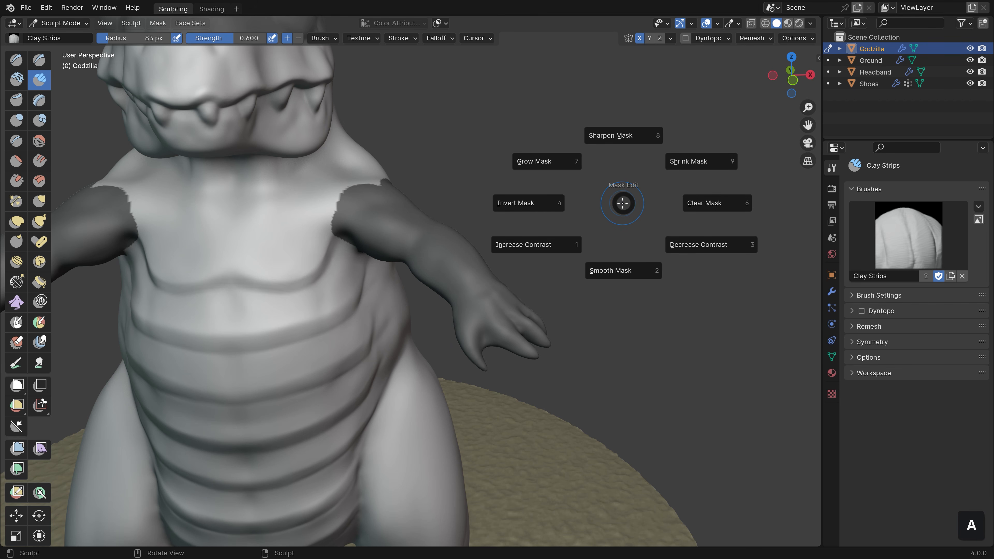
{"action": "left_click", "coordinate": [622, 280]}
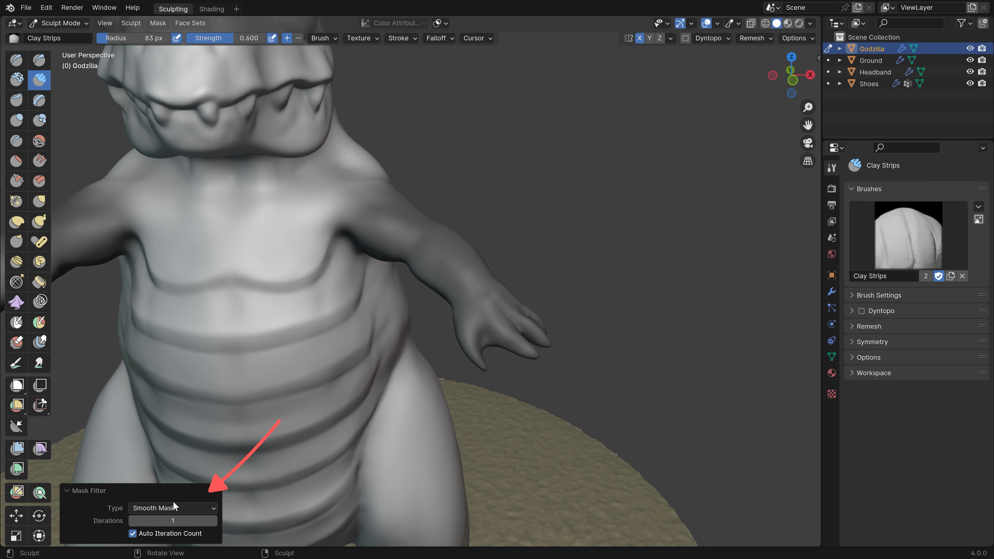
{"action": "left_click", "coordinate": [212, 522]}
{"action": "left_click", "coordinate": [212, 521]}
{"action": "left_click", "coordinate": [212, 522]}
{"action": "left_click", "coordinate": [212, 522]}
{"action": "left_click", "coordinate": [212, 521]}
{"action": "left_click", "coordinate": [133, 533]}
{"action": "left_click_drag", "start_coordinate": [162, 522], "coordinate": [184, 523]}
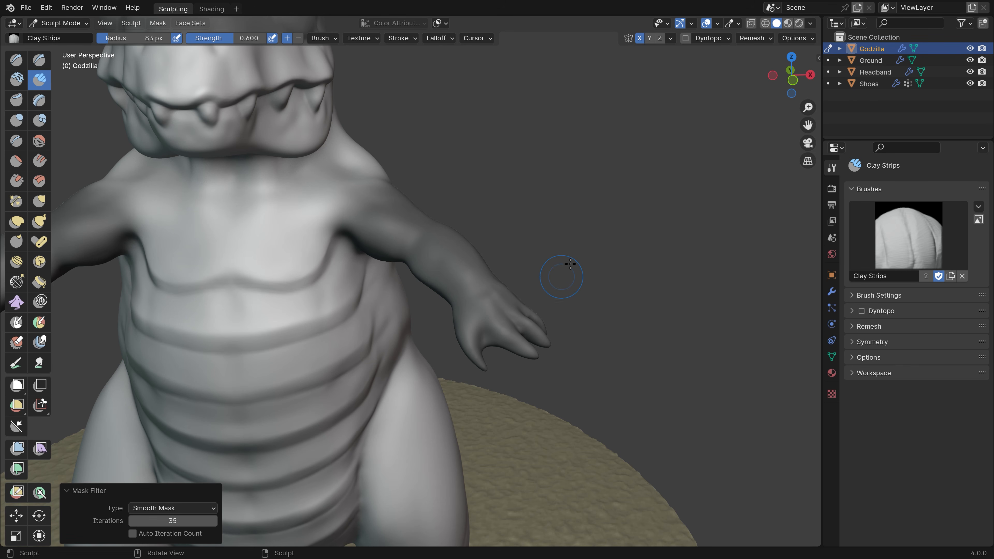
Grow the arm mask and shrink it again, using 35 iterations for each filter
{"action": "key", "text": "a"}
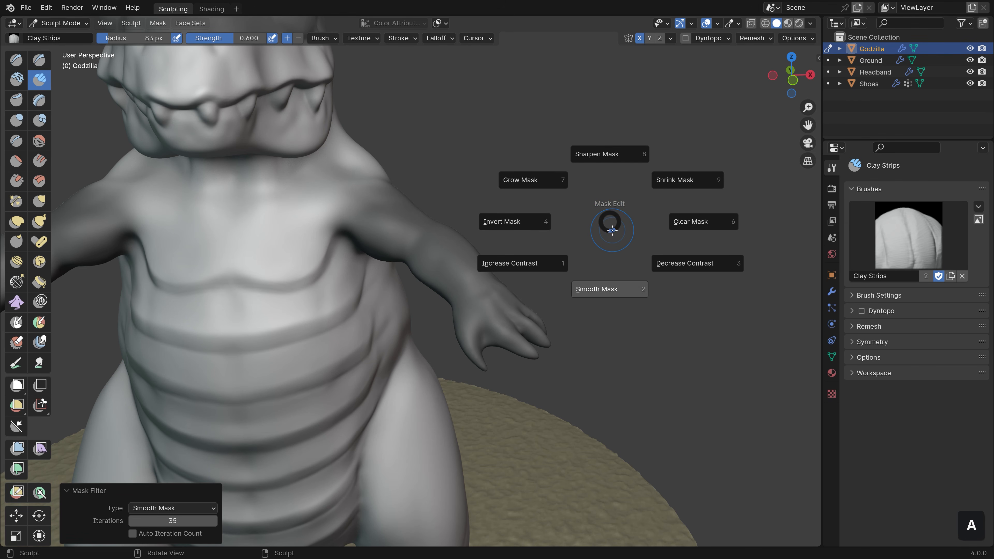
{"action": "left_click", "coordinate": [554, 185]}
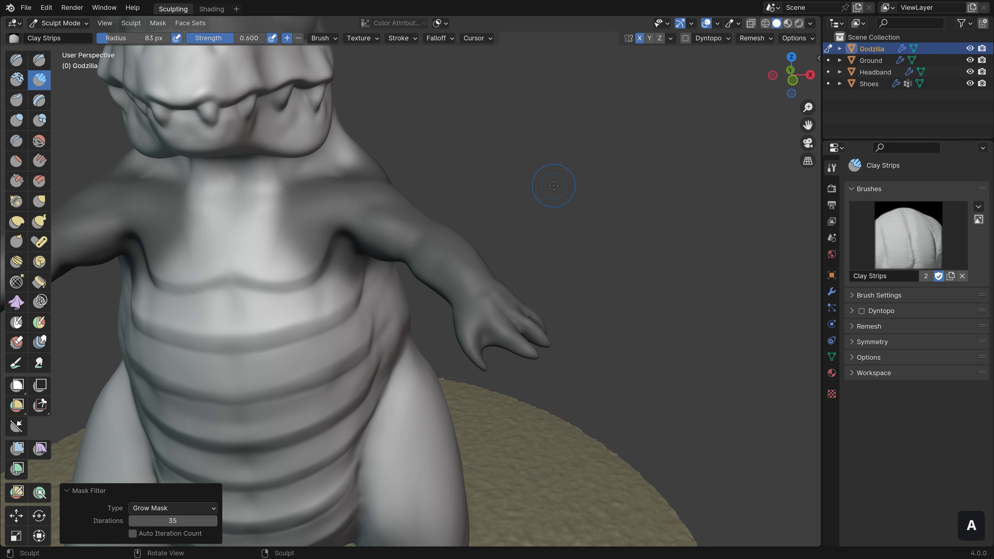
{"action": "key", "text": "a"}
{"action": "left_click", "coordinate": [662, 203]}
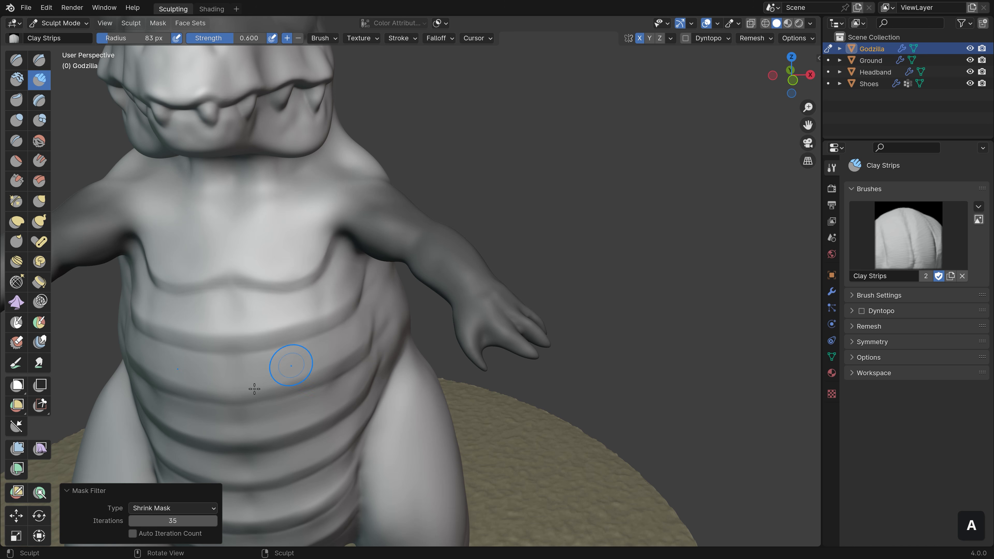
Try the mask shrink at 10 iterations and set it back to 35
{"action": "left_click", "coordinate": [172, 521]}
{"action": "type", "text": "10"}
{"action": "key", "text": "Return"}
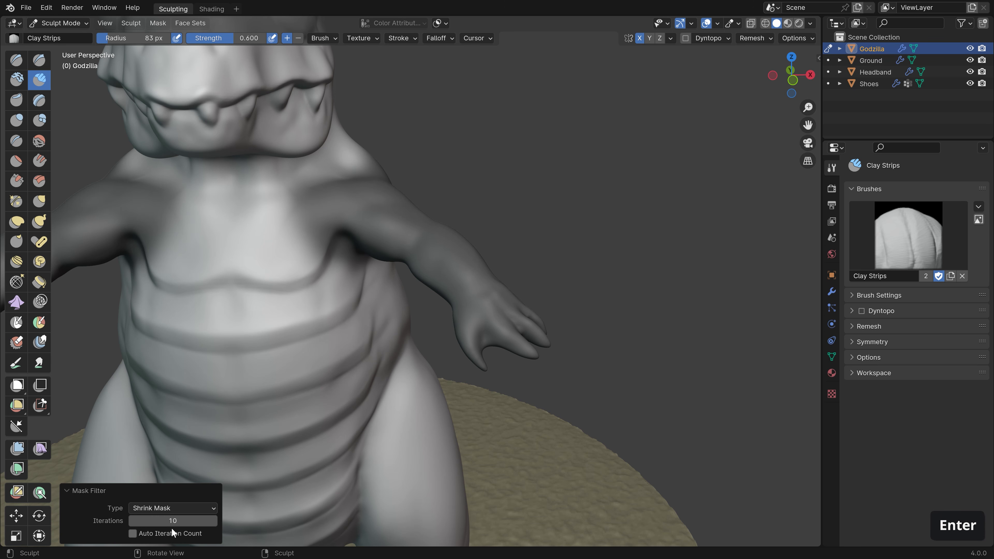
{"action": "left_click", "coordinate": [173, 524]}
{"action": "type", "text": "35"}
{"action": "key", "text": "Return"}
Increase the contrast of the arm mask, setting the filter to 12 iterations
{"action": "key", "text": "a"}
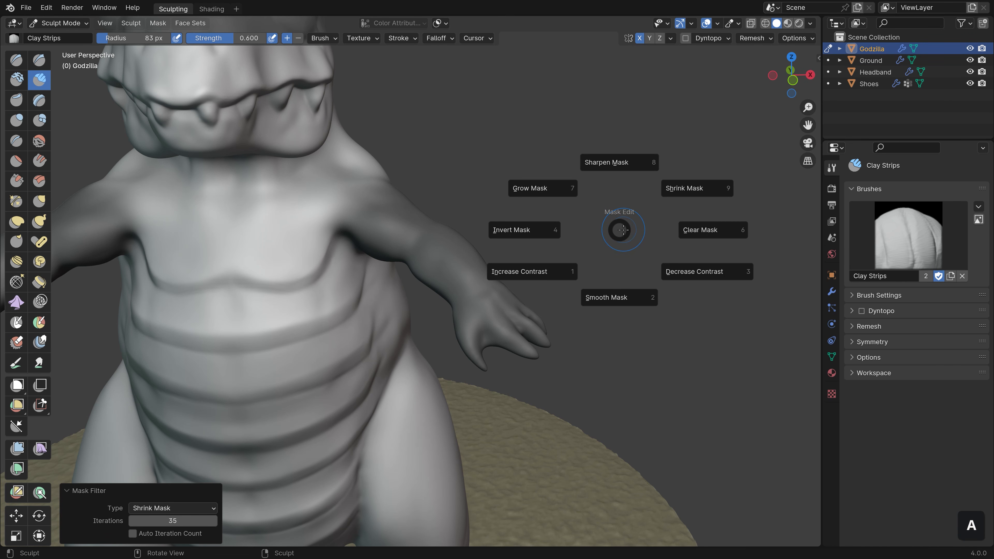
{"action": "left_click", "coordinate": [557, 267]}
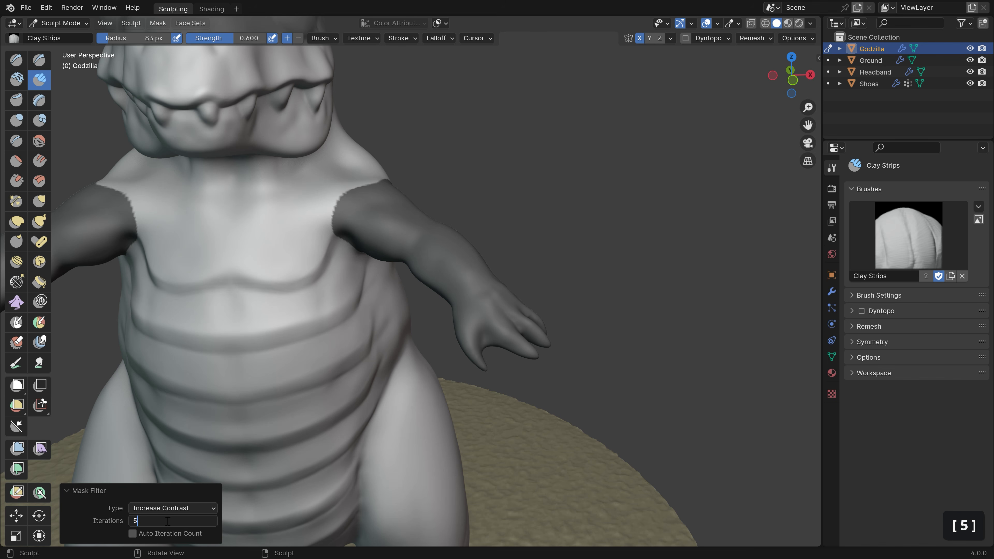
{"action": "key", "text": "Return"}
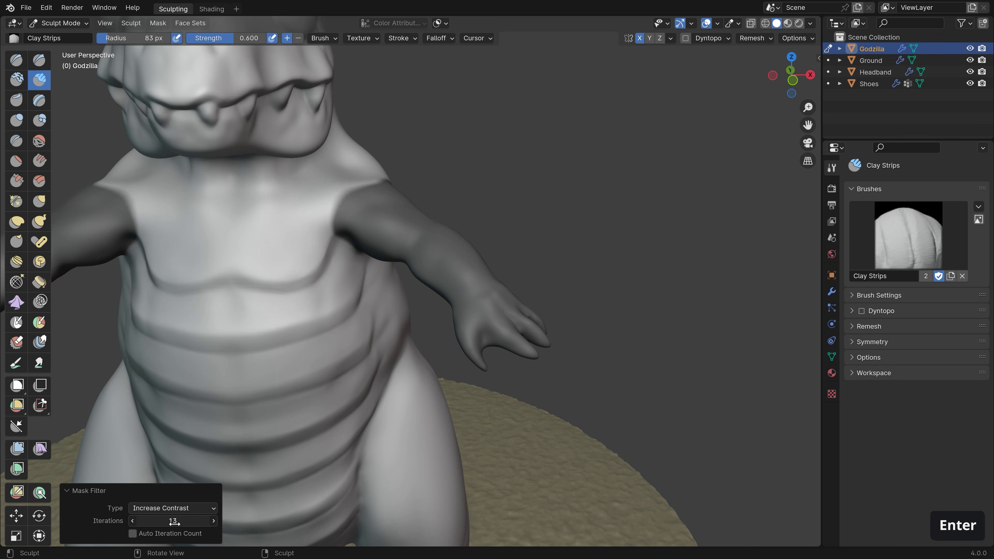
{"action": "left_click_drag", "start_coordinate": [173, 524], "coordinate": [172, 526]}
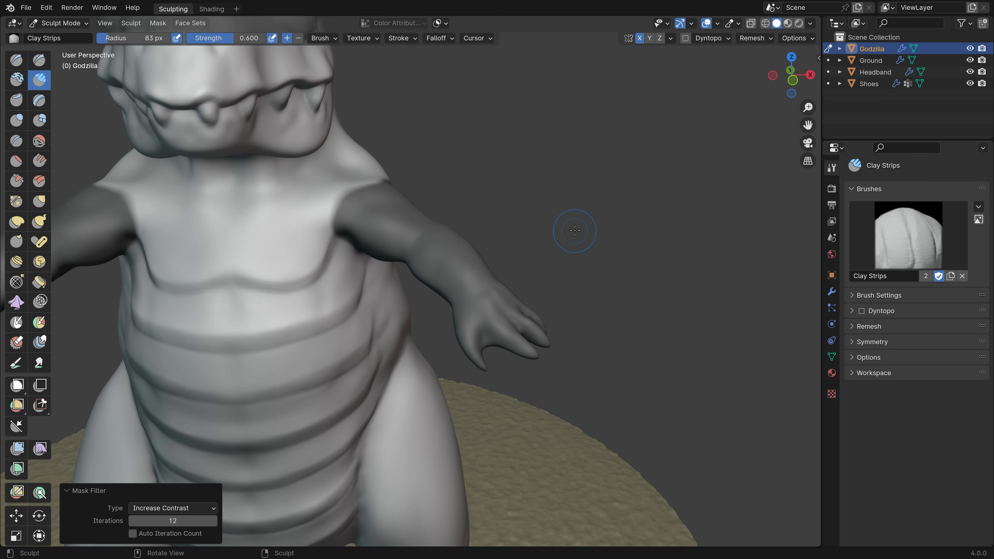
Soften the edge of the arm mask again by applying Smooth Mask twice
{"action": "key", "text": "a"}
{"action": "left_click", "coordinate": [571, 303]}
{"action": "key", "text": "a"}
{"action": "left_click", "coordinate": [570, 348]}
Invert the mask so that only Godzilla's arms are left unmasked
{"action": "middle_click_drag", "start_coordinate": [459, 276], "coordinate": [593, 306], "text": "shift"}
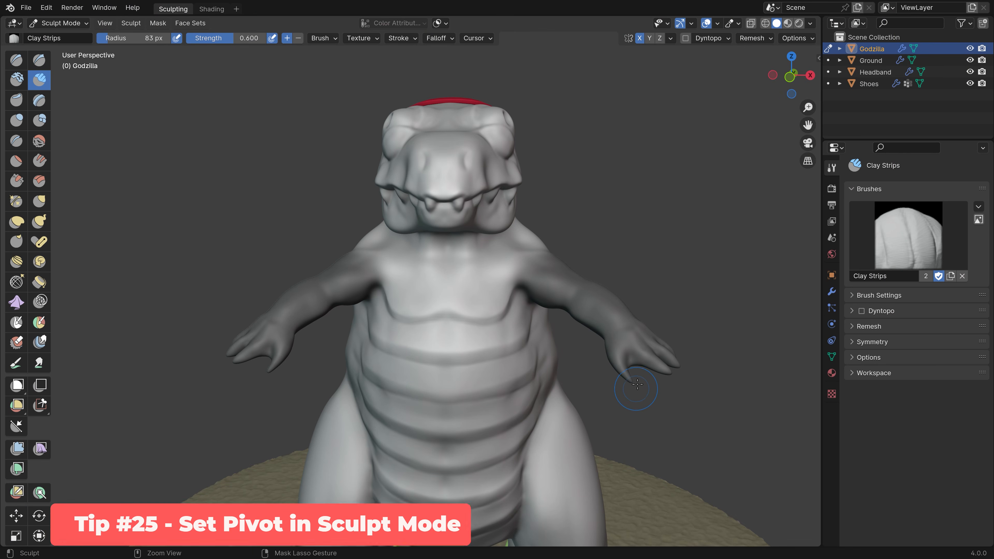
{"action": "middle_click_drag", "start_coordinate": [641, 337], "coordinate": [656, 351], "text": "ctrl"}
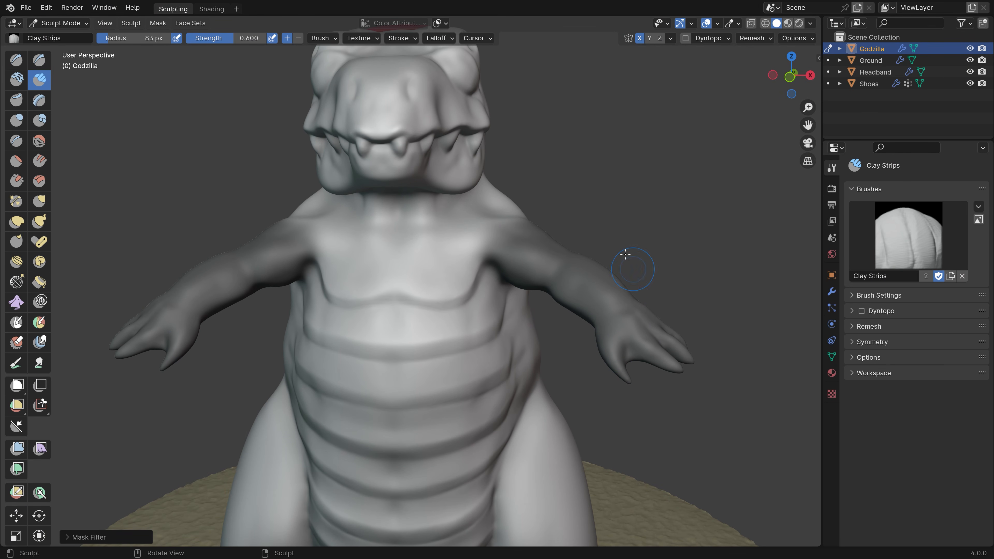
{"action": "key", "text": "ctrl"}
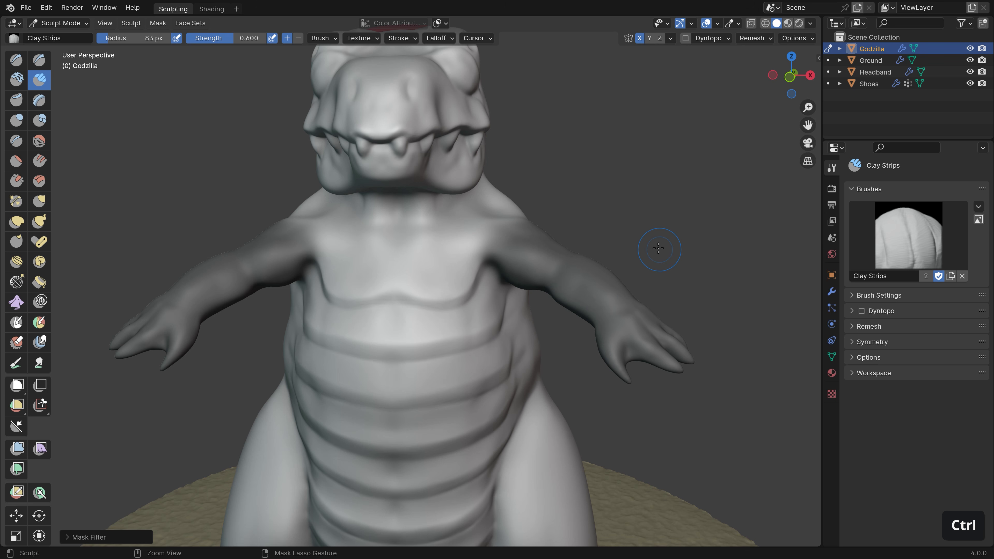
{"action": "key", "text": "ctrl+i"}
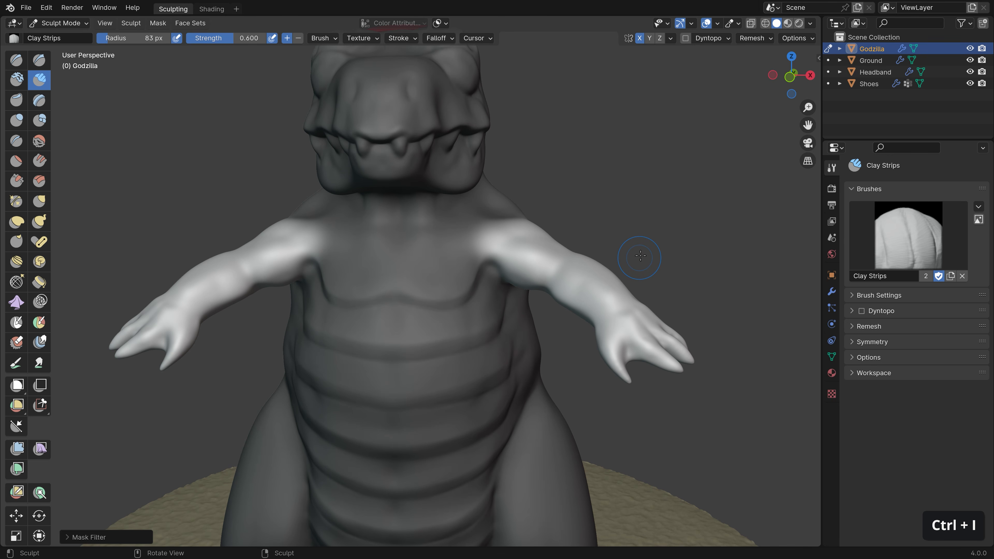
Touch up the mask edge around the shoulder with the Mask brush enlarged to 253 px, erasing and smoothing it
{"action": "middle_click_drag", "start_coordinate": [349, 190], "coordinate": [350, 227], "text": "ctrl"}
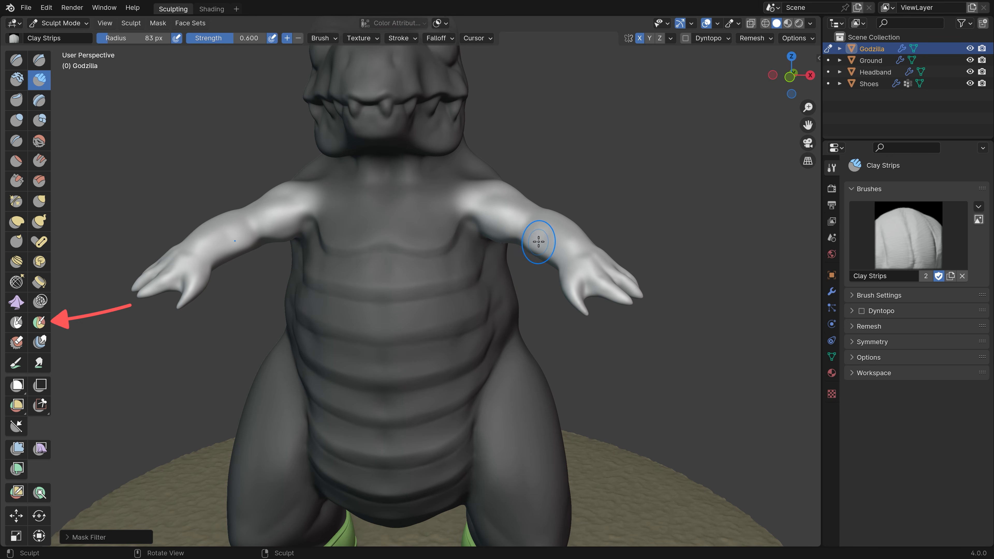
{"action": "key", "text": "m"}
{"action": "key", "text": "f"}
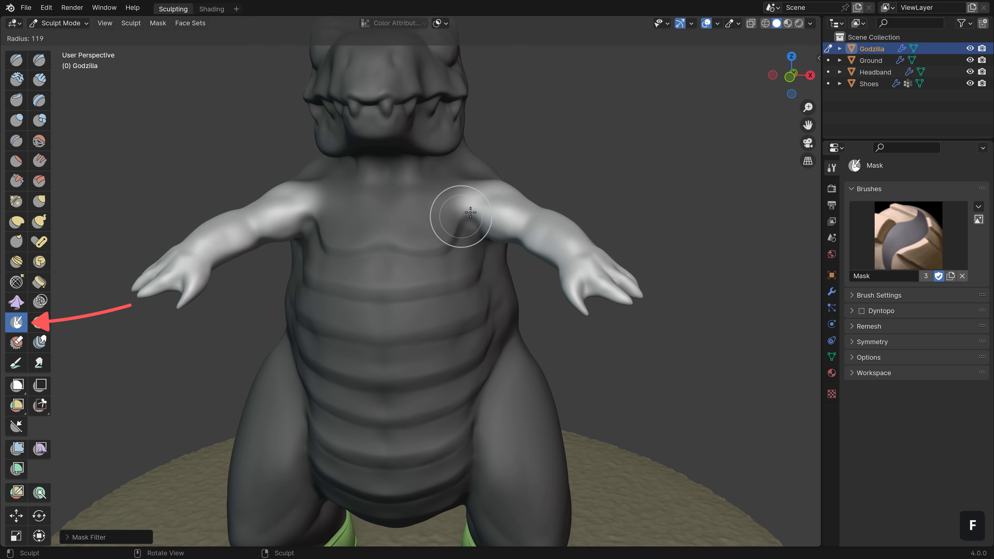
{"action": "key", "text": "f"}
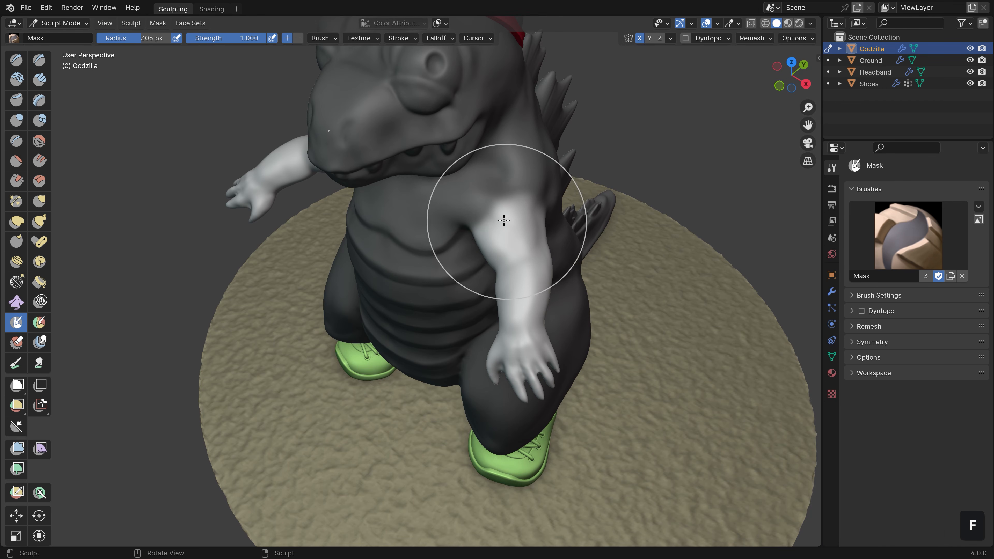
{"action": "left_click", "coordinate": [519, 206], "text": "ctrl"}
{"action": "left_click", "coordinate": [487, 193], "text": "shift"}
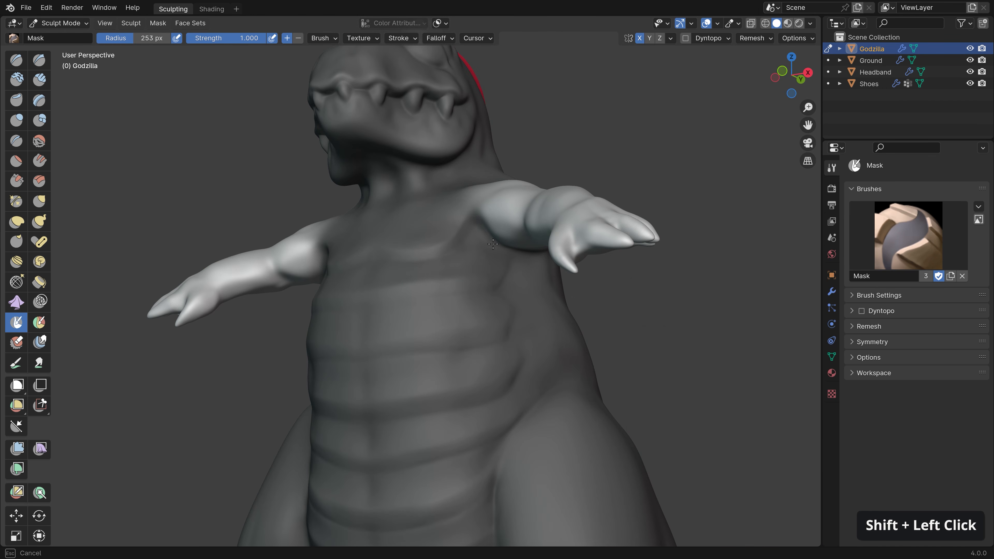
{"action": "middle_click_drag", "start_coordinate": [474, 211], "coordinate": [541, 202]}
Go through the Move, Rotate and Scale transform tools and leave Rotate active
{"action": "middle_click_drag", "start_coordinate": [42, 495], "coordinate": [42, 469]}
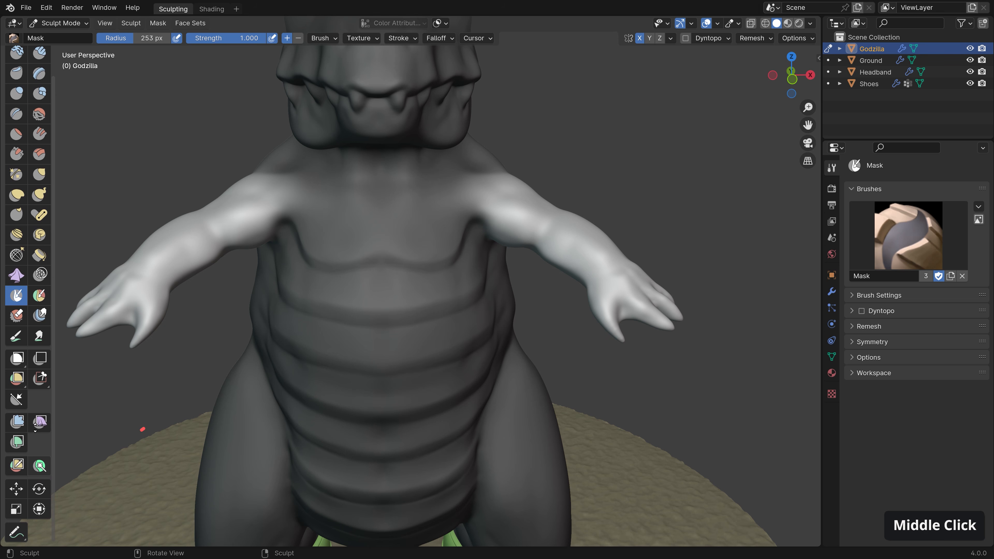
{"action": "left_click", "coordinate": [18, 489]}
{"action": "left_click", "coordinate": [39, 489]}
{"action": "left_click", "coordinate": [18, 509]}
{"action": "left_click", "coordinate": [17, 489]}
{"action": "left_click", "coordinate": [40, 490]}
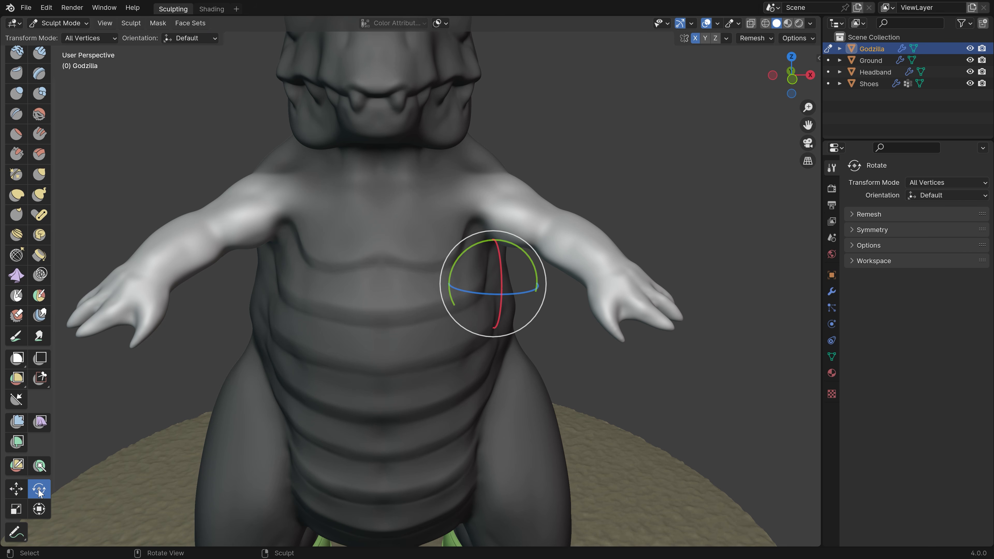
Try rotating the unmasked arms about the current pivot and undo the rotation
{"action": "middle_click_drag", "start_coordinate": [494, 298], "coordinate": [499, 287]}
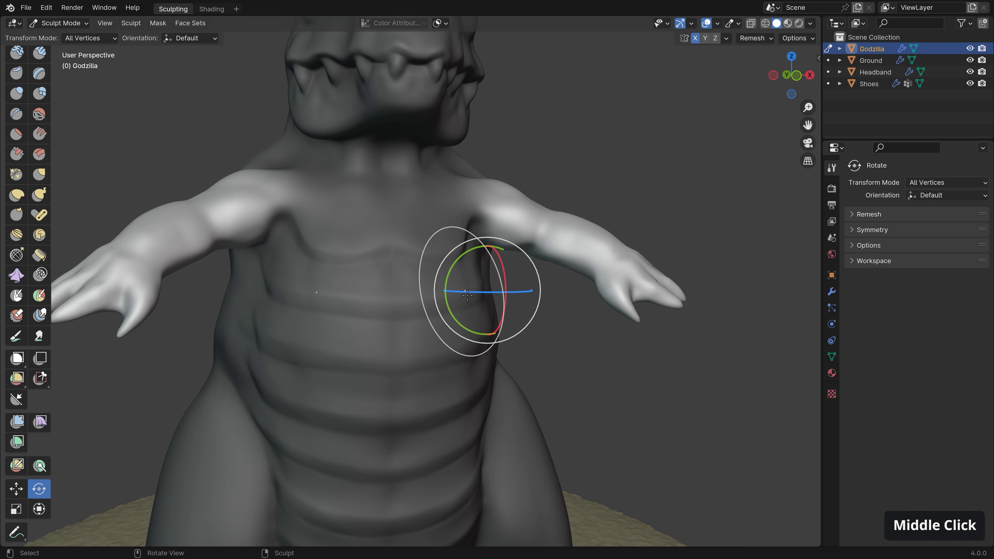
{"action": "left_click_drag", "start_coordinate": [498, 286], "coordinate": [514, 301]}
{"action": "key", "text": "ctrl+z"}
Set the pivot to Unmasked and try rotating the arms around it
{"action": "left_click", "coordinate": [131, 24]}
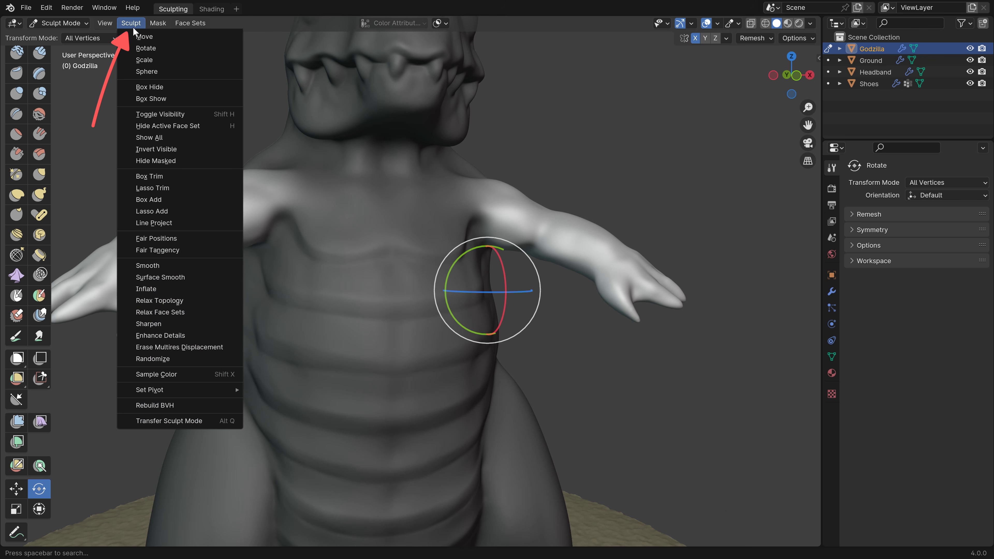
{"action": "mouse_move", "coordinate": [168, 391]}
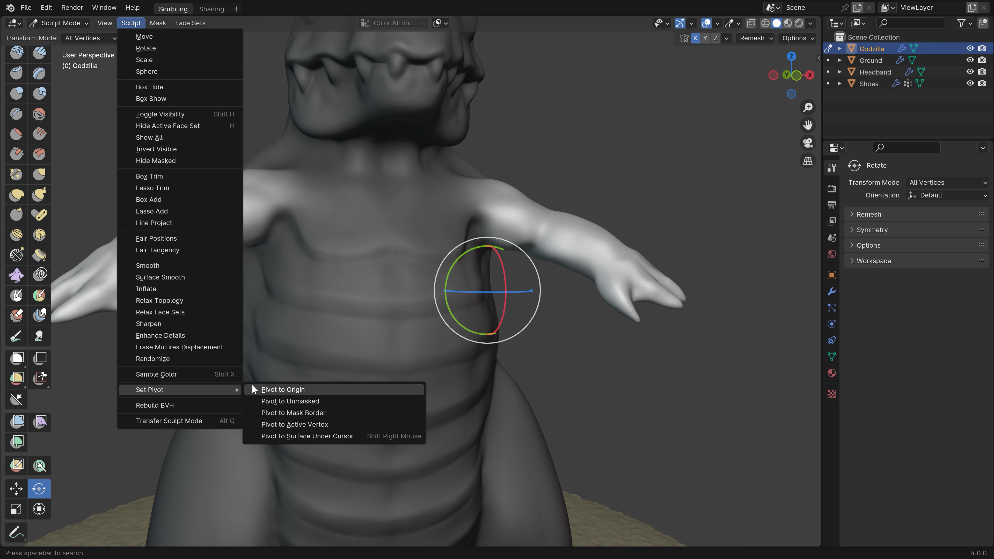
{"action": "left_click", "coordinate": [290, 402]}
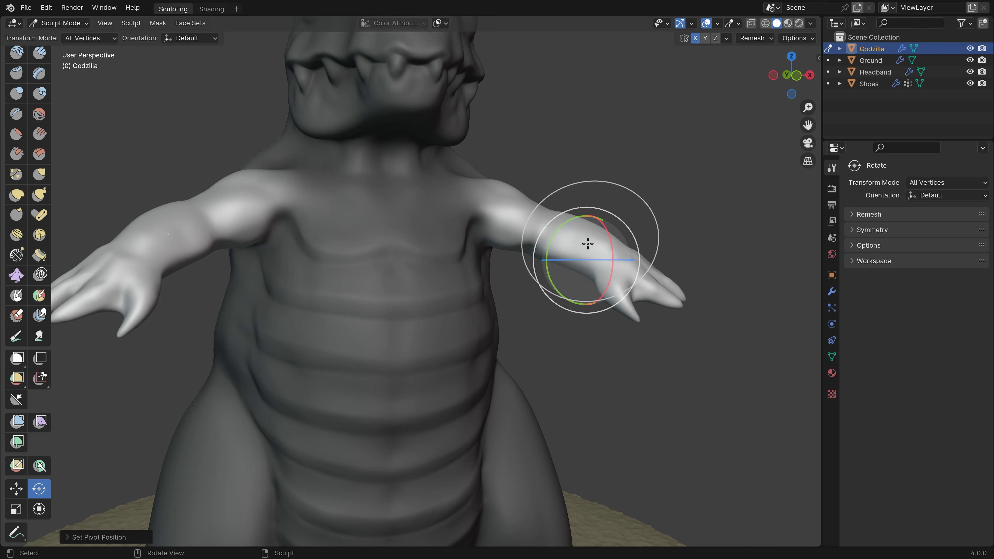
{"action": "left_click_drag", "start_coordinate": [588, 236], "coordinate": [600, 258]}
Set the transform pivot to the mask border at Godzilla's shoulder
{"action": "left_click", "coordinate": [131, 23]}
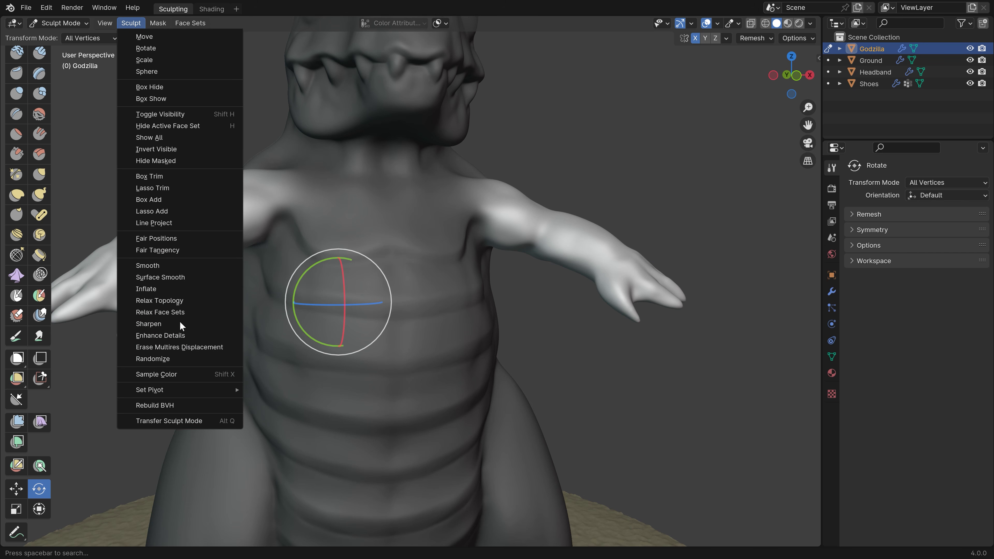
{"action": "mouse_move", "coordinate": [197, 388]}
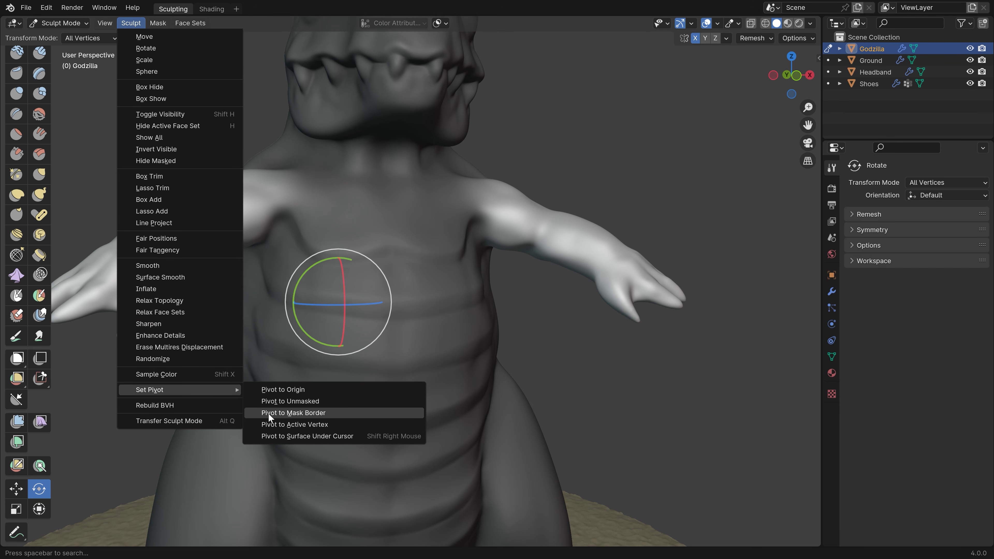
{"action": "left_click", "coordinate": [295, 415]}
{"action": "mouse_move", "coordinate": [419, 255]}
{"action": "middle_mouse_down", "text": "ctrl"}
{"action": "mouse_move", "coordinate": [421, 289]}
{"action": "mouse_move", "coordinate": [416, 279]}
{"action": "middle_mouse_up", "text": "ctrl"}
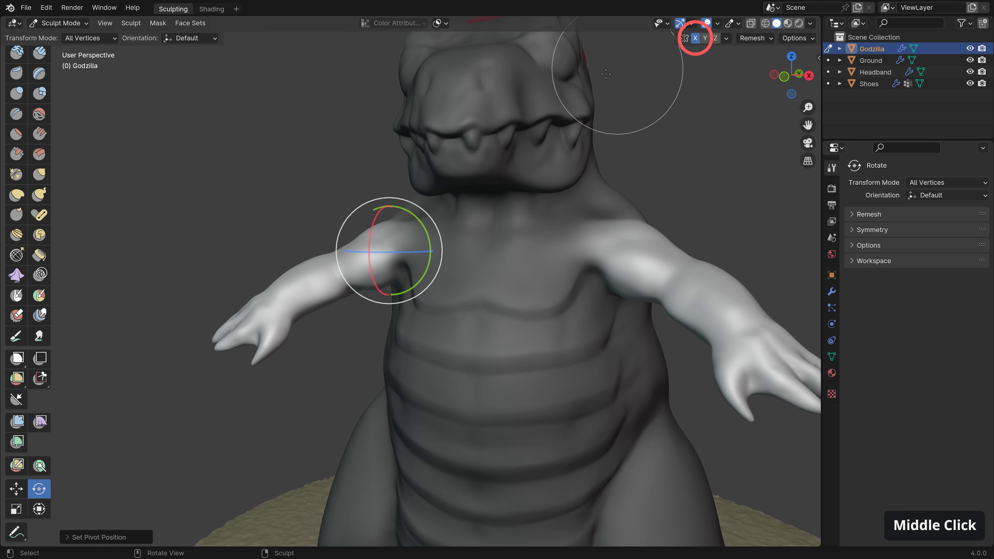
Rotate both arms downward at the shoulders and nudge them slightly lower with the Move tool
{"action": "middle_click_drag", "start_coordinate": [489, 254], "coordinate": [427, 214]}
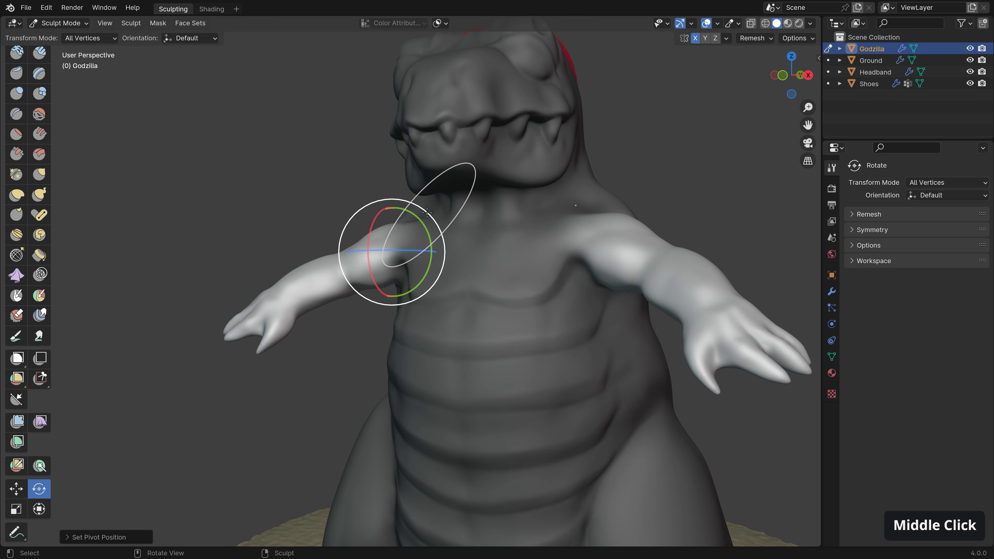
{"action": "left_click_drag", "start_coordinate": [426, 212], "coordinate": [385, 269]}
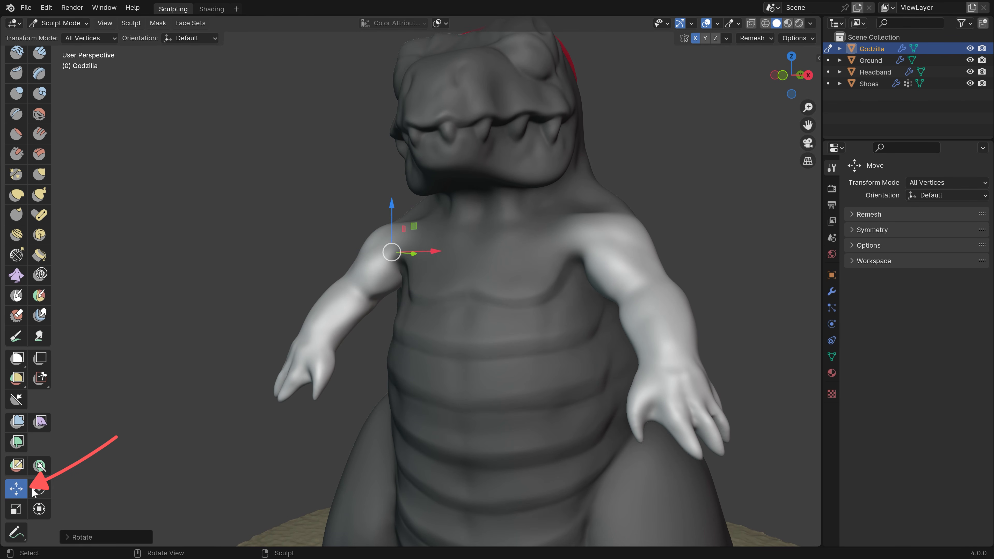
{"action": "left_click_drag", "start_coordinate": [393, 252], "coordinate": [398, 263]}
{"action": "middle_click_drag", "start_coordinate": [393, 270], "coordinate": [398, 294]}
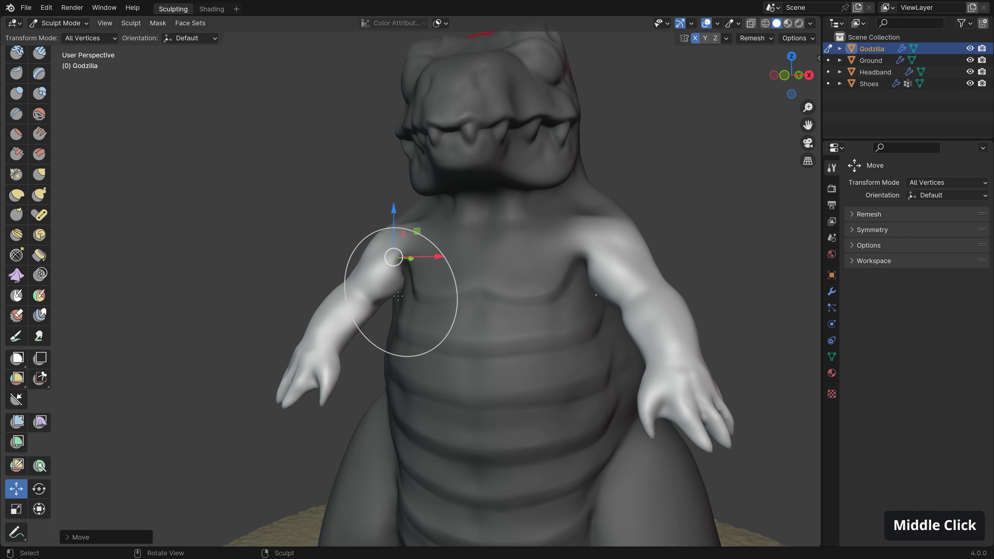
Place the pivot directly on the model's surface near the armpit and reposition it onto the upper arm
{"action": "key", "text": "shift"}
{"action": "right_click", "coordinate": [393, 271], "text": "shift"}
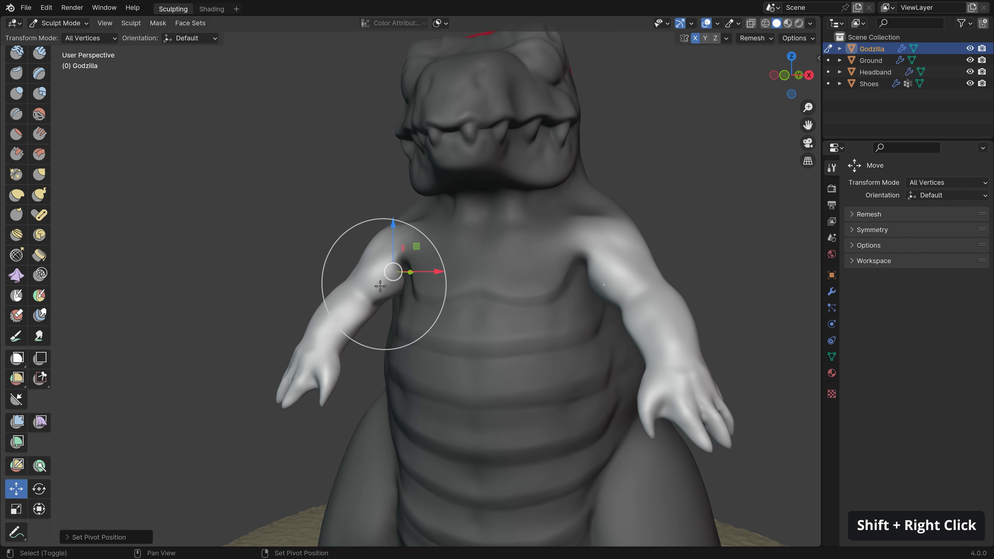
{"action": "right_click", "coordinate": [362, 288], "text": "shift"}
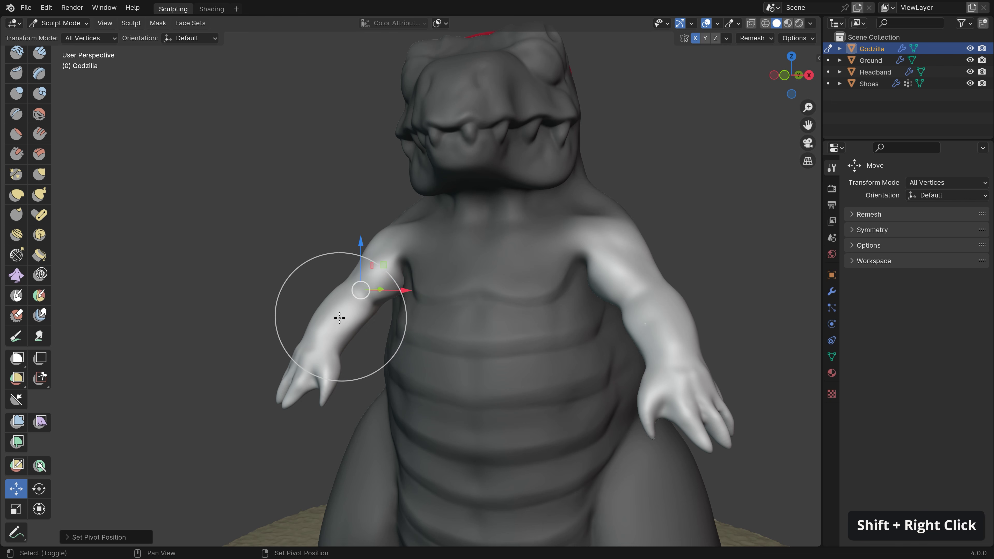
Place the pivot on the model's surface near the armpit and rotate the unmasked arms around it with the Rotate tool
{"action": "right_click", "coordinate": [312, 348], "text": "shift"}
{"action": "right_click", "coordinate": [395, 253], "text": "shift"}
{"action": "key", "text": "Escape"}
{"action": "middle_click_drag", "start_coordinate": [393, 213], "coordinate": [457, 235]}
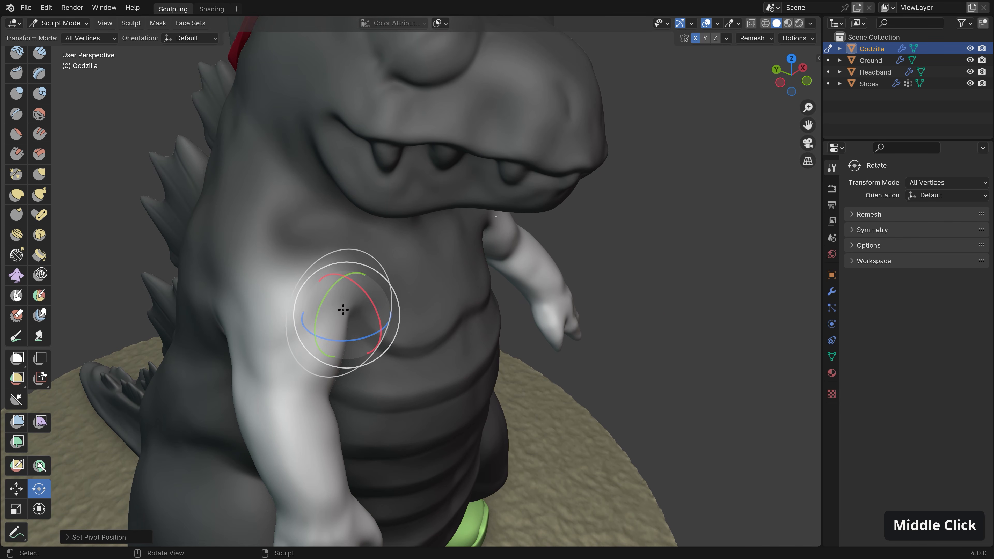
{"action": "middle_click_drag", "start_coordinate": [436, 292], "coordinate": [376, 232]}
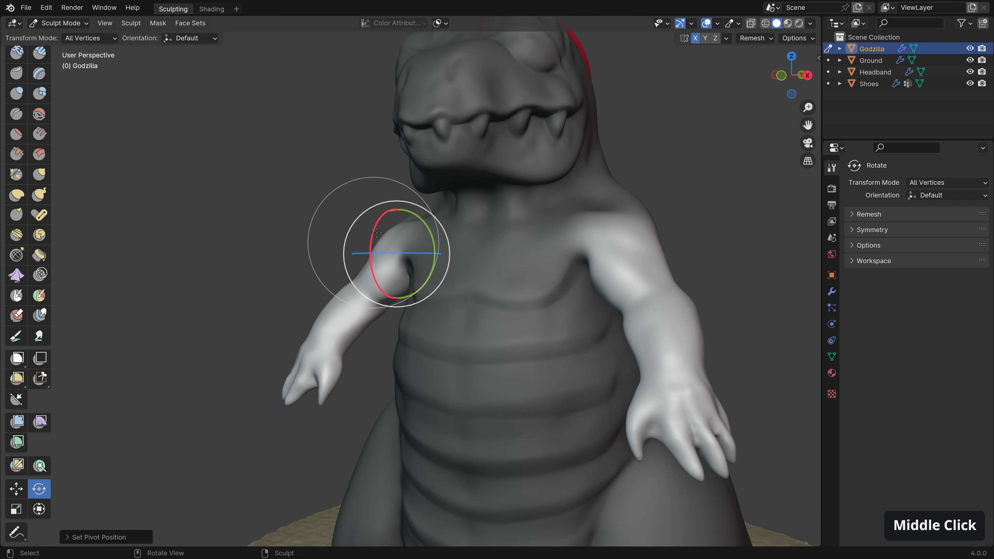
{"action": "right_click", "coordinate": [399, 256], "text": "shift"}
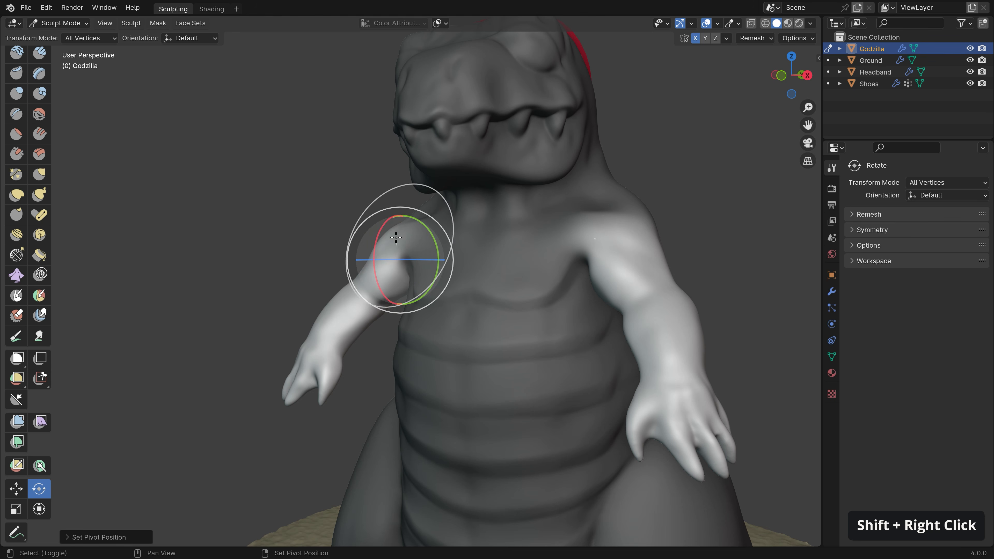
{"action": "left_click_drag", "start_coordinate": [438, 245], "coordinate": [442, 230]}
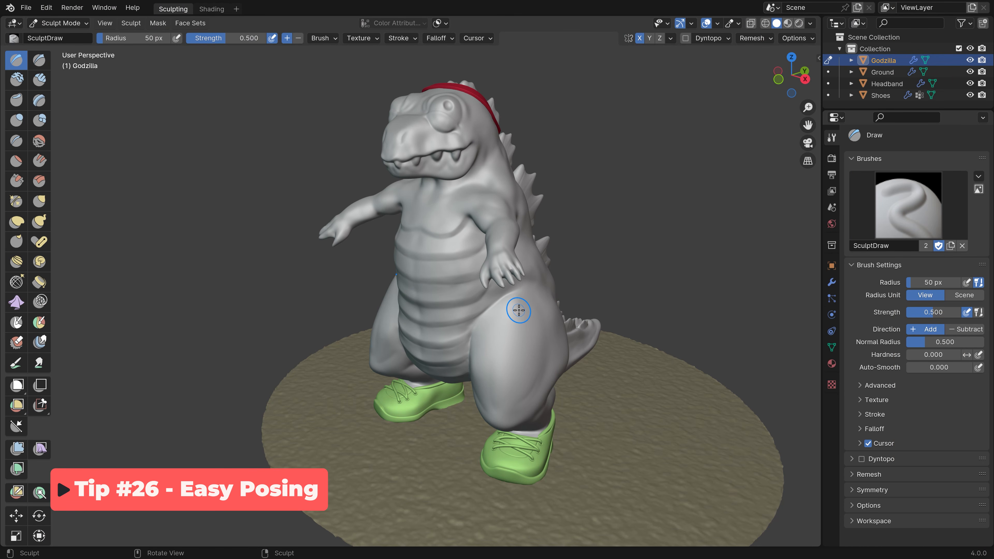
Turn off the Multires modifier's viewport display and expand a symmetrical face set from the hand up to the shoulder
{"action": "left_click", "coordinate": [833, 282]}
{"action": "left_click", "coordinate": [931, 176]}
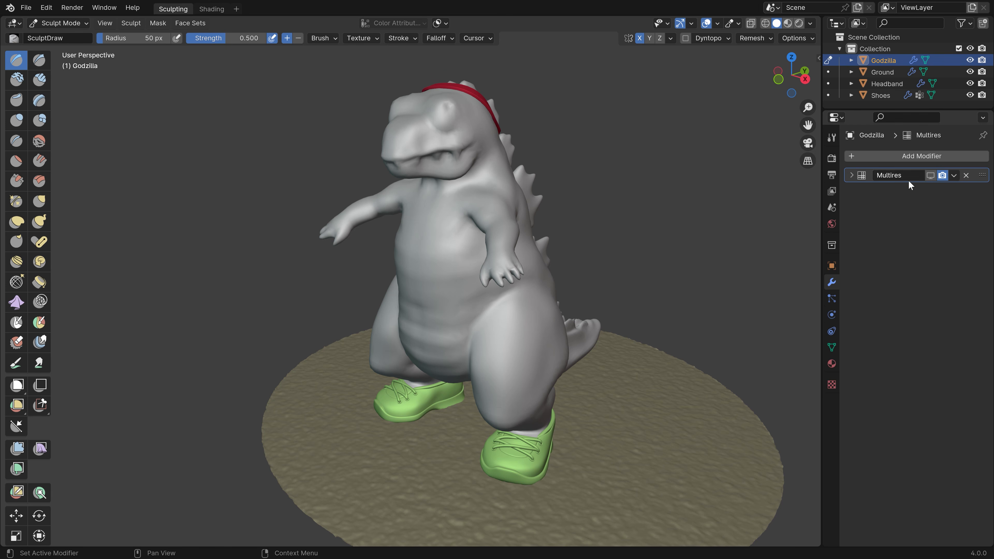
{"action": "middle_click_drag", "start_coordinate": [481, 252], "coordinate": [563, 189], "text": "ctrl"}
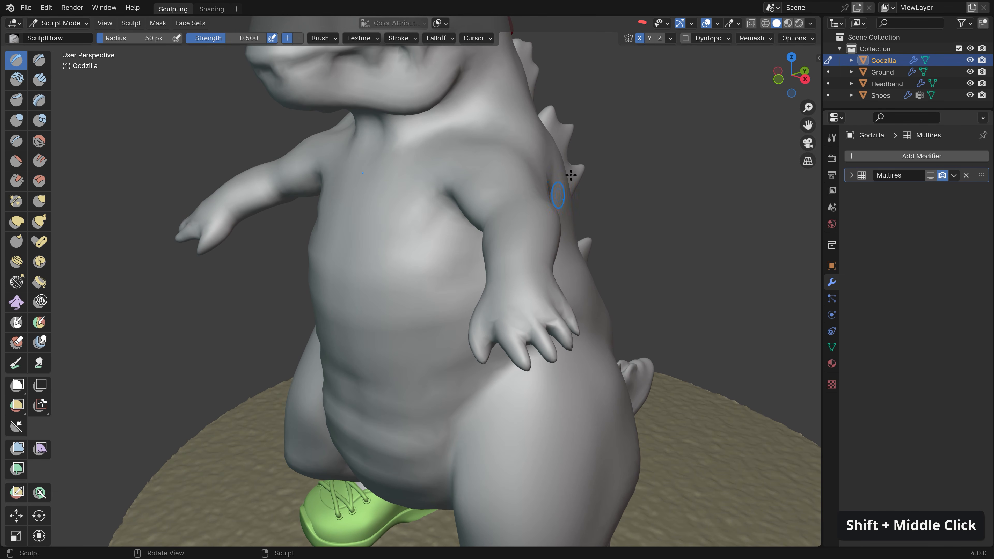
{"action": "middle_click_drag", "start_coordinate": [537, 333], "coordinate": [555, 365], "text": "ctrl"}
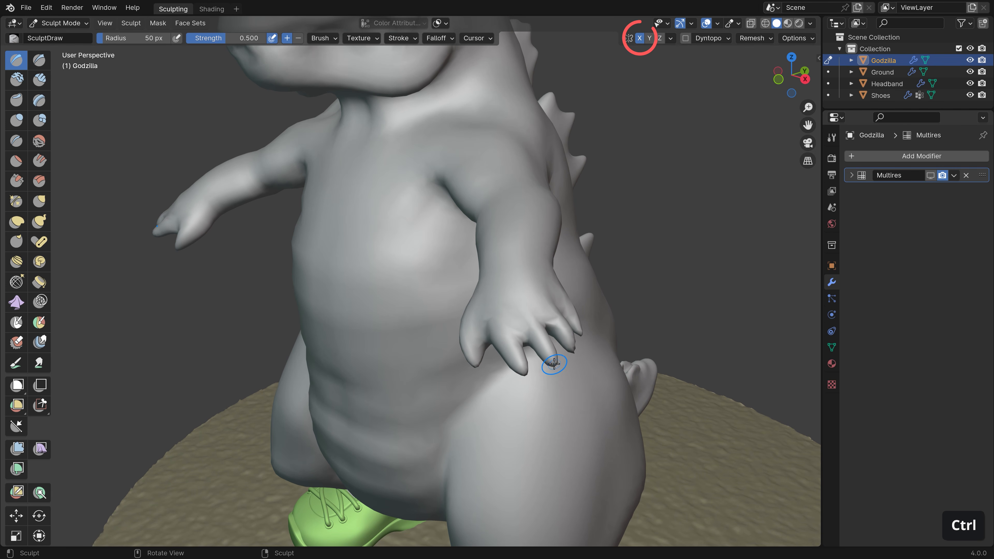
{"action": "key", "text": "shift+w"}
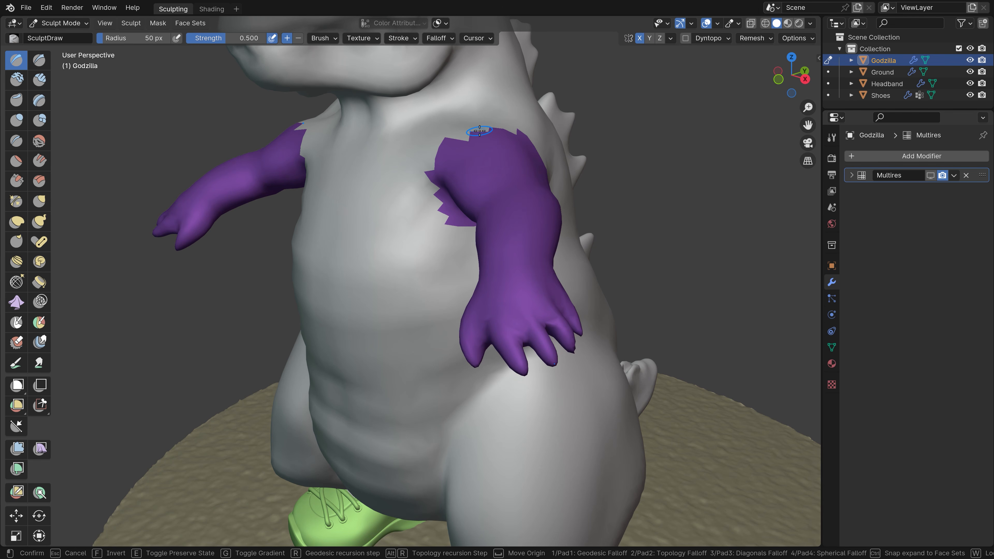
{"action": "left_click", "coordinate": [482, 134]}
Expand two more face sets within the arms, one starting below the upper arm and one covering the hand
{"action": "key", "text": "shift+w"}
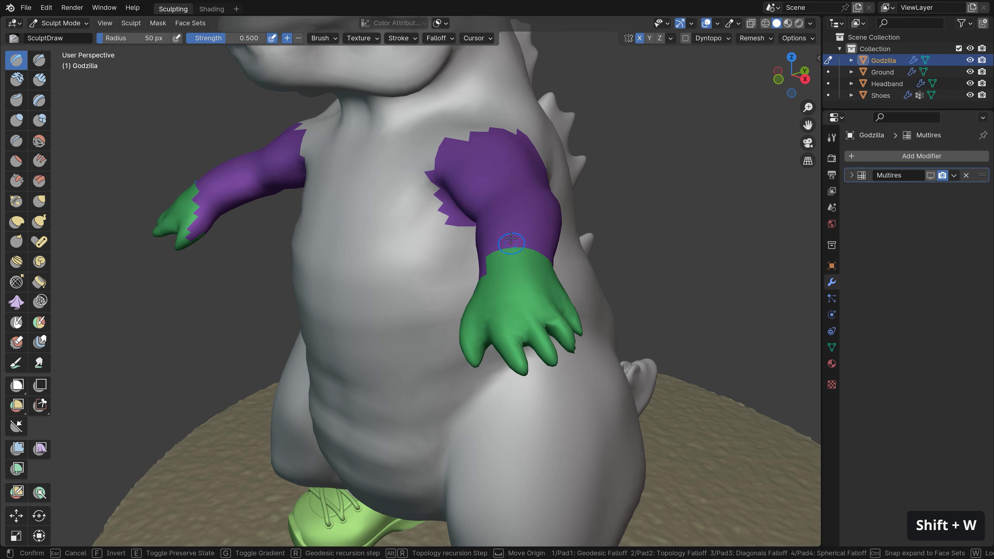
{"action": "left_click", "coordinate": [516, 185]}
{"action": "key", "text": "shift+w"}
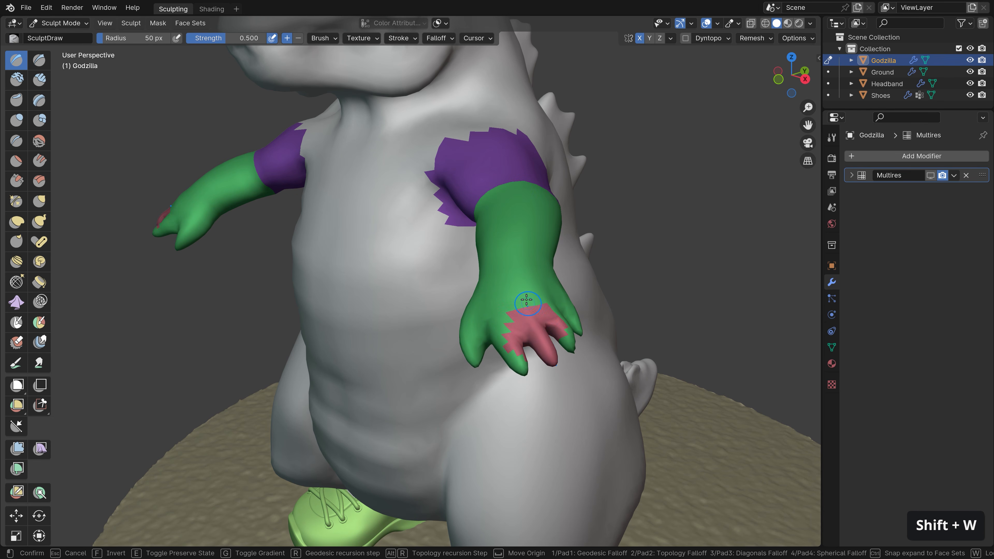
{"action": "left_click", "coordinate": [512, 251]}
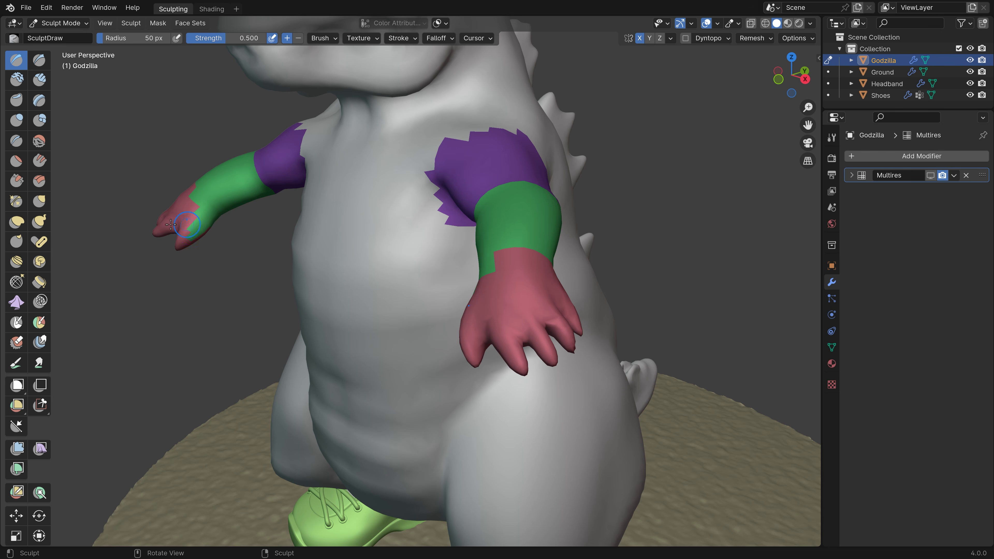
Even out the jagged face set borders at the wrist and elbow with the Draw Face Sets brush at a 113 px radius
{"action": "left_click", "coordinate": [39, 322]}
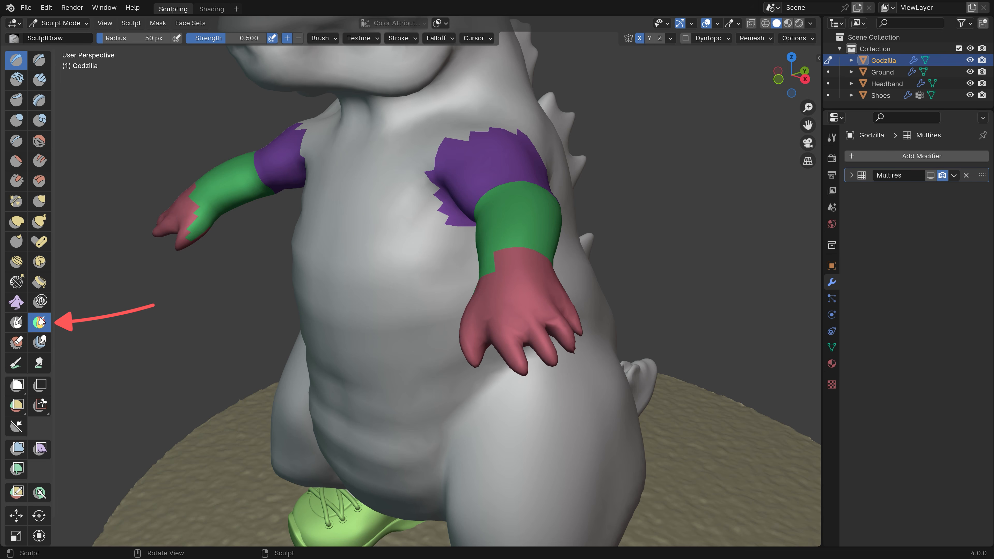
{"action": "middle_click_drag", "start_coordinate": [487, 277], "coordinate": [506, 249], "text": "ctrl"}
{"action": "key", "text": "f"}
{"action": "left_click", "coordinate": [510, 250]}
{"action": "mouse_move", "coordinate": [510, 250]}
{"action": "left_mouse_down", "text": "ctrl"}
{"action": "mouse_move", "coordinate": [507, 235]}
{"action": "mouse_move", "coordinate": [478, 266]}
{"action": "left_mouse_up", "text": "ctrl"}
{"action": "middle_click_drag", "start_coordinate": [479, 266], "coordinate": [501, 246]}
{"action": "mouse_move", "coordinate": [500, 246]}
{"action": "left_mouse_down", "text": "ctrl"}
{"action": "mouse_move", "coordinate": [480, 273]}
{"action": "mouse_move", "coordinate": [487, 345]}
{"action": "left_mouse_up", "text": "ctrl"}
{"action": "middle_click_drag", "start_coordinate": [486, 345], "coordinate": [462, 314]}
{"action": "left_click_drag", "start_coordinate": [461, 314], "coordinate": [404, 351], "text": "ctrl"}
{"action": "mouse_move", "coordinate": [418, 392]}
{"action": "left_mouse_down", "text": "ctrl"}
{"action": "mouse_move", "coordinate": [409, 337]}
{"action": "mouse_move", "coordinate": [489, 282]}
{"action": "left_mouse_up", "text": "ctrl"}
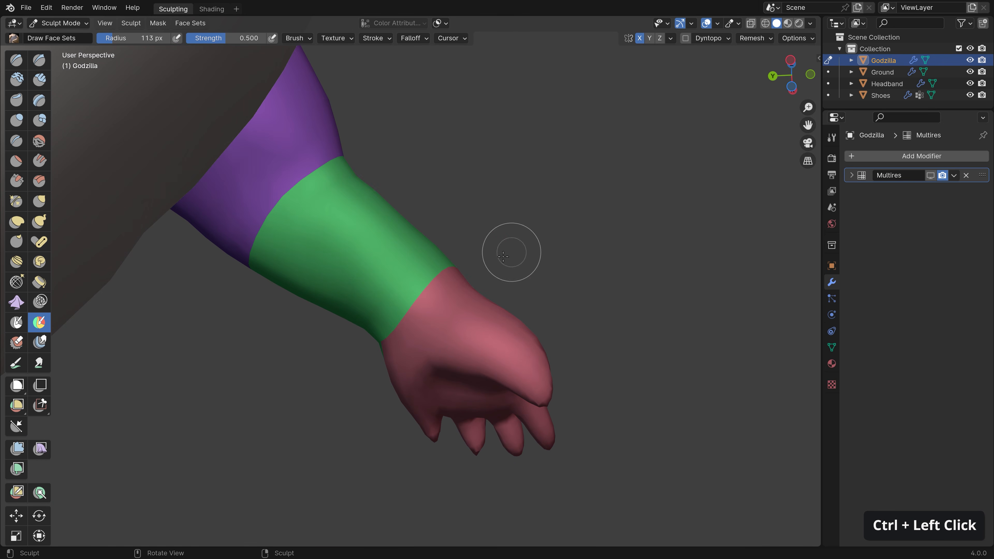
{"action": "middle_click_drag", "start_coordinate": [515, 251], "coordinate": [403, 314]}
{"action": "middle_click_drag", "start_coordinate": [403, 313], "coordinate": [396, 304], "text": "ctrl"}
{"action": "middle_click_drag", "start_coordinate": [297, 204], "coordinate": [358, 280], "text": "shift"}
{"action": "mouse_move", "coordinate": [330, 258]}
{"action": "left_mouse_down", "text": "ctrl"}
{"action": "mouse_move", "coordinate": [333, 209]}
{"action": "mouse_move", "coordinate": [356, 194]}
{"action": "left_mouse_up", "text": "ctrl"}
Switch to the Pose brush and set its rotation origins to Face Sets FK
{"action": "middle_click_drag", "start_coordinate": [344, 207], "coordinate": [327, 192]}
{"action": "middle_click_drag", "start_coordinate": [327, 192], "coordinate": [341, 235], "text": "ctrl"}
{"action": "mouse_move", "coordinate": [341, 235]}
{"action": "middle_mouse_down", "text": "shift"}
{"action": "mouse_move", "coordinate": [458, 244]}
{"action": "mouse_move", "coordinate": [484, 228]}
{"action": "mouse_move", "coordinate": [538, 237]}
{"action": "middle_mouse_up", "text": "shift"}
{"action": "middle_click_drag", "start_coordinate": [538, 237], "coordinate": [578, 298], "text": "ctrl"}
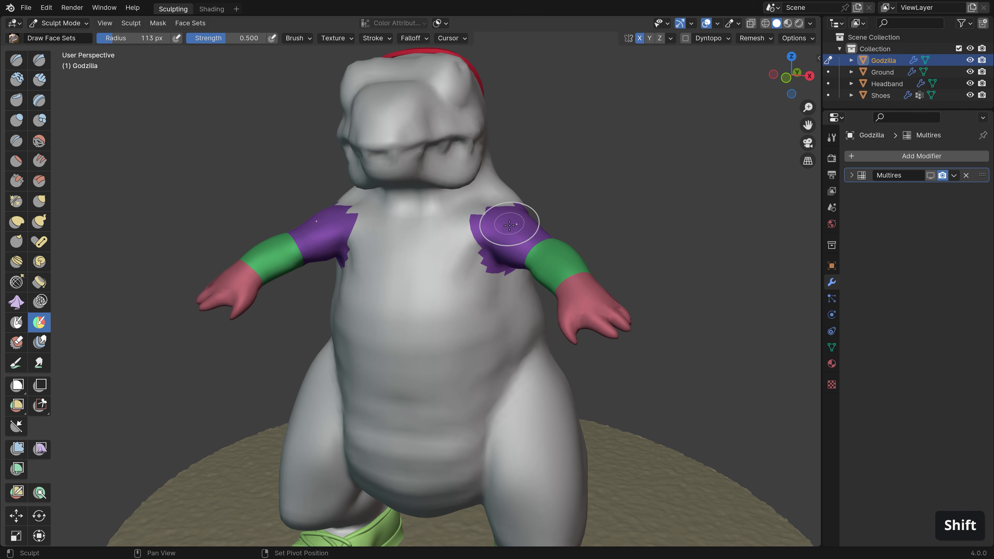
{"action": "middle_click_drag", "start_coordinate": [505, 226], "coordinate": [509, 252], "text": "shift"}
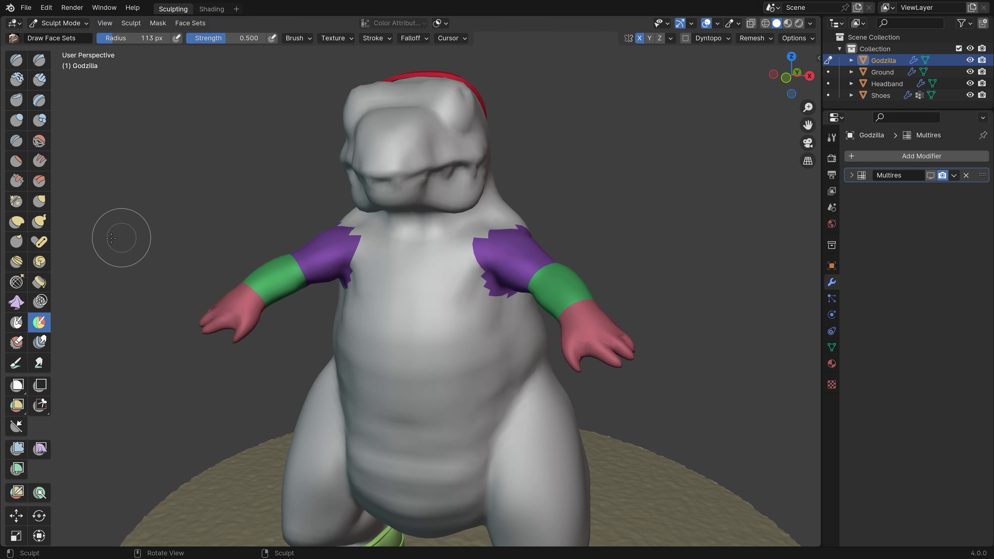
{"action": "left_click", "coordinate": [46, 246]}
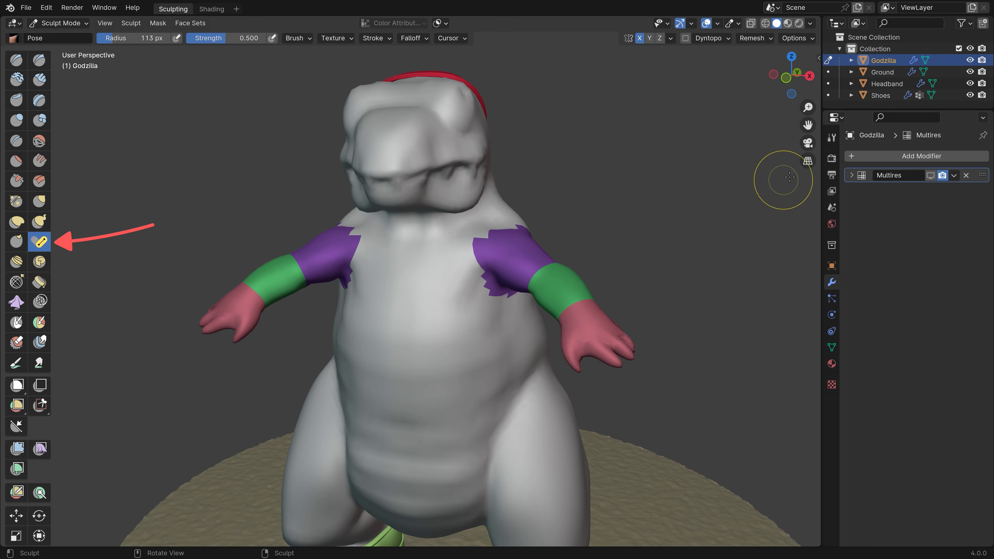
{"action": "left_click", "coordinate": [833, 137]}
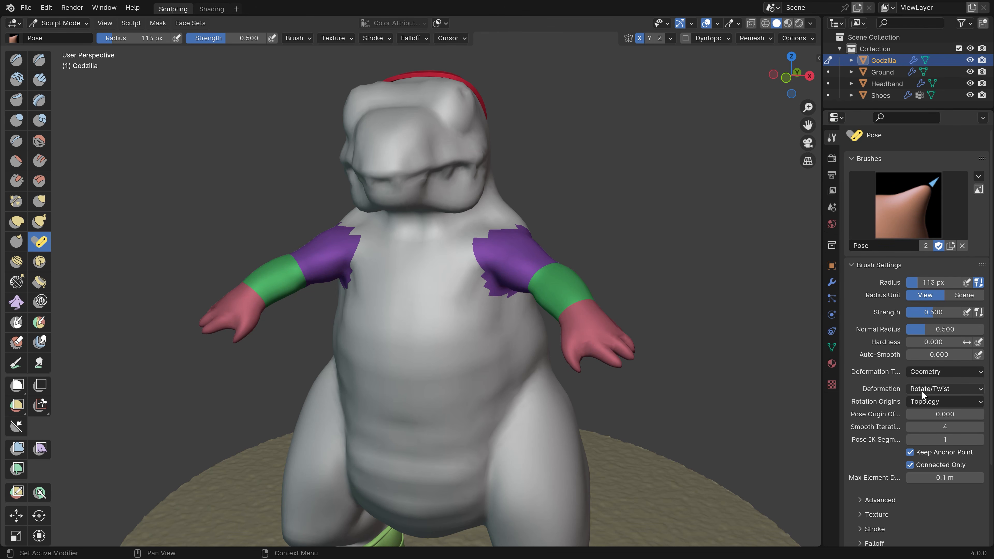
{"action": "left_click", "coordinate": [922, 402]}
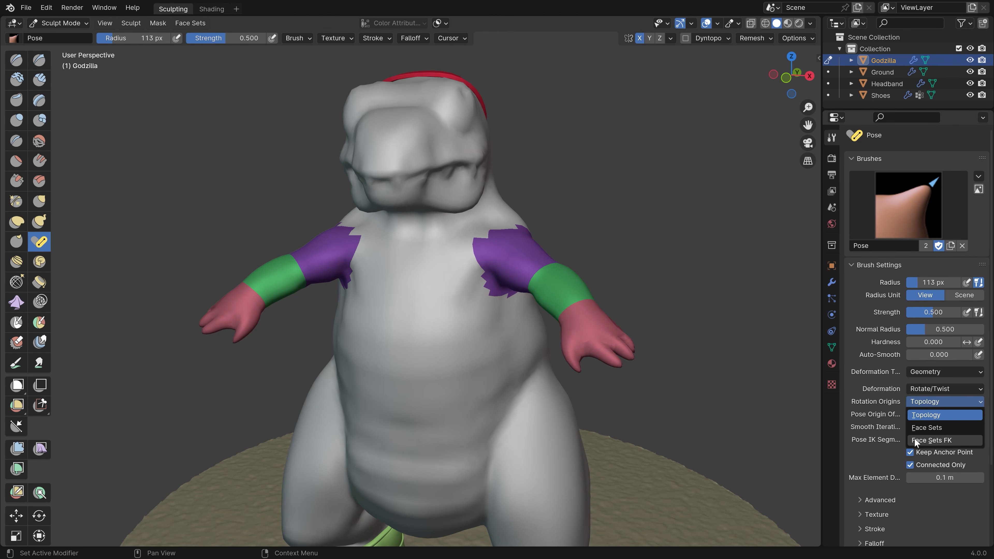
{"action": "left_click", "coordinate": [933, 440]}
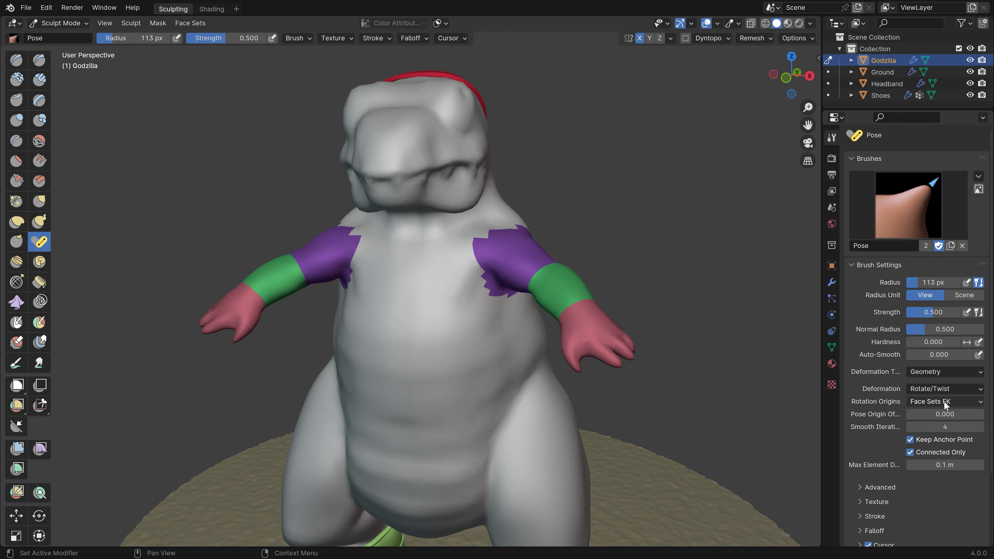
Pose the hands, forearms and upper arms so that both arms hang down beside the body
{"action": "middle_click_drag", "start_coordinate": [576, 304], "coordinate": [603, 293]}
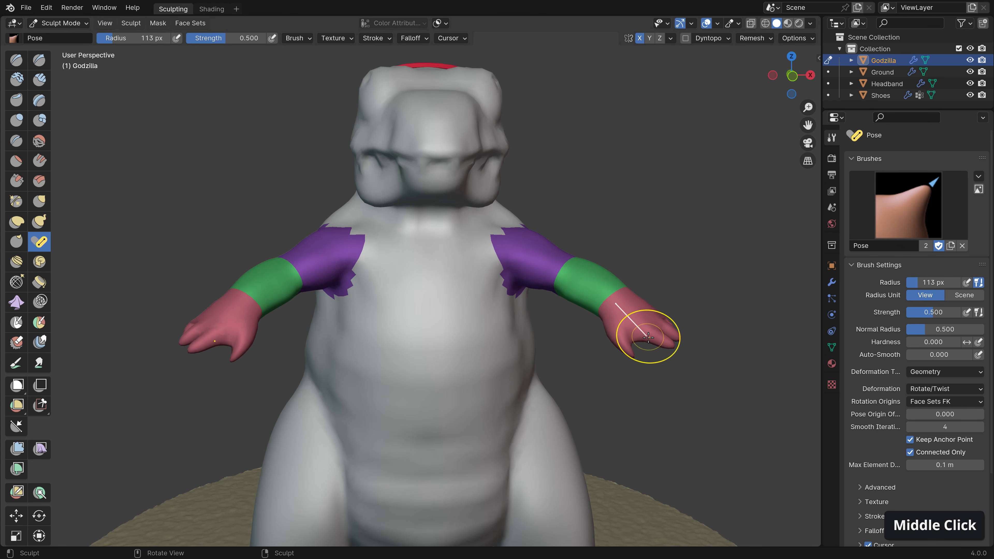
{"action": "mouse_move", "coordinate": [677, 336]}
{"action": "left_mouse_down"}
{"action": "mouse_move", "coordinate": [668, 350]}
{"action": "mouse_move", "coordinate": [672, 315]}
{"action": "mouse_move", "coordinate": [634, 372]}
{"action": "mouse_move", "coordinate": [670, 334]}
{"action": "mouse_move", "coordinate": [661, 352]}
{"action": "mouse_move", "coordinate": [667, 314]}
{"action": "mouse_move", "coordinate": [668, 341]}
{"action": "mouse_move", "coordinate": [653, 331]}
{"action": "left_mouse_up"}
{"action": "mouse_move", "coordinate": [603, 285]}
{"action": "left_mouse_down"}
{"action": "mouse_move", "coordinate": [585, 325]}
{"action": "mouse_move", "coordinate": [583, 285]}
{"action": "mouse_move", "coordinate": [550, 309]}
{"action": "mouse_move", "coordinate": [548, 296]}
{"action": "left_mouse_up"}
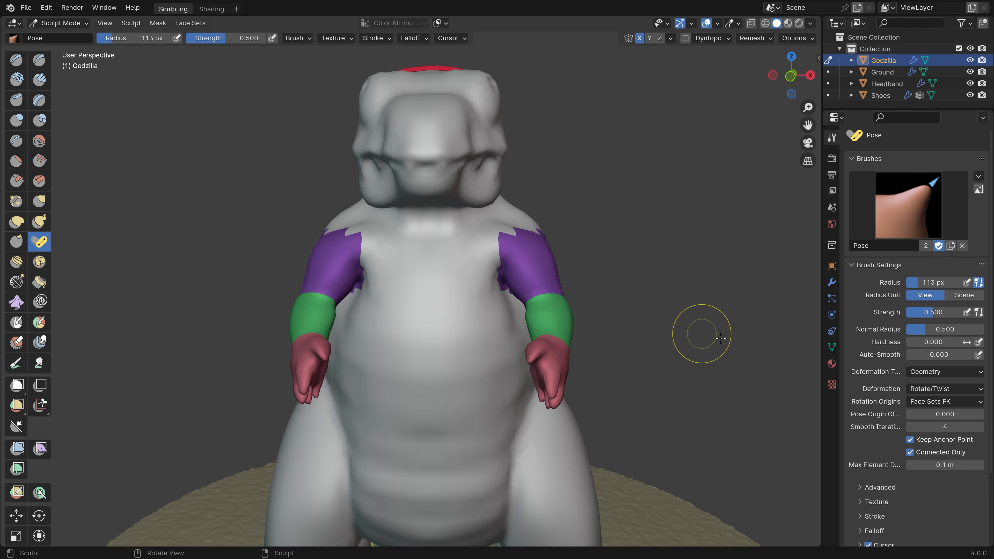
Set the Pose brush's deformation to Scale/Translate and shift the arms slightly at the shoulders
{"action": "left_click", "coordinate": [934, 388]}
{"action": "left_click", "coordinate": [914, 416]}
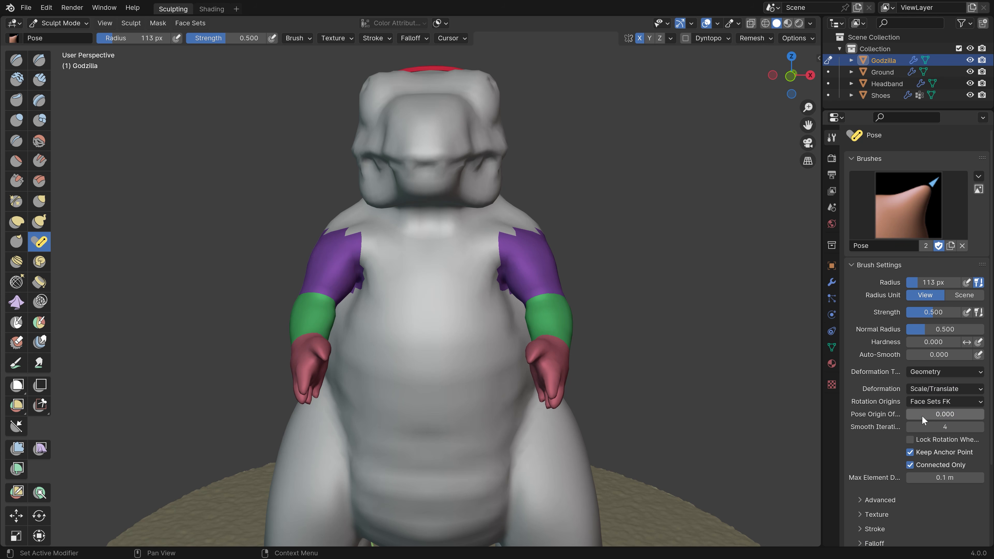
{"action": "left_click_drag", "start_coordinate": [549, 293], "coordinate": [545, 291], "text": "ctrl"}
{"action": "mouse_move", "coordinate": [545, 290]}
{"action": "middle_mouse_down"}
{"action": "mouse_move", "coordinate": [469, 288]}
{"action": "mouse_move", "coordinate": [517, 287]}
{"action": "middle_mouse_up"}
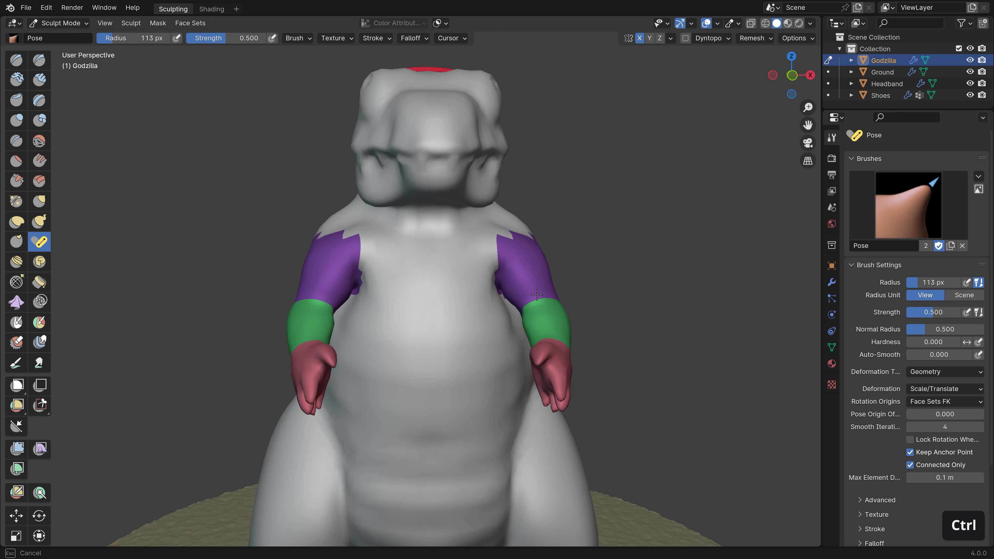
{"action": "left_click_drag", "start_coordinate": [539, 289], "coordinate": [540, 303], "text": "ctrl"}
Expand three consecutive face sets along the tail, covering its base, middle and tip
{"action": "mouse_move", "coordinate": [551, 307]}
{"action": "middle_mouse_down"}
{"action": "mouse_move", "coordinate": [492, 321]}
{"action": "mouse_move", "coordinate": [483, 366]}
{"action": "middle_mouse_up"}
{"action": "middle_click_drag", "start_coordinate": [508, 333], "coordinate": [464, 325], "text": "shift"}
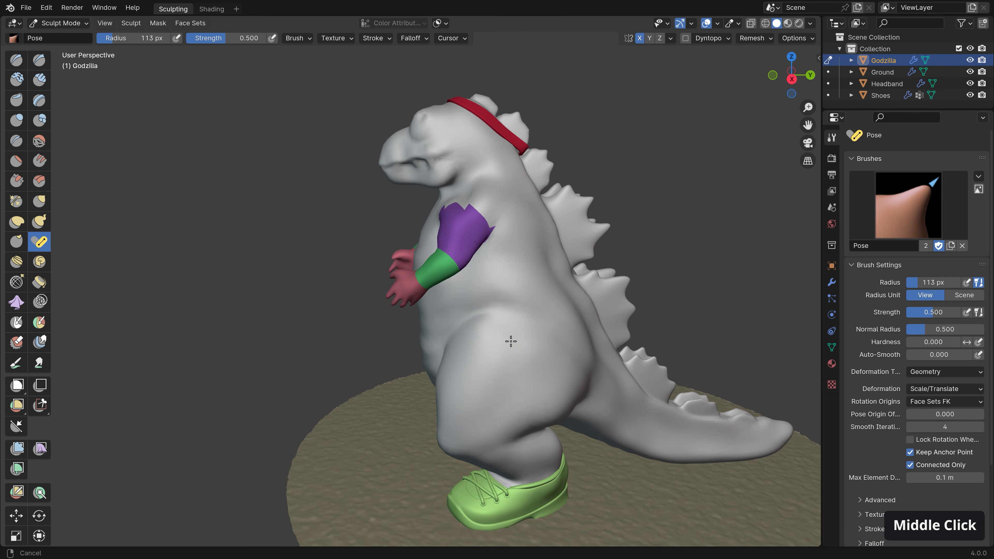
{"action": "middle_click_drag", "start_coordinate": [517, 342], "coordinate": [333, 297], "text": "shift"}
{"action": "key", "text": "shift+w"}
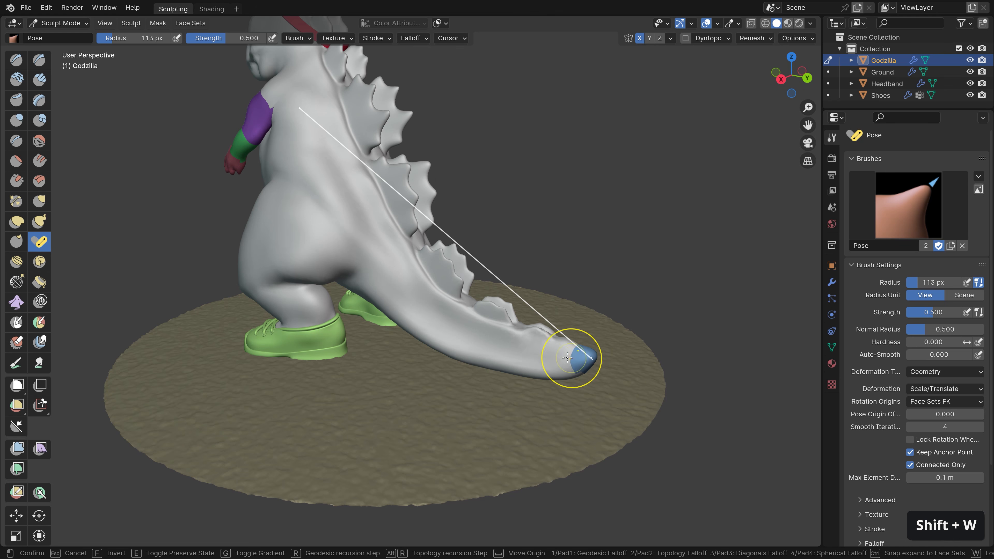
{"action": "left_click", "coordinate": [377, 262]}
{"action": "key", "text": "shift+w"}
{"action": "left_click", "coordinate": [443, 299]}
{"action": "key", "text": "Escape"}
{"action": "key", "text": "shift+w"}
{"action": "left_click", "coordinate": [593, 355]}
Set the Pose brush's deformation to Rotate/Twist and try bending the tail, undoing the bend
{"action": "middle_click_drag", "start_coordinate": [592, 356], "coordinate": [468, 302]}
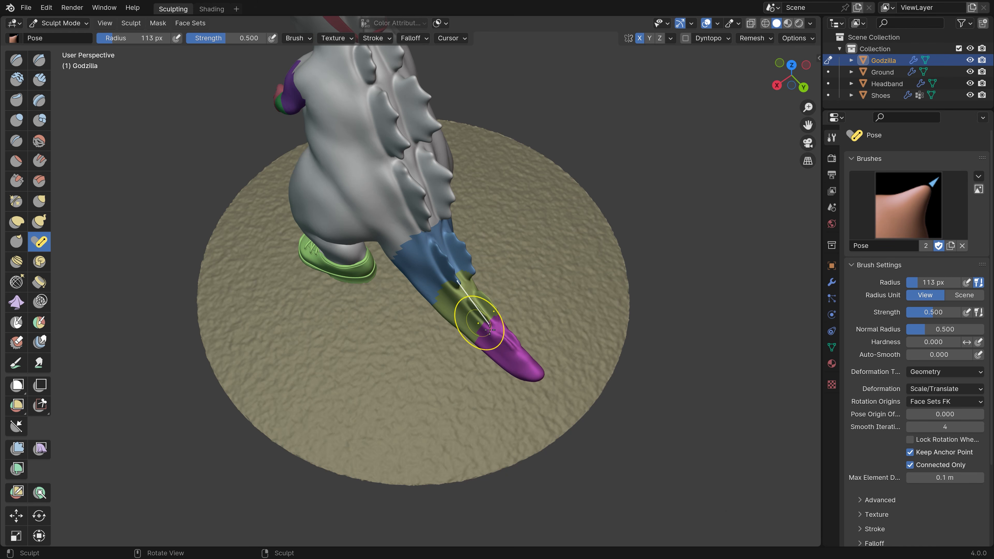
{"action": "left_click", "coordinate": [935, 389]}
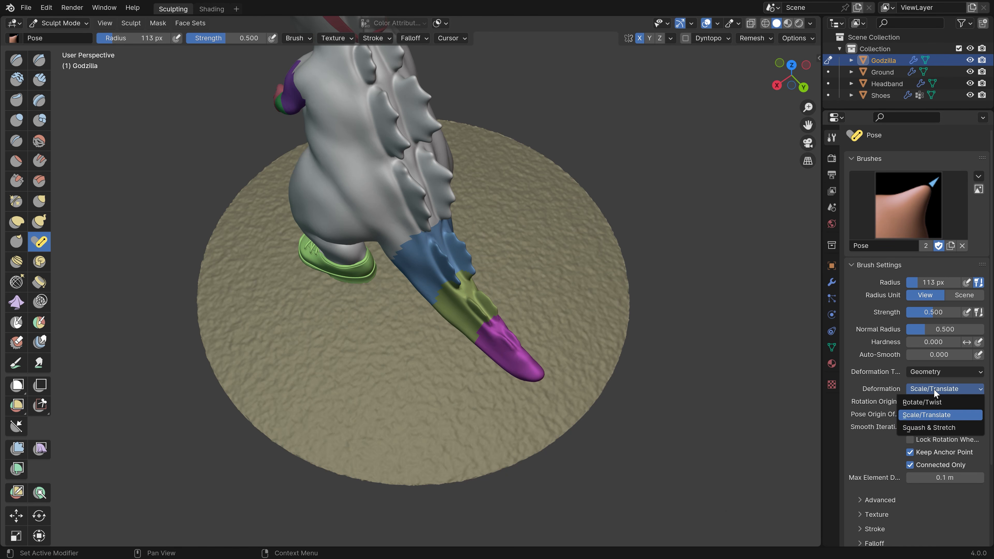
{"action": "left_click", "coordinate": [924, 403]}
{"action": "mouse_move", "coordinate": [470, 325]}
{"action": "left_mouse_down"}
{"action": "mouse_move", "coordinate": [505, 337]}
{"action": "mouse_move", "coordinate": [481, 333]}
{"action": "left_mouse_up"}
{"action": "key", "text": "ctrl+z"}
Turn off X symmetry and try bending the tail to one side, undoing the stroke
{"action": "left_click", "coordinate": [639, 38]}
{"action": "middle_click_drag", "start_coordinate": [509, 292], "coordinate": [479, 331]}
{"action": "mouse_move", "coordinate": [479, 331]}
{"action": "left_mouse_down"}
{"action": "mouse_move", "coordinate": [479, 345]}
{"action": "mouse_move", "coordinate": [451, 352]}
{"action": "mouse_move", "coordinate": [535, 275]}
{"action": "mouse_move", "coordinate": [509, 313]}
{"action": "mouse_move", "coordinate": [462, 321]}
{"action": "mouse_move", "coordinate": [476, 345]}
{"action": "mouse_move", "coordinate": [520, 279]}
{"action": "mouse_move", "coordinate": [493, 311]}
{"action": "left_mouse_up"}
{"action": "key", "text": "ctrl+z"}
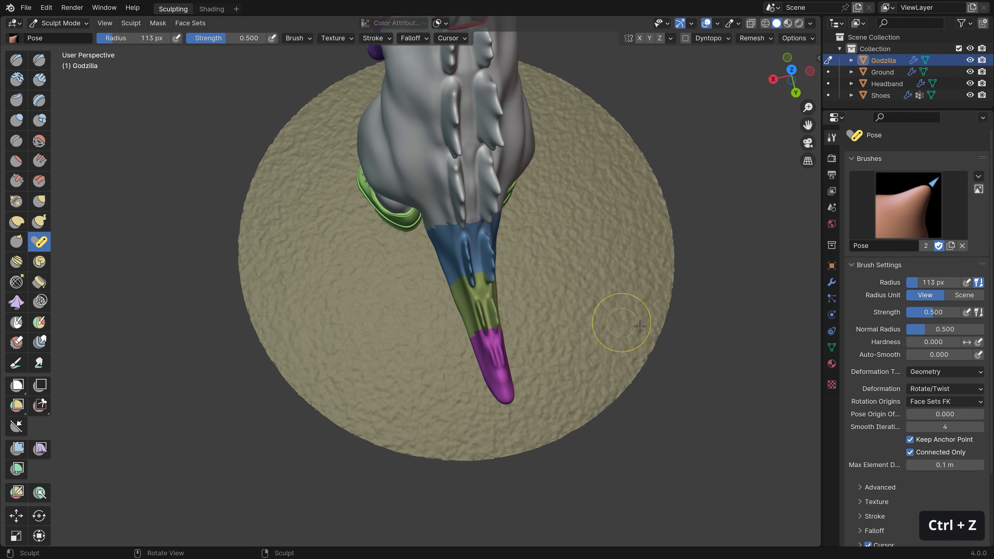
Set the Pose brush's smooth iterations to 20 and try another bend of the tail, undoing it
{"action": "left_click", "coordinate": [946, 427]}
{"action": "type", "text": "20"}
{"action": "key", "text": "Return"}
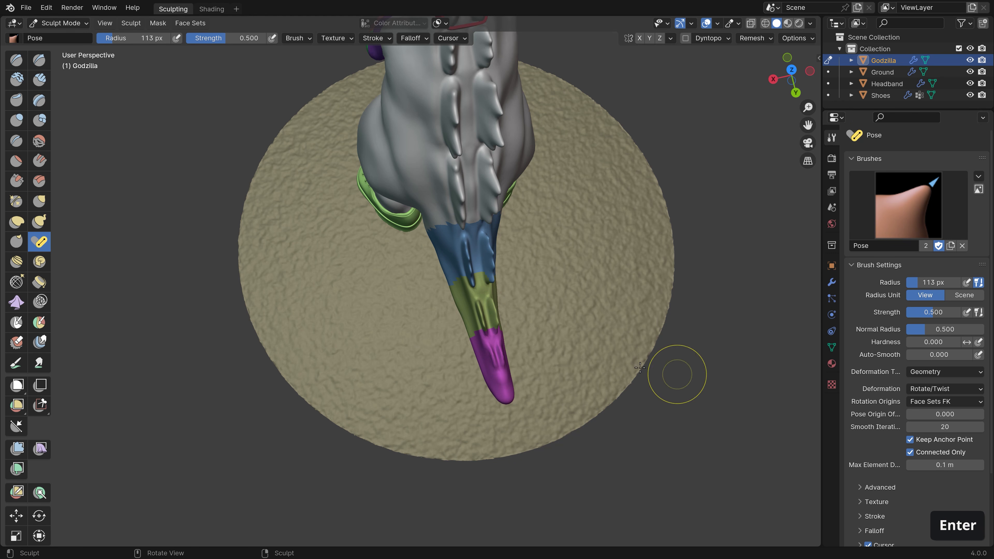
{"action": "mouse_move", "coordinate": [489, 325]}
{"action": "left_mouse_down"}
{"action": "mouse_move", "coordinate": [509, 324]}
{"action": "mouse_move", "coordinate": [491, 330]}
{"action": "left_mouse_up"}
{"action": "key", "text": "ctrl+z"}
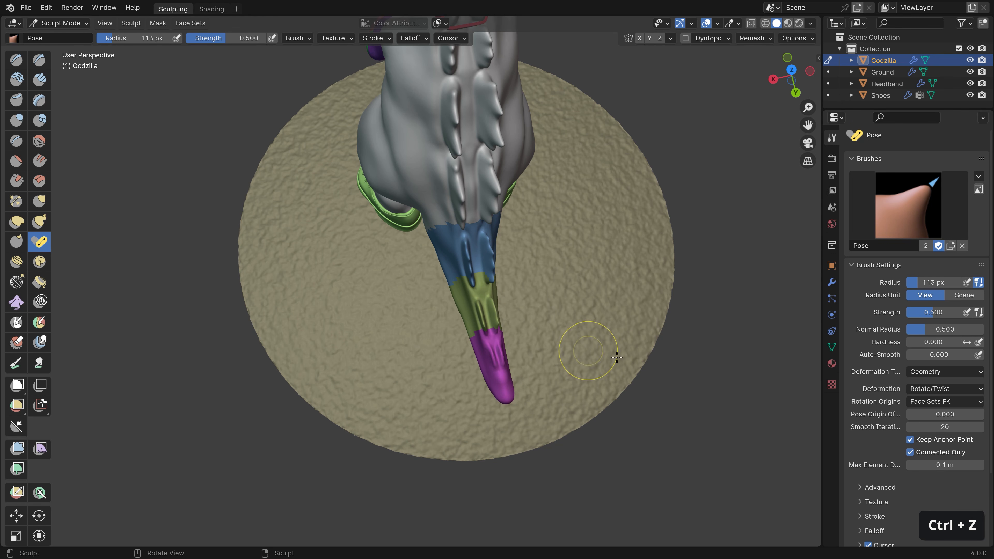
Set the rotation origins to Face Sets with 3 pose IK segments, and try bending the tail from its tip
{"action": "left_click", "coordinate": [927, 399]}
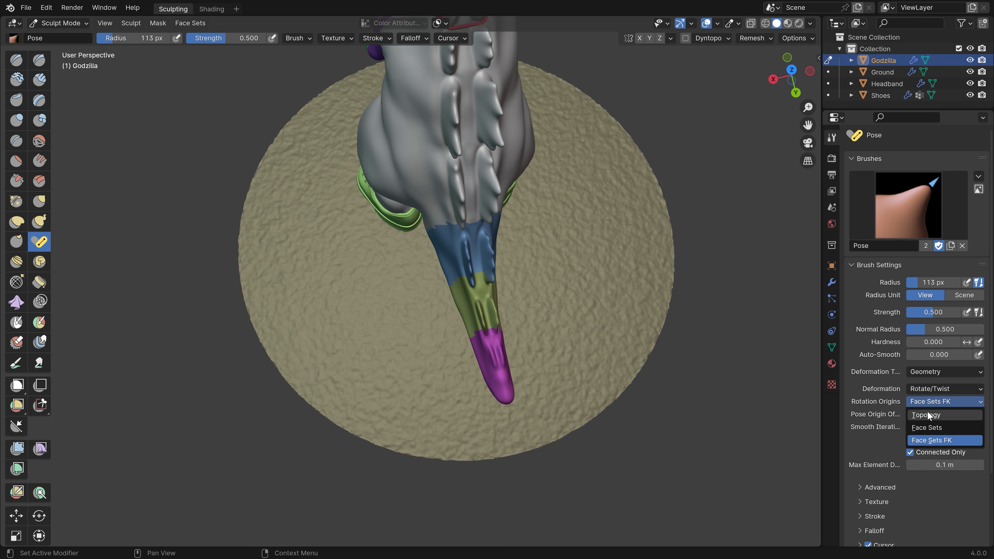
{"action": "left_click", "coordinate": [923, 428]}
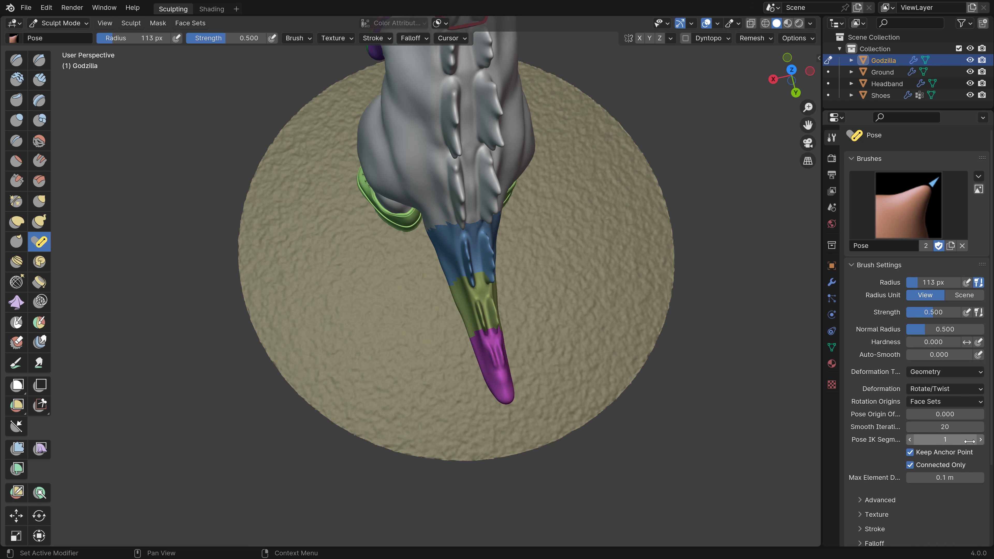
{"action": "left_click", "coordinate": [980, 440]}
{"action": "left_click", "coordinate": [979, 441]}
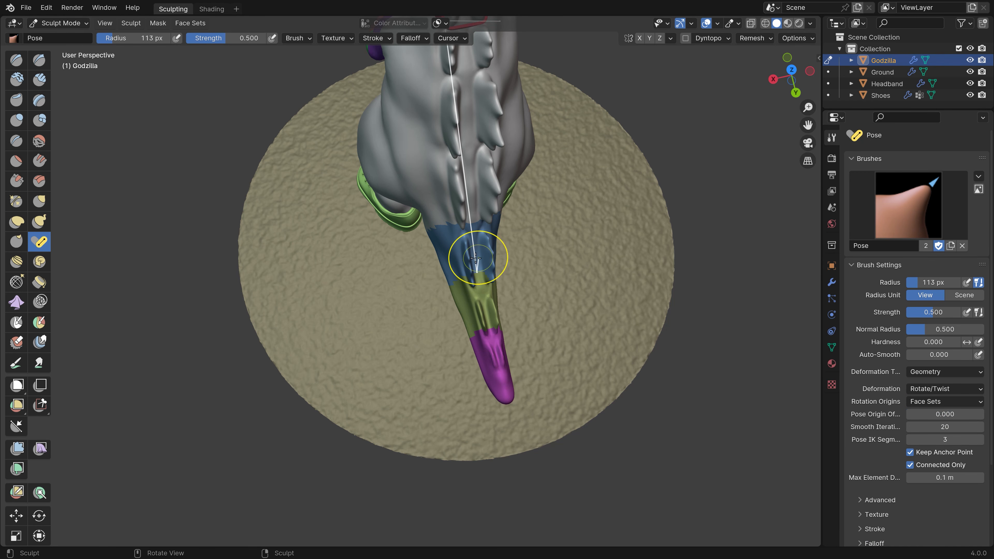
{"action": "mouse_move", "coordinate": [506, 399]}
{"action": "left_mouse_down"}
{"action": "mouse_move", "coordinate": [393, 395]}
{"action": "mouse_move", "coordinate": [544, 329]}
{"action": "mouse_move", "coordinate": [546, 371]}
{"action": "mouse_move", "coordinate": [462, 396]}
{"action": "left_mouse_up"}
{"action": "key", "text": "ctrl+z"}
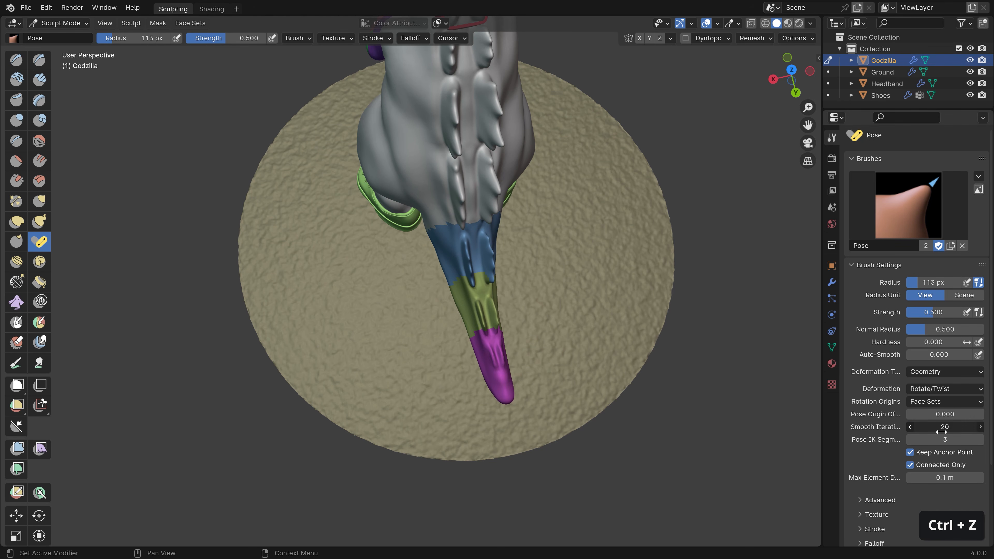
Set the smooth iterations to 50 and curve the whole tail sideways from its tip
{"action": "type", "text": "50"}
{"action": "key", "text": "Return"}
{"action": "mouse_move", "coordinate": [504, 395]}
{"action": "left_mouse_down"}
{"action": "mouse_move", "coordinate": [411, 382]}
{"action": "mouse_move", "coordinate": [389, 370]}
{"action": "mouse_move", "coordinate": [395, 362]}
{"action": "left_mouse_up"}
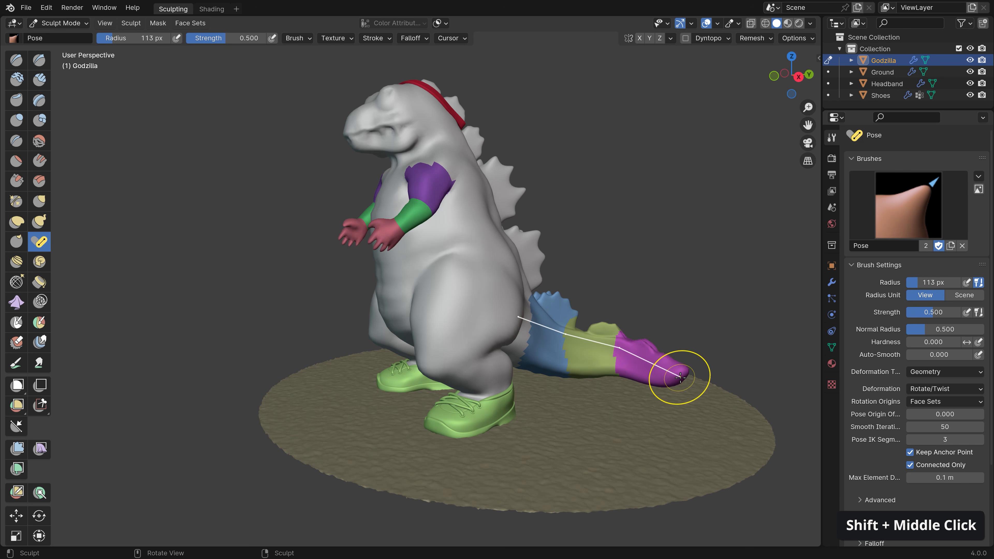
Curl the tail upward from its tip with the Pose brush, and show the Multires modifier in the viewport
{"action": "mouse_move", "coordinate": [677, 378]}
{"action": "left_mouse_down"}
{"action": "mouse_move", "coordinate": [683, 344]}
{"action": "mouse_move", "coordinate": [677, 324]}
{"action": "mouse_move", "coordinate": [666, 324]}
{"action": "left_mouse_up"}
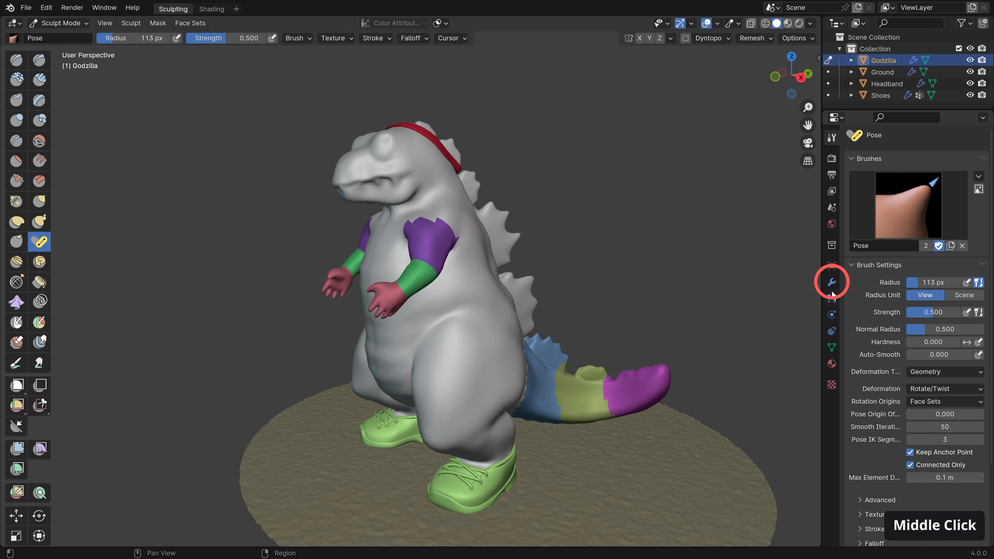
{"action": "left_click", "coordinate": [832, 282]}
{"action": "left_click", "coordinate": [931, 176]}
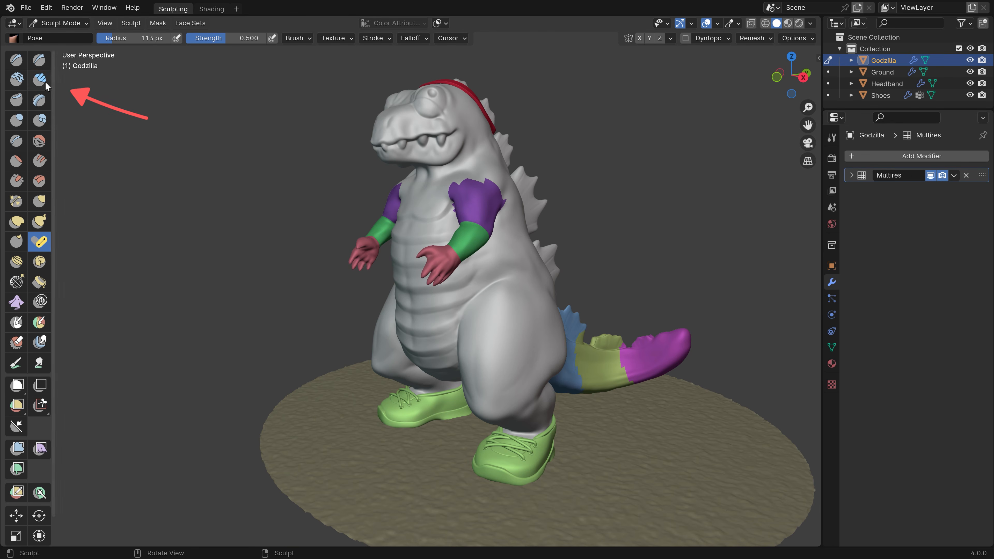
Select the Clay Strips brush and turn off the Face Sets overlay
{"action": "left_click", "coordinate": [39, 79]}
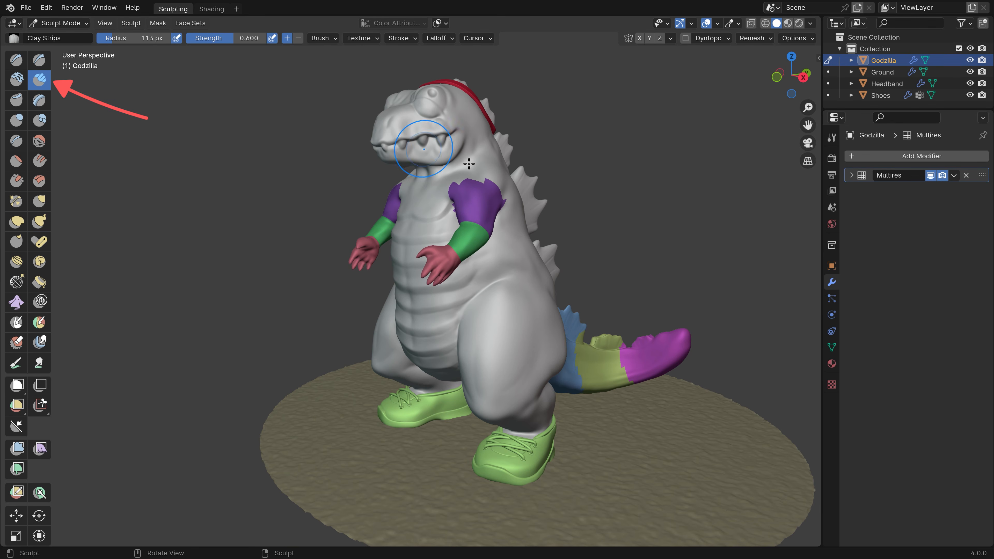
{"action": "middle_click_drag", "start_coordinate": [392, 196], "coordinate": [396, 202], "text": "shift"}
{"action": "left_click", "coordinate": [738, 24]}
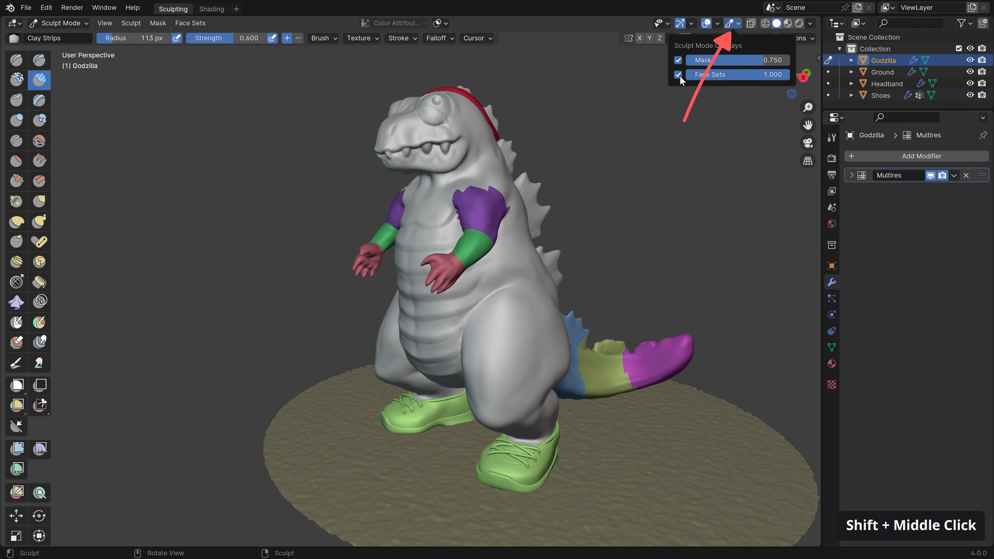
{"action": "left_click", "coordinate": [679, 74]}
{"action": "middle_click_drag", "start_coordinate": [581, 202], "coordinate": [511, 221], "text": "shift"}
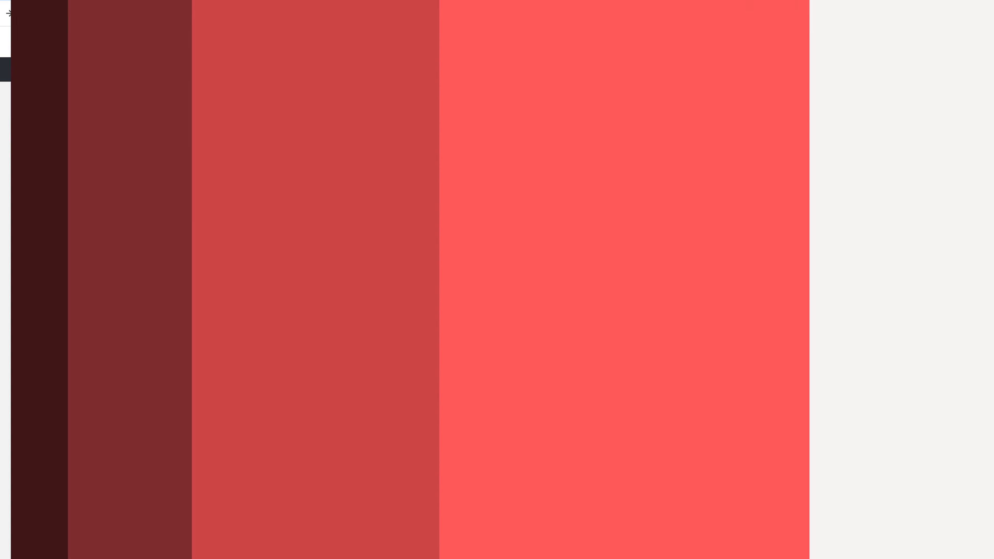
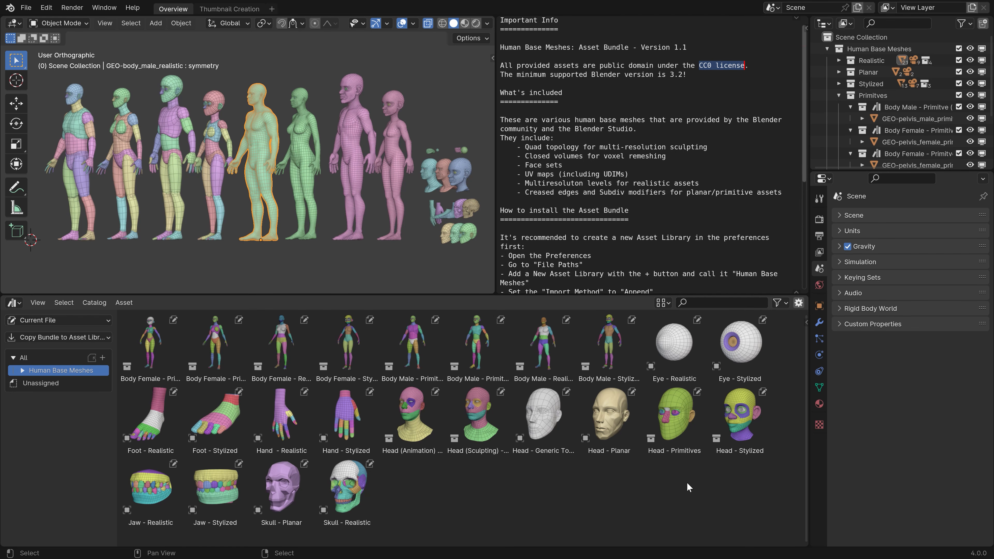
Add the Documents\Blender\Assets folder as an asset library named Human Base Meshes, with Append as its import method
{"action": "key", "text": "ctrl+comma"}
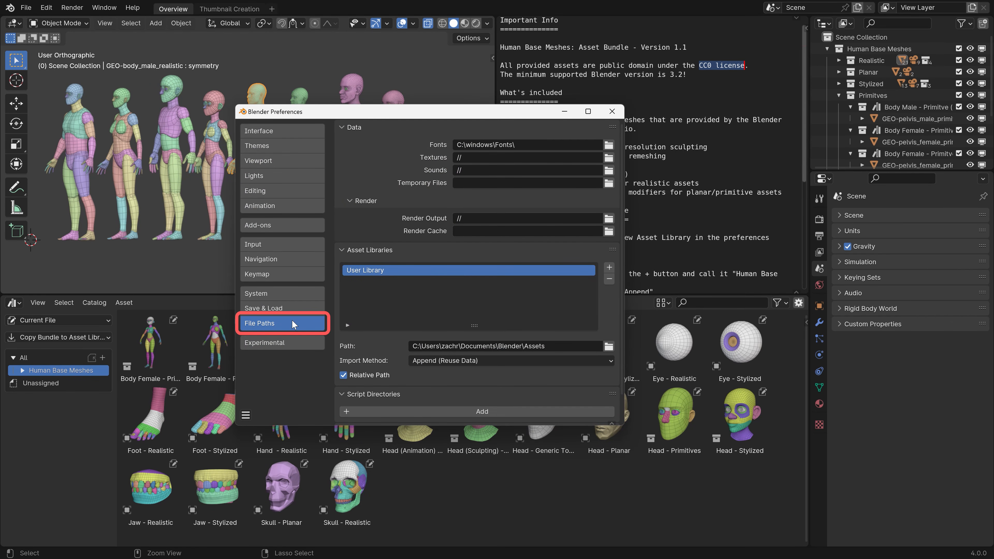
{"action": "left_click", "coordinate": [609, 269]}
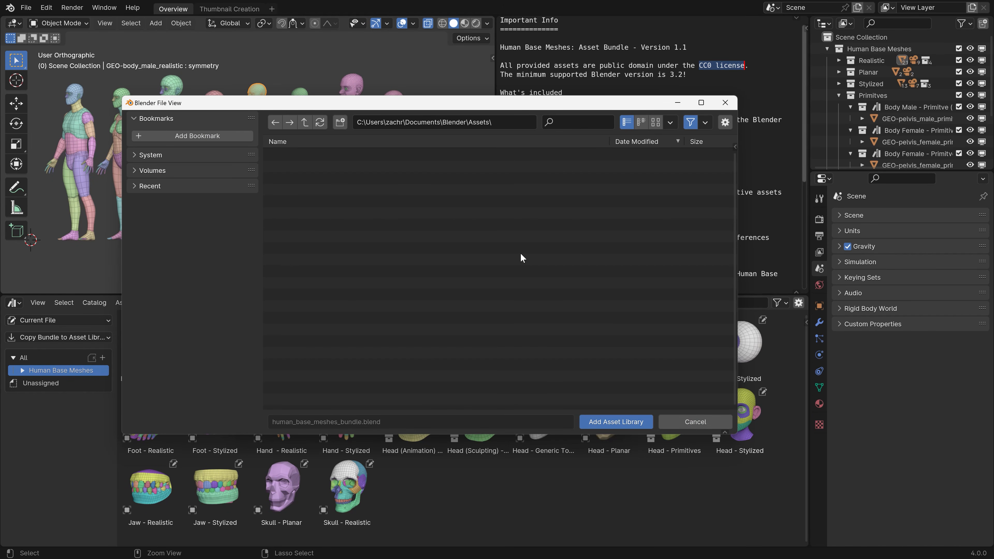
{"action": "left_click", "coordinate": [596, 422]}
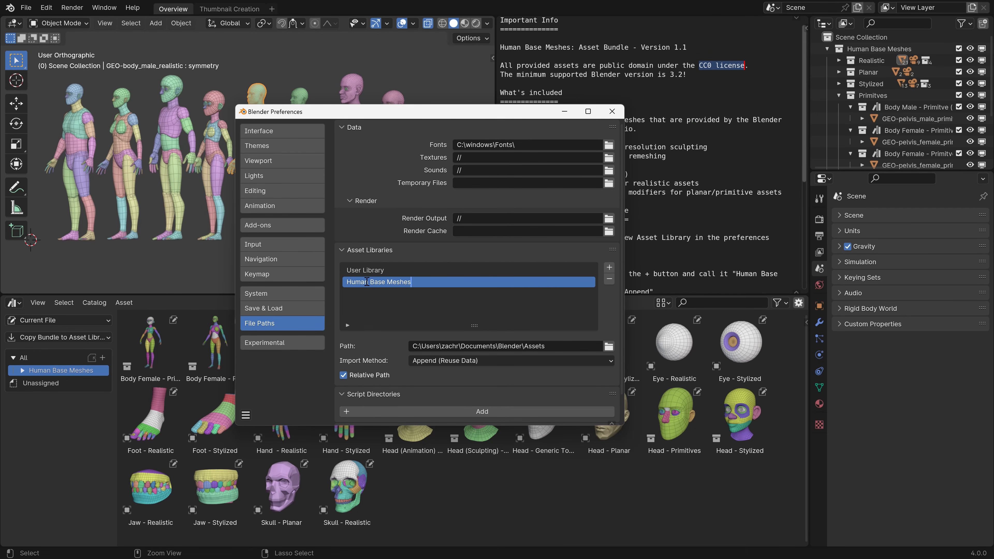
{"action": "left_click", "coordinate": [441, 360]}
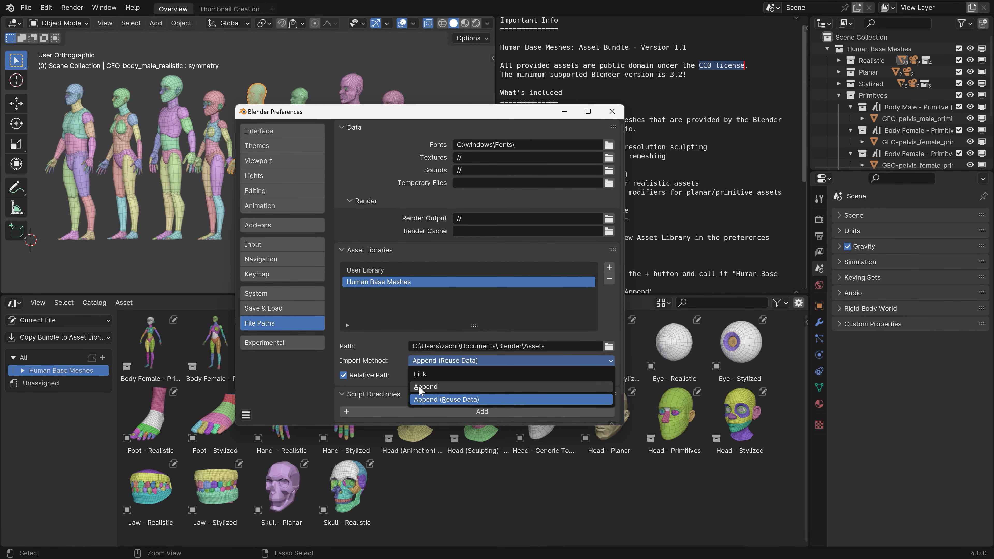
{"action": "left_click", "coordinate": [444, 387]}
{"action": "left_click", "coordinate": [612, 112]}
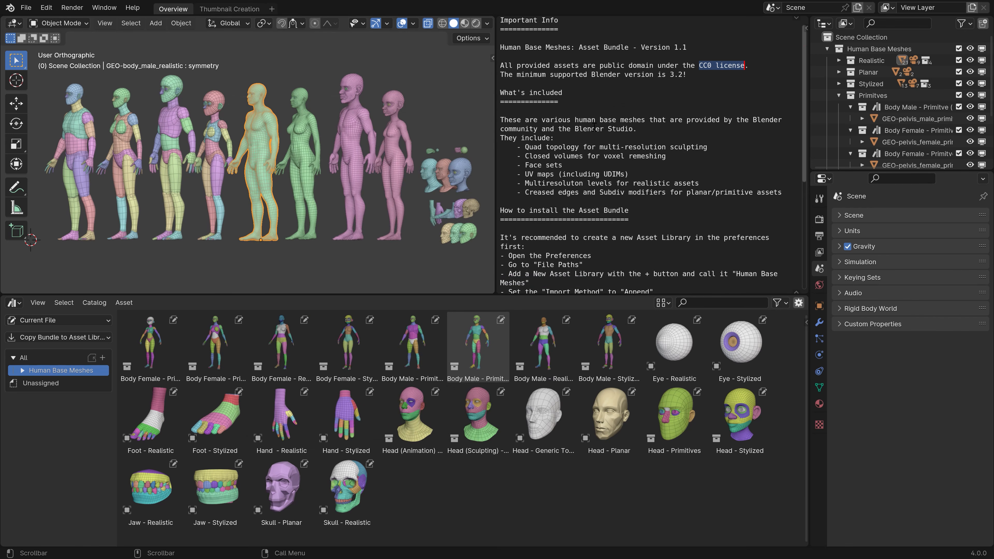
Copy the bundle to the Human Base Meshes asset library as human_base_meshes_bundle.blend
{"action": "left_click", "coordinate": [48, 335]}
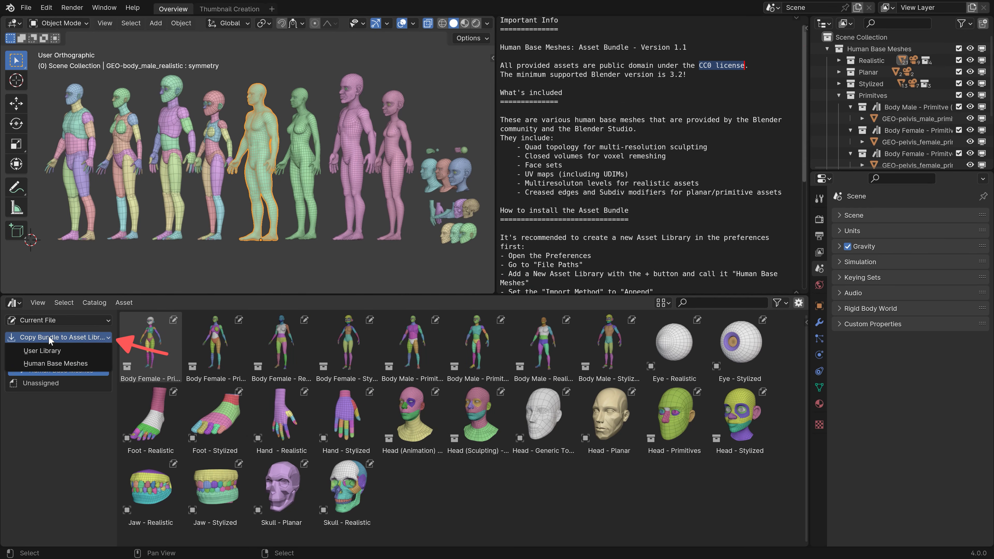
{"action": "left_click", "coordinate": [59, 363]}
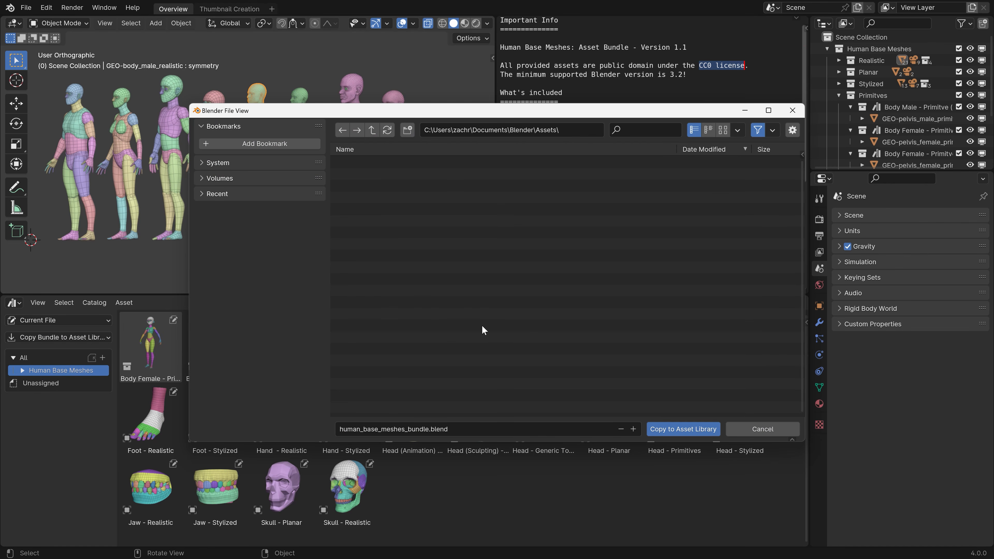
{"action": "left_click", "coordinate": [665, 433]}
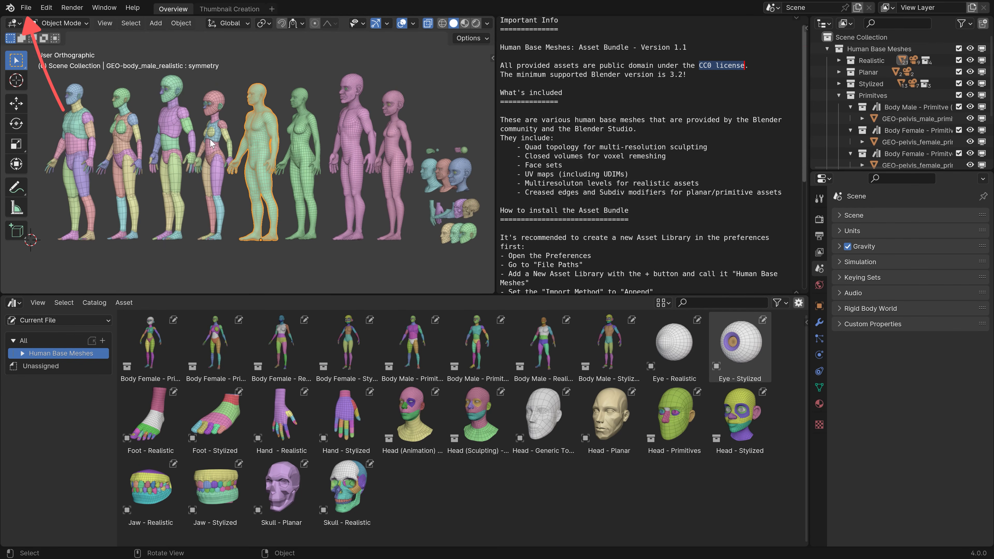
Start a new General file and delete the default camera, cube and light
{"action": "left_click", "coordinate": [26, 8]}
{"action": "mouse_move", "coordinate": [39, 18]}
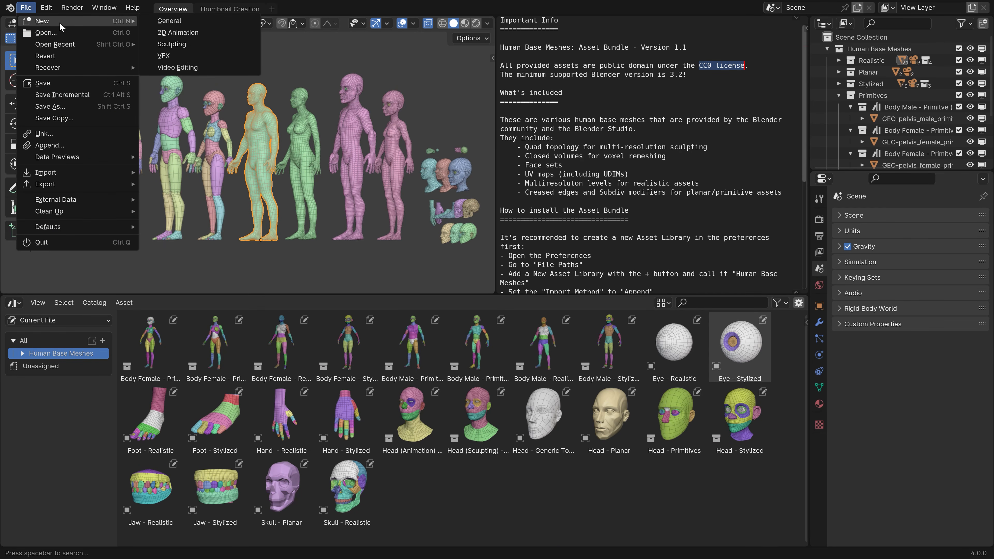
{"action": "left_click", "coordinate": [183, 22]}
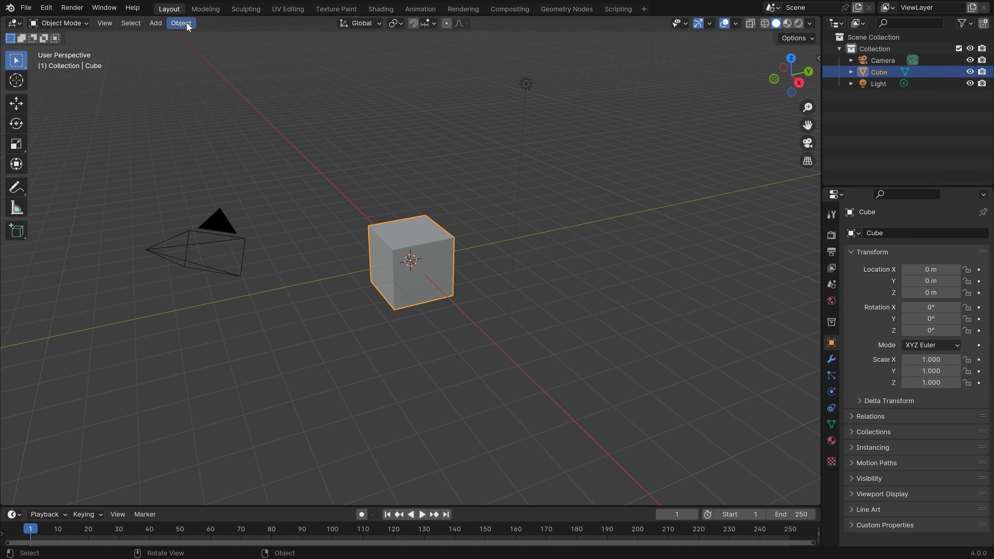
{"action": "left_click_drag", "start_coordinate": [134, 61], "coordinate": [559, 278]}
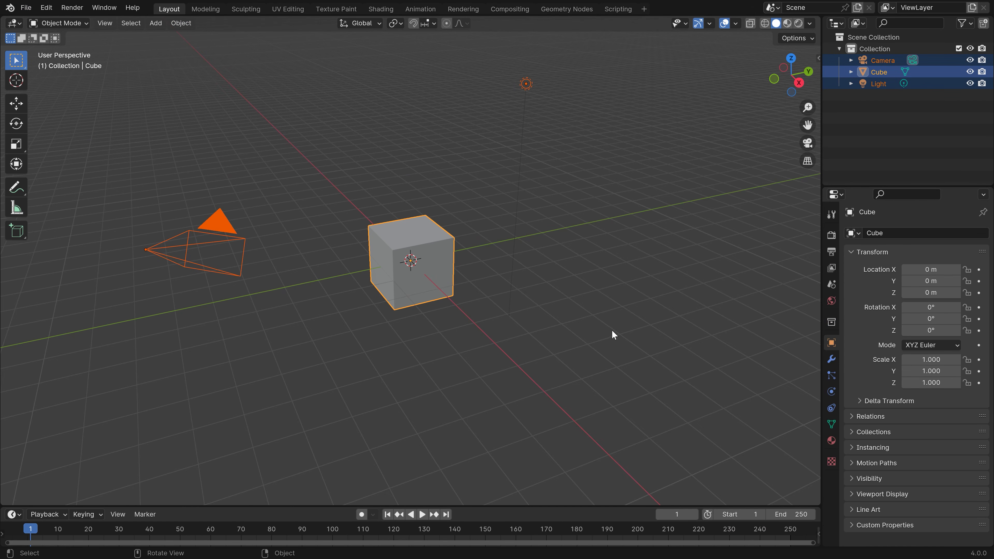
{"action": "key", "text": "x"}
{"action": "left_click", "coordinate": [614, 331]}
Replace the timeline with an Asset Browser and enlarge its area
{"action": "left_click_drag", "start_coordinate": [203, 506], "coordinate": [208, 382]}
{"action": "left_click", "coordinate": [11, 391]}
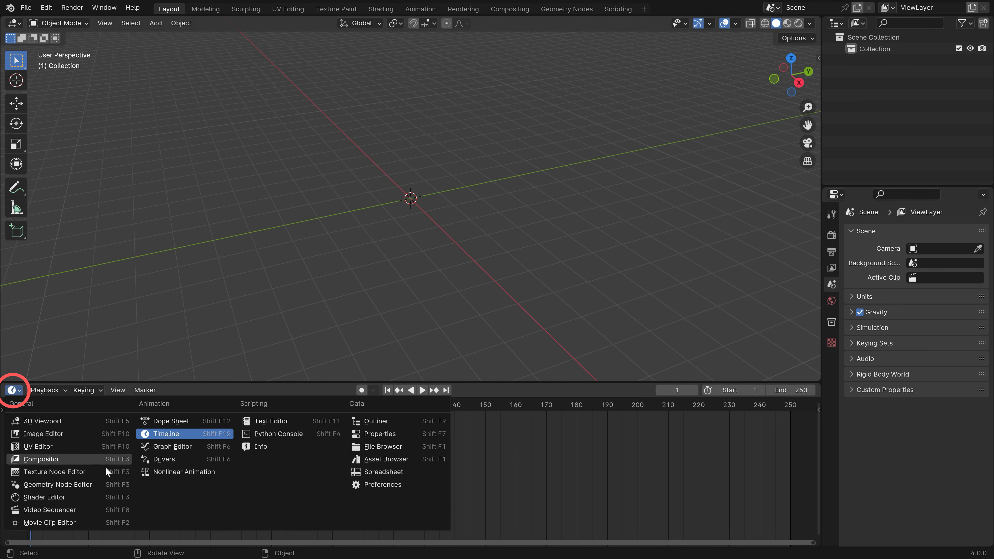
{"action": "left_click", "coordinate": [381, 459]}
{"action": "left_click_drag", "start_coordinate": [384, 379], "coordinate": [383, 313]}
Place the two Planar assets from Human Base Meshes in the scene, and delete them again
{"action": "left_click", "coordinate": [52, 385]}
{"action": "left_click", "coordinate": [59, 398]}
{"action": "left_click_drag", "start_coordinate": [228, 362], "coordinate": [346, 185]}
{"action": "middle_click_drag", "start_coordinate": [357, 182], "coordinate": [405, 171], "text": "shift"}
{"action": "left_click_drag", "start_coordinate": [173, 361], "coordinate": [423, 183]}
{"action": "key", "text": "a"}
{"action": "key", "text": "x"}
{"action": "left_click", "coordinate": [541, 233]}
Place the two female primitive bodies, the generic head and the primitives head from the Primitives catalog in the scene
{"action": "left_click", "coordinate": [46, 411]}
{"action": "left_click_drag", "start_coordinate": [172, 362], "coordinate": [319, 192]}
{"action": "middle_click_drag", "start_coordinate": [319, 192], "coordinate": [330, 260], "text": "shift"}
{"action": "middle_click_drag", "start_coordinate": [330, 259], "coordinate": [302, 365], "text": "ctrl"}
{"action": "left_click_drag", "start_coordinate": [247, 367], "coordinate": [405, 256]}
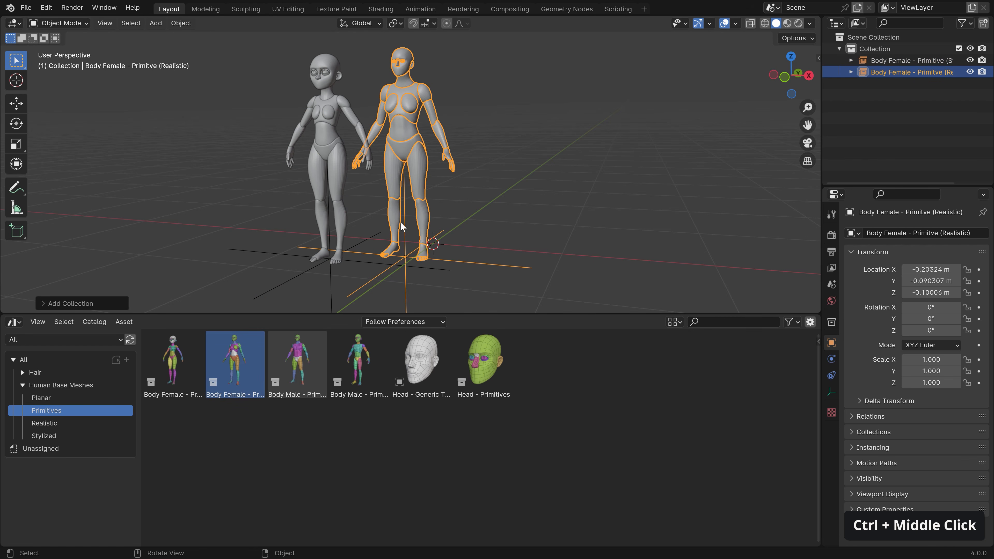
{"action": "left_click_drag", "start_coordinate": [422, 363], "coordinate": [496, 247]}
{"action": "left_click_drag", "start_coordinate": [484, 362], "coordinate": [533, 311]}
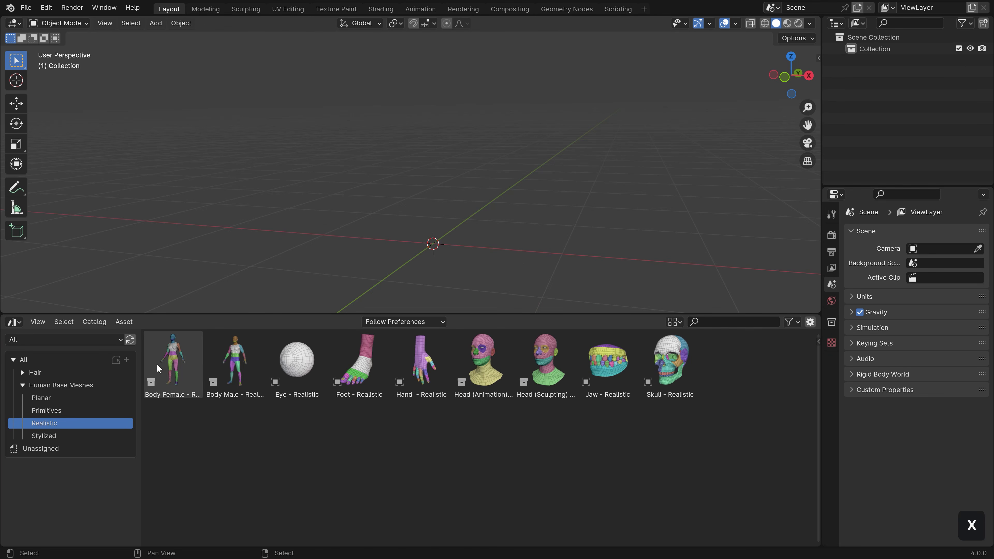
Place the female and male bodies, hand, foot, jaw and skull from the Realistic catalog in the scene
{"action": "left_click_drag", "start_coordinate": [172, 362], "coordinate": [410, 299]}
{"action": "left_click_drag", "start_coordinate": [235, 362], "coordinate": [423, 280]}
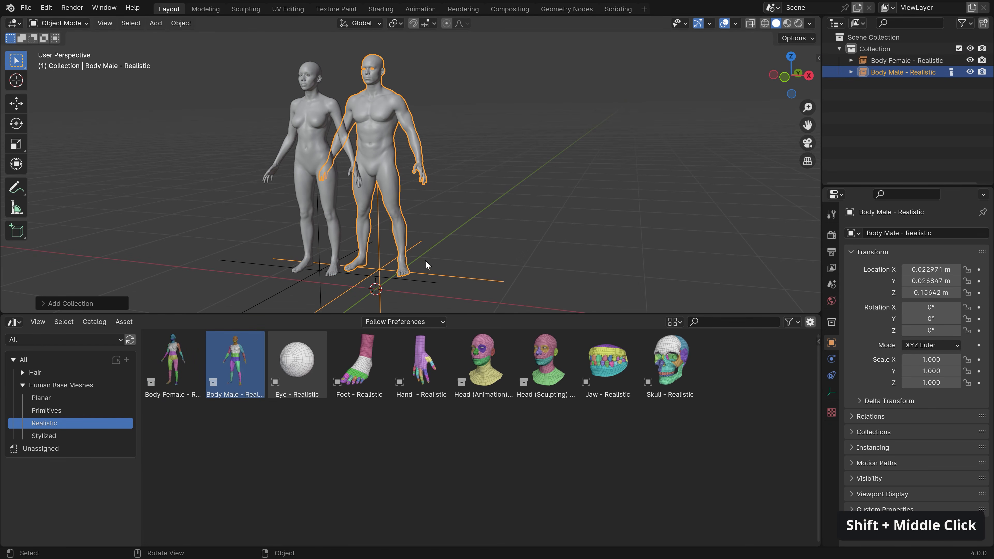
{"action": "left_click_drag", "start_coordinate": [422, 362], "coordinate": [488, 270]}
{"action": "left_click_drag", "start_coordinate": [360, 362], "coordinate": [509, 271]}
{"action": "left_click_drag", "start_coordinate": [608, 362], "coordinate": [570, 287]}
{"action": "left_click_drag", "start_coordinate": [670, 362], "coordinate": [632, 307]}
Open the realistic skull's modifier settings and toggle its Multires modifier's viewport display
{"action": "middle_click_drag", "start_coordinate": [515, 144], "coordinate": [452, 151]}
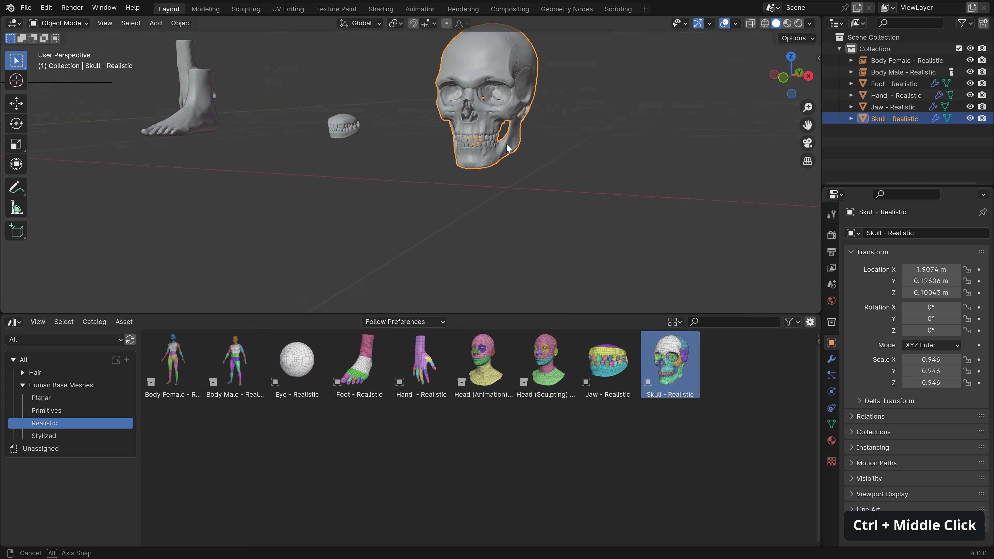
{"action": "middle_click_drag", "start_coordinate": [452, 151], "coordinate": [468, 227], "text": "shift"}
{"action": "left_click", "coordinate": [831, 359]}
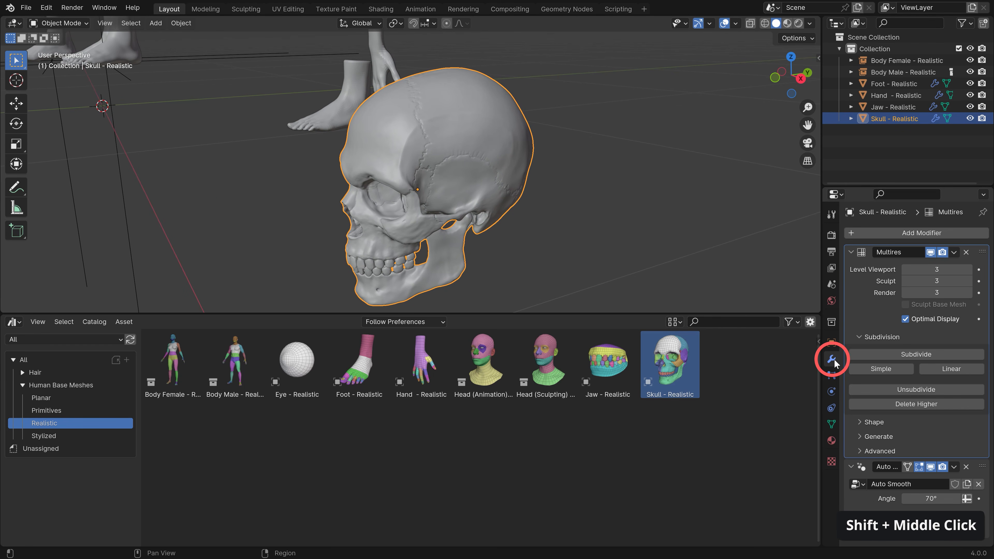
{"action": "left_click", "coordinate": [932, 252]}
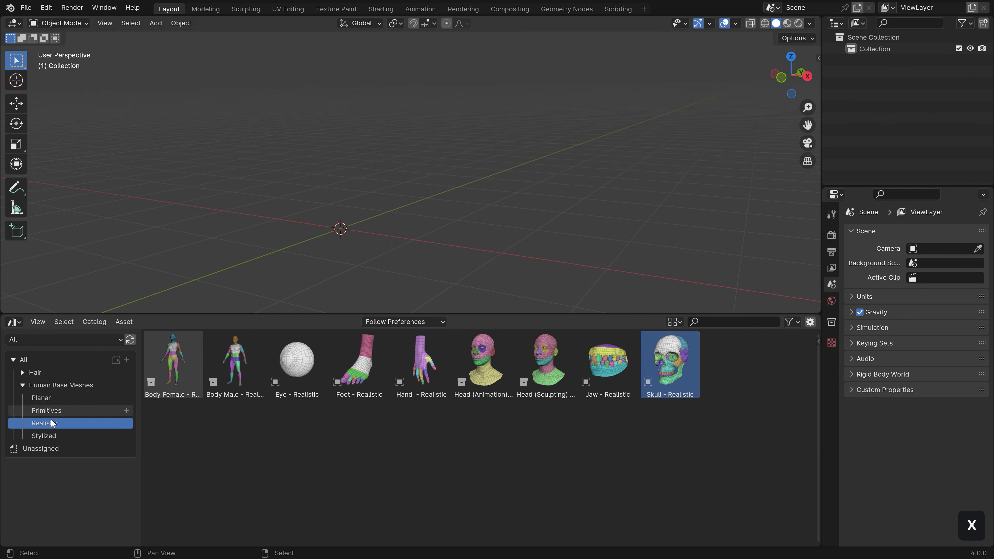
Place the female body, male body, hand and foot from the Stylized catalog in the scene
{"action": "left_click", "coordinate": [61, 435]}
{"action": "left_click_drag", "start_coordinate": [174, 358], "coordinate": [340, 224]}
{"action": "left_click_drag", "start_coordinate": [254, 349], "coordinate": [379, 214]}
{"action": "middle_click_drag", "start_coordinate": [379, 214], "coordinate": [380, 192], "text": "ctrl"}
{"action": "left_click_drag", "start_coordinate": [421, 360], "coordinate": [466, 247]}
{"action": "left_click_drag", "start_coordinate": [358, 361], "coordinate": [469, 247]}
Select the stylized hand and switch it to Sculpt Mode
{"action": "mouse_move", "coordinate": [468, 254]}
{"action": "middle_mouse_down", "text": "ctrl"}
{"action": "mouse_move", "coordinate": [480, 191]}
{"action": "mouse_move", "coordinate": [498, 161]}
{"action": "middle_mouse_up", "text": "ctrl"}
{"action": "left_click", "coordinate": [498, 161]}
{"action": "key", "text": "Tab"}
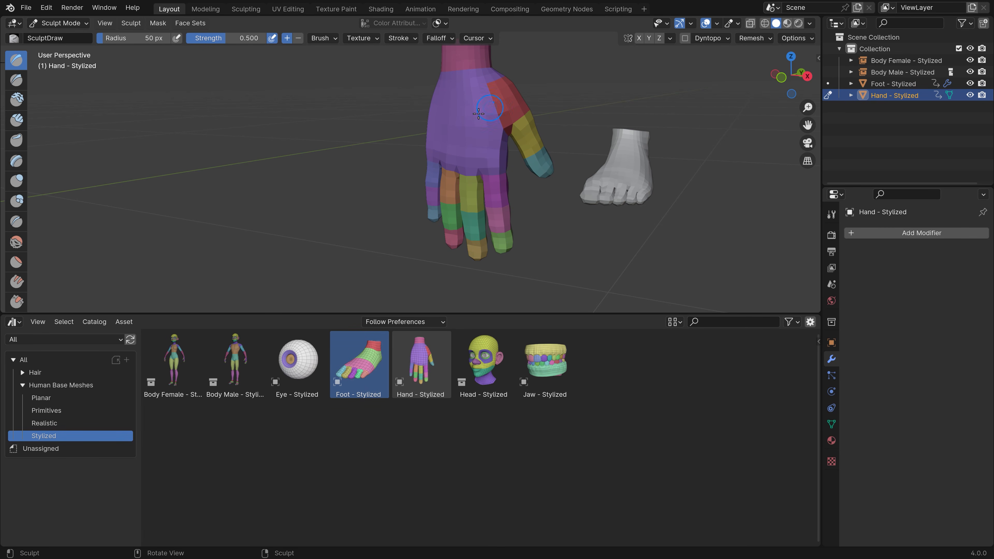
{"action": "middle_click_drag", "start_coordinate": [475, 171], "coordinate": [447, 171], "text": "ctrl"}
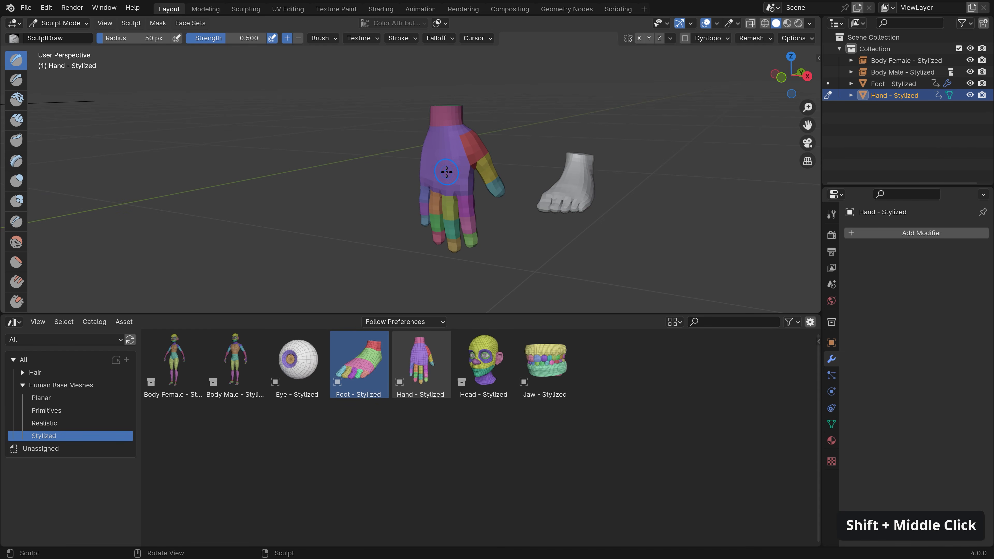
Add a Multiresolution modifier to the stylized hand and subdivide it twice
{"action": "left_click", "coordinate": [852, 231]}
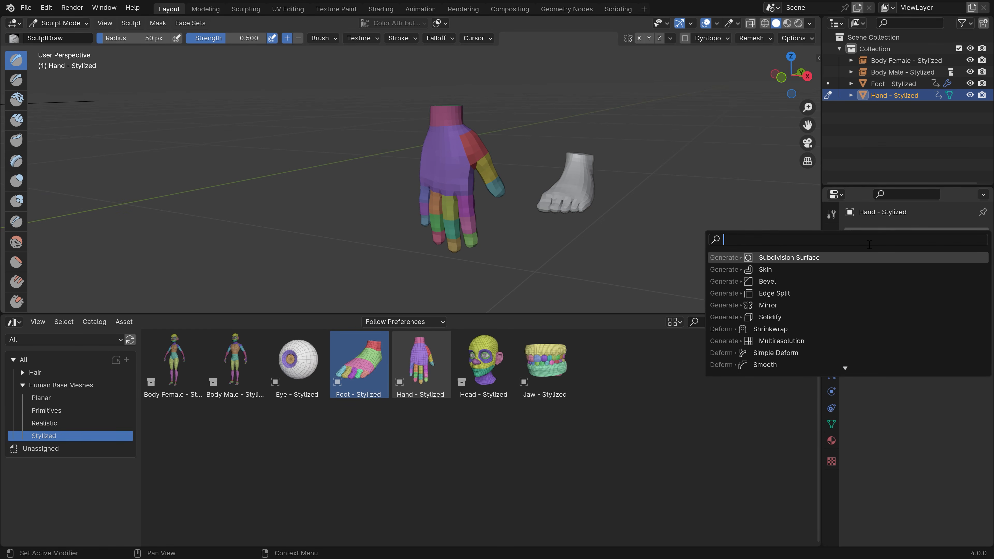
{"action": "left_click", "coordinate": [791, 340]}
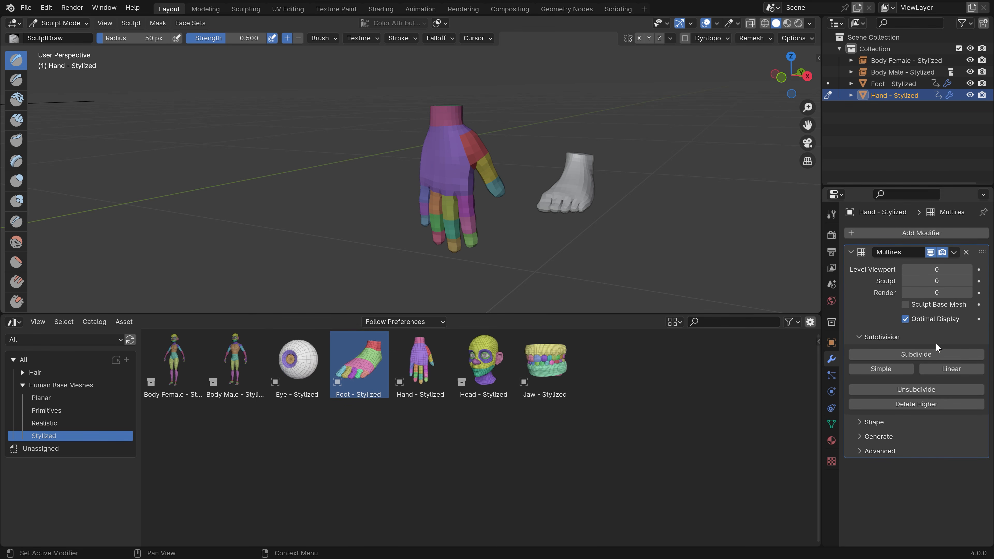
{"action": "left_click", "coordinate": [927, 355]}
{"action": "left_click", "coordinate": [928, 355]}
{"action": "mouse_move", "coordinate": [599, 168]}
{"action": "middle_mouse_down", "text": "ctrl"}
{"action": "mouse_move", "coordinate": [602, 147]}
{"action": "mouse_move", "coordinate": [666, 151]}
{"action": "middle_mouse_up", "text": "ctrl"}
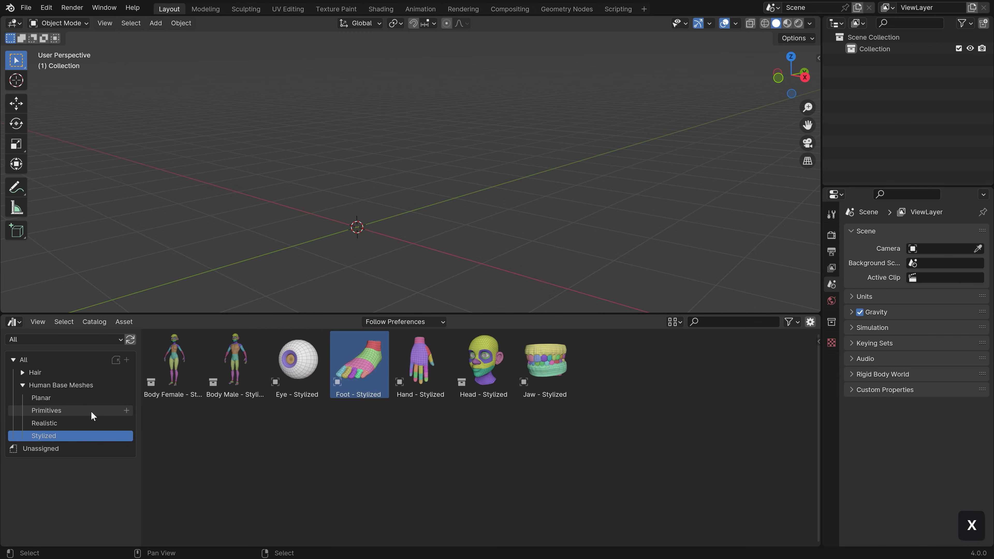
Place the stylized male primitive body near the scene's origin and turn off its Instance option
{"action": "left_click", "coordinate": [91, 412]}
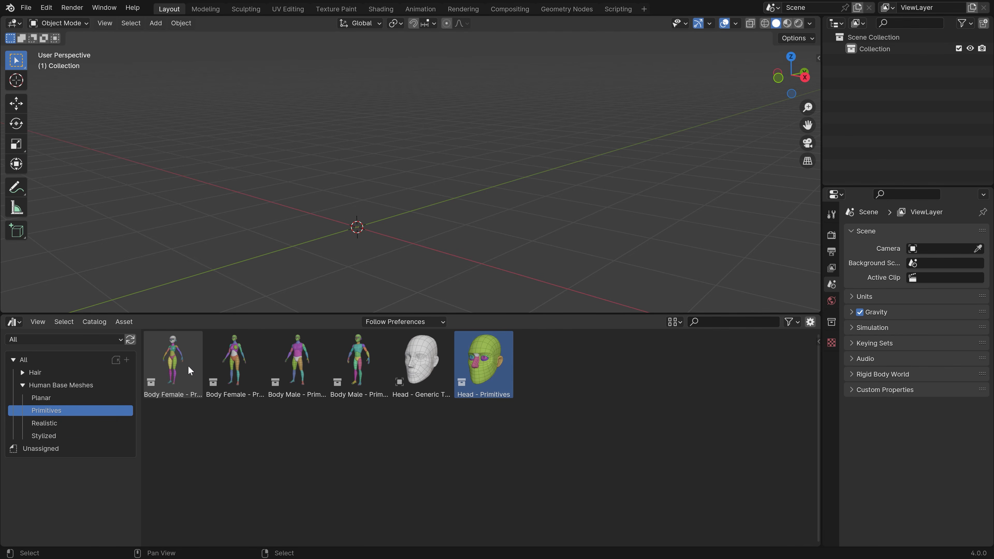
{"action": "left_click_drag", "start_coordinate": [357, 364], "coordinate": [336, 247]}
{"action": "middle_click_drag", "start_coordinate": [336, 246], "coordinate": [387, 223], "text": "shift"}
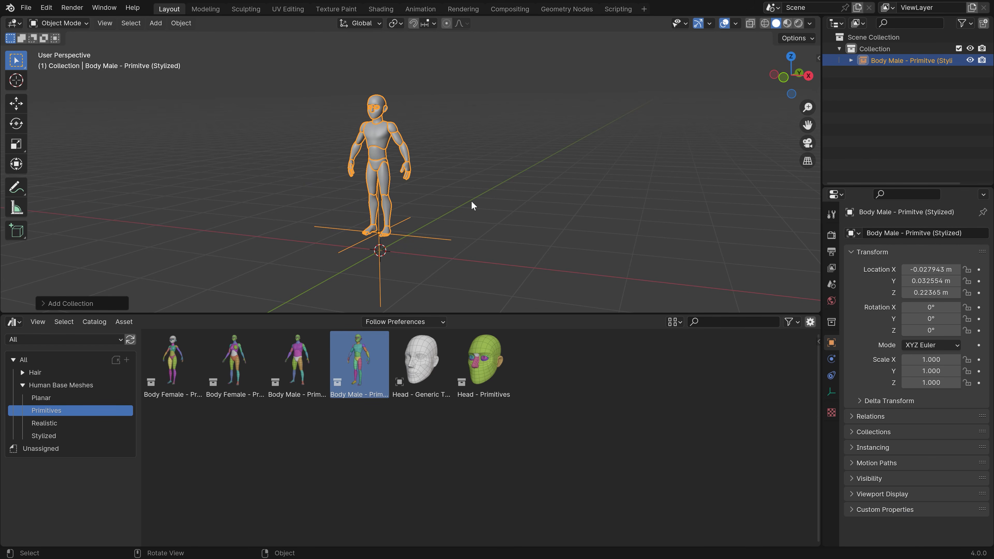
{"action": "left_click", "coordinate": [95, 303]}
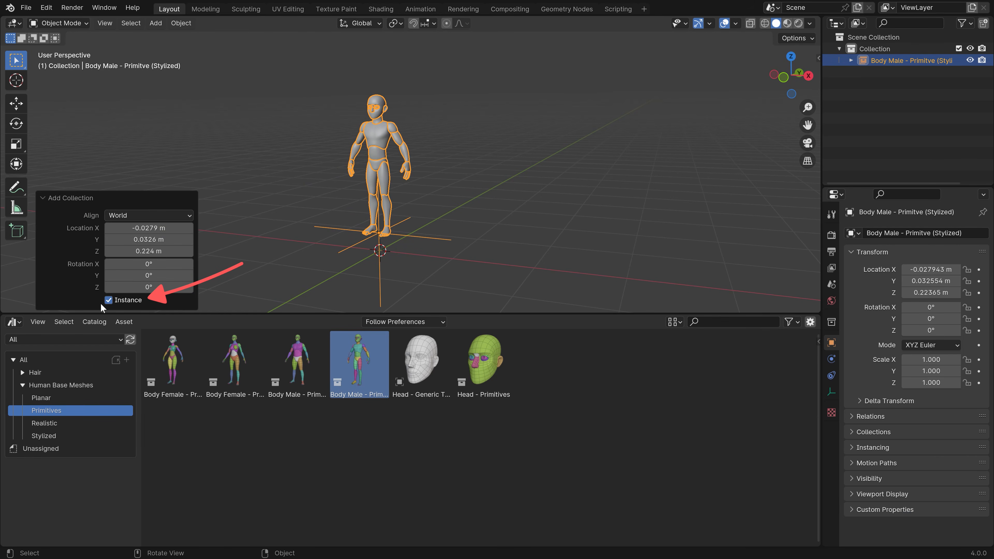
{"action": "left_click", "coordinate": [108, 300]}
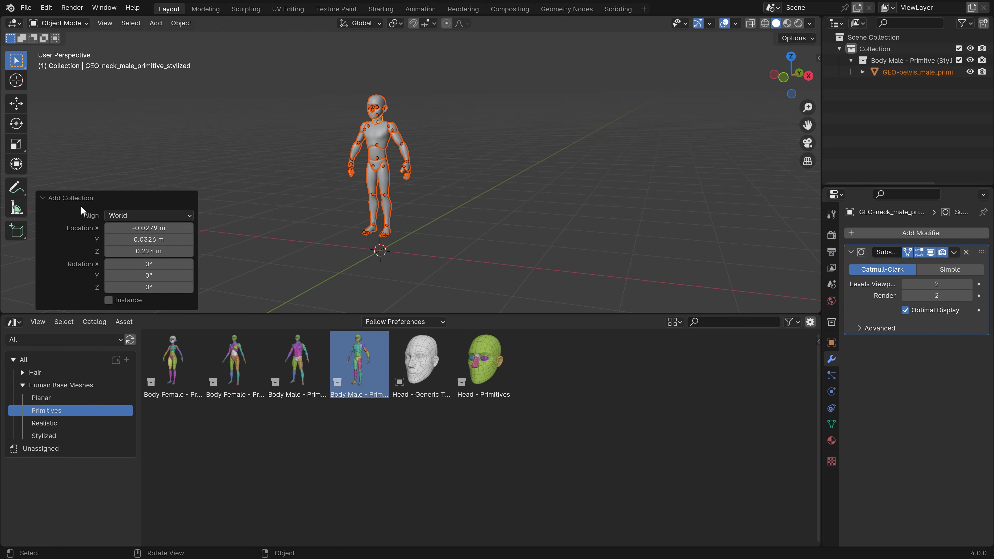
{"action": "key", "text": "F9"}
Enlarge the 3D viewport, and clear the location of the male body's pelvis object
{"action": "left_click_drag", "start_coordinate": [313, 314], "coordinate": [264, 424]}
{"action": "left_click", "coordinate": [377, 222]}
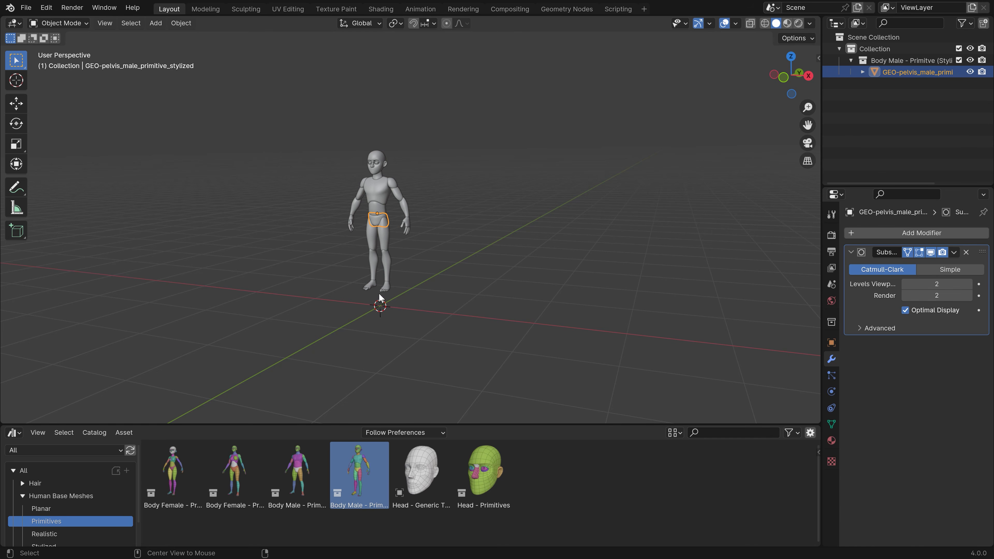
{"action": "key", "text": "alt+g"}
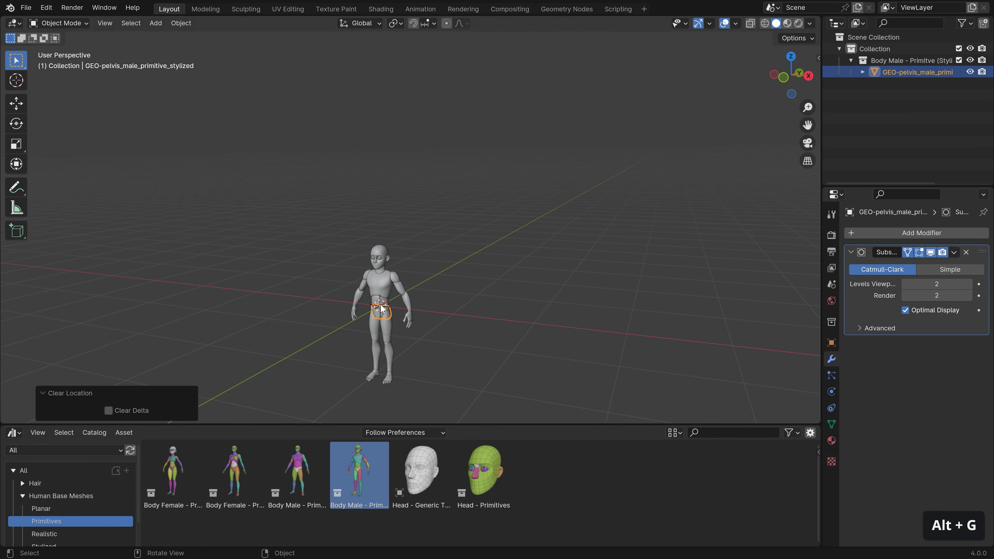
Raise the male body's pelvis about 0.97 m along Z so the feet stand on the ground line
{"action": "key", "text": "KP_1"}
{"action": "scroll", "coordinate": [375, 308], "scroll_direction": "up", "scroll_amount": 2}
{"action": "key", "text": "g"}
{"action": "key", "text": "z"}
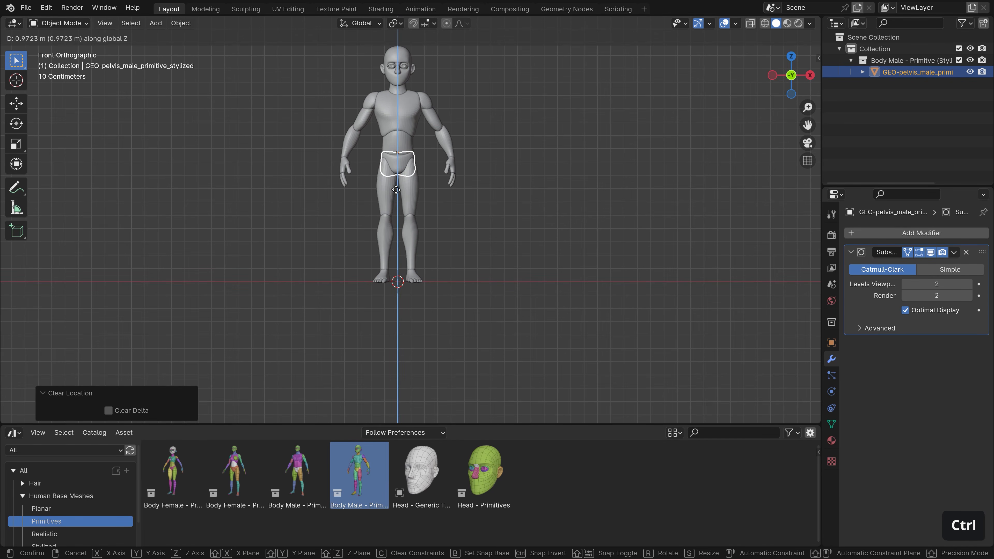
{"action": "left_click", "coordinate": [397, 189]}
{"action": "middle_click_drag", "start_coordinate": [396, 190], "coordinate": [370, 141]}
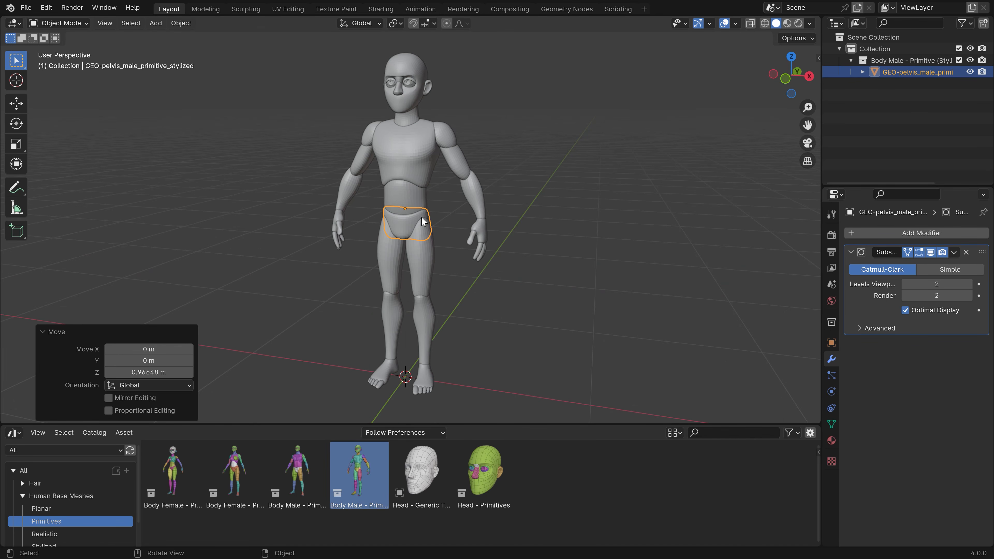
Try rotating the male body's left upper arm and left forearm around their joints
{"action": "left_click", "coordinate": [455, 153]}
{"action": "middle_click_drag", "start_coordinate": [455, 153], "coordinate": [458, 122], "text": "ctrl"}
{"action": "key", "text": "r"}
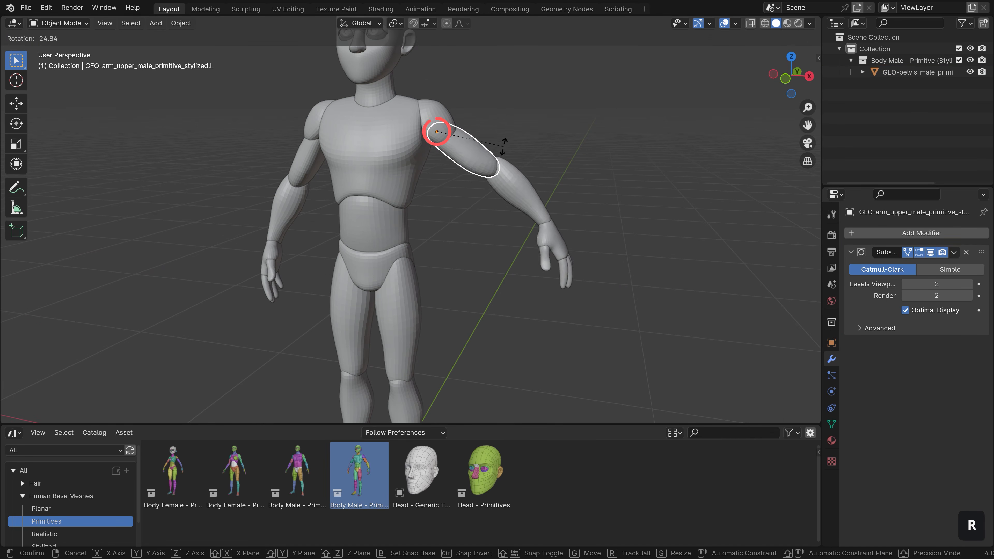
{"action": "key", "text": "Escape"}
{"action": "left_click", "coordinate": [479, 226]}
{"action": "key", "text": "r"}
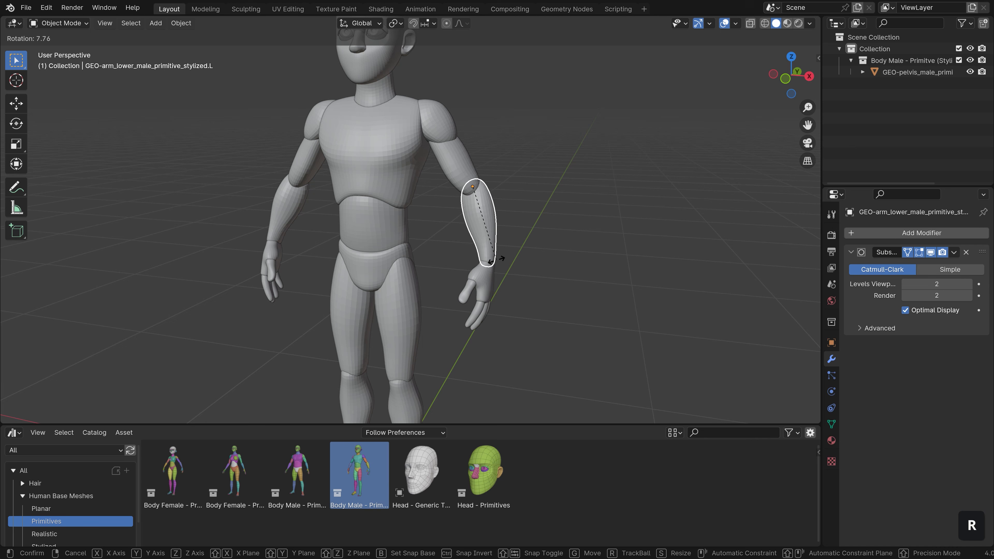
{"action": "key", "text": "Escape"}
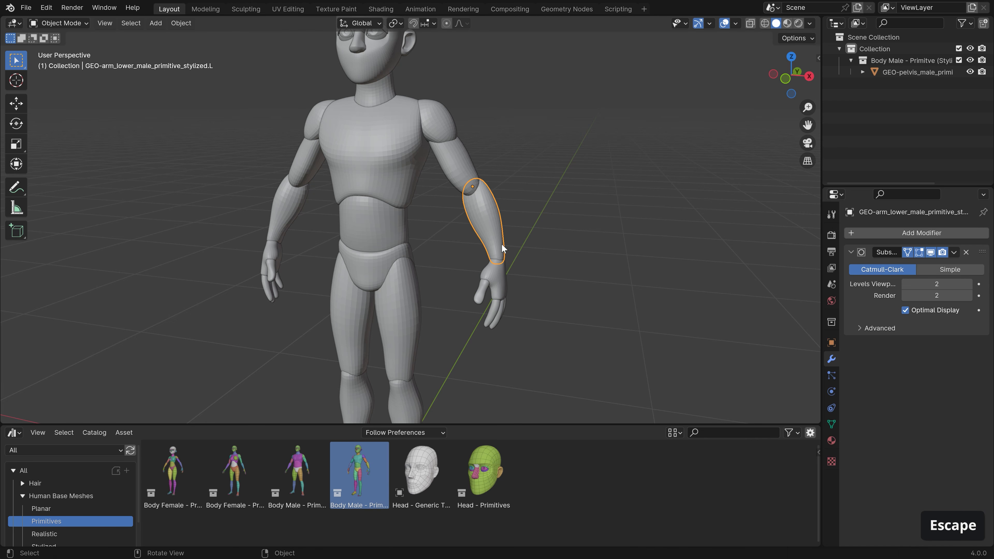
Try rotating the left shoulder so the whole left arm swings outward
{"action": "left_click", "coordinate": [496, 290]}
{"action": "left_click", "coordinate": [469, 182]}
{"action": "middle_click_drag", "start_coordinate": [472, 221], "coordinate": [517, 215]}
{"action": "key", "text": "r"}
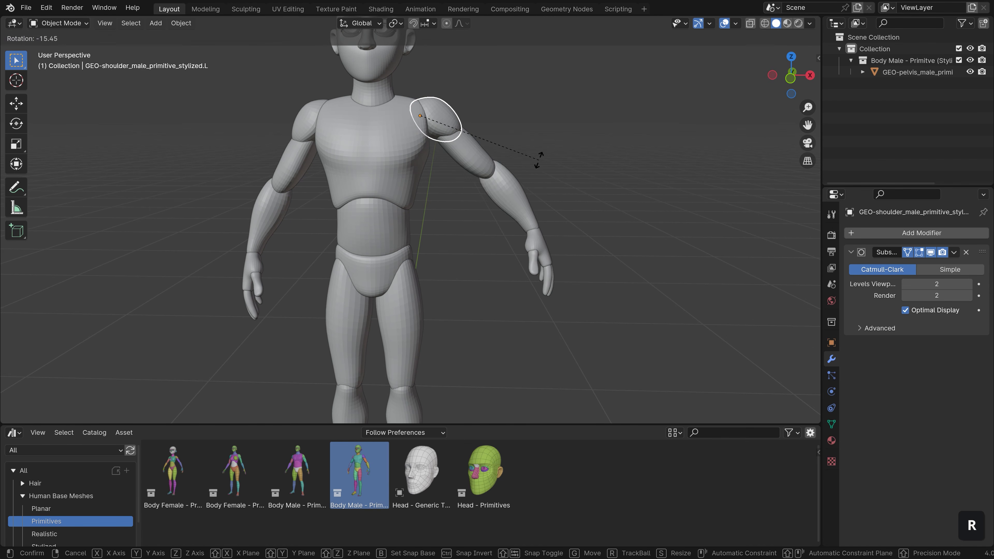
{"action": "key", "text": "Escape"}
Try a trackball rotation on the left forearm and a plain rotation on the left hand
{"action": "left_click", "coordinate": [482, 222]}
{"action": "key", "text": "r"}
{"action": "key", "text": "r"}
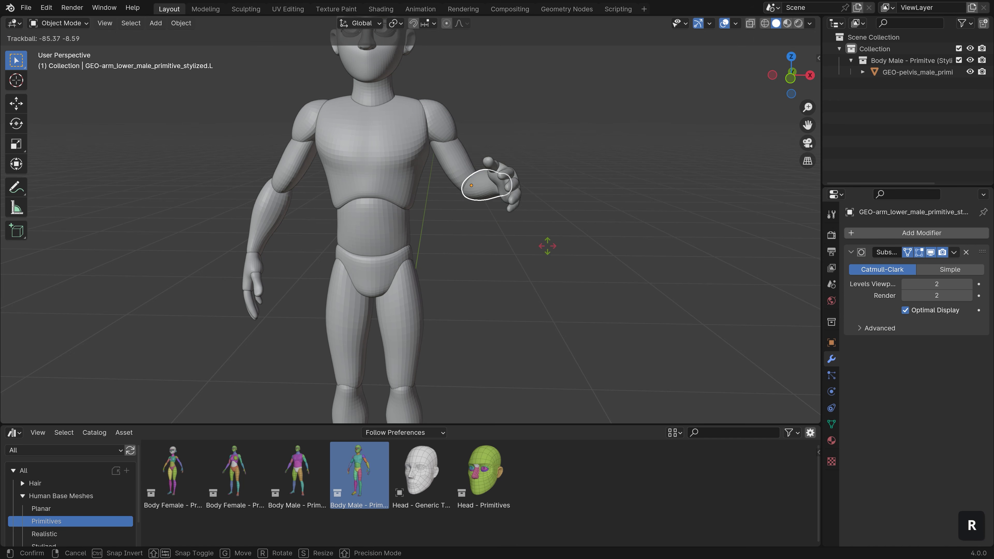
{"action": "key", "text": "Escape"}
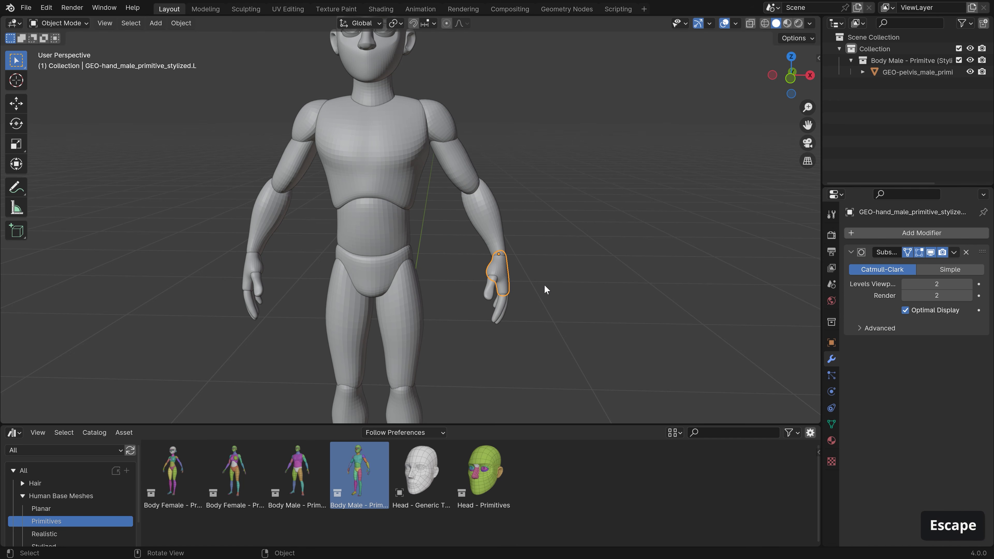
{"action": "key", "text": "r"}
{"action": "key", "text": "Escape"}
Try rotating the left shoulder again, cancelling each rotation
{"action": "middle_click_drag", "start_coordinate": [442, 119], "coordinate": [477, 165], "text": "shift"}
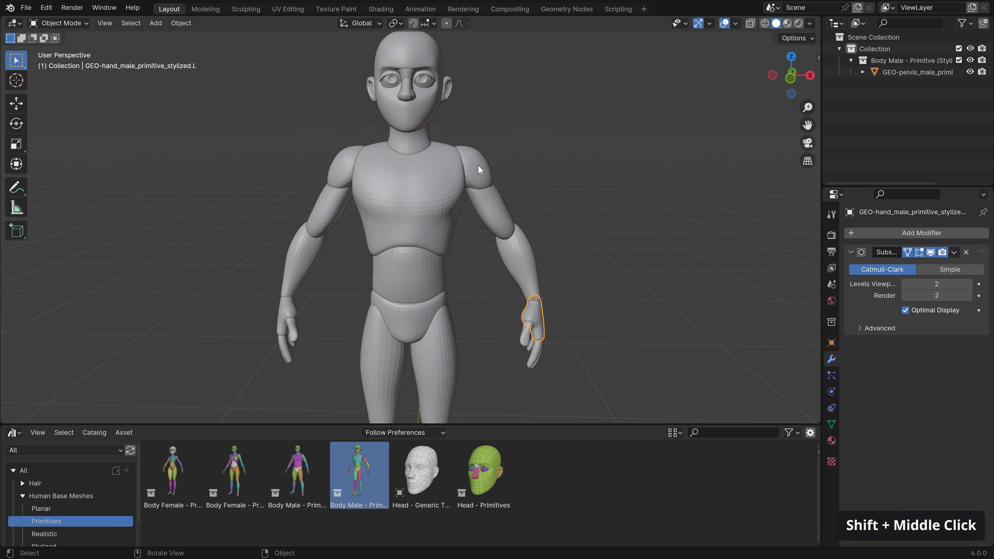
{"action": "left_click", "coordinate": [481, 169]}
{"action": "key", "text": "r"}
{"action": "key", "text": "Escape"}
{"action": "key", "text": "r"}
{"action": "key", "text": "Escape"}
Try rotating the belly part of the male body
{"action": "left_click", "coordinate": [416, 271]}
{"action": "middle_click_drag", "start_coordinate": [532, 229], "coordinate": [432, 221]}
{"action": "key", "text": "r"}
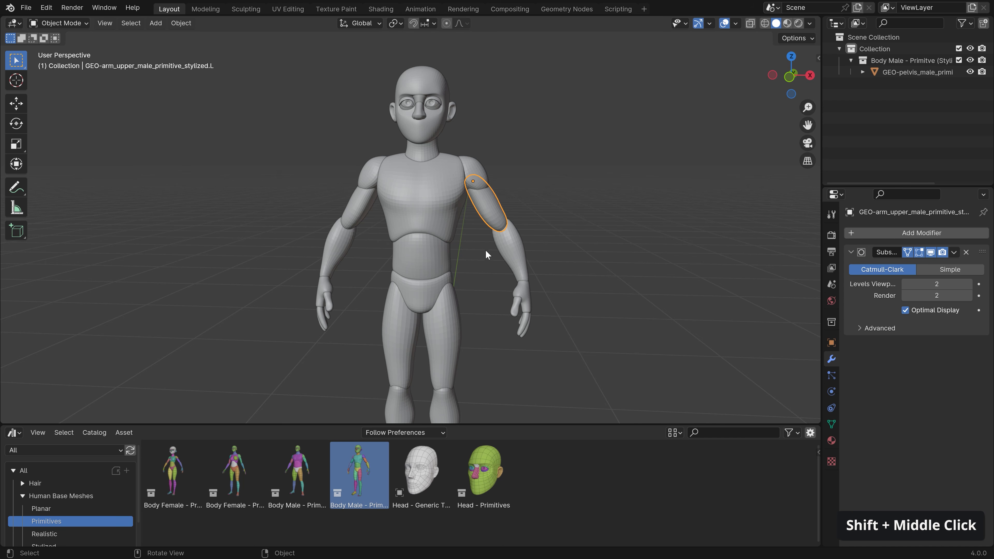
{"action": "left_click", "coordinate": [363, 205]}
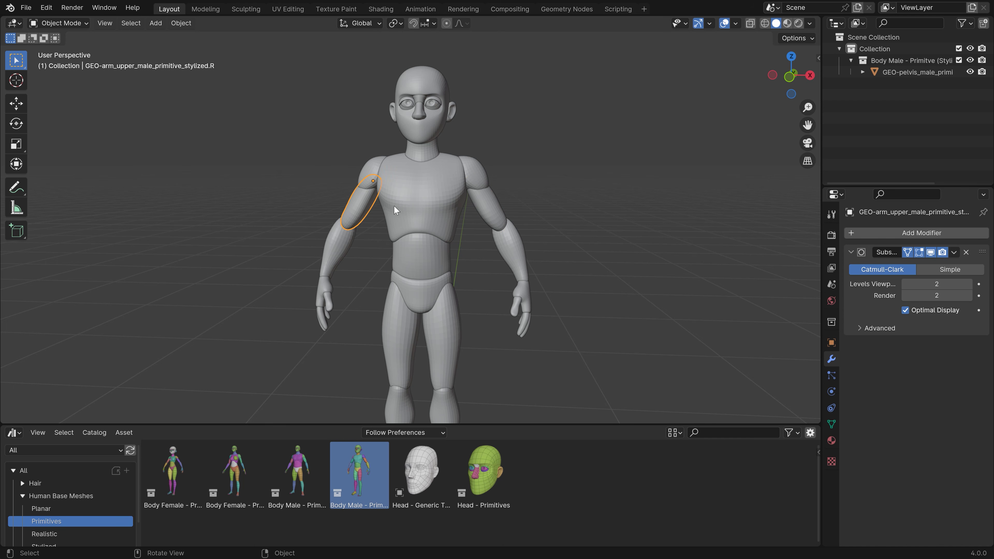
Switch the left upper arm to Sculpt Mode, set the Clay Strips brush radius to 80 px, and return to Object Mode
{"action": "left_click", "coordinate": [487, 207]}
{"action": "middle_click_drag", "start_coordinate": [487, 201], "coordinate": [486, 211], "text": "ctrl"}
{"action": "key", "text": "Tab"}
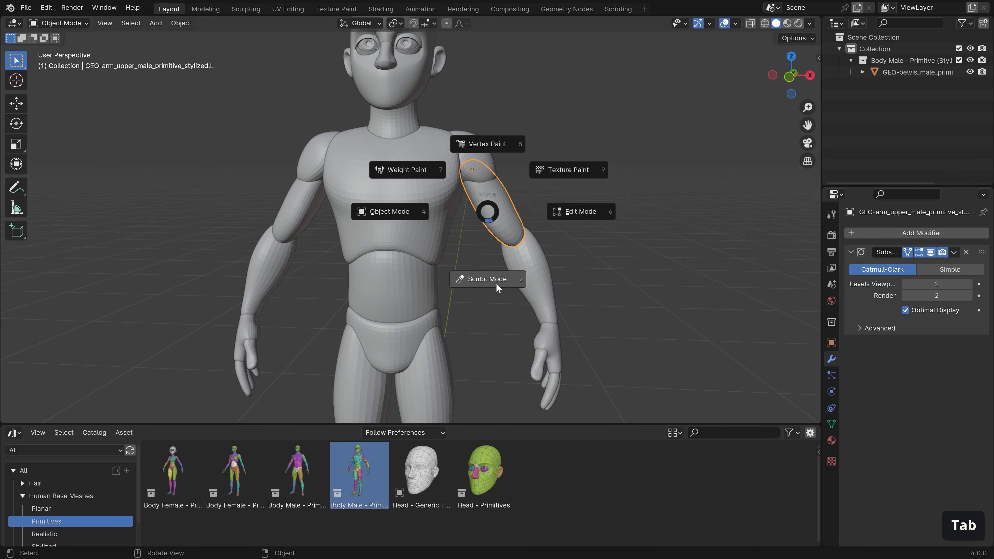
{"action": "left_click", "coordinate": [495, 283]}
{"action": "key", "text": "f"}
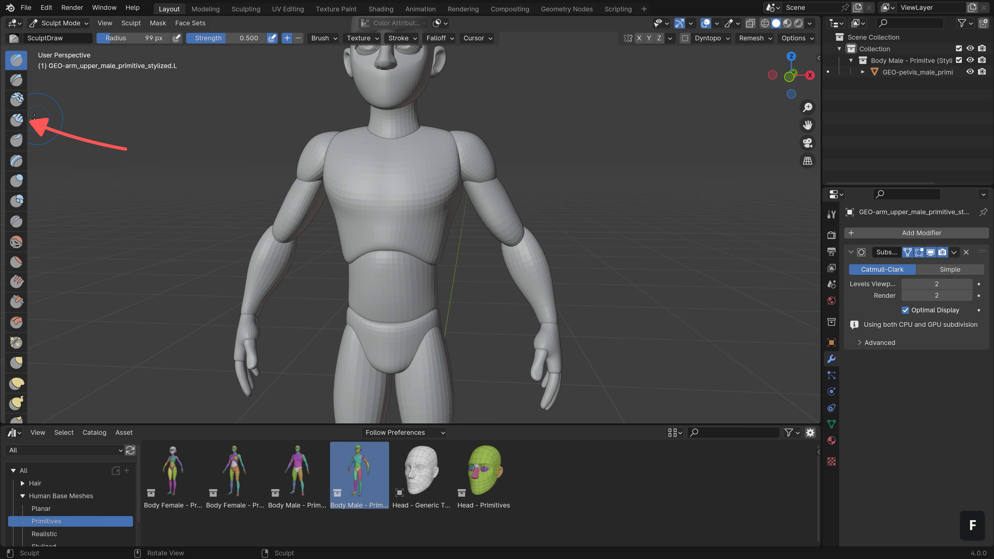
{"action": "left_click", "coordinate": [16, 119]}
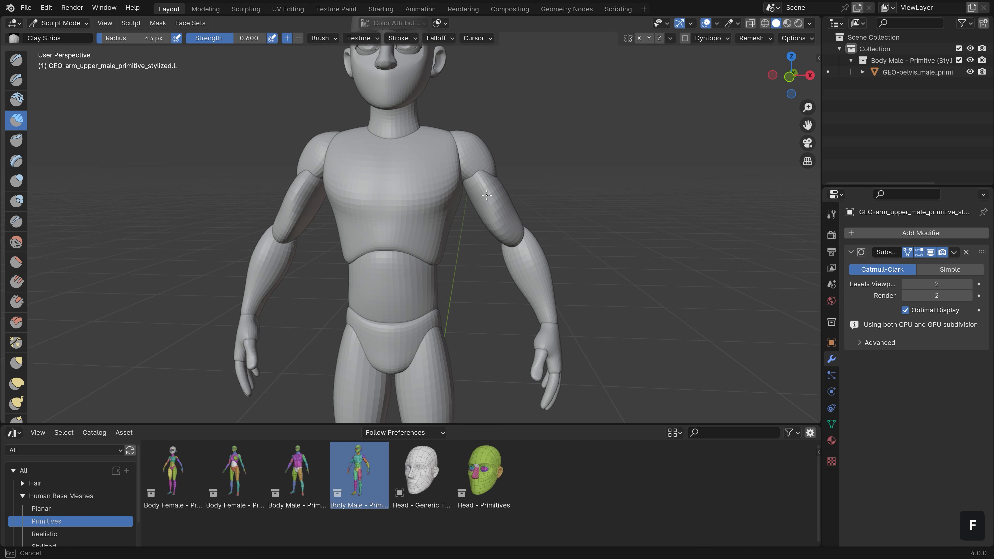
{"action": "key", "text": "Tab"}
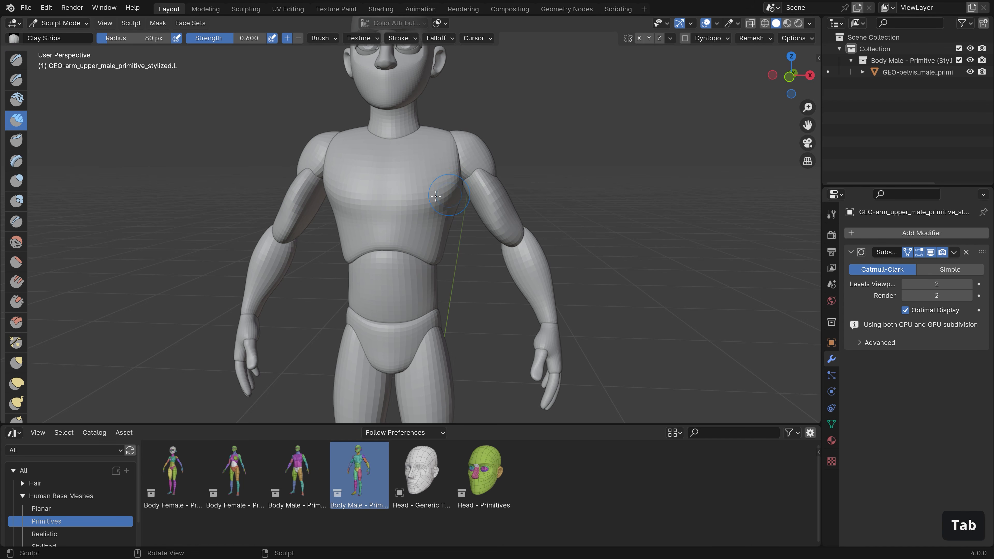
Rotate the left shoulder about 17.3° toward the body and swing the right shoulder so the right arm is raised outward
{"action": "left_click", "coordinate": [469, 184]}
{"action": "key", "text": "r"}
{"action": "left_click", "coordinate": [566, 250]}
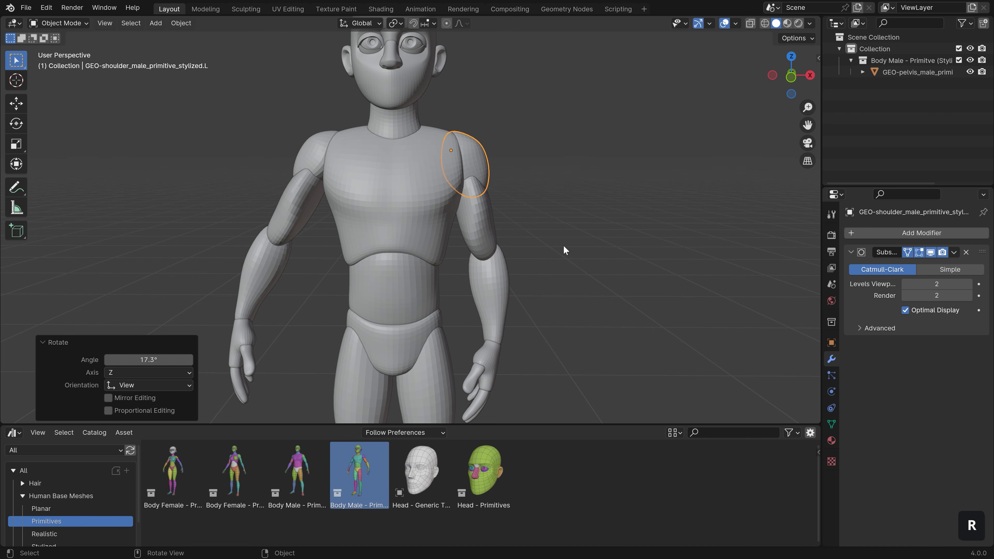
{"action": "left_click", "coordinate": [313, 164]}
{"action": "key", "text": "r"}
{"action": "left_click", "coordinate": [320, 298]}
Bulge the left forearm outward with the Grab brush in Sculpt Mode and return to Object Mode
{"action": "left_click", "coordinate": [496, 289]}
{"action": "middle_click_drag", "start_coordinate": [500, 289], "coordinate": [501, 247], "text": "shift"}
{"action": "key", "text": "Tab"}
{"action": "key", "text": "f"}
{"action": "left_click", "coordinate": [543, 269]}
{"action": "key", "text": "g"}
{"action": "mouse_move", "coordinate": [495, 251]}
{"action": "left_mouse_down"}
{"action": "mouse_move", "coordinate": [510, 235]}
{"action": "mouse_move", "coordinate": [524, 265]}
{"action": "left_mouse_up"}
{"action": "key", "text": "Tab"}
{"action": "mouse_move", "coordinate": [499, 245]}
{"action": "middle_mouse_down", "text": "ctrl"}
{"action": "mouse_move", "coordinate": [488, 270]}
{"action": "mouse_move", "coordinate": [447, 266]}
{"action": "middle_mouse_up", "text": "ctrl"}
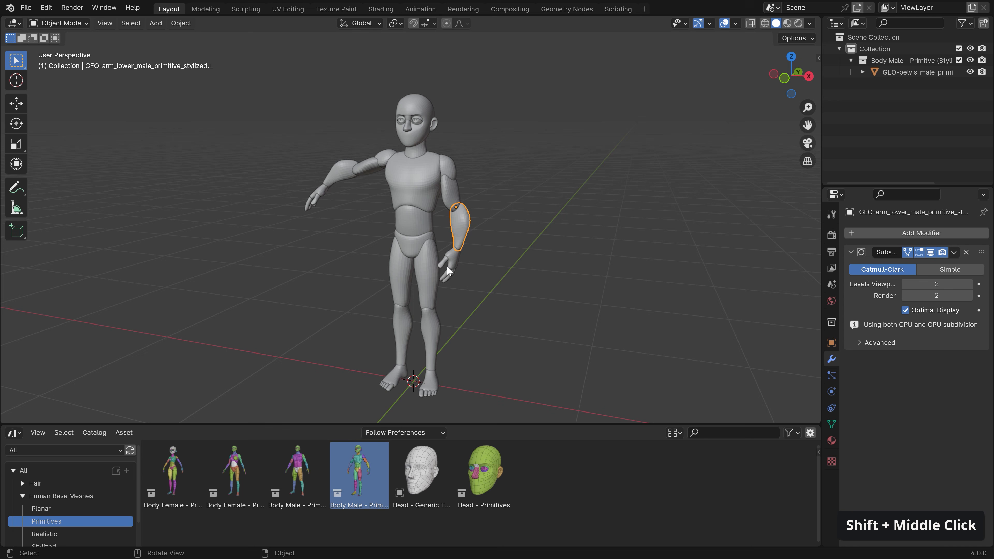
Scale up the male body's chest and scale the belly by about 1.187
{"action": "left_click", "coordinate": [427, 193]}
{"action": "key", "text": "s"}
{"action": "left_click", "coordinate": [513, 252]}
{"action": "left_click", "coordinate": [422, 223]}
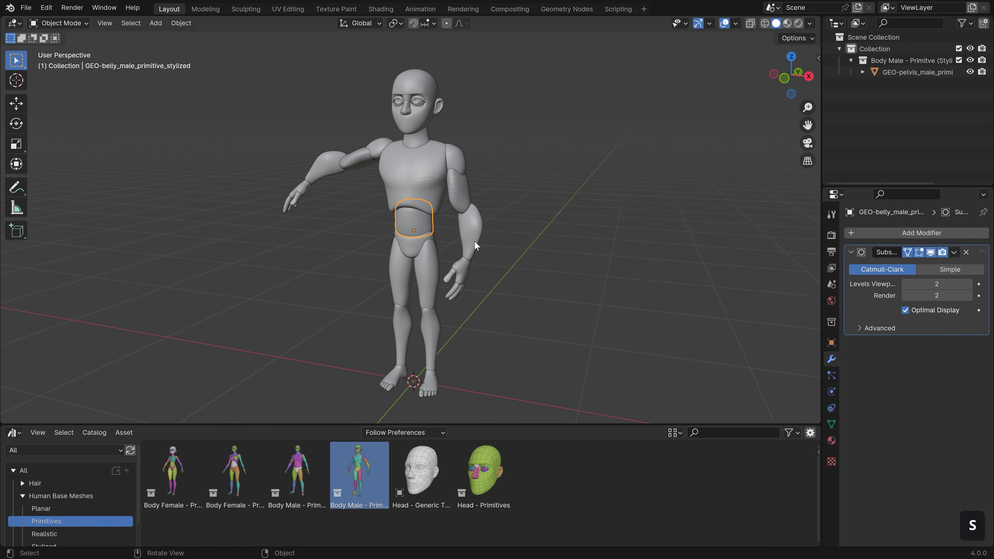
{"action": "key", "text": "s"}
{"action": "left_click", "coordinate": [497, 252]}
{"action": "middle_click_drag", "start_coordinate": [495, 253], "coordinate": [456, 222], "text": "shift"}
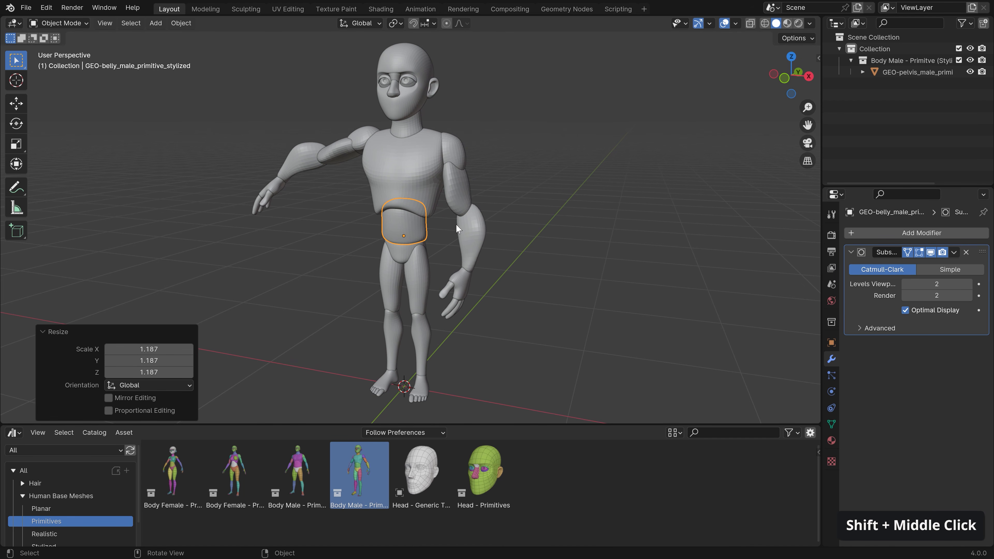
Make all the male body's parts single-user for Object & Data
{"action": "key", "text": "a"}
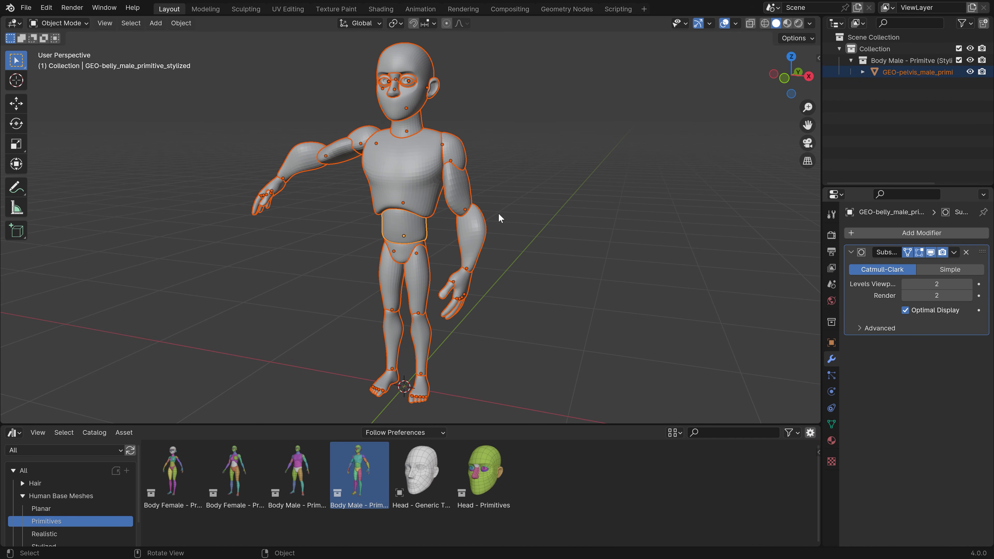
{"action": "key", "text": "ctrl+a"}
{"action": "left_click", "coordinate": [428, 226]}
{"action": "left_click", "coordinate": [188, 23]}
{"action": "mouse_move", "coordinate": [228, 214]}
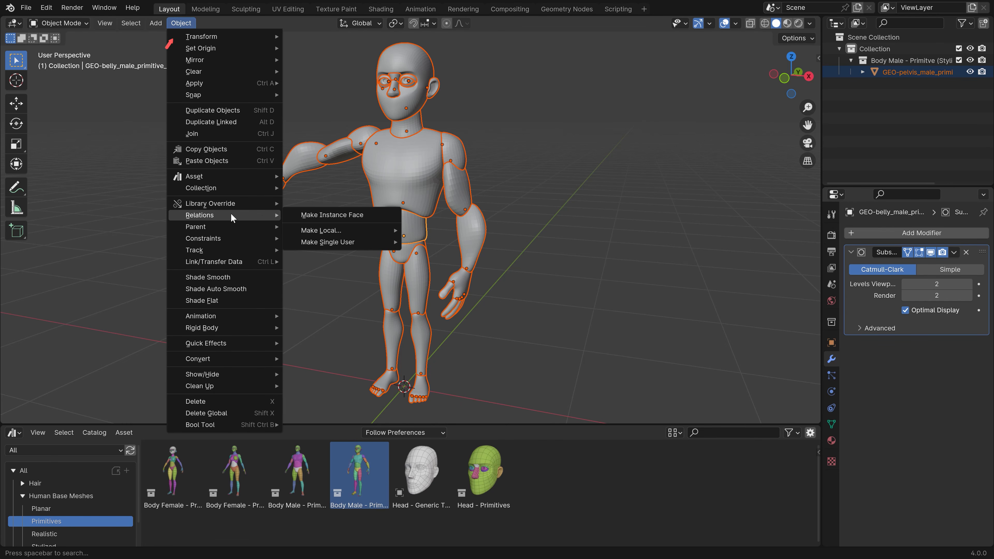
{"action": "mouse_move", "coordinate": [388, 242]}
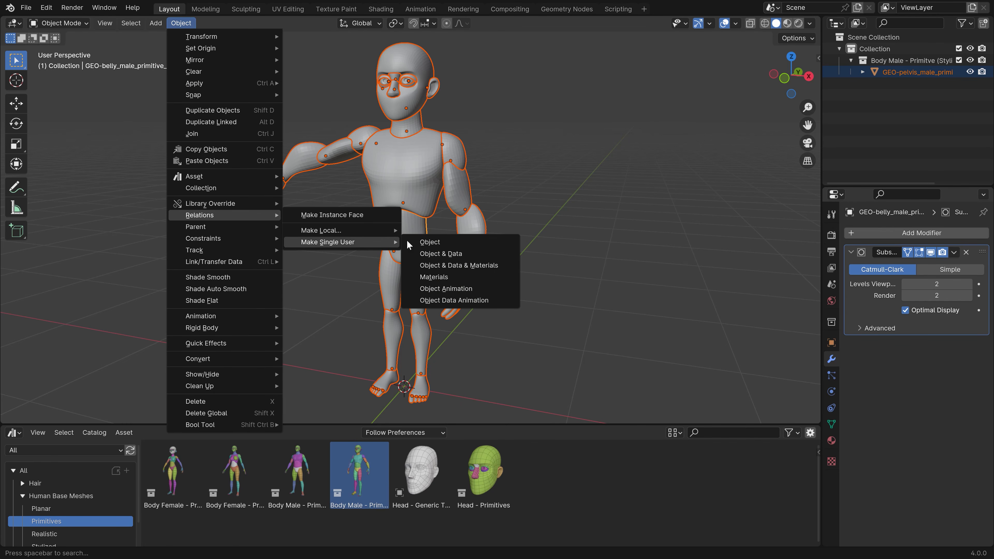
{"action": "left_click", "coordinate": [452, 253]}
Apply the scale of all the selected body parts
{"action": "key", "text": "ctrl+a"}
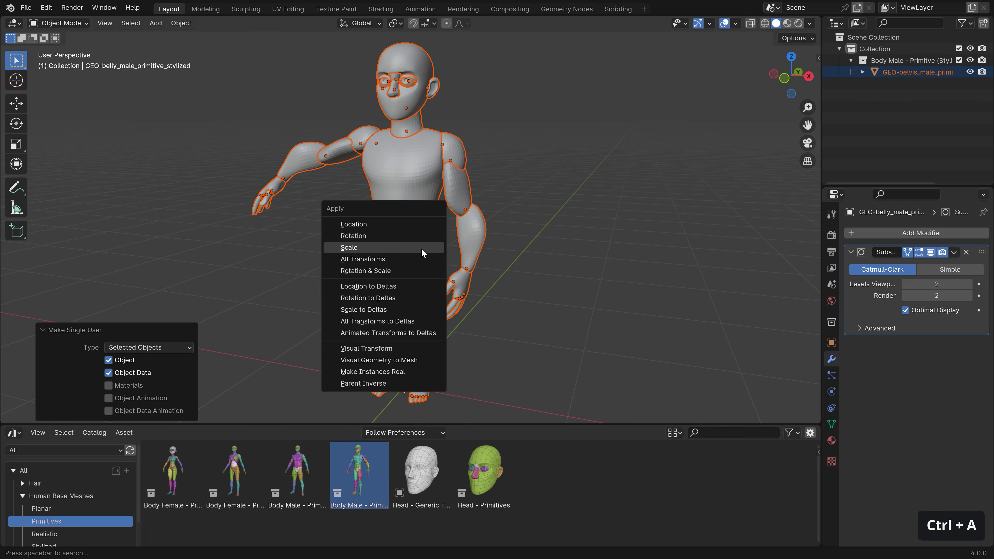
{"action": "left_click", "coordinate": [423, 250]}
{"action": "middle_click_drag", "start_coordinate": [423, 259], "coordinate": [414, 207]}
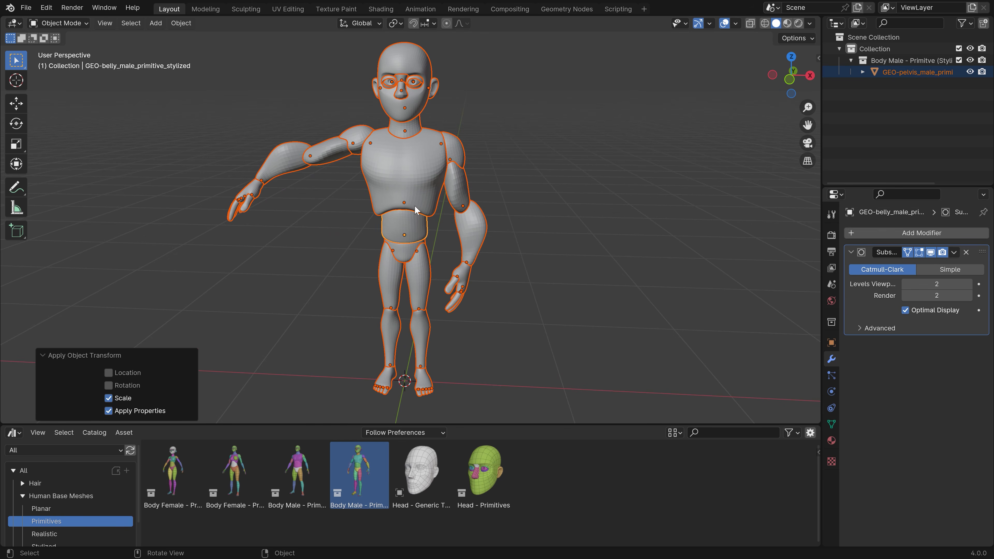
Convert all the body parts with Visual Geometry to Mesh to bake in their subdivision modifiers
{"action": "left_click", "coordinate": [414, 208]}
{"action": "left_click", "coordinate": [479, 231]}
{"action": "left_click", "coordinate": [453, 282]}
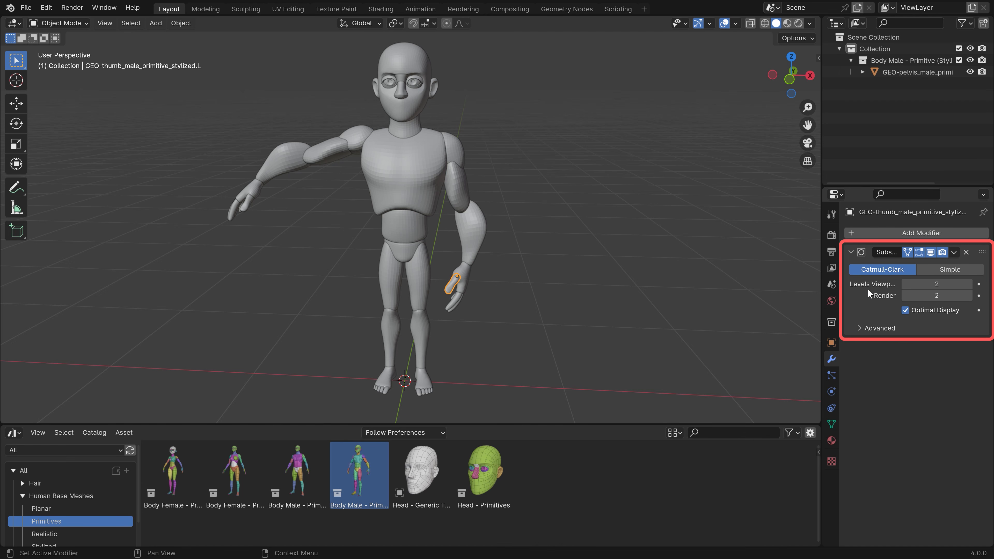
{"action": "key", "text": "a"}
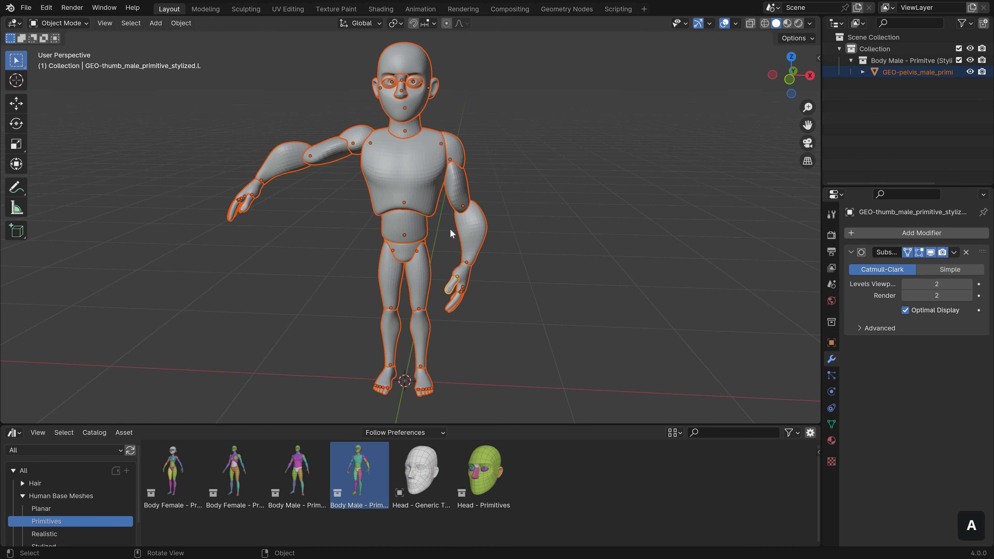
{"action": "key", "text": "ctrl+a"}
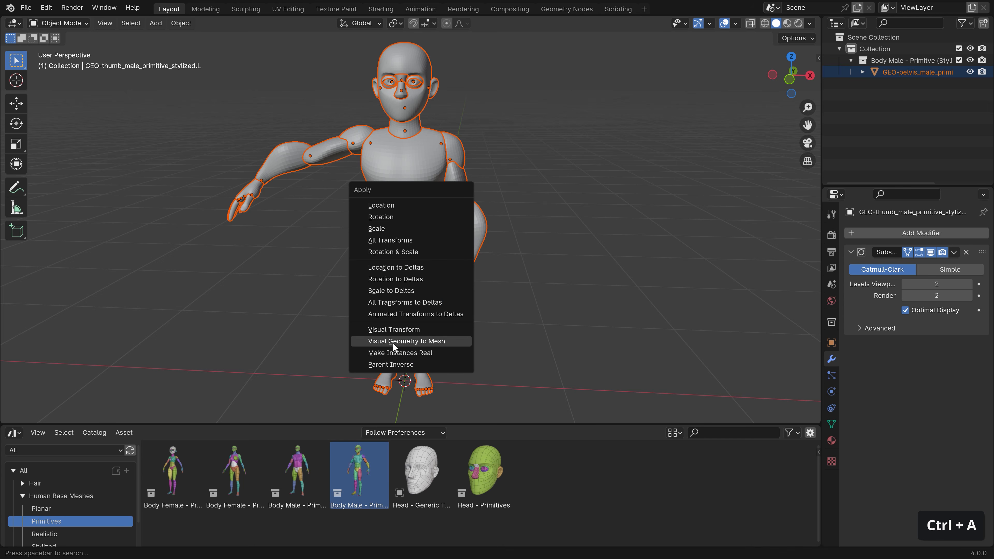
{"action": "left_click", "coordinate": [393, 342]}
Make a short sculpt stroke on the left forearm in Sculpt Mode and return to Object Mode
{"action": "left_click", "coordinate": [467, 241]}
{"action": "middle_click_drag", "start_coordinate": [467, 240], "coordinate": [484, 248], "text": "ctrl"}
{"action": "key", "text": "Tab"}
{"action": "mouse_move", "coordinate": [484, 247]}
{"action": "left_mouse_down"}
{"action": "mouse_move", "coordinate": [460, 231]}
{"action": "mouse_move", "coordinate": [477, 253]}
{"action": "left_mouse_up"}
{"action": "key", "text": "Tab"}
Join all the body parts into one object with the pelvis as the active object
{"action": "key", "text": "a"}
{"action": "middle_click", "coordinate": [445, 242]}
{"action": "left_click", "coordinate": [398, 253], "text": "shift"}
{"action": "key", "text": "ctrl+j"}
{"action": "middle_click_drag", "start_coordinate": [444, 241], "coordinate": [415, 269]}
Voxel remesh the joined male body in Sculpt Mode and smooth over its merged surface
{"action": "key", "text": "Tab"}
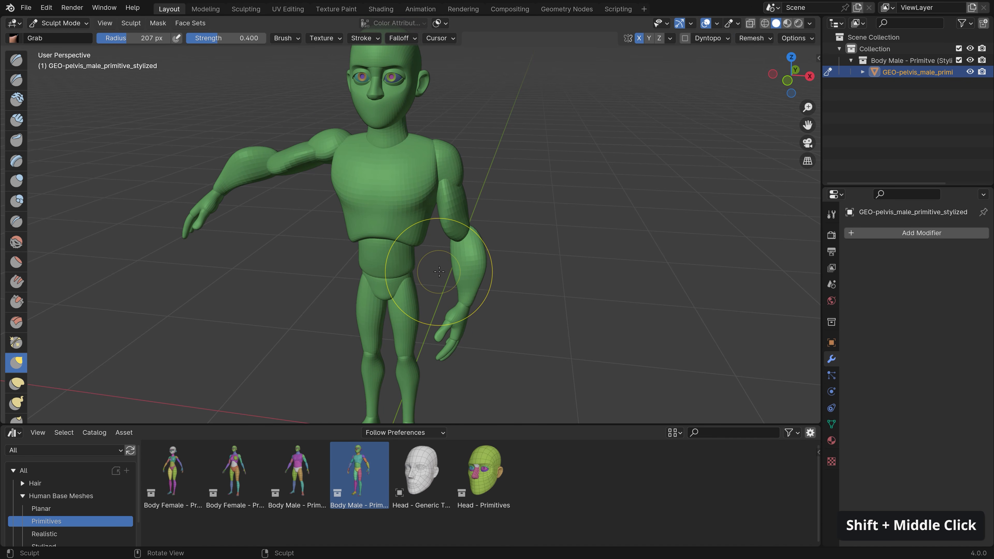
{"action": "key", "text": "r"}
{"action": "left_click", "coordinate": [460, 255]}
{"action": "key", "text": "ctrl+r"}
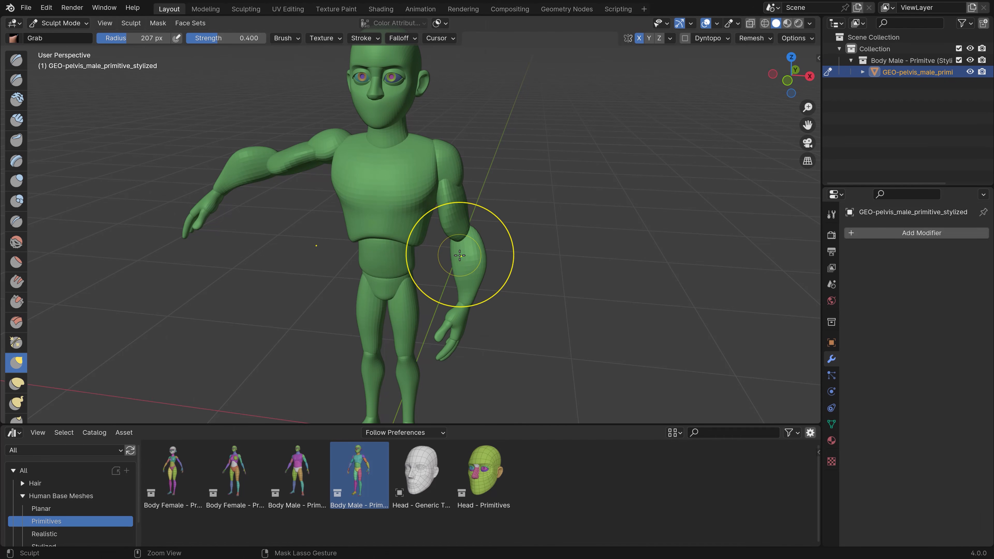
{"action": "key", "text": "ctrl+r"}
{"action": "mouse_move", "coordinate": [460, 255]}
{"action": "middle_mouse_down"}
{"action": "mouse_move", "coordinate": [416, 250]}
{"action": "mouse_move", "coordinate": [409, 194]}
{"action": "middle_mouse_up"}
{"action": "mouse_move", "coordinate": [409, 208]}
{"action": "left_mouse_down", "text": "shift"}
{"action": "mouse_move", "coordinate": [406, 223]}
{"action": "mouse_move", "coordinate": [419, 232]}
{"action": "left_mouse_up", "text": "shift"}
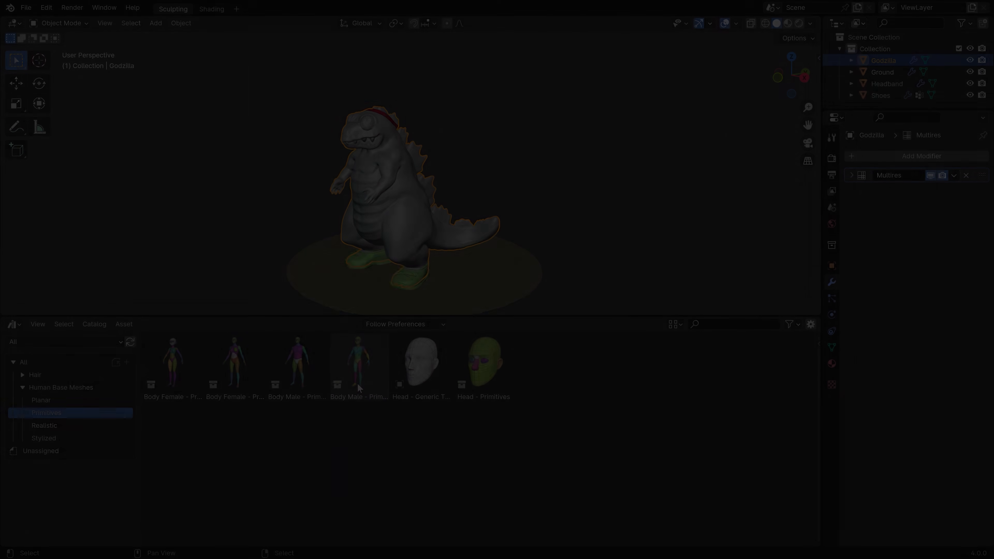
Place the stylized male primitive body in the Godzilla scene and scale it up to about Godzilla's height
{"action": "mouse_move", "coordinate": [357, 383]}
{"action": "left_mouse_down"}
{"action": "mouse_move", "coordinate": [326, 271]}
{"action": "mouse_move", "coordinate": [326, 290]}
{"action": "left_mouse_up"}
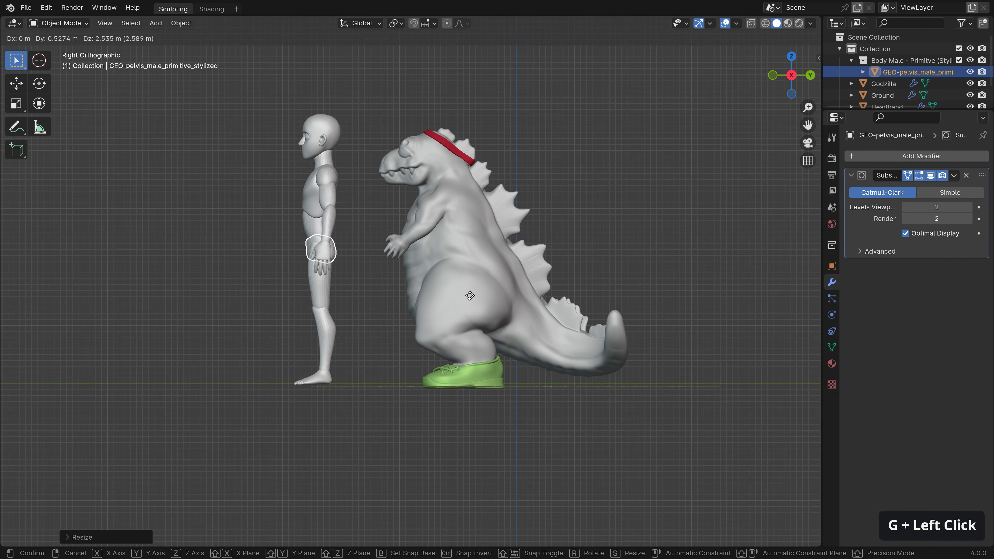
{"action": "key", "text": "s"}
Rotate the left shoulder about 58° to raise the arm sideways and scale it in X and Y without Z
{"action": "key", "text": "r"}
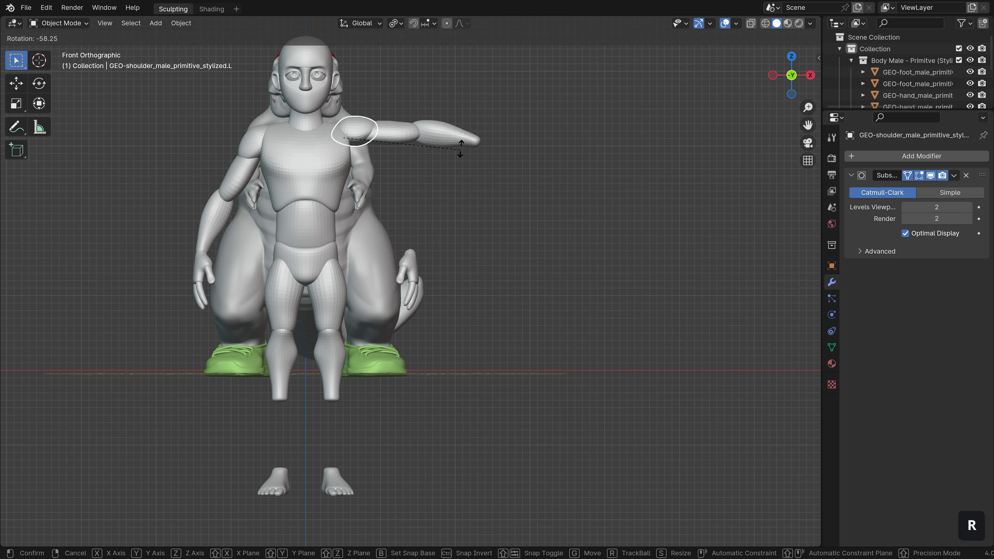
{"action": "right_click", "coordinate": [461, 149]}
{"action": "key", "text": "s"}
{"action": "key", "text": "x"}
{"action": "key", "text": "s"}
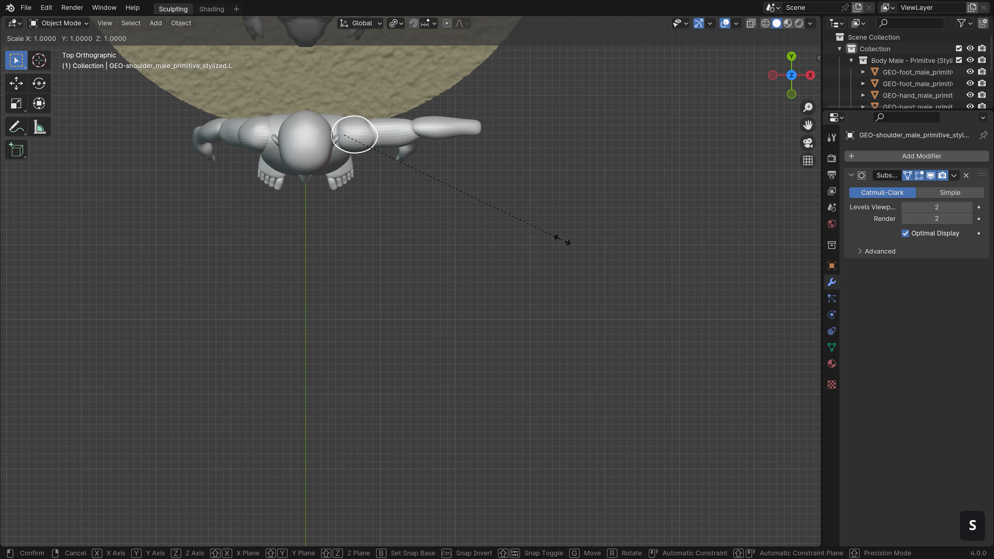
{"action": "key", "text": "shift+z"}
{"action": "left_click", "coordinate": [519, 300]}
Tilt the male body in side view, and rotate its left upper leg and scale along Z
{"action": "key", "text": "KP_3"}
{"action": "key", "text": "r"}
{"action": "left_click", "coordinate": [419, 287]}
{"action": "left_click", "coordinate": [389, 300]}
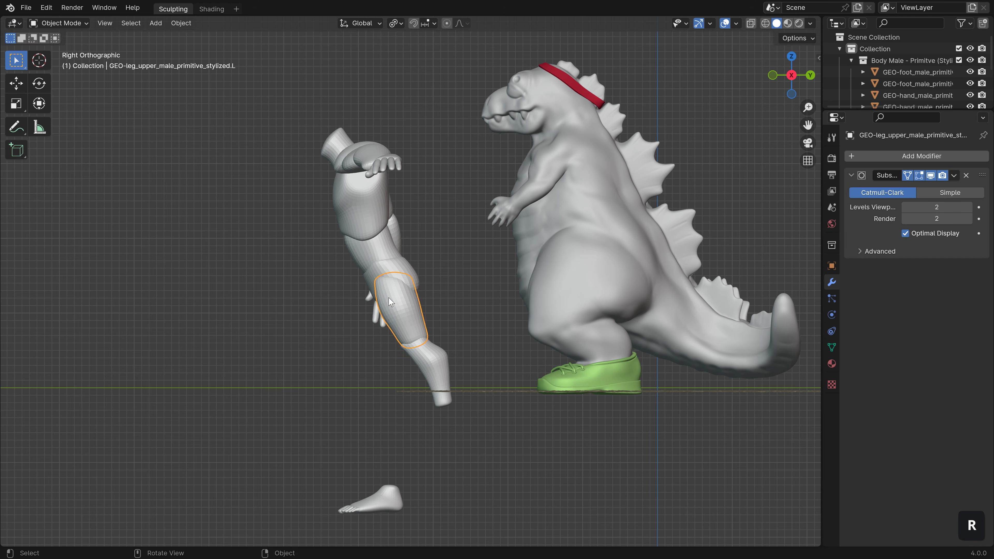
{"action": "key", "text": "r"}
{"action": "key", "text": "s"}
{"action": "key", "text": "z"}
{"action": "left_click", "coordinate": [508, 419]}
{"action": "key", "text": "r"}
{"action": "left_click", "coordinate": [411, 324]}
Mask Godzilla's head with a lasso in Sculpt Mode side view and slice it off into a new object
{"action": "key", "text": "Tab"}
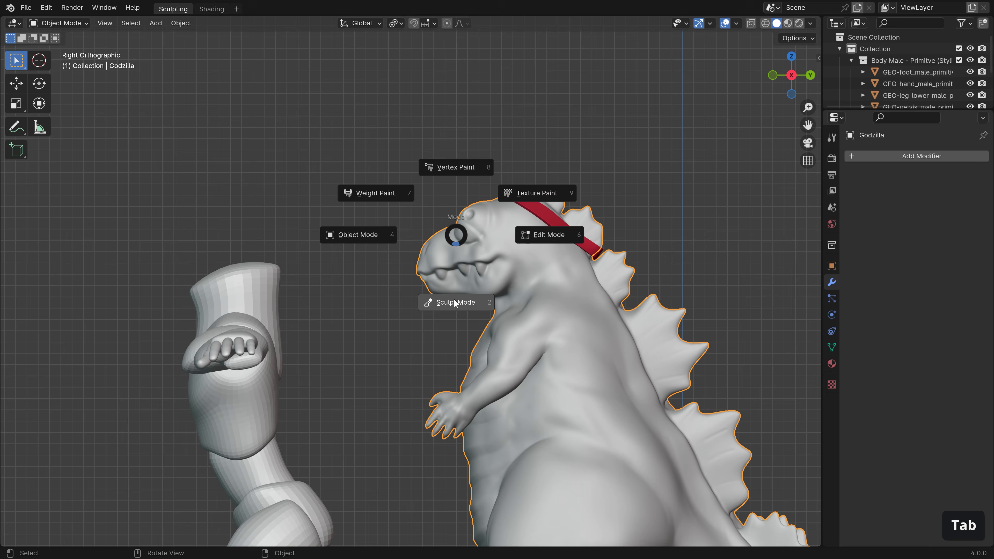
{"action": "left_click", "coordinate": [455, 302]}
{"action": "mouse_move", "coordinate": [422, 328]}
{"action": "left_mouse_down"}
{"action": "mouse_move", "coordinate": [381, 195]}
{"action": "mouse_move", "coordinate": [557, 188]}
{"action": "left_mouse_up"}
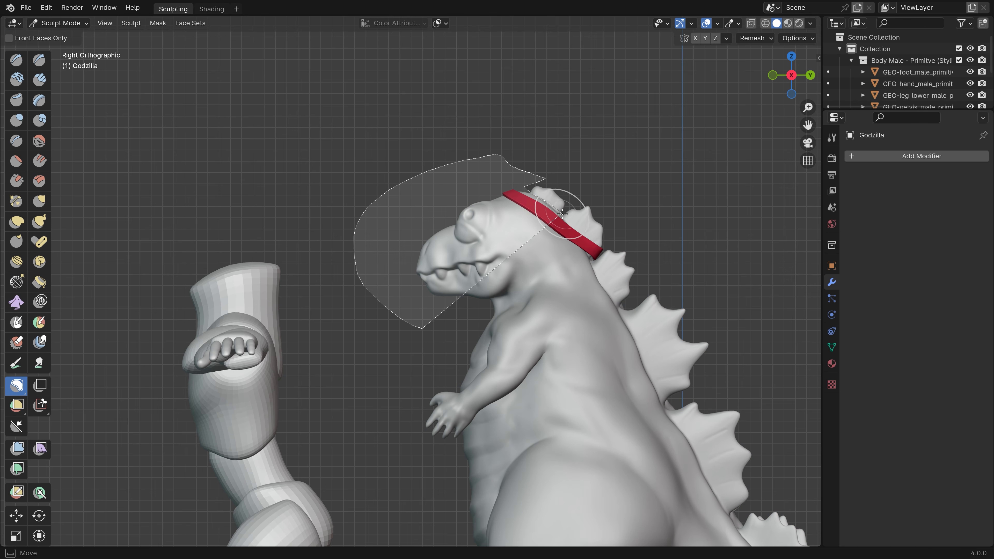
{"action": "left_click_drag", "start_coordinate": [557, 188], "coordinate": [555, 290]}
{"action": "middle_click_drag", "start_coordinate": [556, 291], "coordinate": [430, 274]}
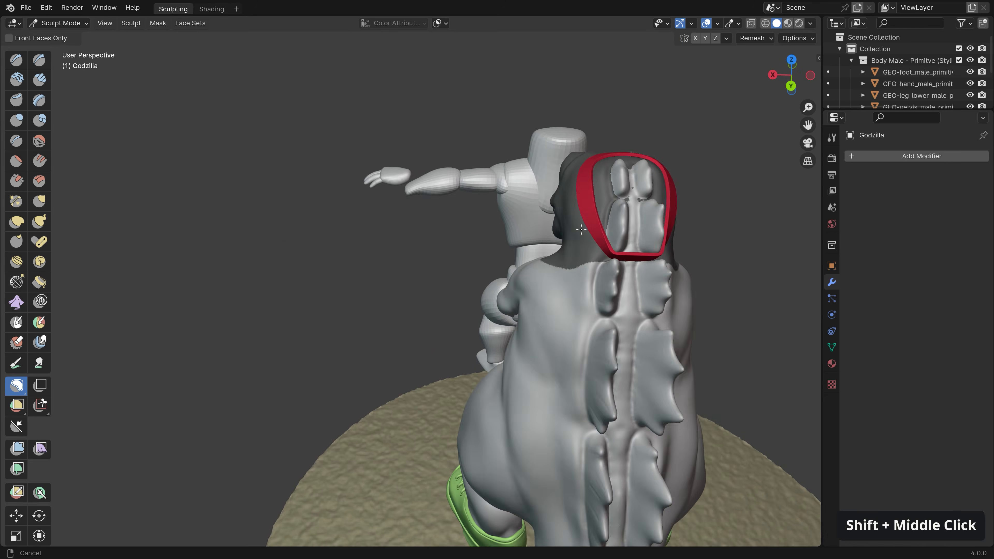
{"action": "middle_click_drag", "start_coordinate": [535, 222], "coordinate": [593, 178], "text": "shift"}
{"action": "key", "text": "KP_3"}
{"action": "left_click", "coordinate": [158, 23]}
{"action": "left_click", "coordinate": [195, 238]}
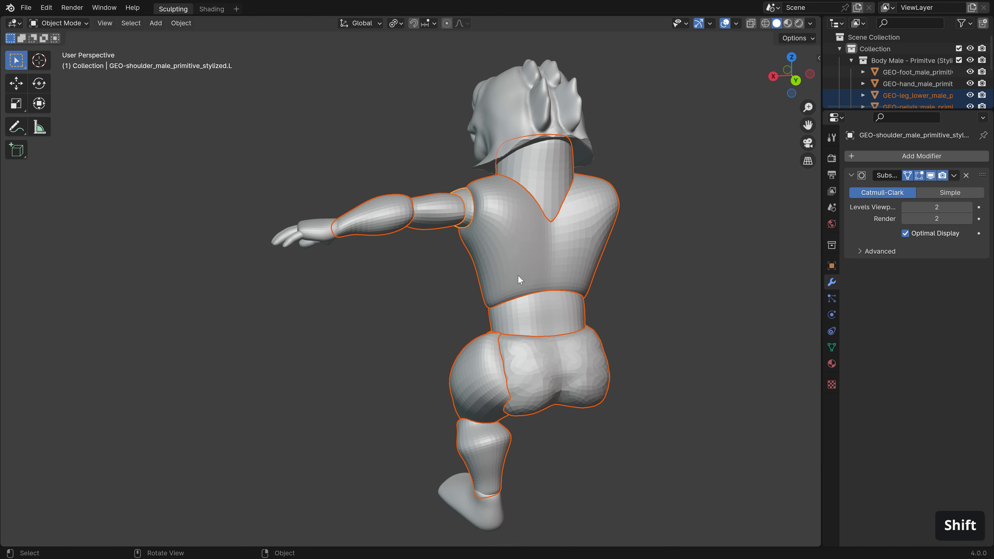
Mask the joined body's lower back, invert the mask, and pull out and inflate a tail with Snake Hook and Inflate
{"action": "key", "text": "ctrl+a"}
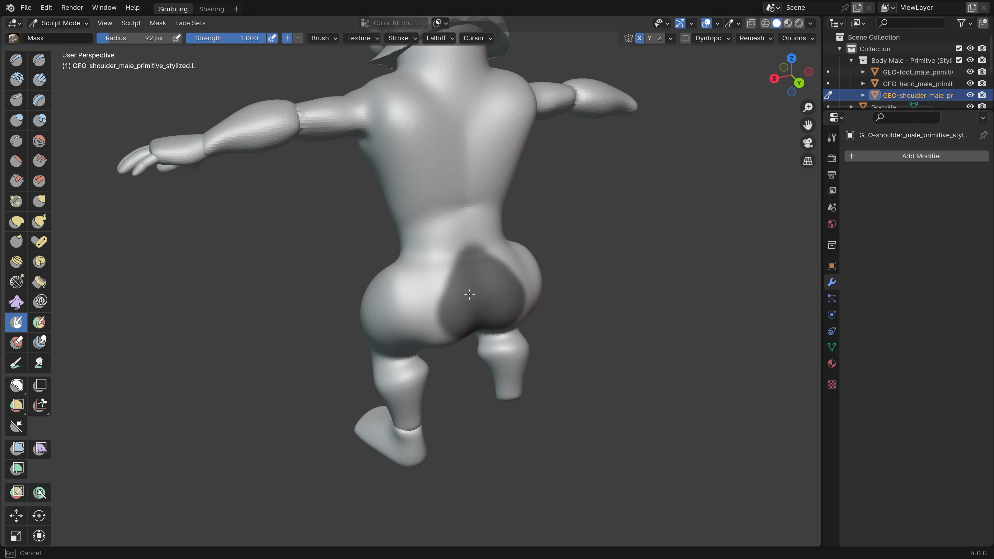
{"action": "key", "text": "ctrl+i"}
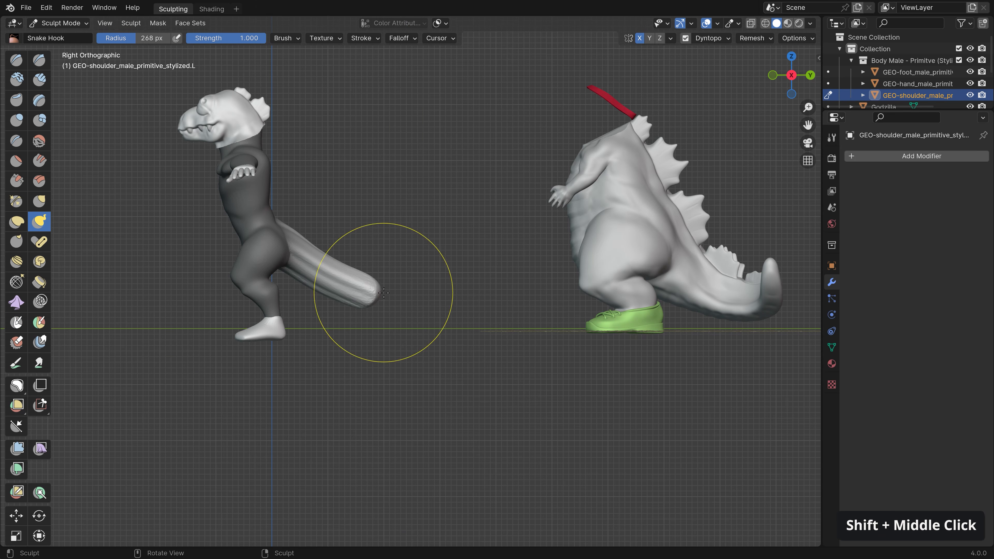
{"action": "left_click_drag", "start_coordinate": [384, 292], "coordinate": [396, 298], "text": "shift"}
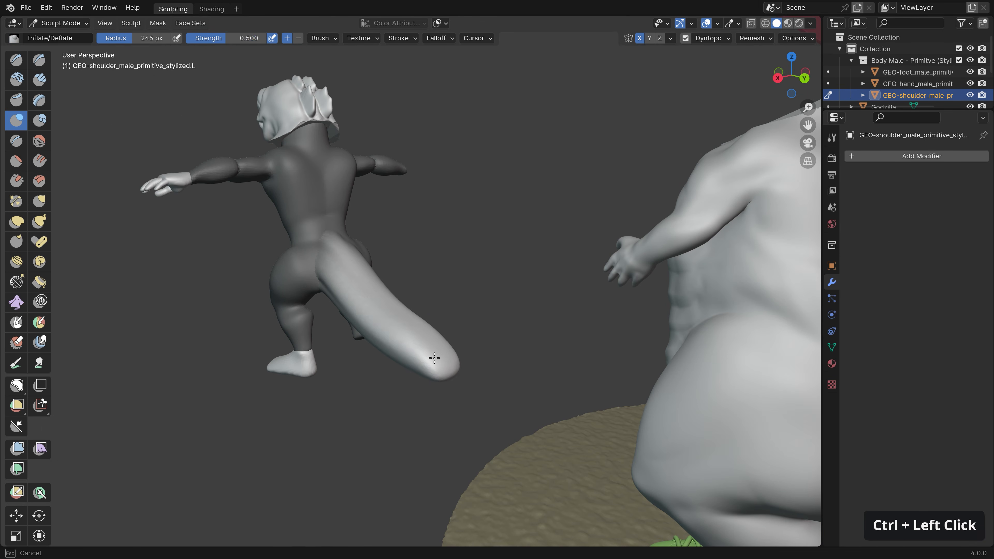
{"action": "key", "text": "f"}
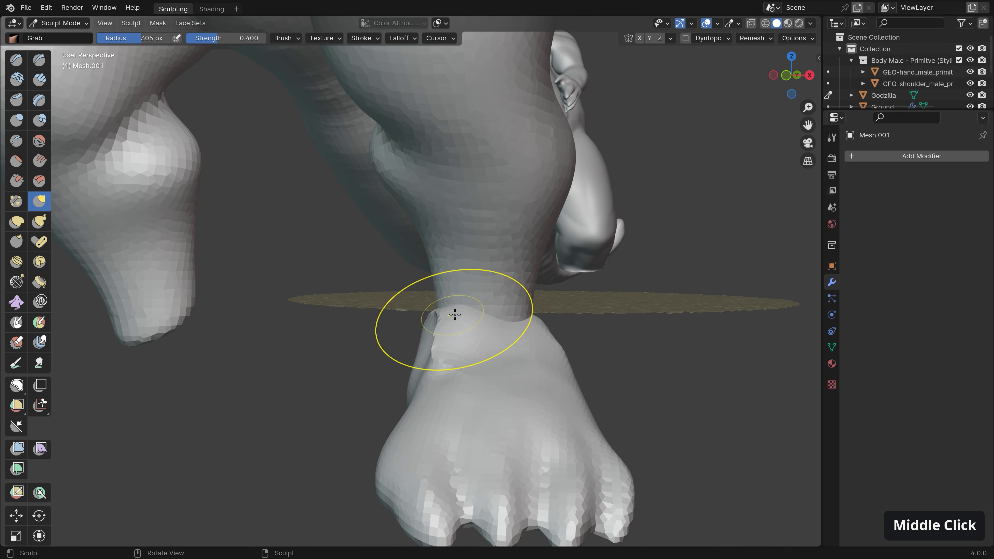
Refine the ankles and sculpt and smooth the chest, abdominal and shoulder muscles of the new body
{"action": "middle_click_drag", "start_coordinate": [455, 322], "coordinate": [289, 322]}
{"action": "left_click_drag", "start_coordinate": [415, 190], "coordinate": [429, 205], "text": "ctrl+shift"}
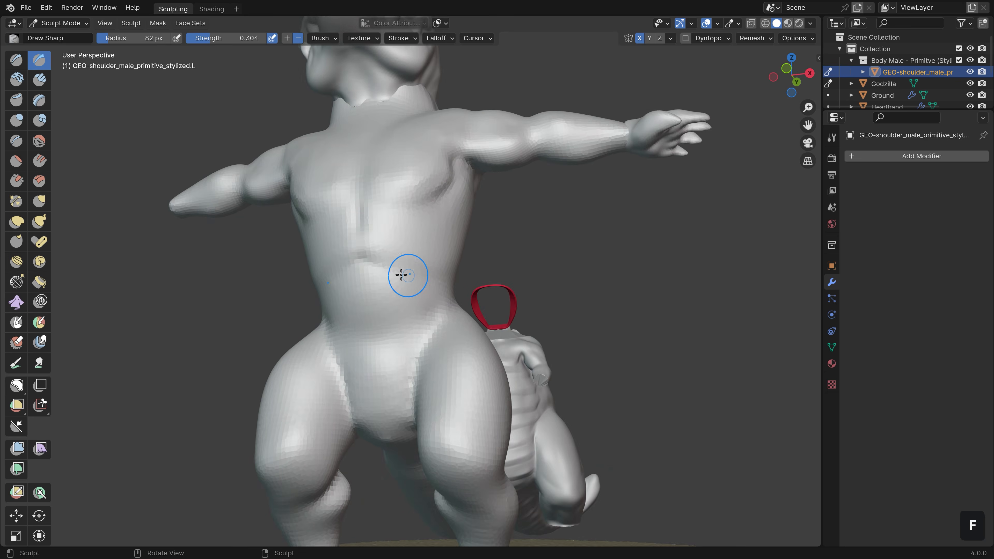
{"action": "middle_click_drag", "start_coordinate": [392, 270], "coordinate": [382, 228], "text": "shift"}
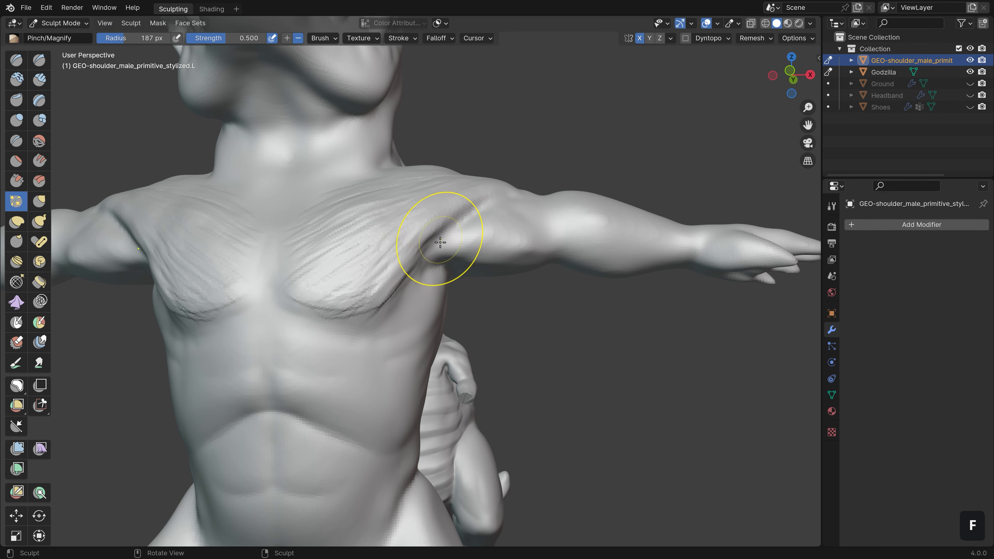
{"action": "left_click_drag", "start_coordinate": [455, 229], "coordinate": [356, 274], "text": "shift"}
{"action": "middle_click_drag", "start_coordinate": [356, 274], "coordinate": [430, 312], "text": "ctrl"}
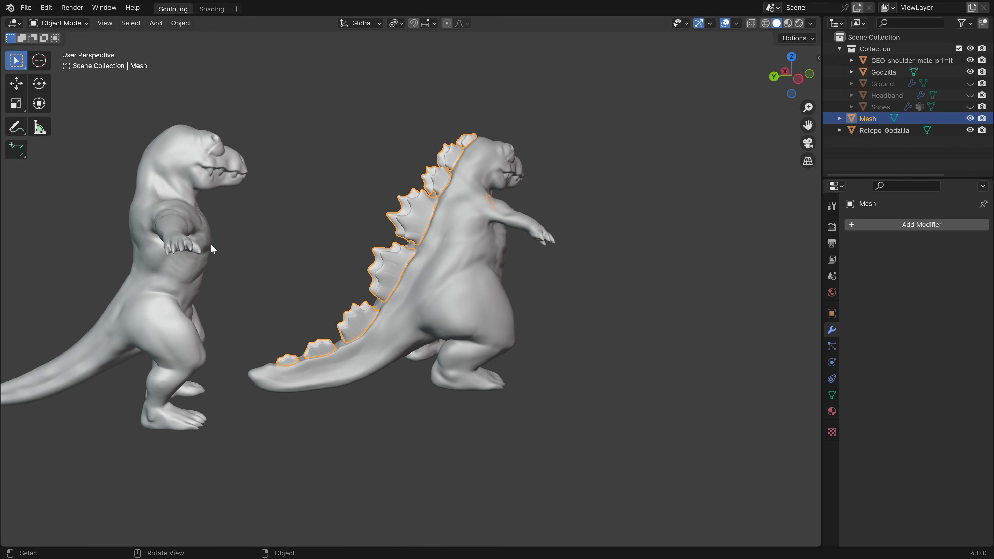
Move and rotate the separated back spikes onto the new body's back in side view
{"action": "key", "text": "alt+a"}
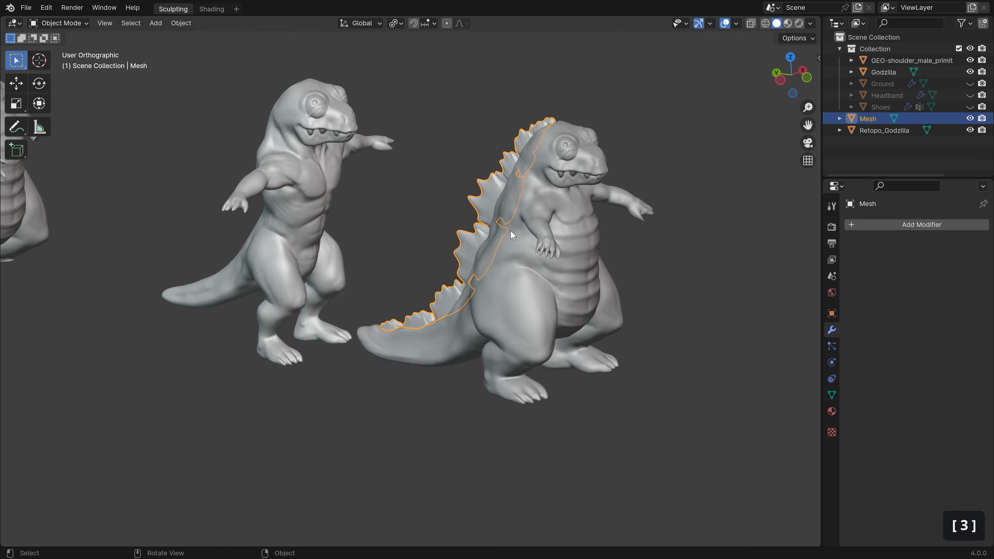
{"action": "key", "text": "3"}
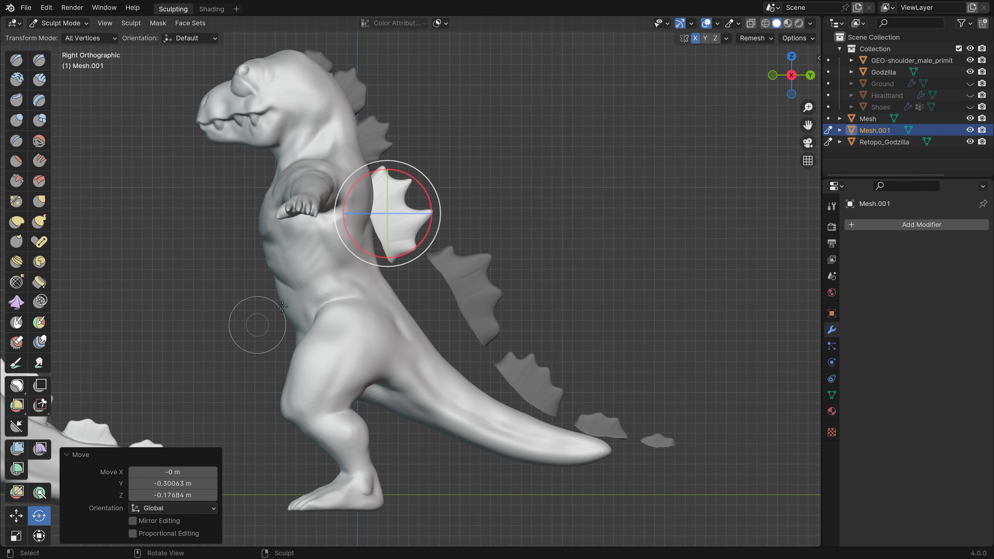
{"action": "middle_click_drag", "start_coordinate": [282, 307], "coordinate": [366, 212]}
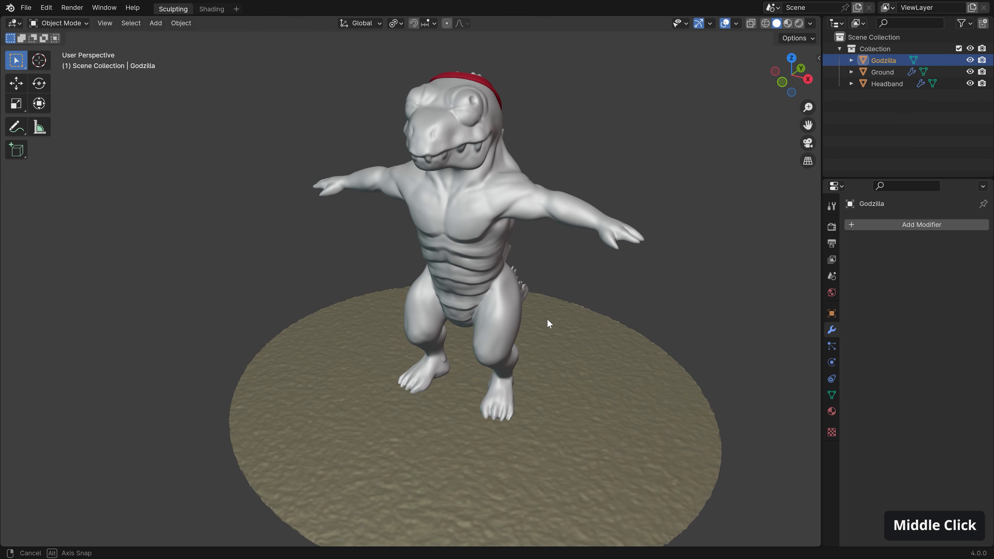
{"action": "middle_click_drag", "start_coordinate": [548, 324], "coordinate": [490, 274]}
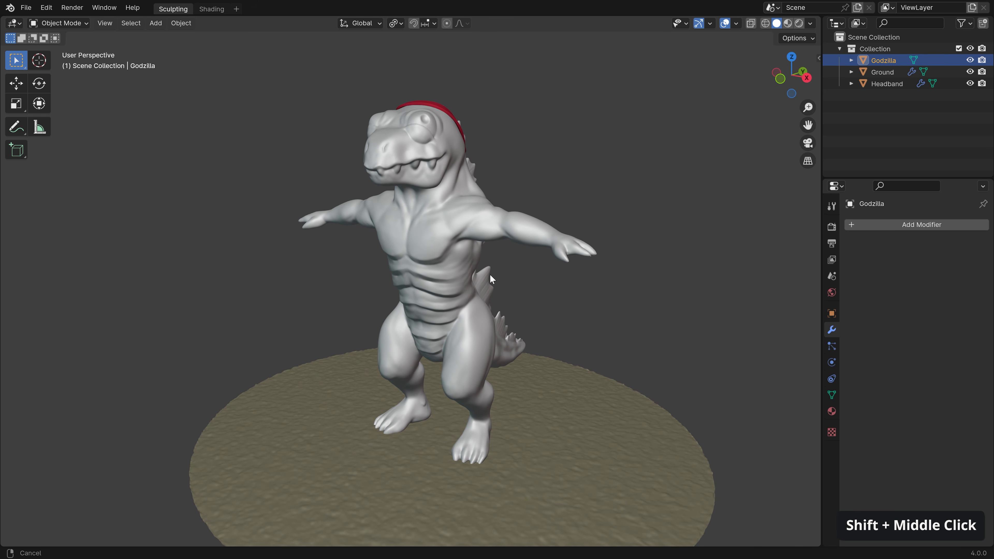
{"action": "middle_click_drag", "start_coordinate": [517, 369], "coordinate": [526, 324], "text": "ctrl"}
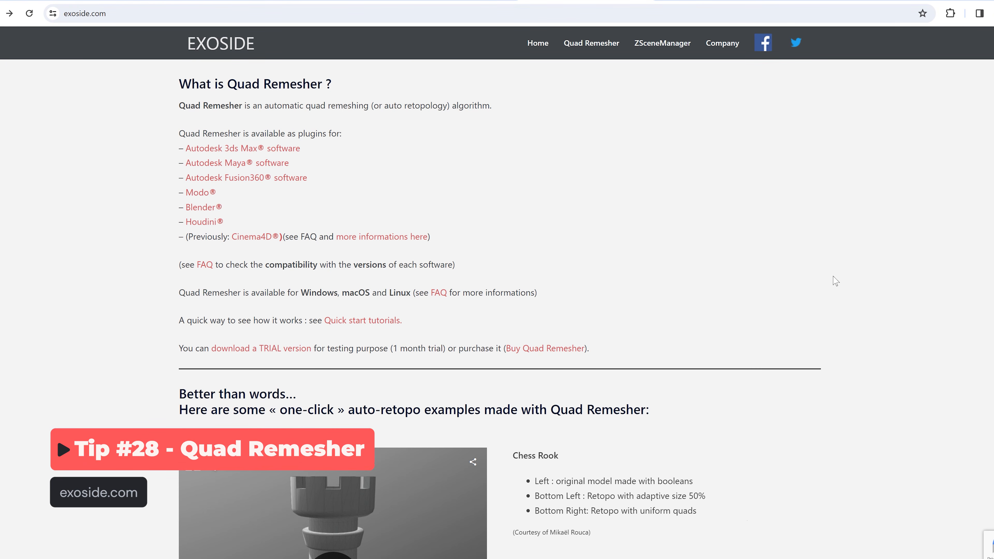
Switch to the browser and visit the download and purchase pages for Quad Remesher on exoside.com
{"action": "mouse_move", "coordinate": [591, 42]}
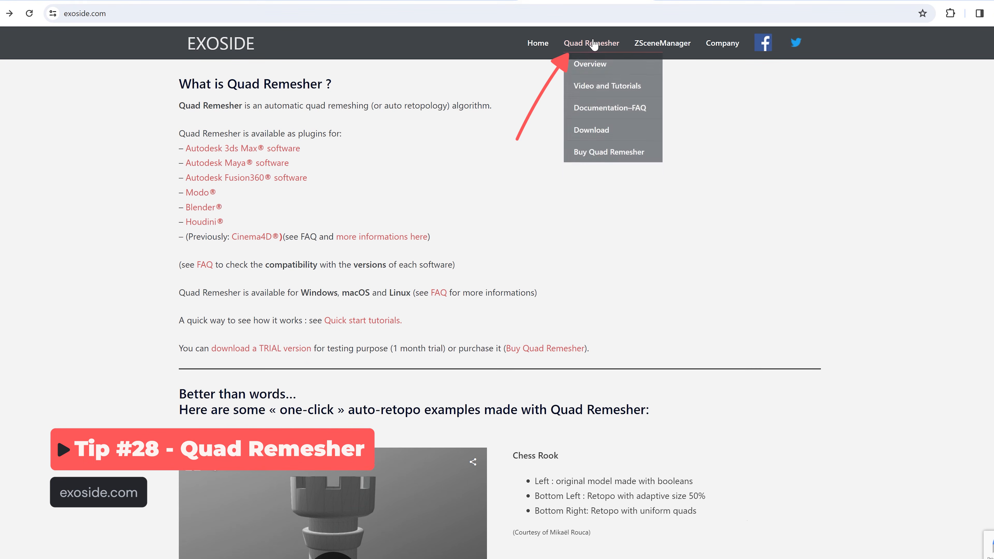
{"action": "left_click", "coordinate": [595, 147]}
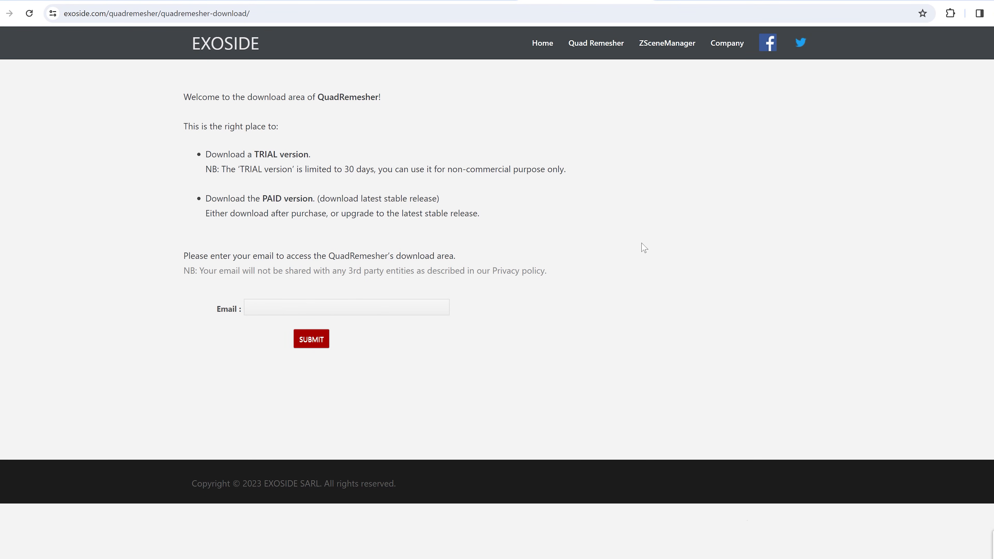
{"action": "left_click", "coordinate": [289, 306]}
{"action": "mouse_move", "coordinate": [592, 47]}
{"action": "left_click", "coordinate": [600, 176]}
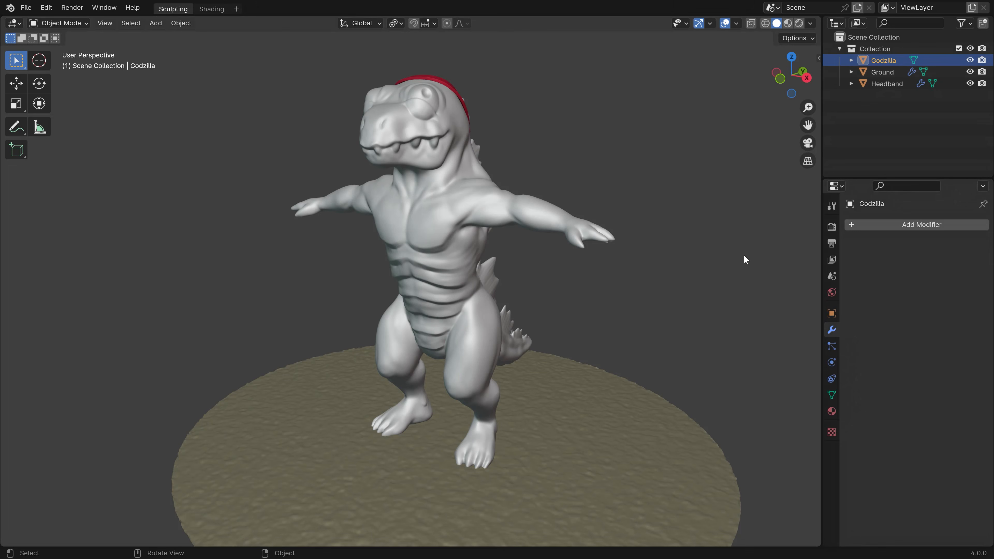
Switch back to Blender, show the wireframe overlay at 1.000 to examine Godzilla's mesh density, and hide it again
{"action": "left_click", "coordinate": [717, 301]}
{"action": "left_click", "coordinate": [736, 23]}
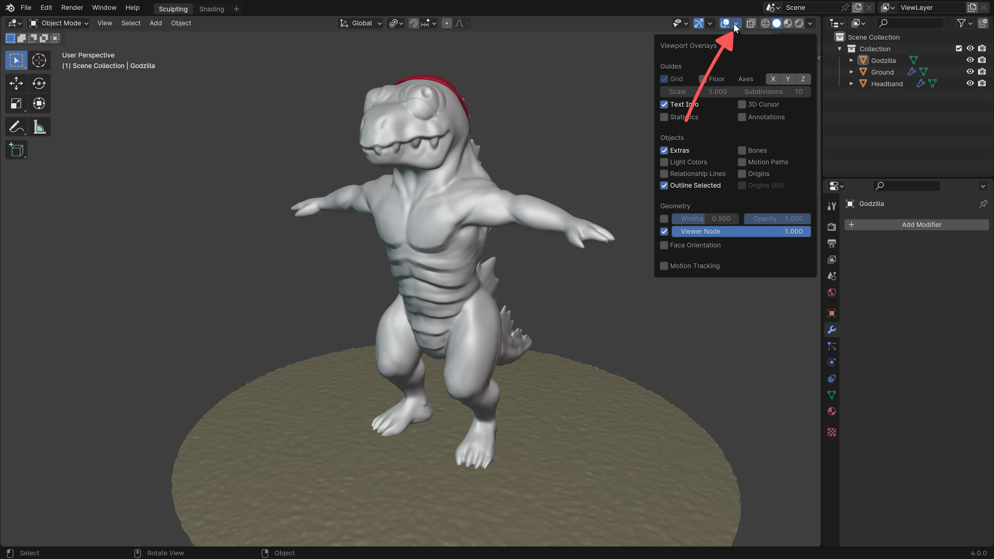
{"action": "left_click", "coordinate": [664, 219]}
{"action": "middle_click_drag", "start_coordinate": [462, 199], "coordinate": [471, 111], "text": "ctrl"}
{"action": "middle_click_drag", "start_coordinate": [449, 177], "coordinate": [506, 277]}
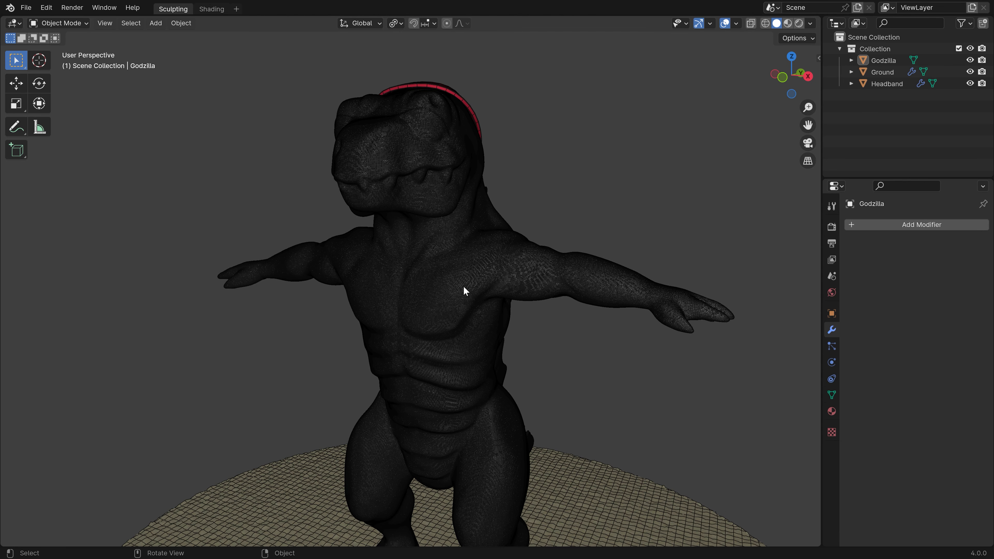
{"action": "left_click", "coordinate": [736, 24]}
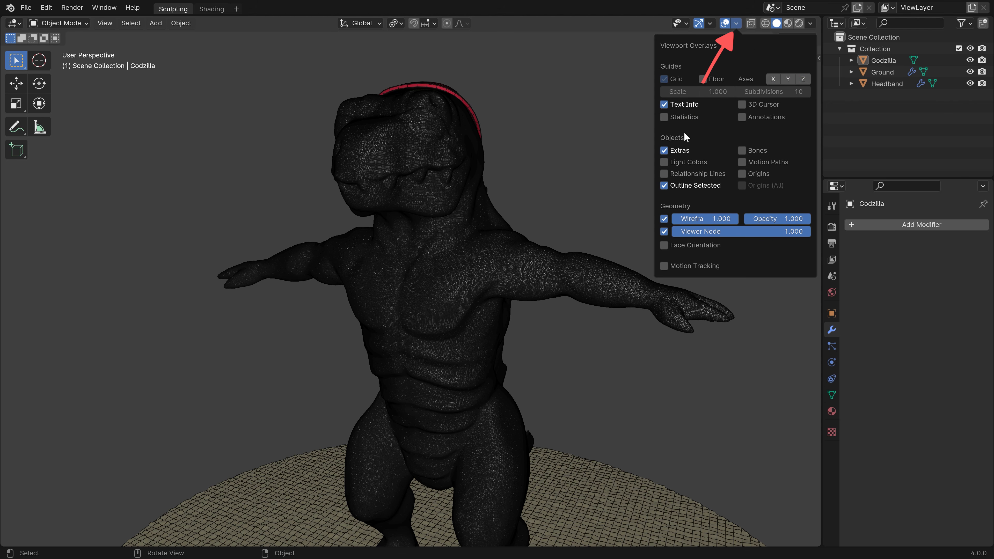
{"action": "left_click", "coordinate": [667, 216]}
{"action": "middle_click_drag", "start_coordinate": [531, 257], "coordinate": [495, 257], "text": "shift"}
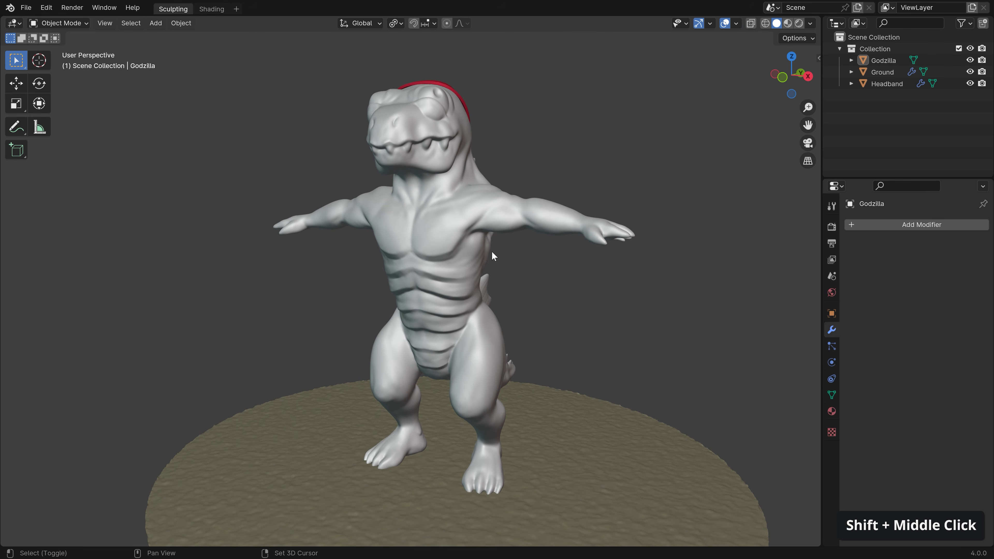
Set up Quad Remesher for Godzilla with a quad count of 10000 and X symmetry
{"action": "left_click", "coordinate": [471, 224]}
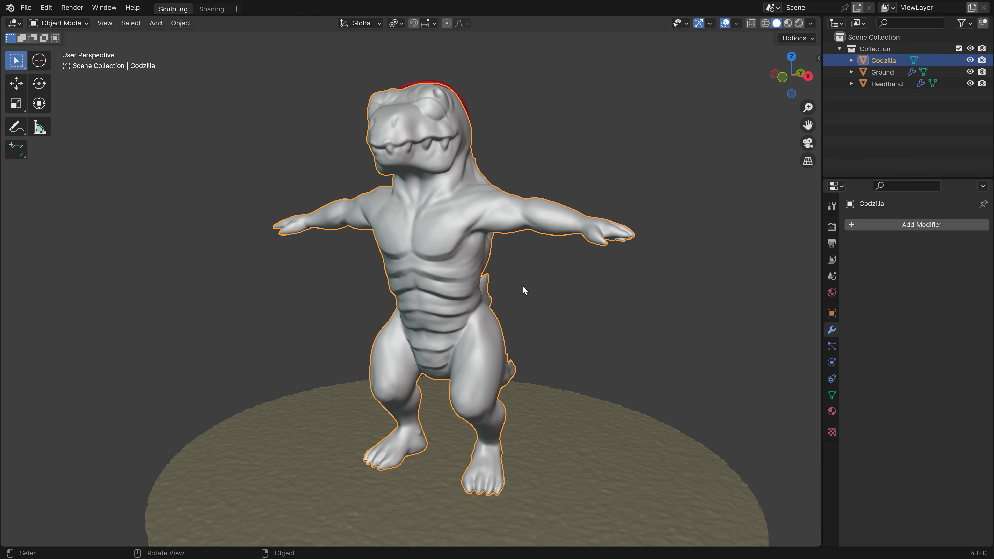
{"action": "key", "text": "n"}
{"action": "left_click", "coordinate": [815, 176]}
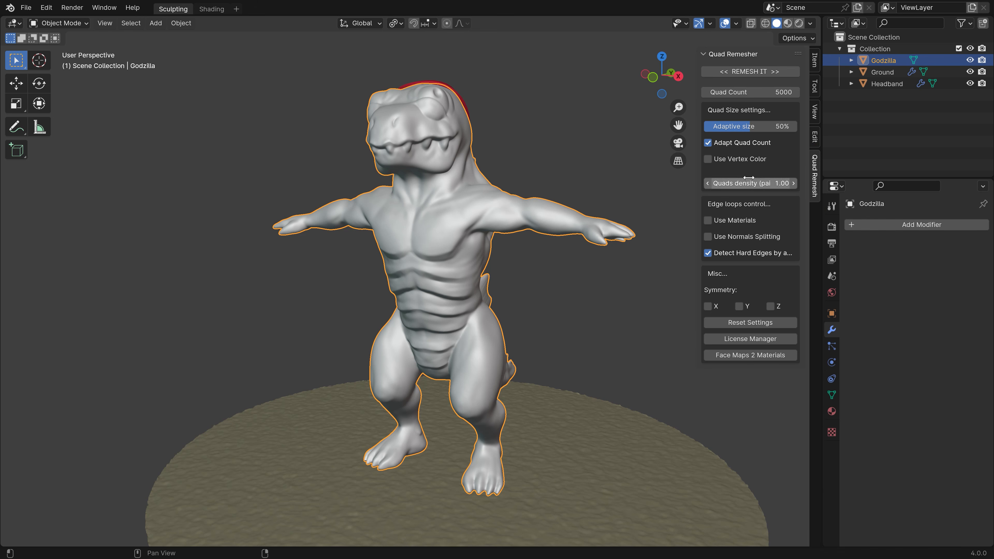
{"action": "left_click", "coordinate": [747, 92]}
{"action": "type", "text": "10000"}
{"action": "key", "text": "Return"}
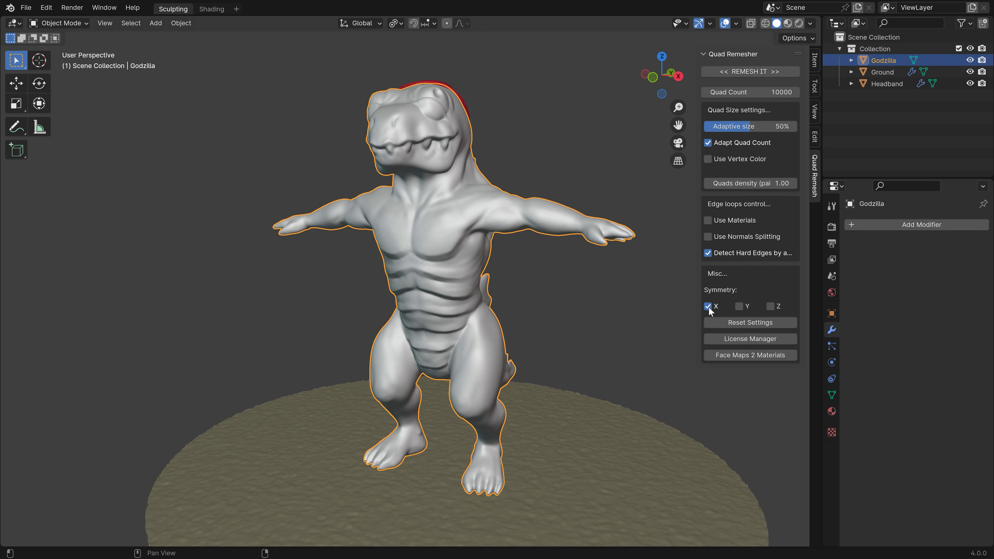
Show object origins in the viewport and set Godzilla's origin to its geometry
{"action": "left_click", "coordinate": [736, 24]}
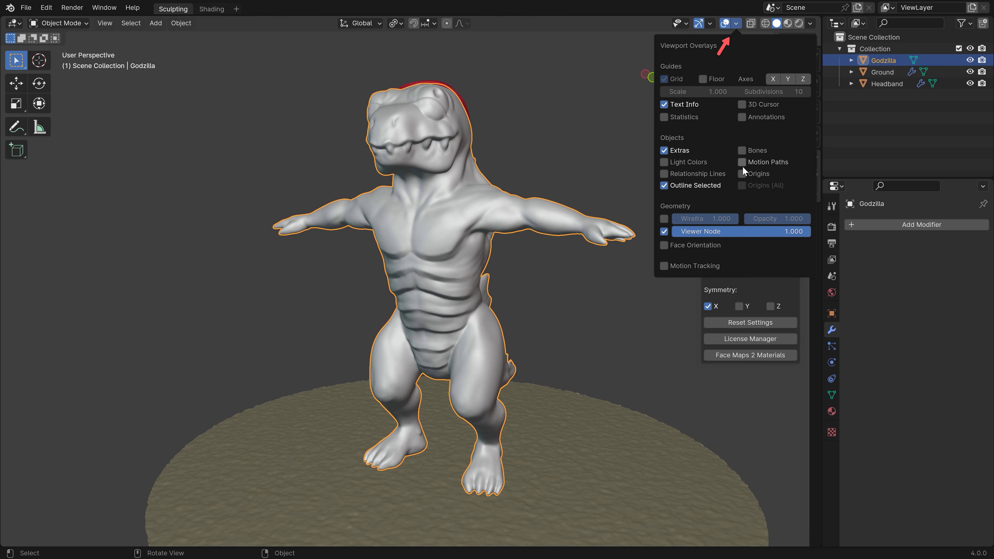
{"action": "middle_click_drag", "start_coordinate": [595, 271], "coordinate": [459, 446]}
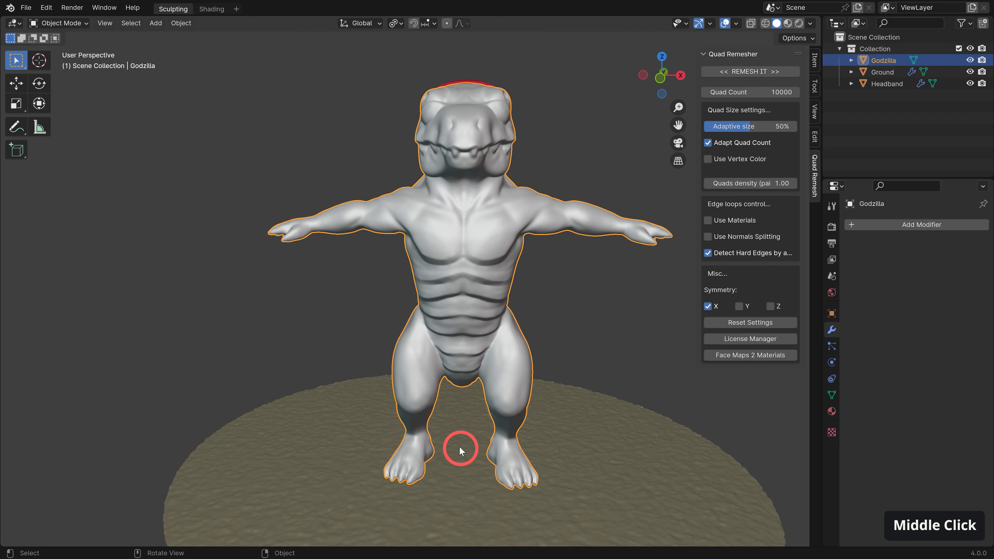
{"action": "middle_click_drag", "start_coordinate": [631, 290], "coordinate": [508, 299]}
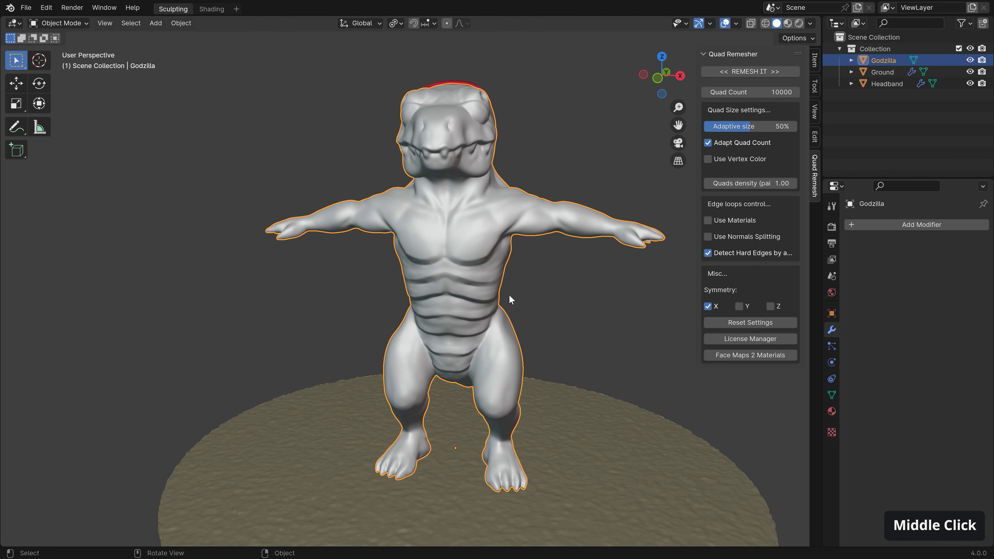
{"action": "right_click", "coordinate": [516, 281]}
{"action": "mouse_move", "coordinate": [510, 329]}
{"action": "left_click", "coordinate": [591, 345]}
{"action": "middle_click_drag", "start_coordinate": [575, 333], "coordinate": [543, 324]}
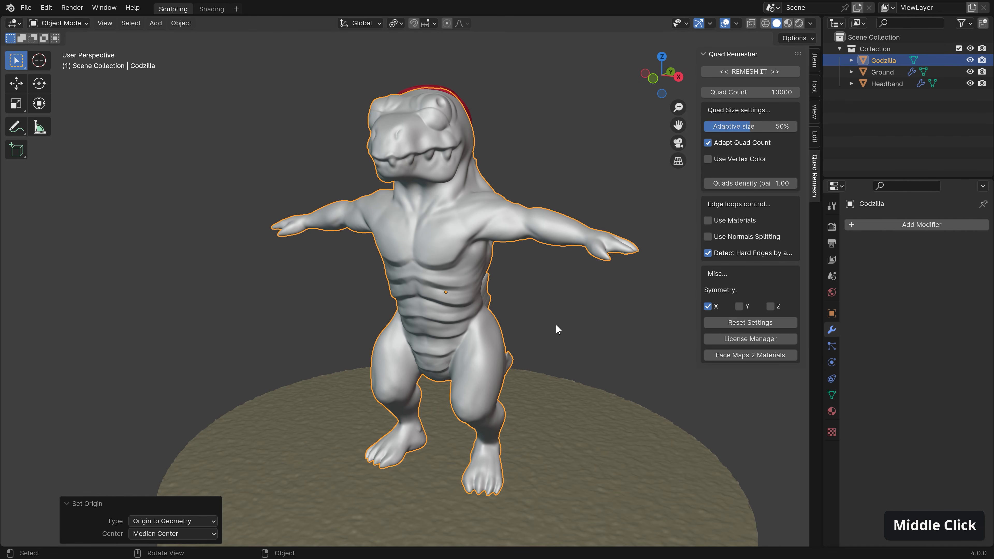
Run Quad Remesher on Godzilla and toggle the original model's visibility to compare it with the remeshed copy
{"action": "left_click", "coordinate": [749, 75]}
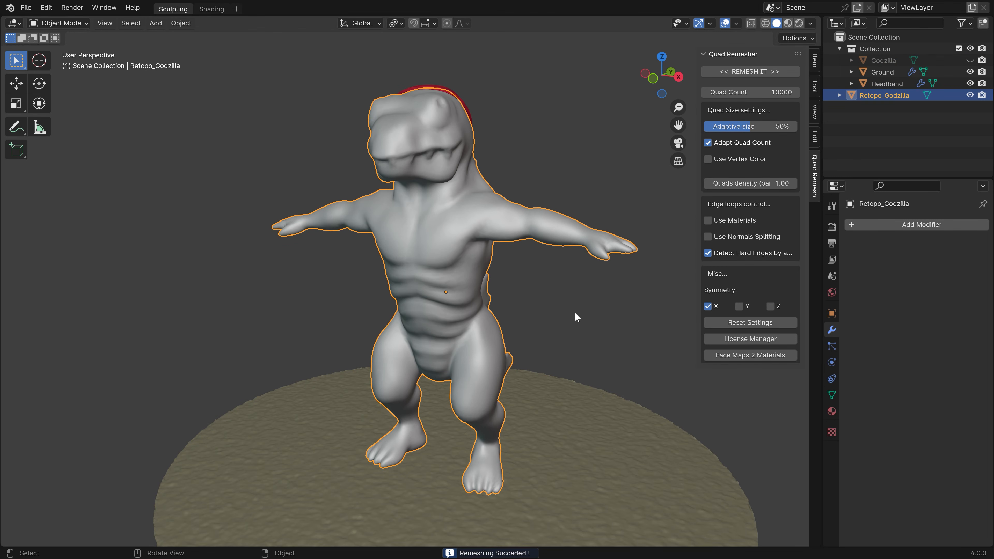
{"action": "key", "text": "n"}
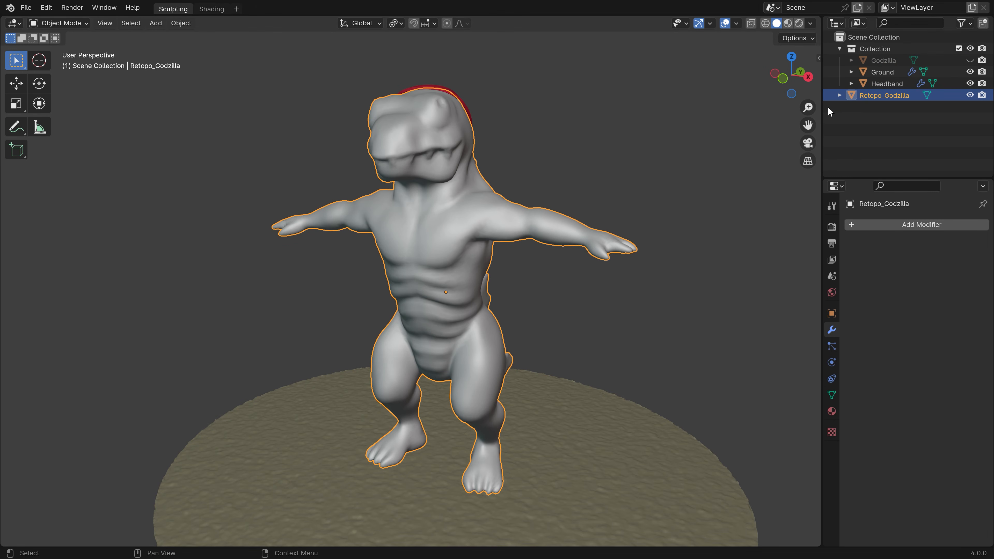
{"action": "left_click", "coordinate": [970, 60]}
{"action": "left_click", "coordinate": [970, 61]}
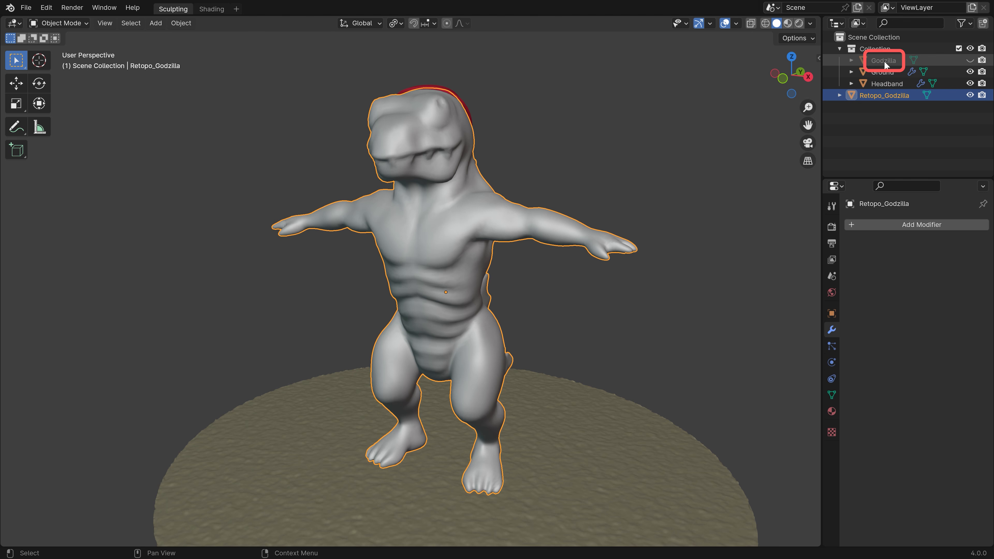
Shade the remeshed Godzilla flat and examine the topology around its head and chest
{"action": "right_click", "coordinate": [443, 197]}
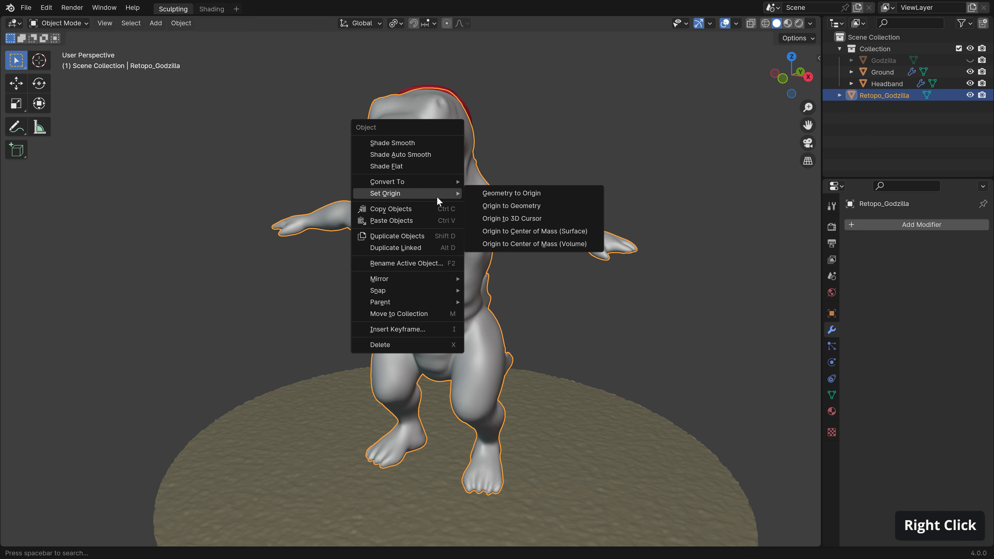
{"action": "left_click", "coordinate": [434, 167]}
{"action": "middle_click_drag", "start_coordinate": [489, 182], "coordinate": [459, 220]}
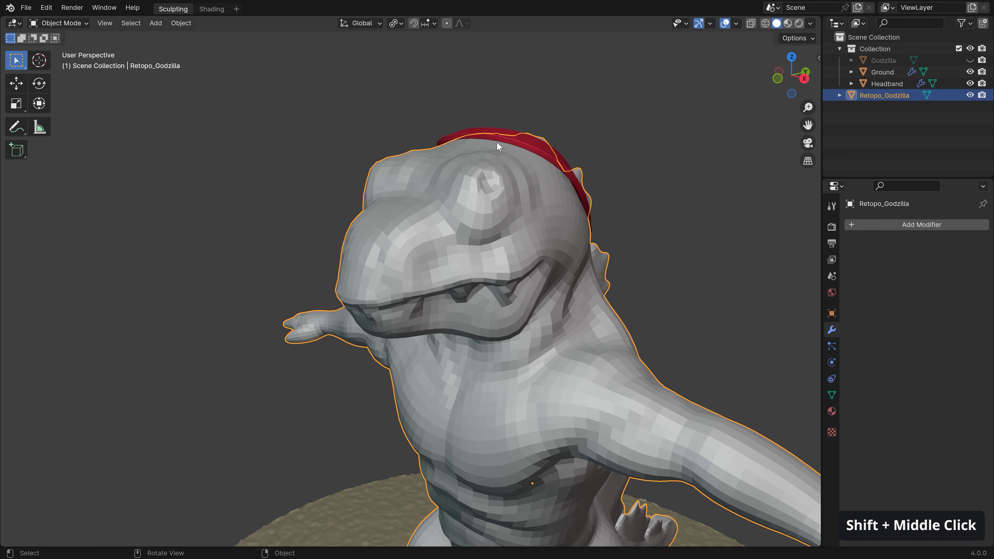
Add a Multiresolution modifier to the remeshed Godzilla and subdivide it three times
{"action": "middle_click_drag", "start_coordinate": [461, 166], "coordinate": [464, 259]}
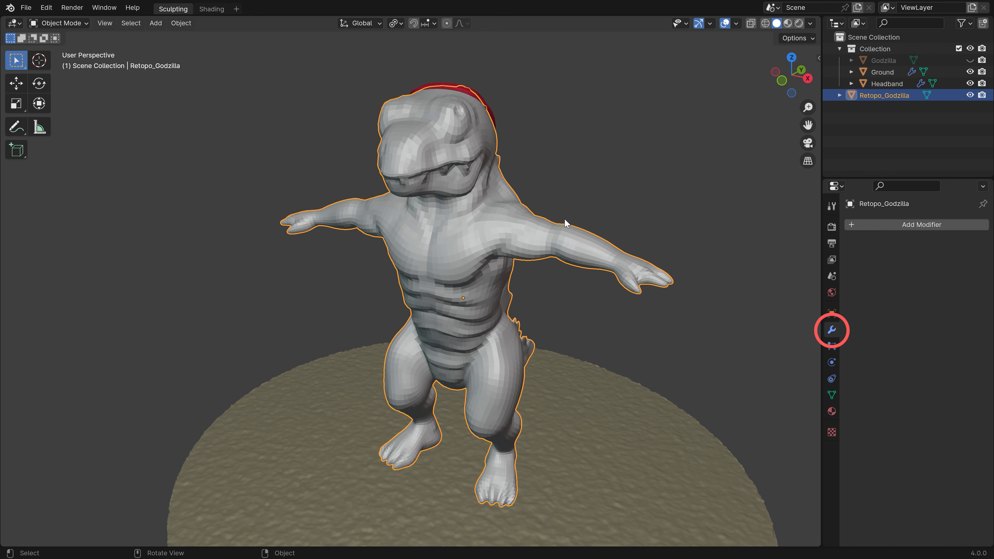
{"action": "left_click", "coordinate": [920, 224]}
{"action": "left_click", "coordinate": [794, 333]}
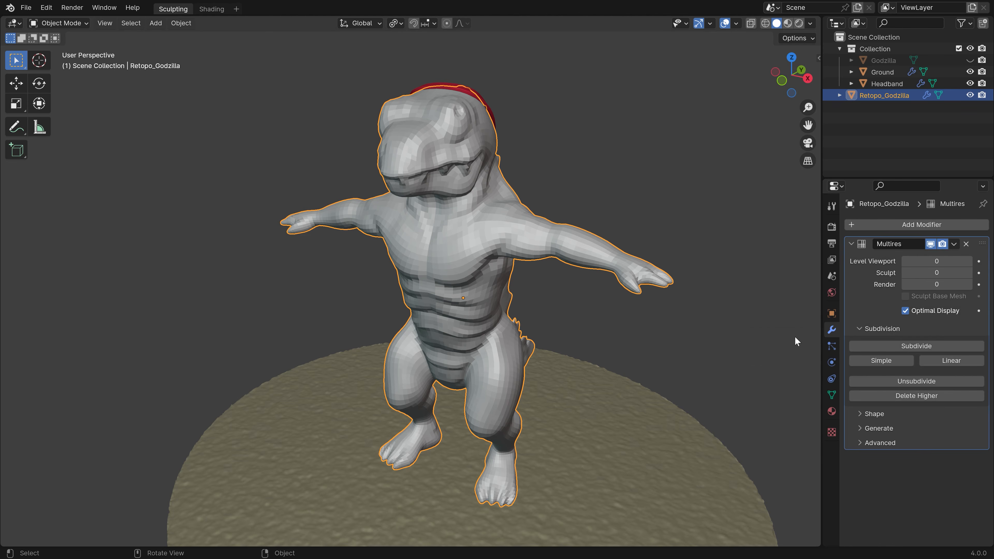
{"action": "left_click", "coordinate": [904, 345]}
{"action": "left_click", "coordinate": [905, 346]}
{"action": "left_click", "coordinate": [906, 345]}
{"action": "left_click", "coordinate": [853, 245]}
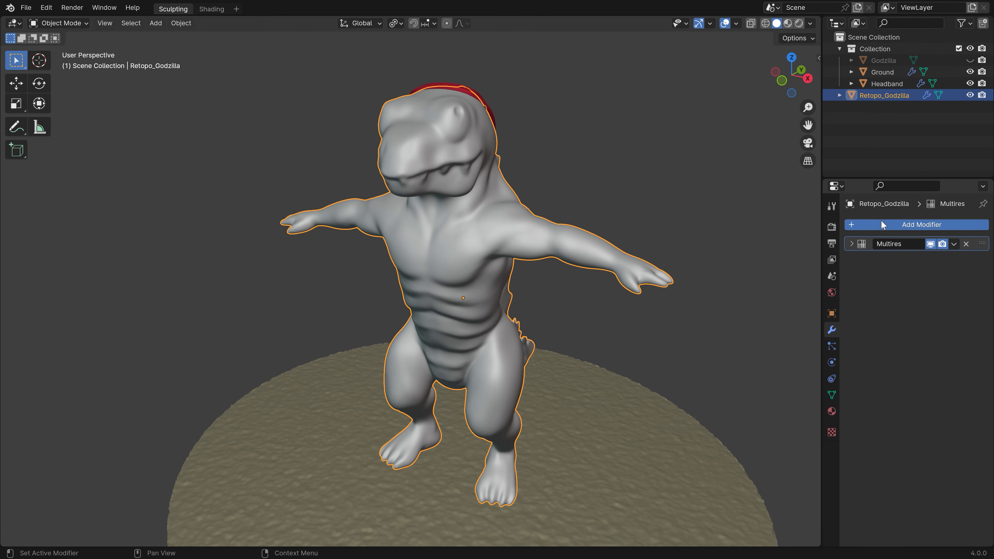
Add a Shrinkwrap modifier with the Project wrap method and the original Godzilla as its target
{"action": "left_click", "coordinate": [881, 224]}
{"action": "type", "text": "s"}
{"action": "left_click", "coordinate": [806, 292]}
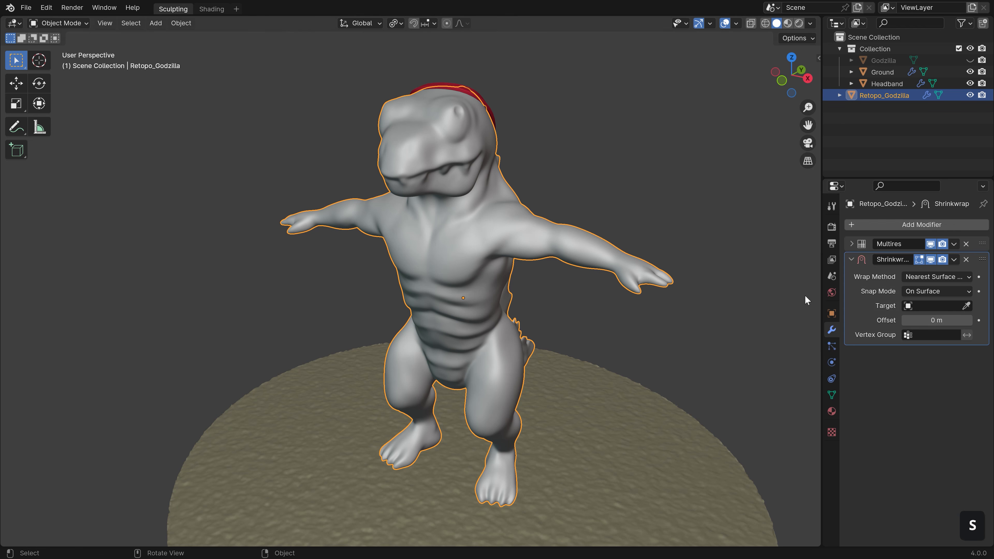
{"action": "left_click", "coordinate": [939, 276]}
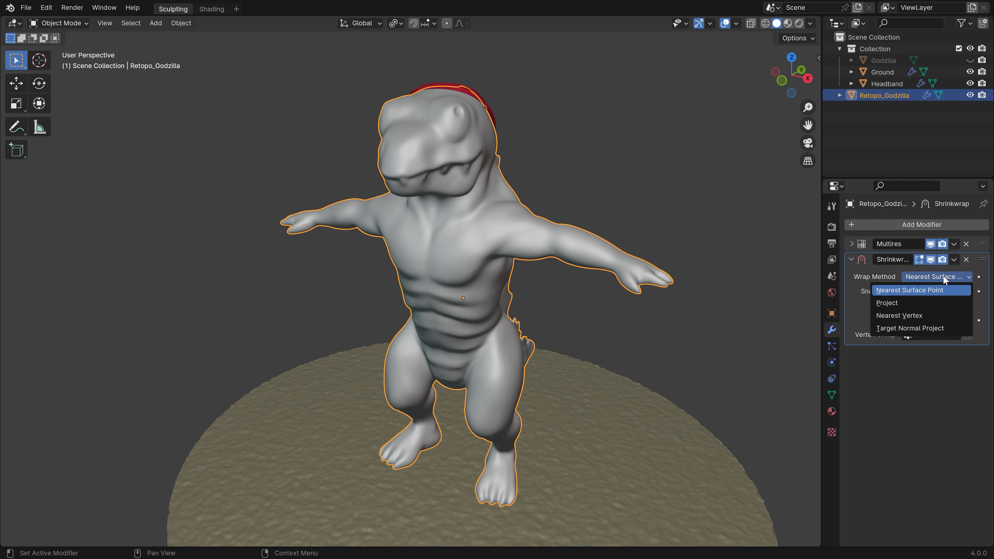
{"action": "left_click", "coordinate": [920, 305]}
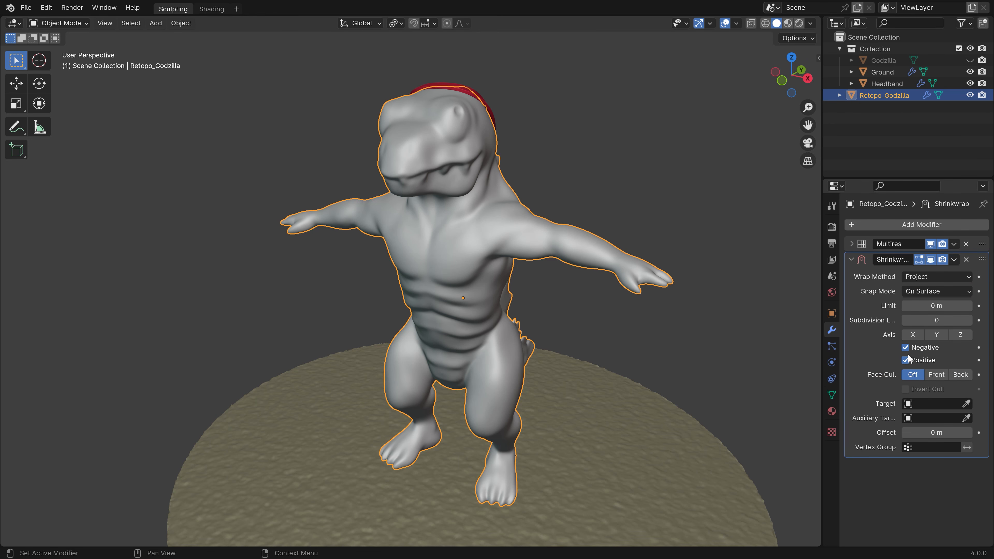
{"action": "left_click", "coordinate": [890, 404]}
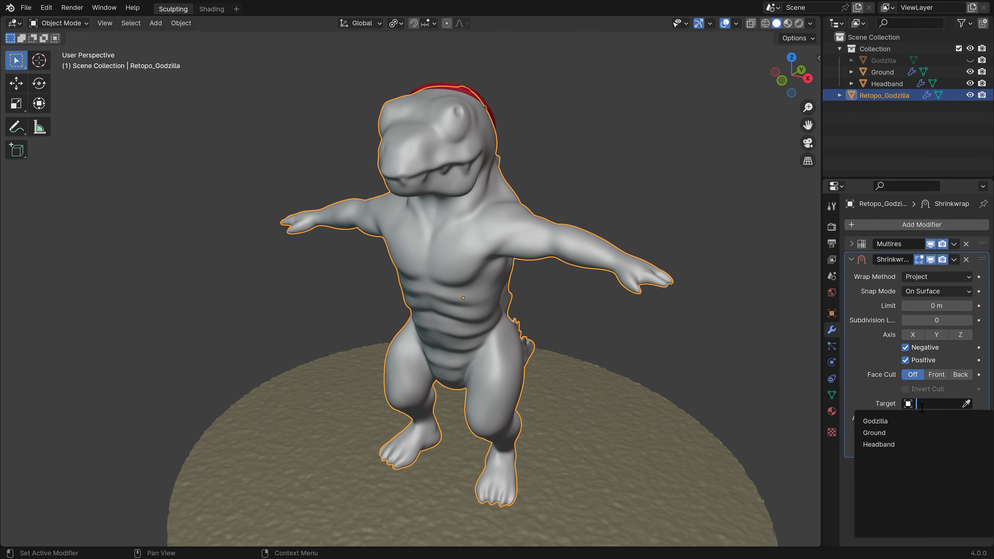
{"action": "left_click", "coordinate": [887, 421]}
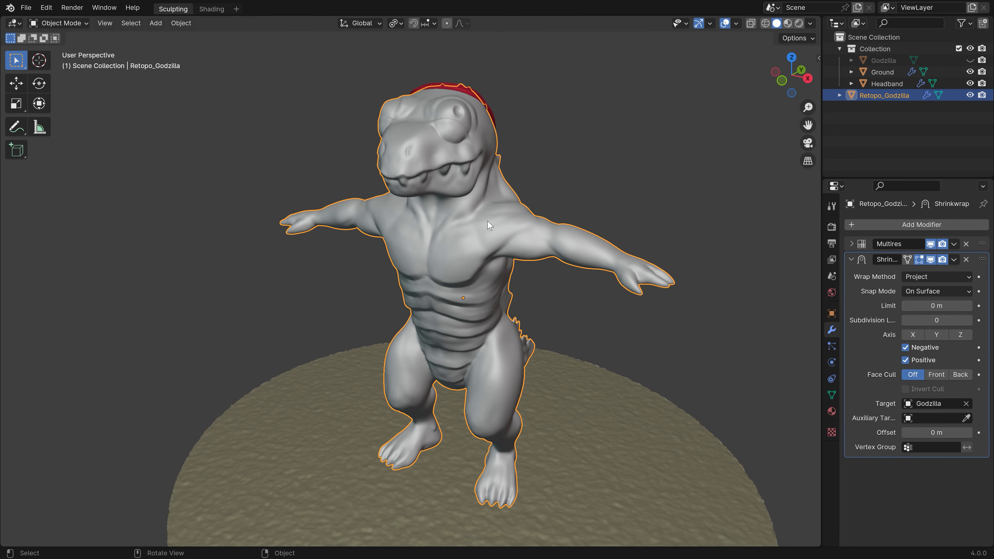
Apply the Shrinkwrap modifier and toggle the Multires viewport display to compare the base mesh with the projected detail
{"action": "middle_click_drag", "start_coordinate": [528, 311], "coordinate": [548, 290]}
{"action": "left_click", "coordinate": [954, 259]}
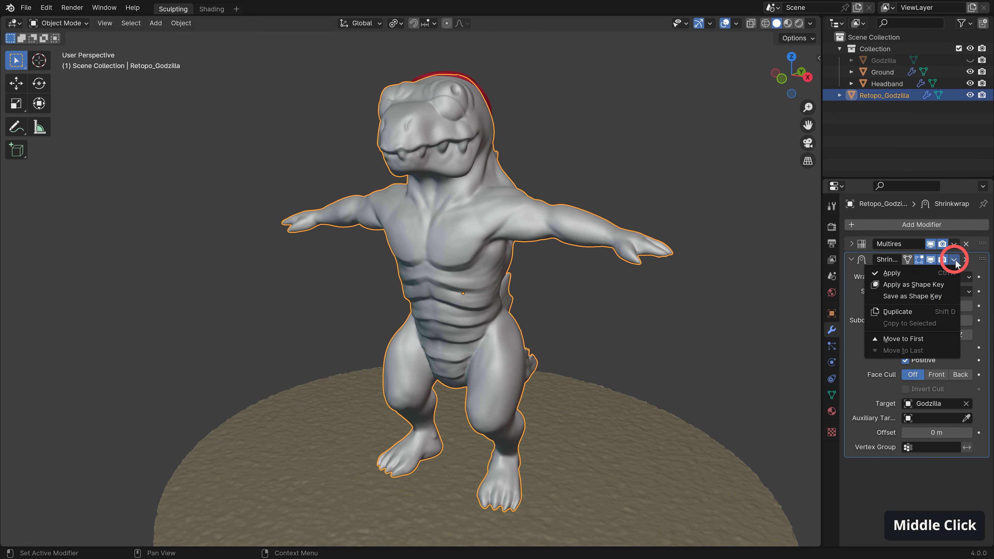
{"action": "left_click", "coordinate": [939, 273]}
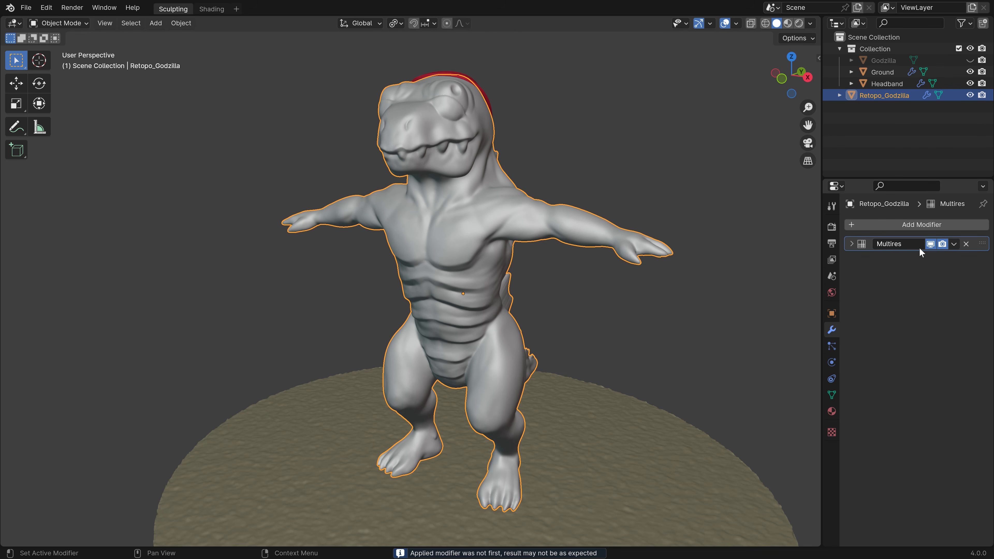
{"action": "left_click", "coordinate": [930, 245]}
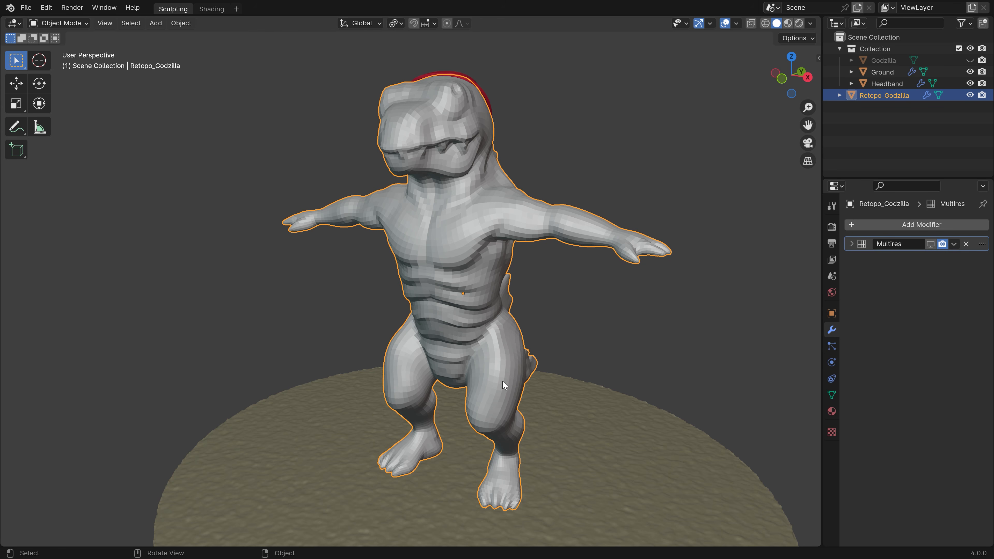
{"action": "left_click", "coordinate": [930, 245]}
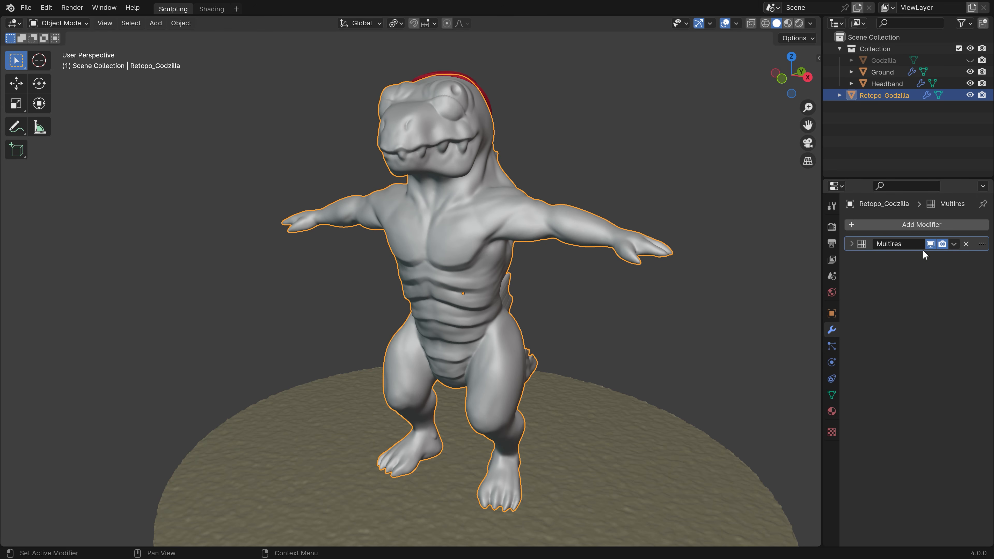
Switch the remeshed Godzilla to Sculpt Mode and sculpt muscle detail on the chest with the Clay Strips brush
{"action": "middle_click_drag", "start_coordinate": [487, 221], "coordinate": [494, 238]}
{"action": "key", "text": "Tab"}
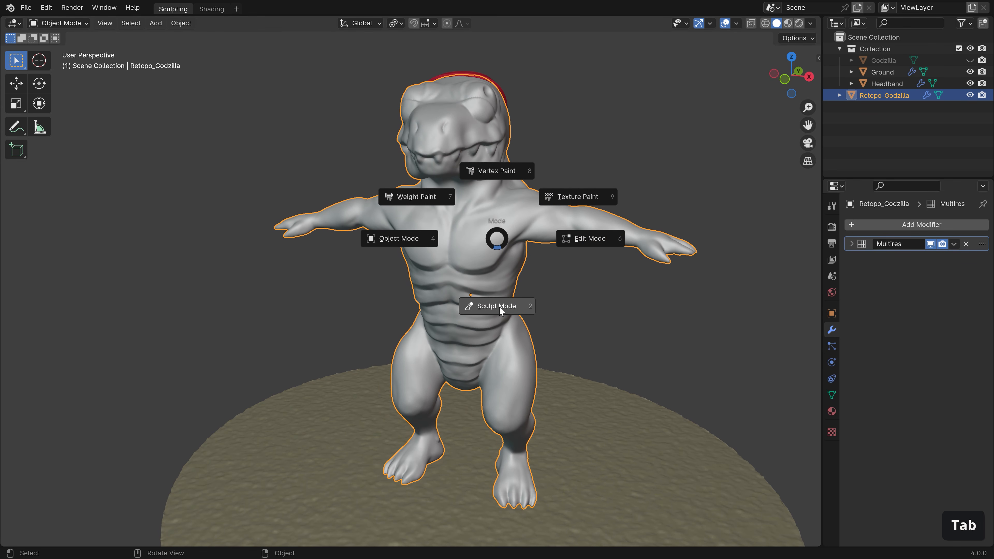
{"action": "mouse_move", "coordinate": [496, 298]}
{"action": "middle_mouse_down", "text": "ctrl"}
{"action": "mouse_move", "coordinate": [497, 200]}
{"action": "mouse_move", "coordinate": [484, 205]}
{"action": "middle_mouse_up", "text": "ctrl"}
{"action": "key", "text": "c"}
{"action": "key", "text": "f"}
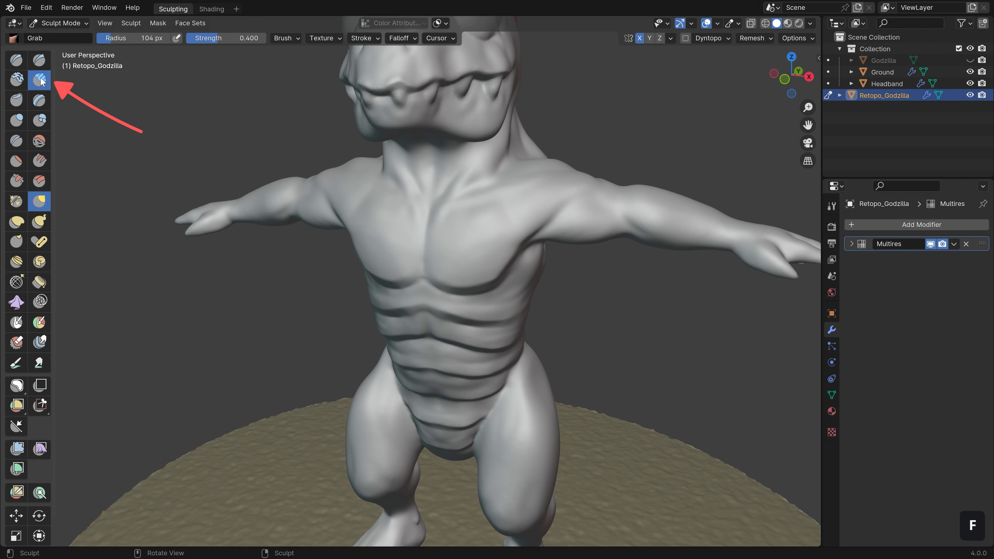
{"action": "middle_click_drag", "start_coordinate": [475, 255], "coordinate": [489, 220], "text": "ctrl"}
{"action": "key", "text": "f"}
{"action": "left_click", "coordinate": [455, 255]}
{"action": "mouse_move", "coordinate": [523, 236]}
{"action": "left_mouse_down"}
{"action": "mouse_move", "coordinate": [503, 253]}
{"action": "mouse_move", "coordinate": [456, 257]}
{"action": "mouse_move", "coordinate": [495, 259]}
{"action": "left_mouse_up"}
{"action": "key", "text": "f"}
{"action": "left_click", "coordinate": [494, 263]}
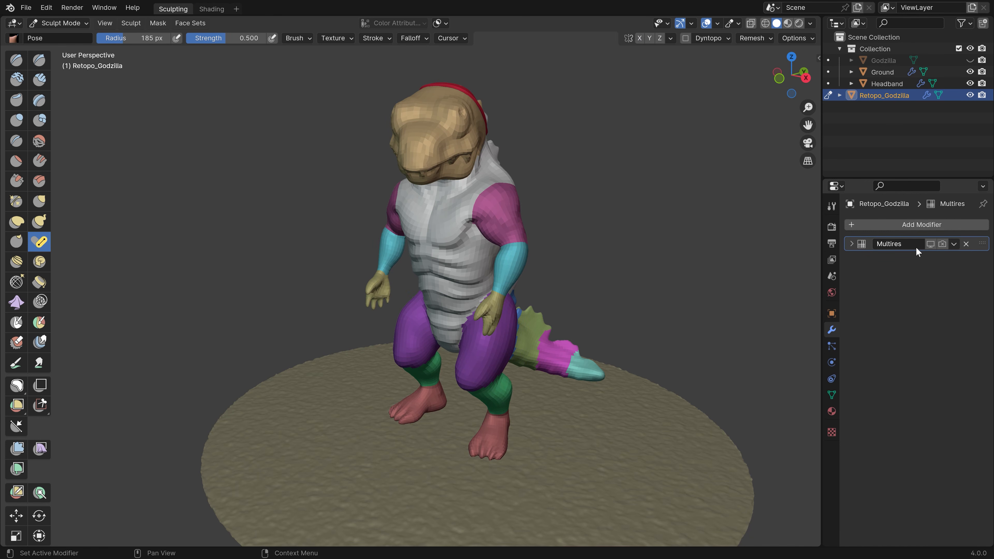
Show the Pose brush settings, undo the last pose change and return to Object Mode
{"action": "left_click", "coordinate": [833, 209]}
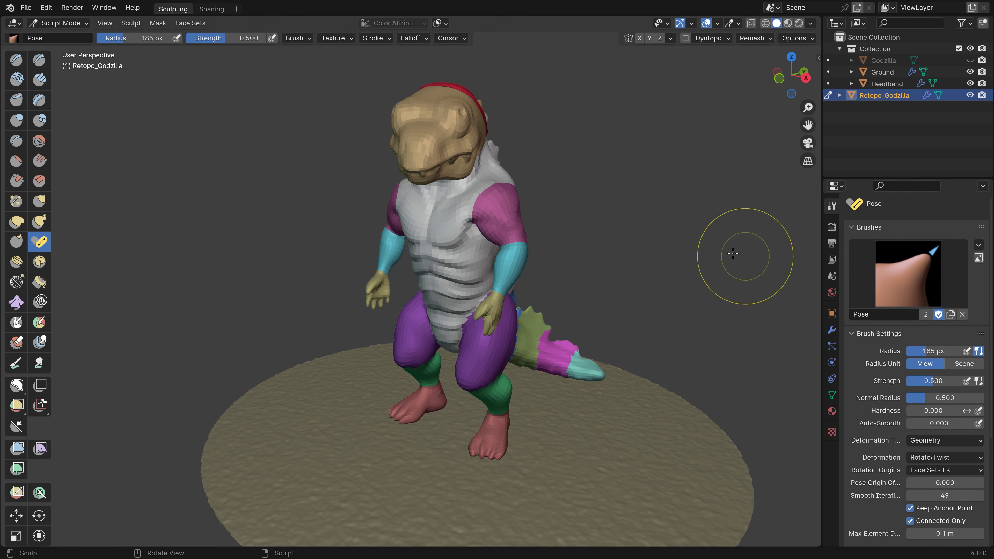
{"action": "key", "text": "ctrl+z"}
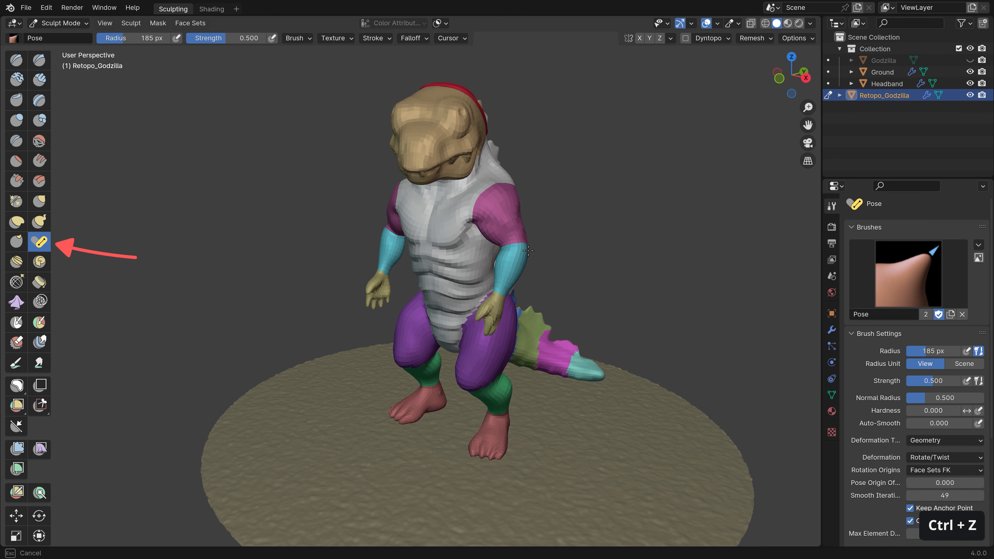
{"action": "key", "text": "Tab"}
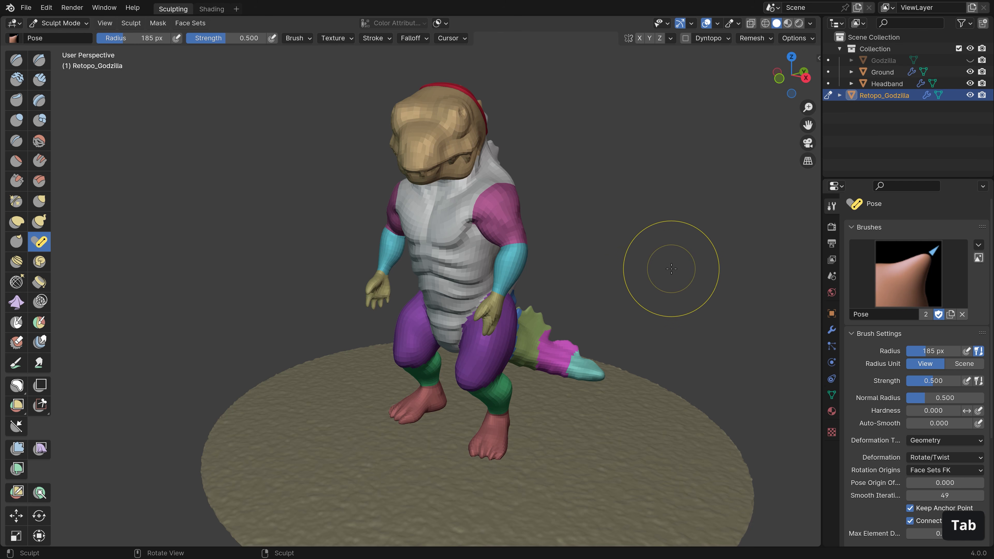
Re-enable the Multires modifier for the posed Godzilla in both the viewport and renders
{"action": "left_click", "coordinate": [833, 330]}
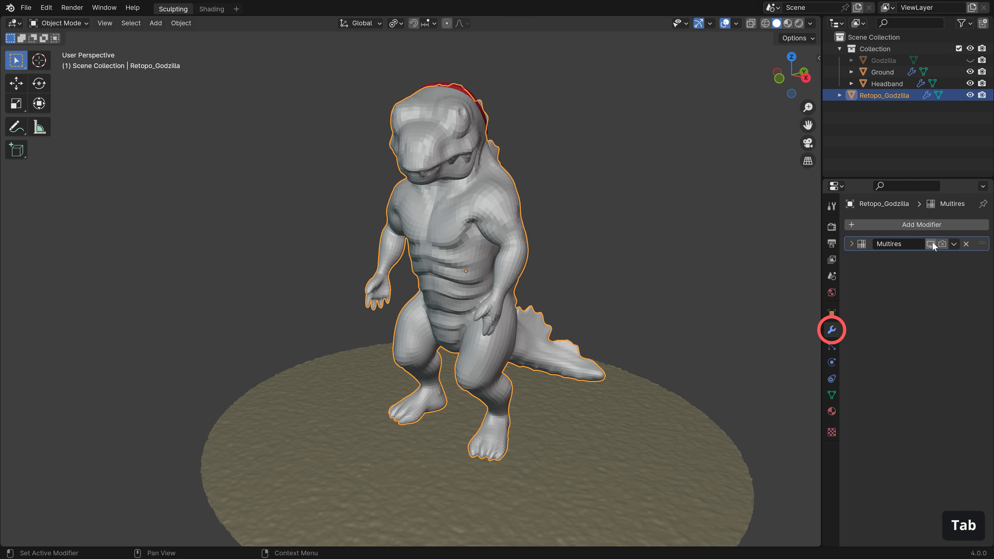
{"action": "left_click_drag", "start_coordinate": [942, 247], "coordinate": [931, 244]}
{"action": "left_click", "coordinate": [545, 251]}
{"action": "mouse_move", "coordinate": [529, 252]}
{"action": "middle_mouse_down"}
{"action": "mouse_move", "coordinate": [598, 236]}
{"action": "mouse_move", "coordinate": [595, 246]}
{"action": "mouse_move", "coordinate": [504, 253]}
{"action": "mouse_move", "coordinate": [525, 240]}
{"action": "middle_mouse_up"}
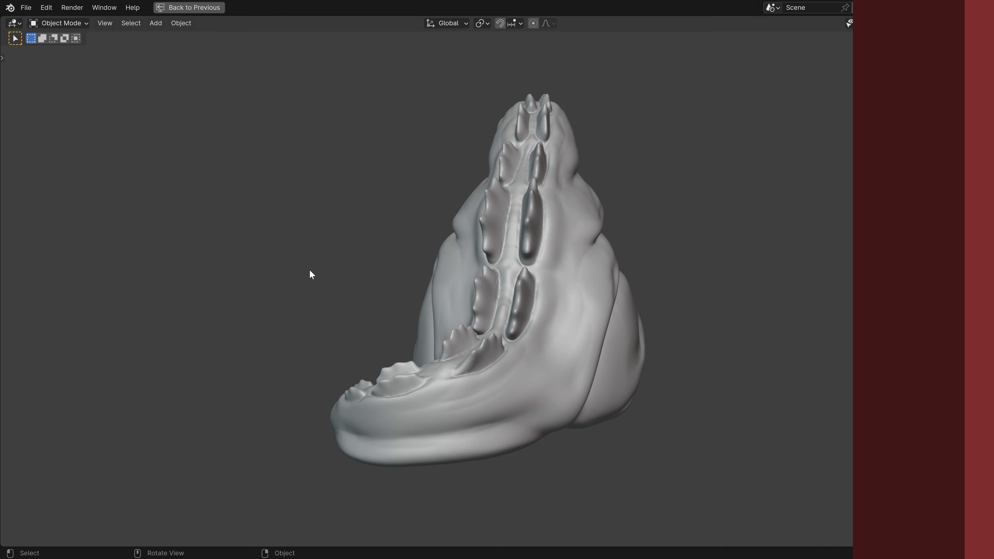
Examine the finished Godzilla sculpts from all sides, including the back spikes, legs, torso, head and raised hand
{"action": "middle_click_drag", "start_coordinate": [207, 262], "coordinate": [466, 252]}
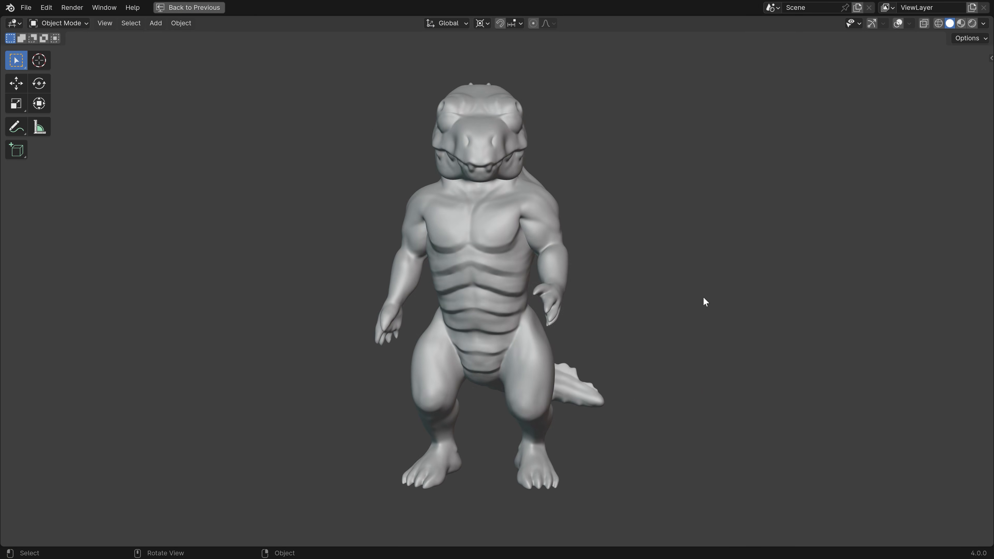
{"action": "middle_click_drag", "start_coordinate": [703, 297], "coordinate": [162, 304]}
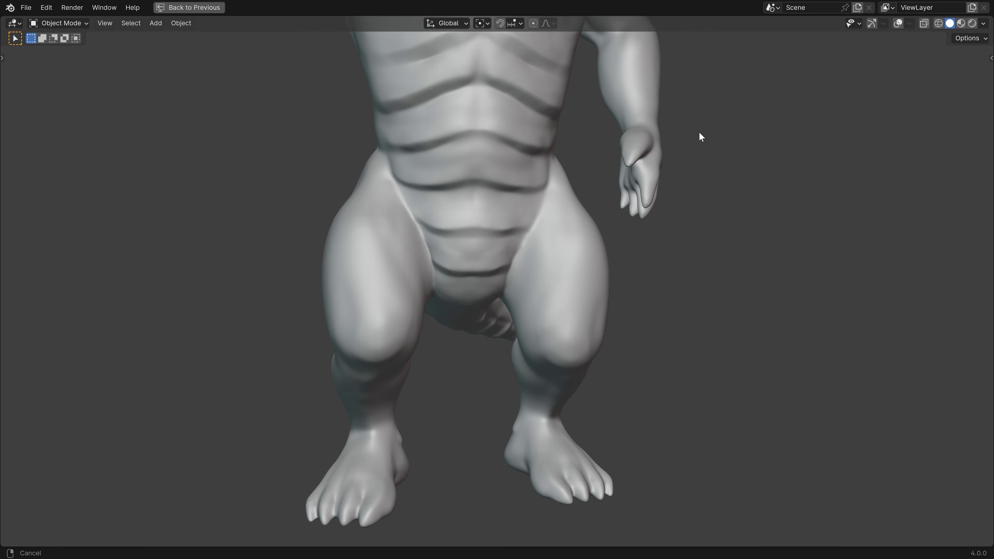
{"action": "middle_click_drag", "start_coordinate": [699, 136], "coordinate": [725, 412], "text": "shift"}
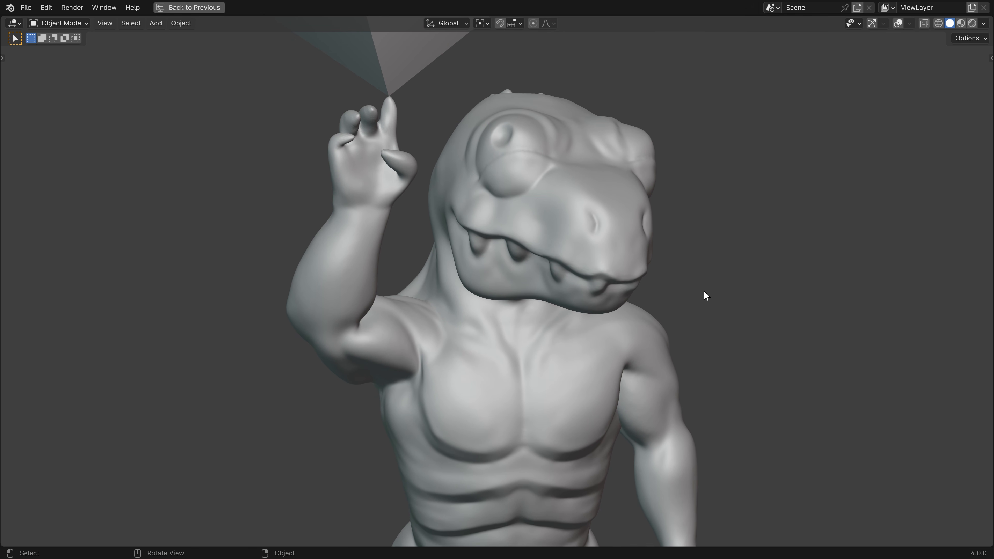
{"action": "middle_click_drag", "start_coordinate": [546, 250], "coordinate": [480, 526], "text": "ctrl"}
{"action": "middle_click_drag", "start_coordinate": [629, 109], "coordinate": [650, 361], "text": "shift"}
{"action": "middle_click_drag", "start_coordinate": [500, 172], "coordinate": [492, 122], "text": "ctrl"}
{"action": "middle_click_drag", "start_coordinate": [549, 313], "coordinate": [530, 351]}
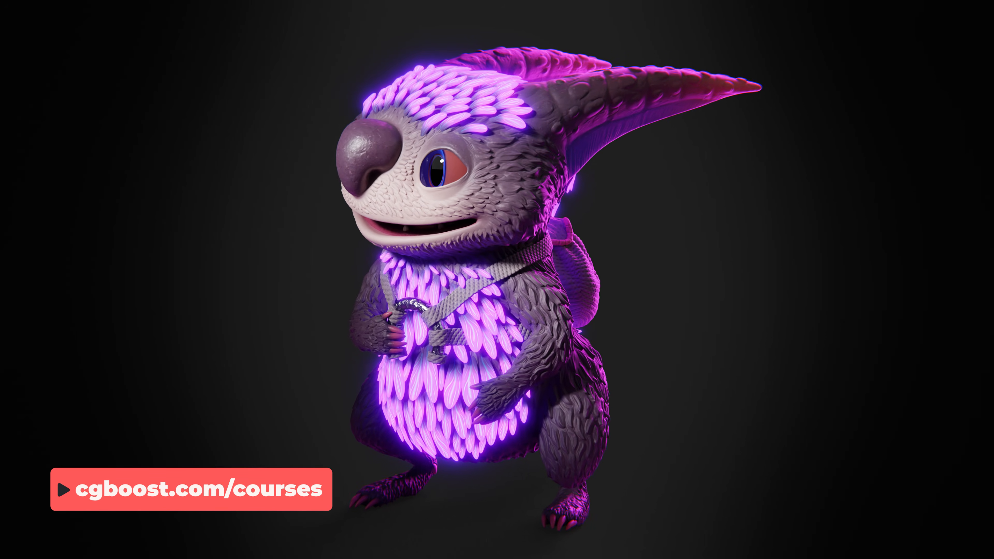